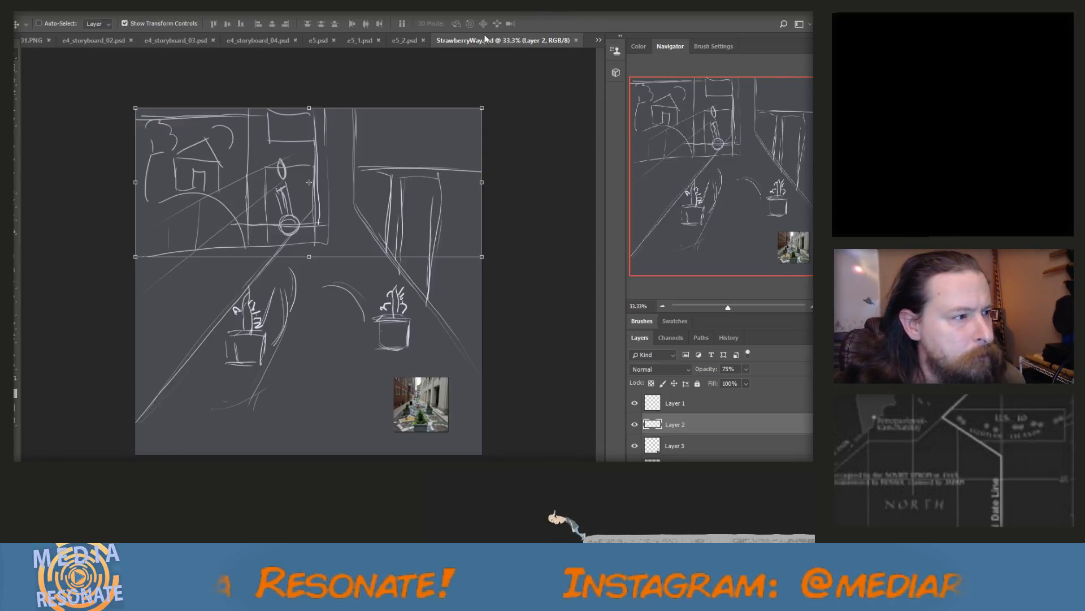
Look through the open storyboard documents E4_01.PNG, e4_storyboard_02.psd and e4_storyboard_03.psd, then examine the panels in Storyboard 1.png
click(32, 42)
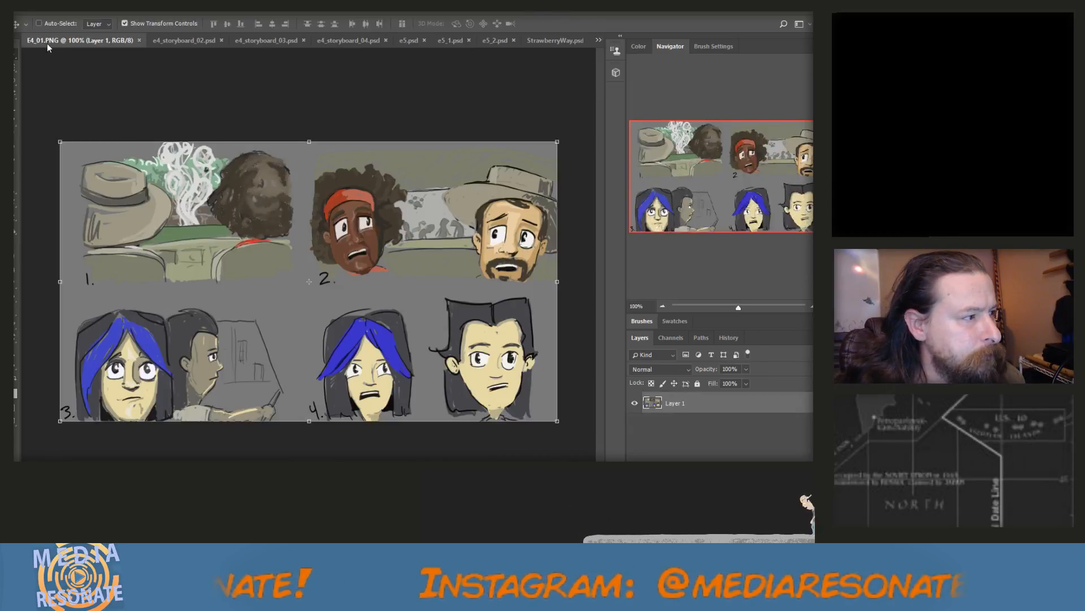
click(180, 42)
click(266, 40)
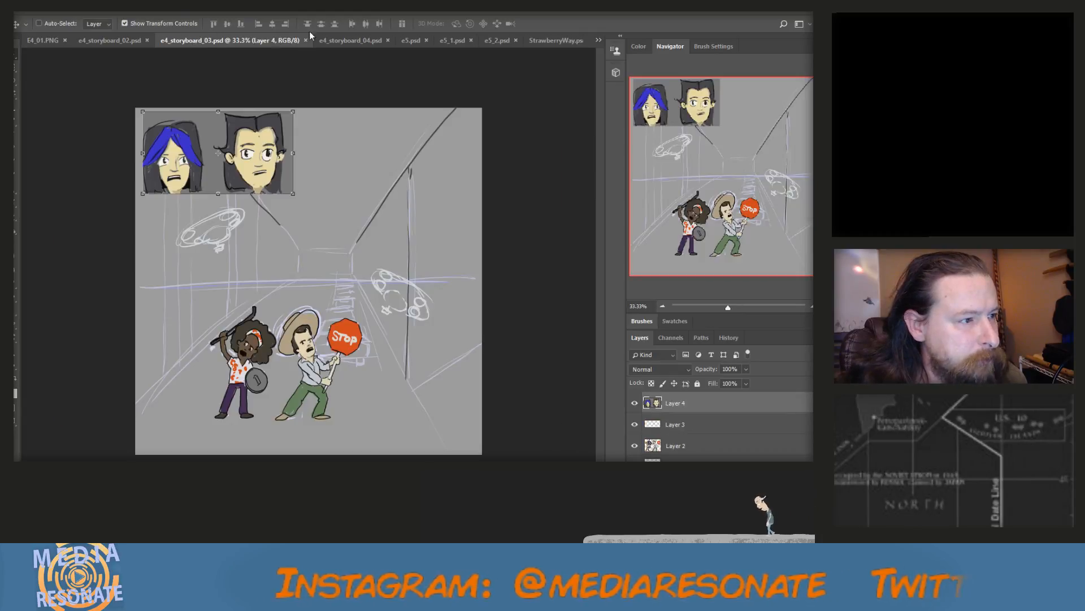
click(598, 41)
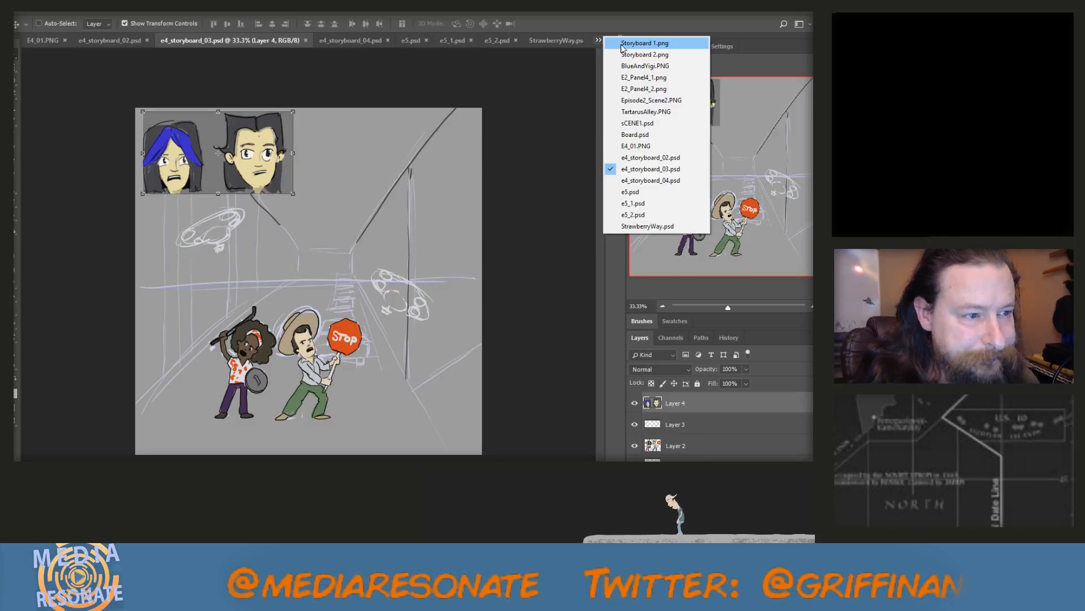
click(621, 44)
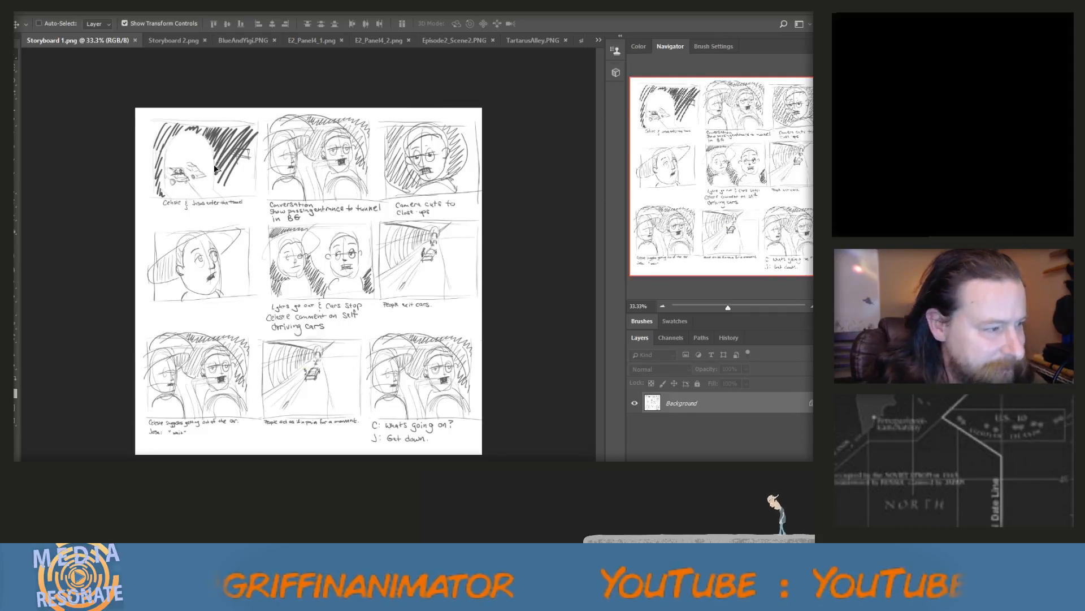
scroll(215, 168, up, 1)
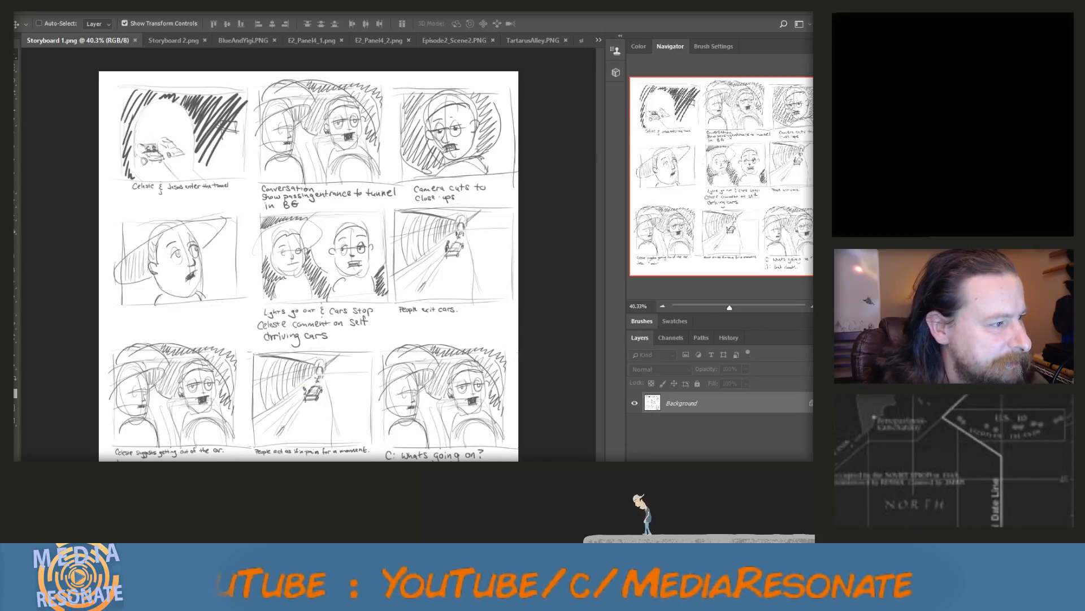
Create a new 4000 x 4000 pixel RGB document at 300 pixels/inch with a white background
click(28, 8)
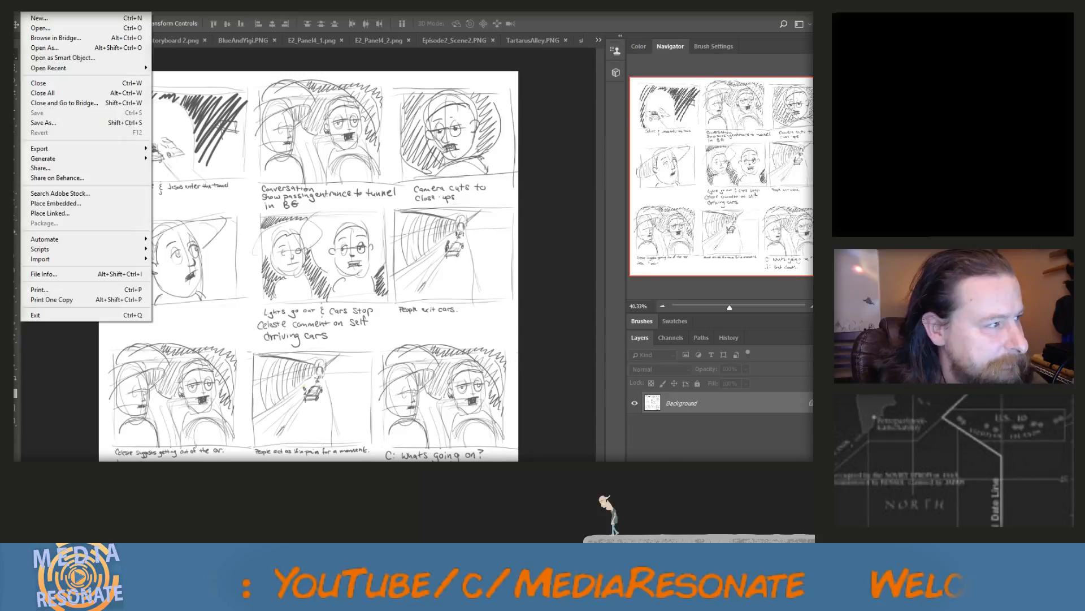
click(37, 18)
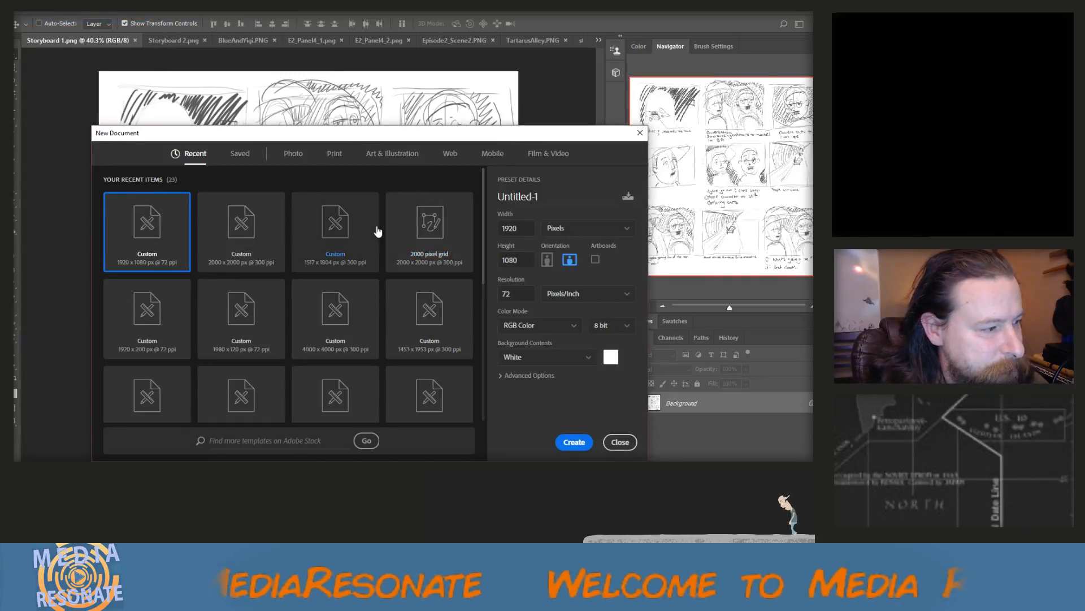
click(277, 238)
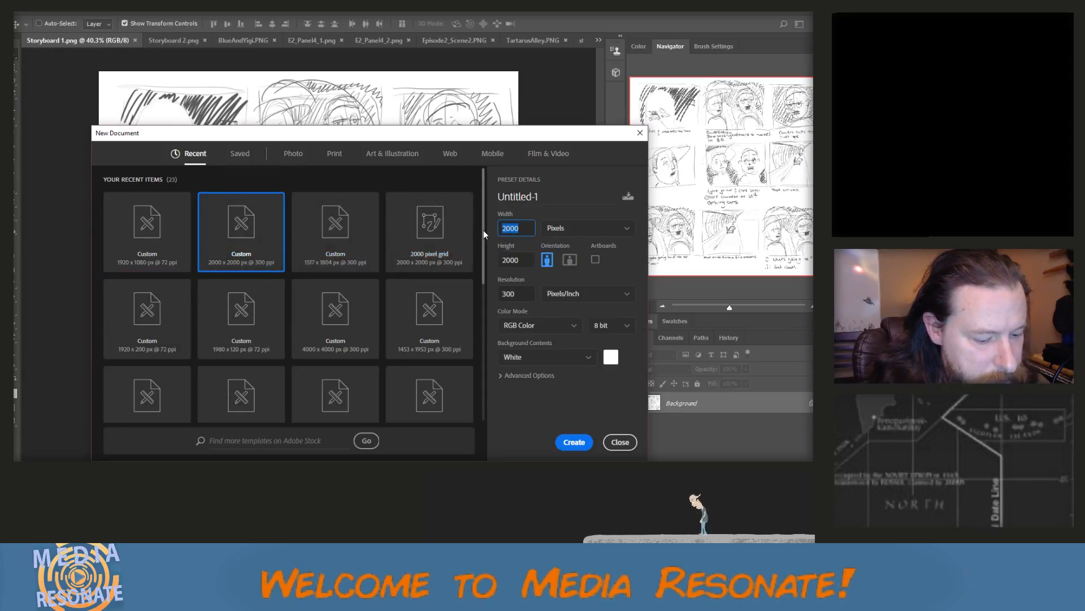
text(4000)
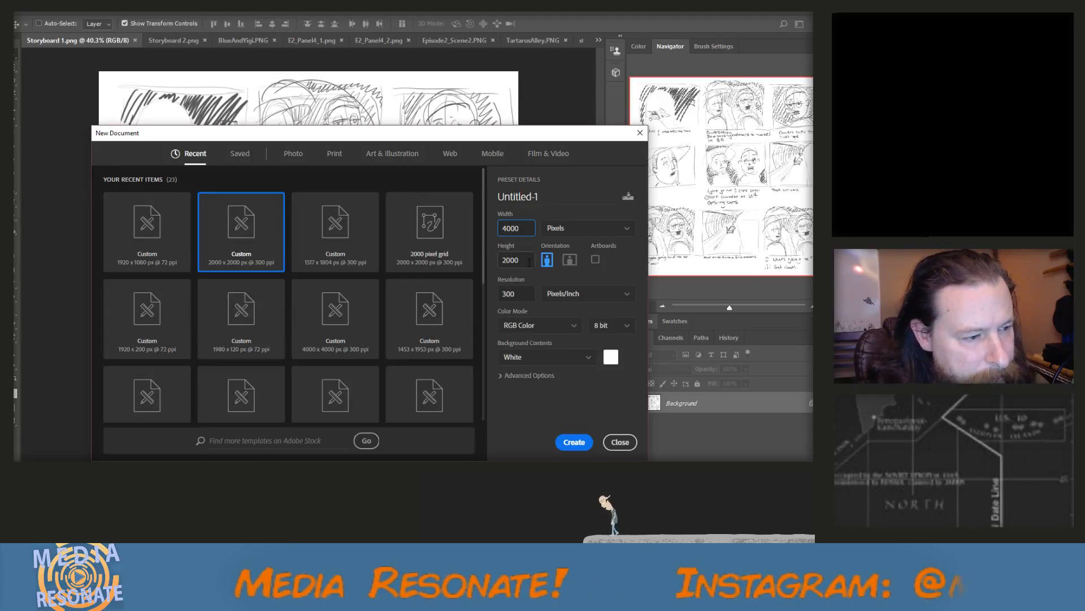
key(Tab)
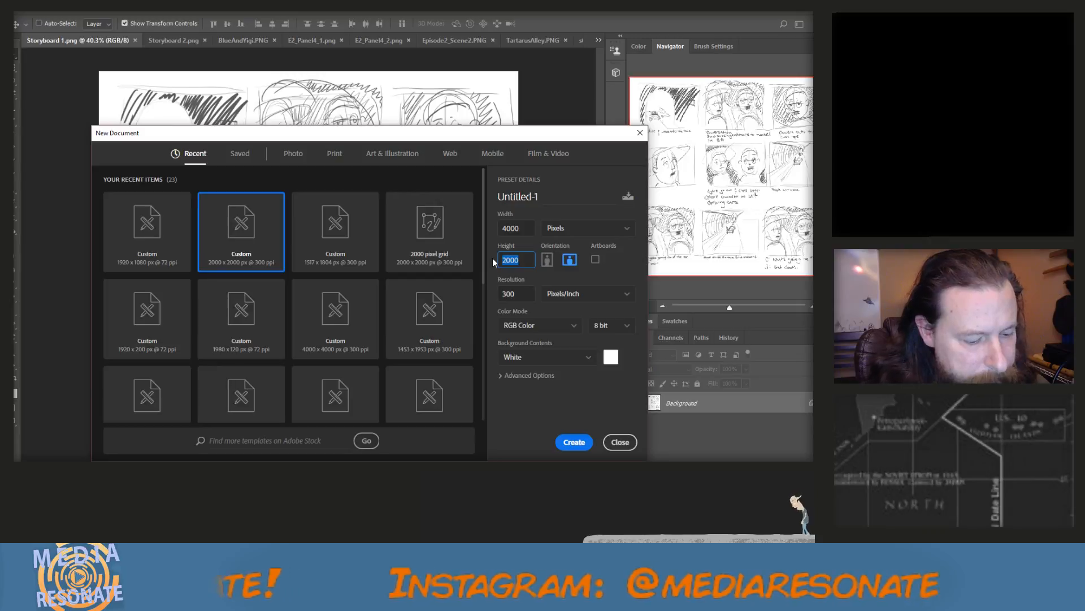
text(4)
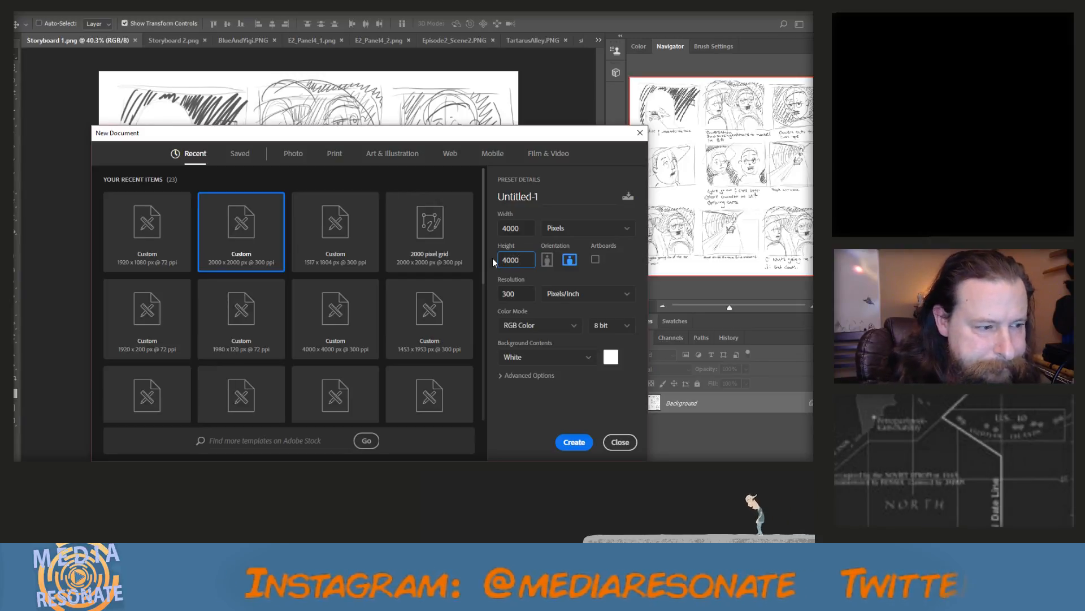
key(Return)
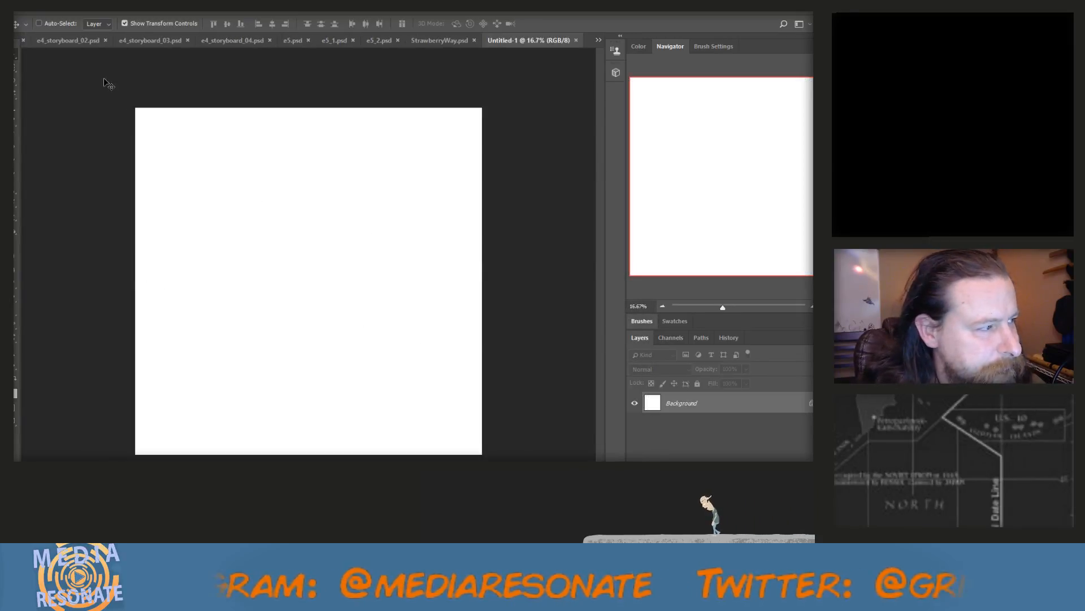
Marquee-select all nine storyboard panels with their captions in Storyboard 1.png and copy them
click(597, 41)
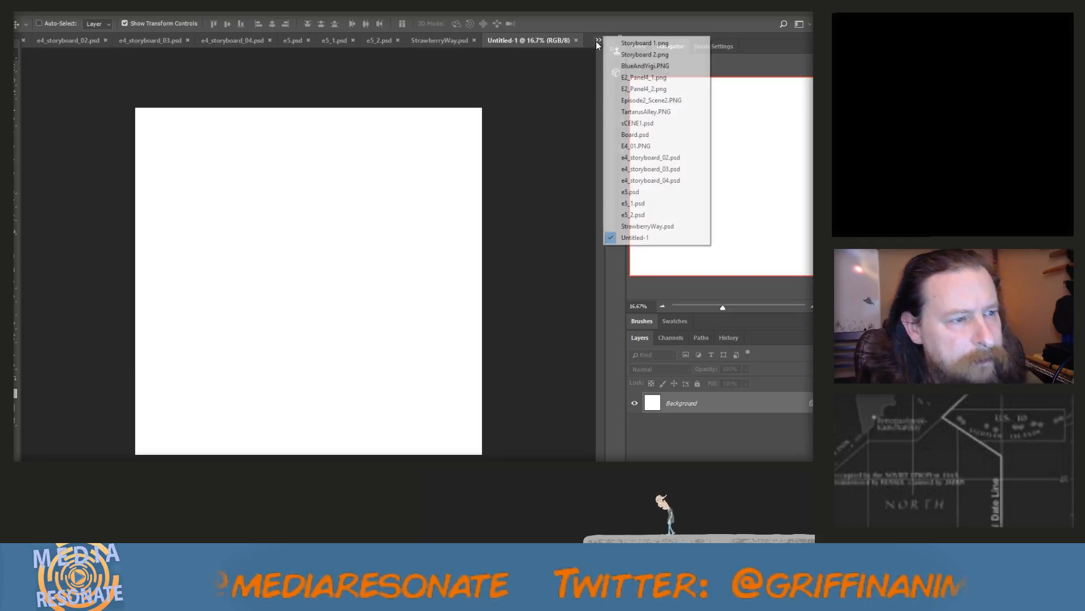
click(645, 42)
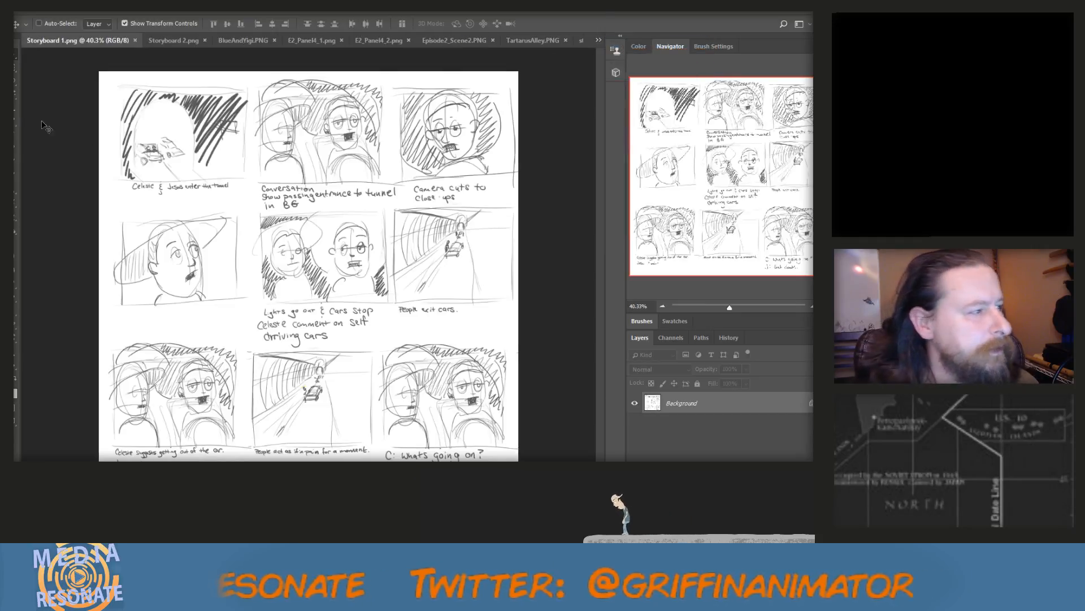
click(17, 80)
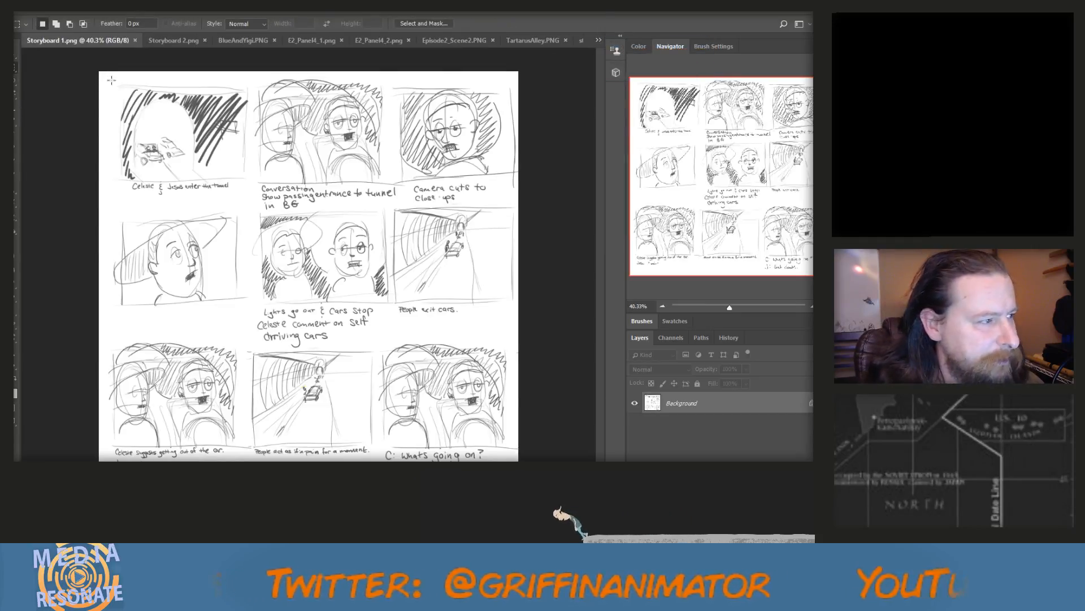
drag(112, 80, 523, 452)
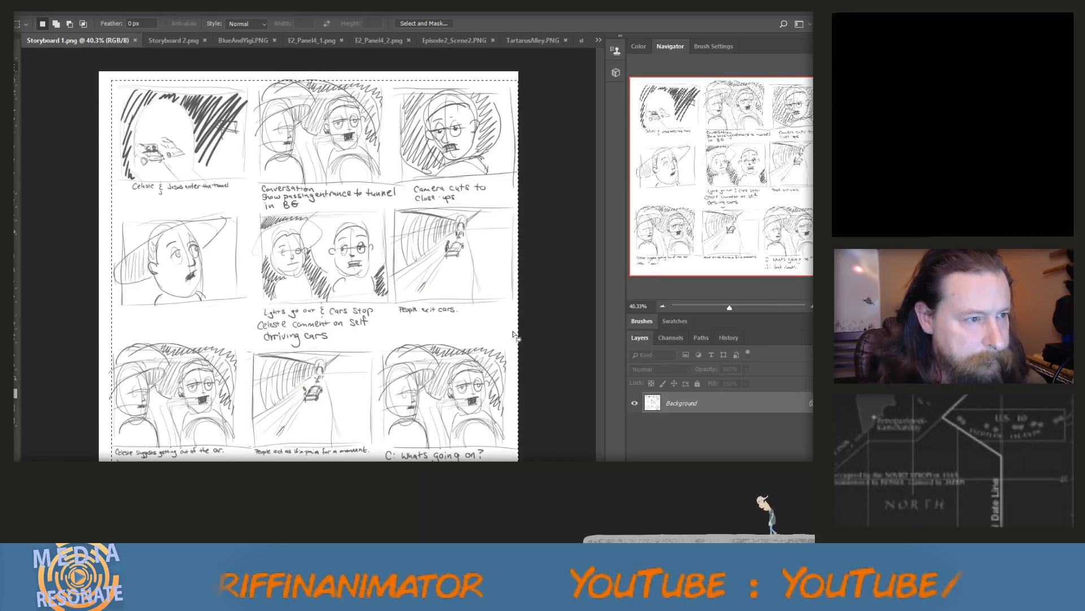
Save the blank new document as All_Episode_Storyboard.psd and paste the copied storyboard panels into it
click(598, 39)
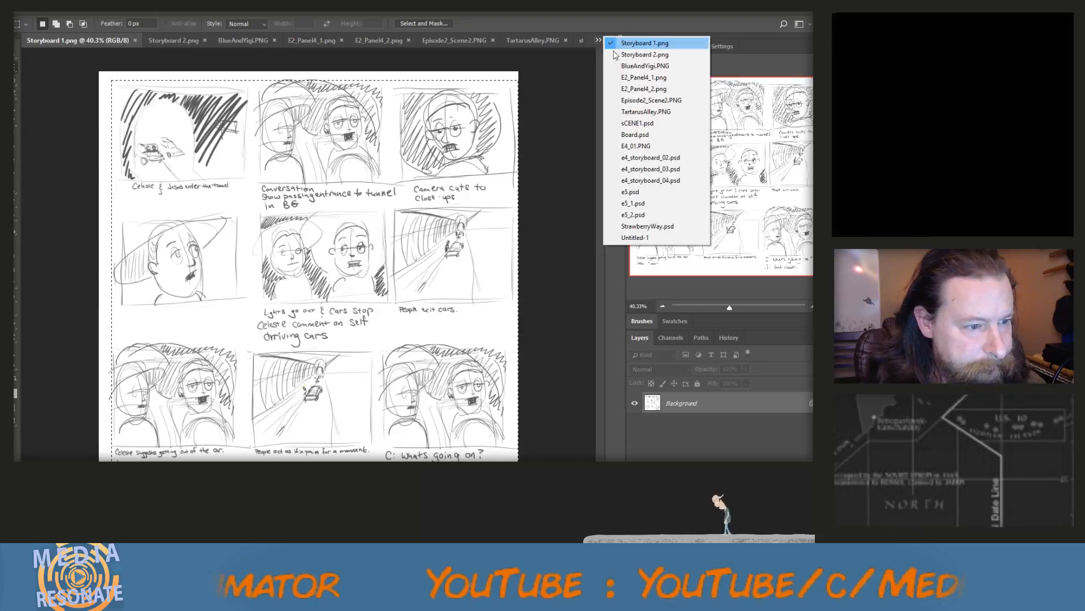
click(636, 238)
click(29, 12)
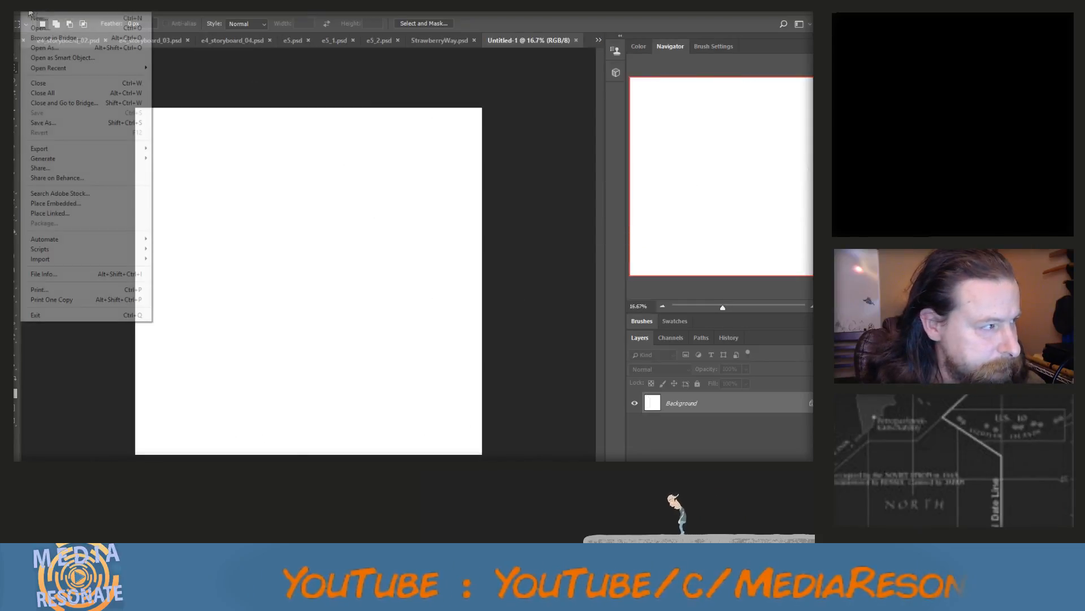
click(48, 123)
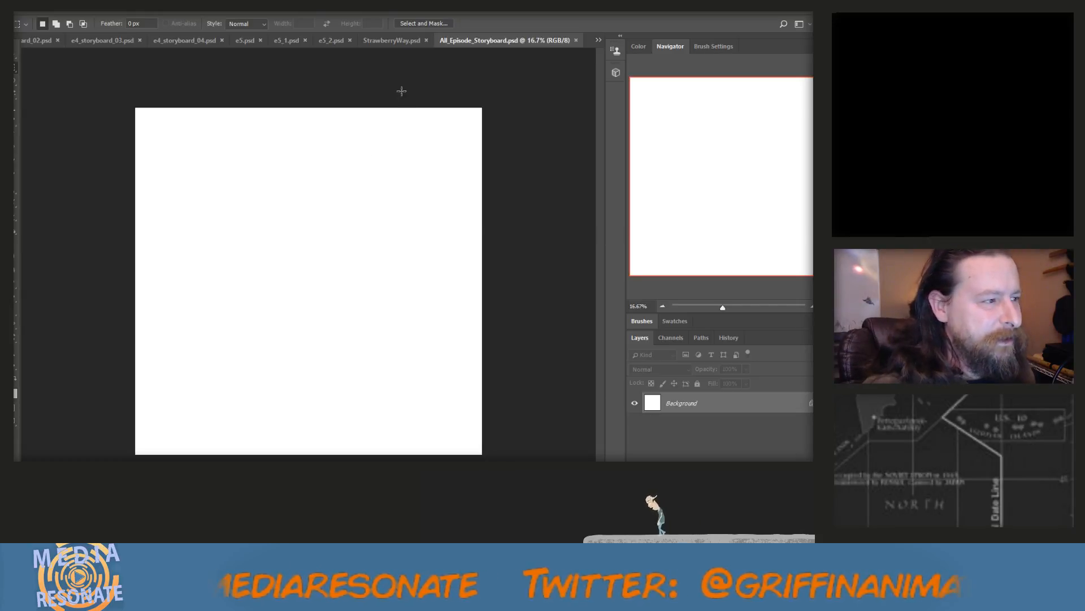
key(ctrl+v)
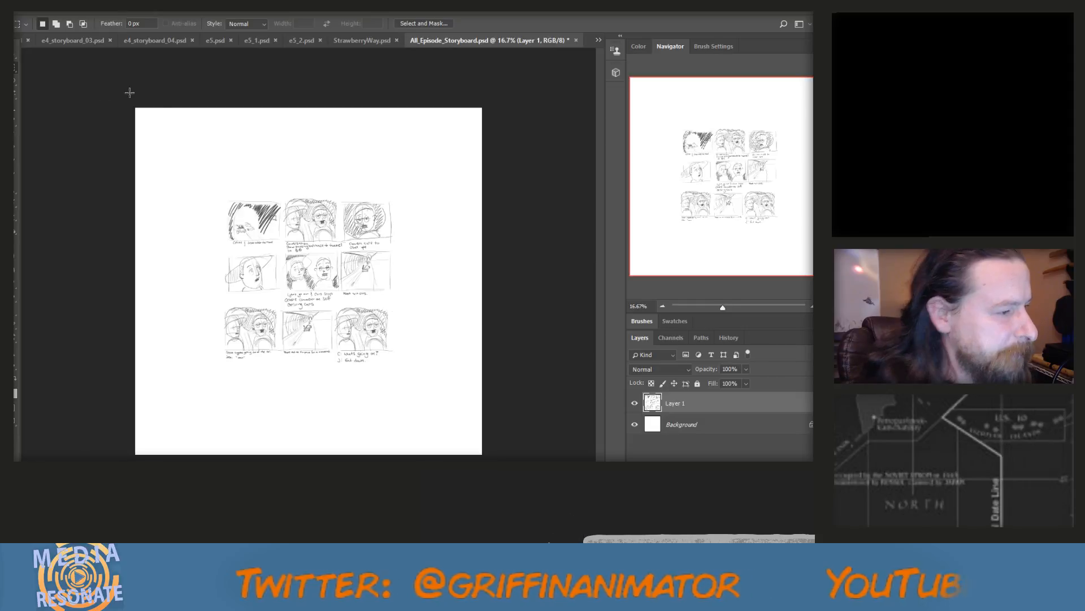
scroll(254, 165, up, 3)
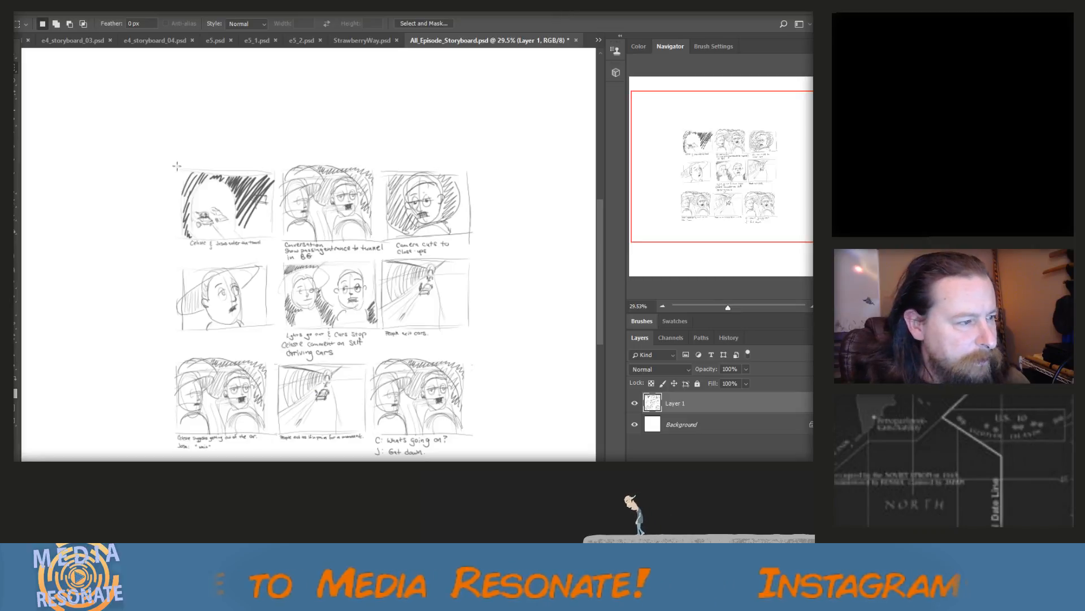
scroll(164, 165, up, 1)
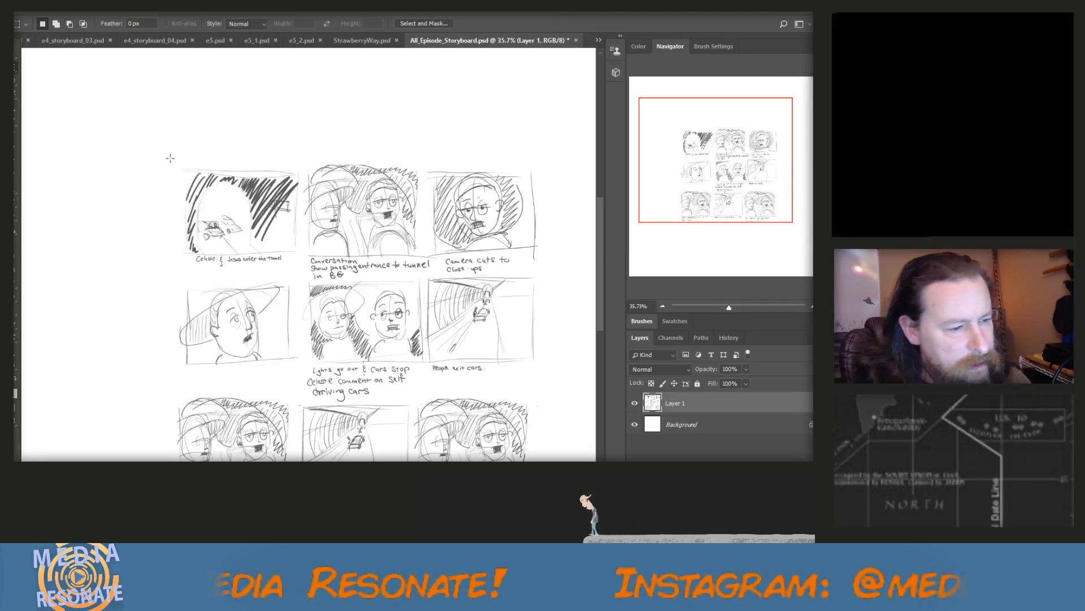
drag(170, 159, 302, 252)
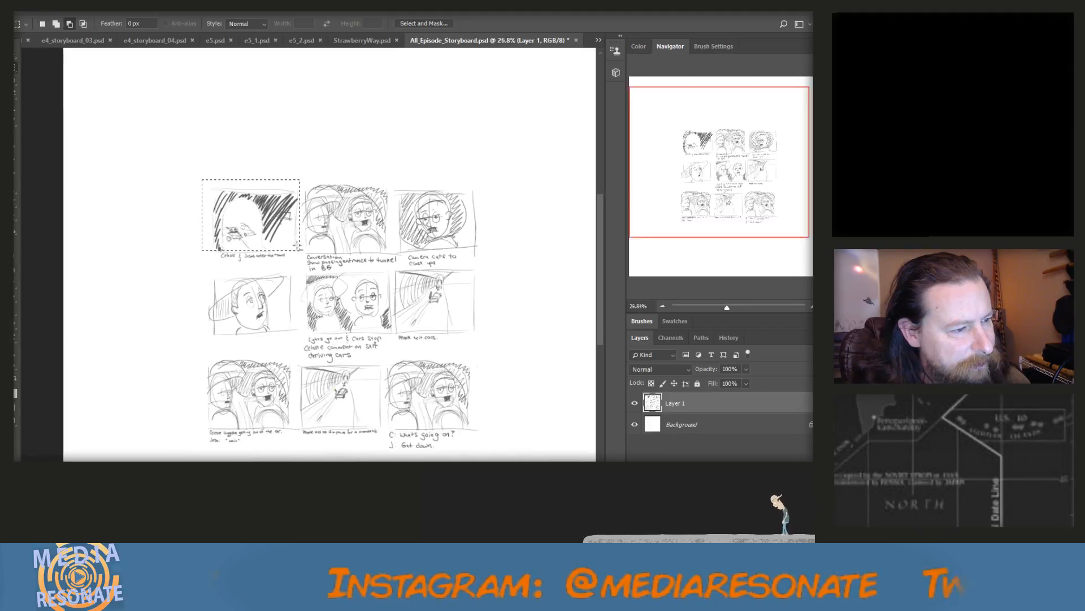
scroll(302, 252, down, 5)
scroll(293, 236, up, 1)
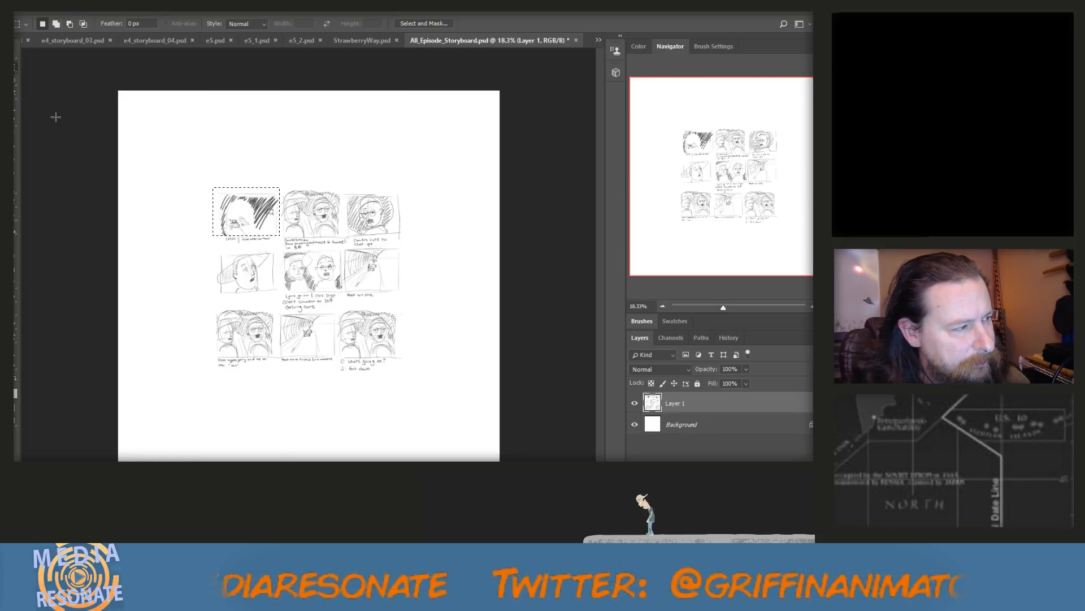
key(v)
key(ctrl+d)
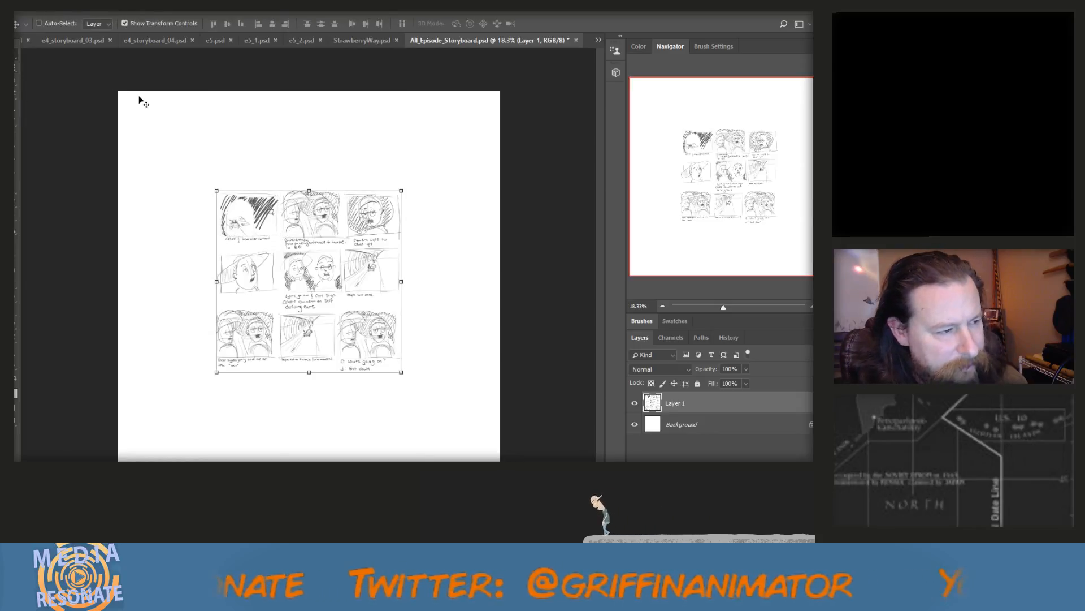
Move the pasted nine-panel page into the canvas's upper-left corner and scale it to about 96%
drag(314, 236, 228, 148)
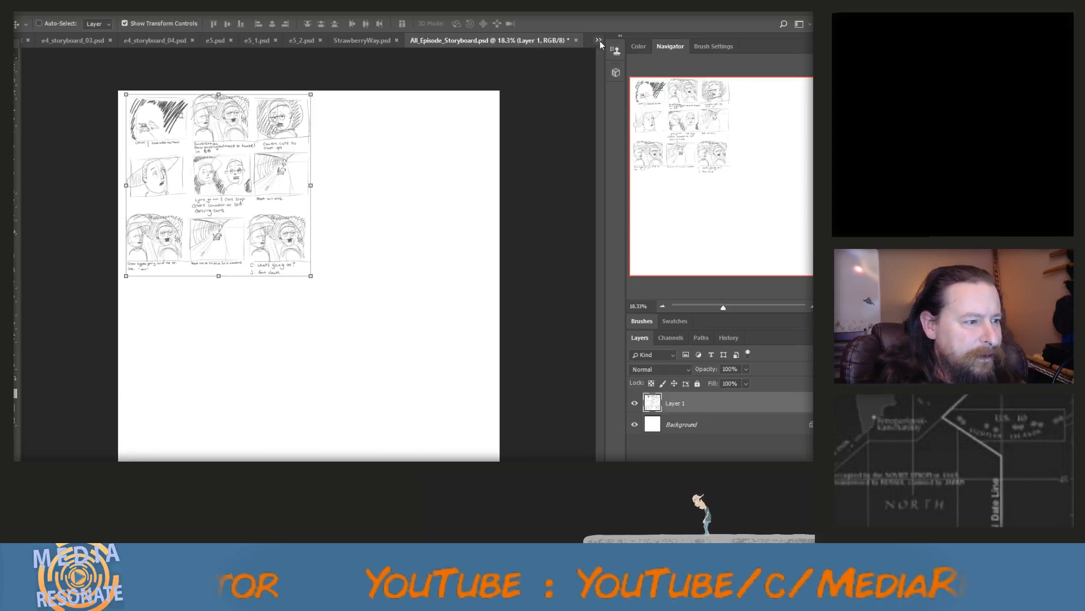
drag(290, 144, 298, 156)
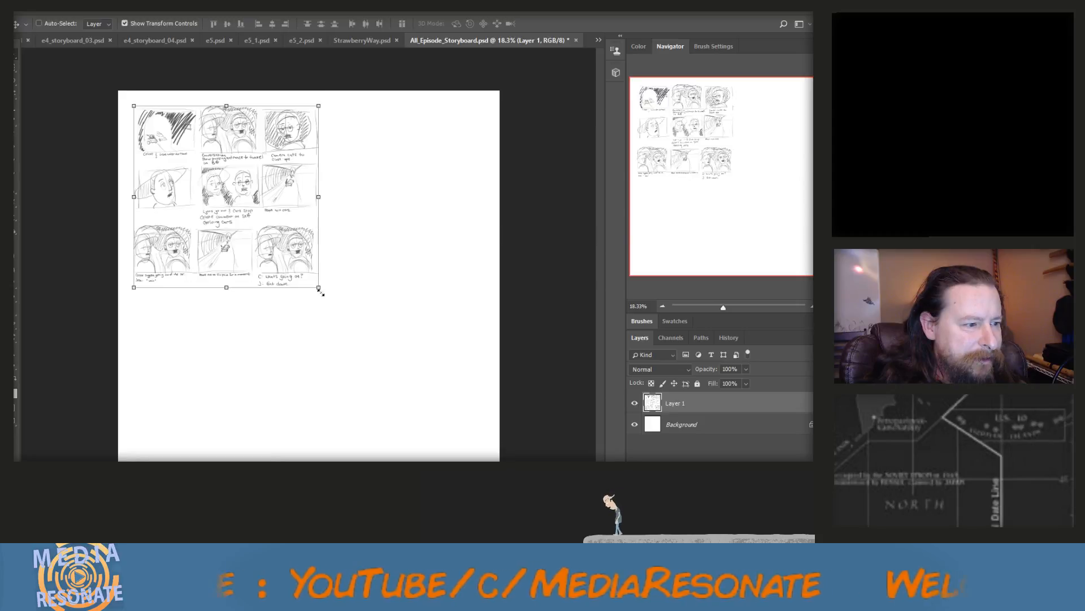
drag(320, 290, 311, 280)
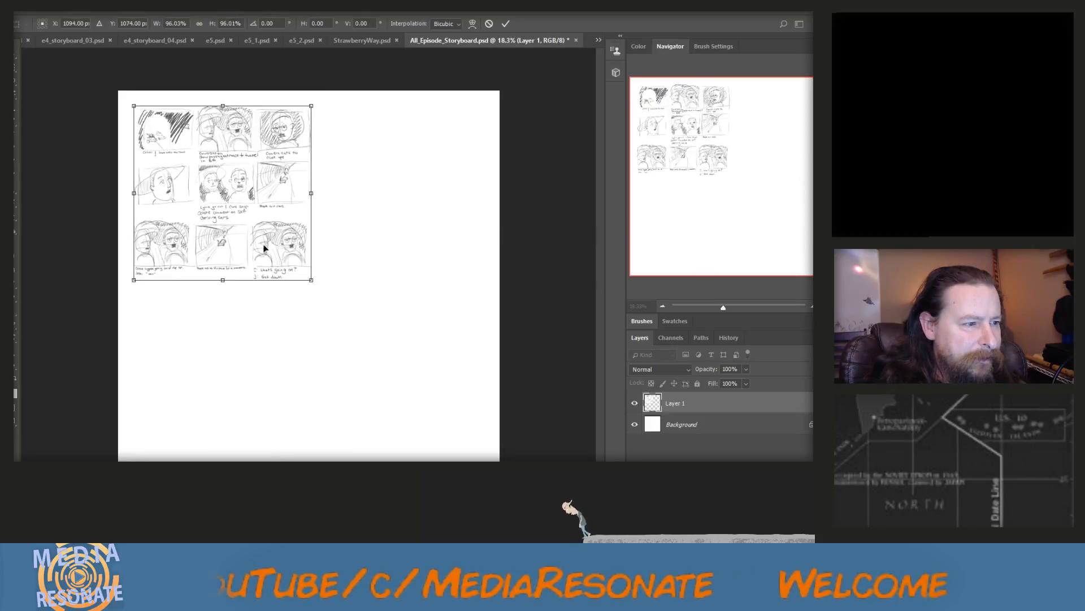
click(19, 74)
click(370, 226)
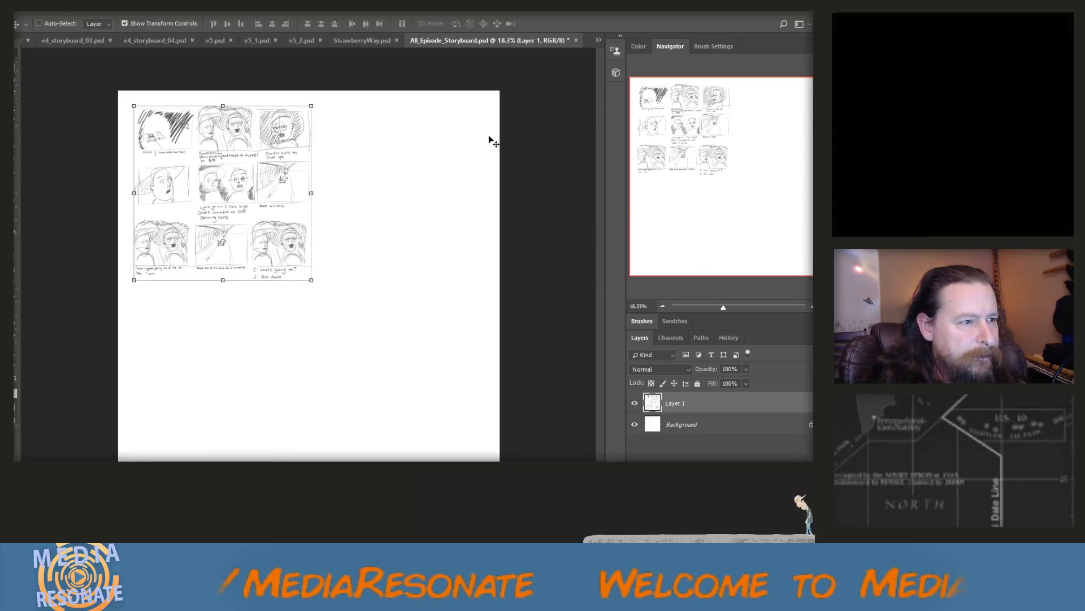
Copy nearly the whole page of Storyboard 2.png and paste it into All_Episode_Storyboard.psd
click(599, 42)
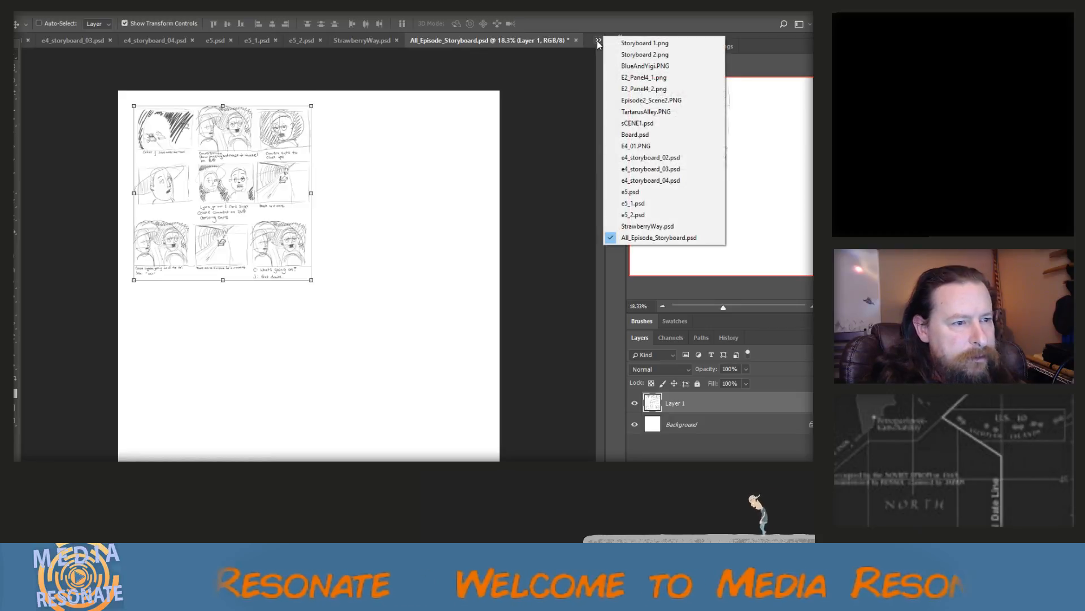
click(627, 56)
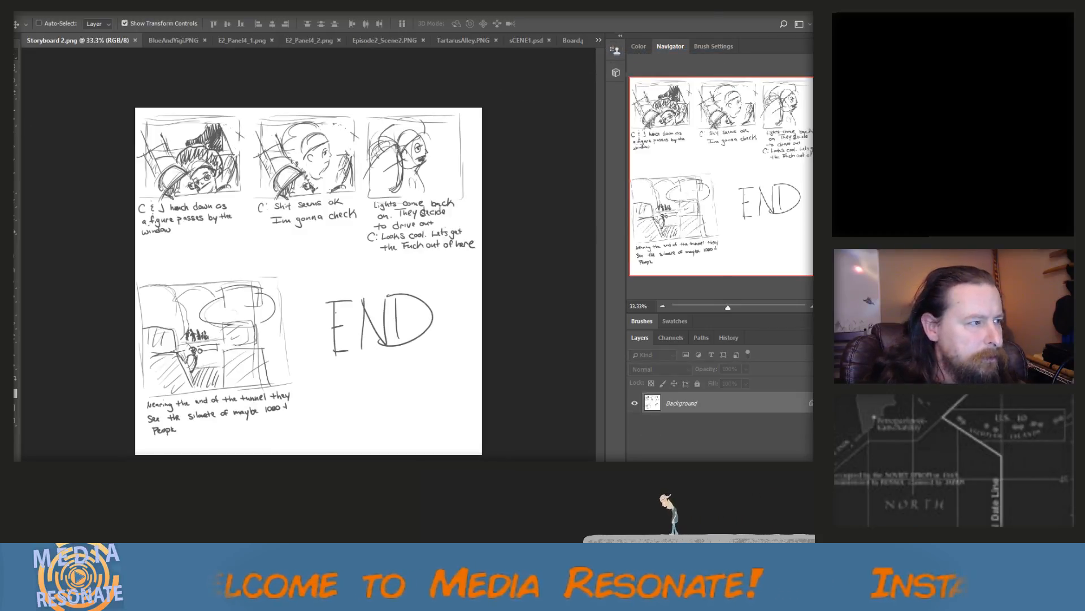
click(16, 69)
drag(137, 108, 492, 453)
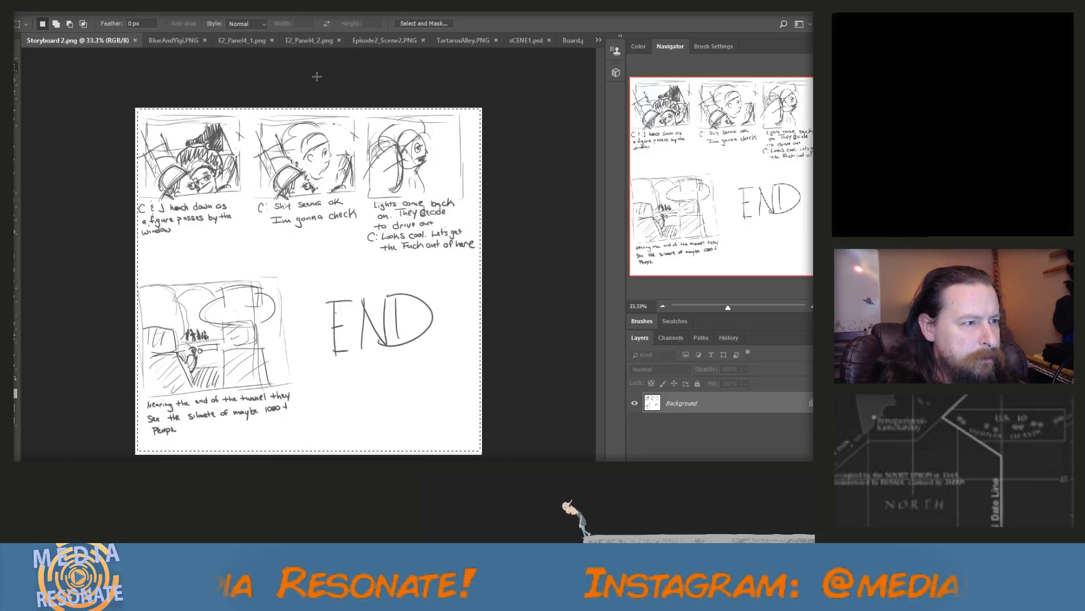
click(599, 39)
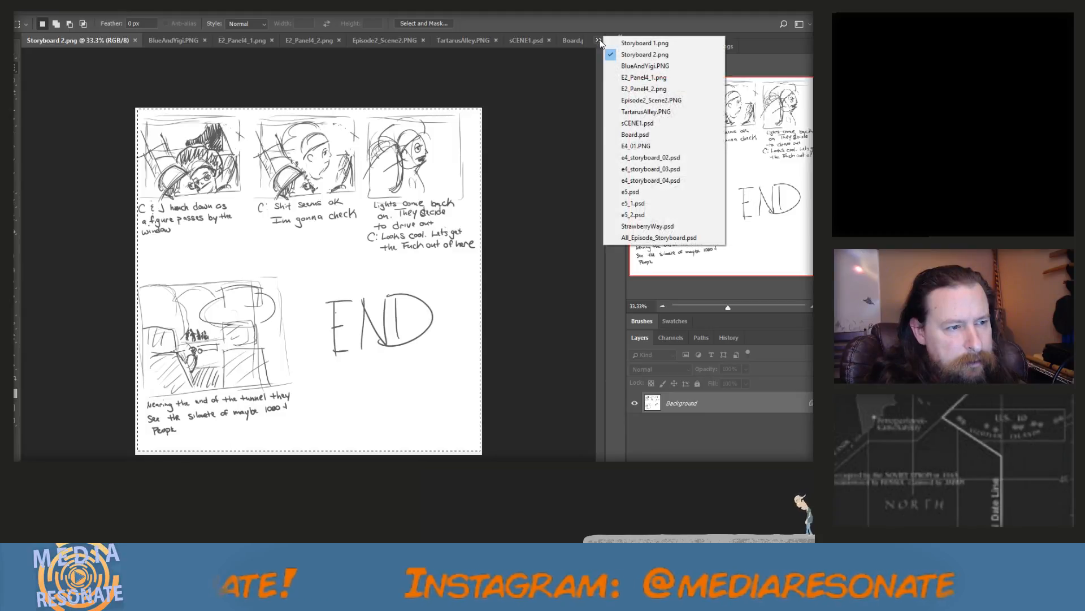
click(648, 238)
key(ctrl+v)
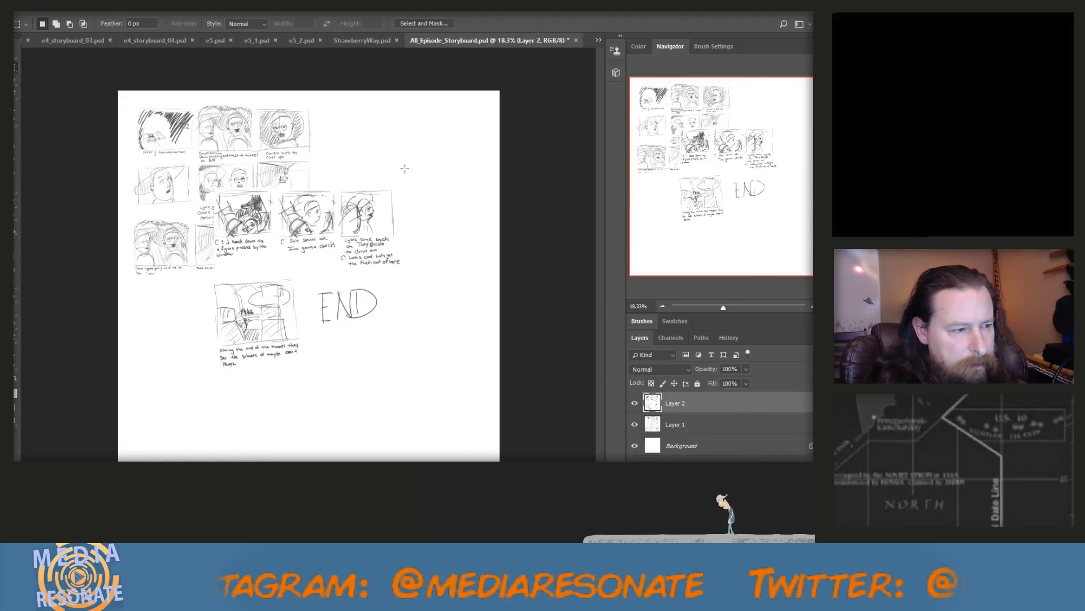
key(v)
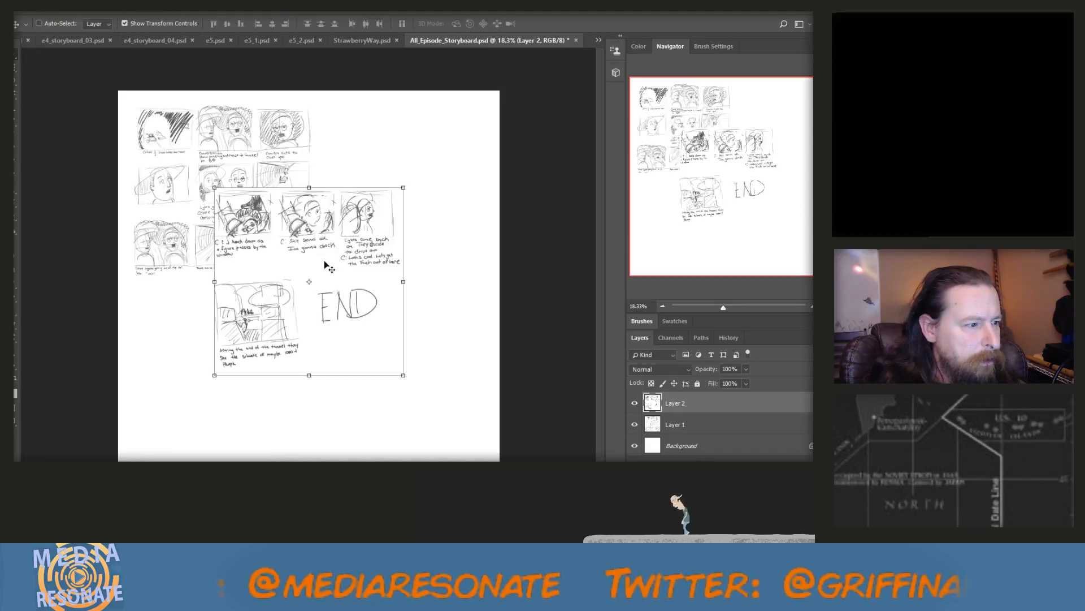
Move the pasted Storyboard 2 page directly beneath the nine-panel page, aligned with its columns
drag(326, 264, 439, 171)
mouse_move(420, 161)
mouse_down()
mouse_move(342, 328)
mouse_move(238, 342)
mouse_move(247, 330)
mouse_up()
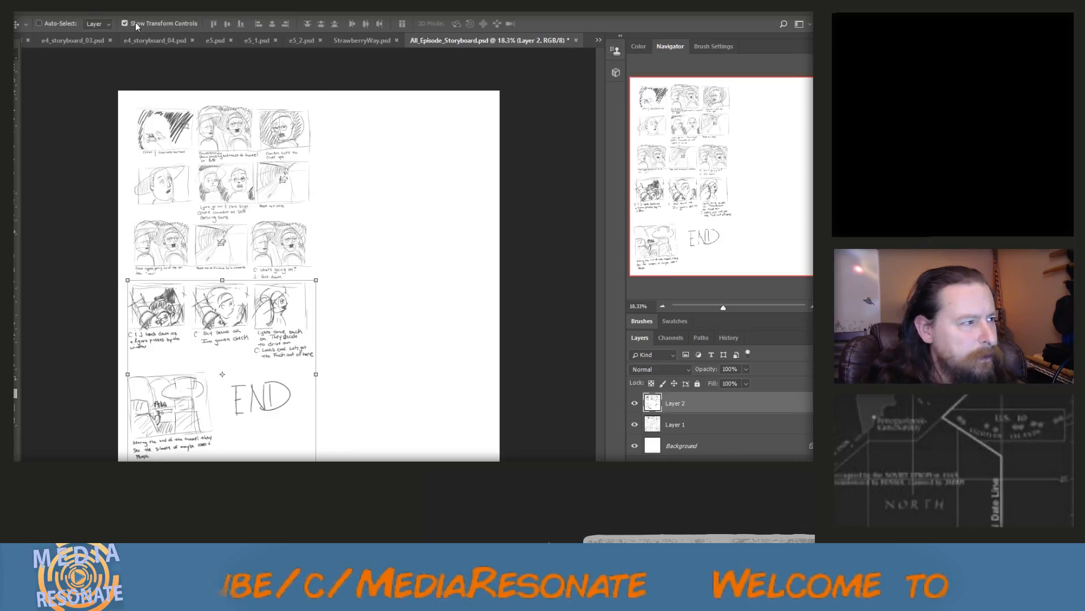
Widen the canvas to about three times its width, extending it equally on both sides
click(59, 11)
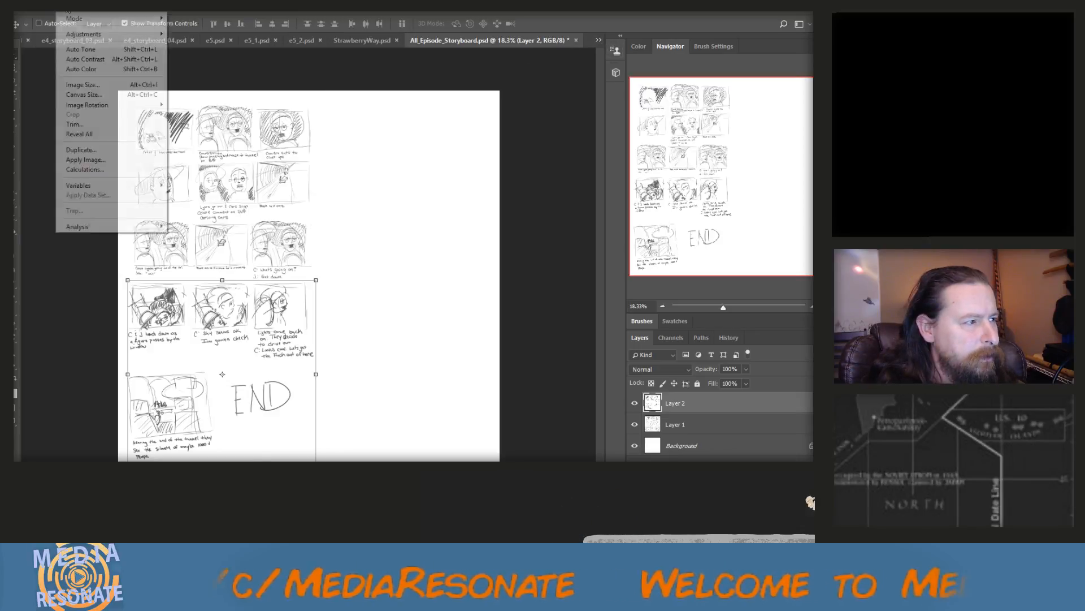
click(88, 96)
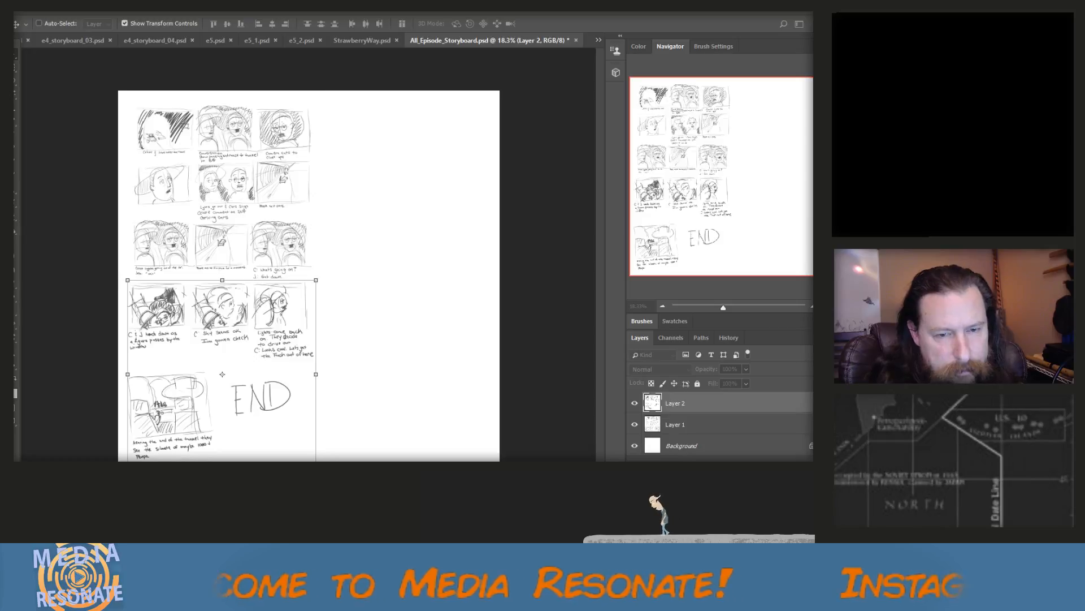
key(Return)
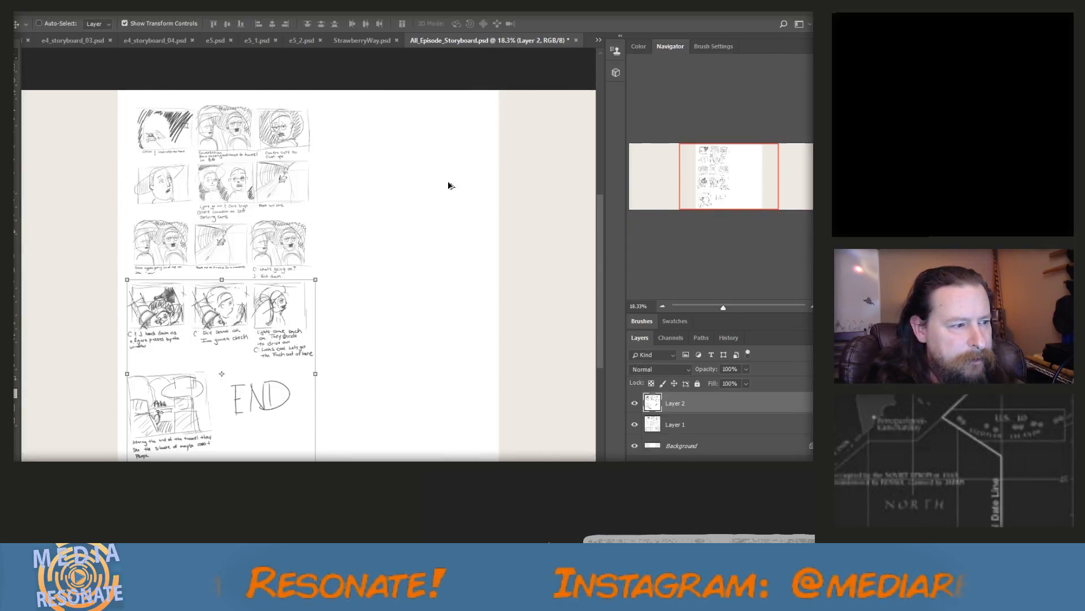
Merge Layer 1 and Layer 2 and move the merged storyboard to the far left edge of the canvas
scroll(447, 187, down, 2)
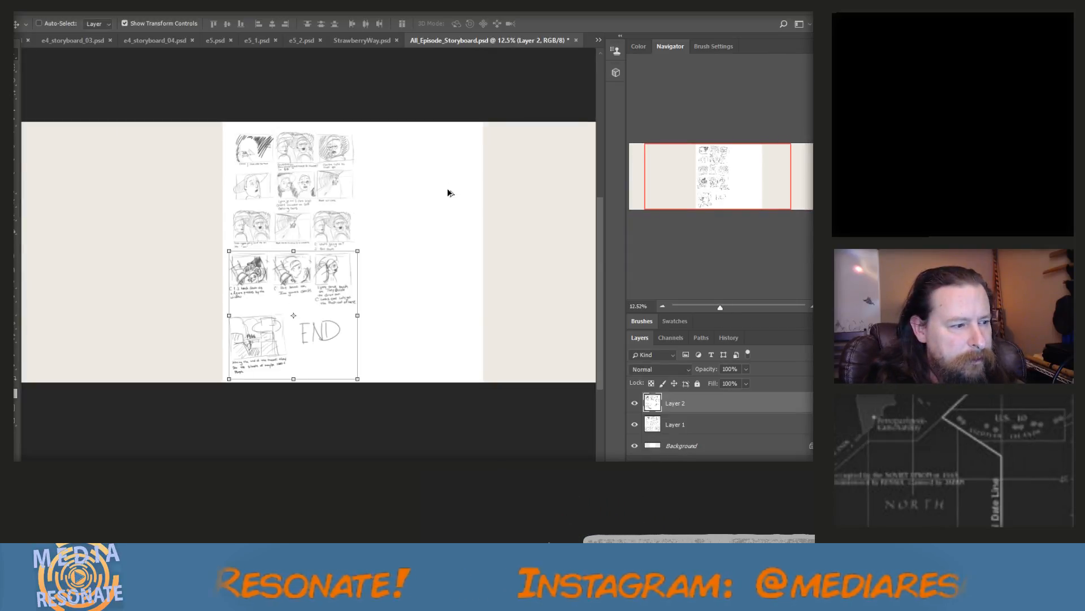
shift+click(681, 423)
right_click(683, 427)
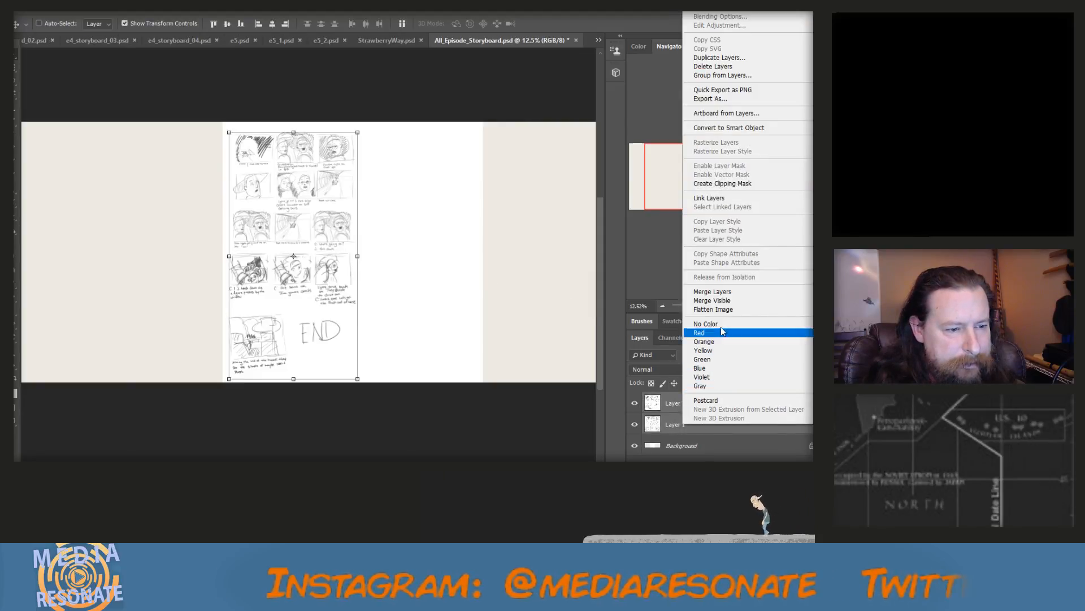
click(712, 297)
drag(346, 217, 128, 198)
scroll(145, 230, down, 1)
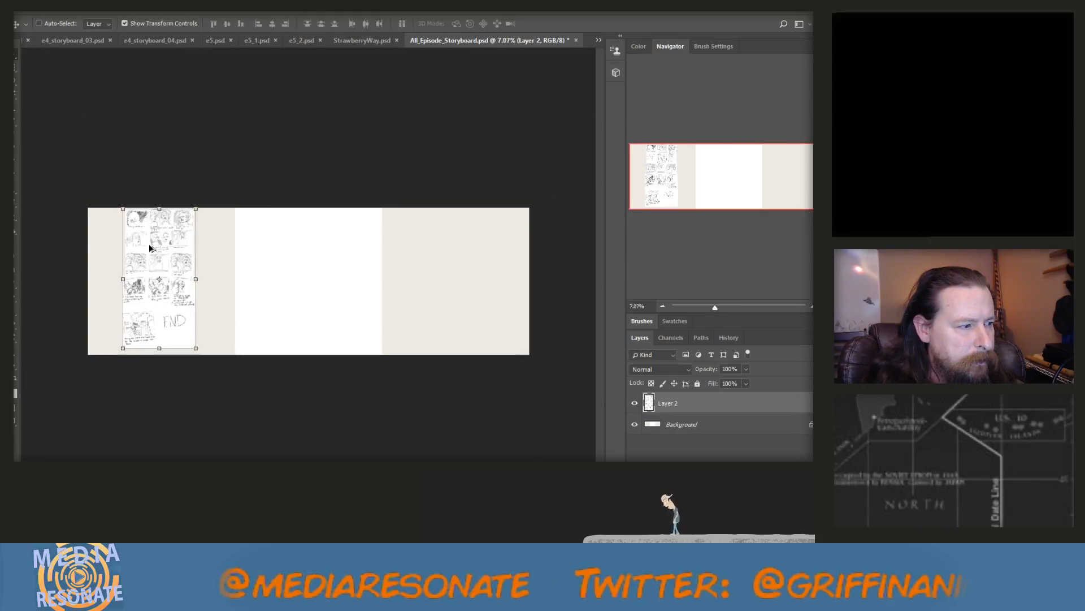
scroll(148, 243, down, 1)
drag(148, 243, 124, 246)
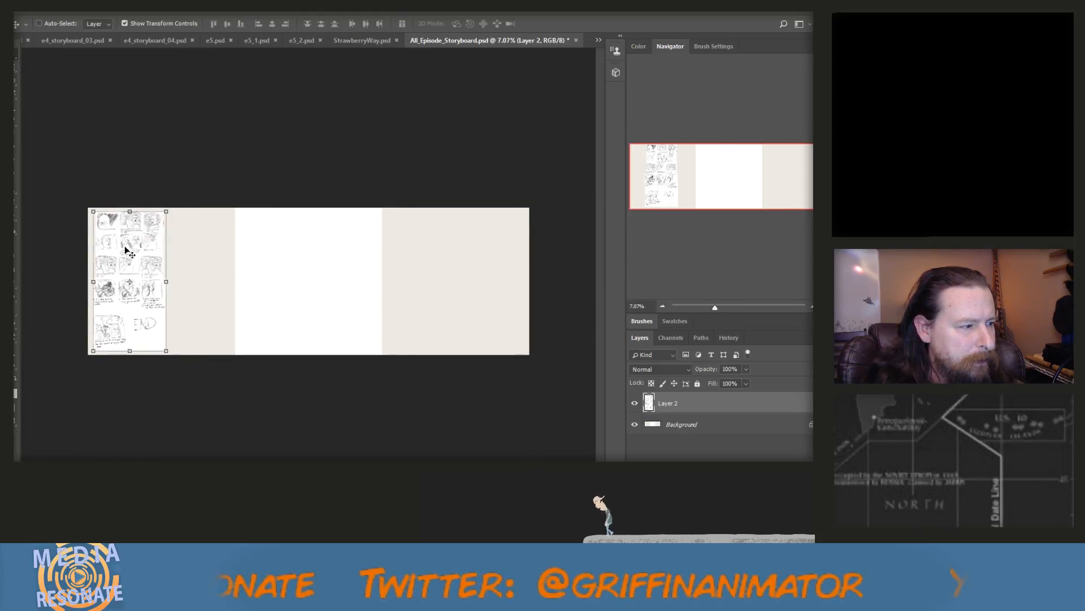
Select the Background layer and set the foreground color to dark gray (H 39, S 2%, B 20%)
click(684, 424)
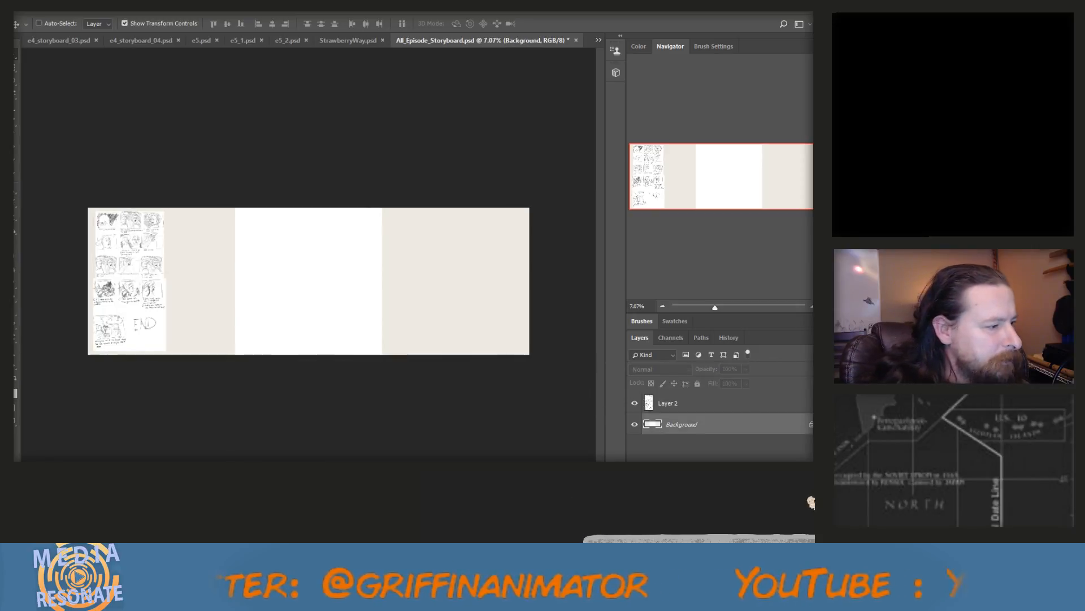
click(9, 388)
drag(334, 424, 335, 419)
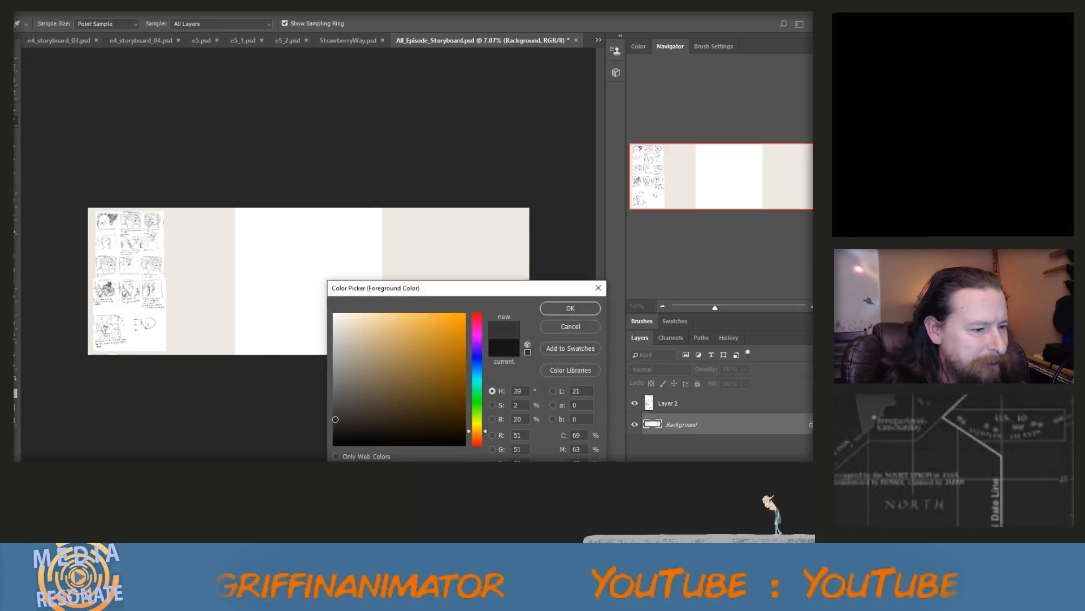
click(553, 308)
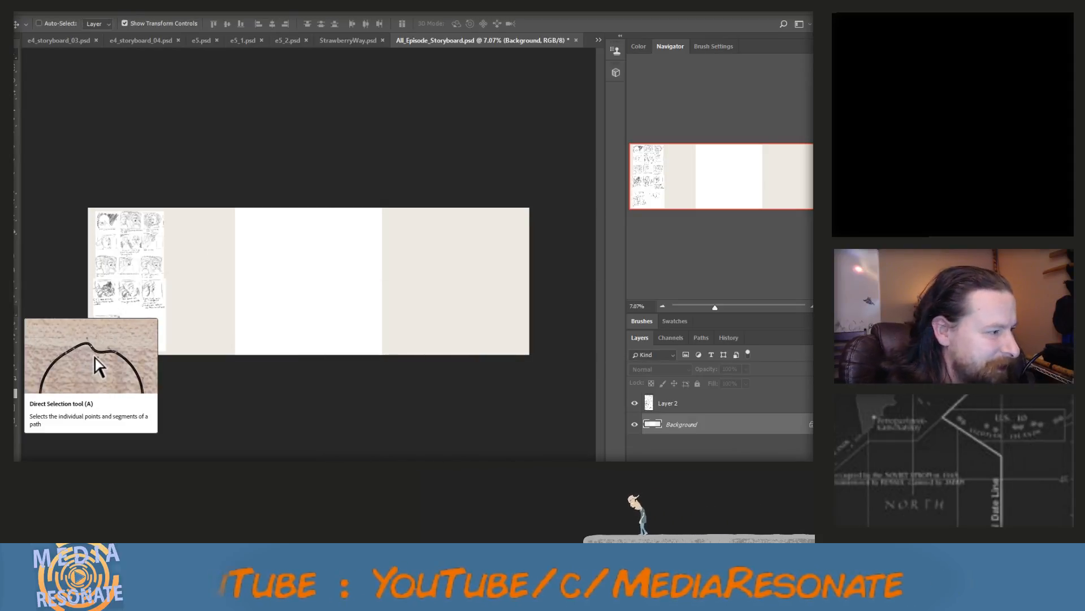
Fill all three sections of the Background layer with the dark gray foreground color using the Paint Bucket
key(g)
click(199, 263)
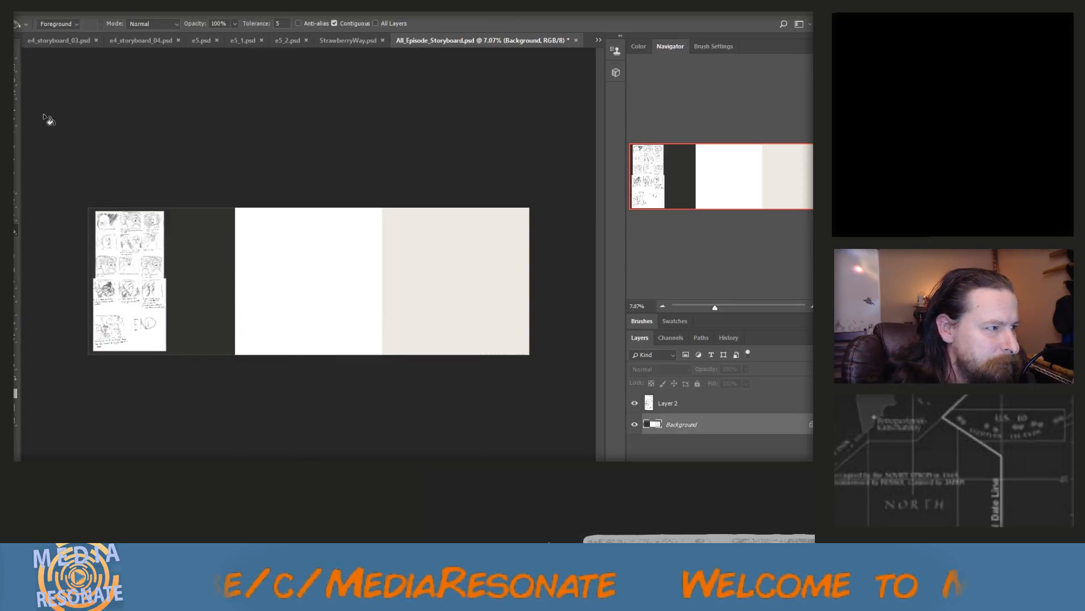
key(v)
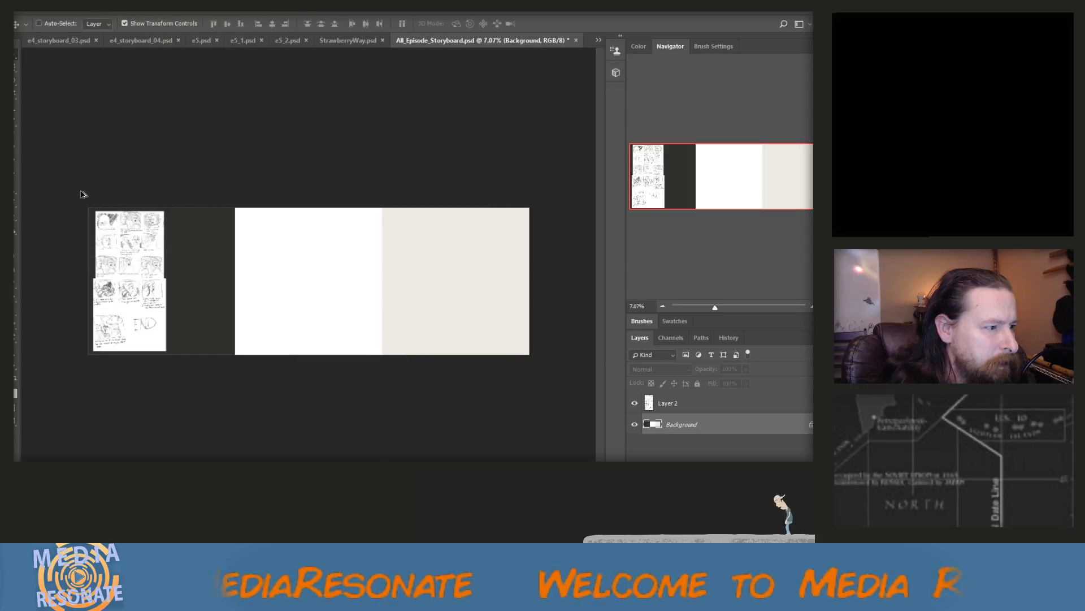
scroll(85, 195, up, 1)
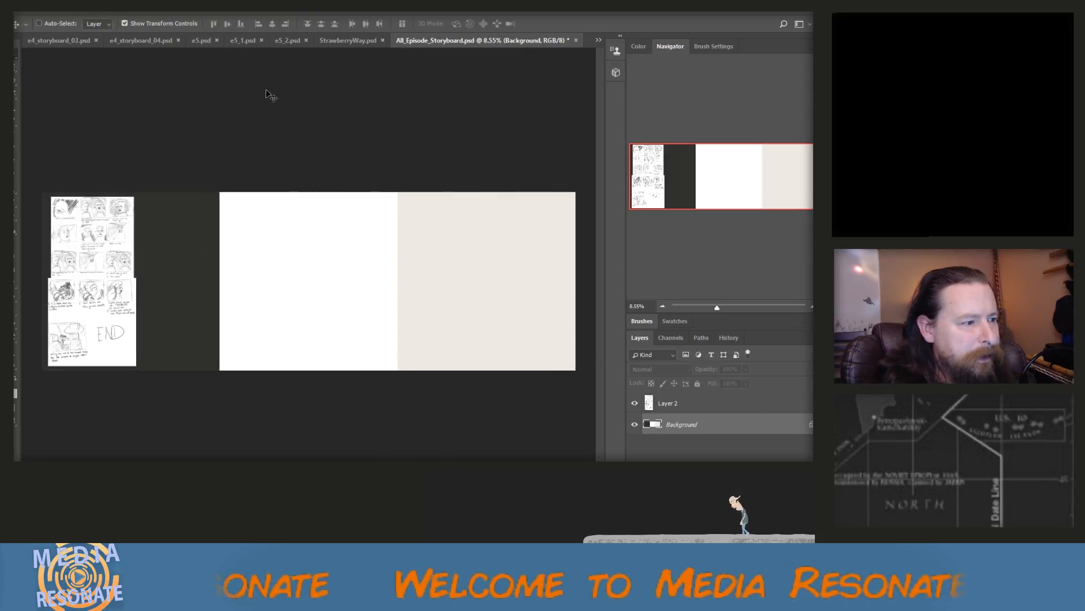
key(g)
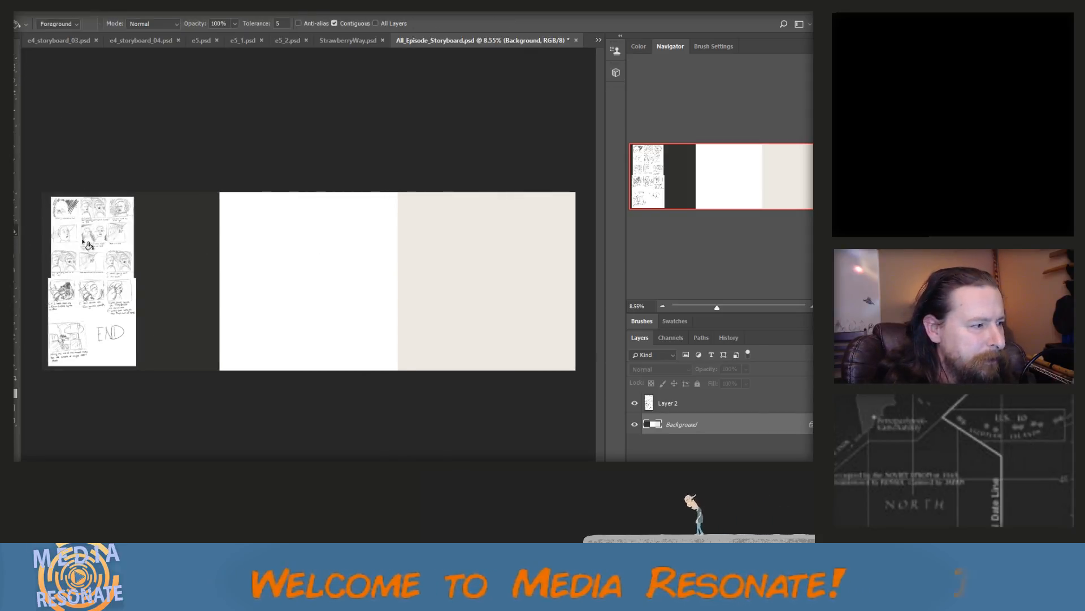
click(288, 274)
click(489, 284)
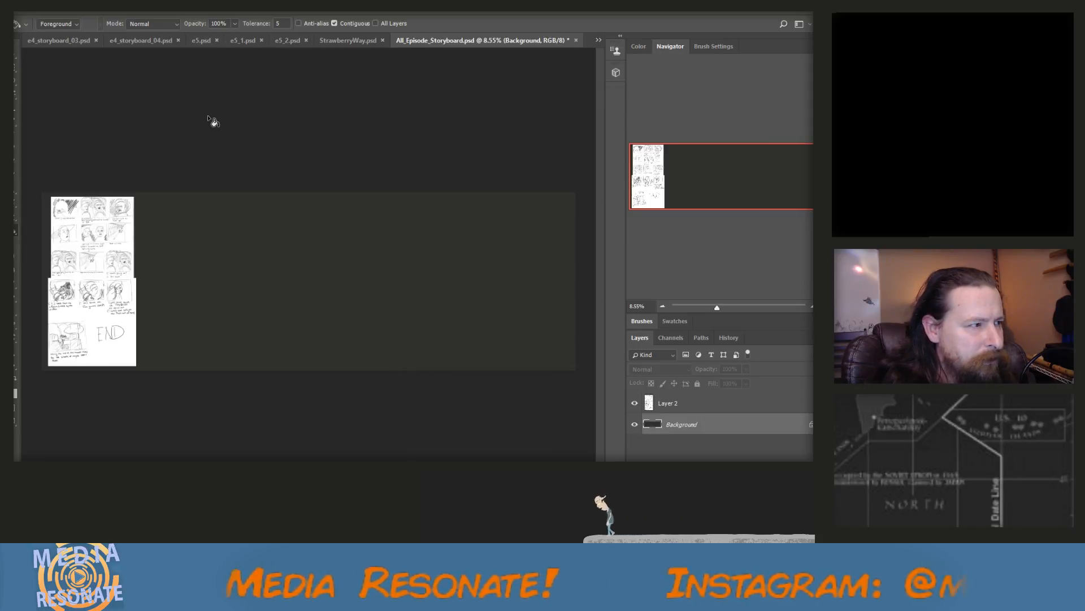
Close the copied source files Storyboard 1.png and Storyboard 2.png
click(598, 40)
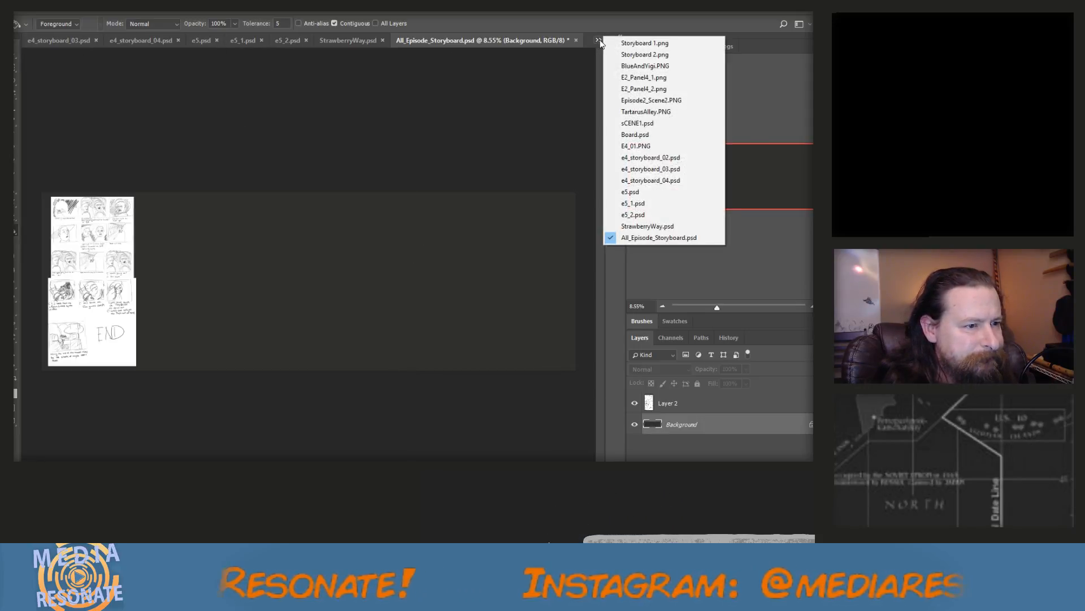
click(619, 41)
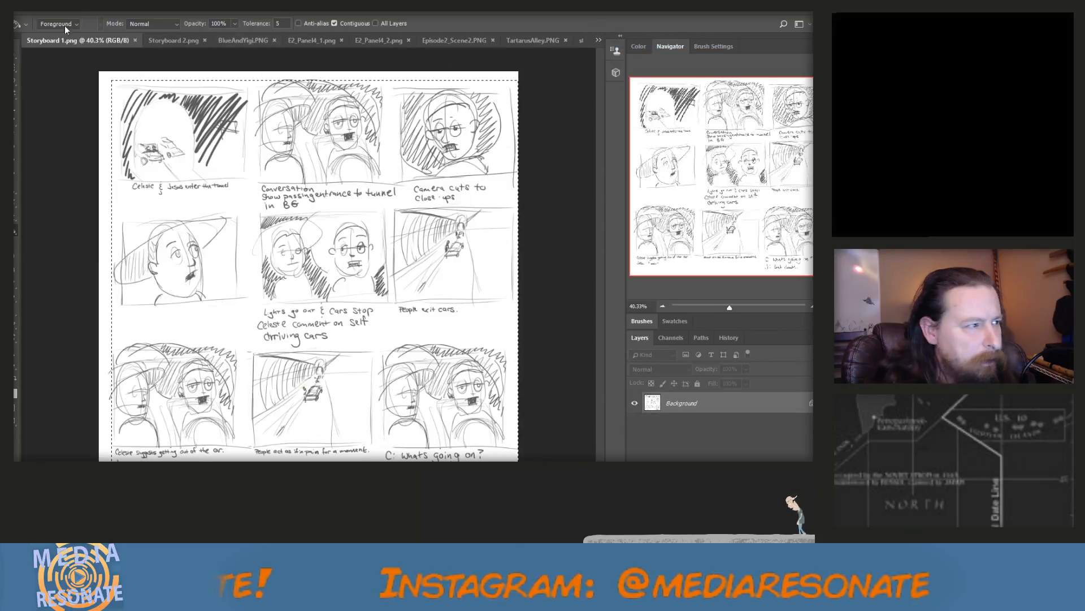
click(136, 39)
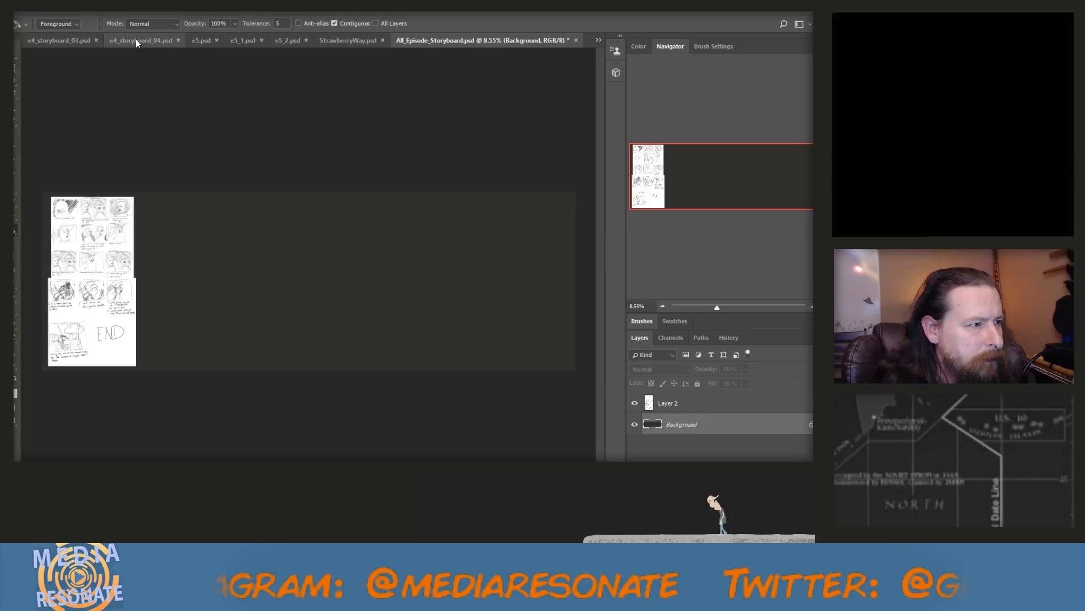
click(76, 38)
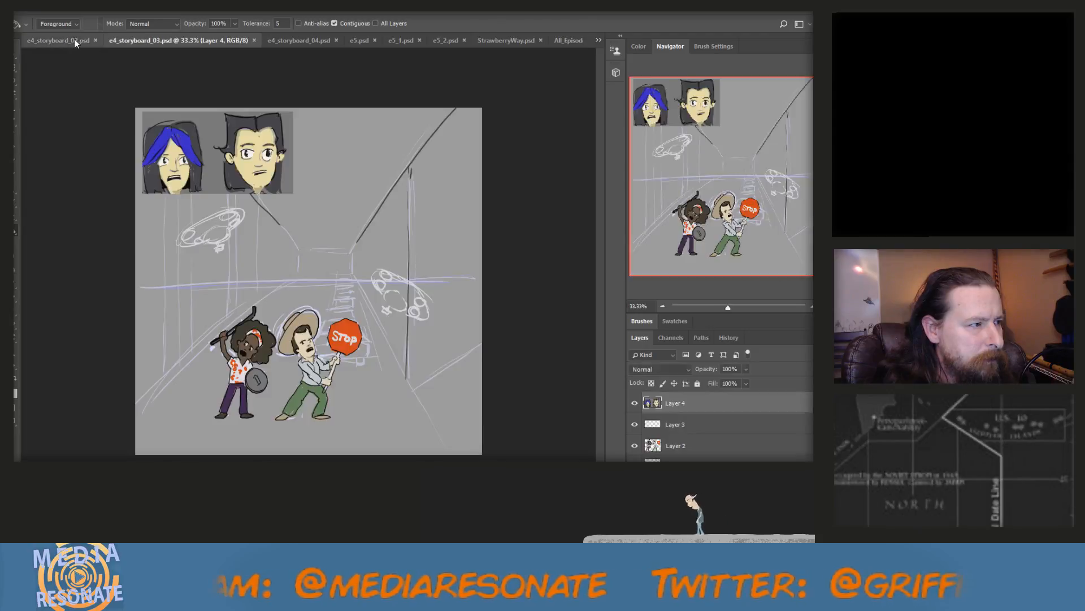
click(599, 39)
click(635, 44)
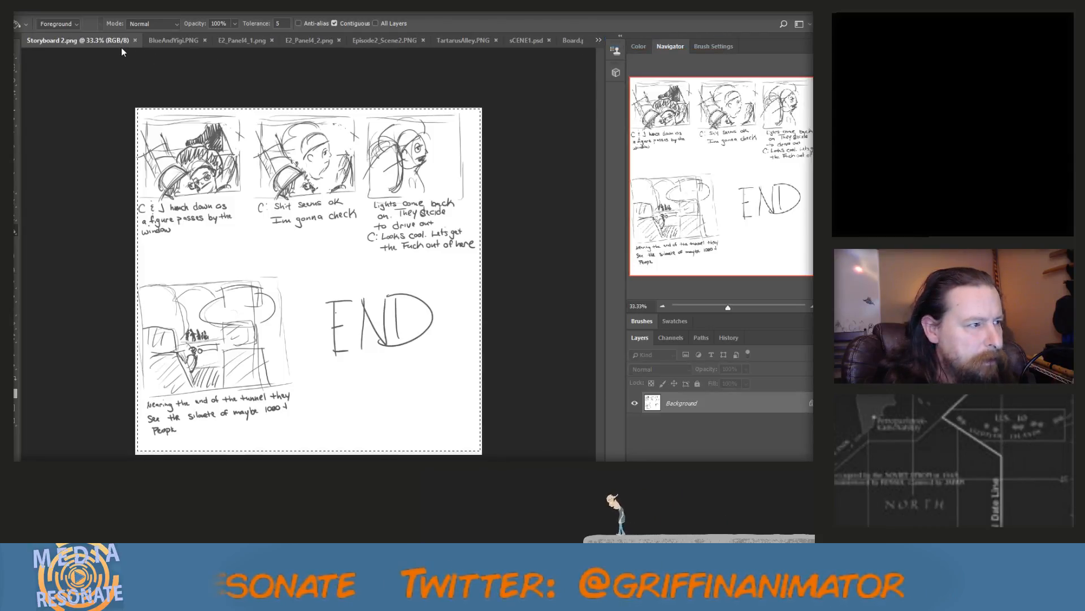
click(134, 39)
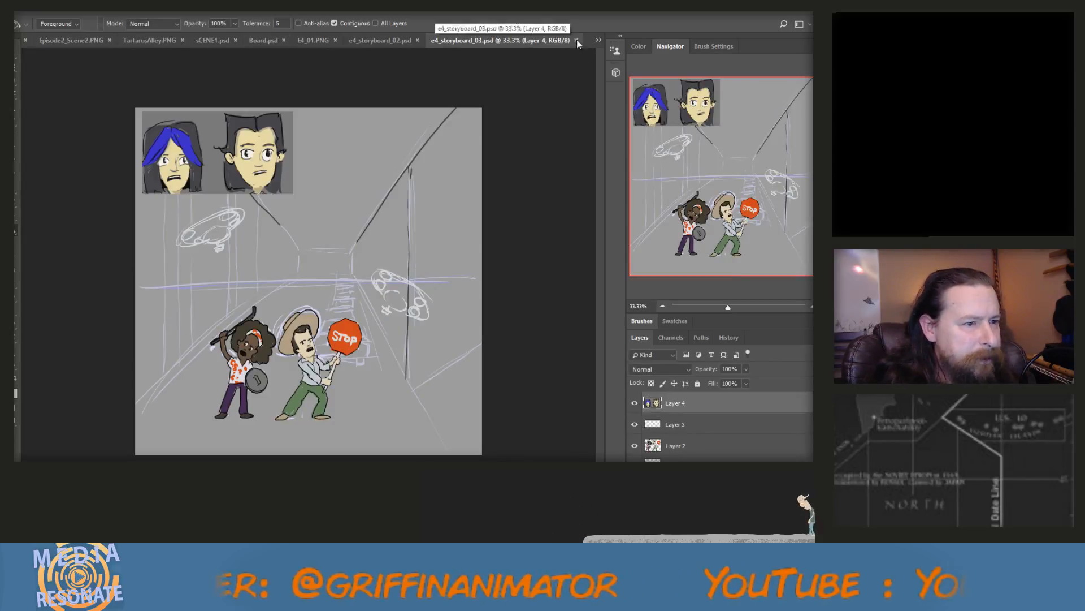
Bring up BlueAndYigi.PNG, marquee-select the entire image and copy it
click(599, 40)
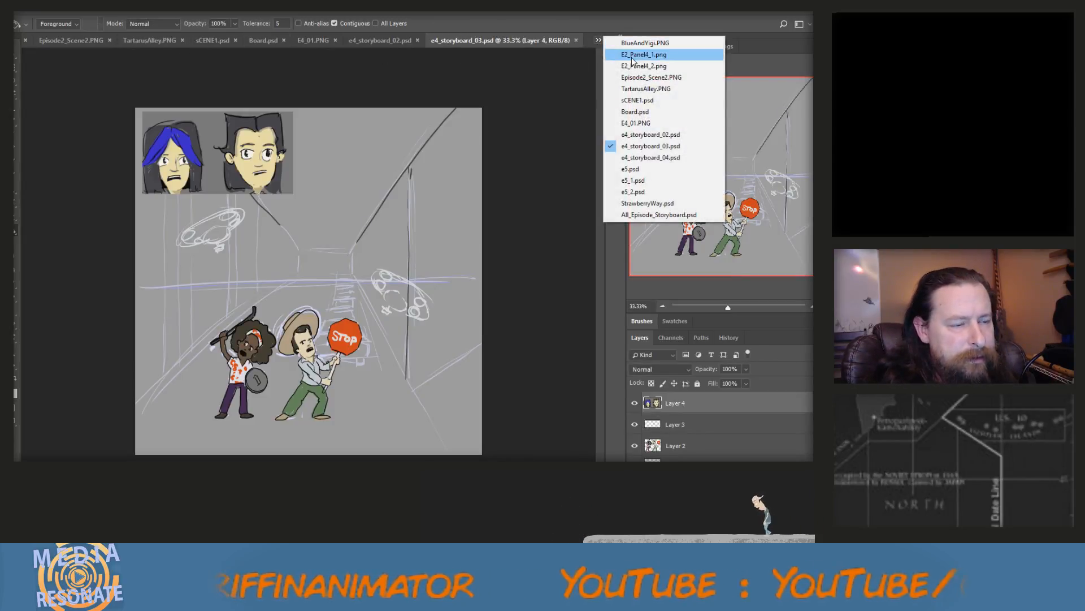
click(645, 102)
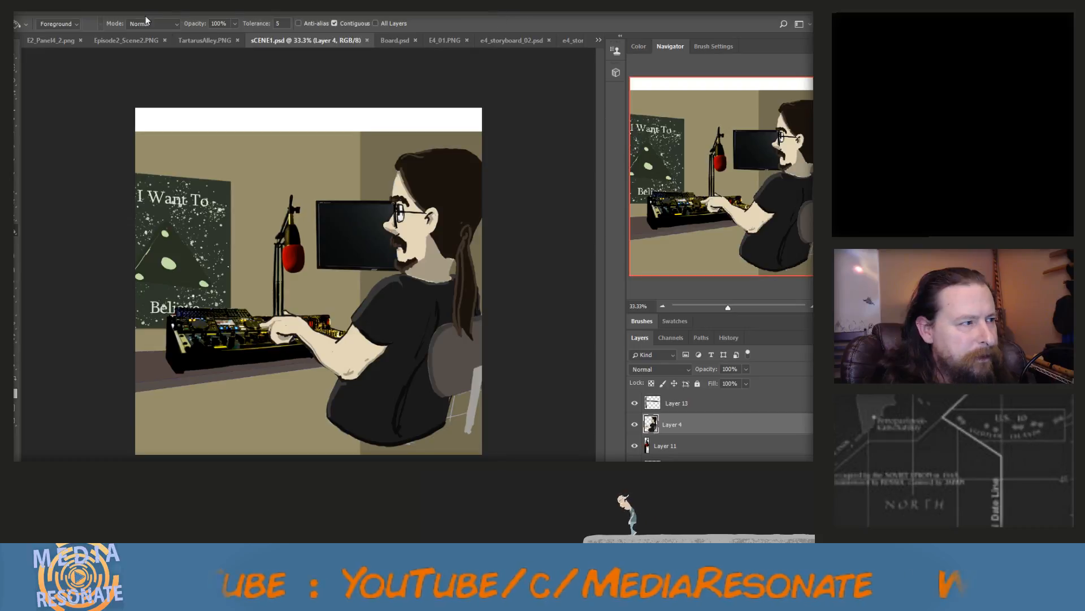
click(598, 41)
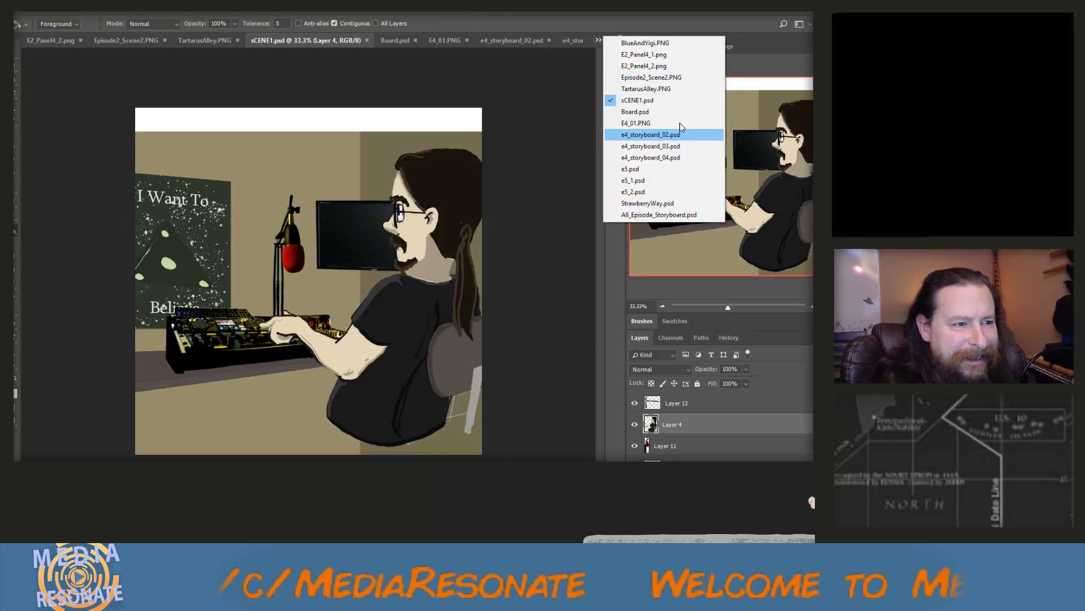
click(679, 45)
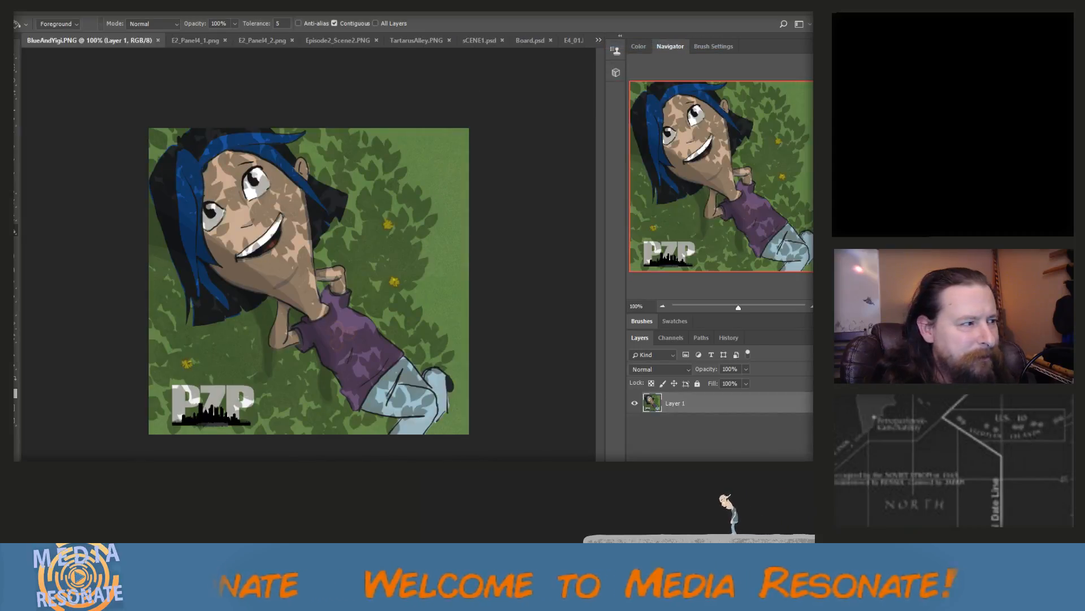
key(m)
drag(130, 102, 498, 455)
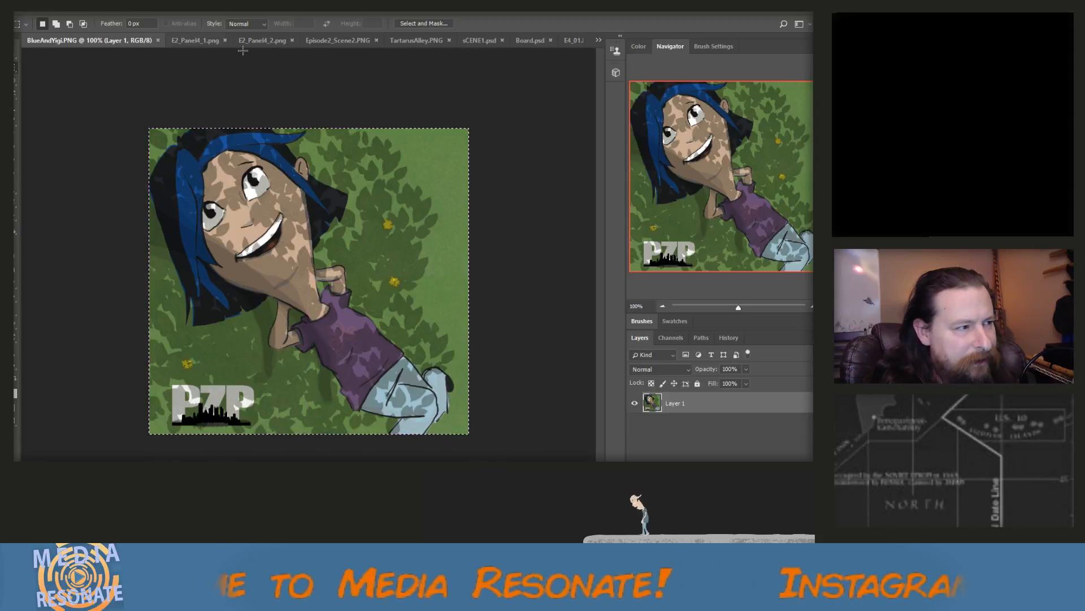
Paste the BlueAndYigi image into All_Episode_Storyboard.psd and place it just right of the storyboard, level with its top row
click(597, 40)
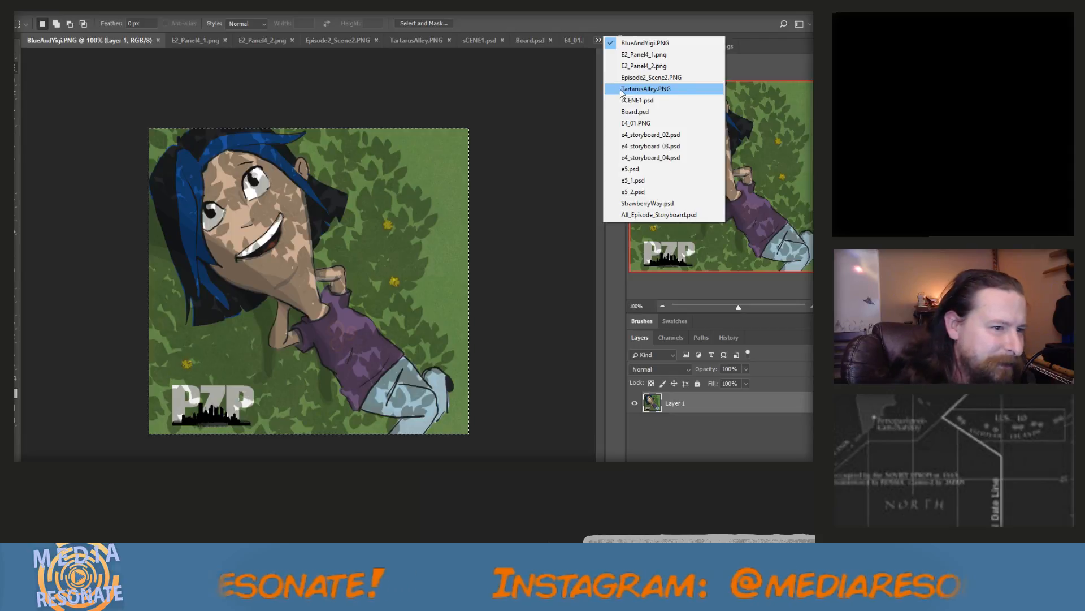
click(645, 215)
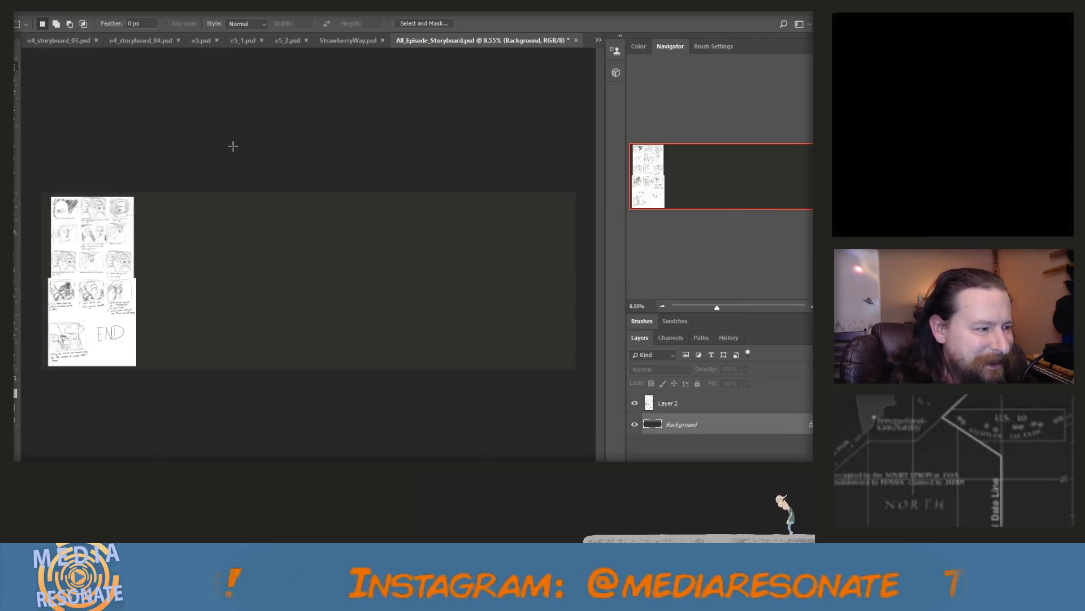
key(ctrl+v)
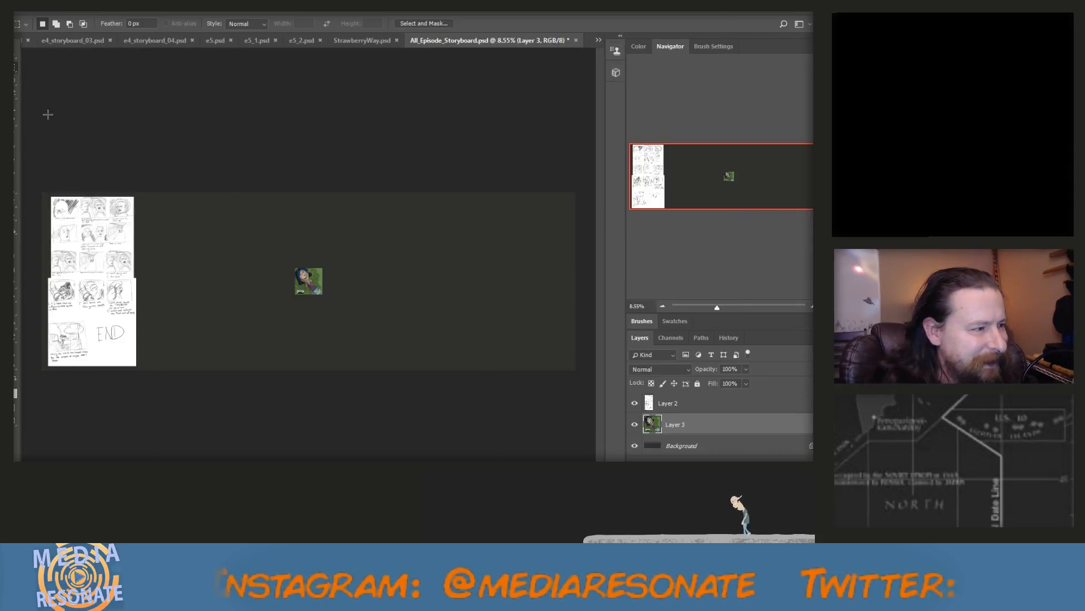
key(v)
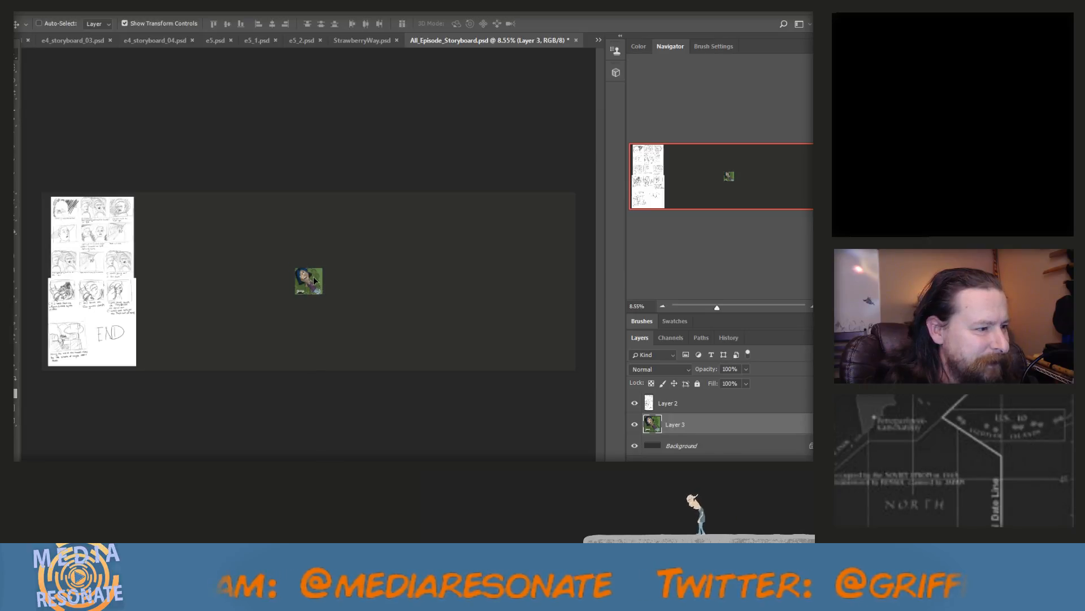
drag(316, 281, 164, 210)
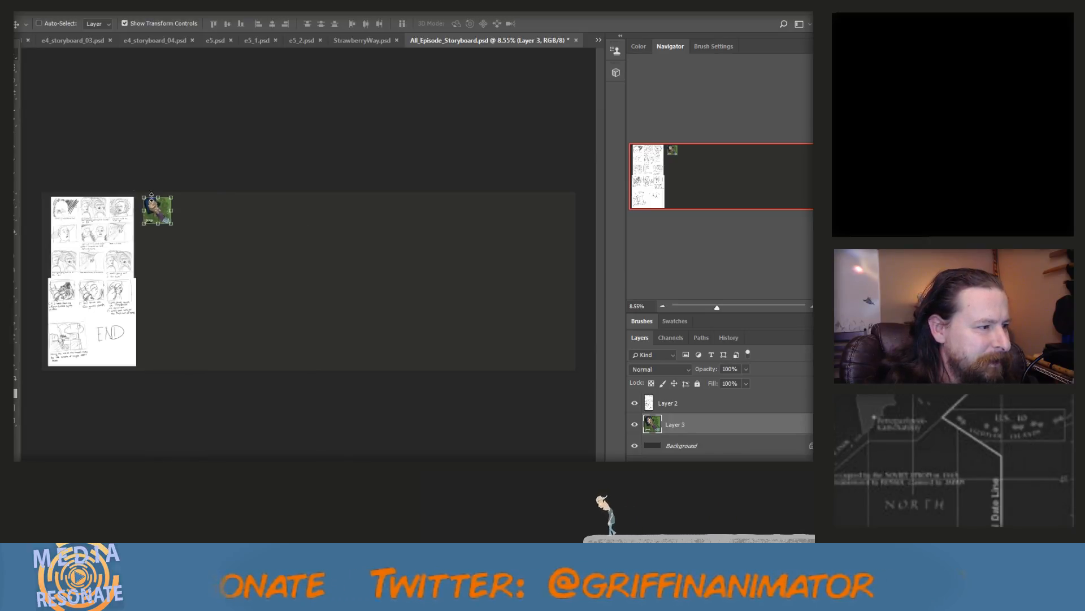
scroll(27, 214, up, 2)
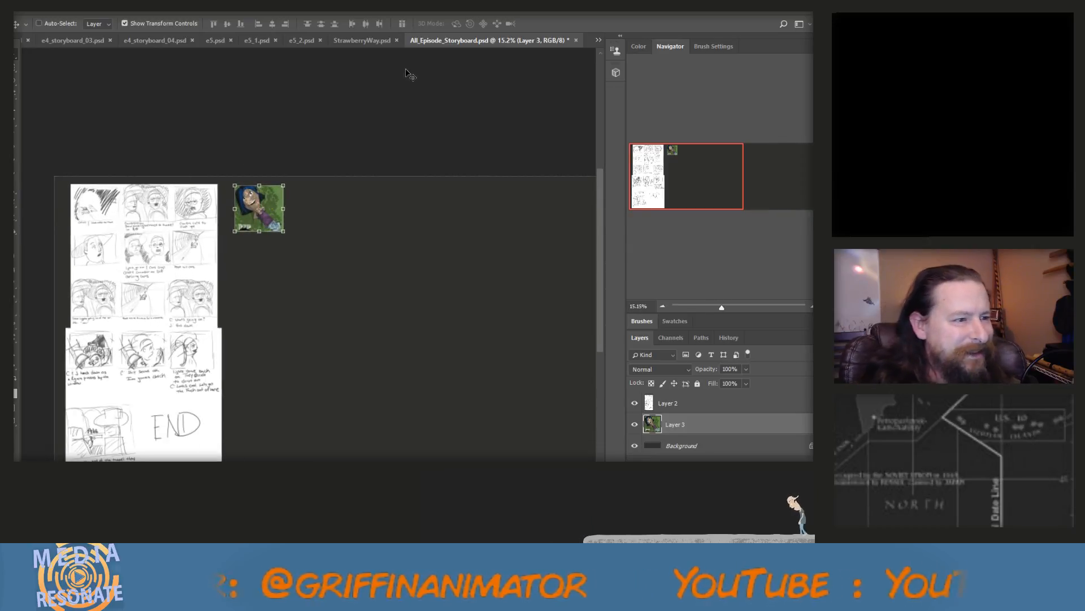
Close the copied source file BlueAndYigi.PNG
click(353, 40)
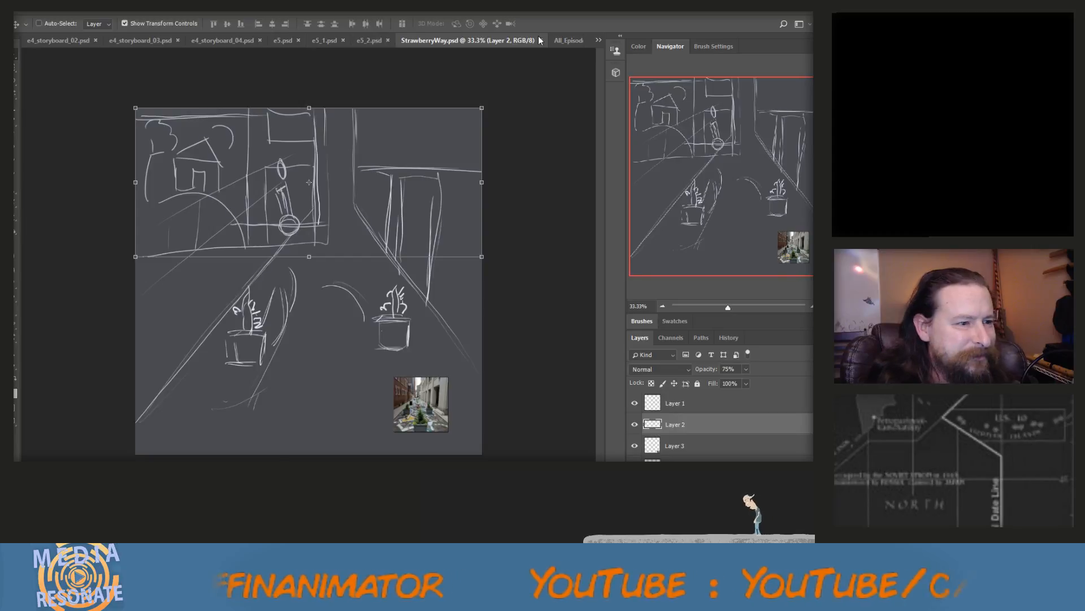
click(598, 40)
click(639, 44)
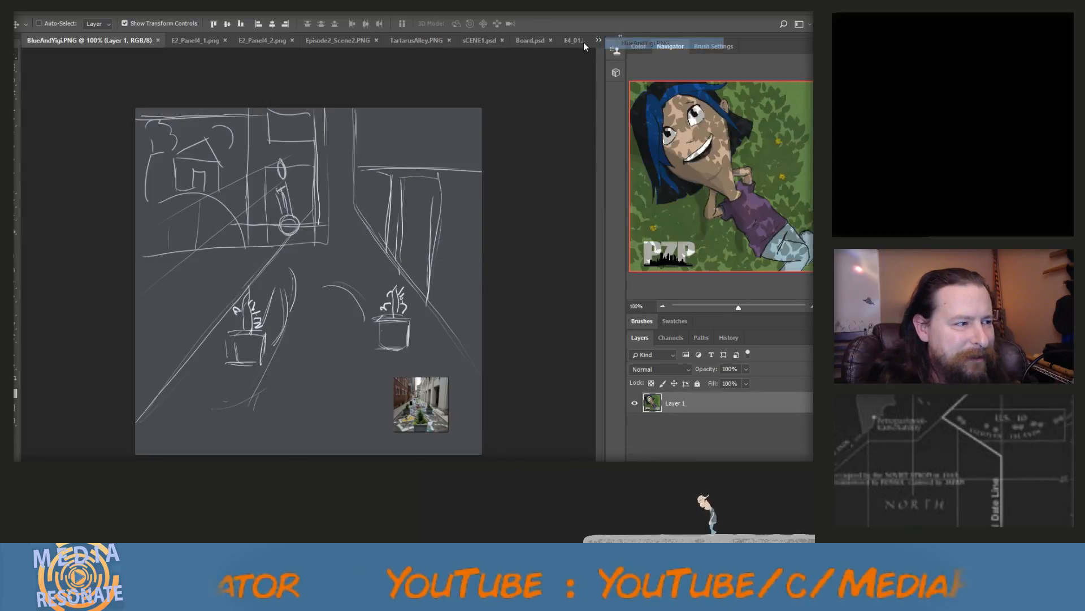
click(157, 40)
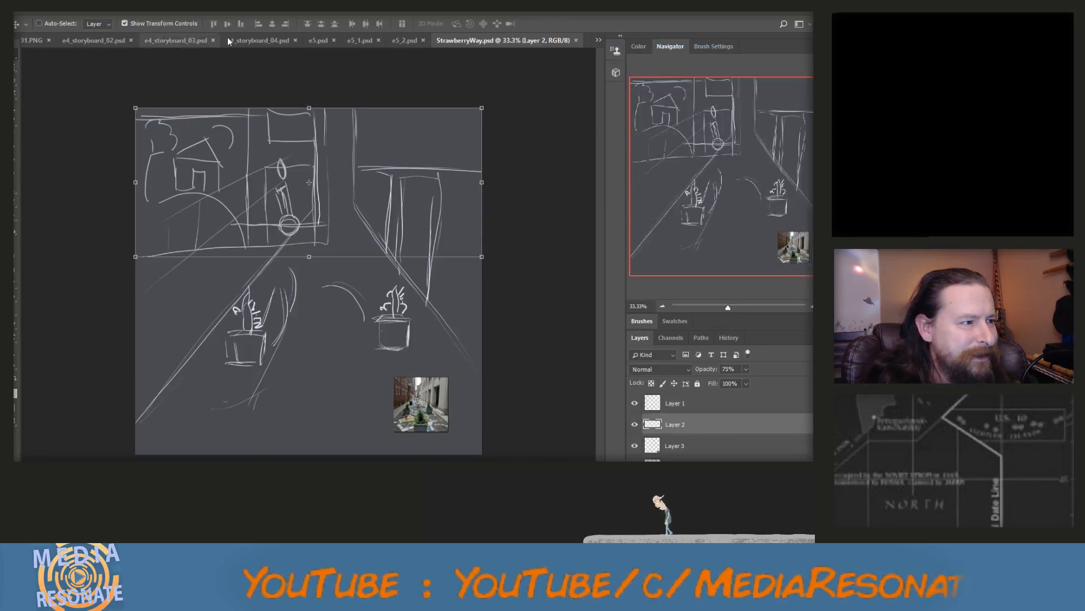
Bring up E2_Panel4_1.png and marquee-select most of the bedroom image
click(598, 40)
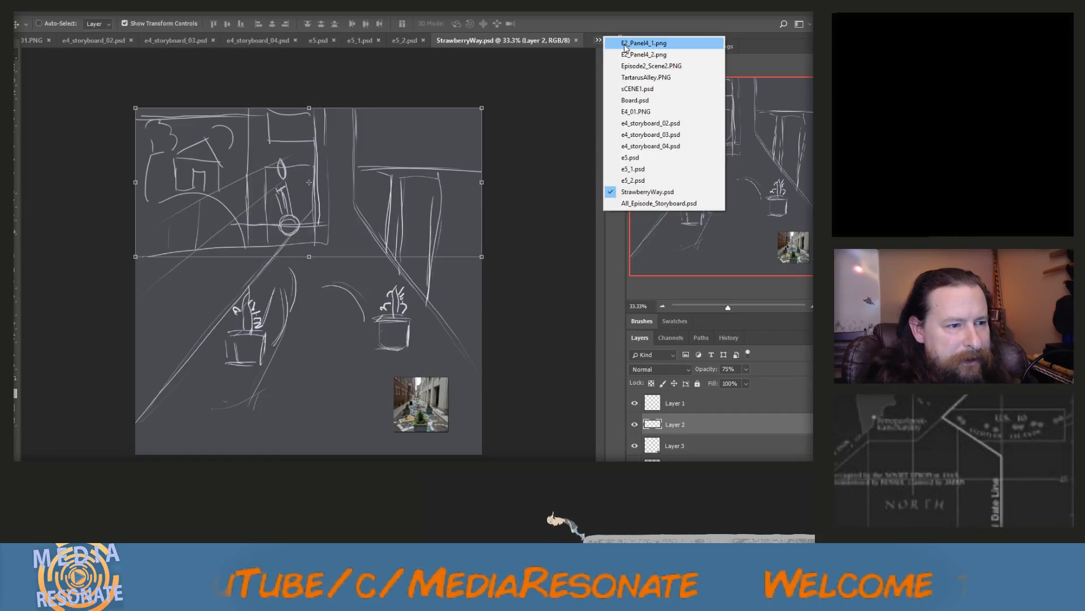
click(625, 46)
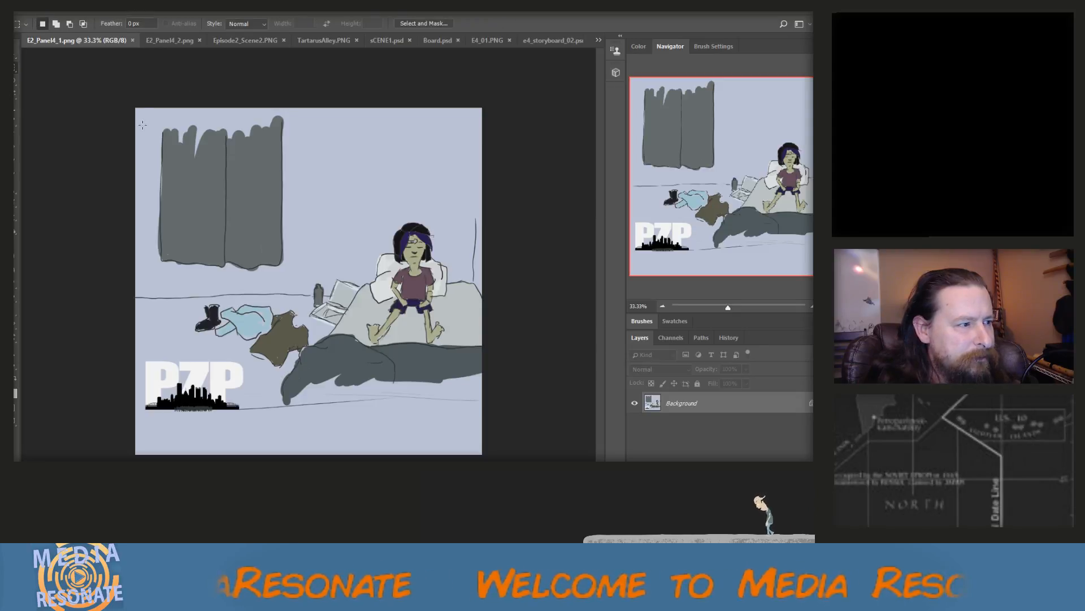
drag(144, 122, 479, 405)
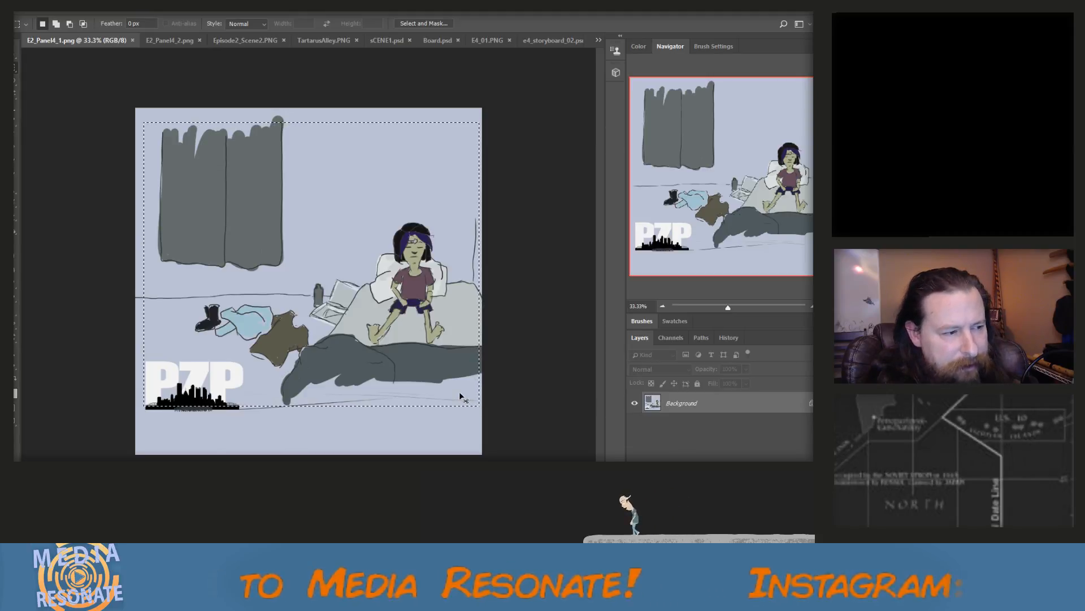
click(30, 7)
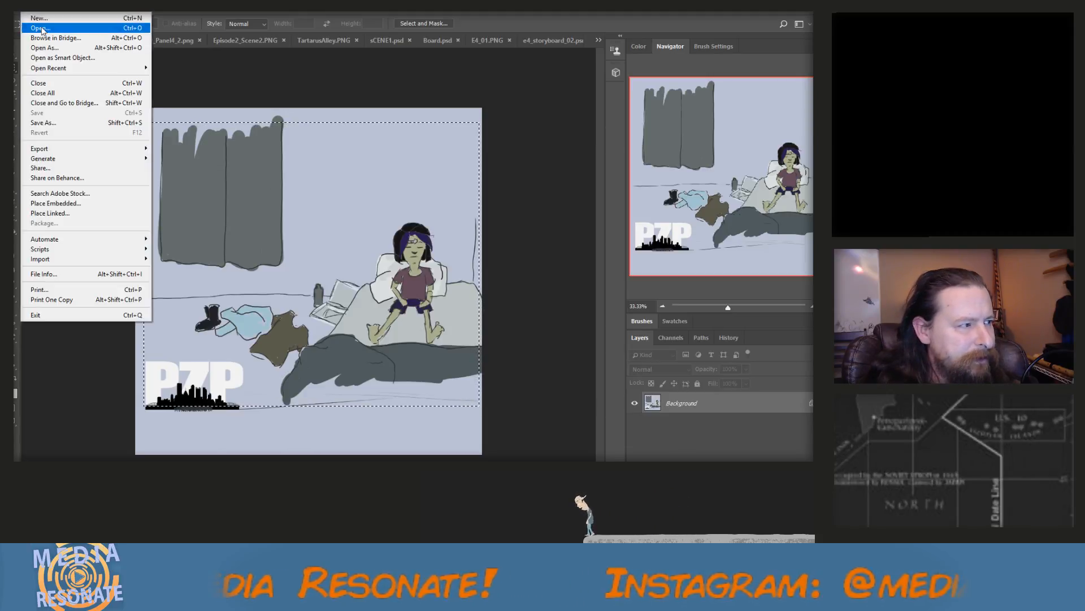
click(38, 29)
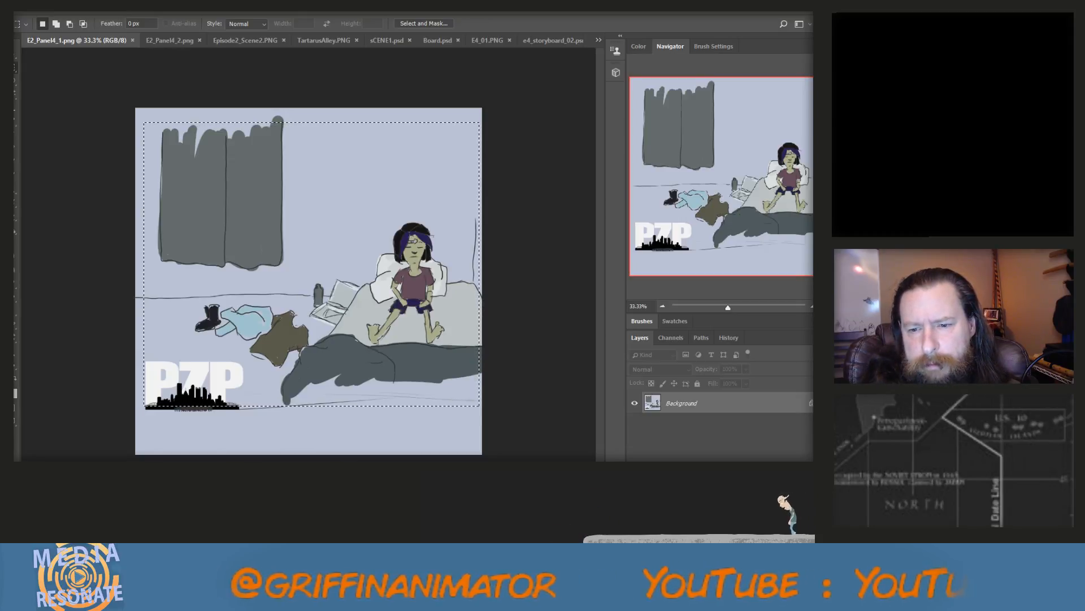
key(ctrl+Tab)
key(ctrl+Tab)
key(ctrl+Tab)
key(ctrl+Tab)
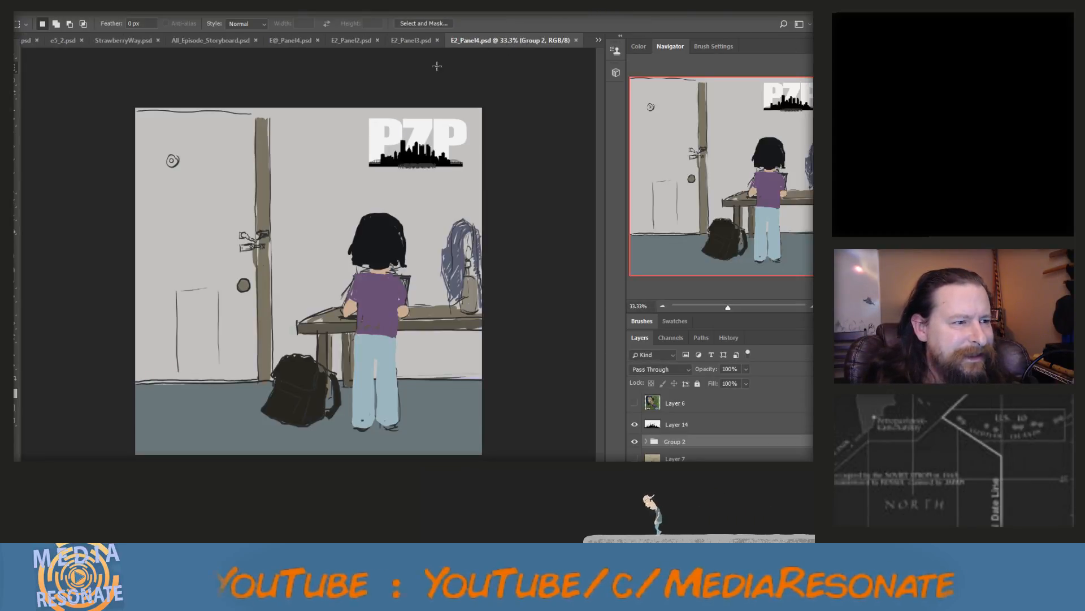
click(417, 45)
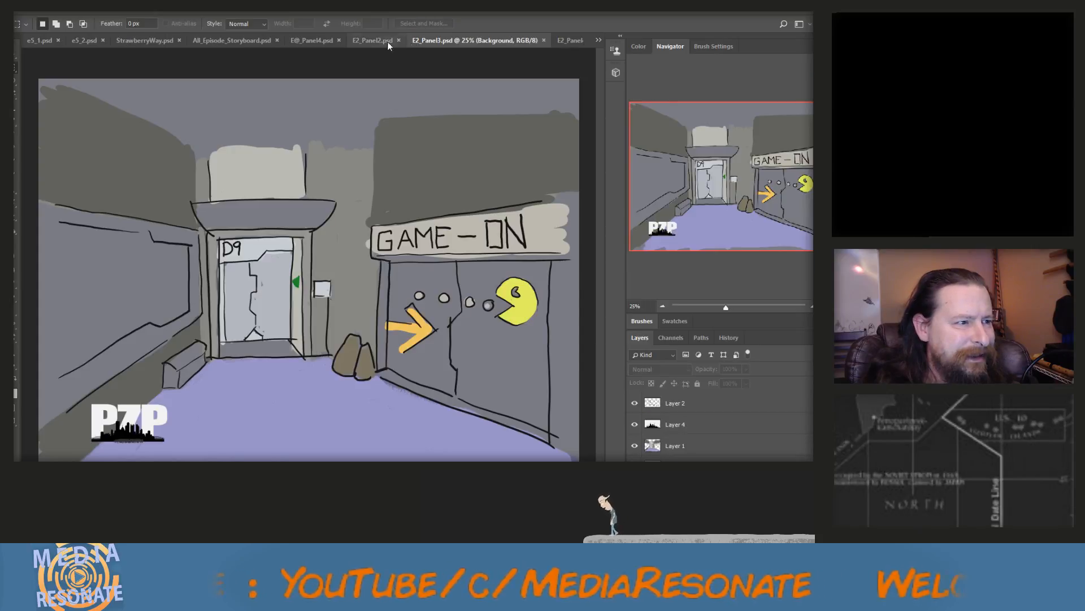
click(364, 40)
click(316, 42)
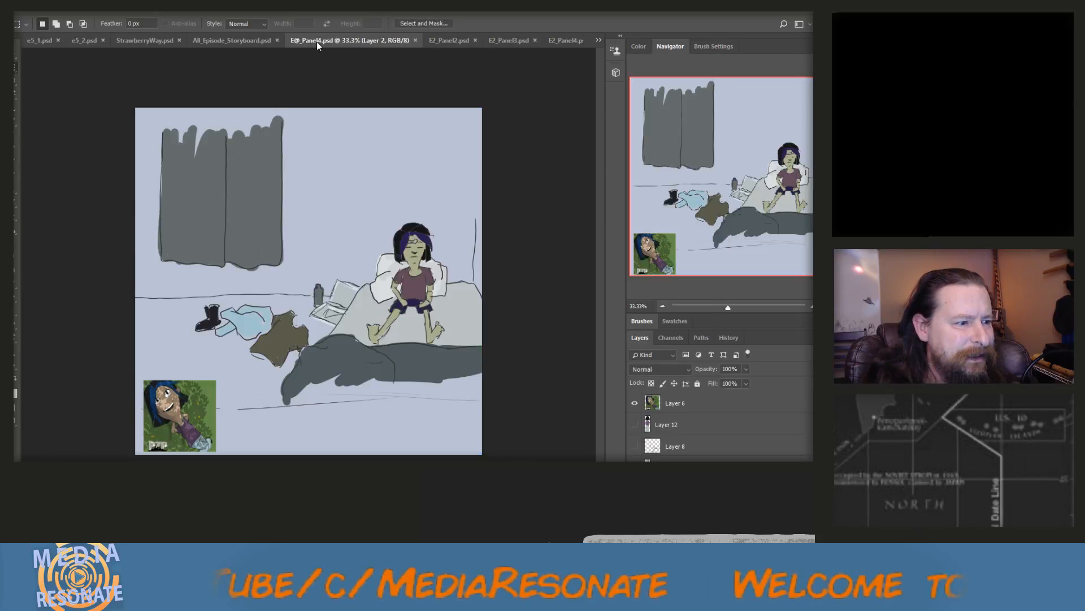
Bring up E2_Panel2.psd, marquee-select most of the park scene and copy it merged from all visible layers
click(453, 41)
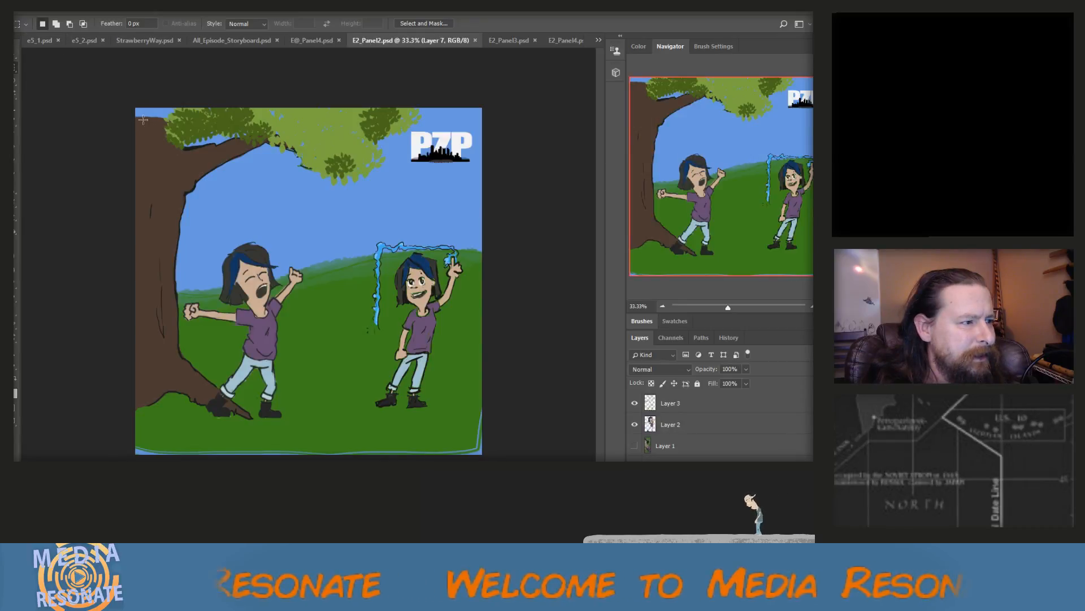
drag(141, 119, 476, 435)
key(Delete)
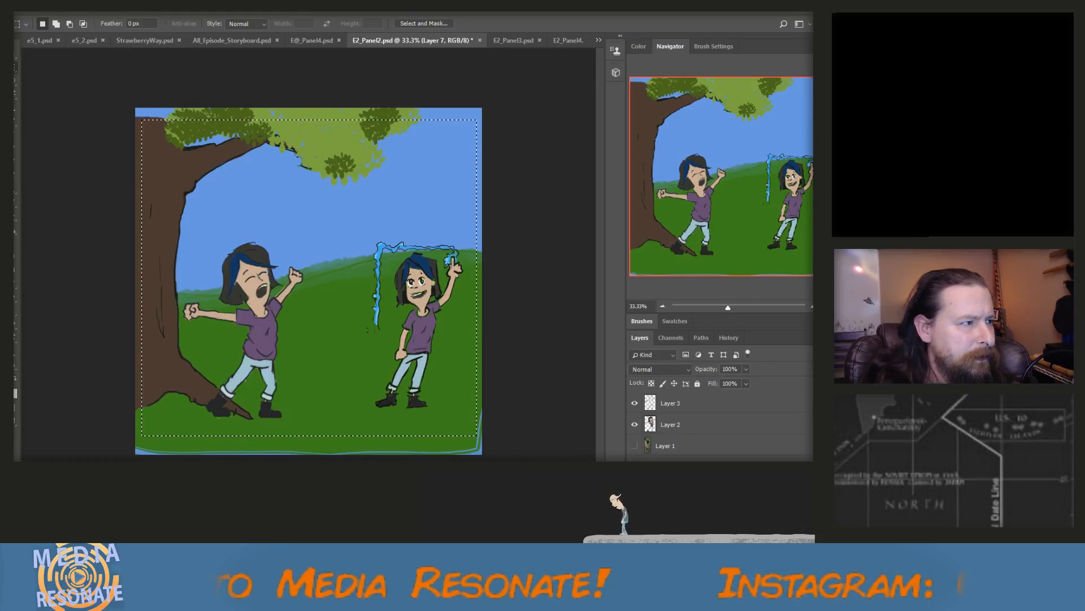
click(46, 7)
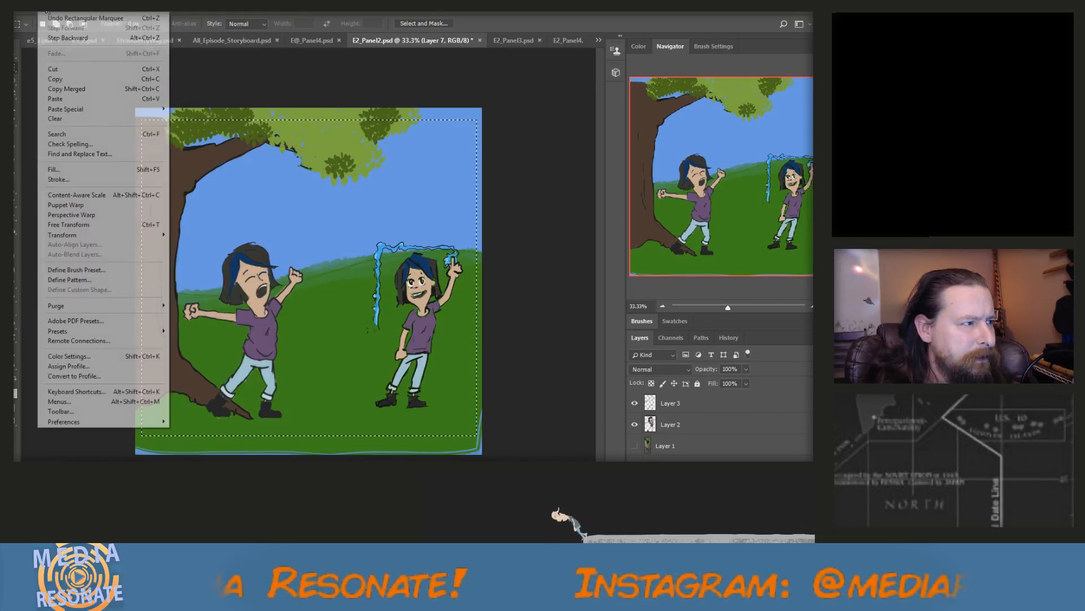
click(67, 88)
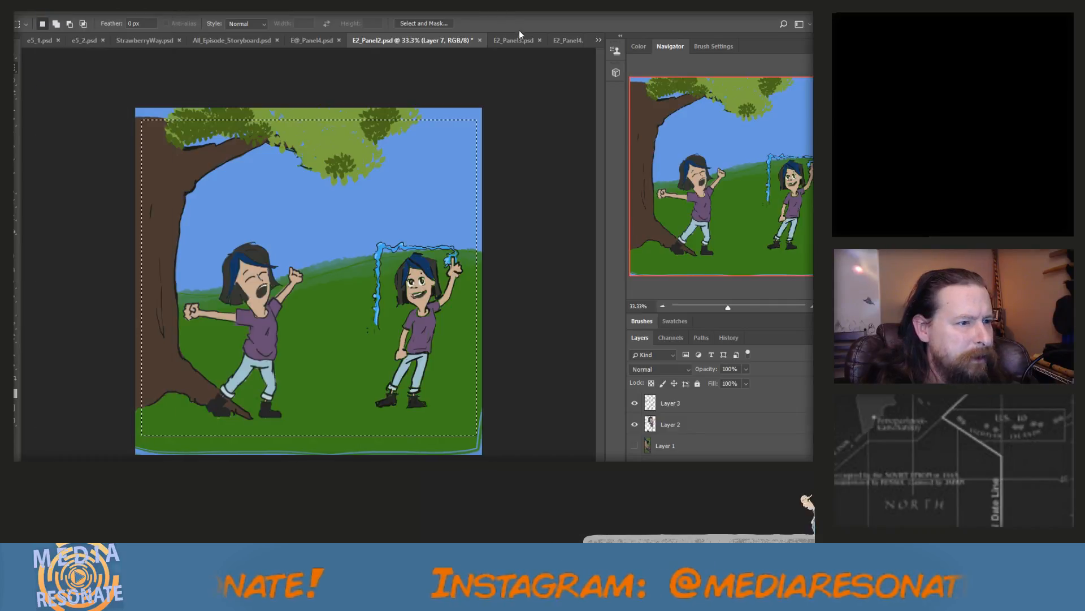
Paste the park scene into All_Episode_Storyboard.psd, scale it to about 29% and place it just right of the BlueAndYigi image
click(598, 39)
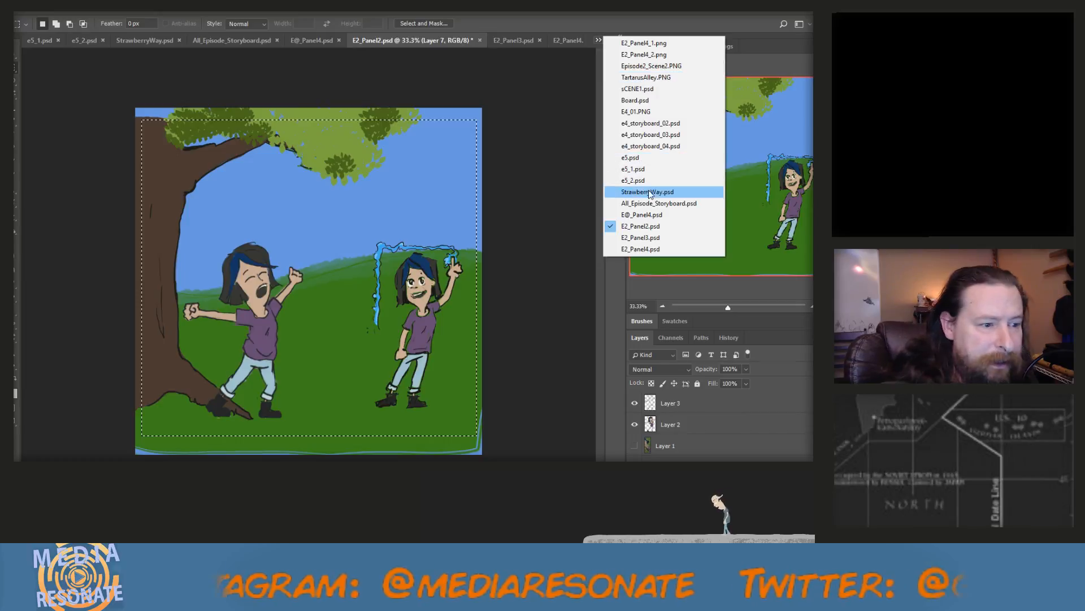
click(678, 204)
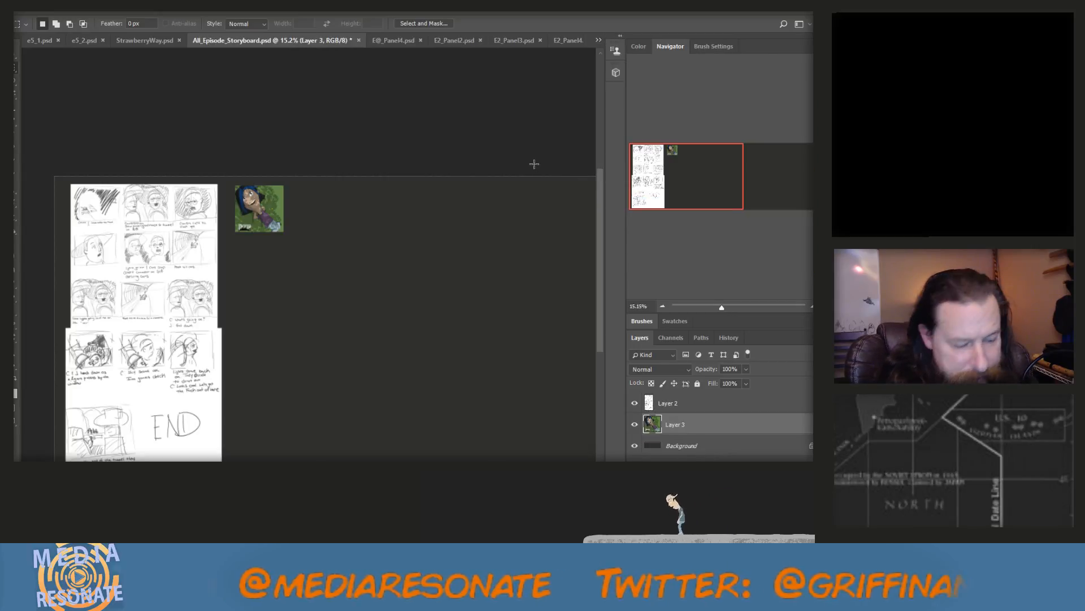
key(ctrl+v)
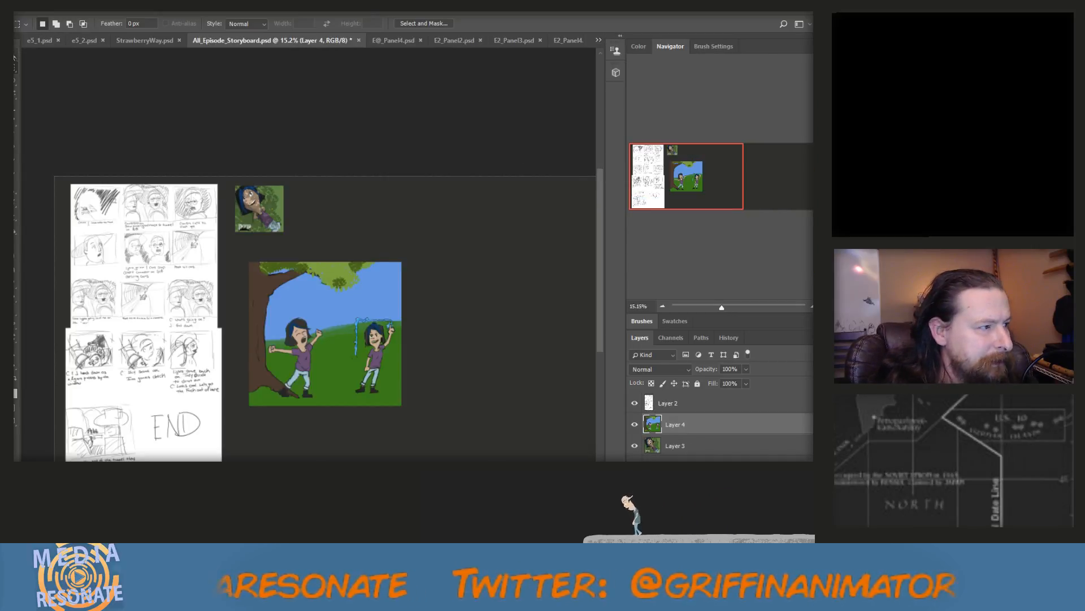
key(v)
drag(400, 403, 314, 200)
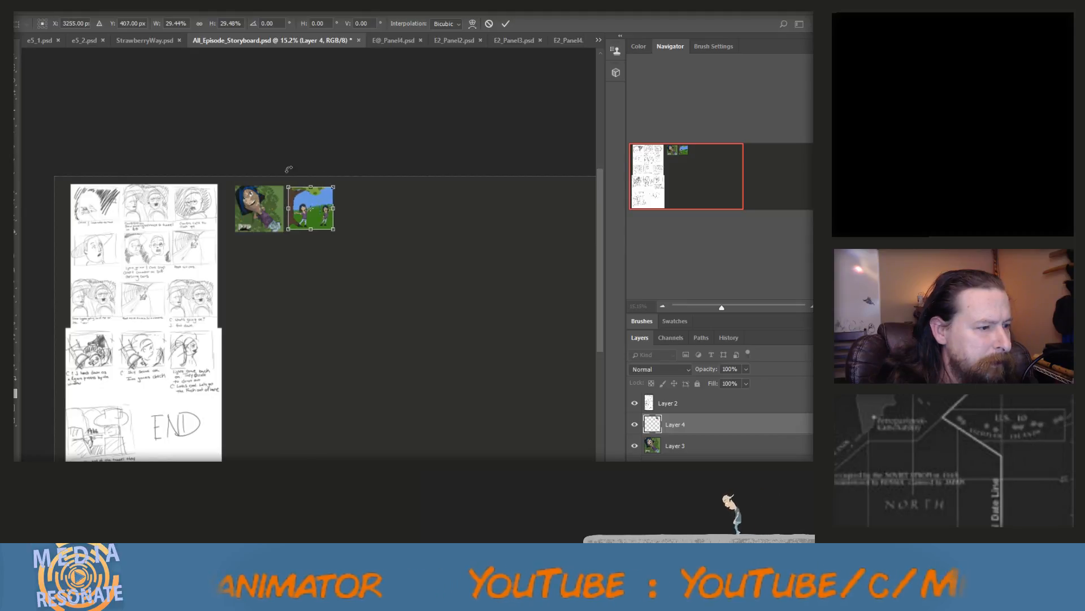
click(15, 51)
click(371, 228)
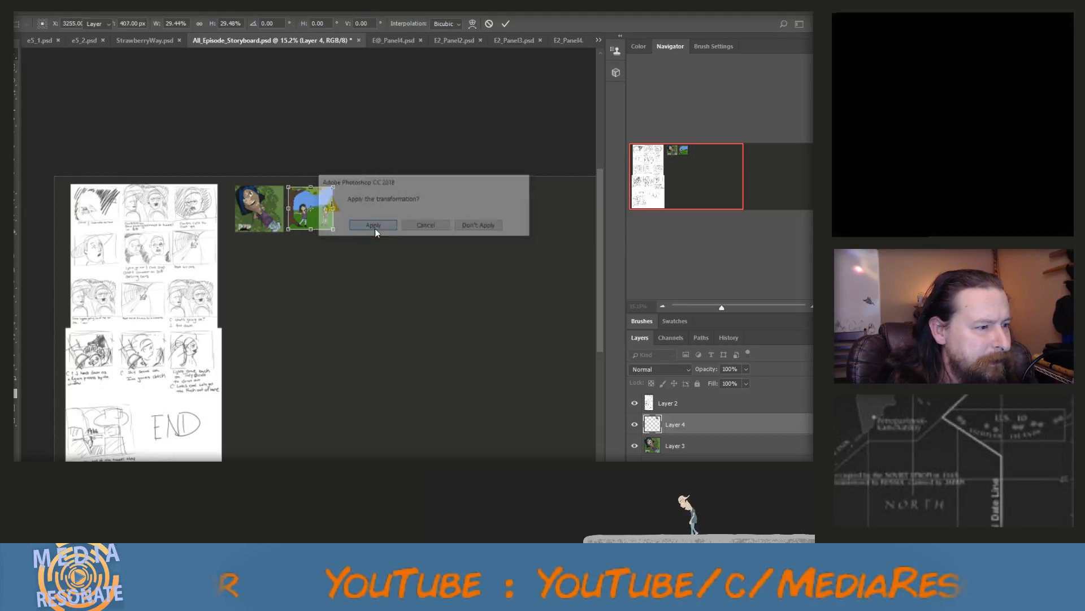
click(394, 39)
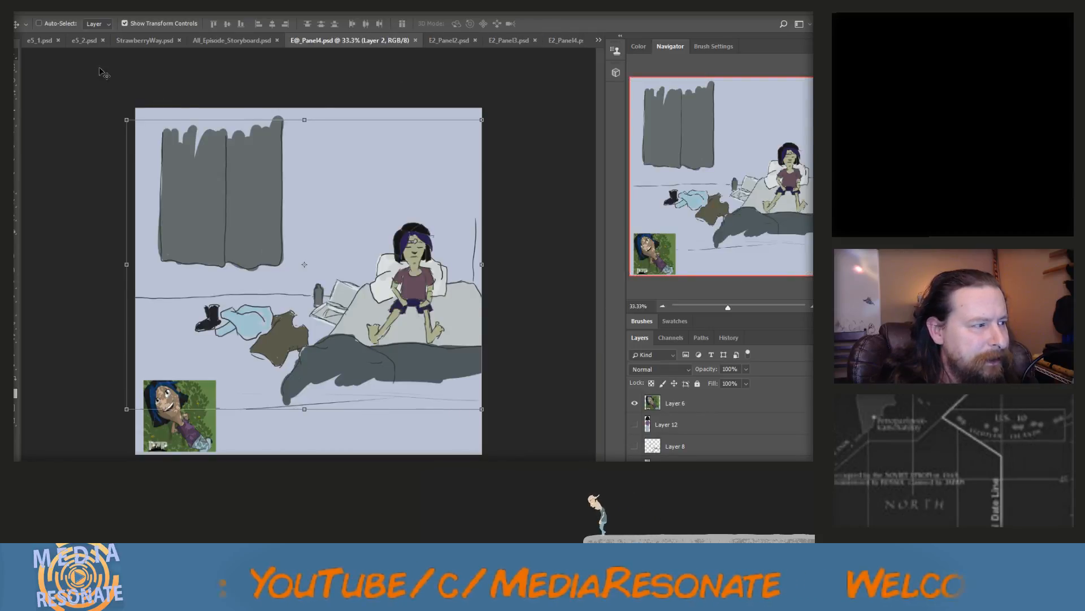
click(17, 66)
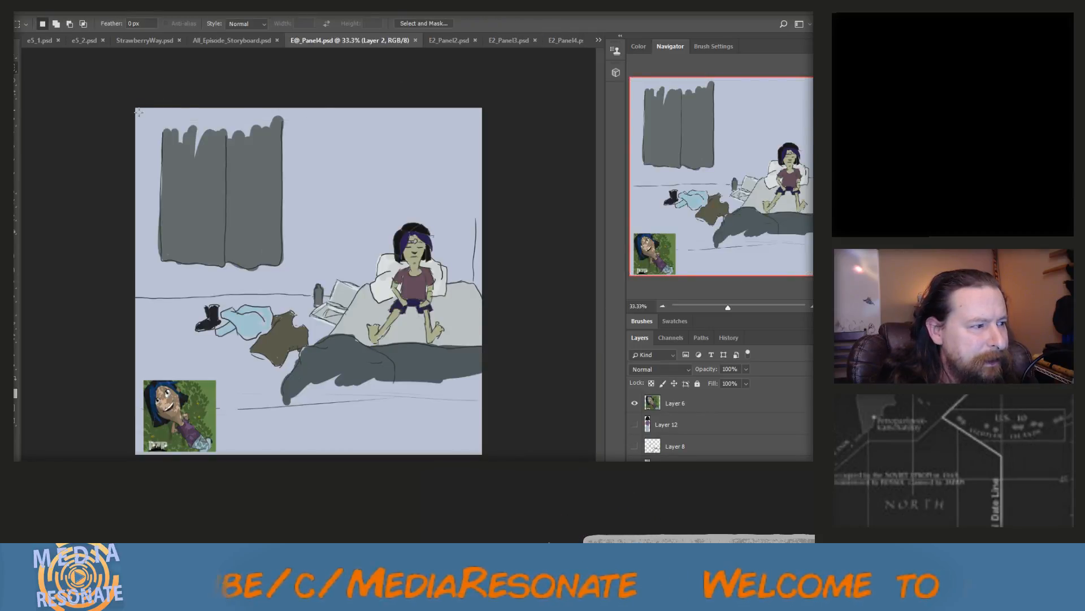
drag(151, 126, 498, 414)
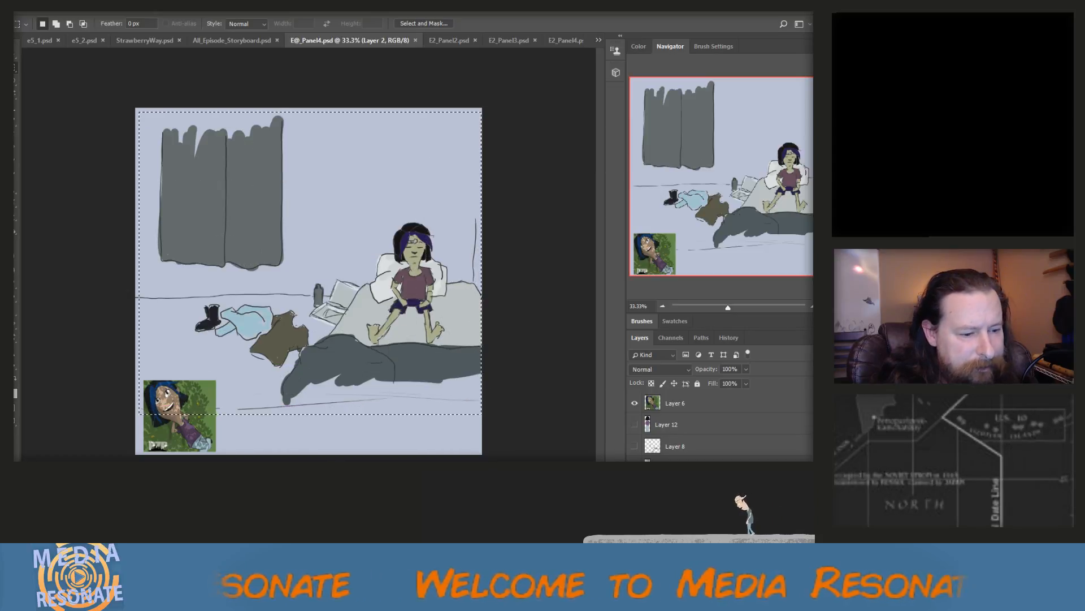
click(635, 403)
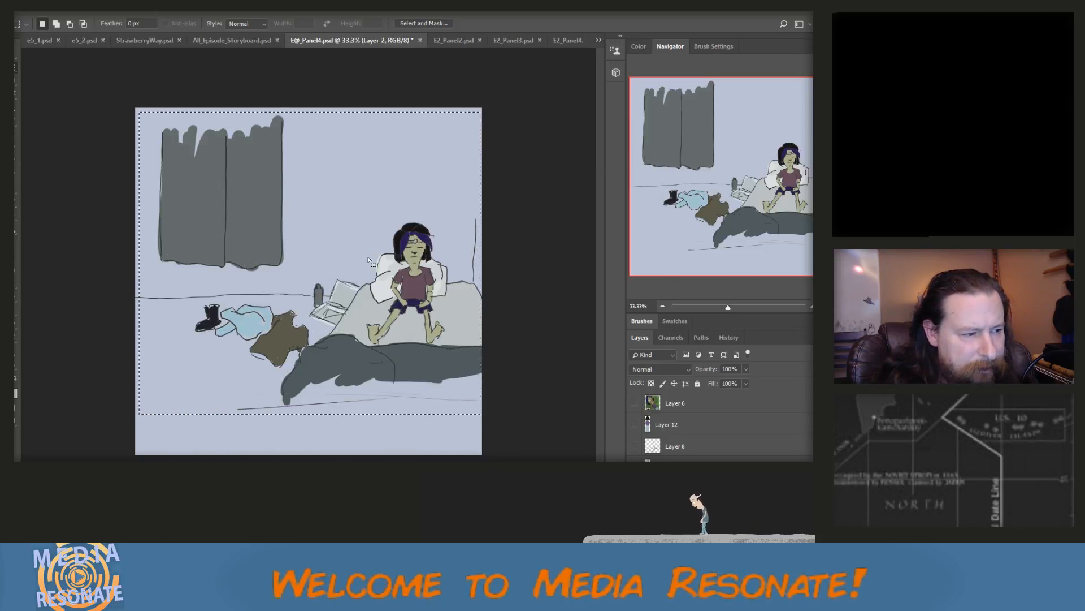
click(44, 6)
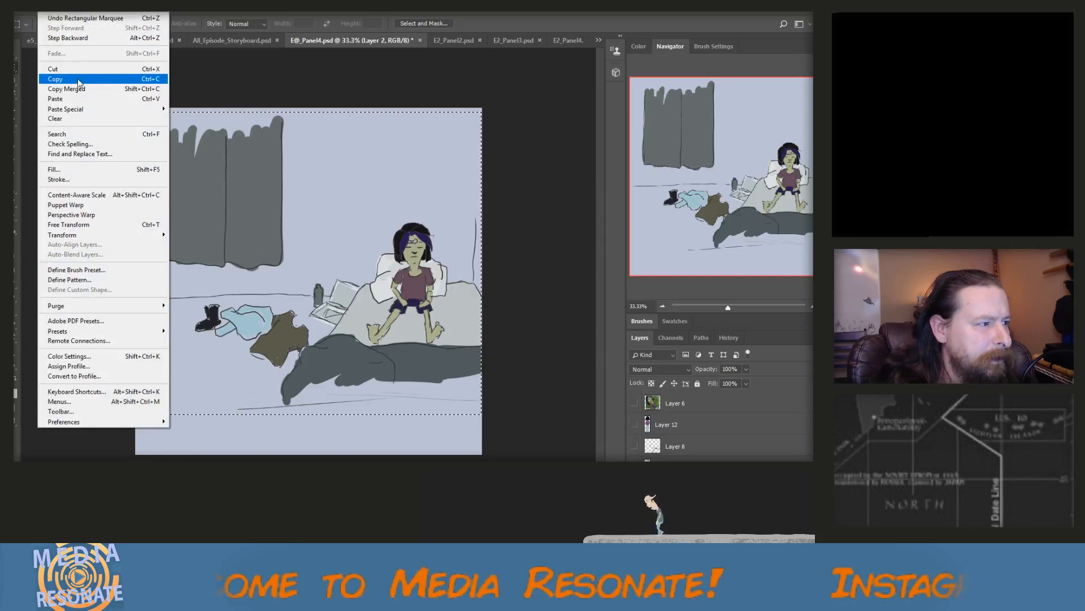
click(130, 89)
Paste the bedroom scene into All_Episode_Storyboard.psd, scale it to about 28% and place it just right of the park scene
click(598, 40)
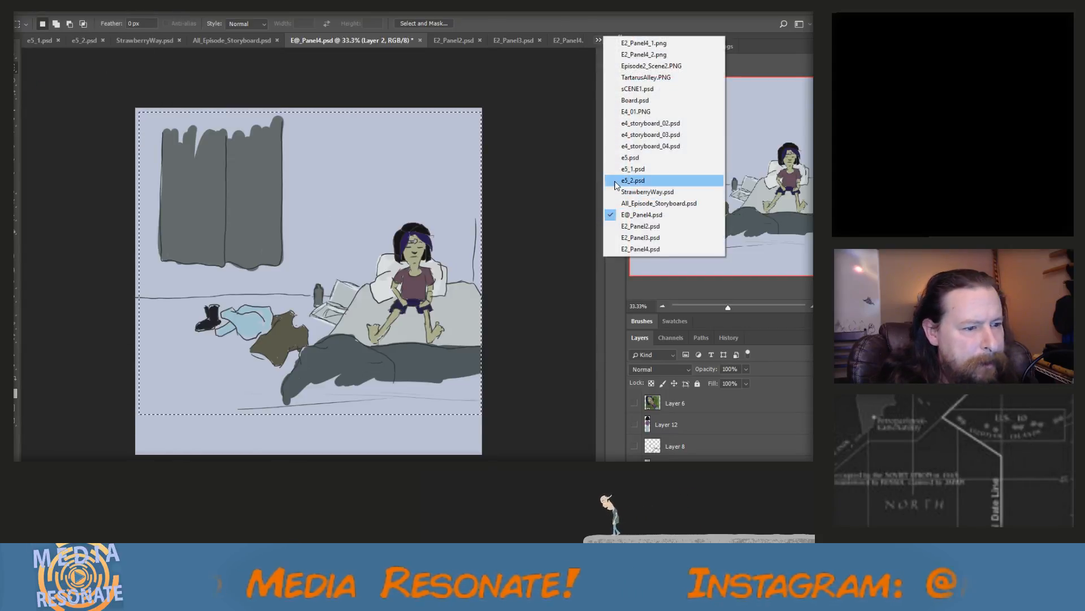
click(644, 203)
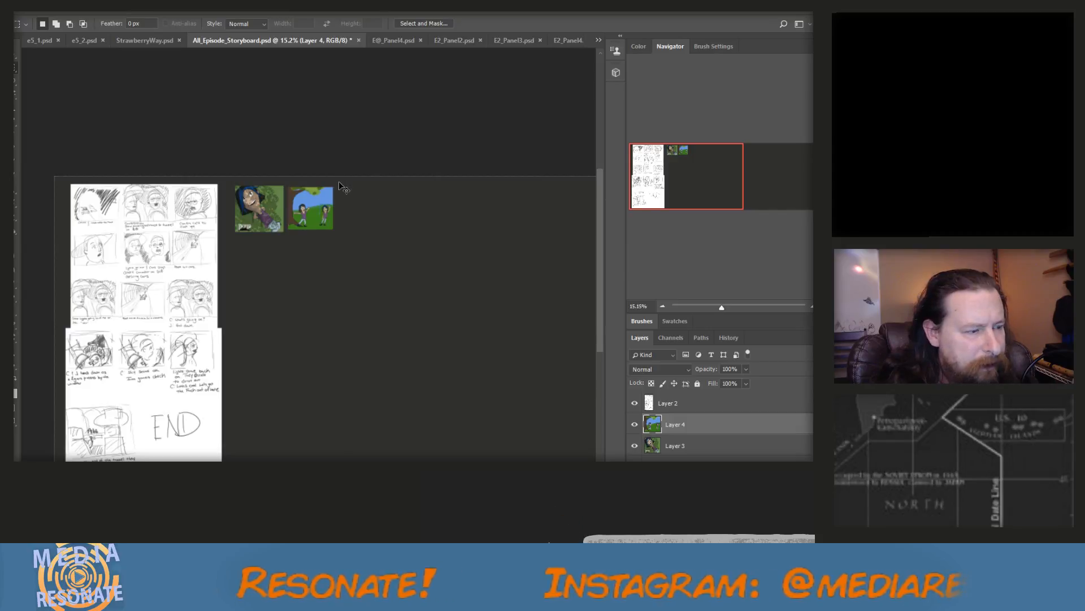
key(ctrl+v)
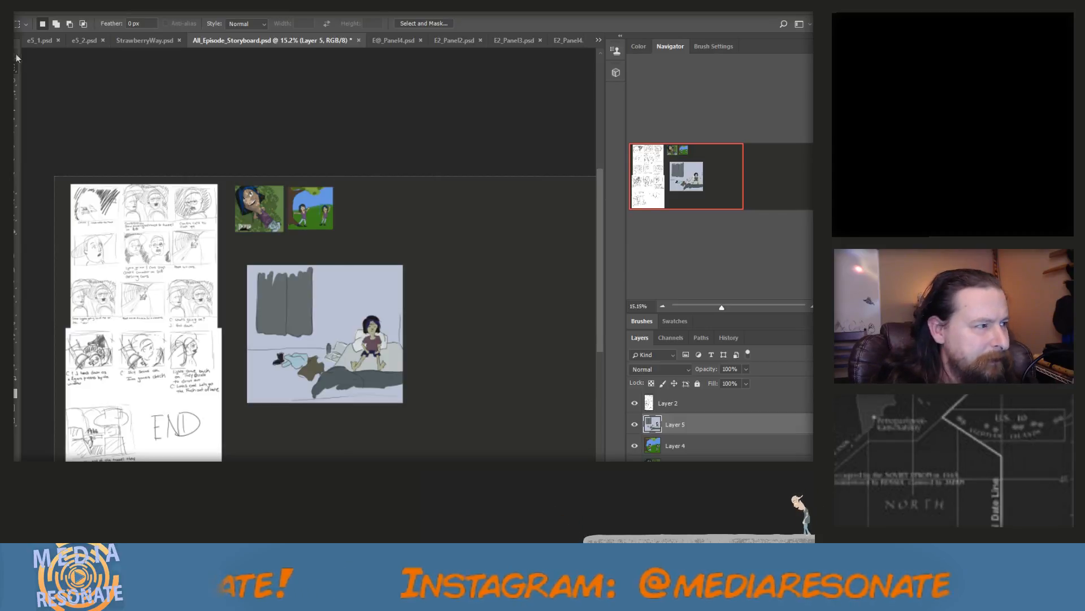
key(v)
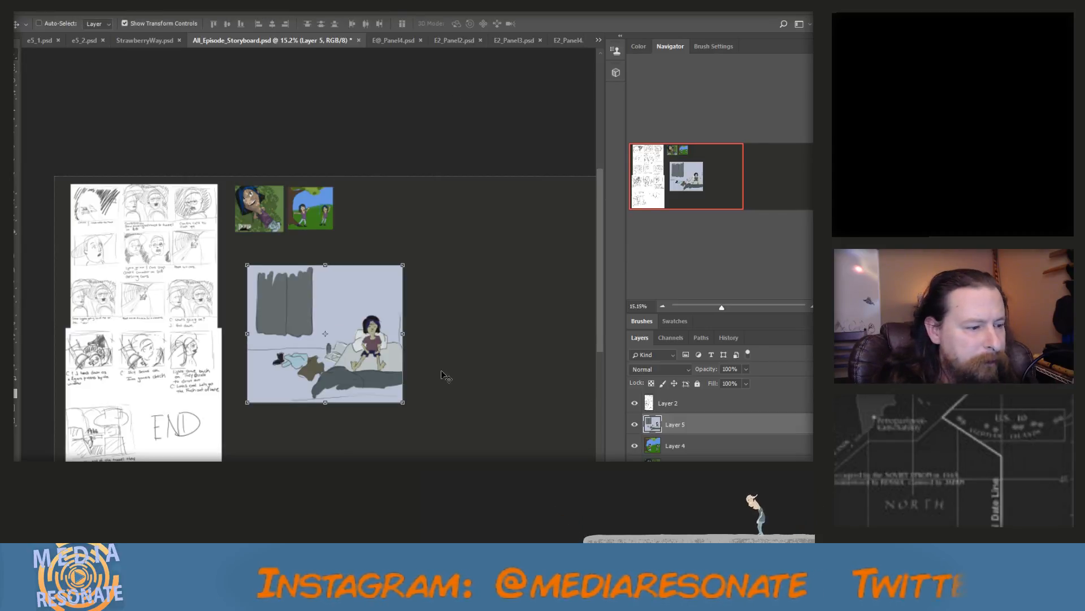
drag(403, 402, 368, 220)
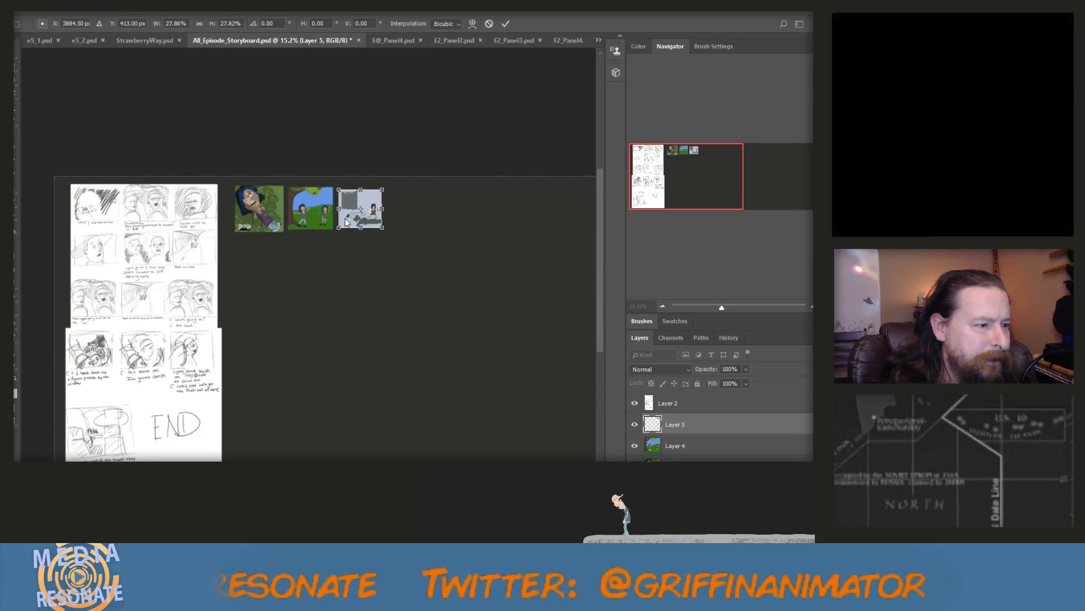
Try to enlarge the bedroom scene to about 29% and nudge it level with the park scene
scroll(344, 222, down, 5)
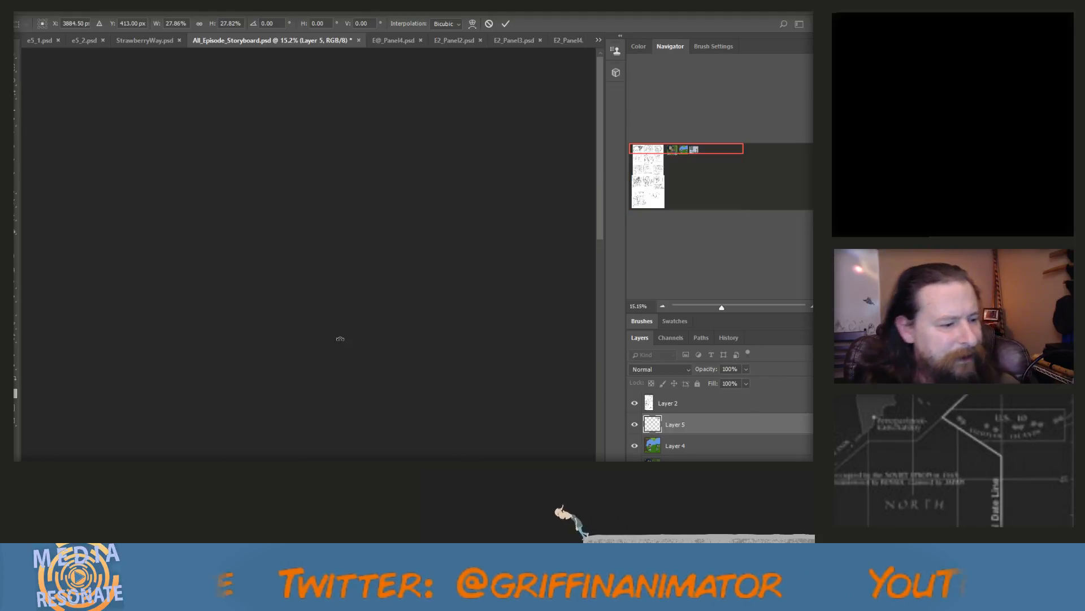
scroll(265, 188, down, 8)
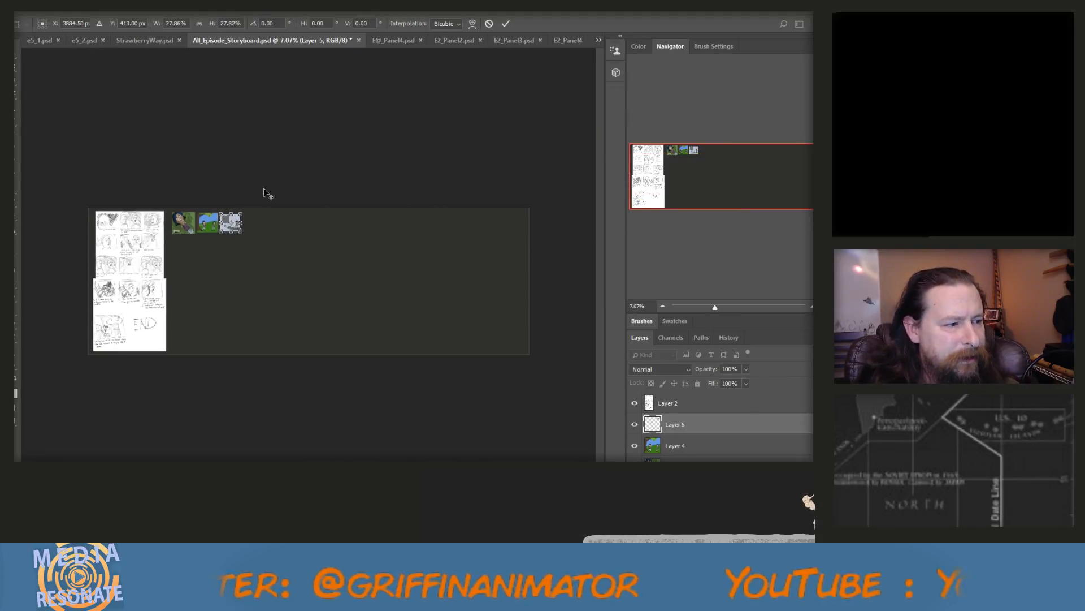
scroll(177, 197, up, 5)
scroll(178, 199, up, 6)
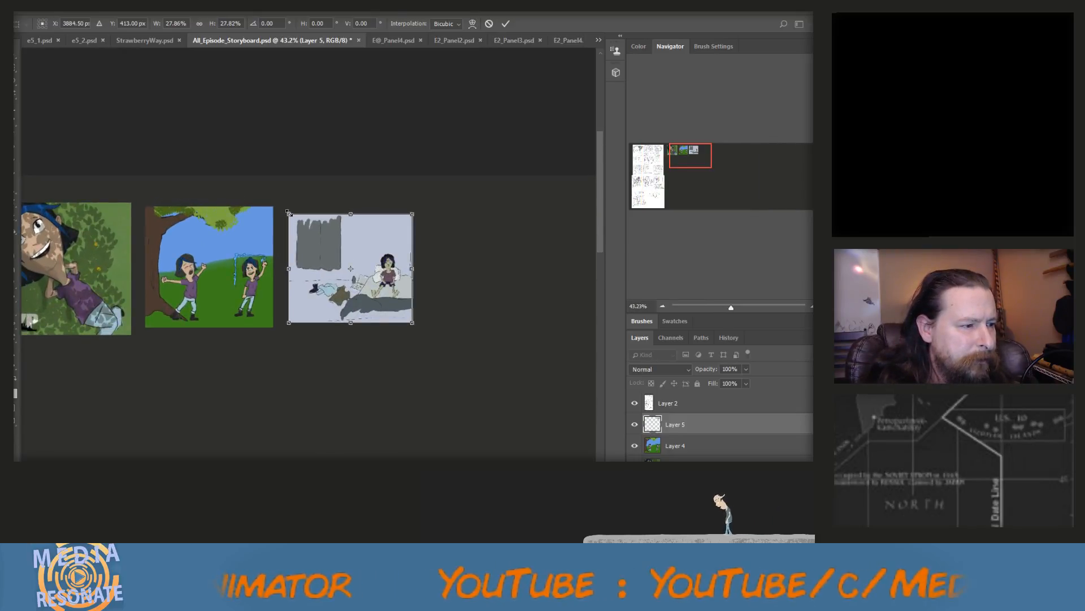
drag(289, 214, 283, 208)
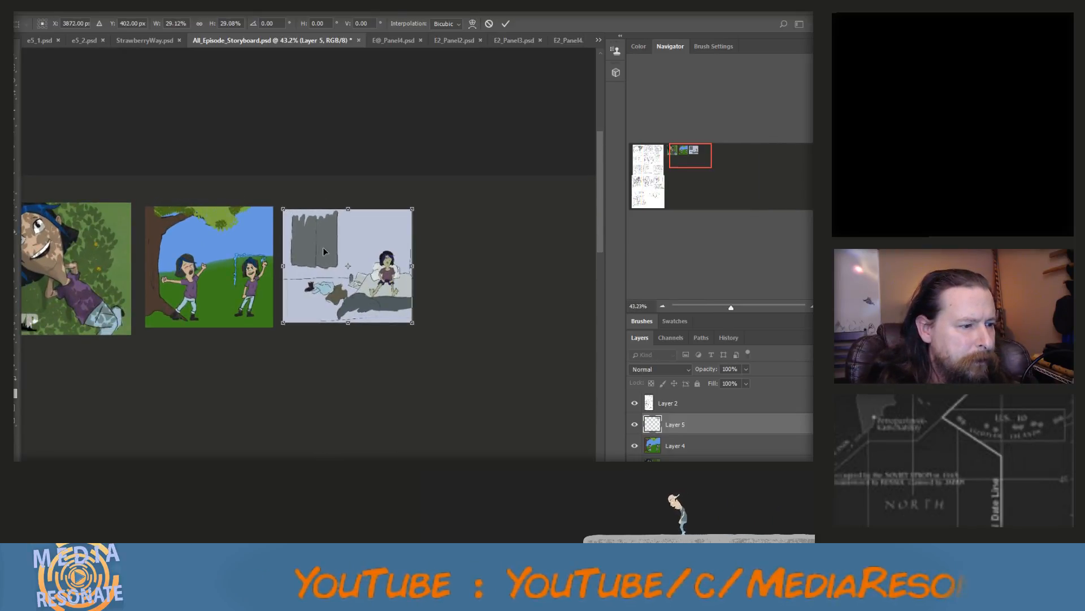
drag(323, 247, 326, 249)
scroll(315, 253, down, 3)
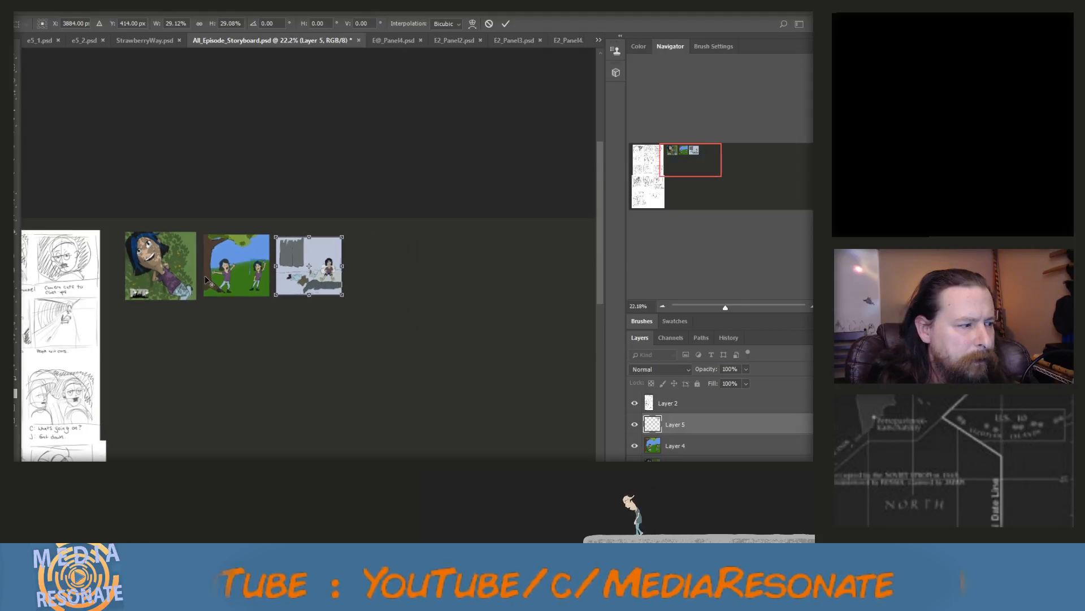
scroll(184, 319, down, 1)
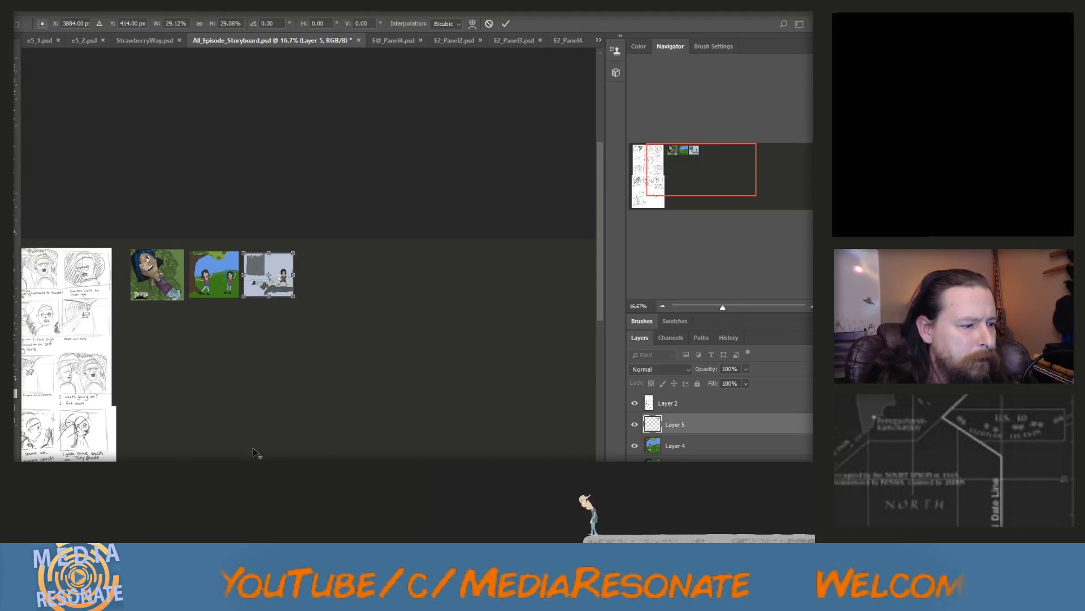
scroll(135, 317, up, 4)
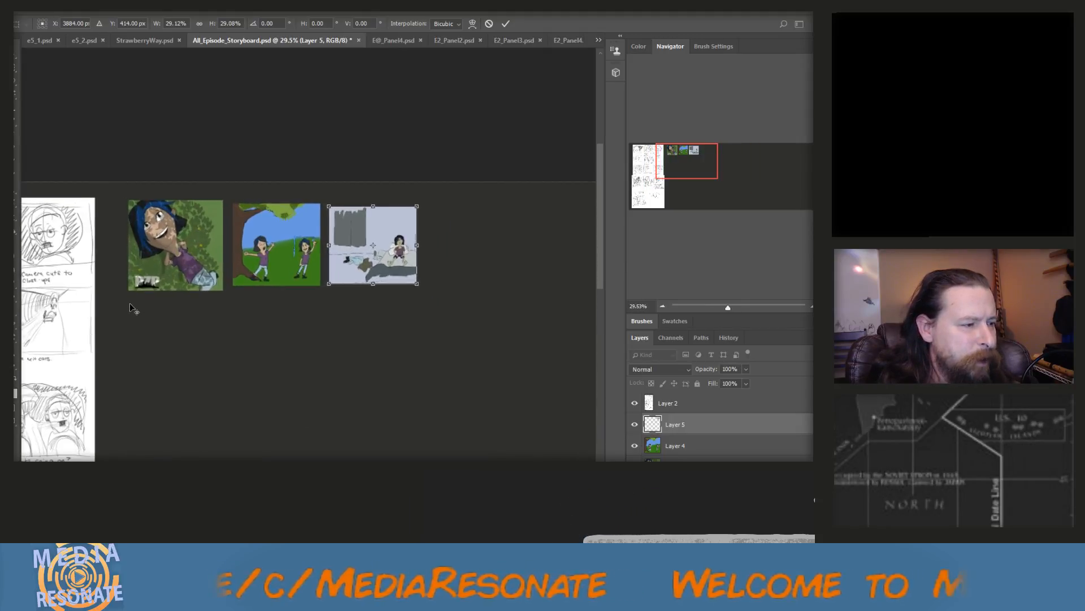
scroll(128, 301, up, 1)
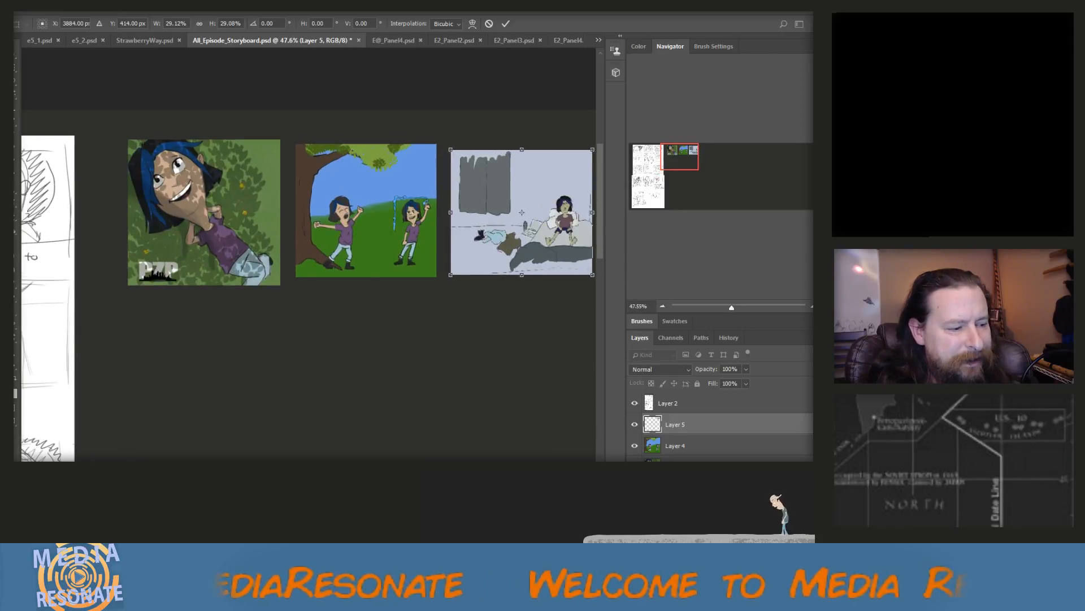
scroll(274, 441, right, 3)
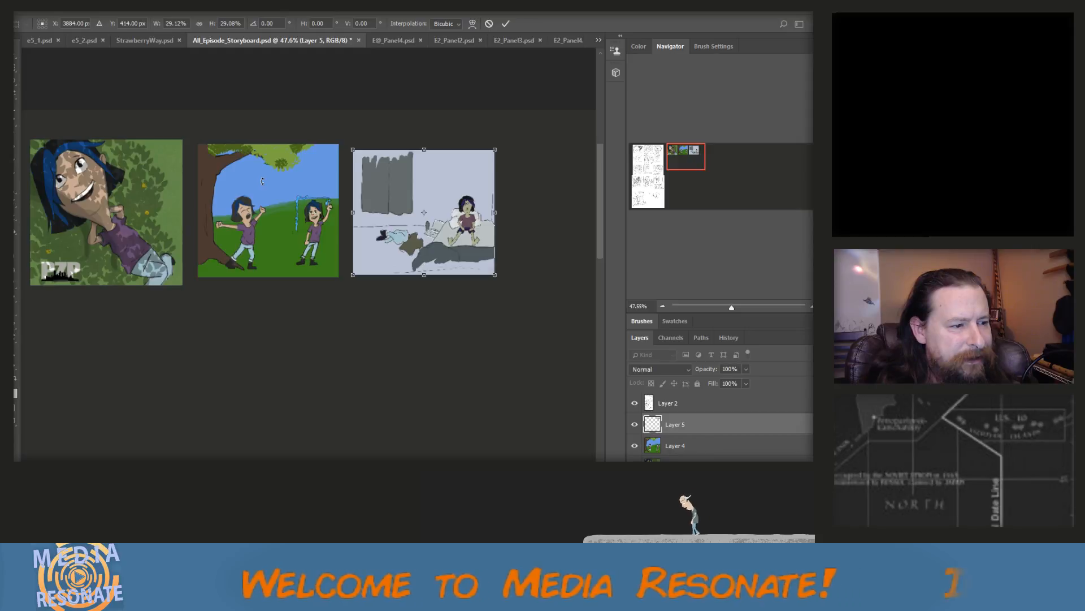
click(402, 38)
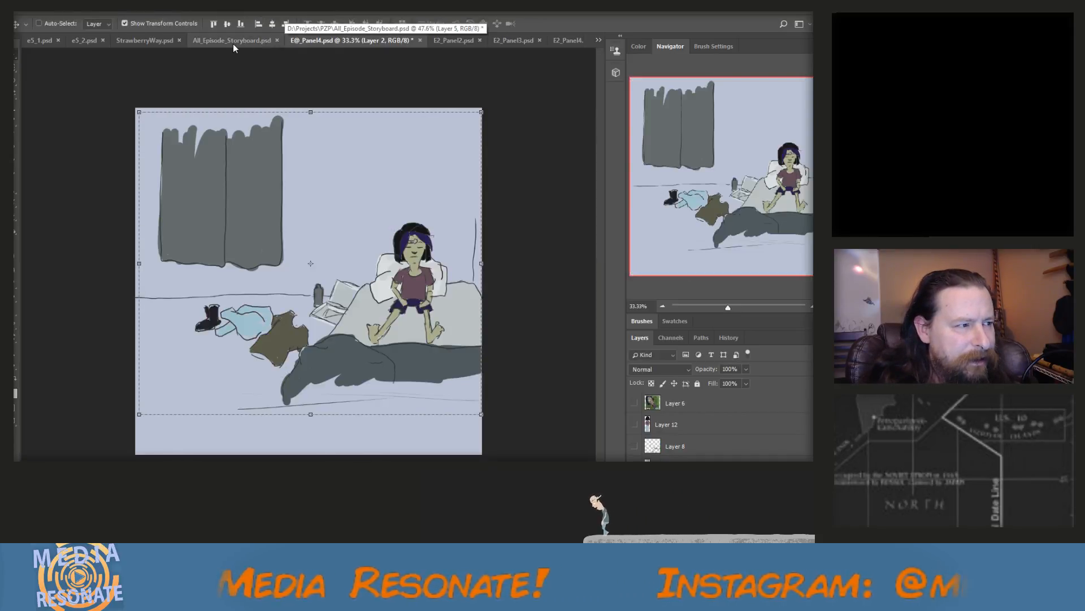
click(420, 39)
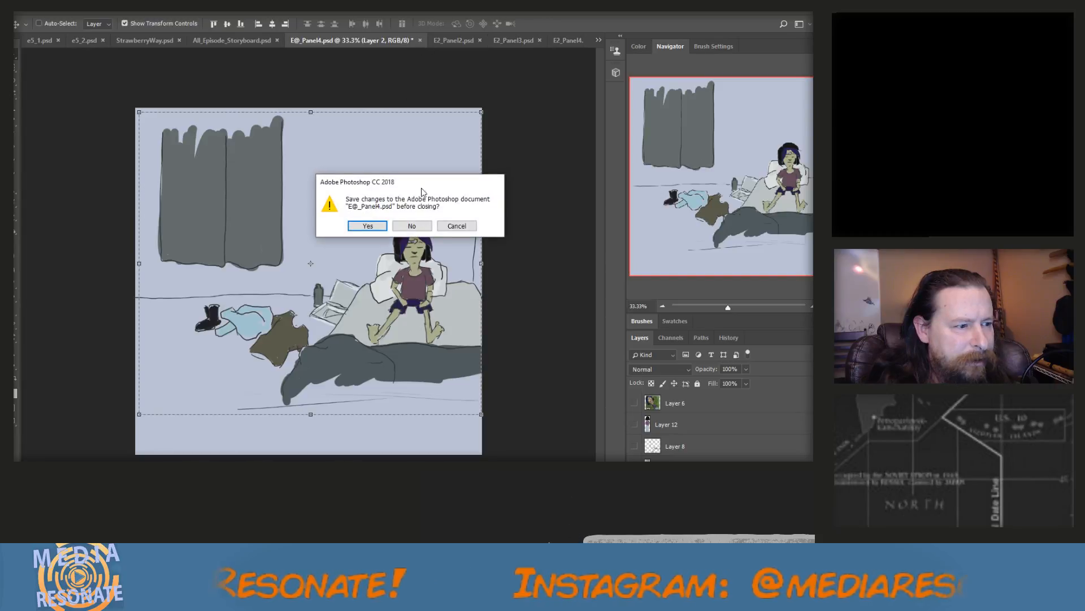
click(412, 226)
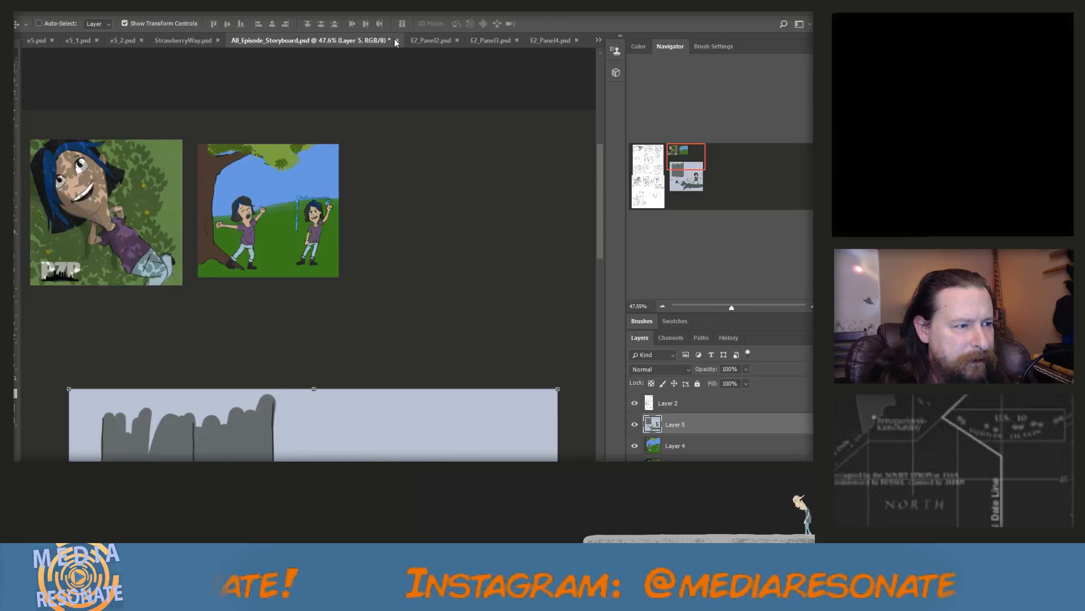
click(435, 42)
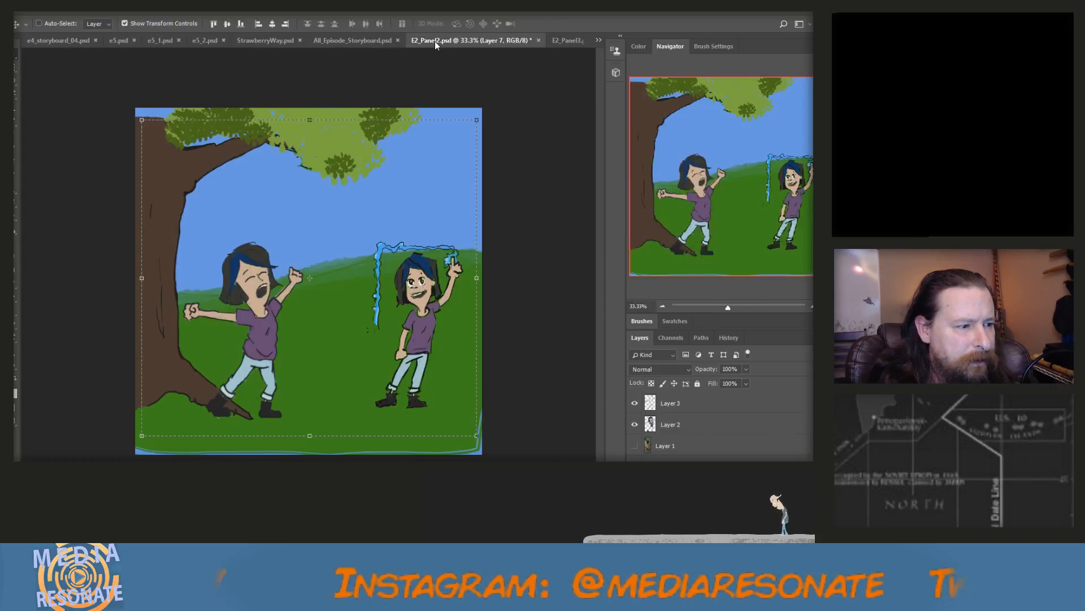
click(540, 40)
click(412, 226)
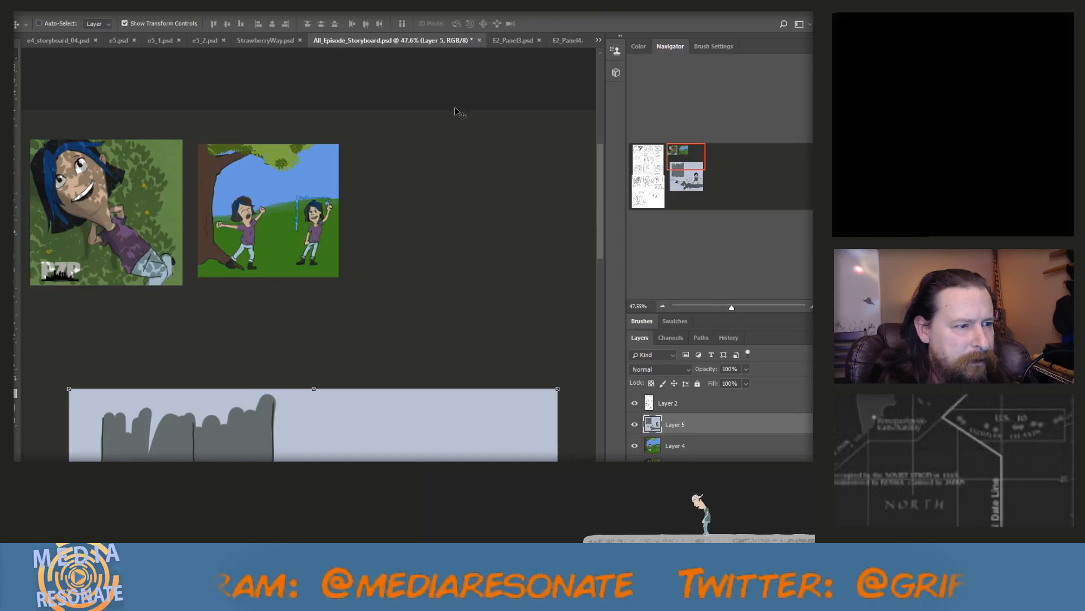
In E2_Panel3.psd, marquee-select nearly the whole GAME-ON street scene, hide the PZP logo on Layer 4 and copy the selection merged
click(515, 41)
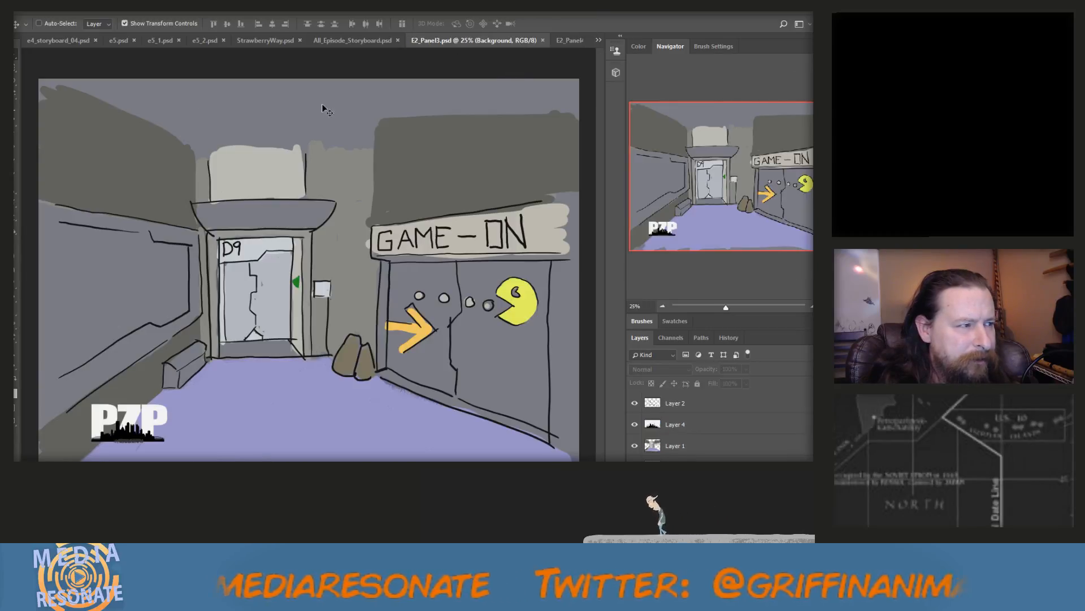
key(m)
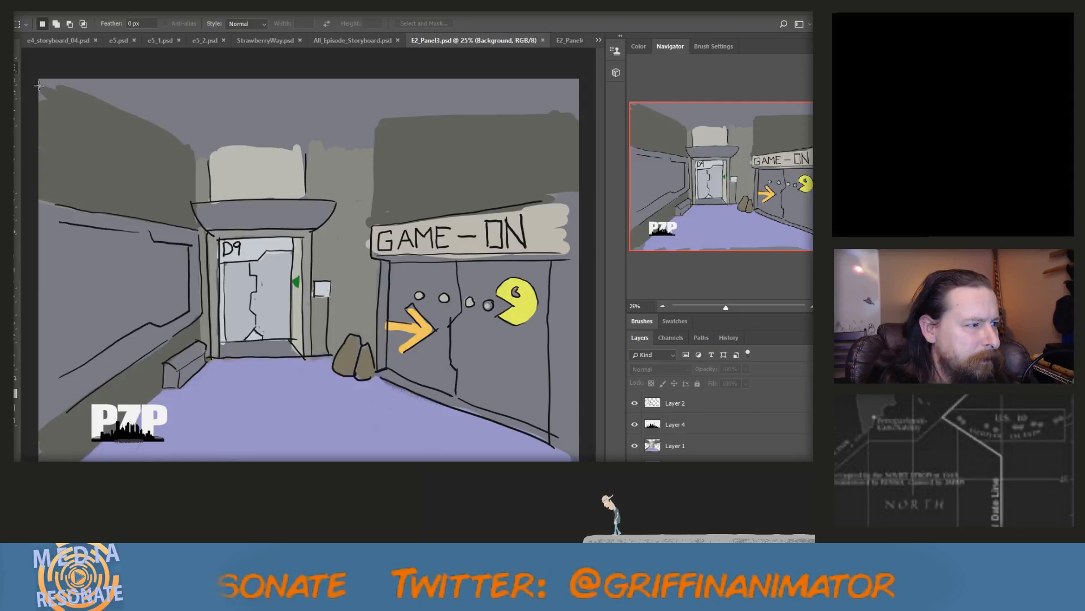
drag(41, 86, 571, 461)
click(635, 423)
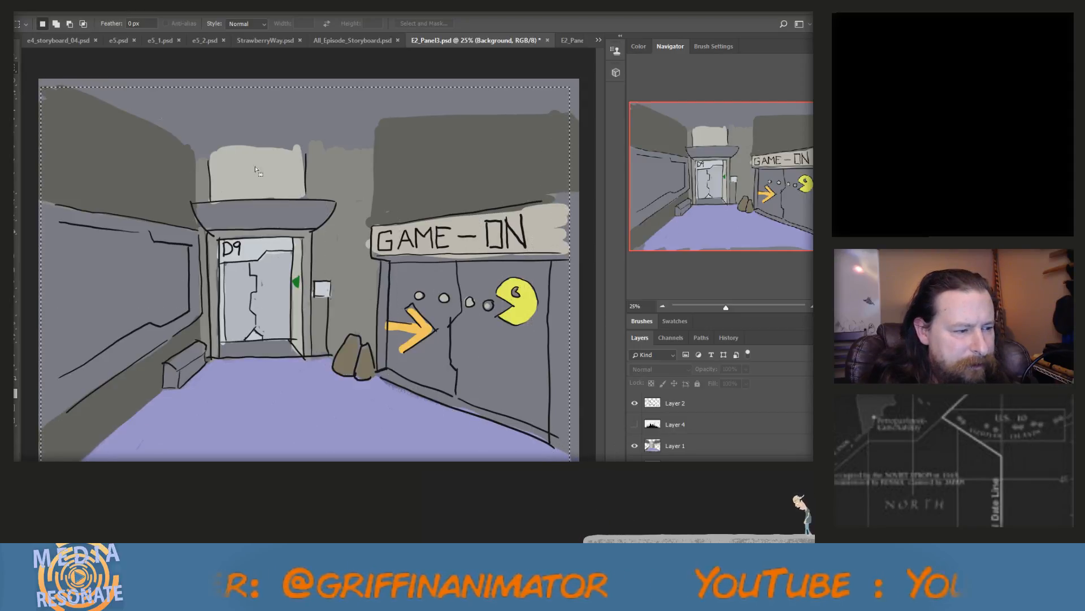
click(48, 12)
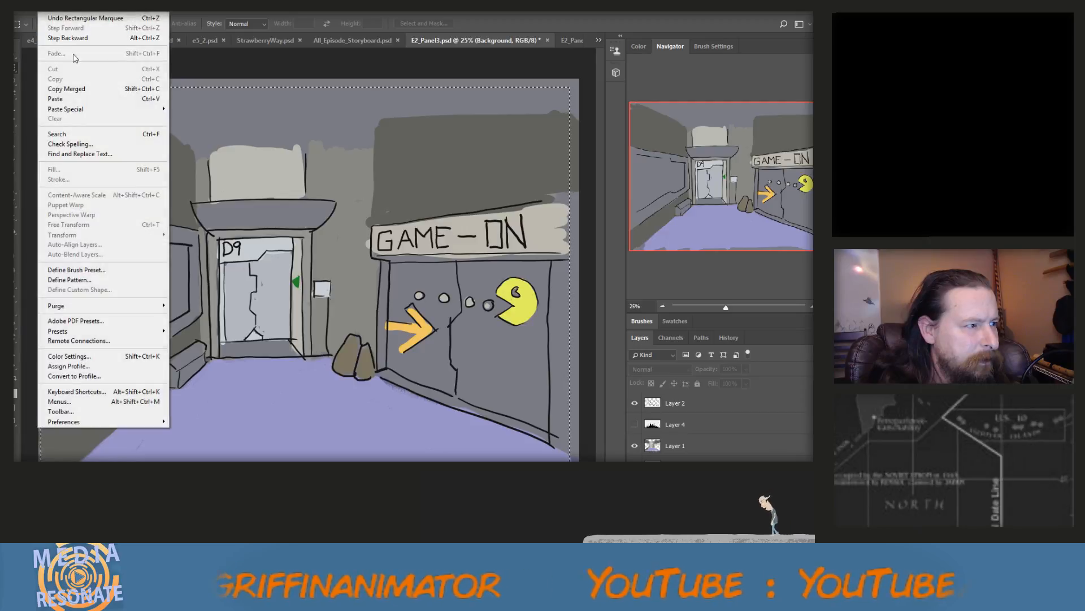
click(78, 89)
Paste the GAME-ON scene into All_Episode_Storyboard.psd, scale it to about 17% and place it just right of the park scene
click(345, 41)
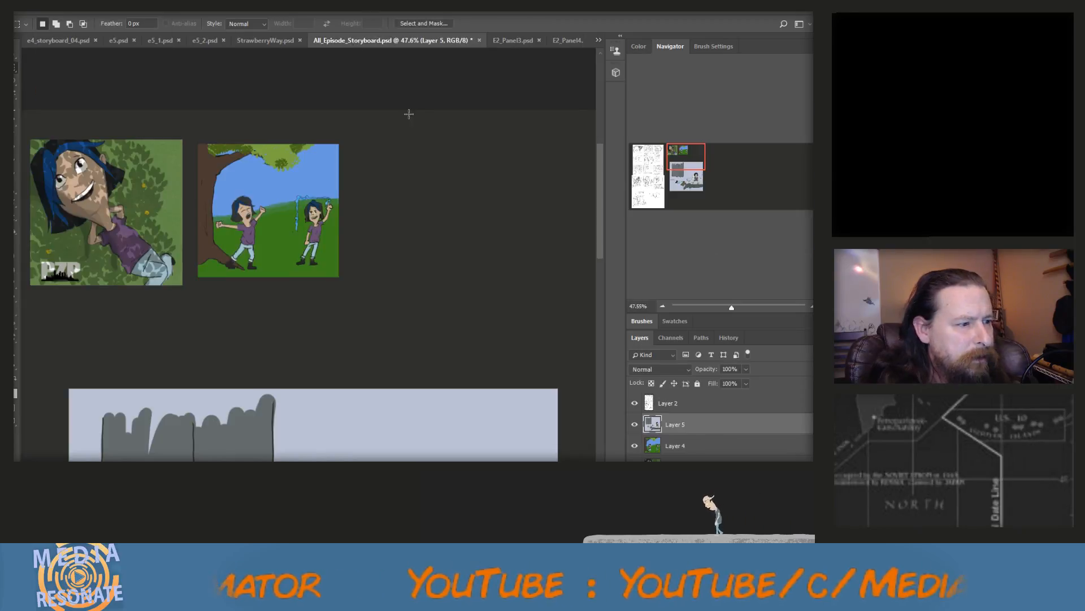
key(ctrl+v)
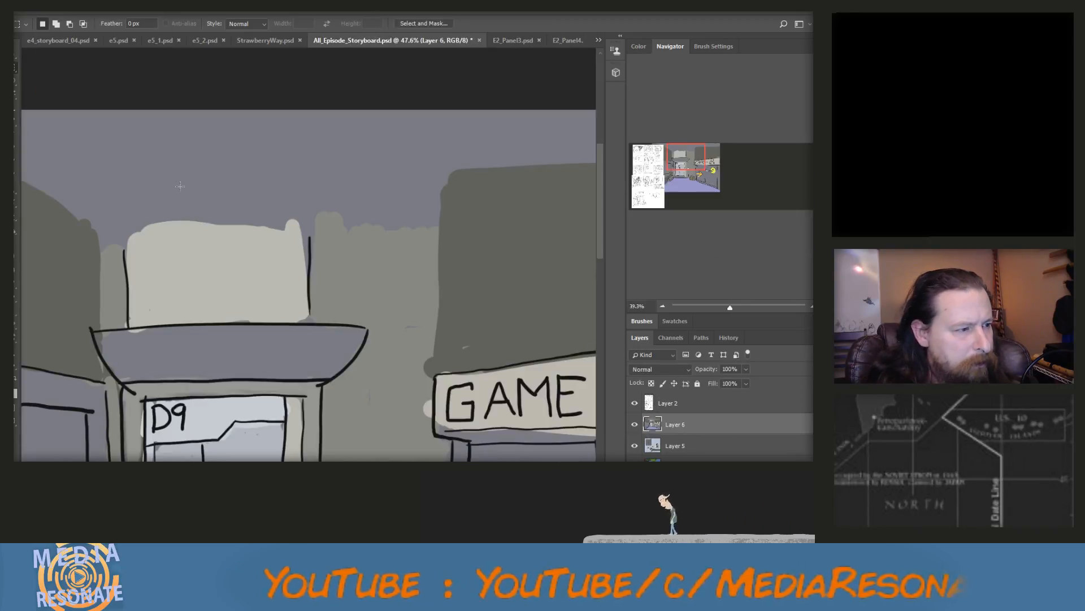
scroll(180, 186, down, 5)
key(v)
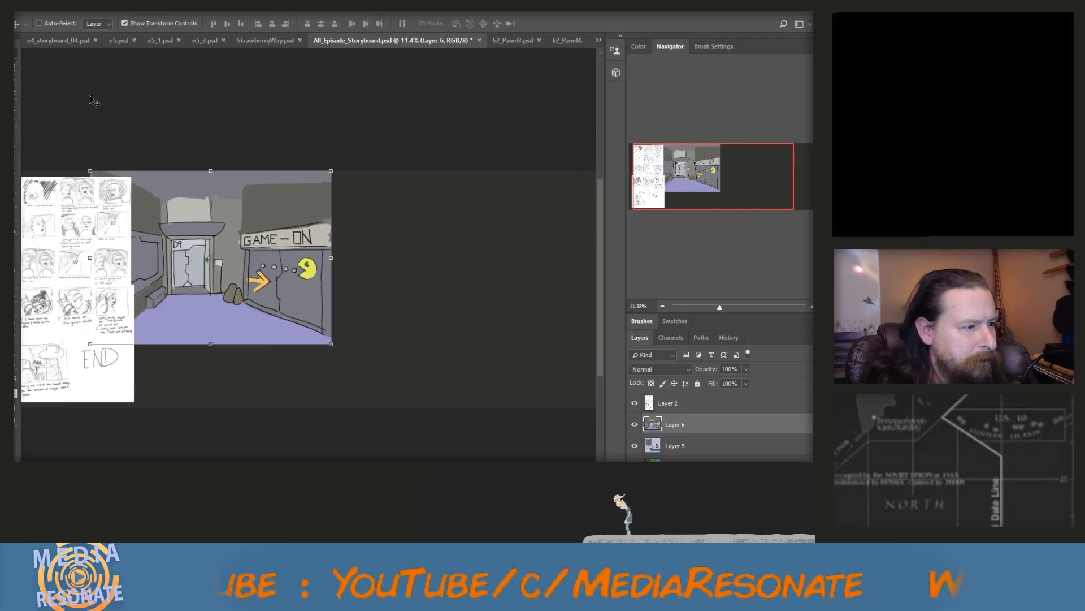
drag(90, 169, 258, 237)
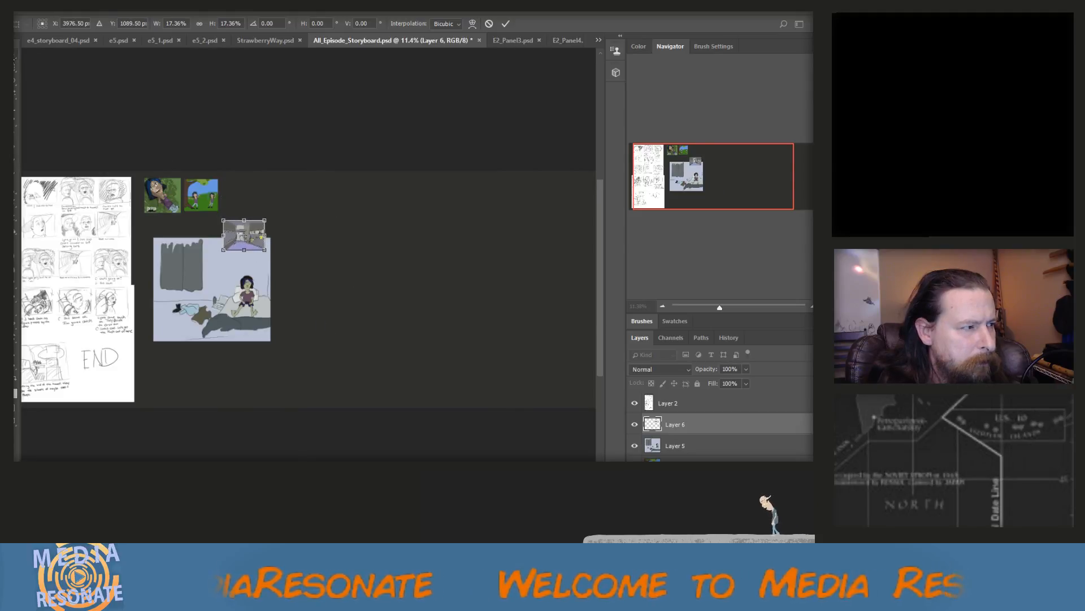
click(17, 55)
click(353, 227)
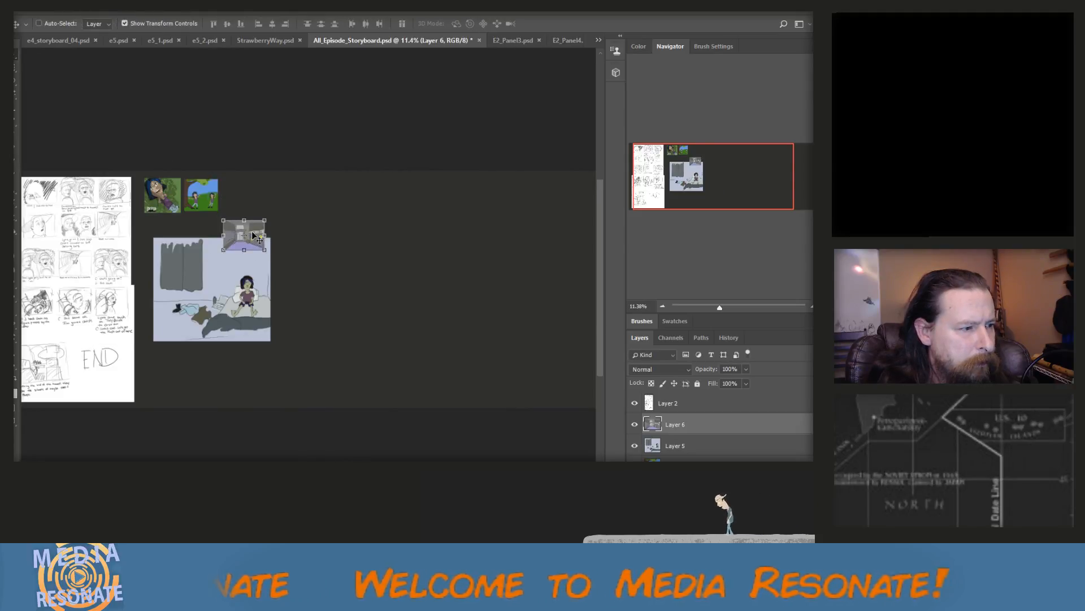
drag(253, 235, 250, 191)
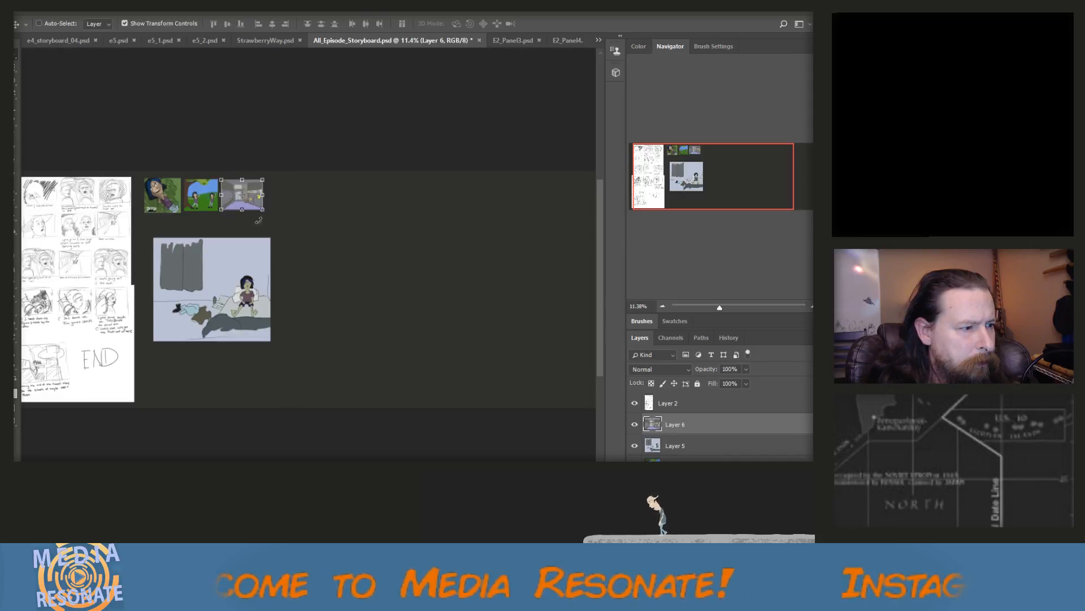
Scale the bedroom scene on Layer 5 to about 30% and place it below the BlueAndYigi image to start a second row
click(667, 447)
drag(270, 341, 170, 276)
scroll(156, 259, up, 4)
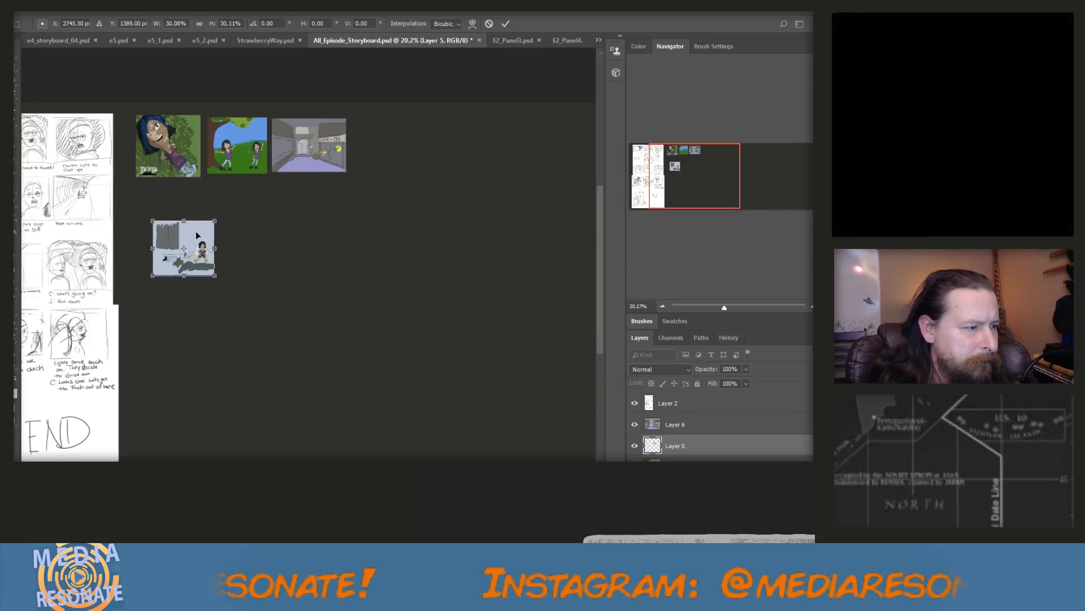
drag(197, 235, 179, 215)
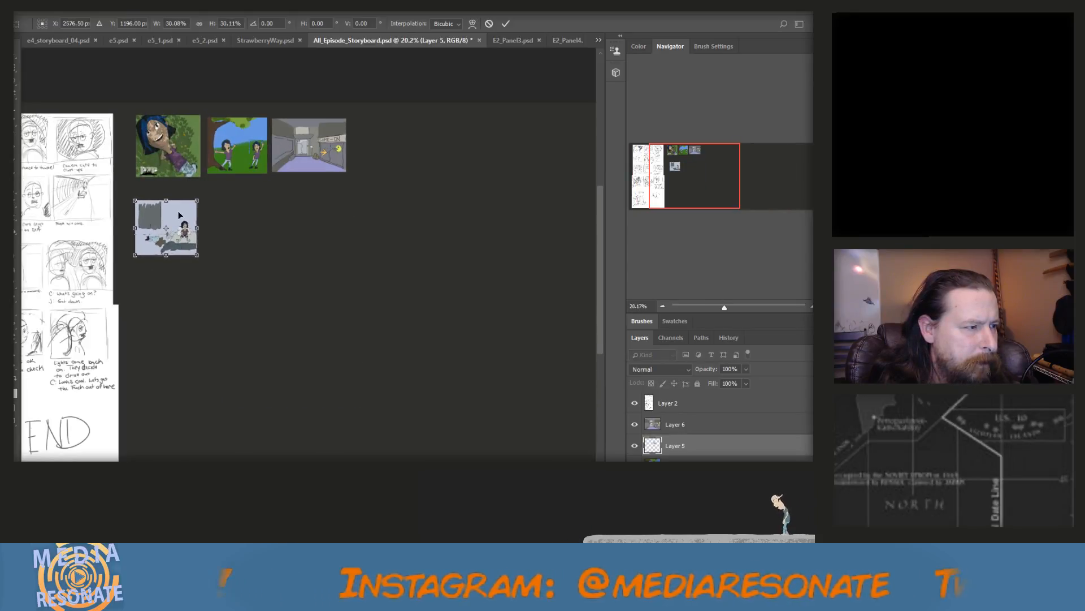
click(15, 55)
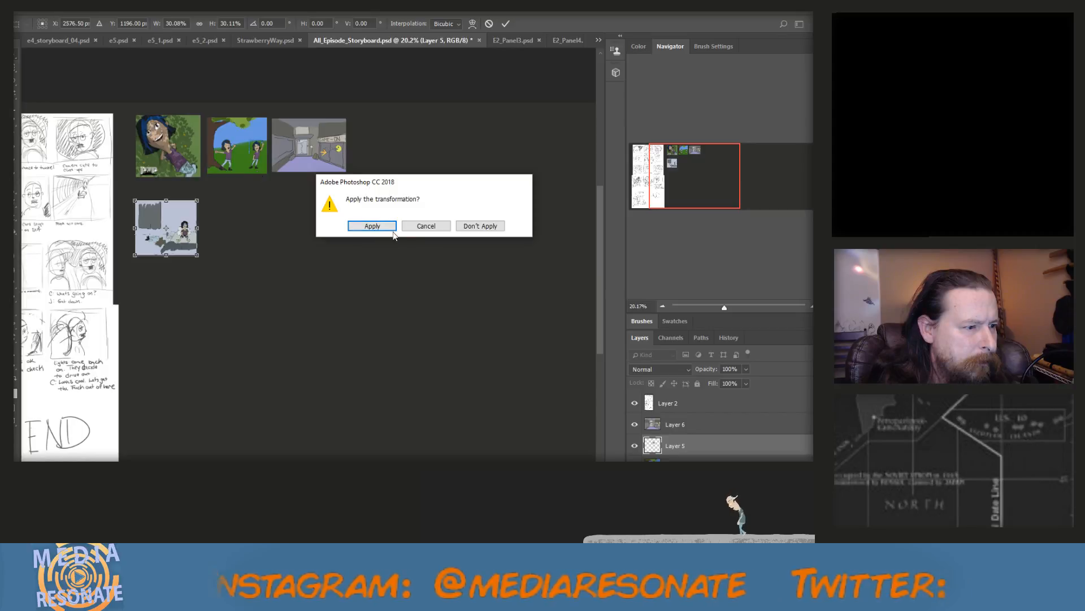
click(373, 225)
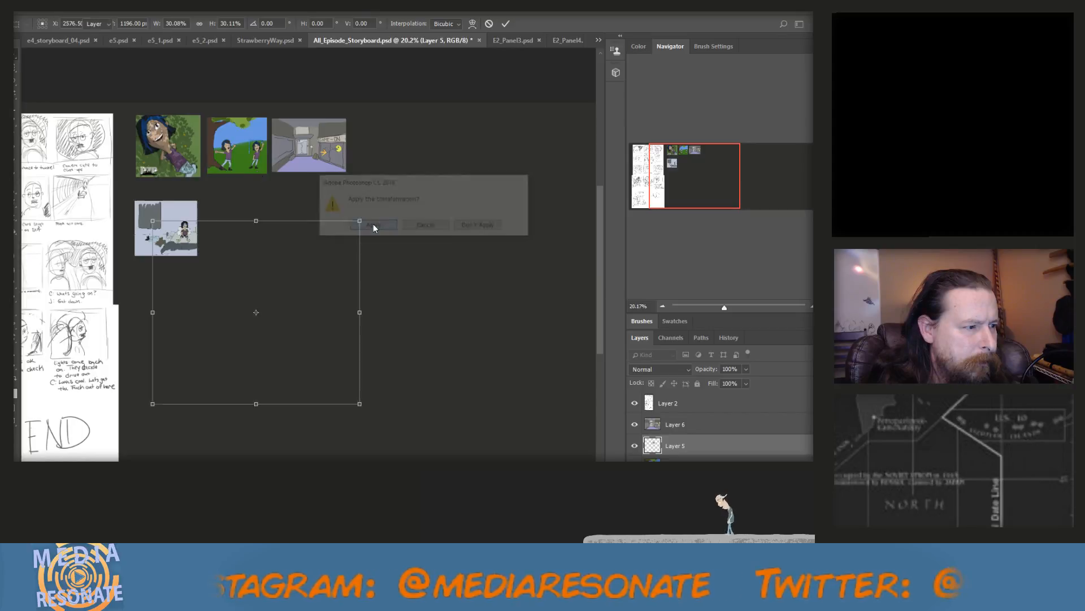
Close E2_Panel3.psd without saving its changes
click(519, 43)
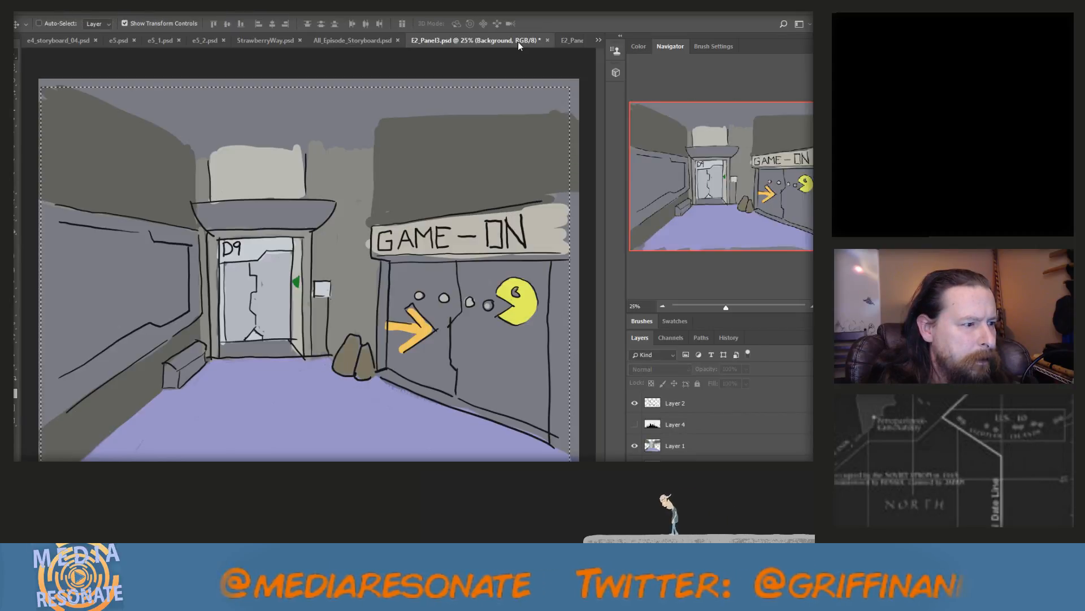
click(547, 40)
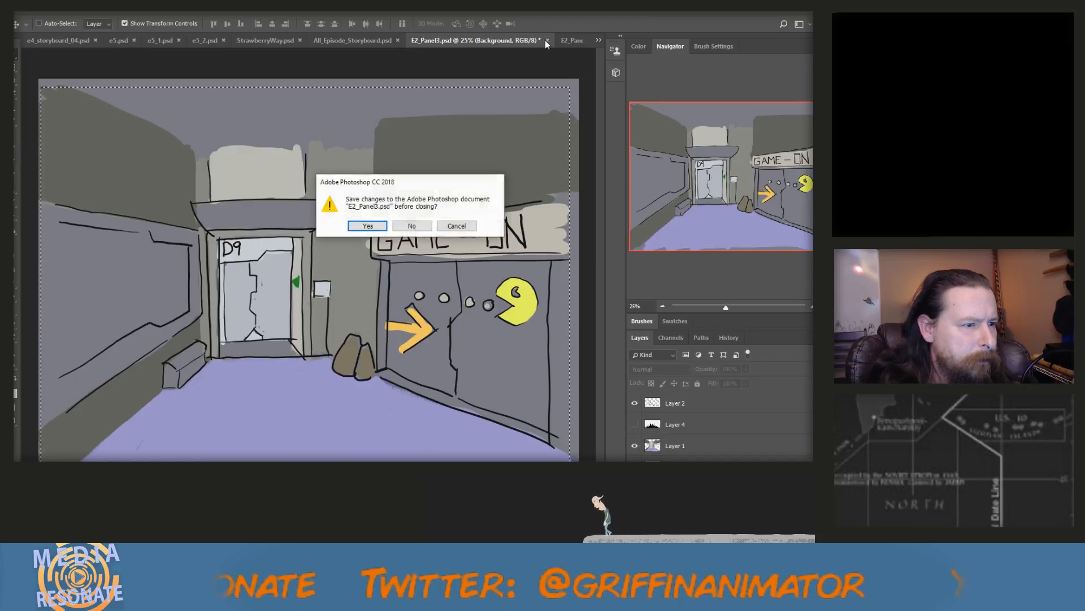
click(423, 225)
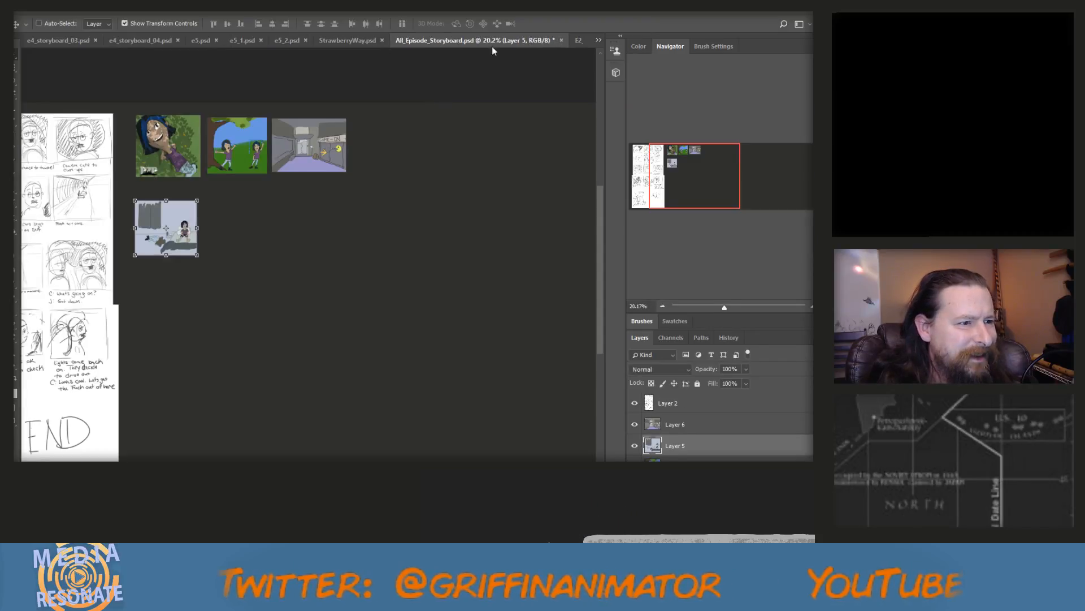
In E2_Panel4.psd, marquee-select nearly the whole doorway scene, hide the PZP logo on Layer 14 and copy the selection merged
click(597, 41)
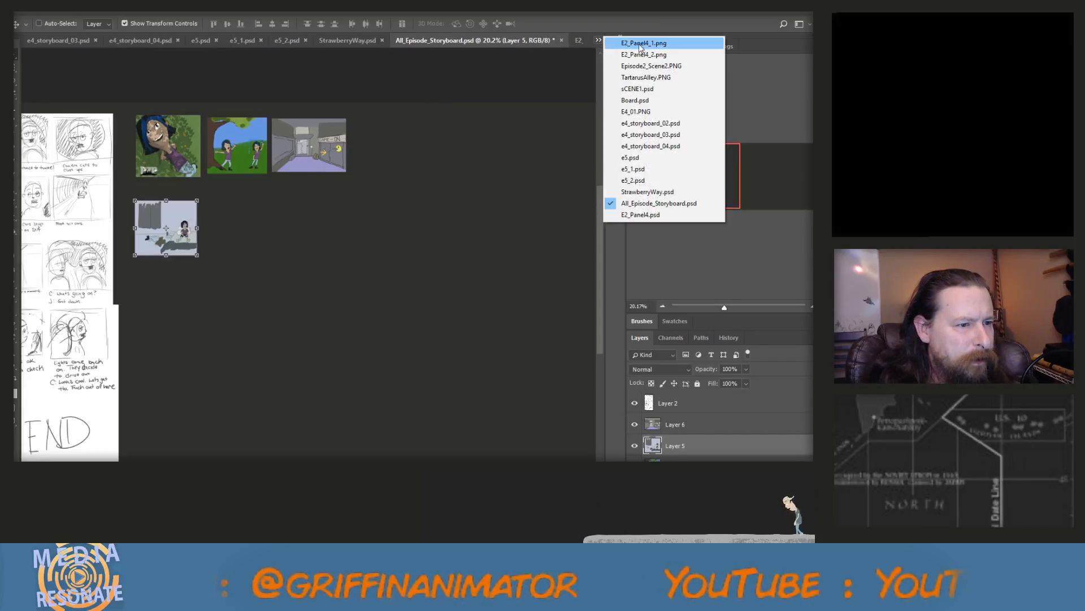
click(644, 214)
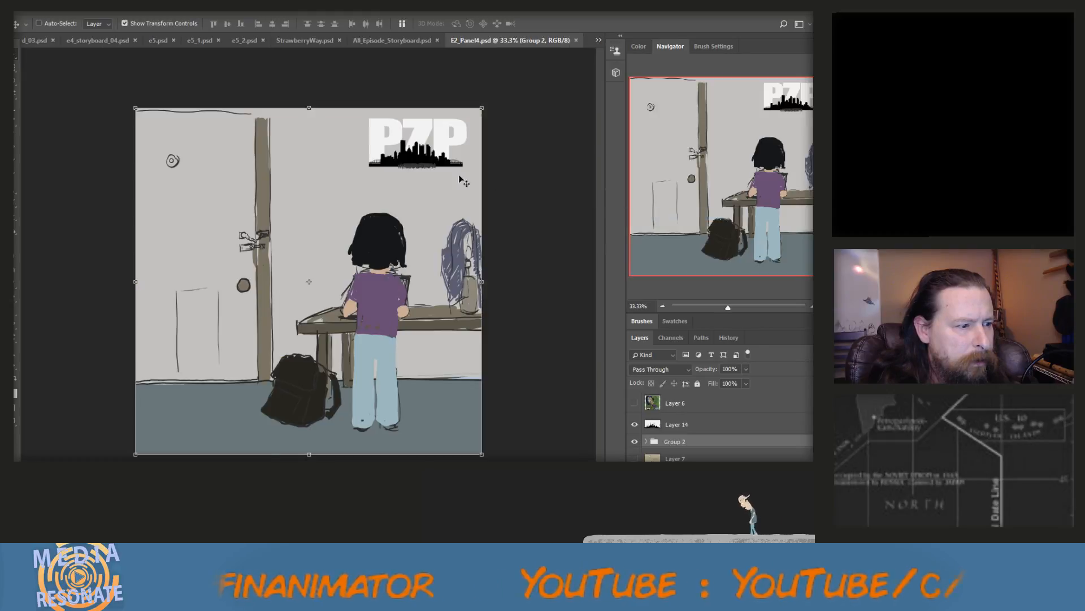
click(14, 68)
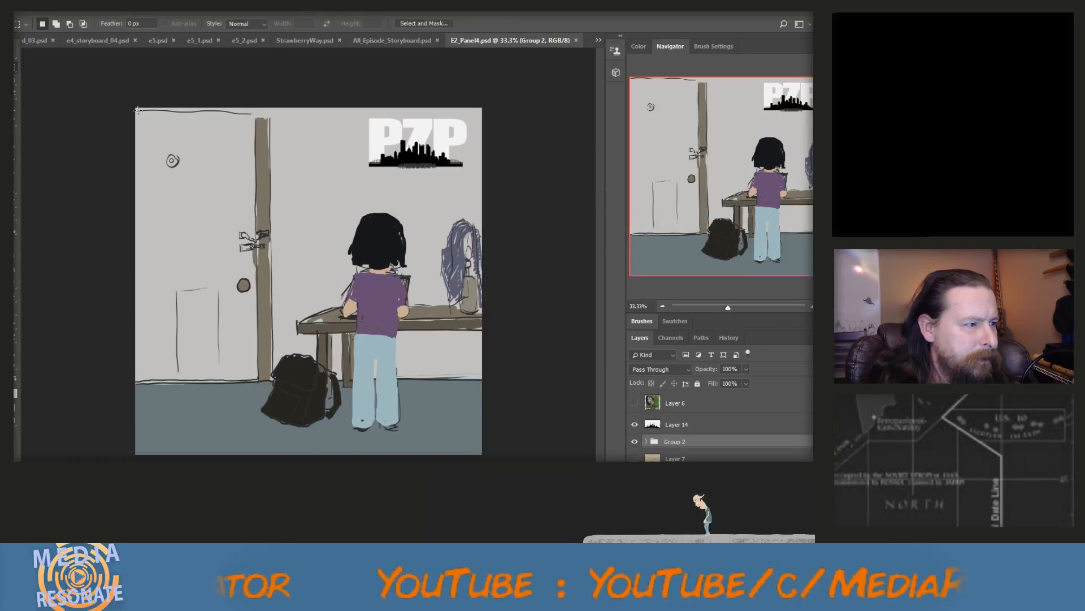
drag(138, 108, 479, 453)
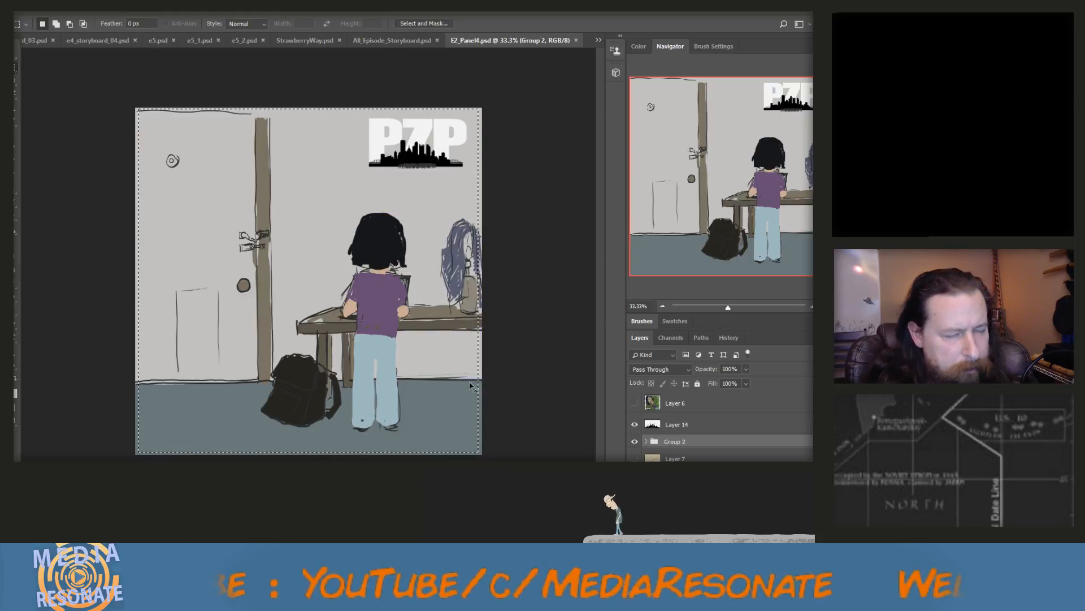
key(ctrl+c)
click(406, 226)
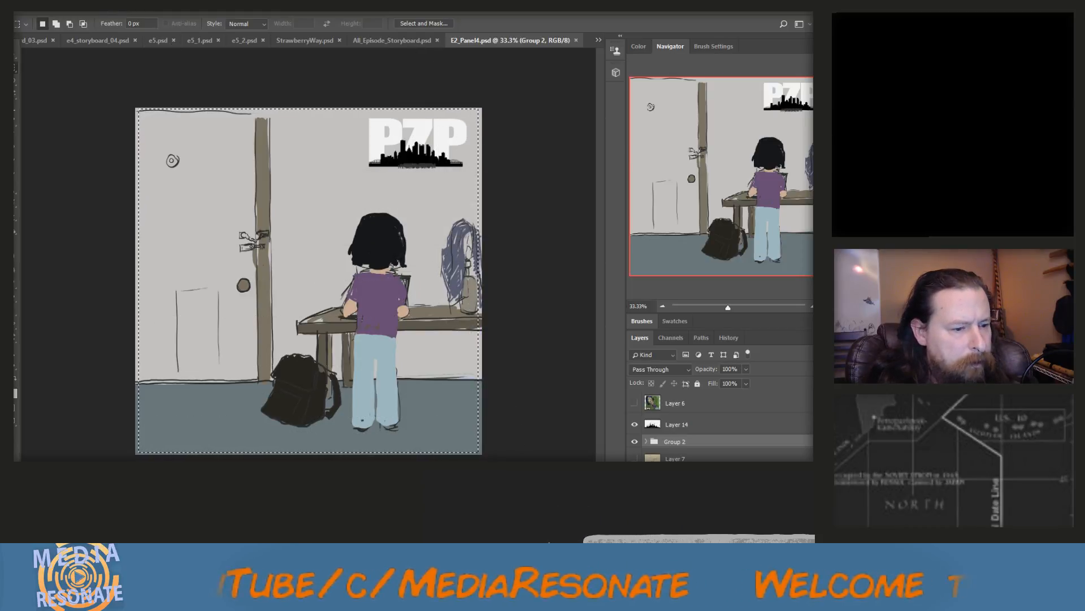
click(634, 424)
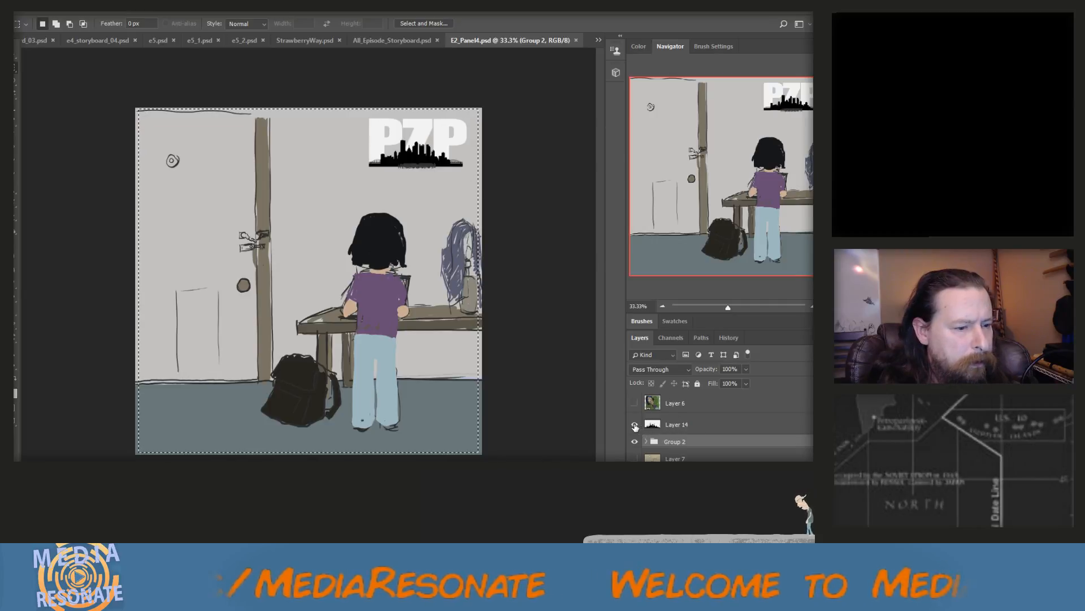
click(49, 8)
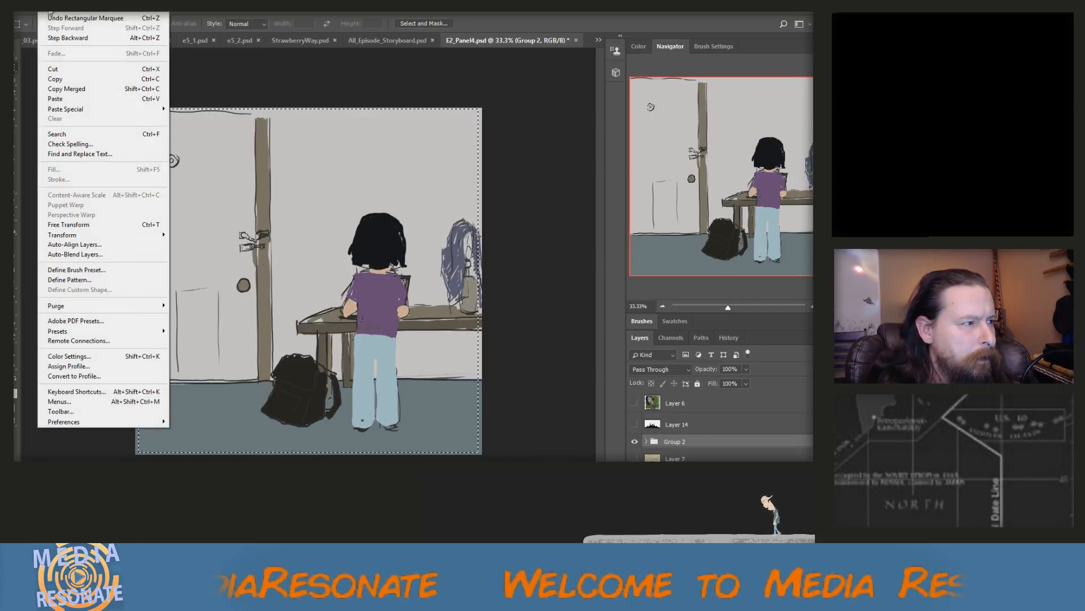
click(66, 89)
Paste the doorway scene into All_Episode_Storyboard.psd, scale it to about 28% and place it just right of the bedroom scene
click(388, 39)
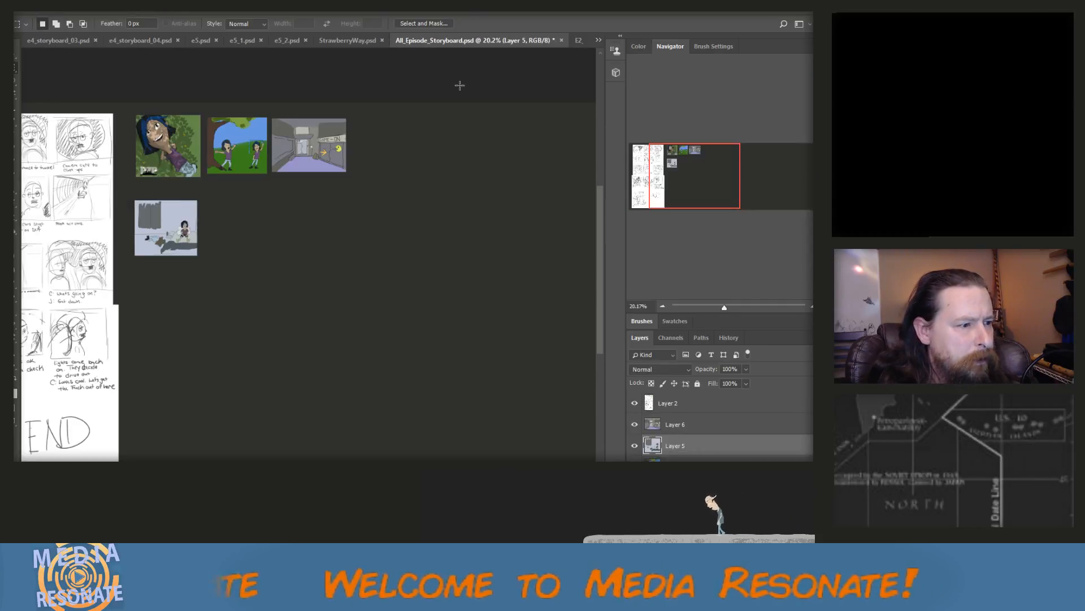
key(ctrl+v)
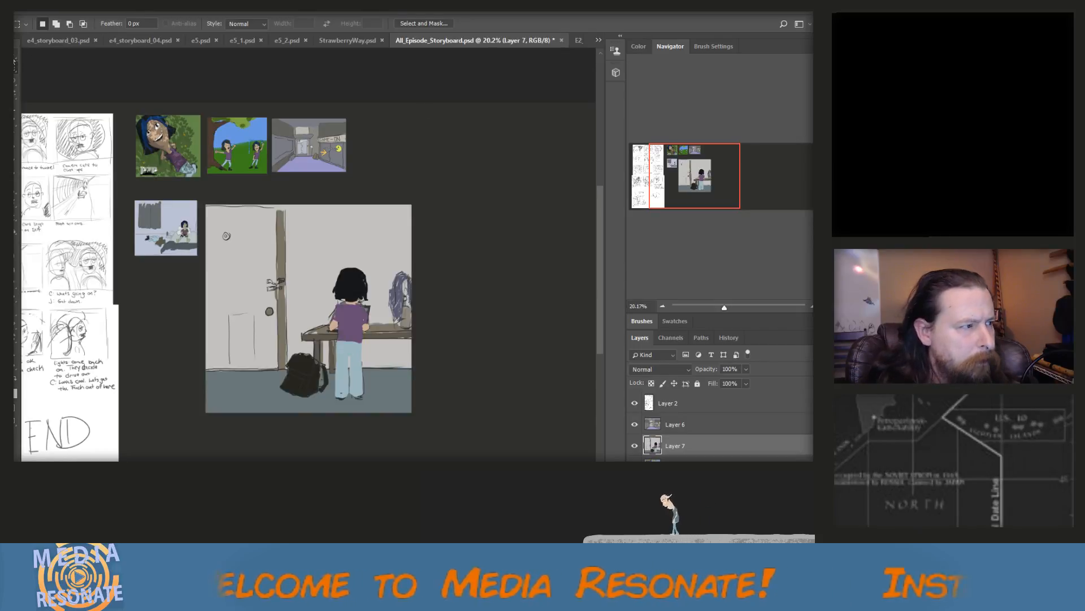
key(v)
drag(411, 411, 273, 249)
drag(224, 207, 223, 214)
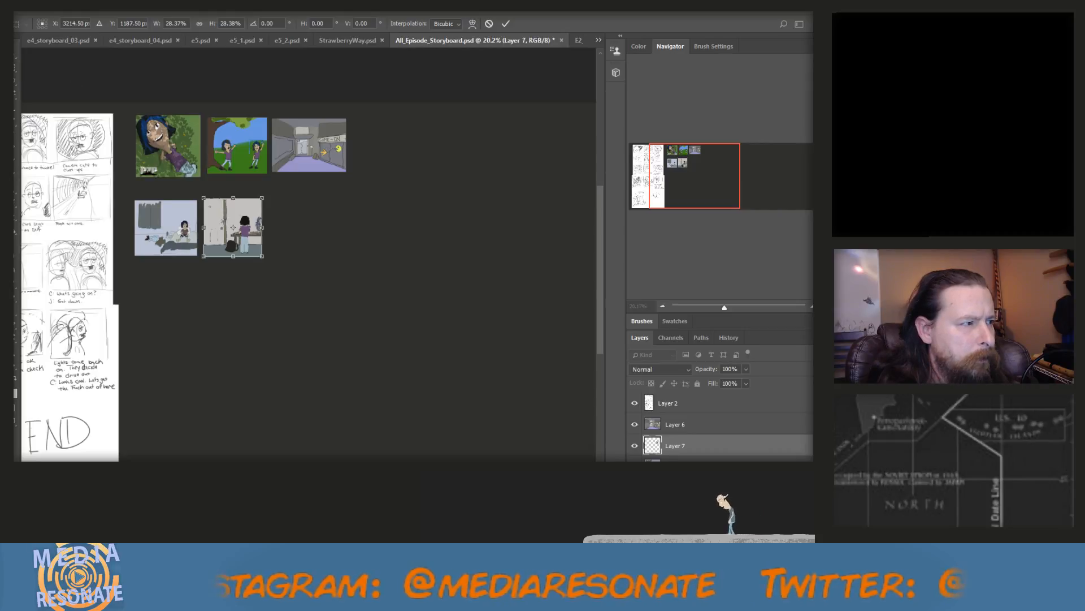
key(v)
click(368, 223)
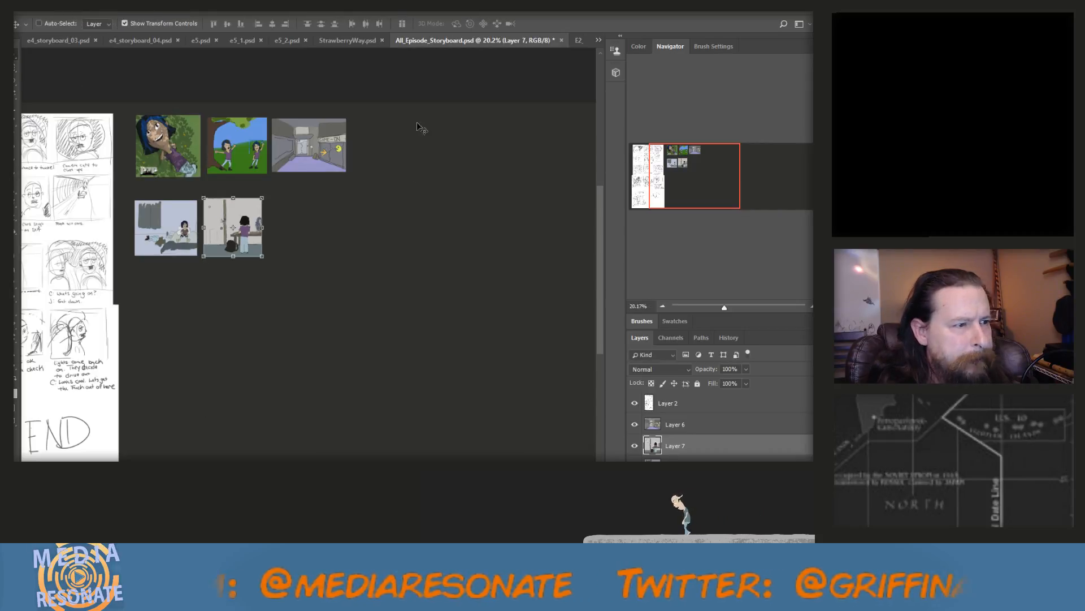
Close E2_Panel4.psd without saving its changes
click(575, 40)
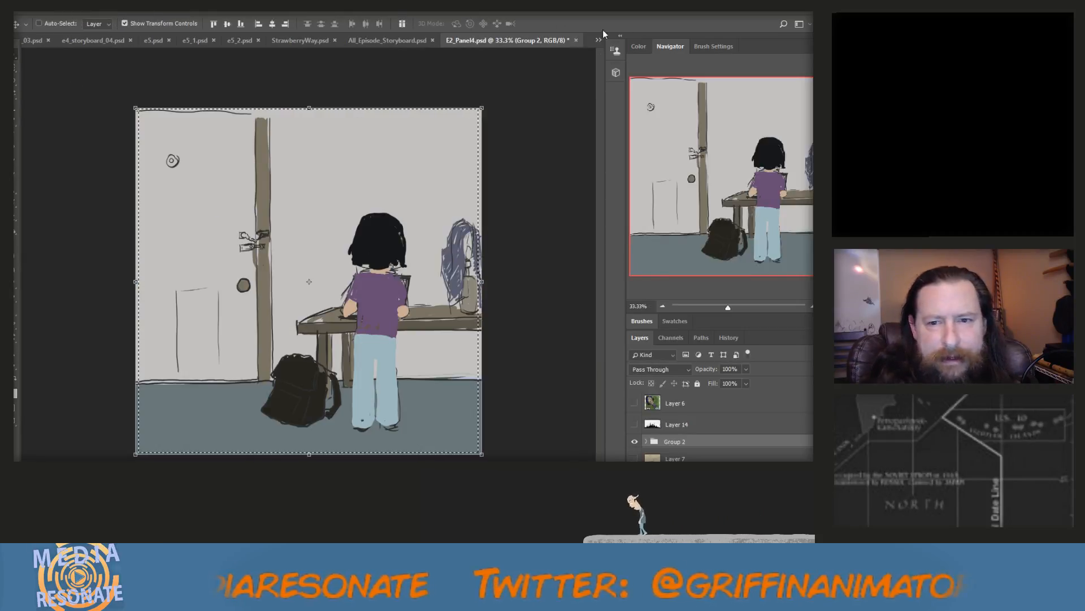
click(576, 40)
click(428, 225)
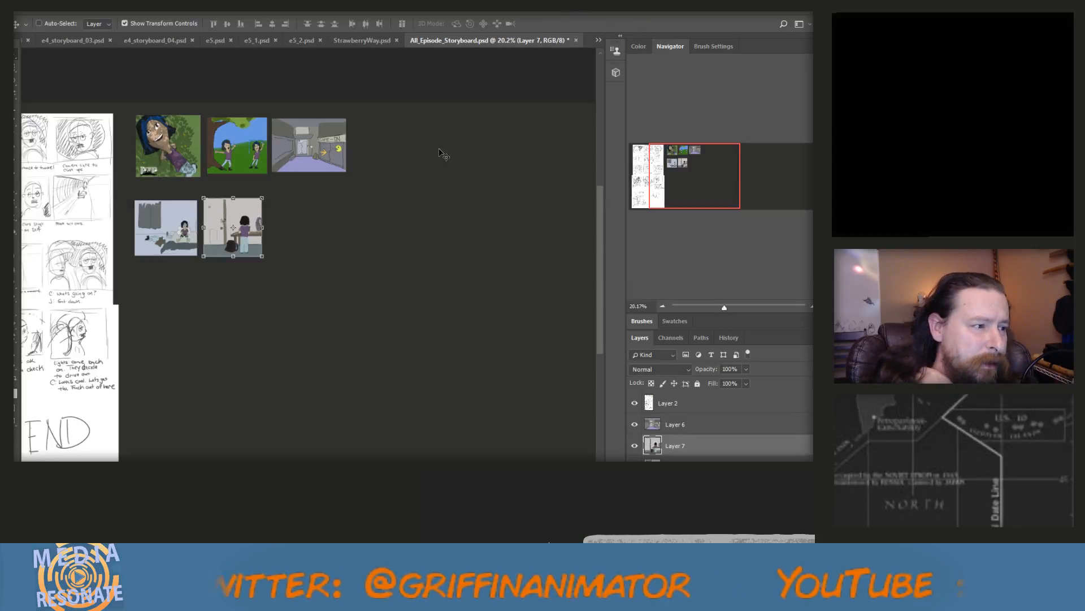
click(598, 40)
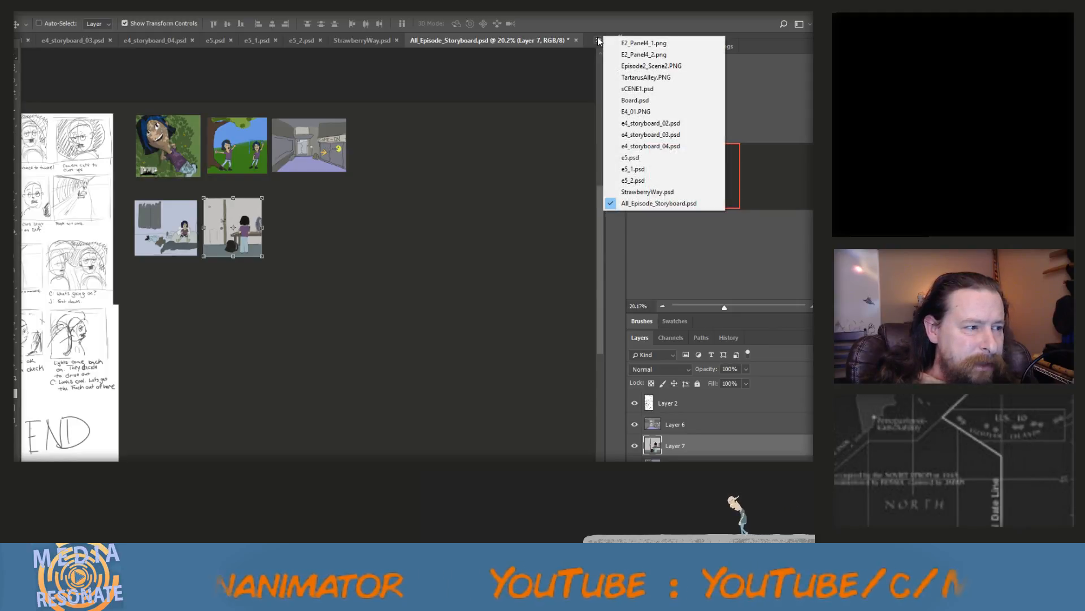
click(599, 41)
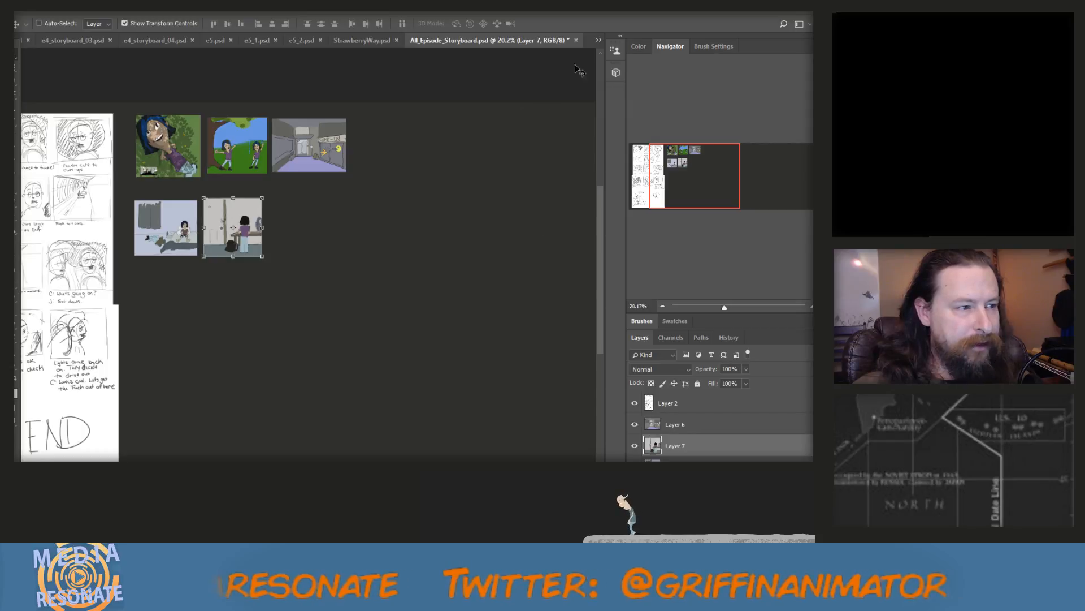
Close the already covered images E2_Panel4_1.png, E2_Panel4_2.png and TartarusAlley.PNG
click(598, 40)
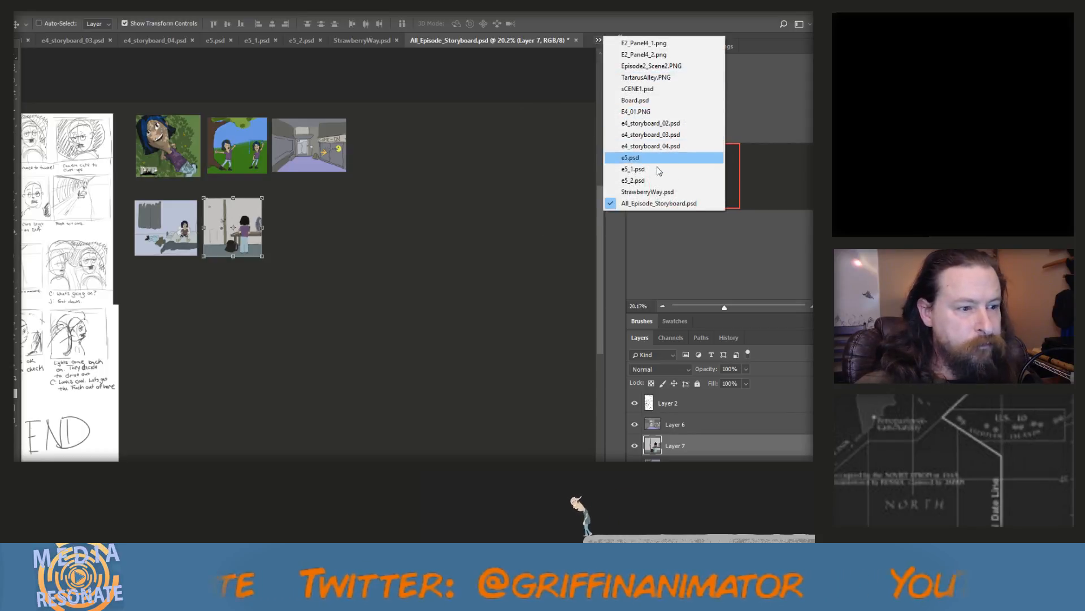
click(665, 44)
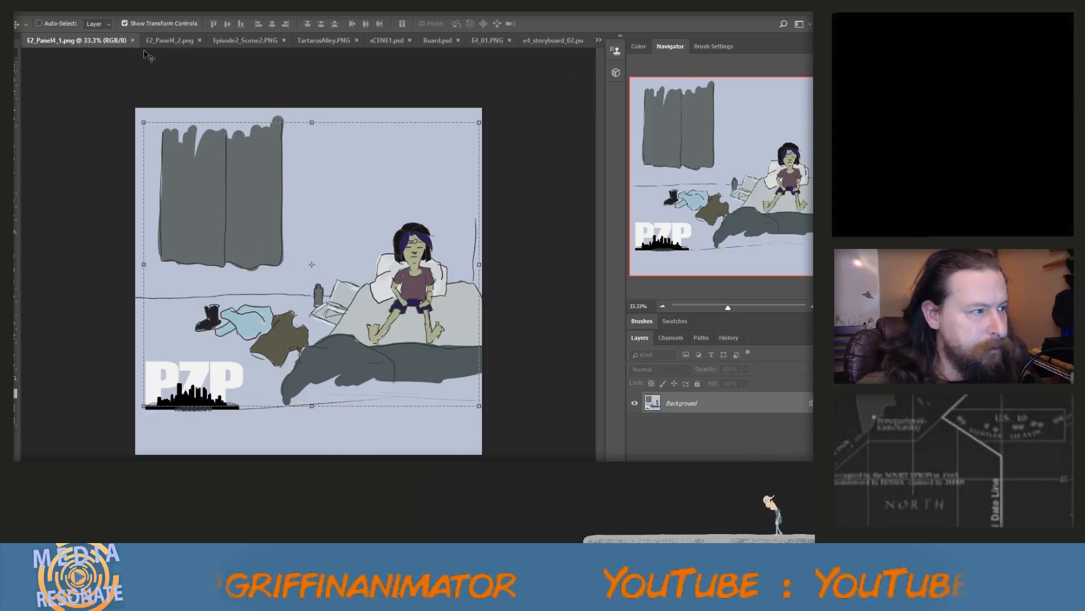
click(131, 40)
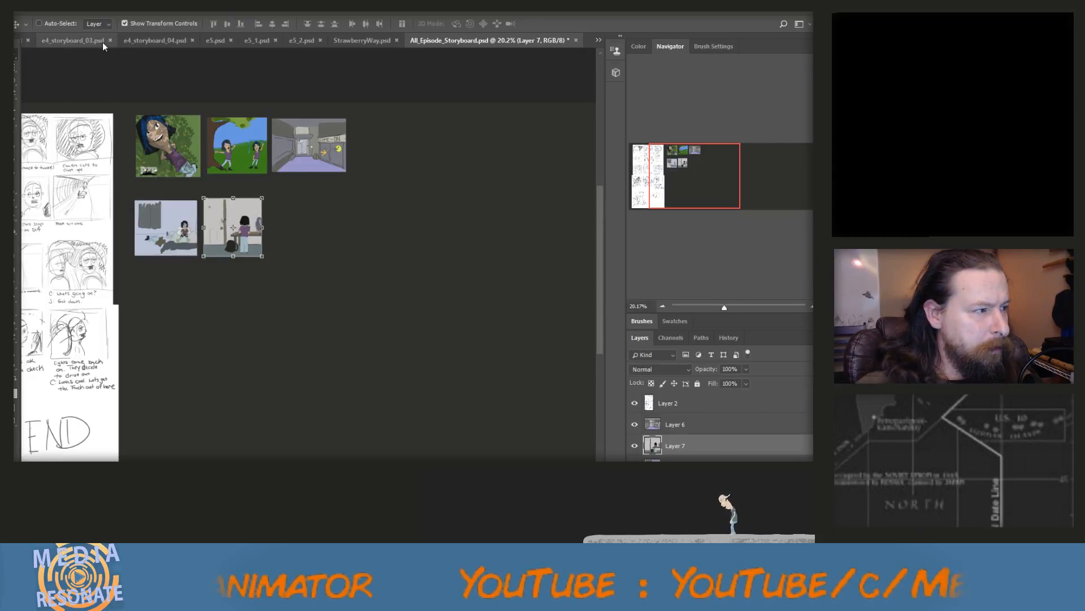
click(598, 42)
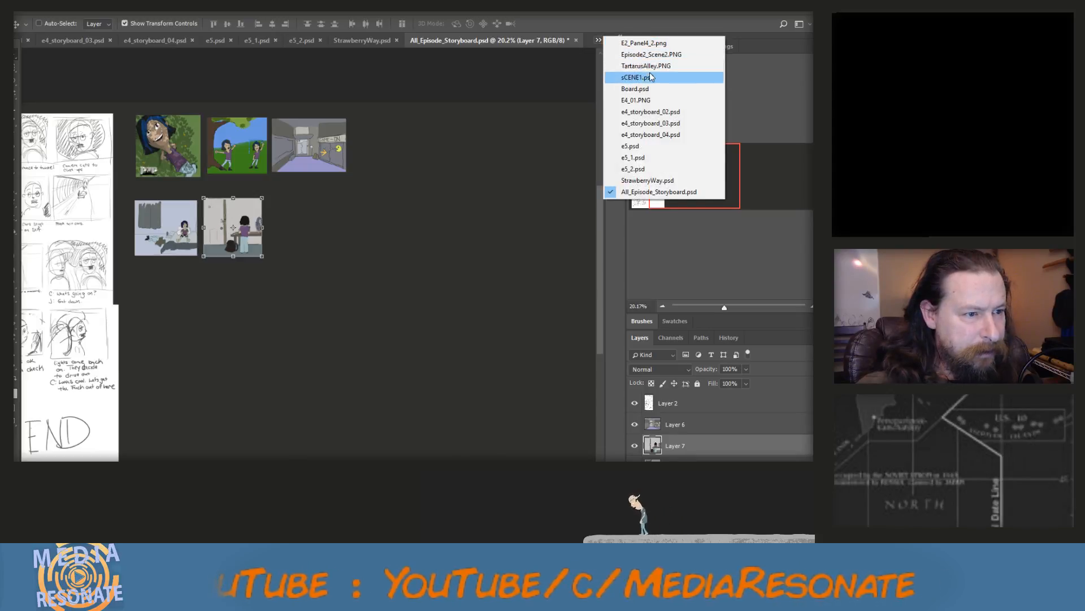
click(655, 44)
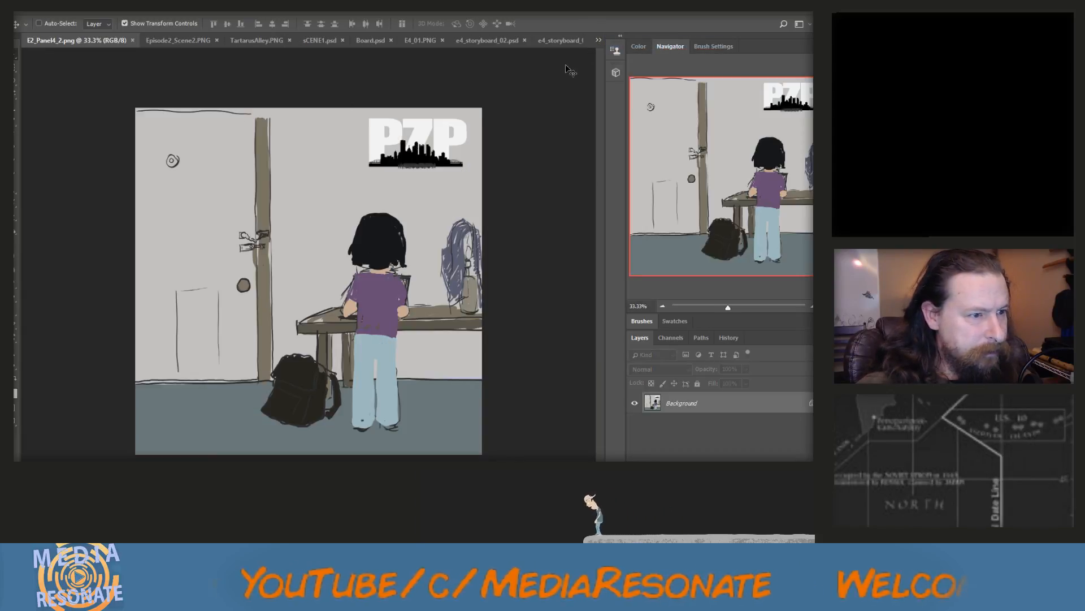
click(132, 40)
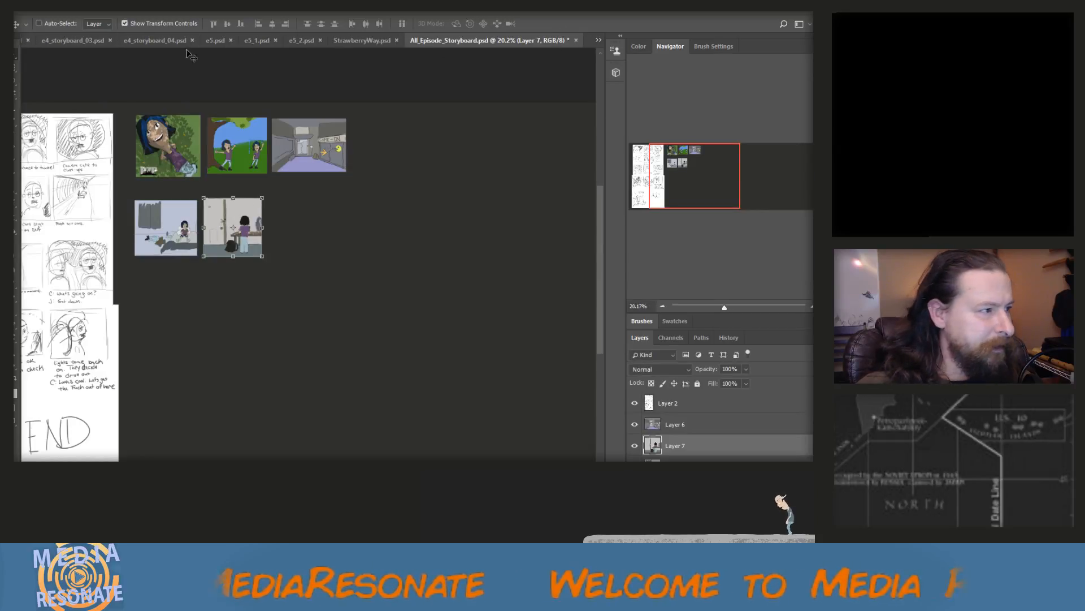
click(599, 41)
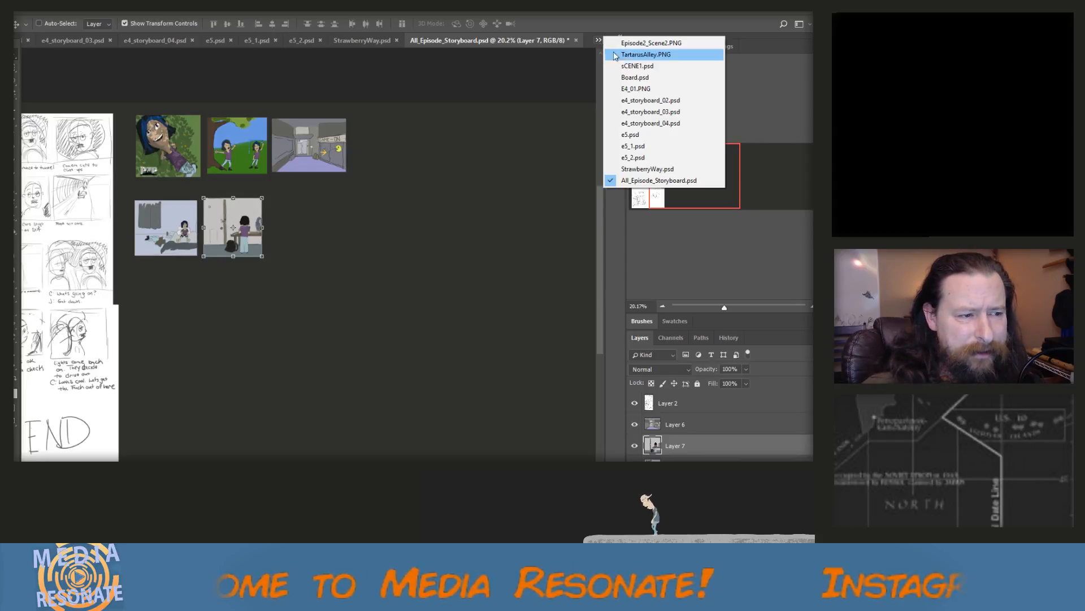
click(646, 54)
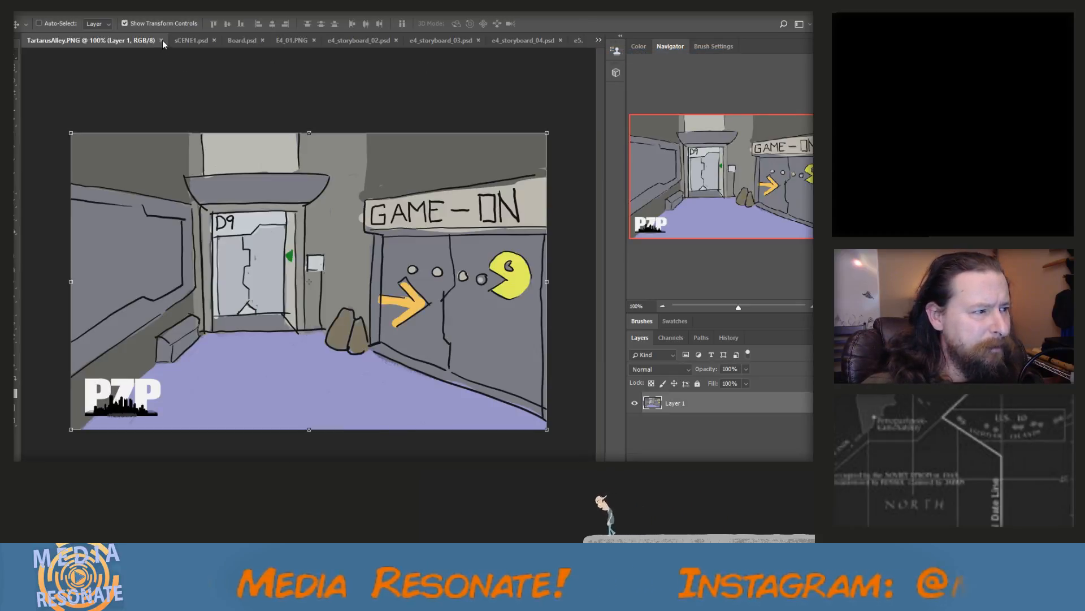
click(161, 40)
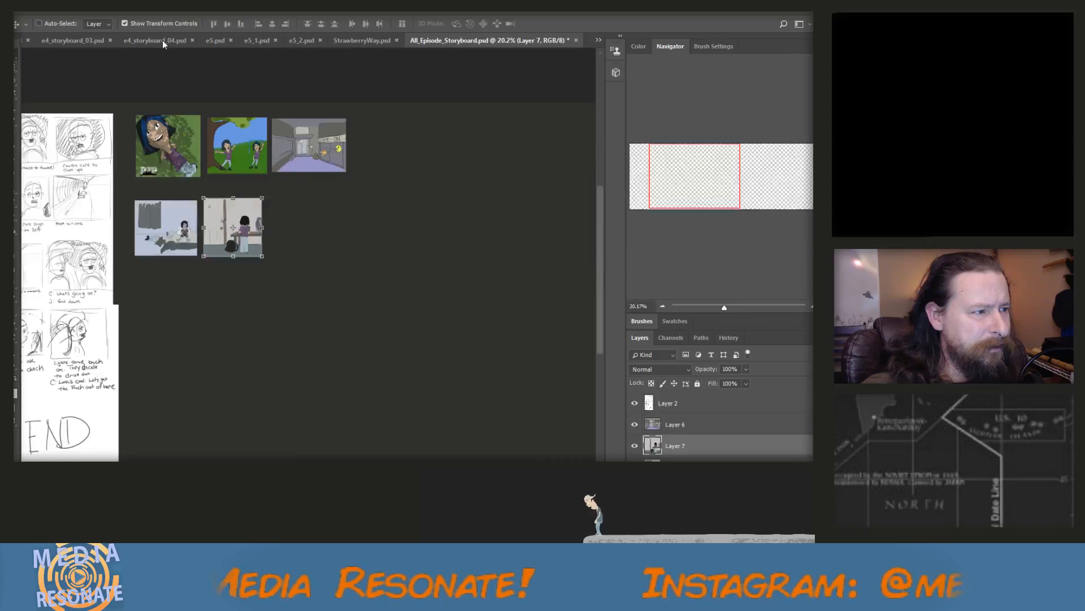
In Board.psd, marquee-select nearly the whole six-panel sketch page and copy the selection merged
click(598, 39)
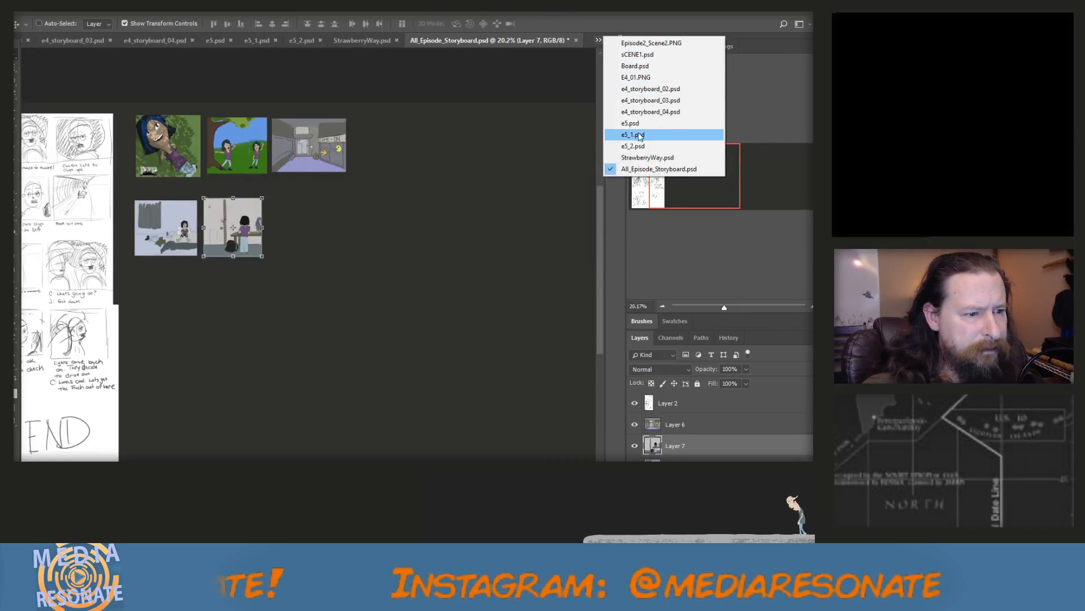
click(632, 67)
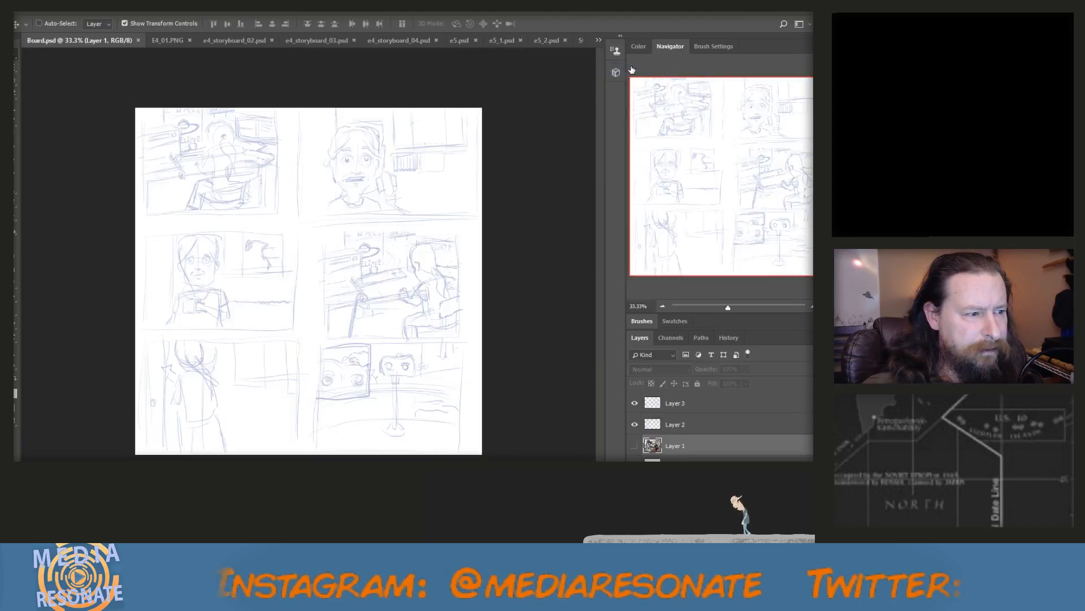
click(16, 67)
drag(139, 108, 480, 454)
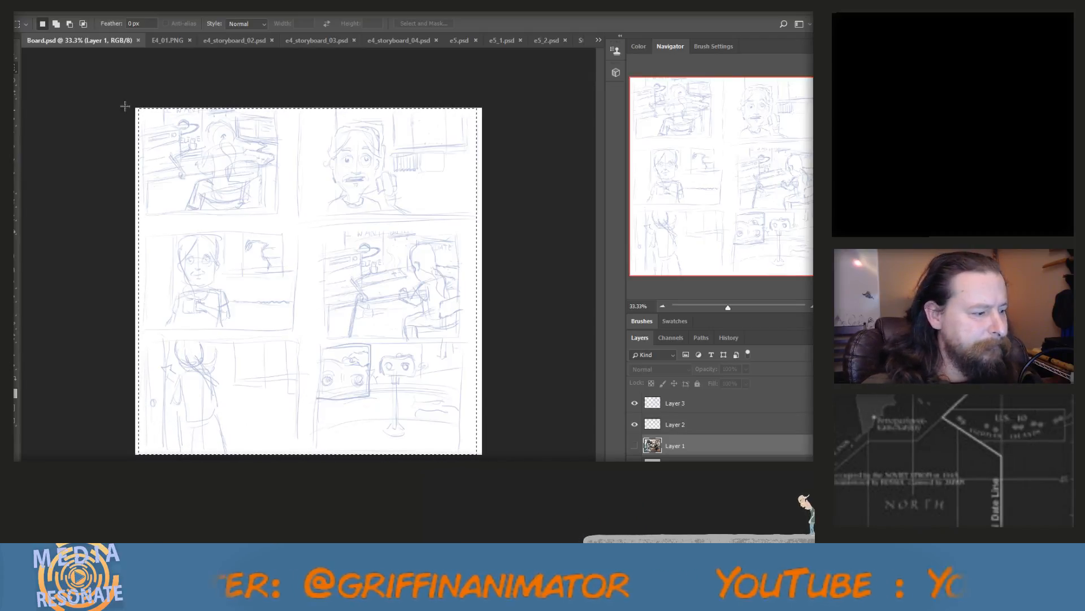
click(45, 9)
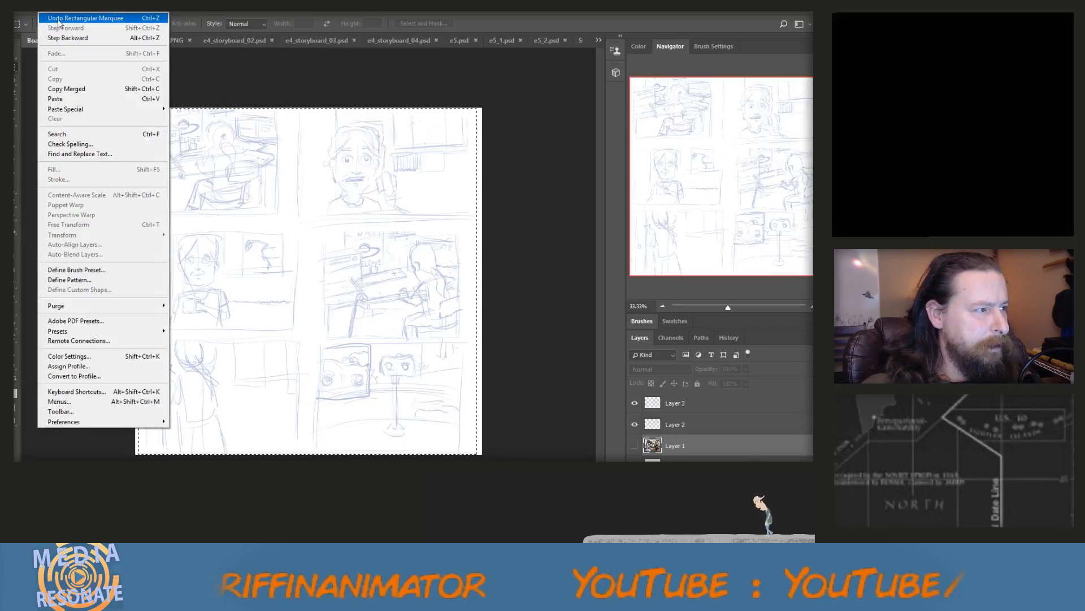
click(66, 89)
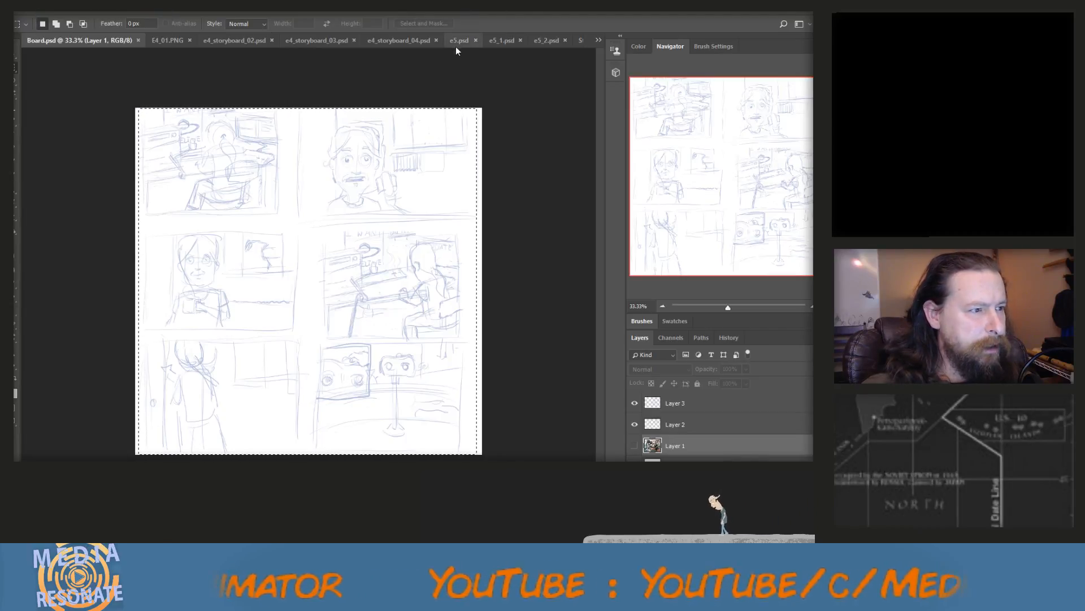
Paste the six-panel sketch page into All_Episode_Storyboard.psd at full size, place it right of the GAME-ON scene and save the document
click(598, 39)
click(657, 169)
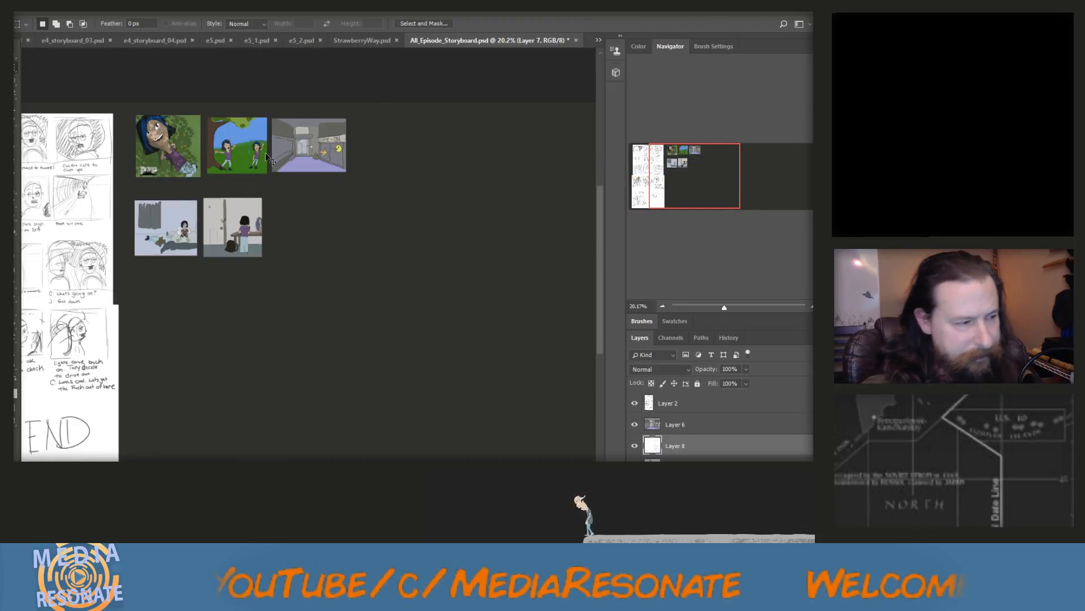
key(ctrl+v)
click(15, 57)
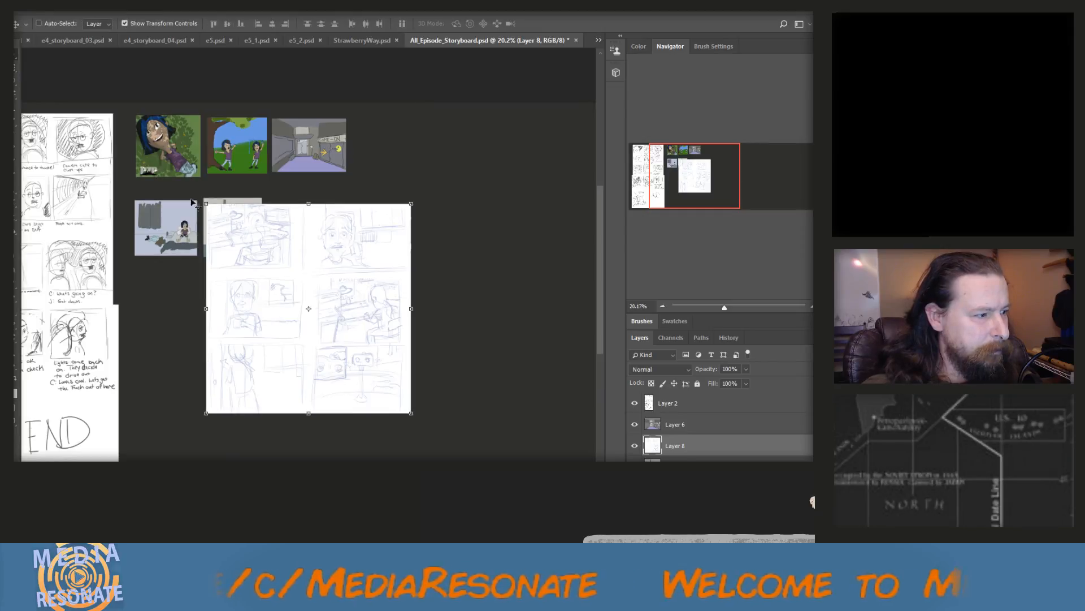
drag(293, 264, 454, 168)
scroll(433, 195, down, 6)
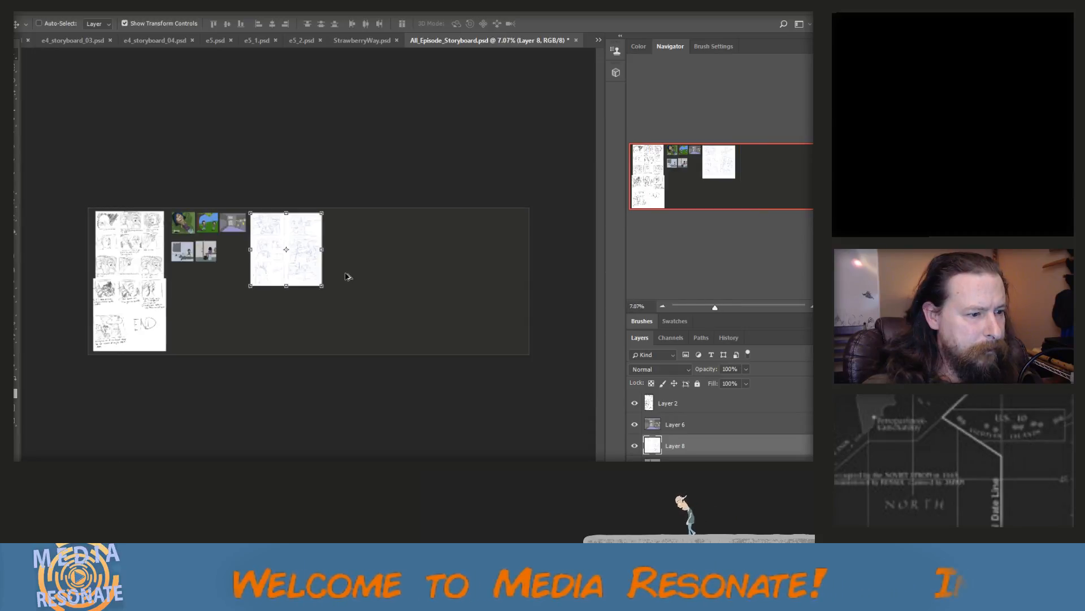
scroll(347, 276, up, 6)
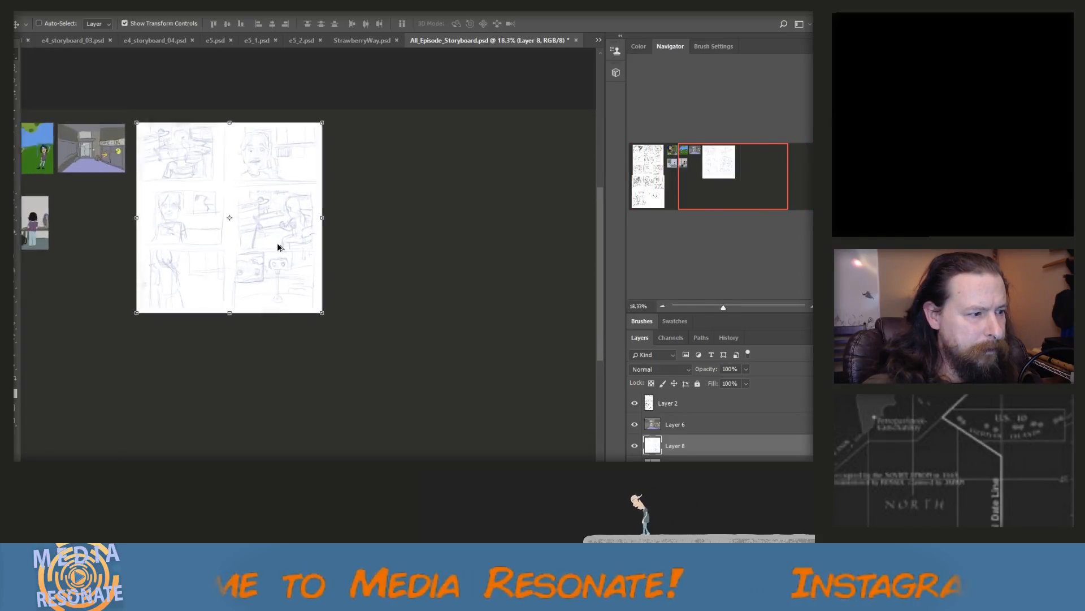
key(ctrl+s)
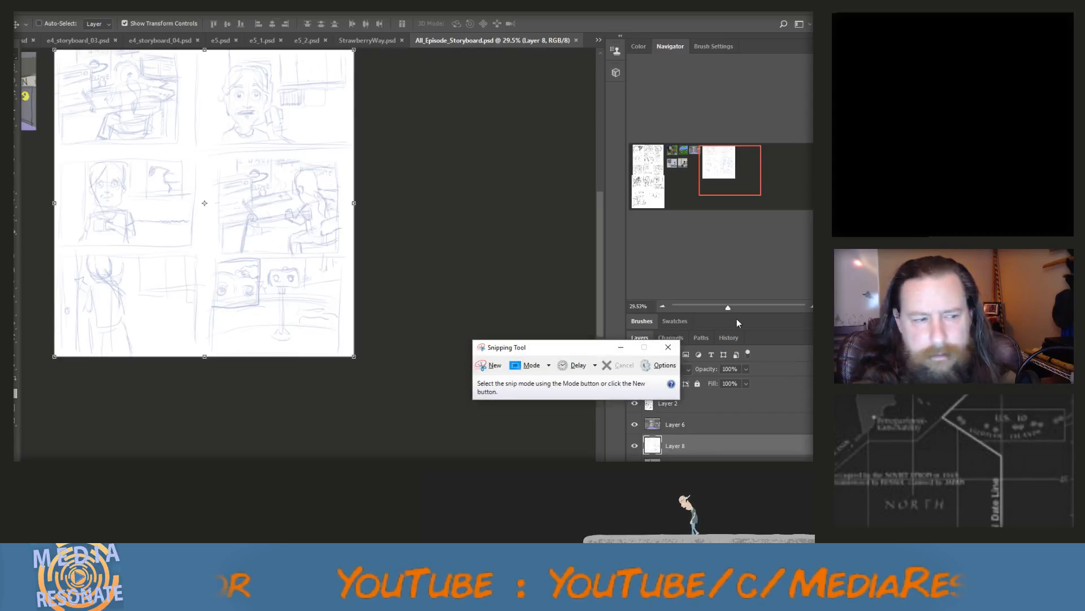
Start a new screen snip in Snipping Tool
click(494, 366)
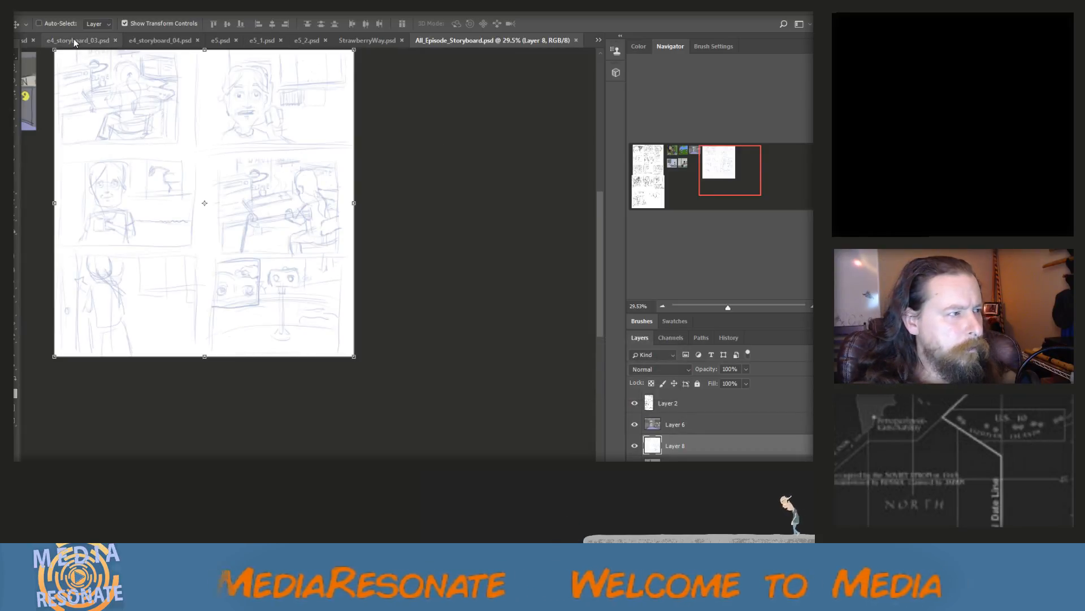
Paste the snipped faint sketch into All_Episode_Storyboard.psd, place it below the six-panel page and scale it to about 171.7%
click(598, 40)
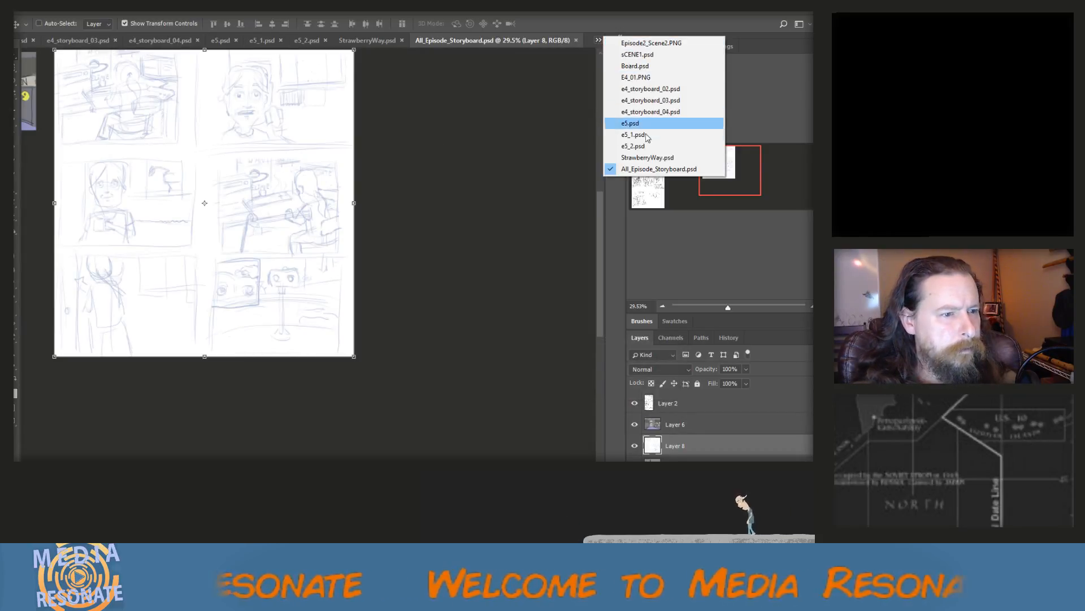
click(659, 168)
scroll(451, 170, down, 1)
scroll(451, 170, down, 2)
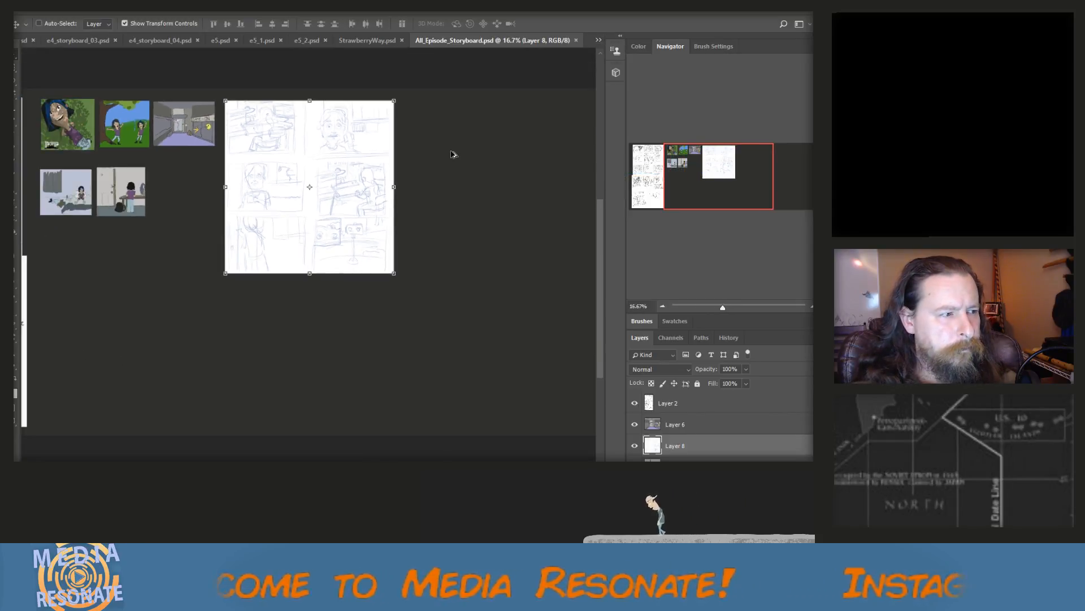
key(ctrl)
key(ctrl+v)
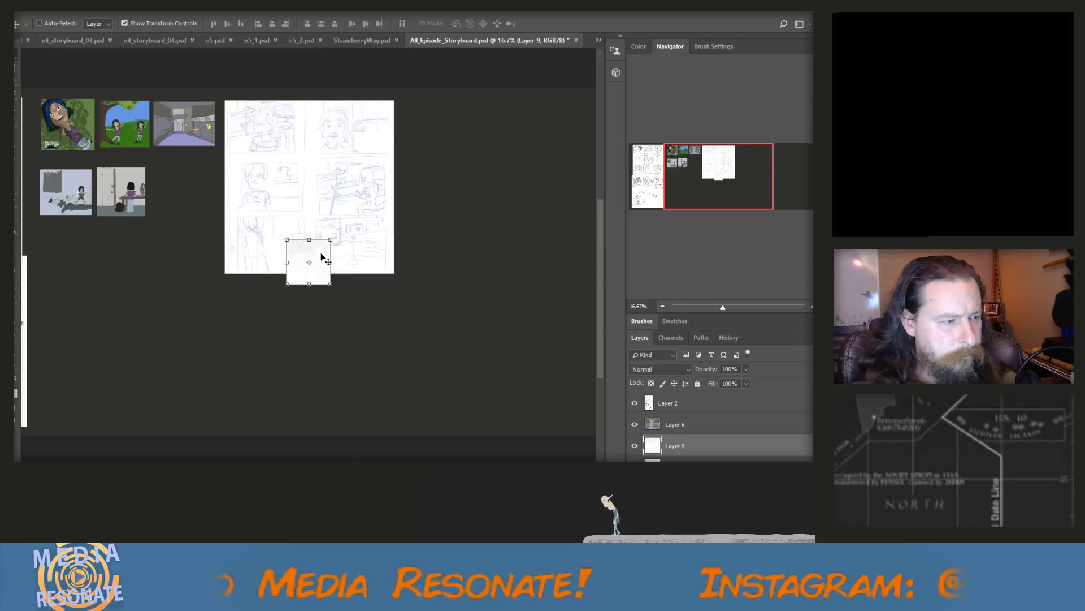
drag(317, 249, 298, 330)
scroll(290, 322, up, 2)
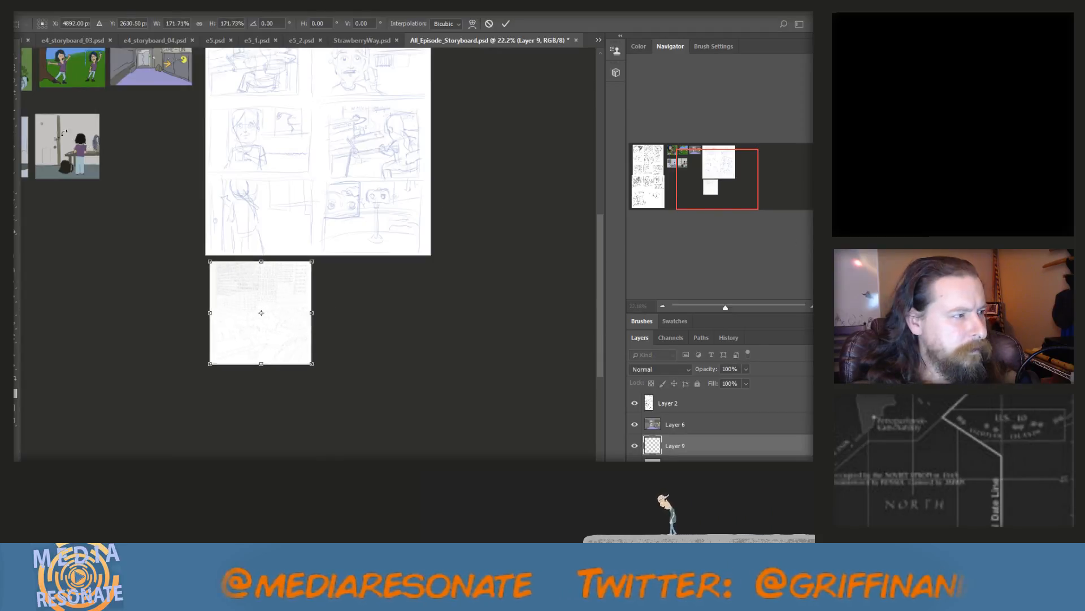
click(13, 55)
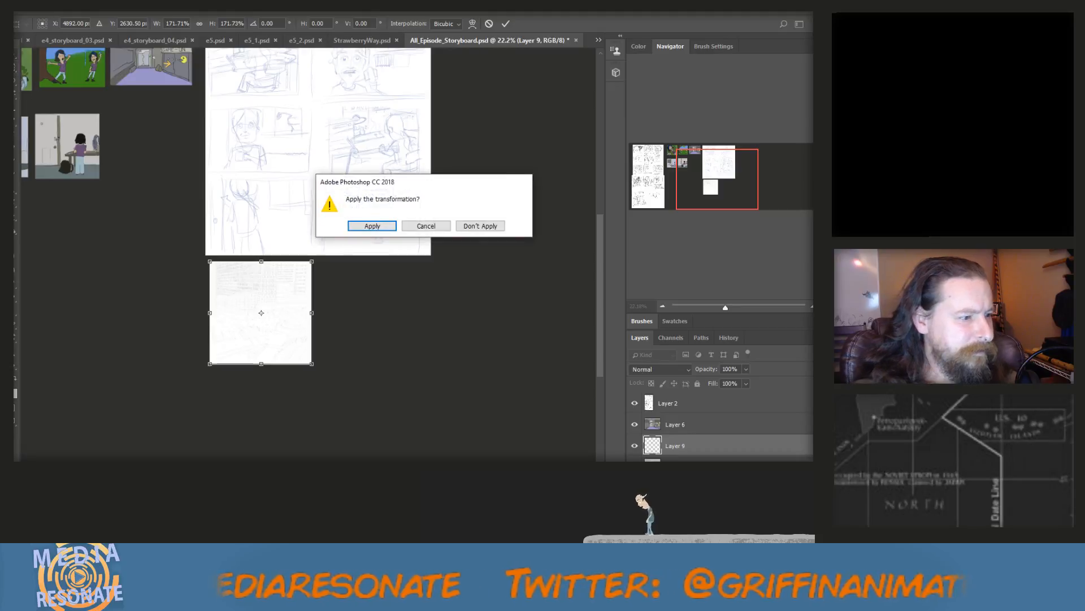
click(372, 226)
scroll(319, 220, up, 1)
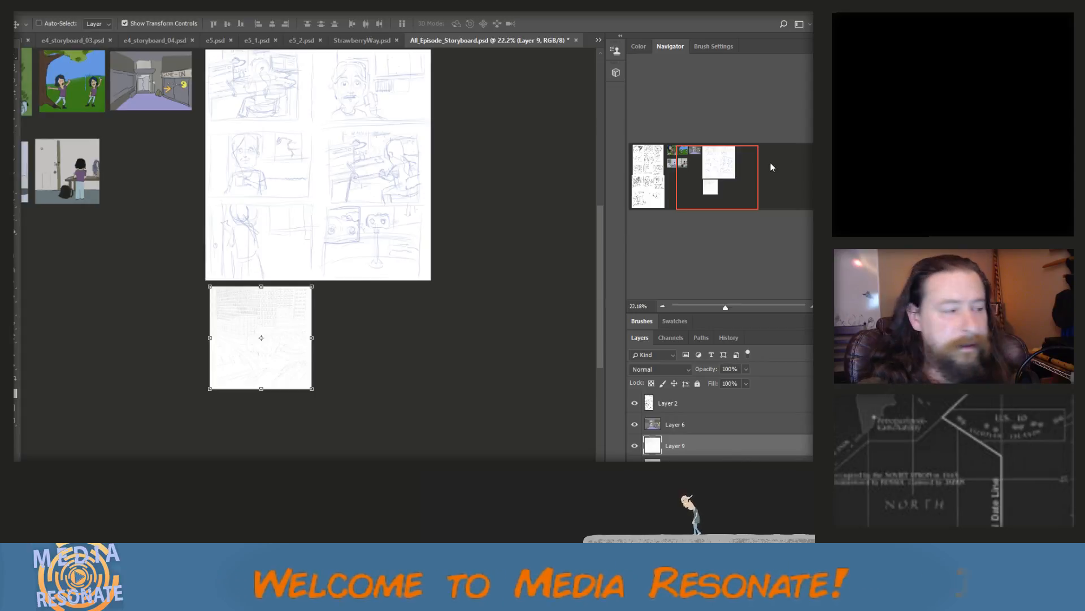
Take another screen snip, paste the wide sketch beside the faint one and scale it to 211.80%
scroll(390, 160, up, 2)
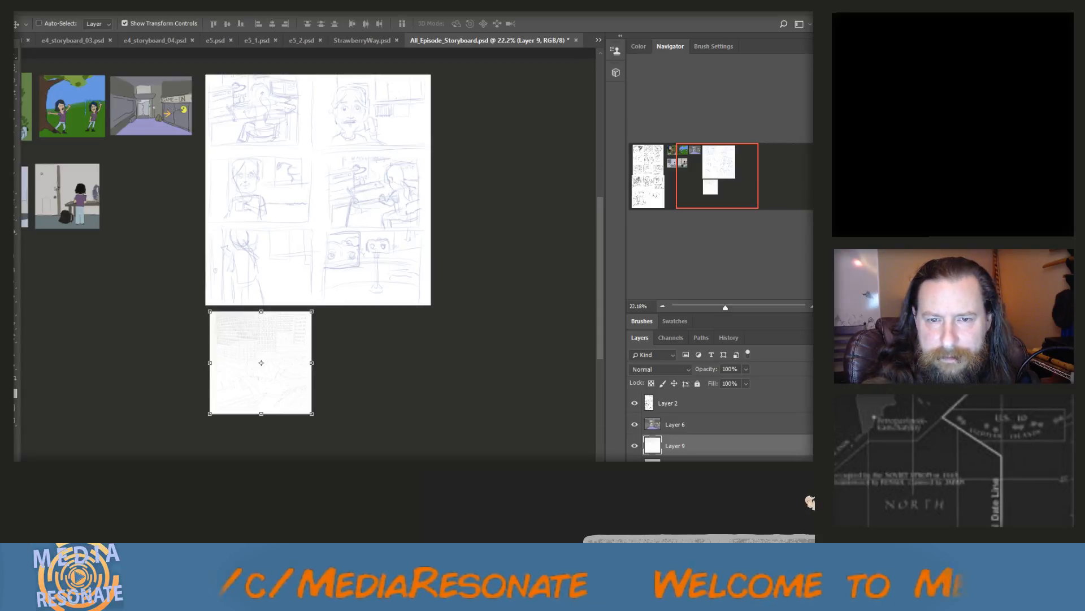
key(ctrl+n)
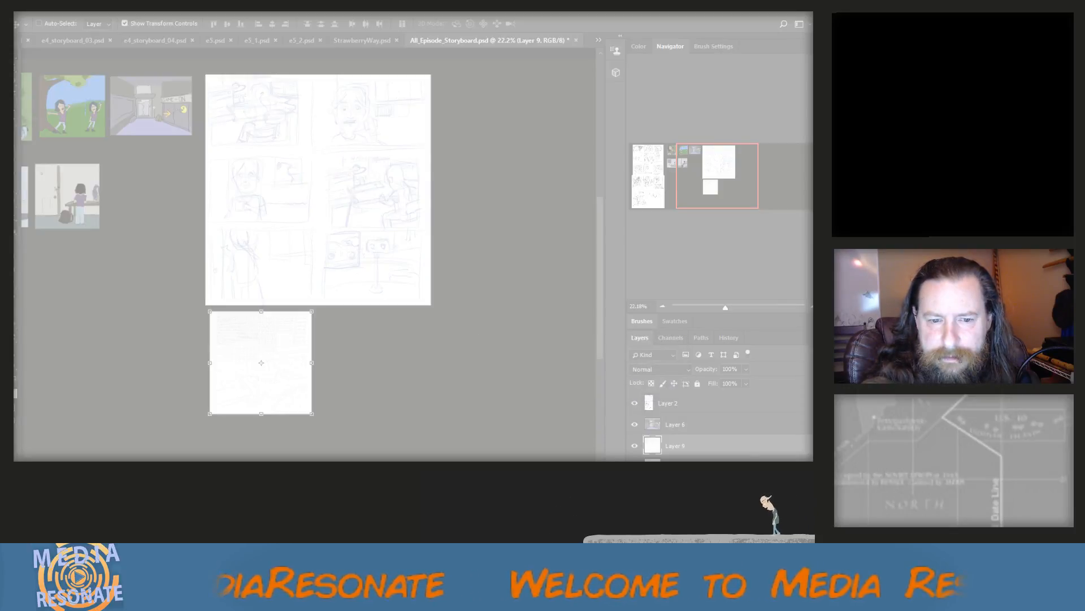
key(Escape)
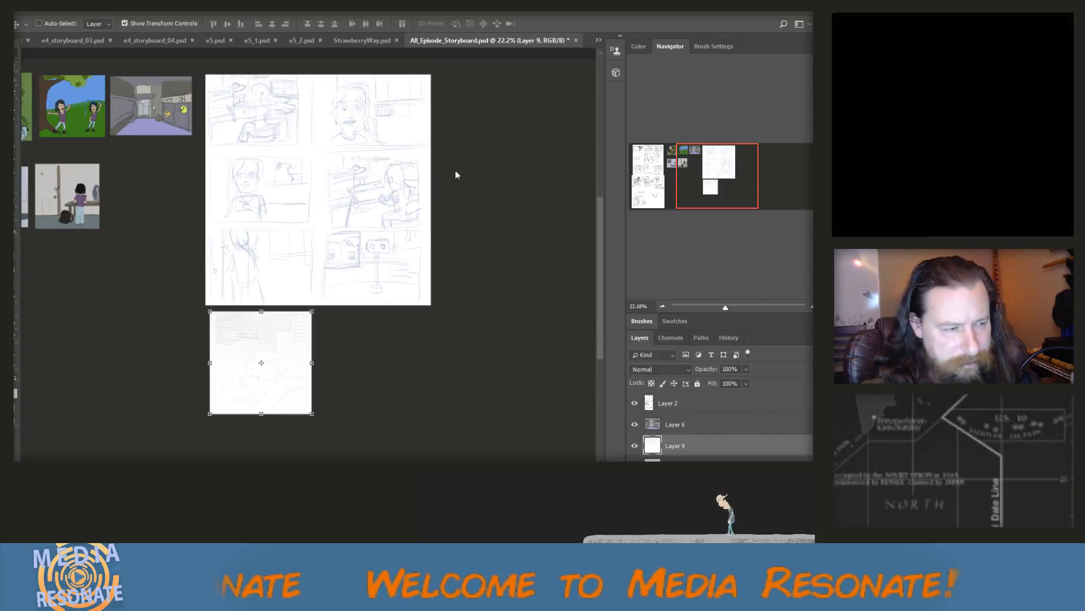
key(ctrl+v)
drag(310, 277, 442, 422)
key(ctrl+t)
scroll(427, 417, down, 2)
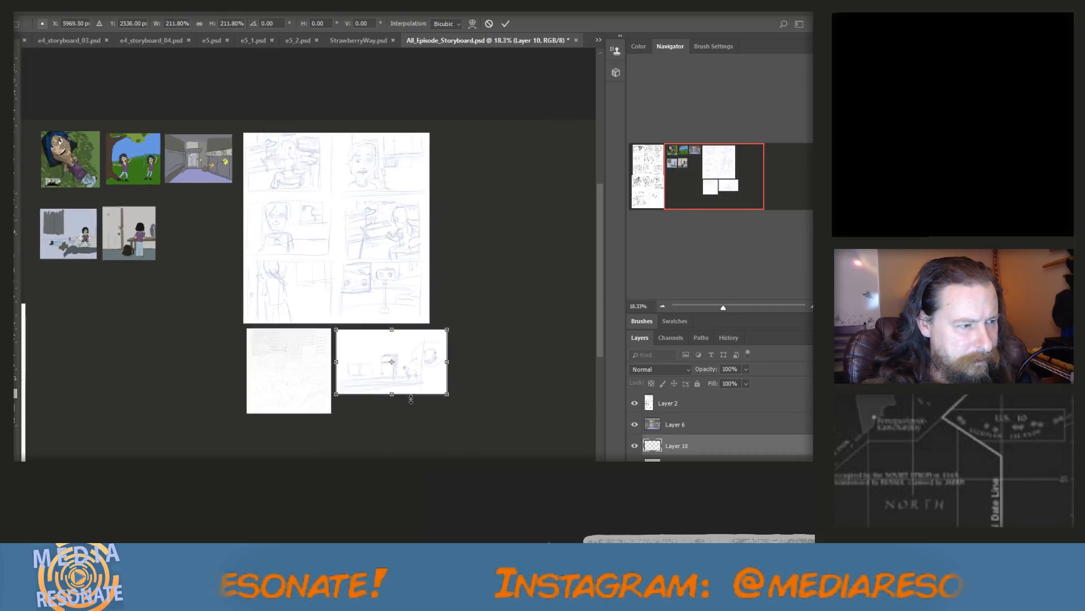
scroll(402, 389, down, 1)
drag(413, 368, 410, 367)
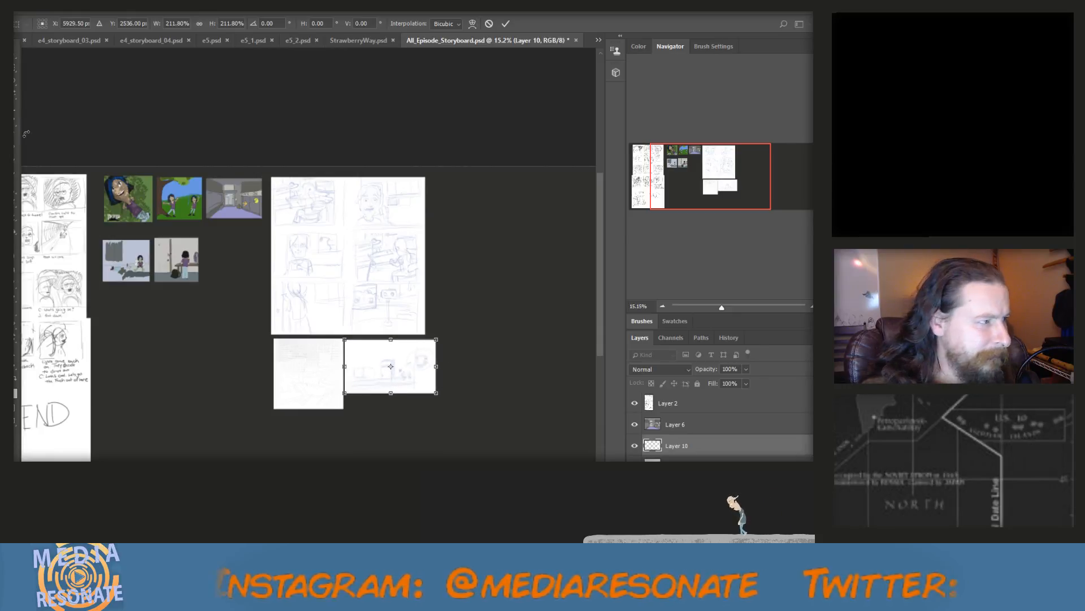
click(16, 56)
click(365, 233)
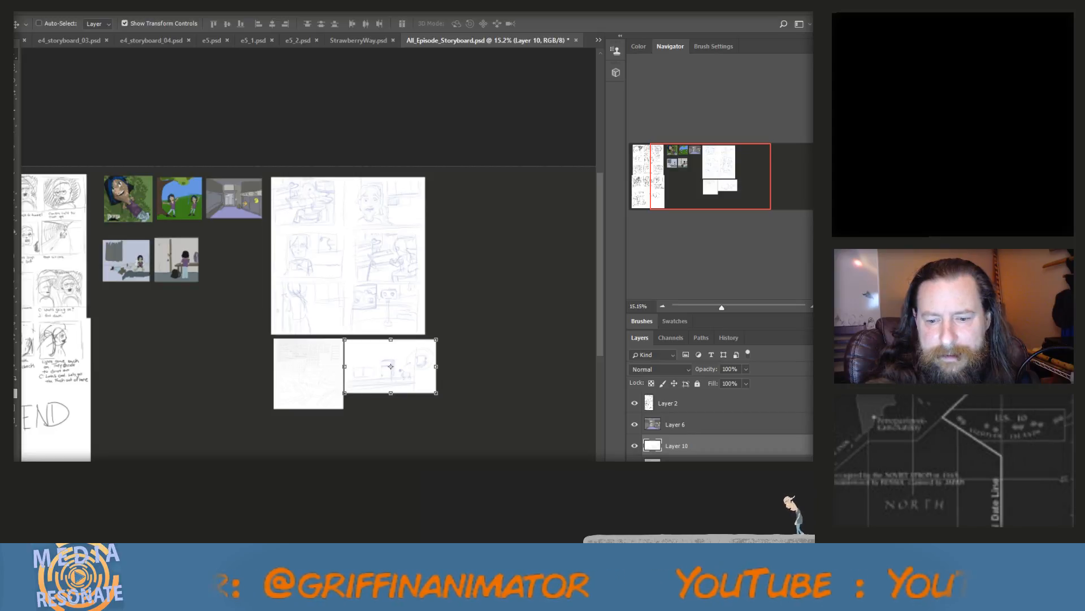
Paste the next snipped multi-panel sketch below the wide sketch and scale it to about 223.7%
click(492, 366)
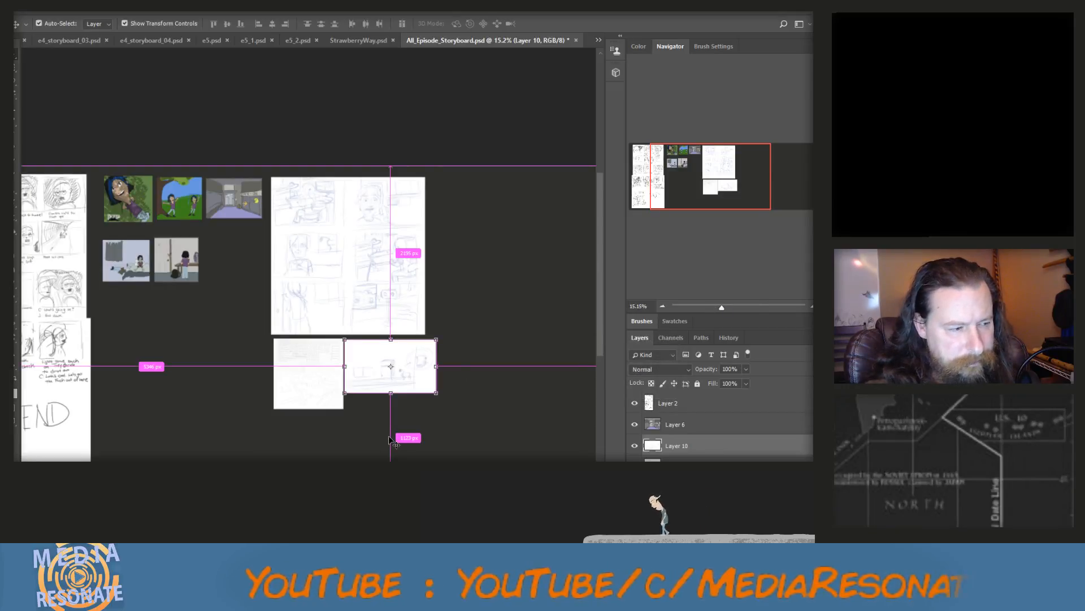
key(ctrl+v)
drag(331, 332, 433, 447)
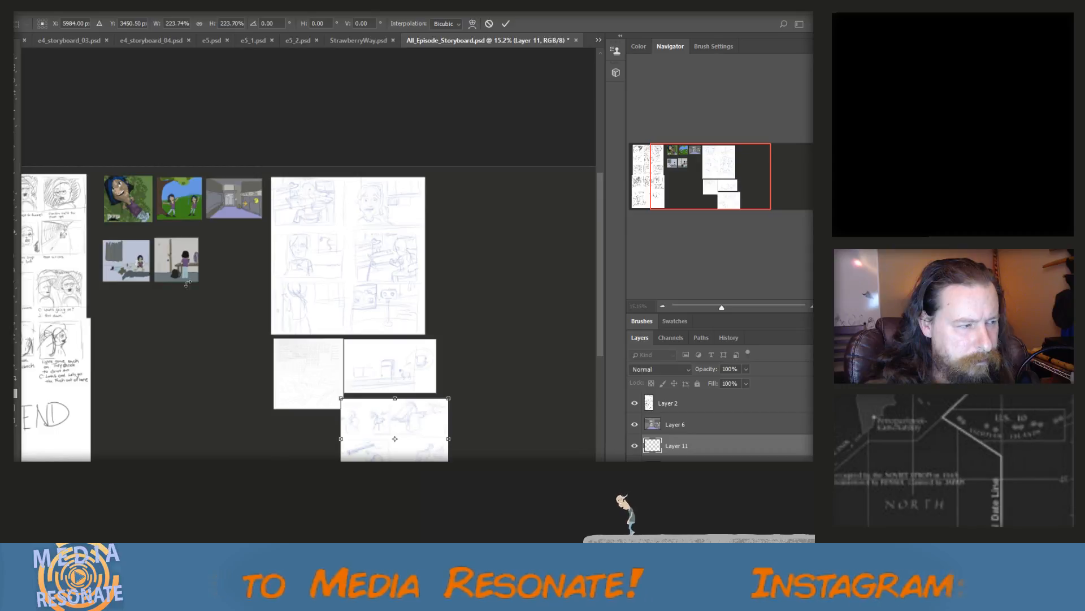
click(16, 57)
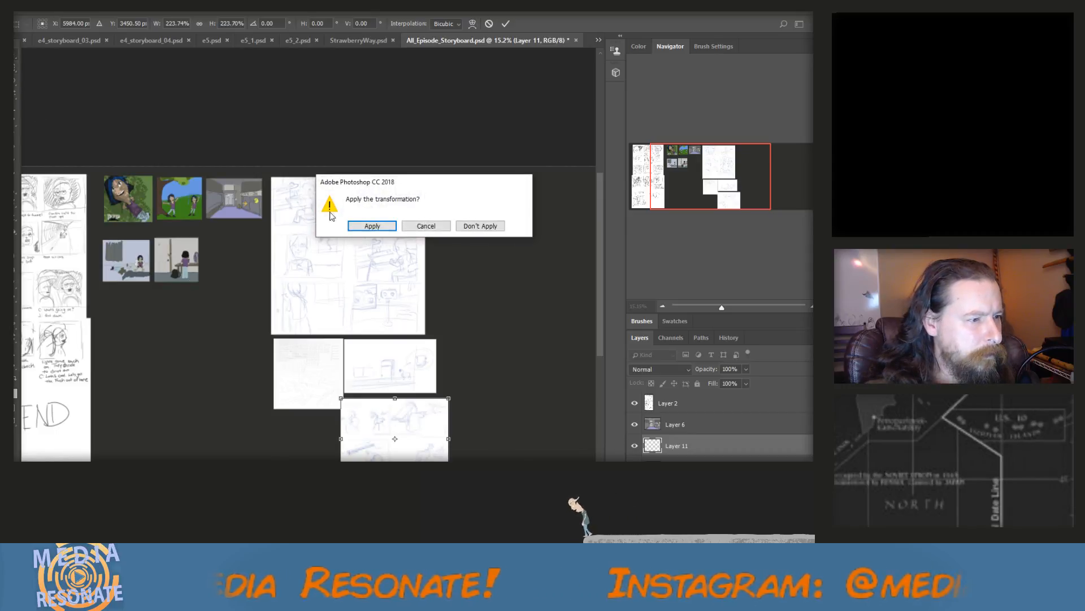
click(374, 227)
Select the layer of the six-panel sketch page and scale it down to 79.58%
click(677, 488)
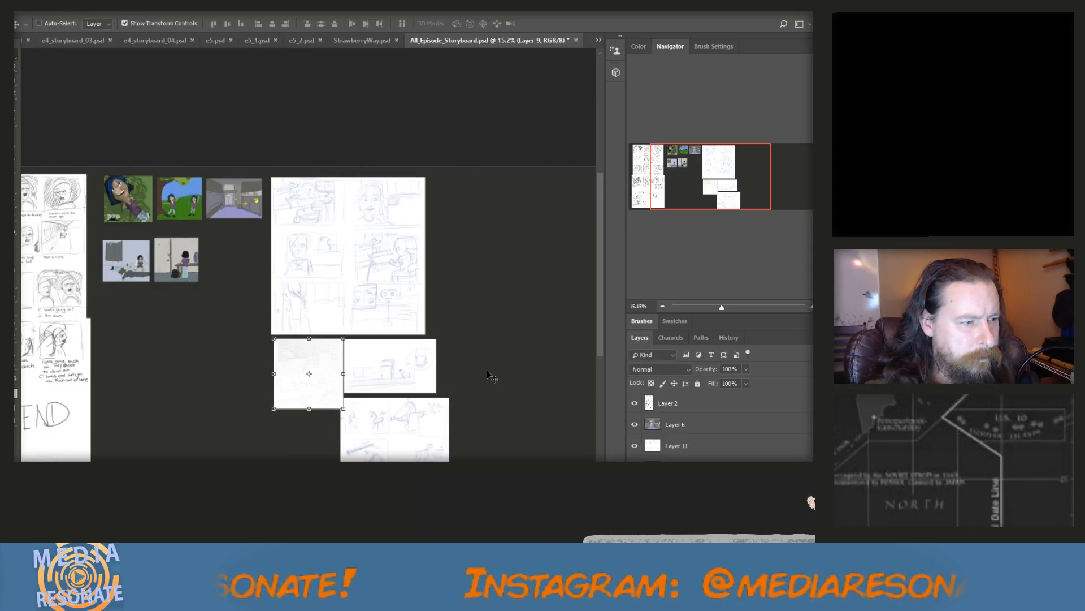
key(alt+bracketleft)
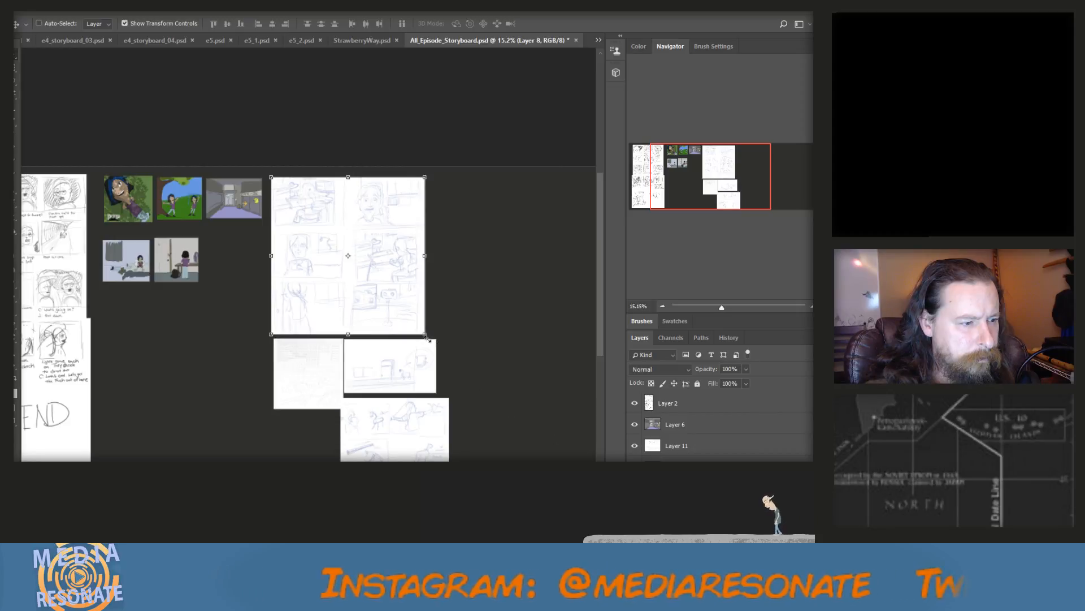
drag(427, 337, 389, 270)
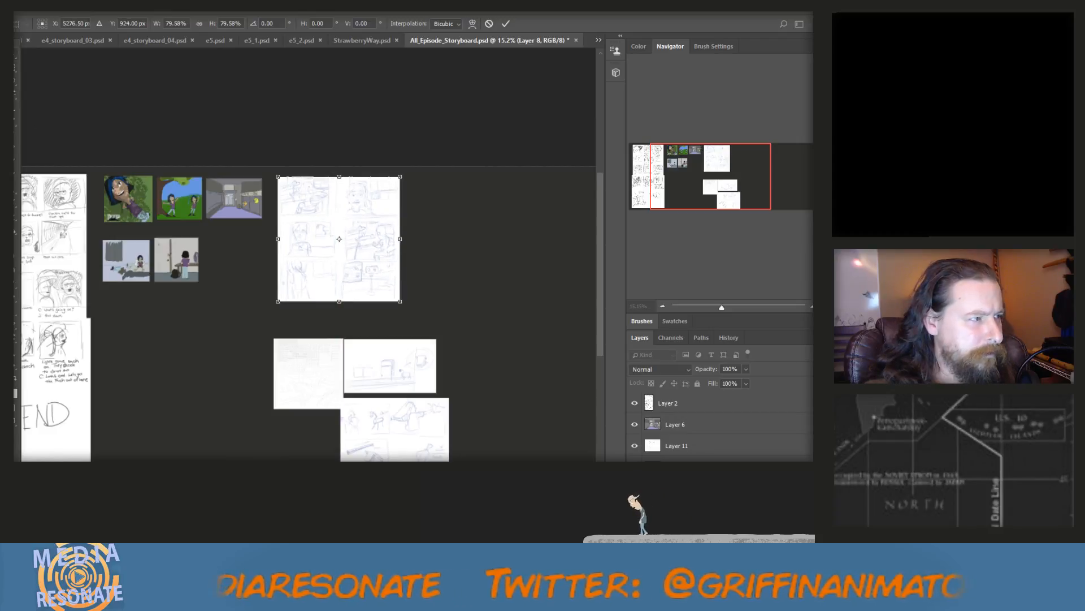
click(14, 55)
click(368, 224)
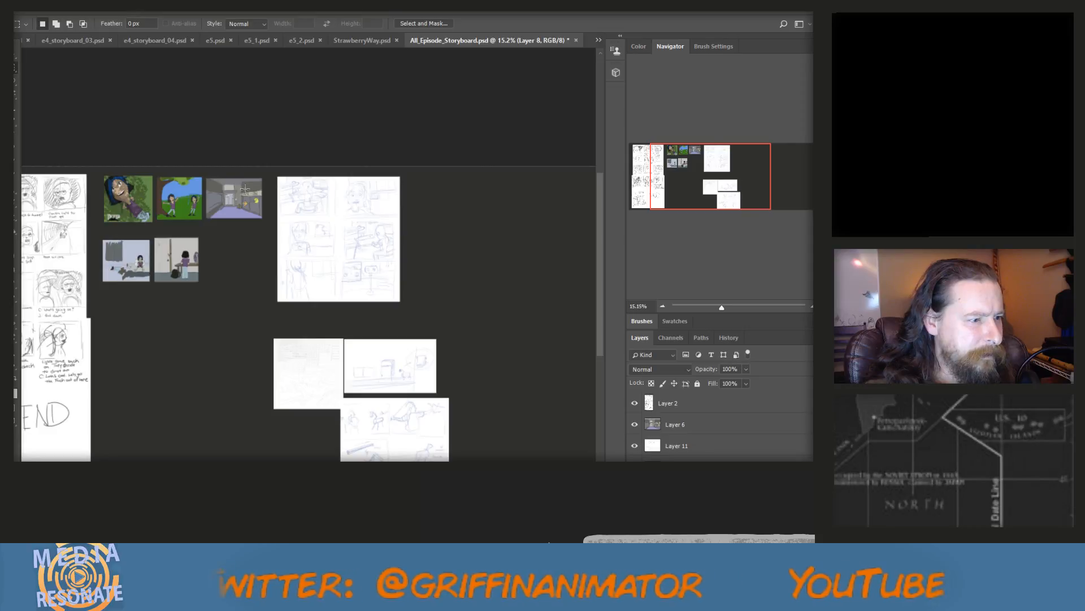
Cut the middle-left panel out of the six-panel page and place it at the right end of the page's top row
drag(275, 219, 341, 259)
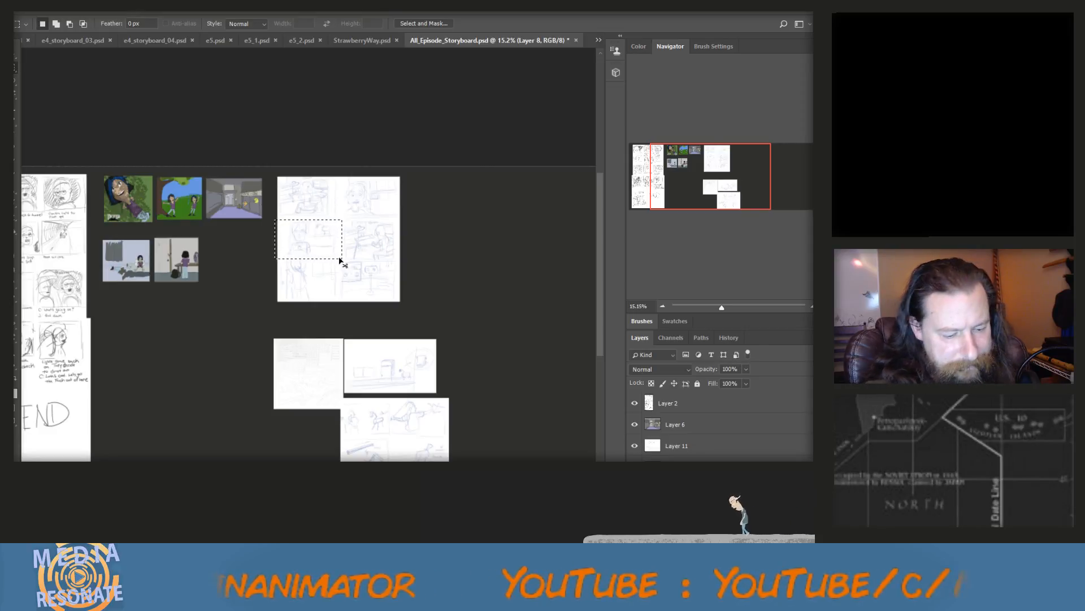
key(ctrl+x)
key(ctrl+v)
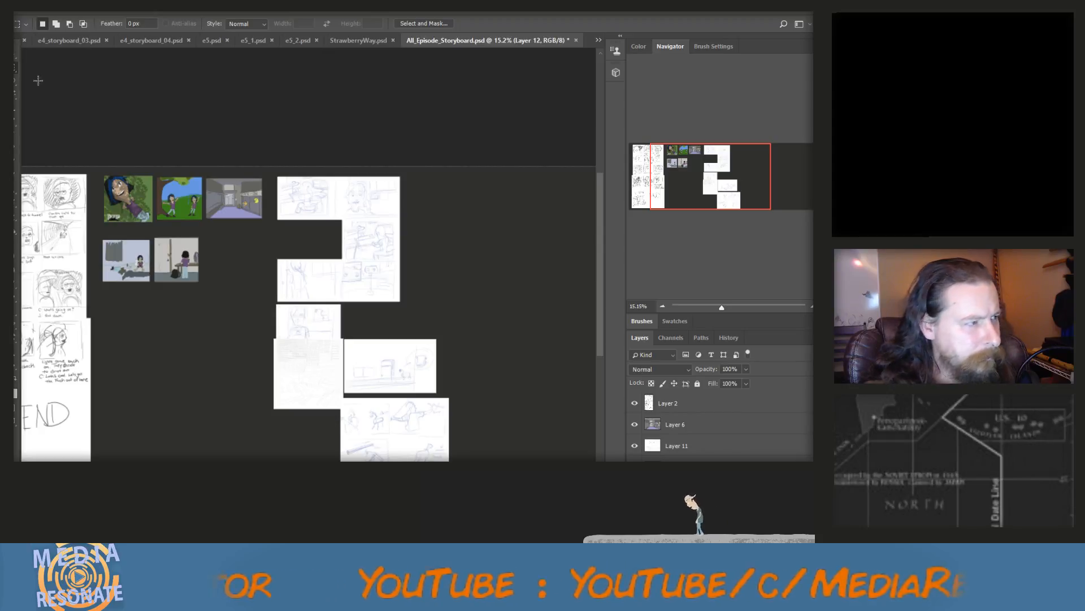
key(v)
drag(336, 330, 460, 202)
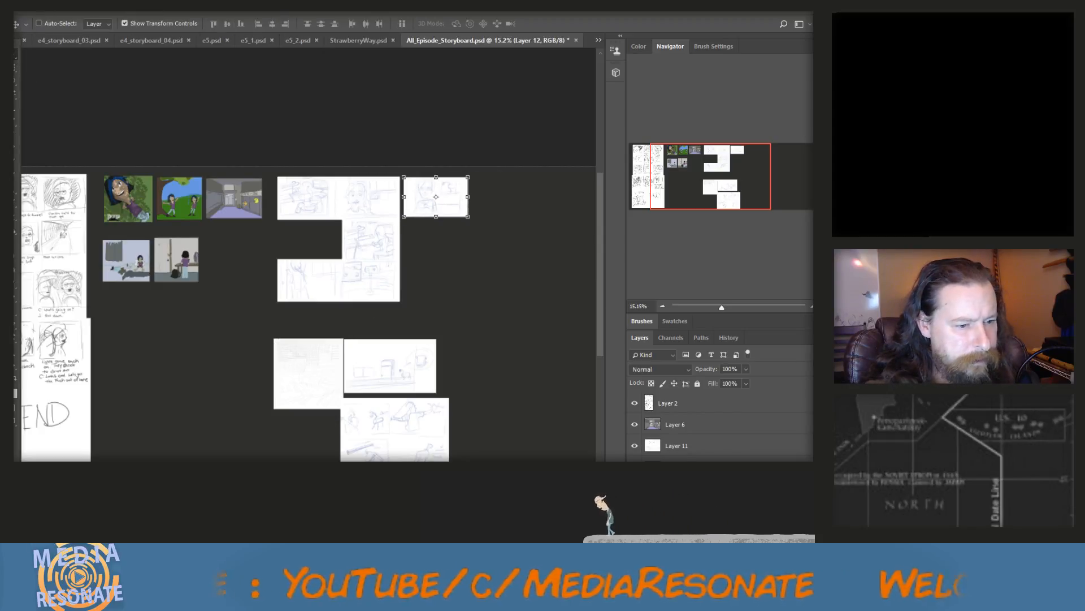
Cut the remaining lower three panels from the six-panel page layer and place them as a separate piece below the top row
click(677, 509)
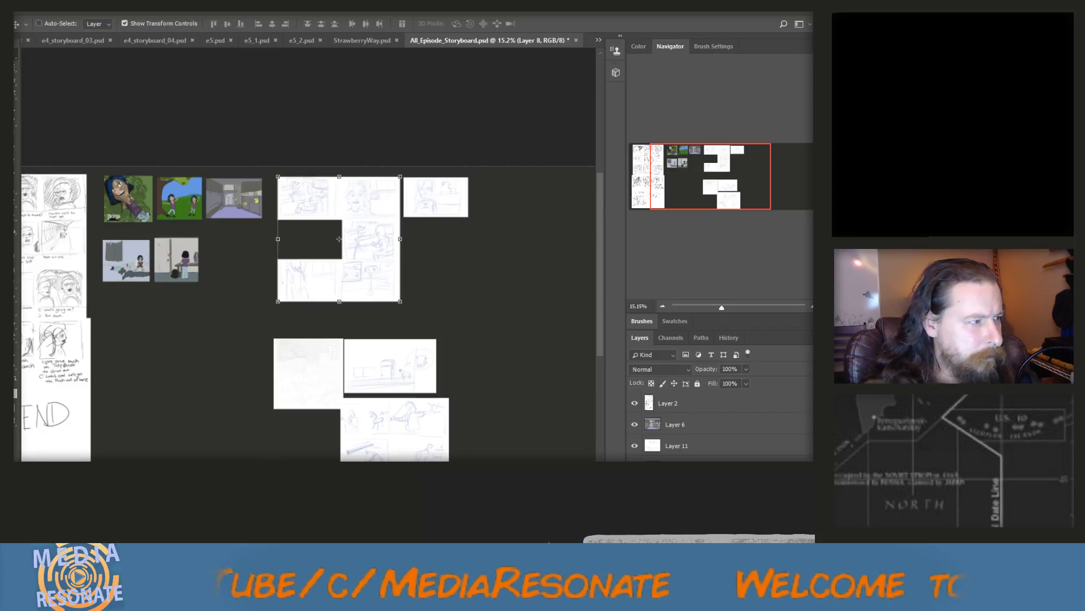
key(m)
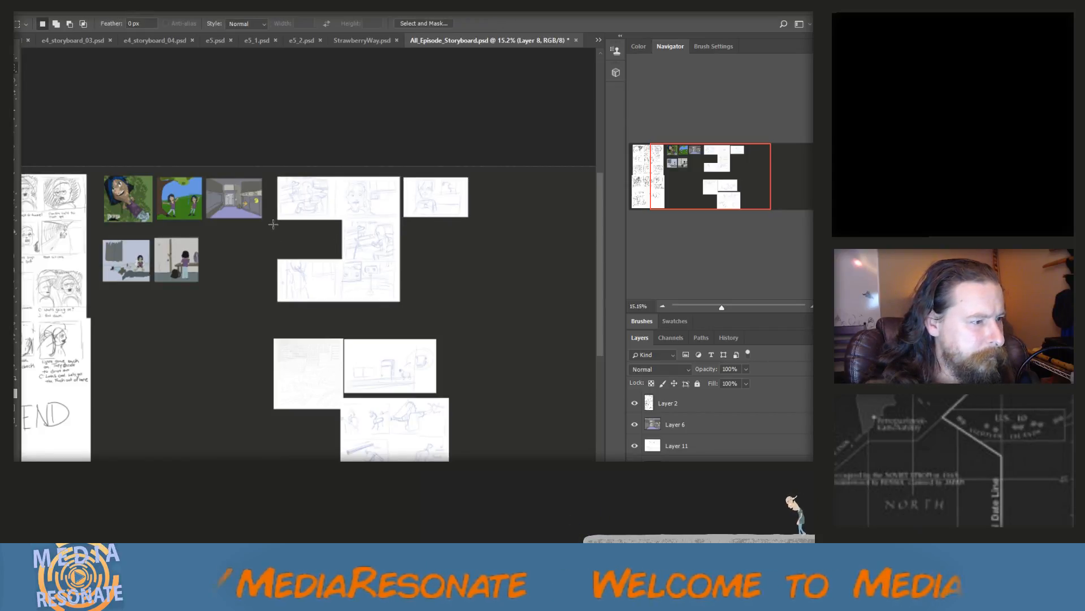
drag(277, 224, 402, 291)
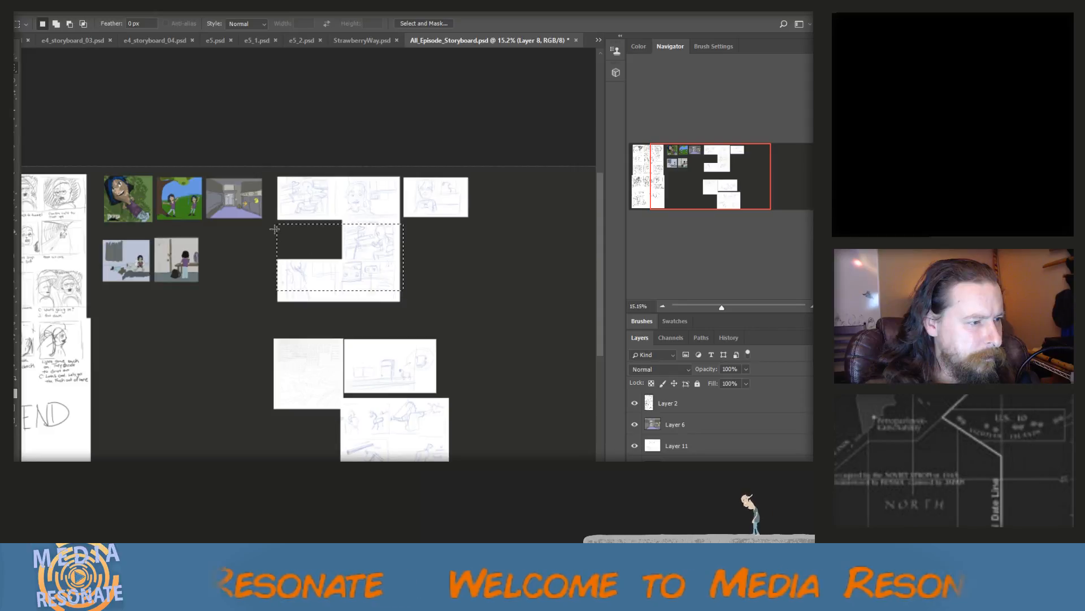
click(274, 229)
drag(275, 220, 400, 305)
key(ctrl+x)
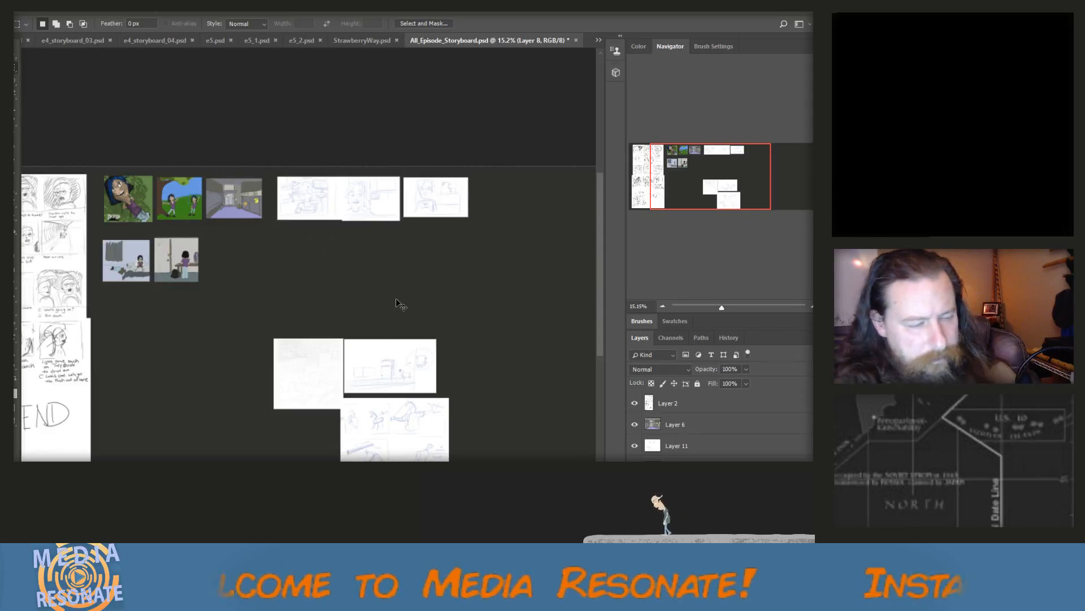
key(ctrl+v)
click(18, 69)
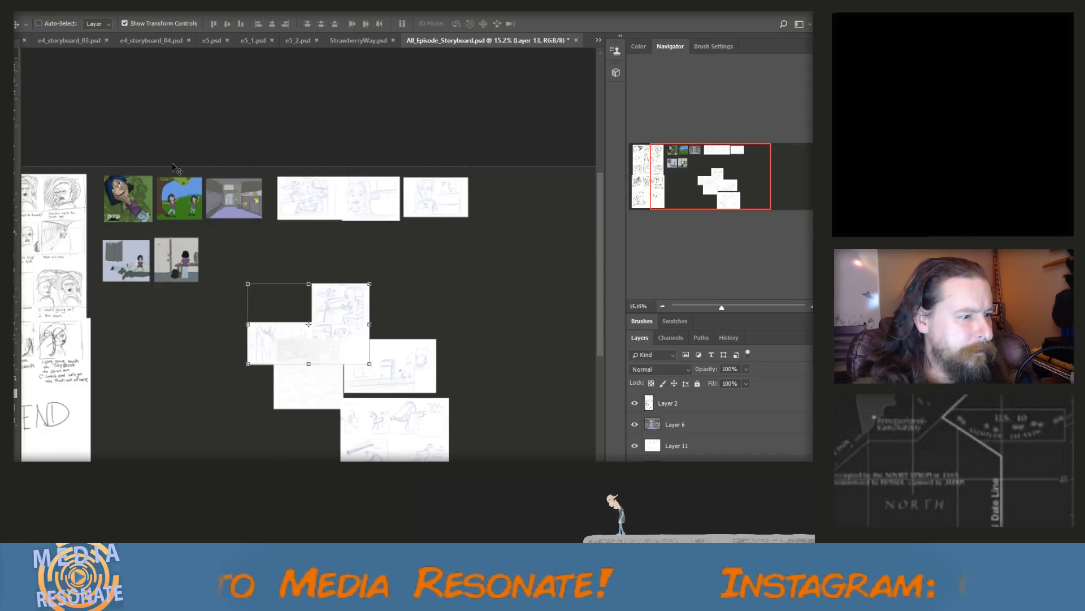
drag(332, 300, 432, 218)
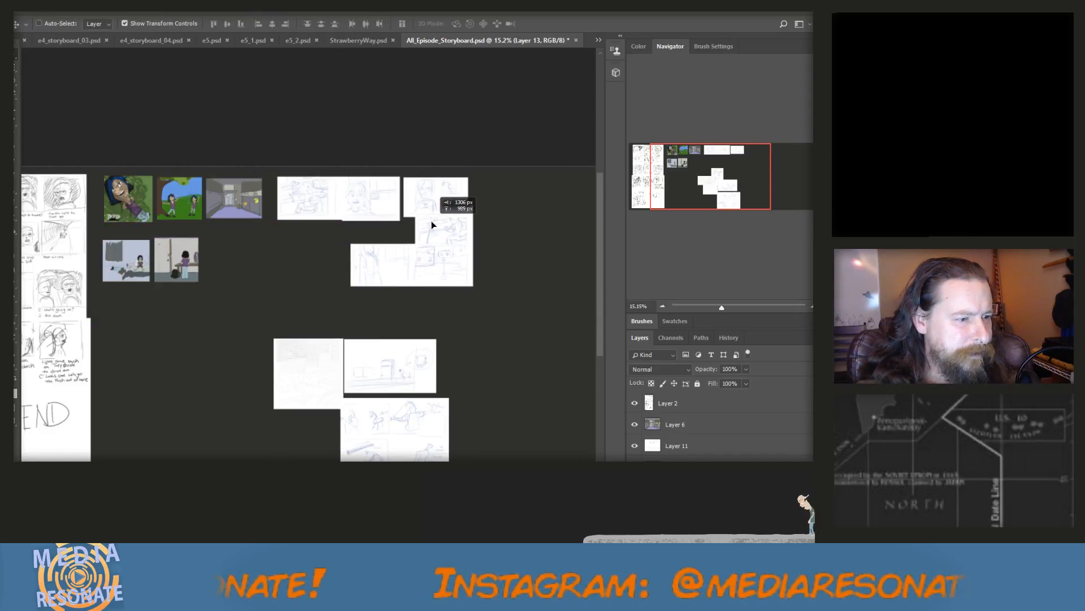
Cut the upper panel off the lower three-panel piece and place it at the left of the second row, beside the other two panels
click(18, 81)
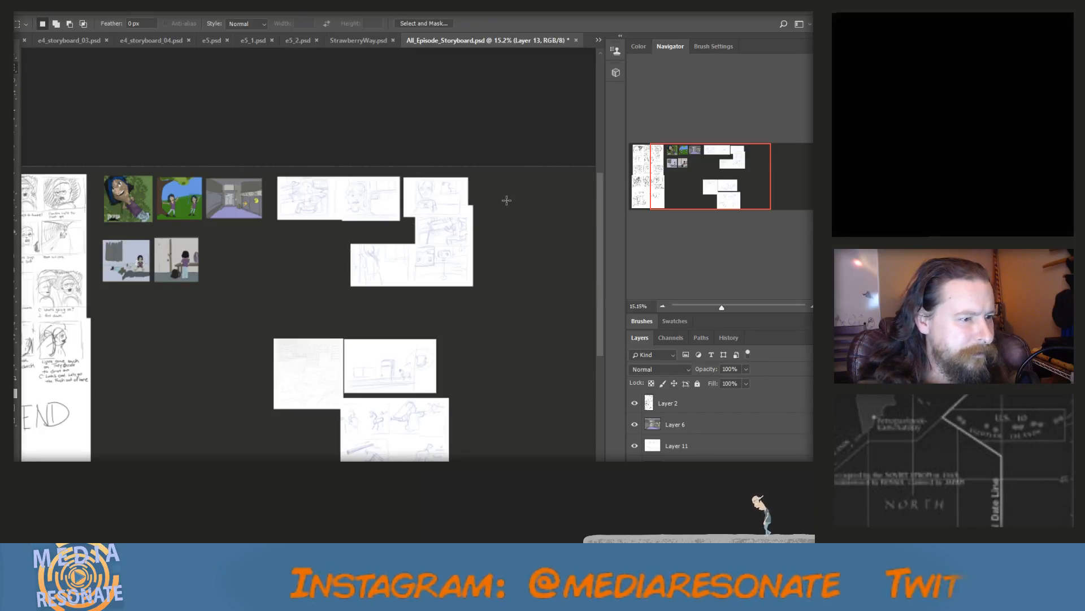
drag(507, 200, 402, 244)
key(ctrl+x)
key(ctrl+v)
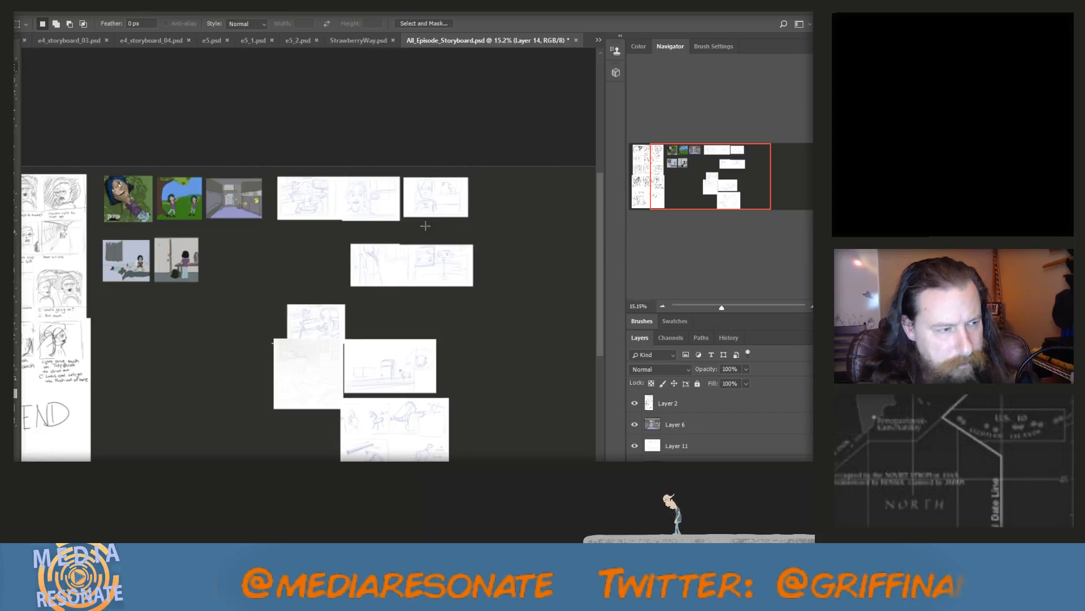
click(15, 55)
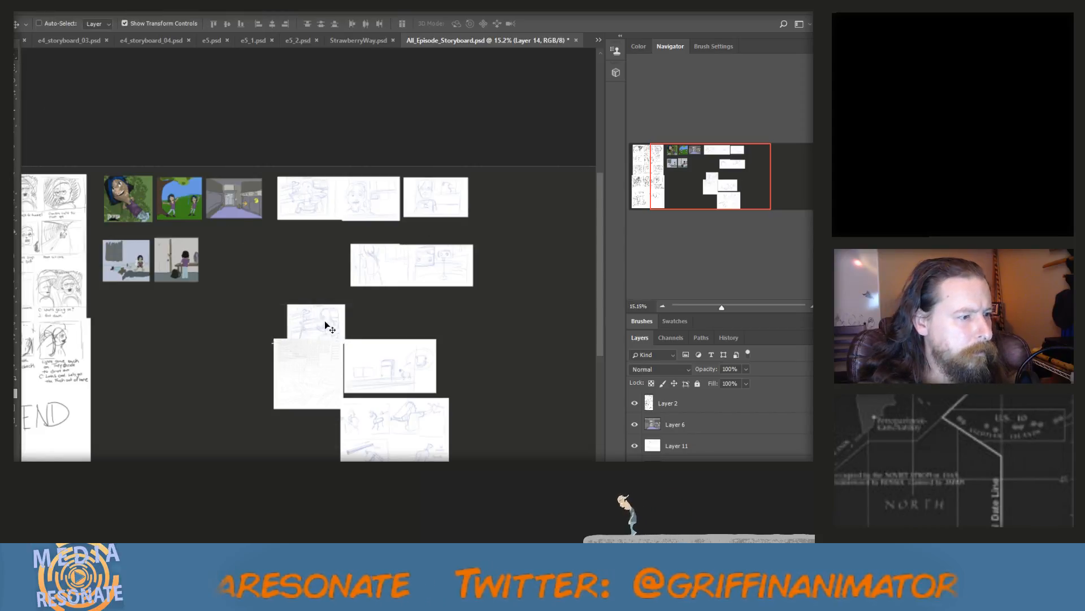
drag(324, 320, 380, 263)
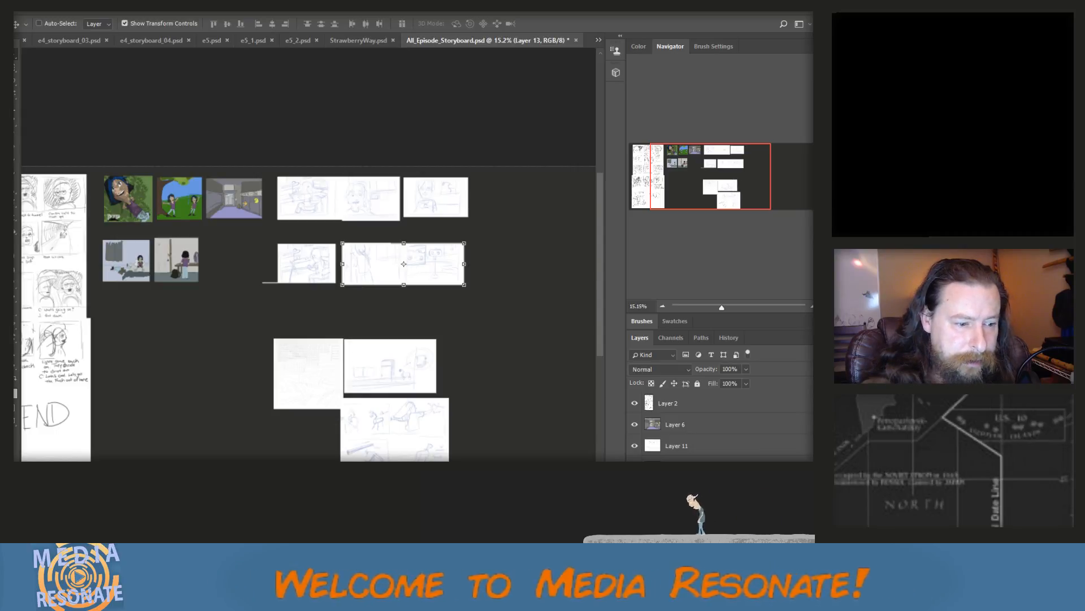
Select all layers of the sketch pieces in the top two sketch rows and merge them into one layer
click(634, 467)
click(635, 467)
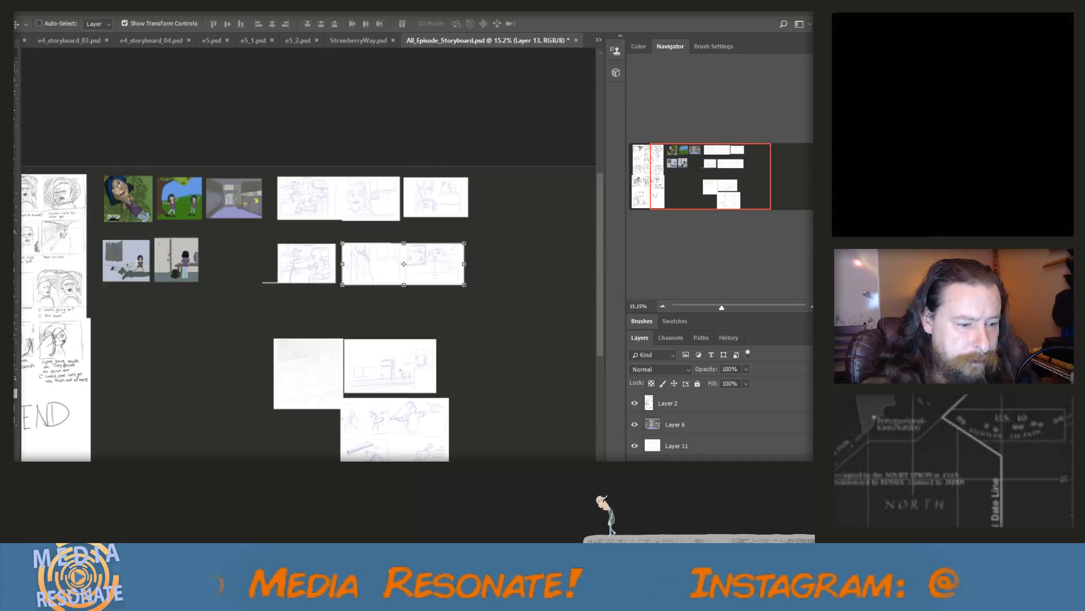
shift+click(677, 509)
scroll(718, 424, down, 1)
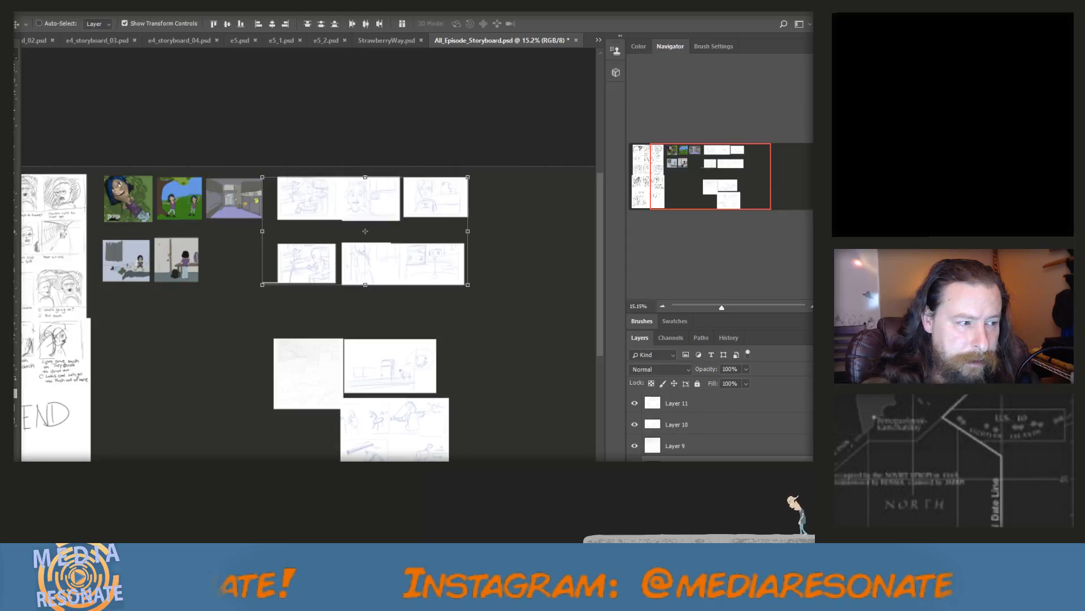
key(ctrl+e)
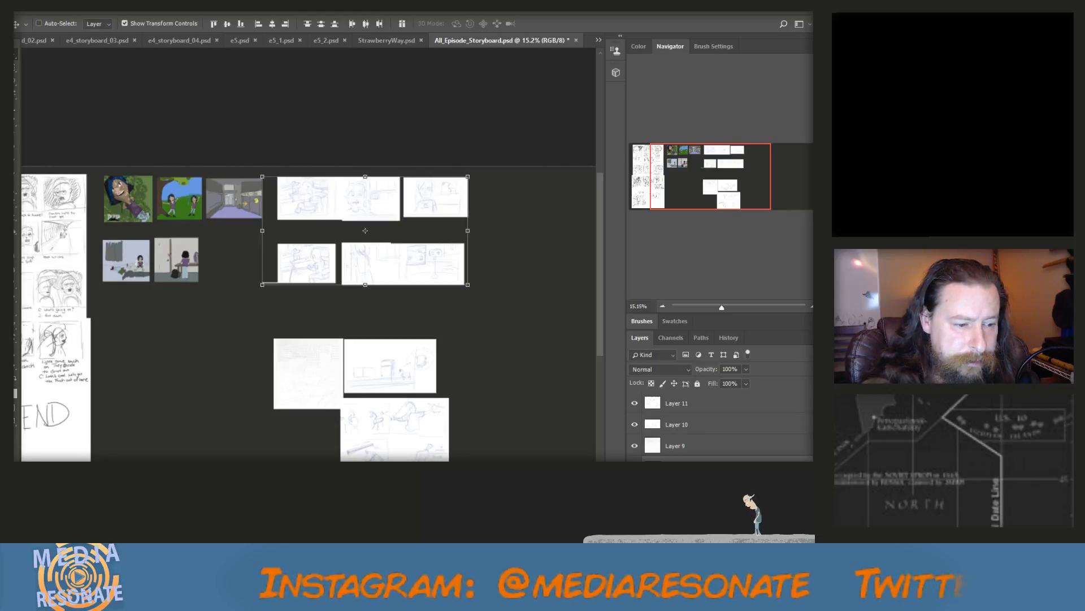
right_click(684, 459)
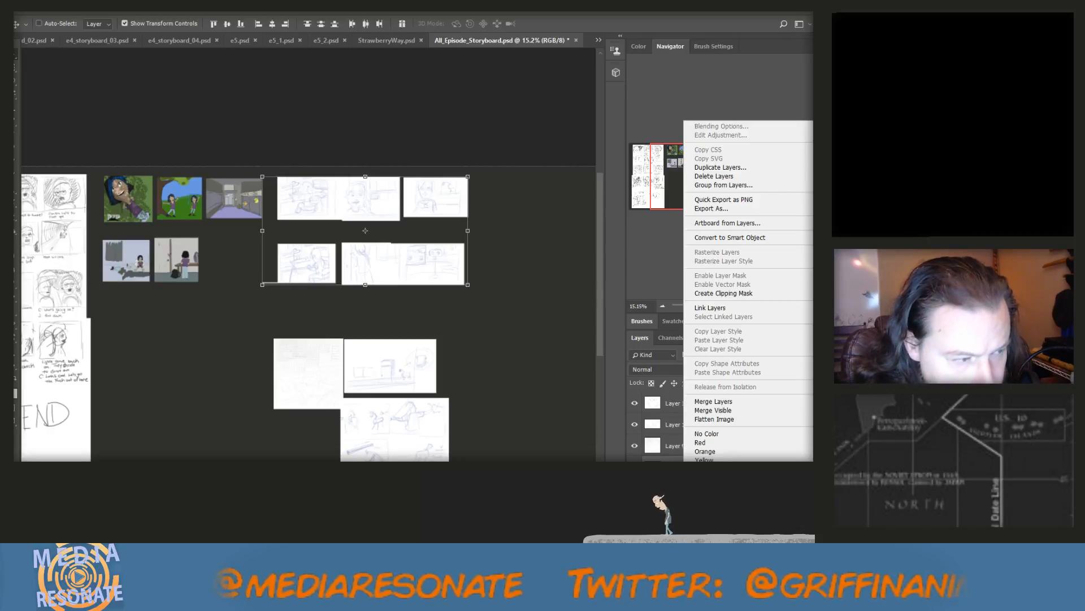
key(Escape)
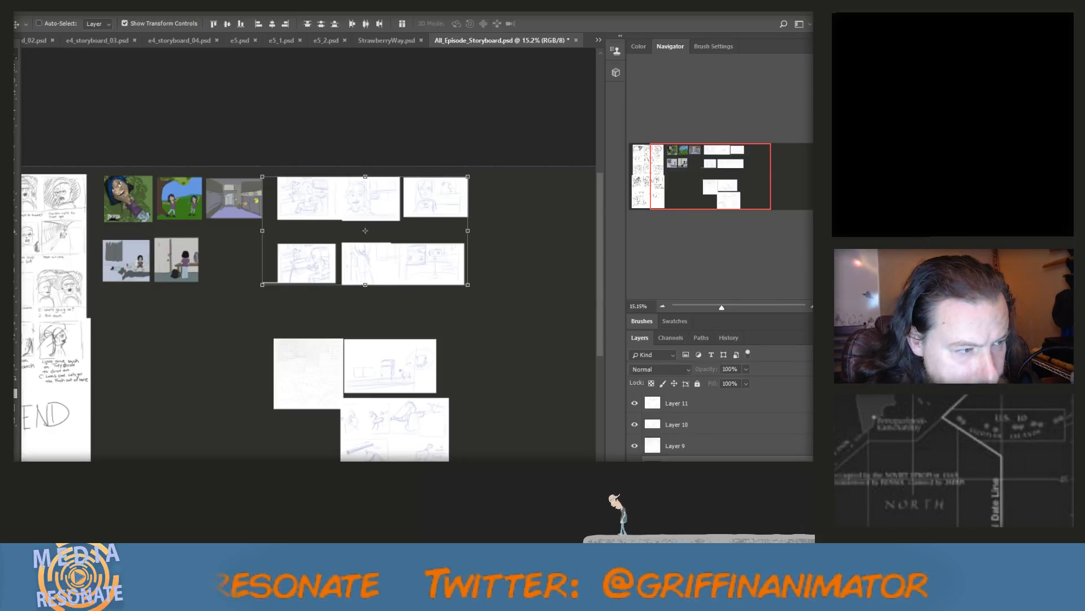
right_click(694, 405)
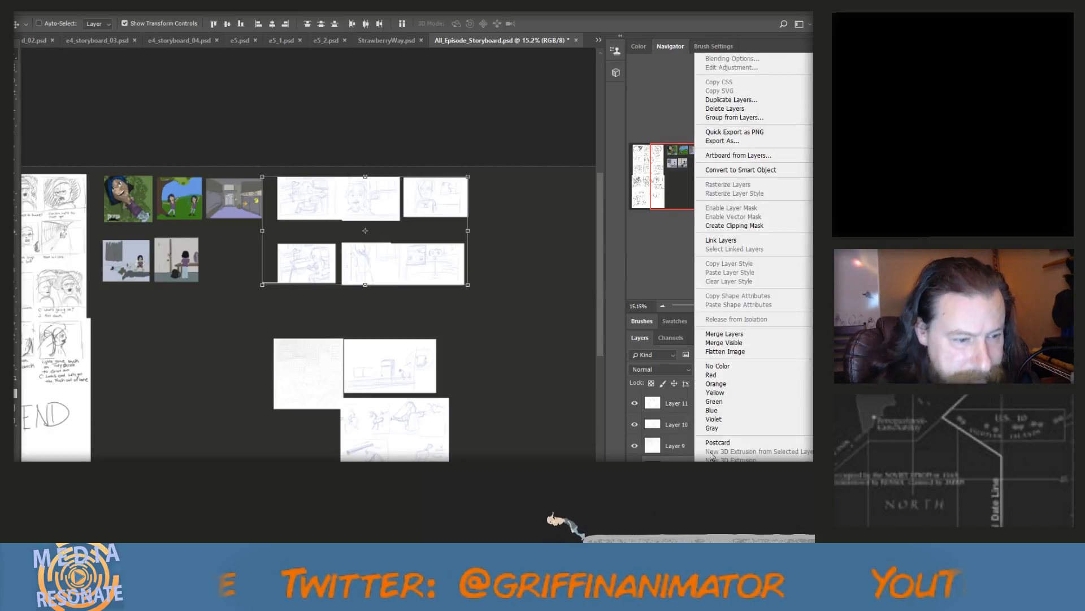
click(739, 335)
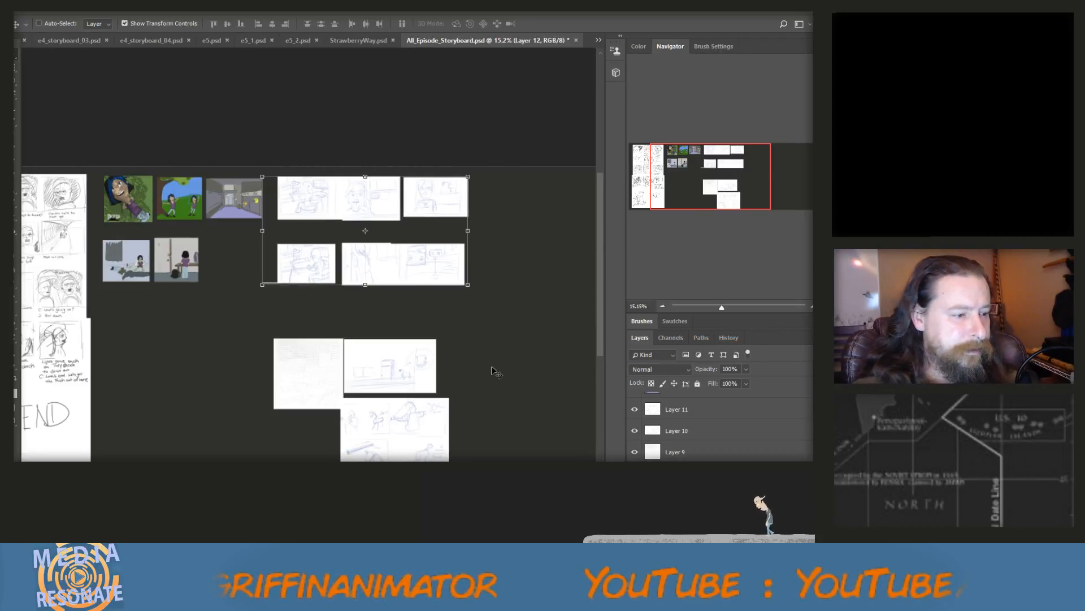
Move the faint square sketch and the wide room sketch beside it up, directly below the second sketch row
click(680, 453)
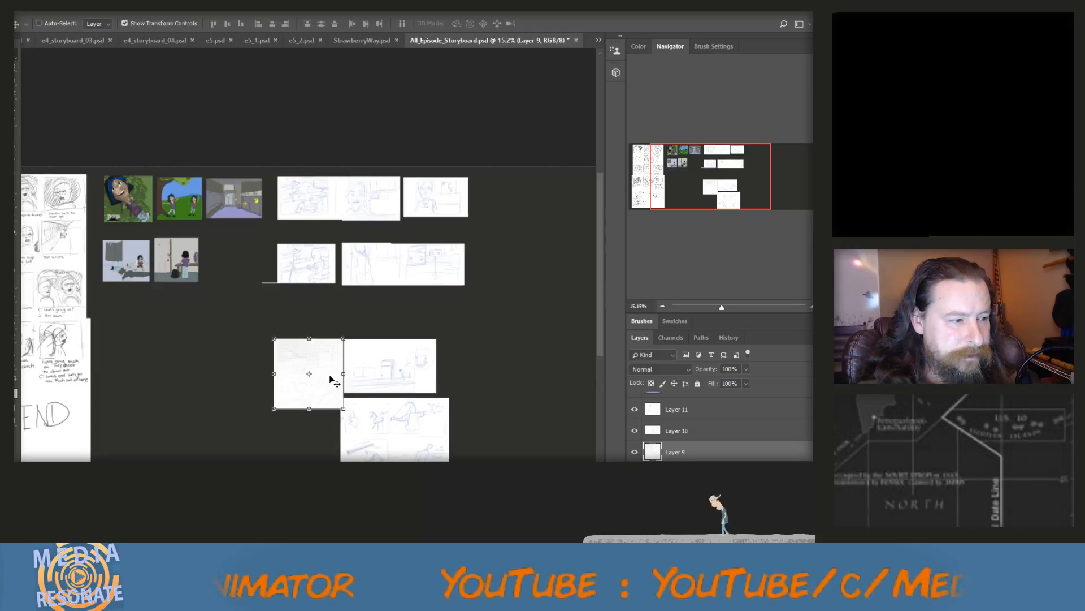
drag(330, 379, 327, 330)
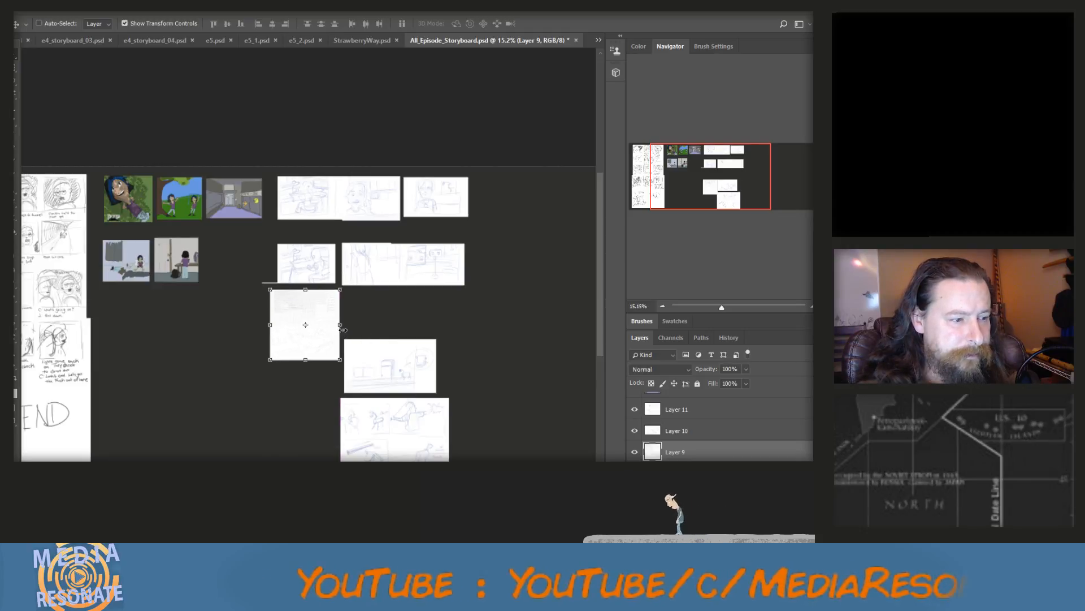
ctrl+click(425, 385)
mouse_move(424, 382)
mouse_down()
mouse_move(416, 344)
mouse_move(426, 333)
mouse_up()
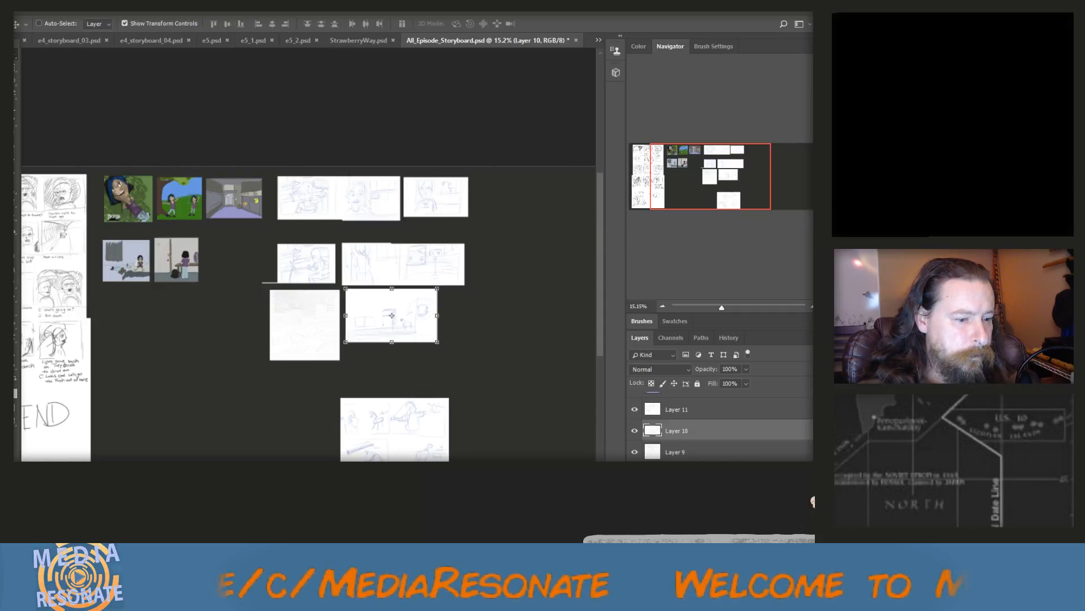
Cut the upper strip off the lowest sketch page, place it below the faint square sketch and scale it up to about 131%
click(674, 410)
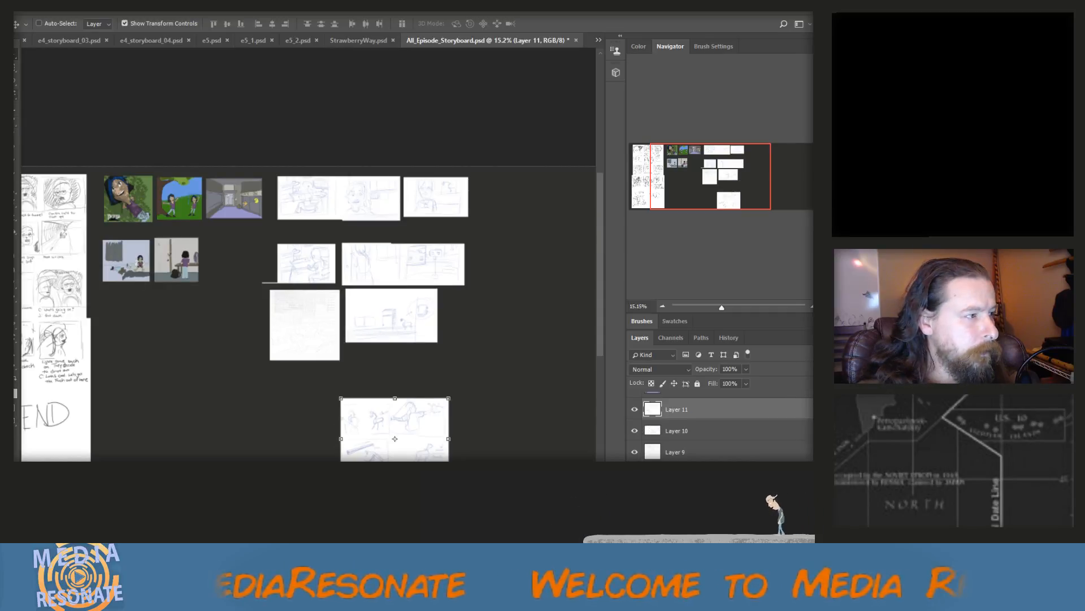
click(15, 71)
mouse_move(327, 388)
mouse_down()
mouse_move(452, 417)
mouse_move(460, 435)
mouse_up()
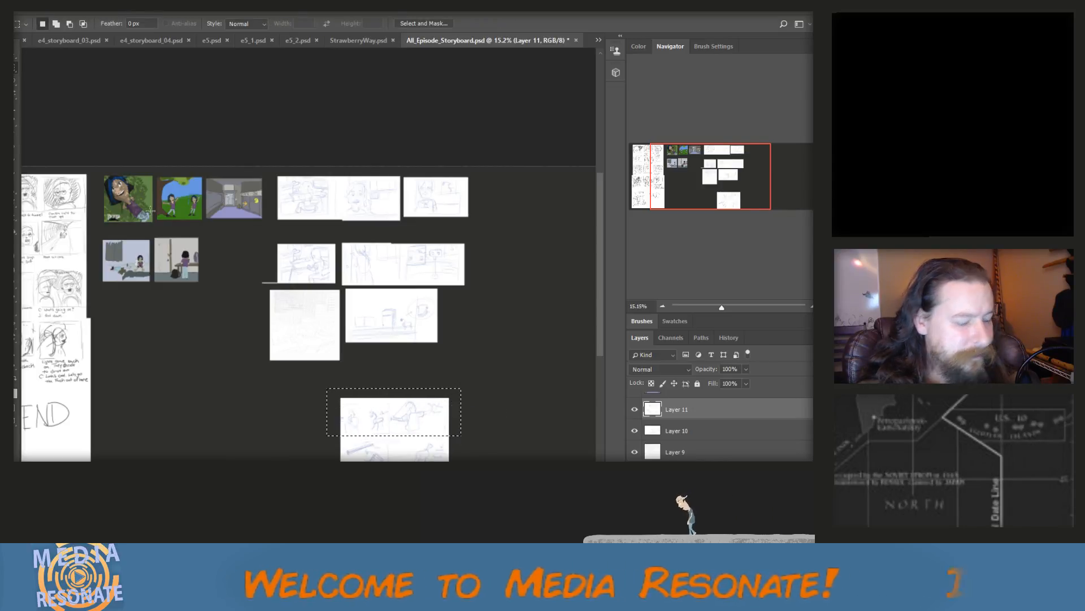
key(ctrl+x)
key(ctrl+v)
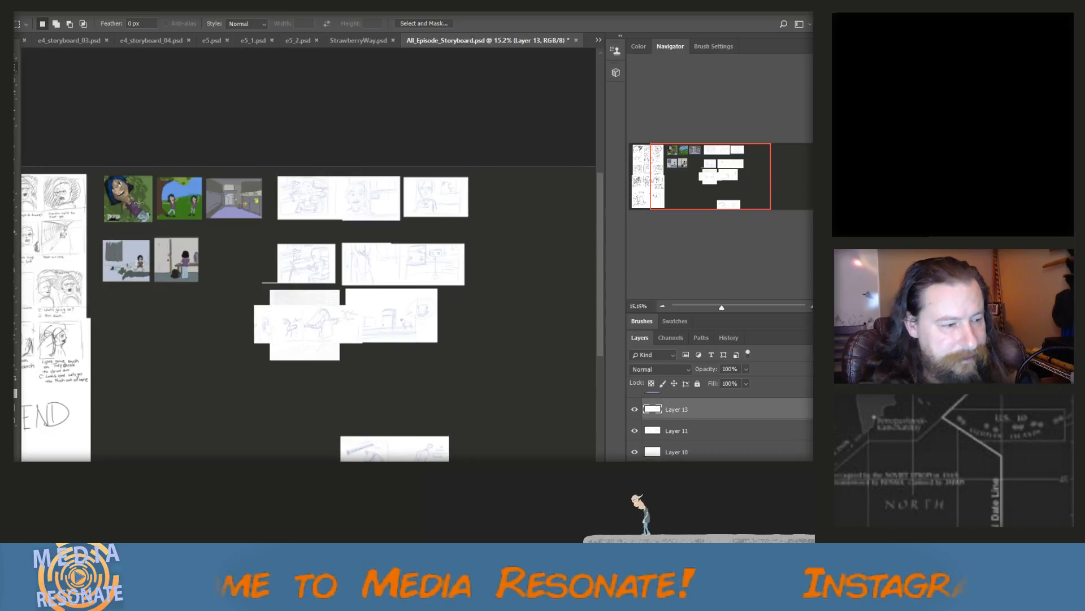
click(14, 58)
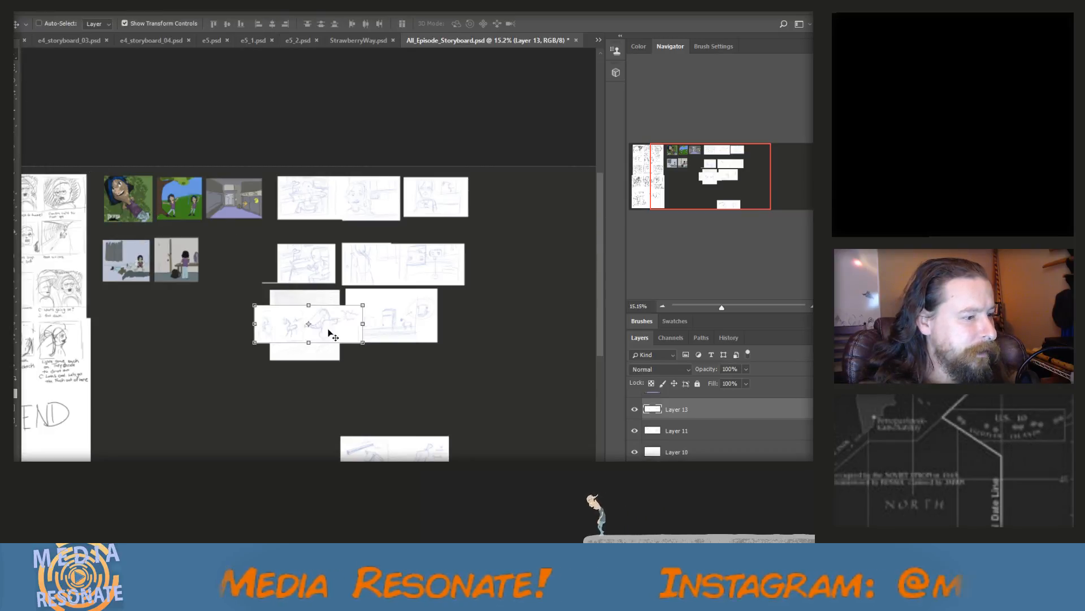
mouse_move(327, 329)
mouse_down()
mouse_move(343, 396)
mouse_move(416, 419)
mouse_up()
click(15, 55)
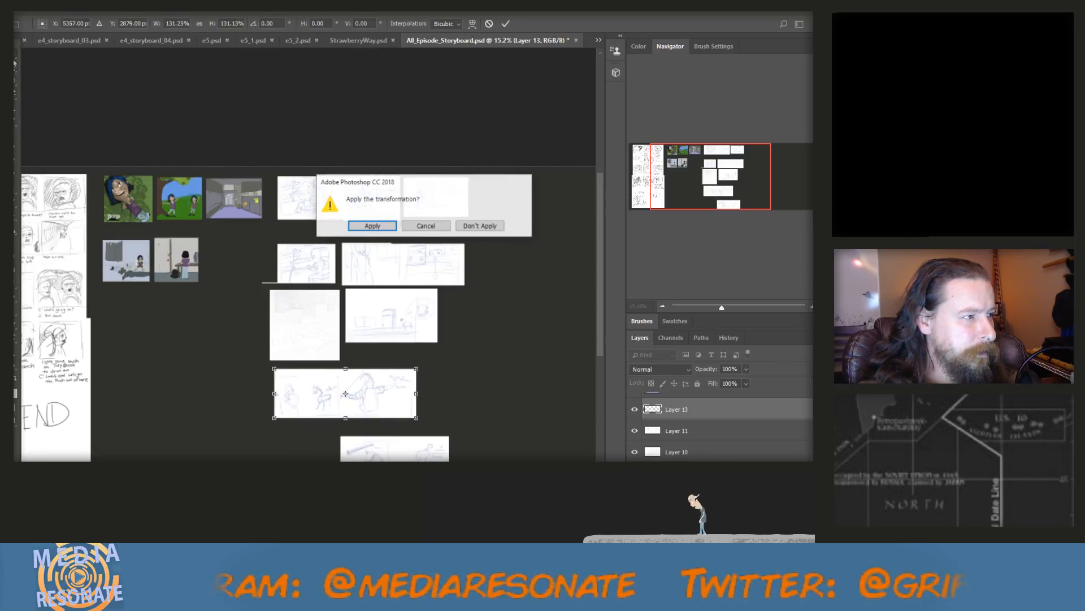
click(372, 226)
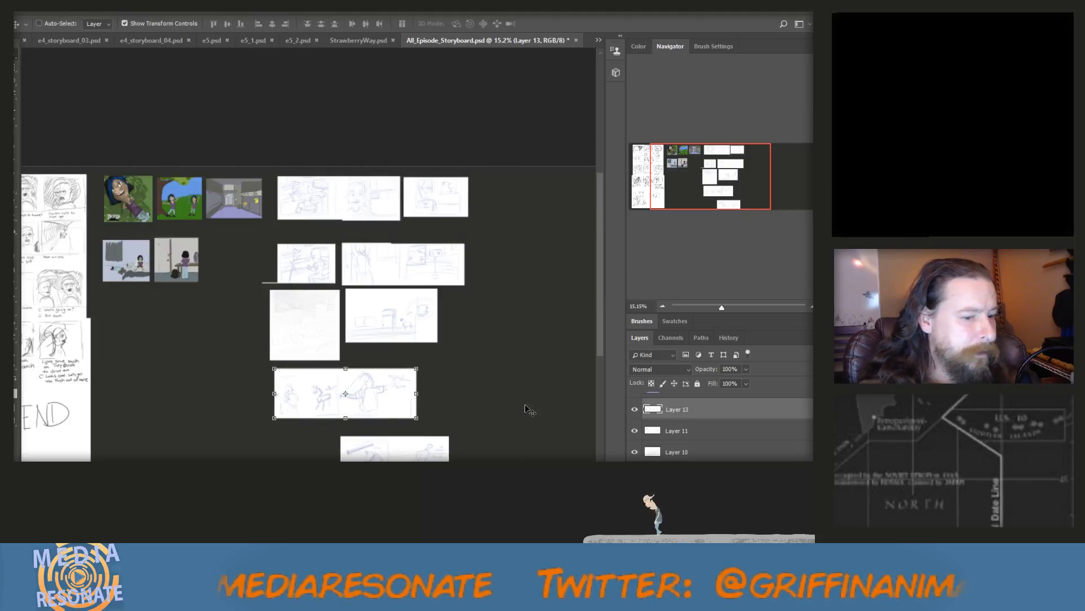
Cut the left panel off the remaining part of the lowest sketch page and place it at the right end of the enlarged strip
click(673, 434)
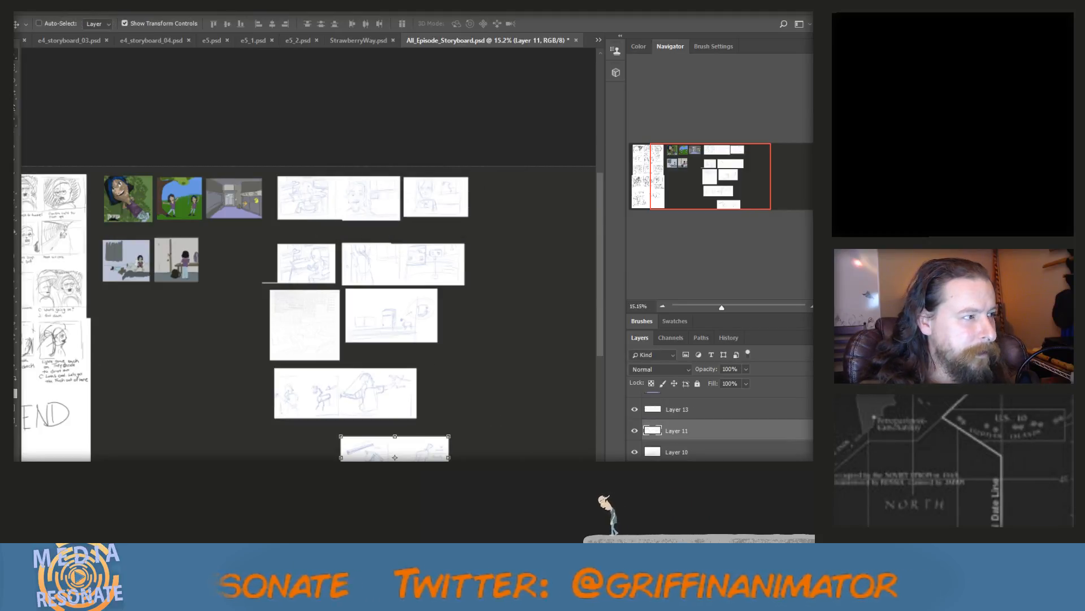
key(m)
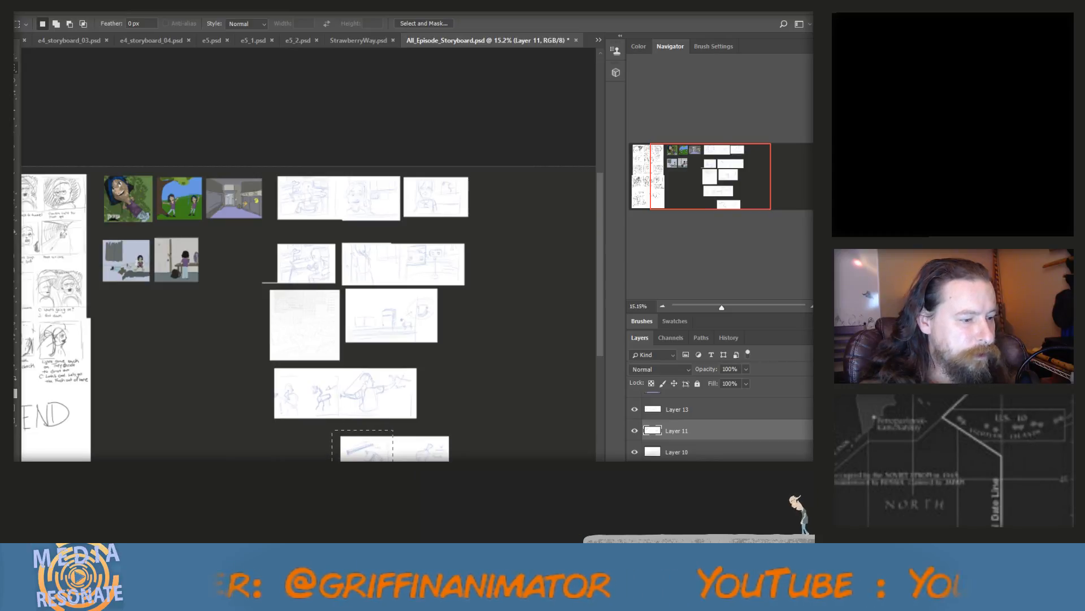
drag(393, 481, 394, 481)
key(ctrl+x)
key(ctrl+v)
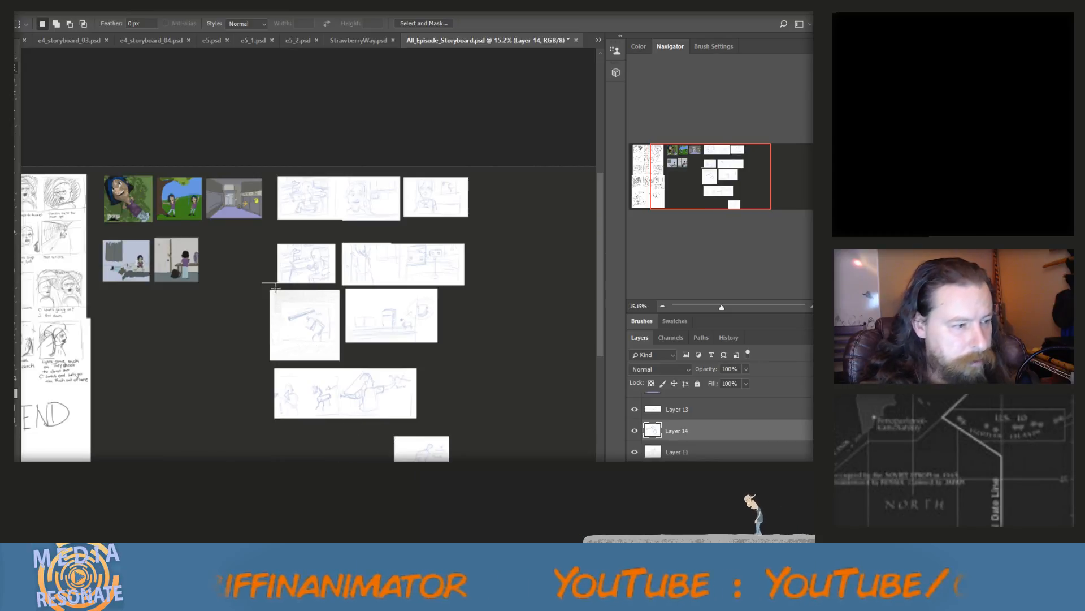
key(v)
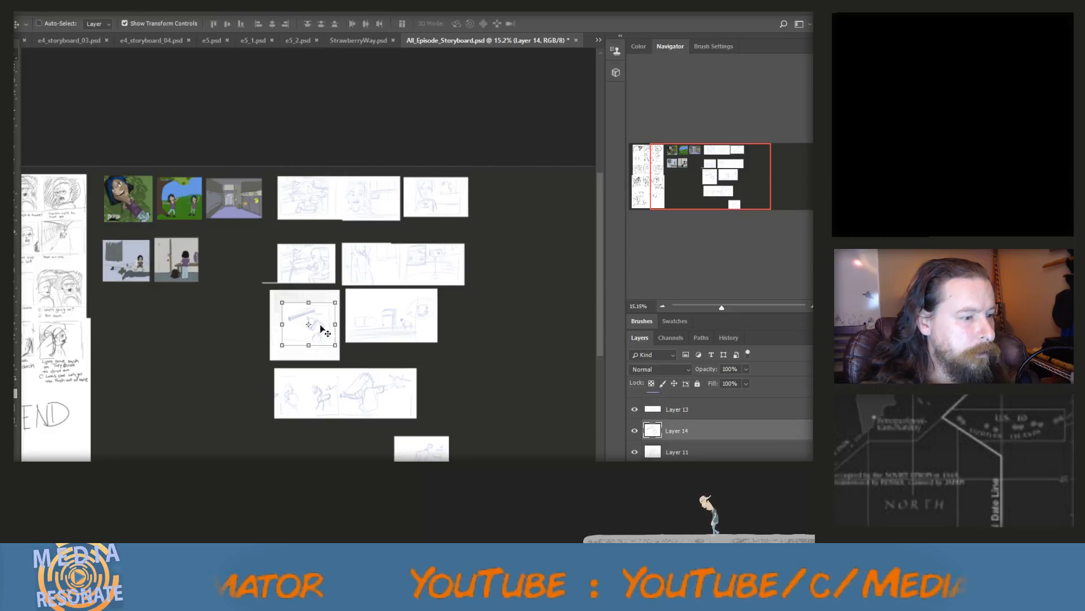
drag(326, 331, 431, 378)
drag(460, 402, 460, 400)
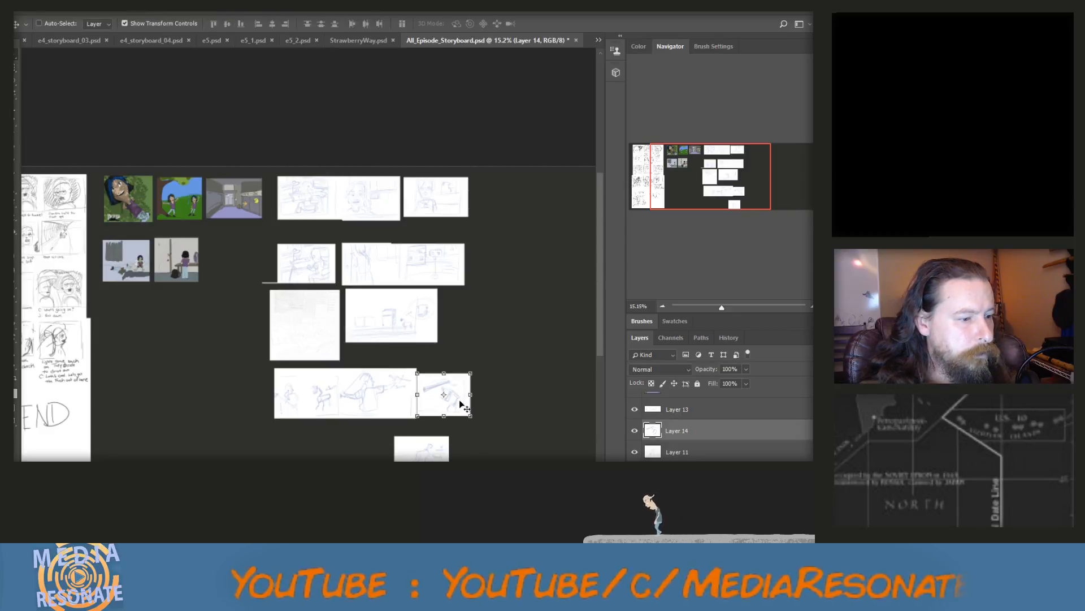
Move the last remaining panel of that page to the left below the enlarged strip, starting a new row, and save the document
click(682, 411)
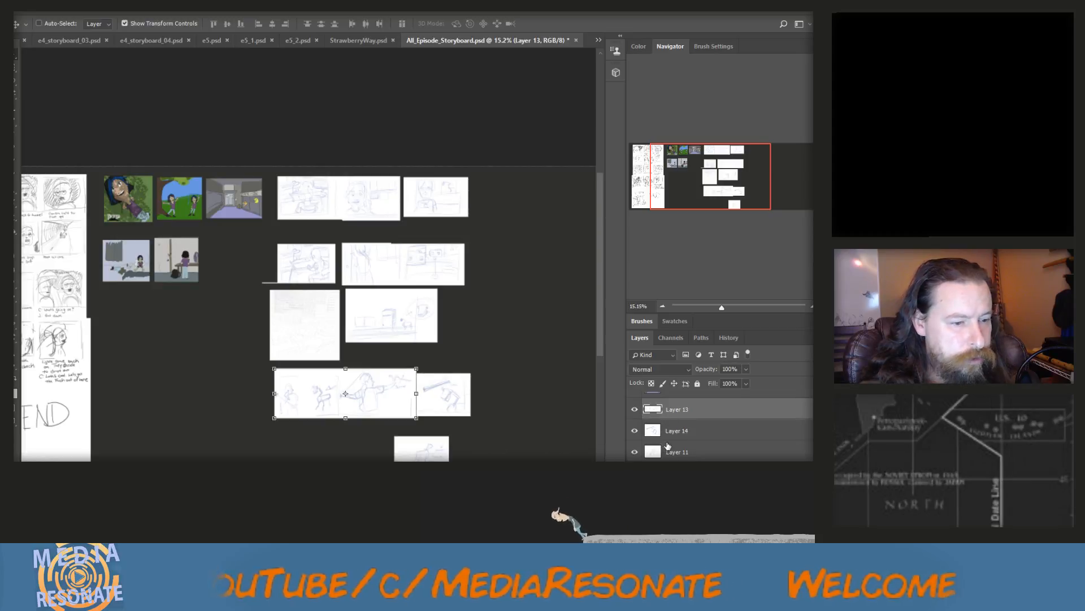
scroll(680, 431, up, 2)
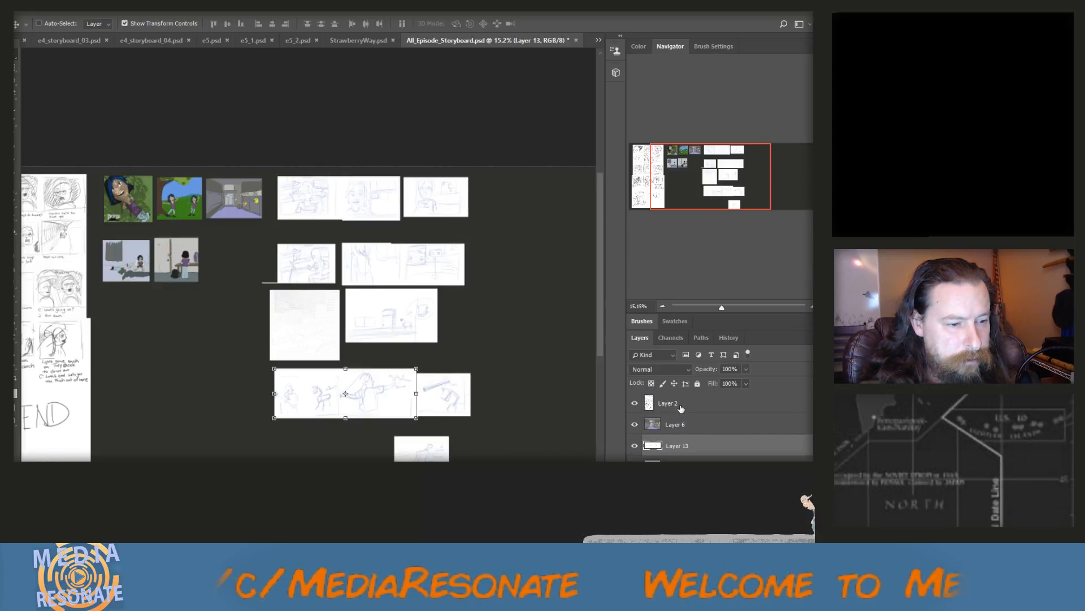
click(679, 467)
click(678, 488)
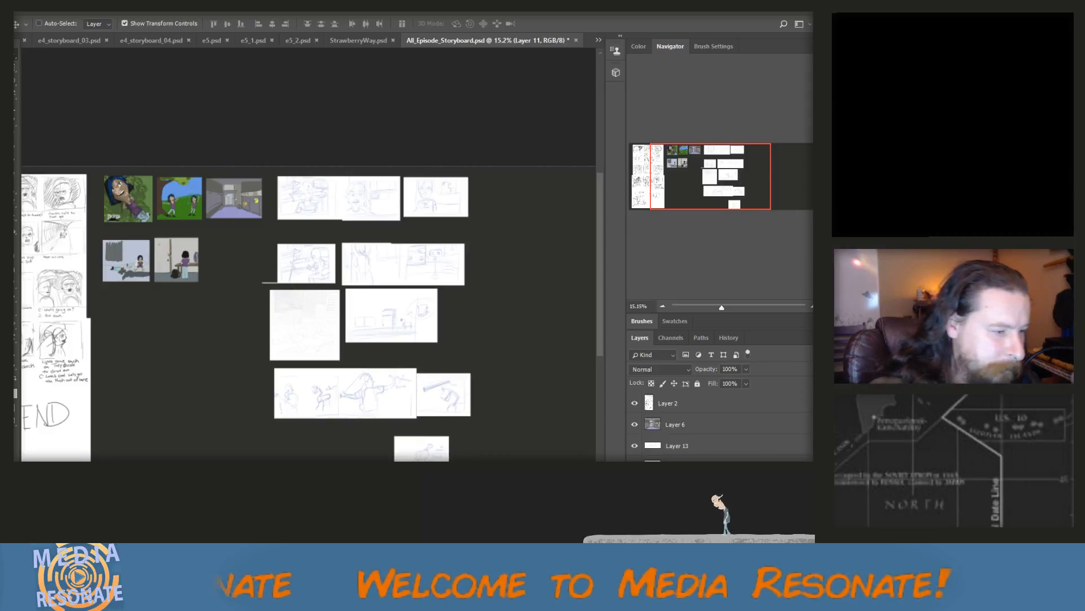
drag(421, 457, 318, 461)
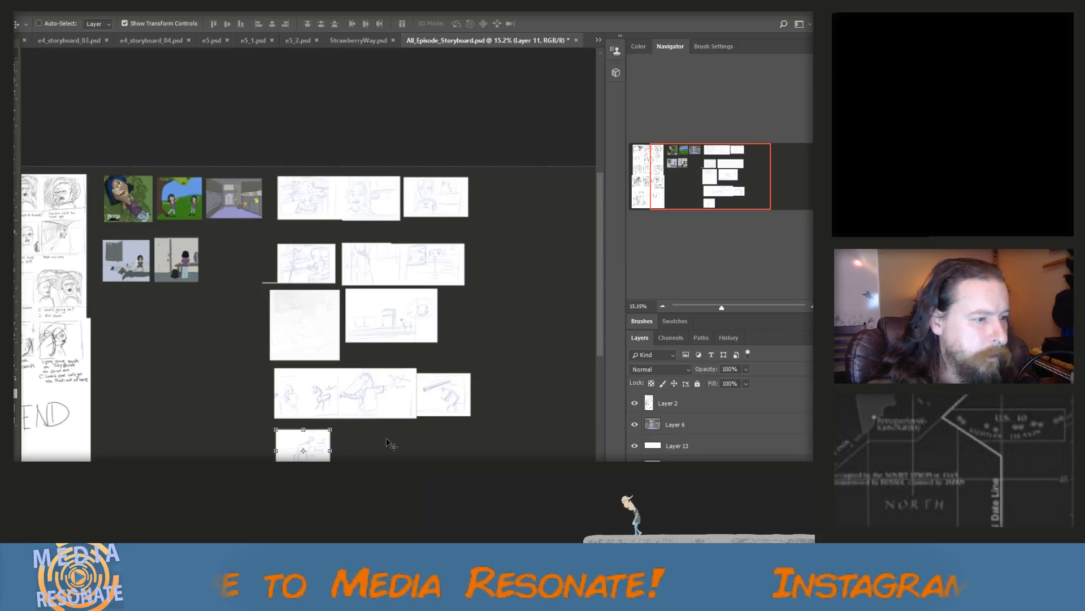
scroll(414, 433, down, 2)
scroll(416, 433, down, 1)
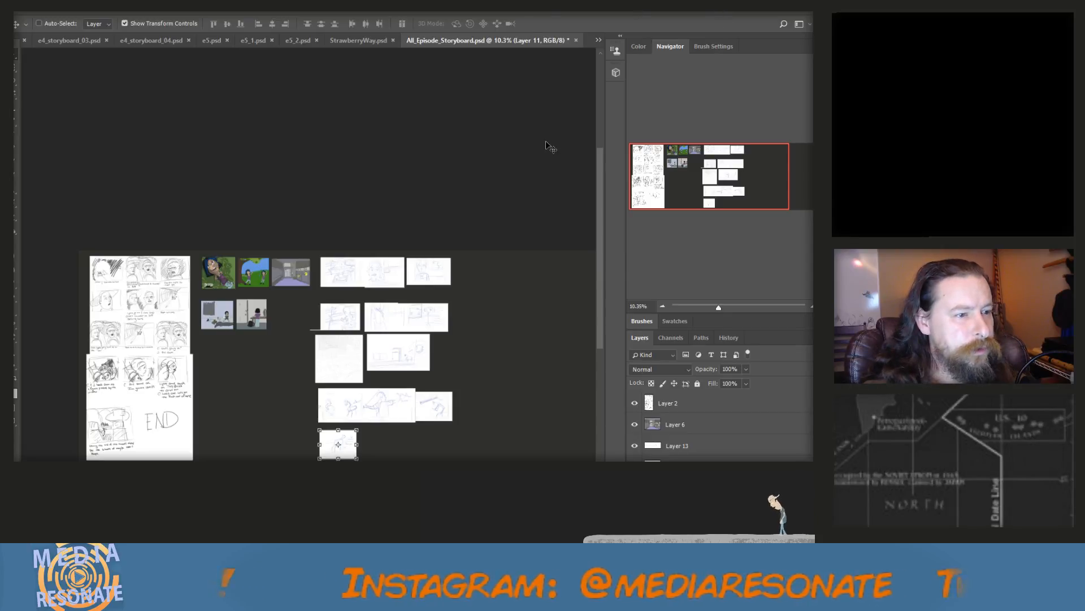
key(ctrl+s)
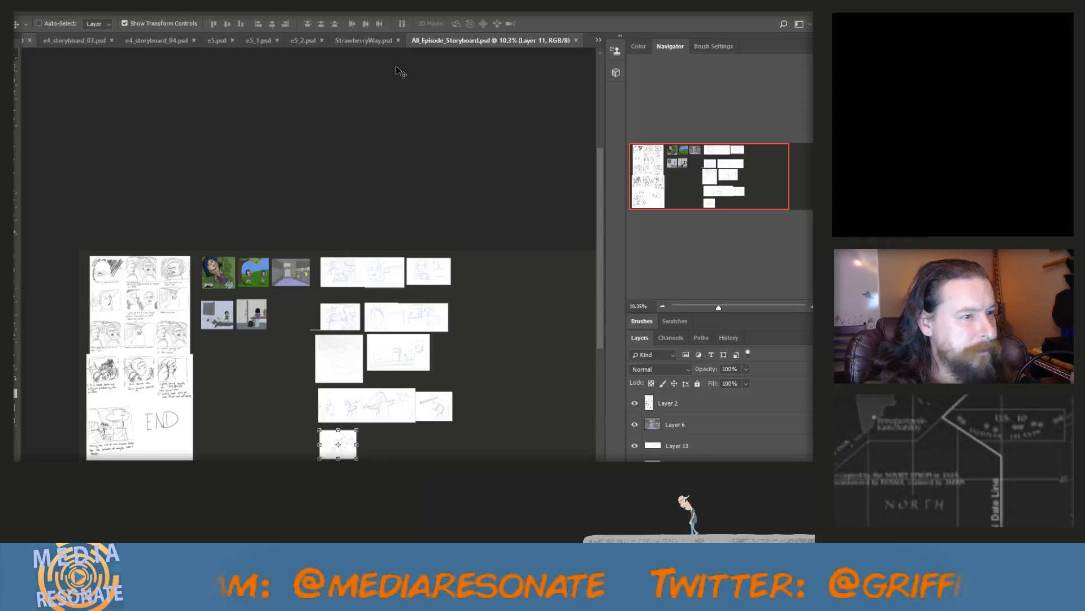
Copy the area below the white band from the character layer in sCENE1.psd and paste it into All_Episode_Storyboard.psd
click(595, 40)
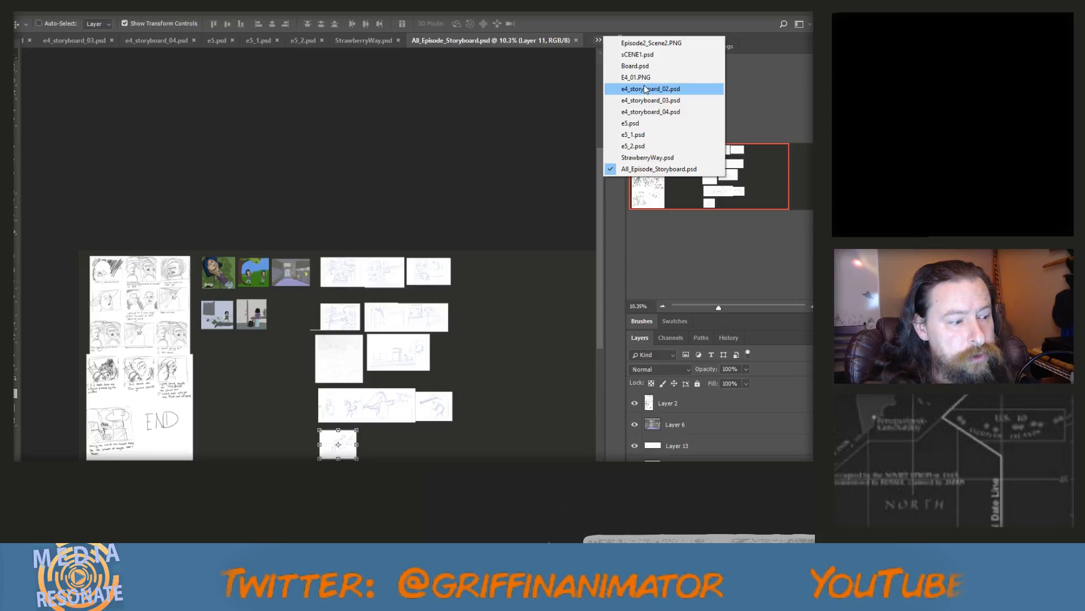
click(637, 55)
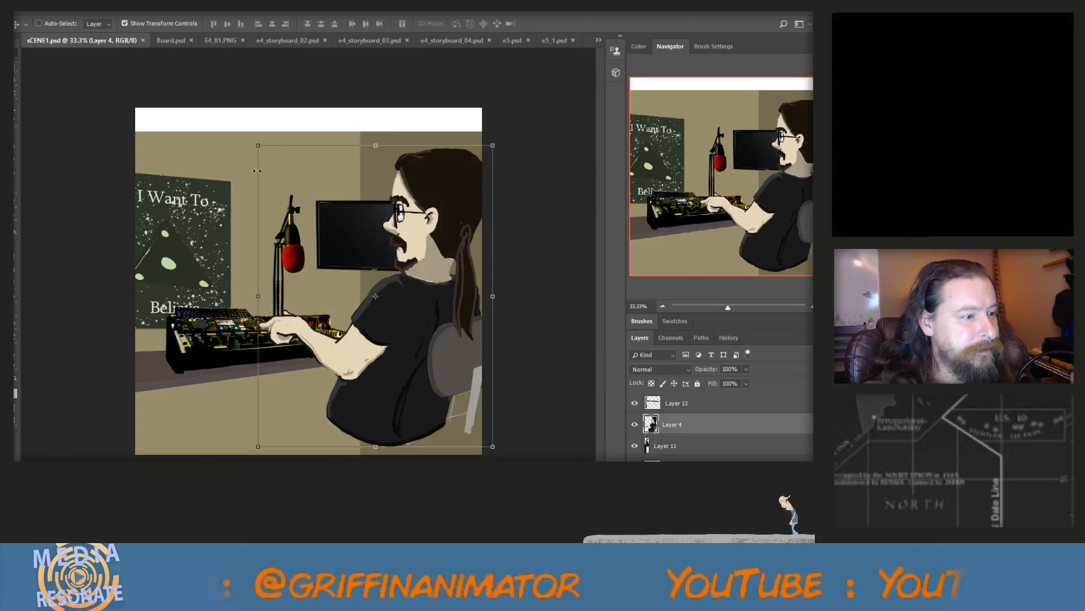
click(17, 68)
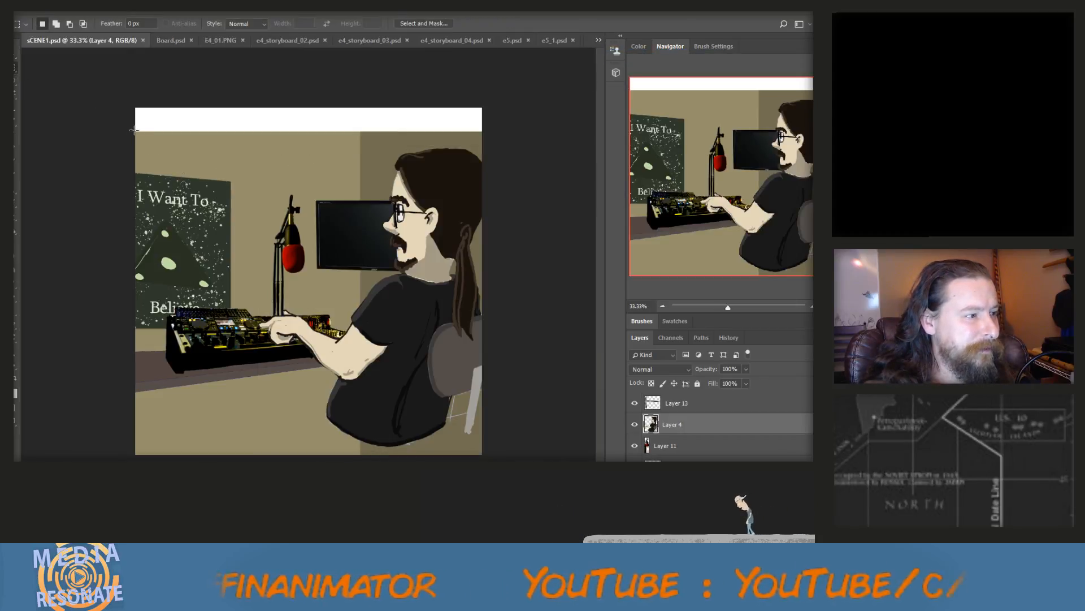
drag(138, 132, 482, 410)
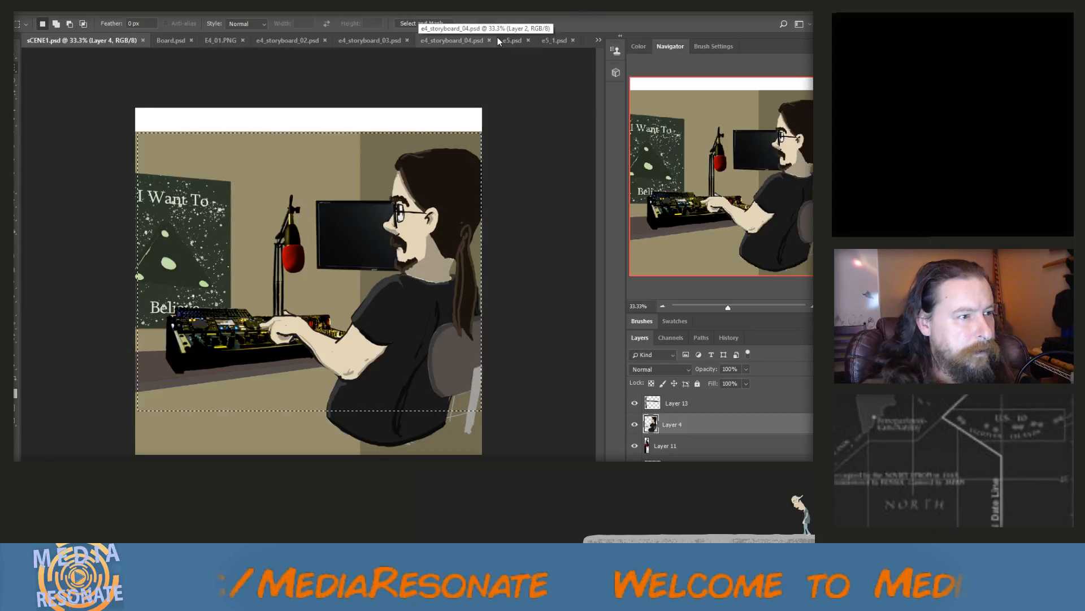
click(598, 39)
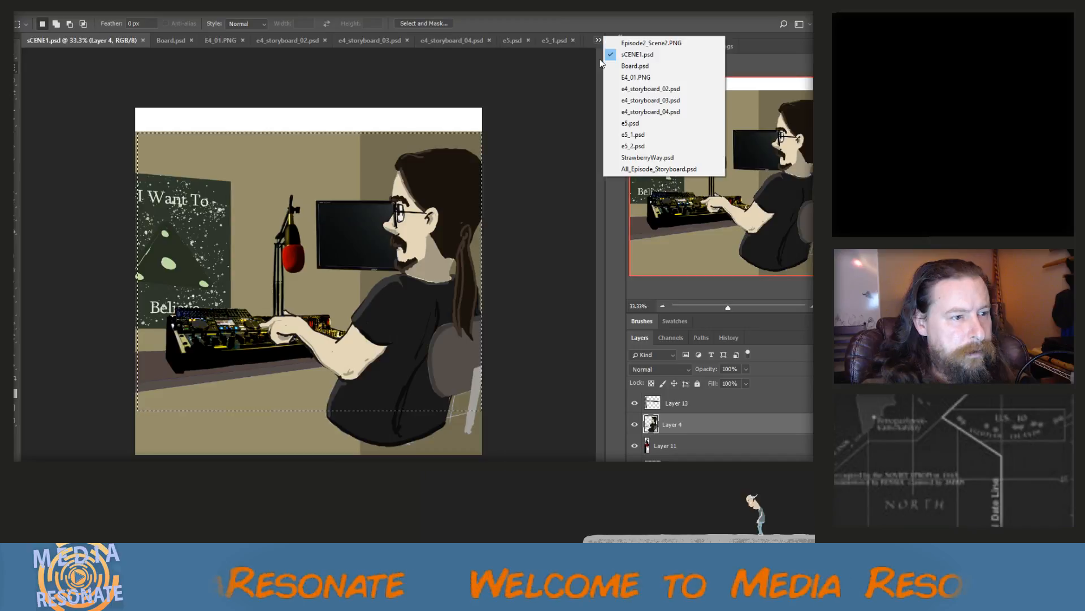
click(659, 168)
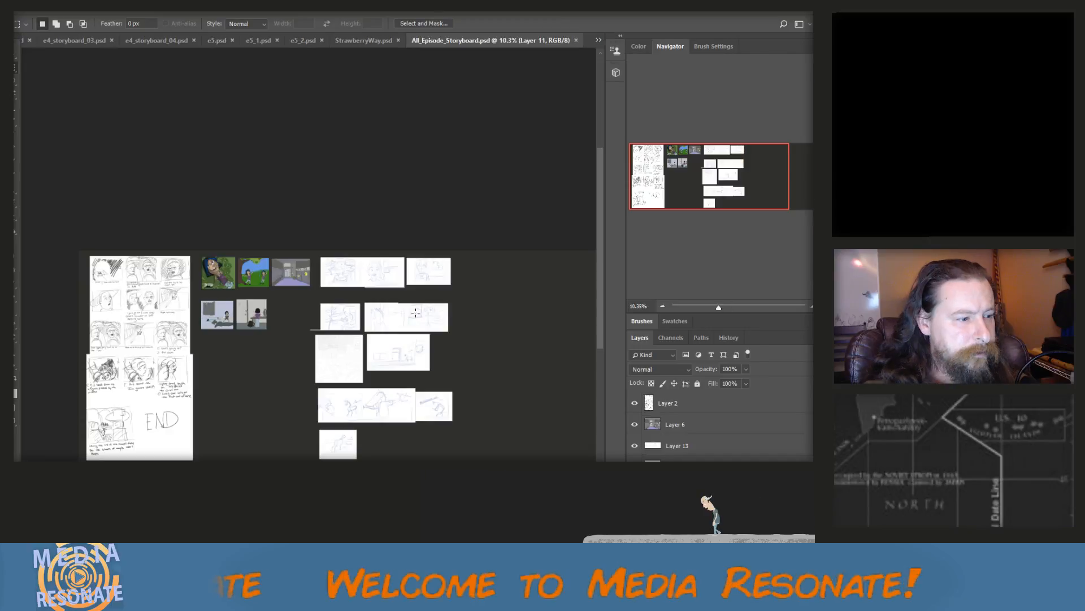
key(v)
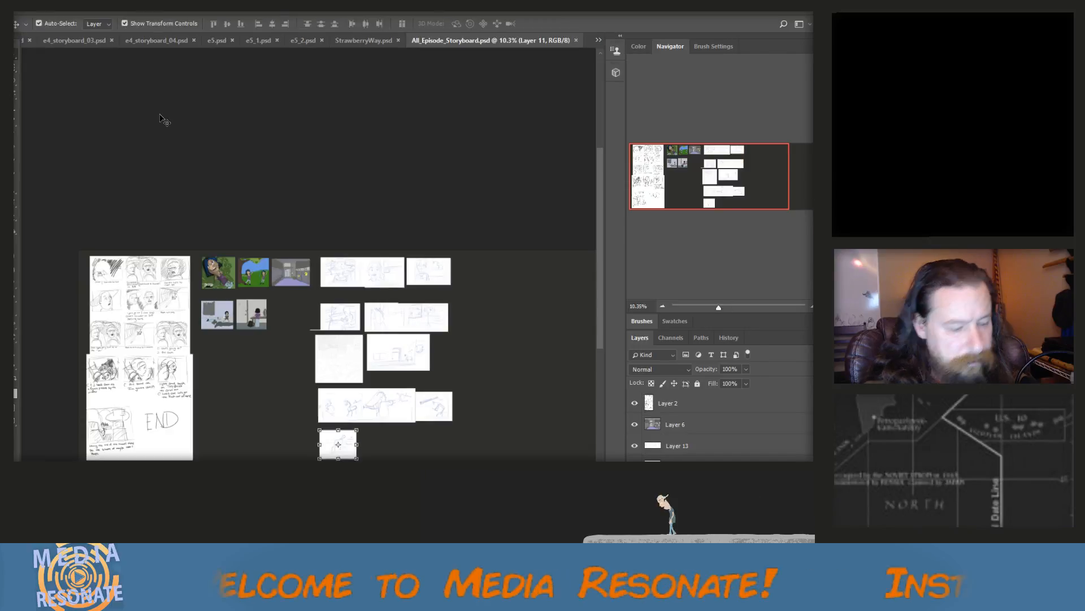
key(ctrl+v)
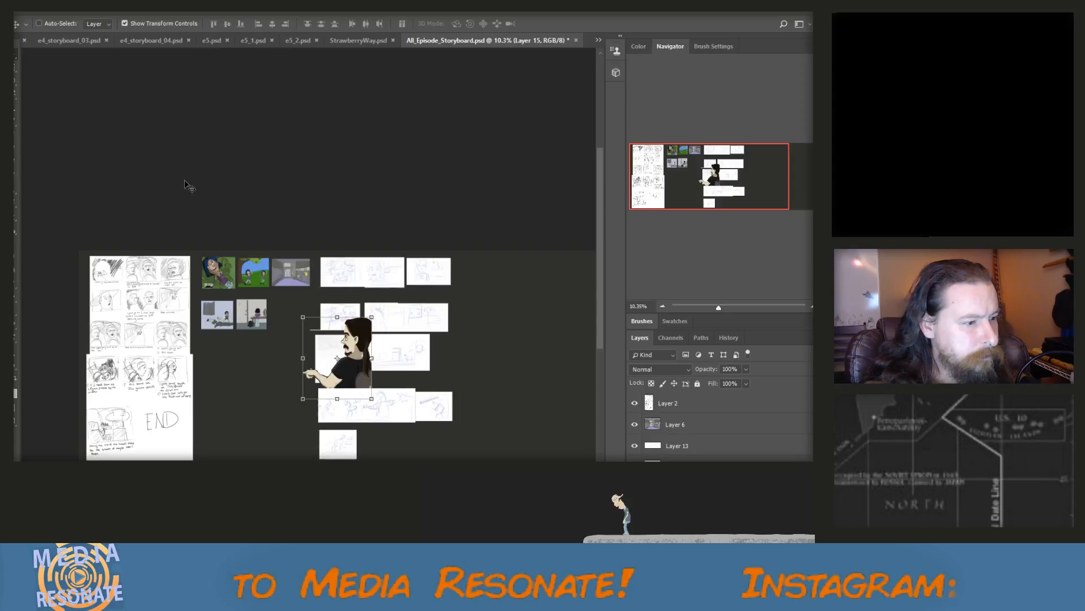
drag(304, 319, 396, 432)
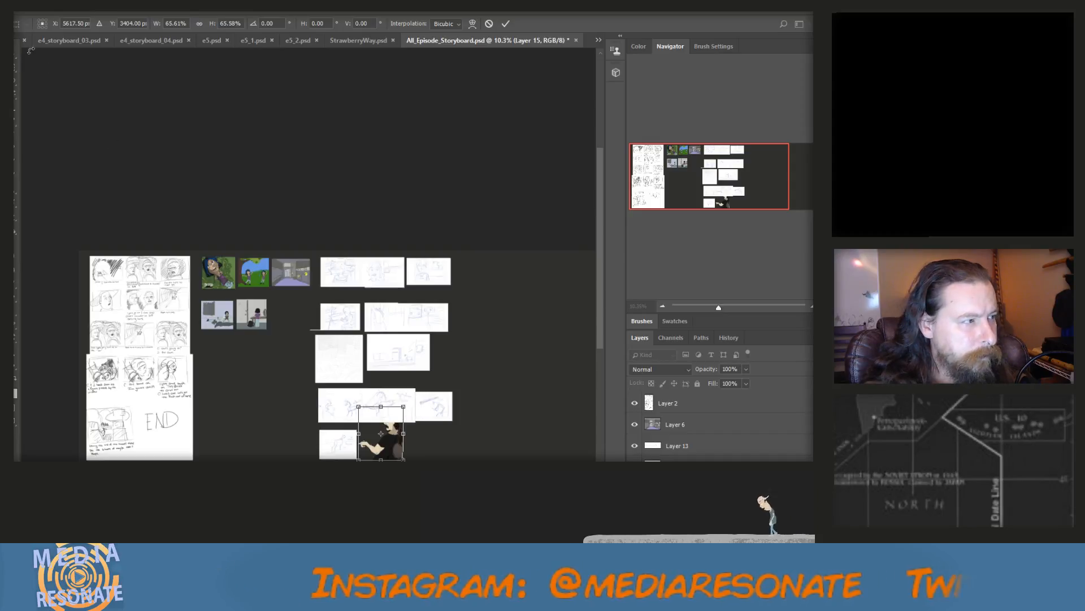
click(14, 58)
click(502, 232)
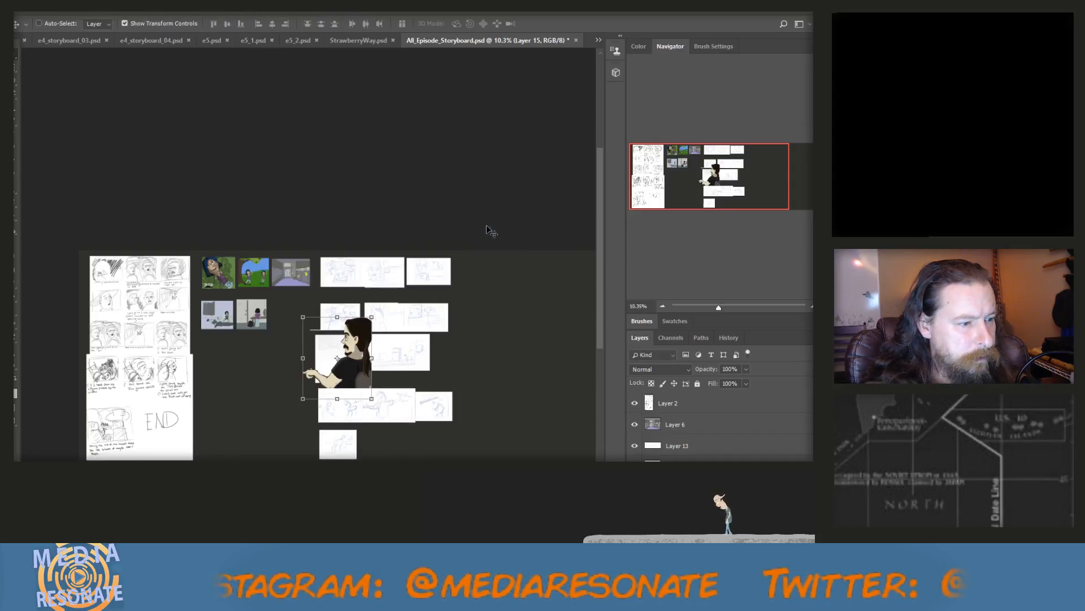
Delete the pasted character layer from All_Episode_Storyboard.psd
right_click(694, 424)
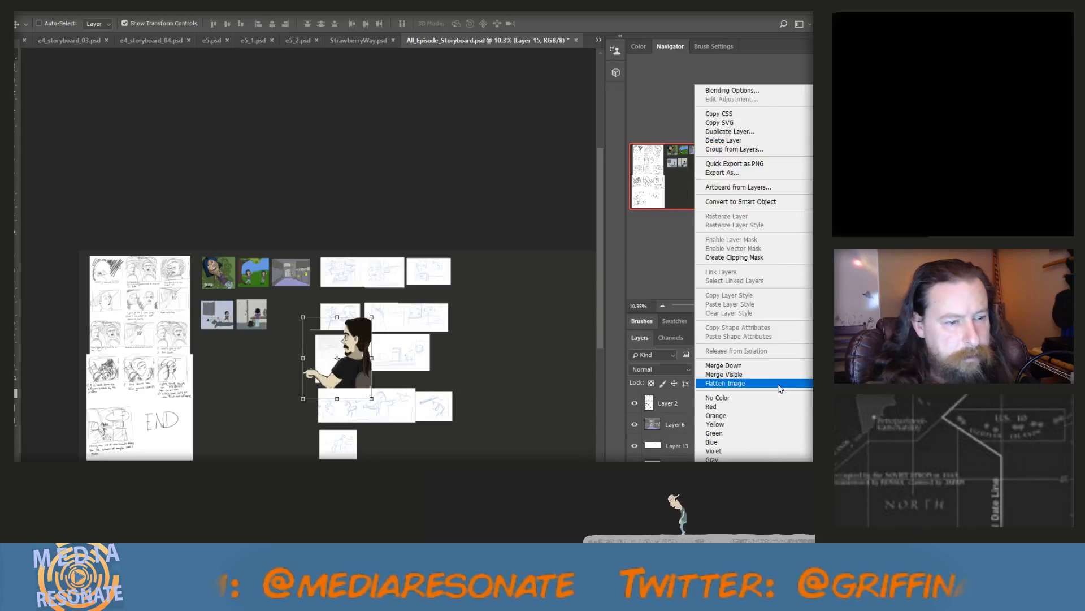
click(743, 142)
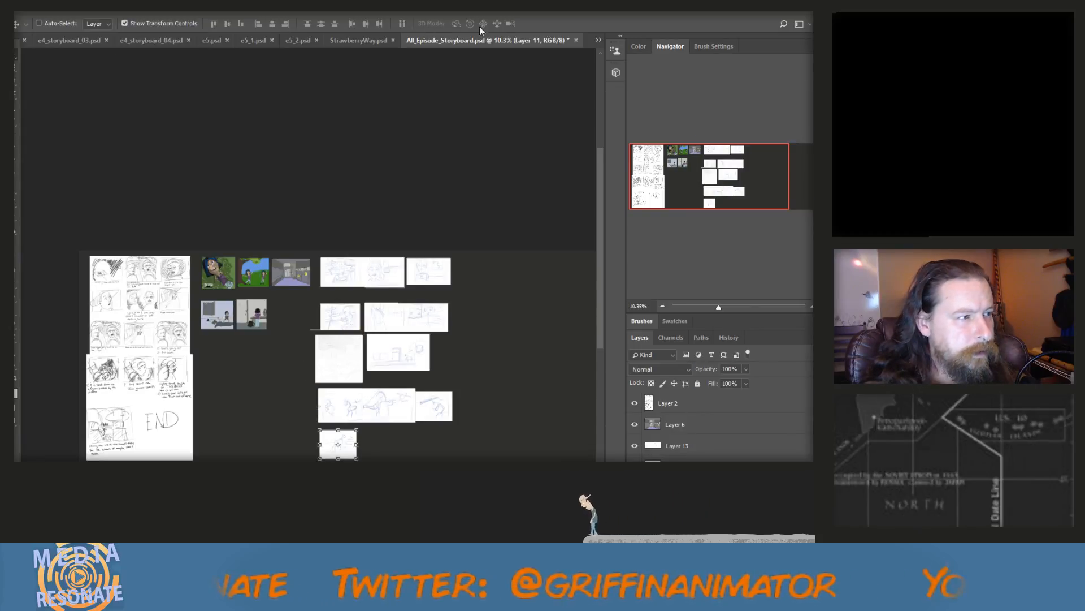
Copy the merged artwork of all layers below the white band in sCENE1.psd and paste it into All_Episode_Storyboard.psd
click(599, 39)
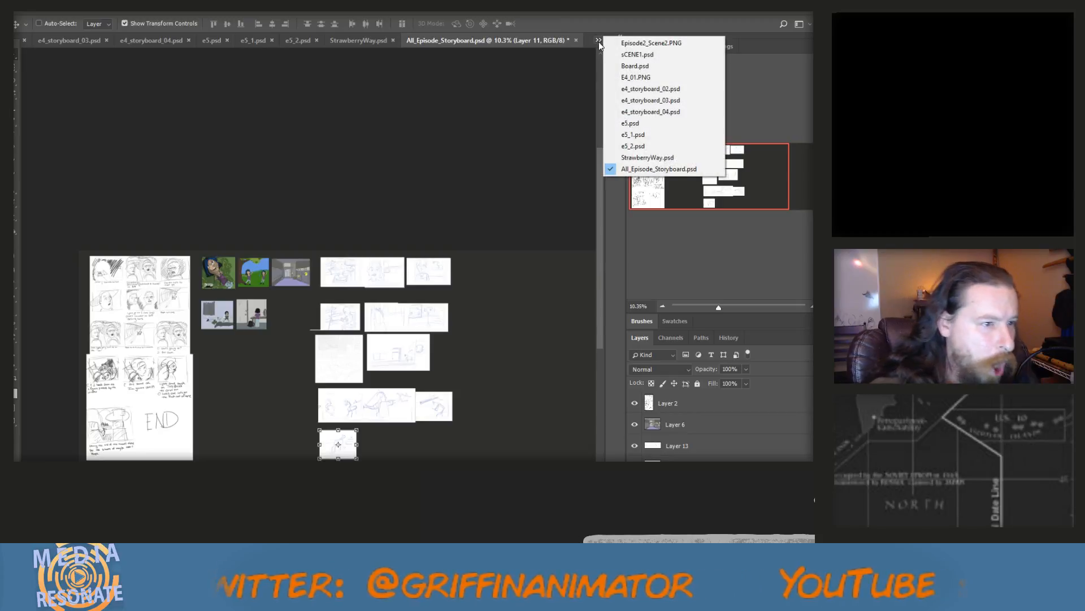
click(631, 55)
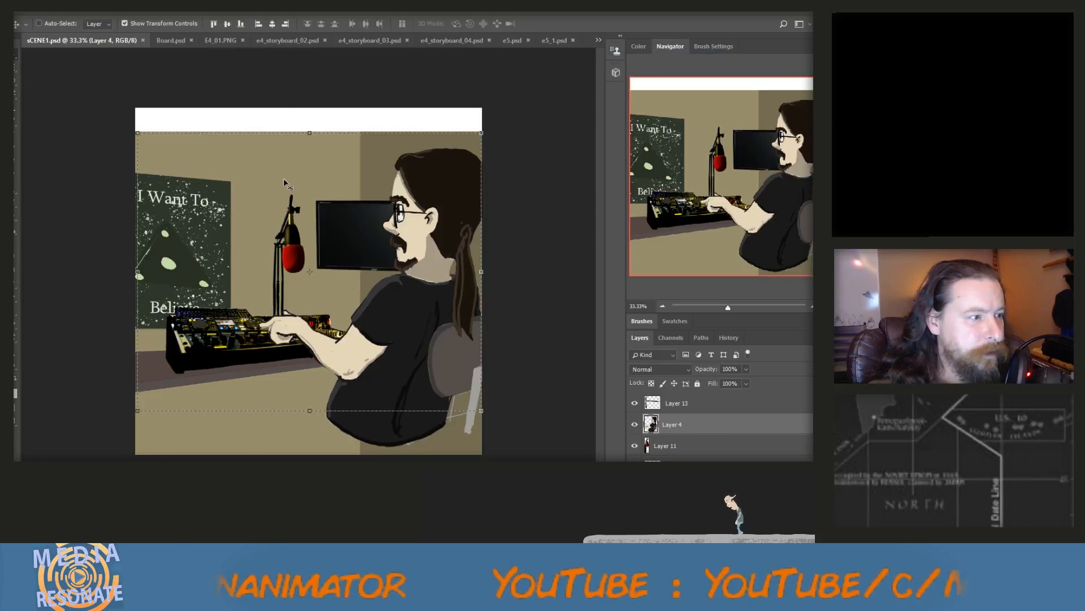
click(43, 14)
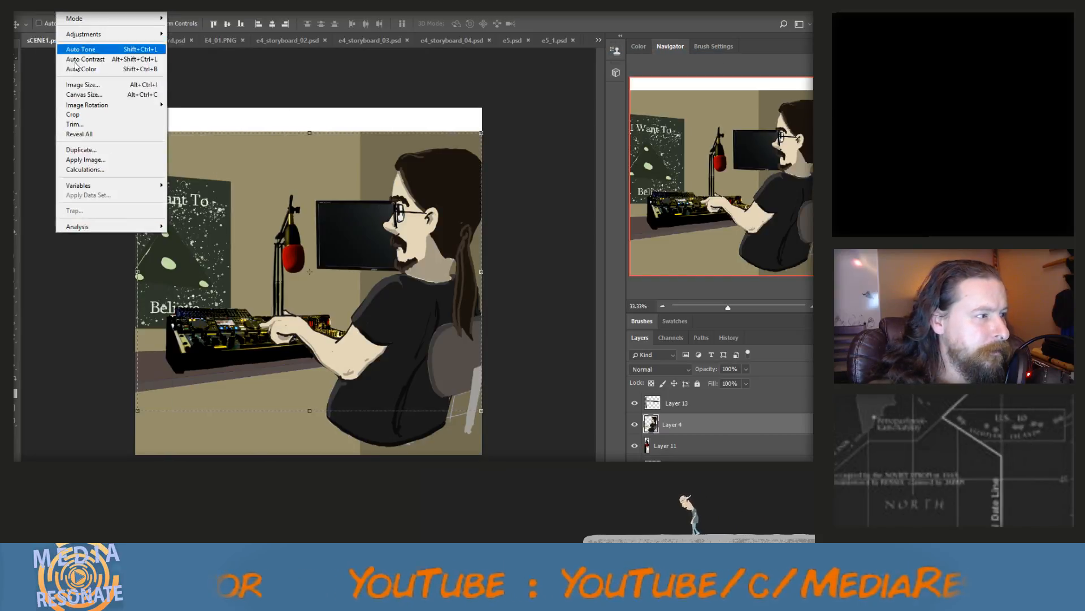
click(71, 91)
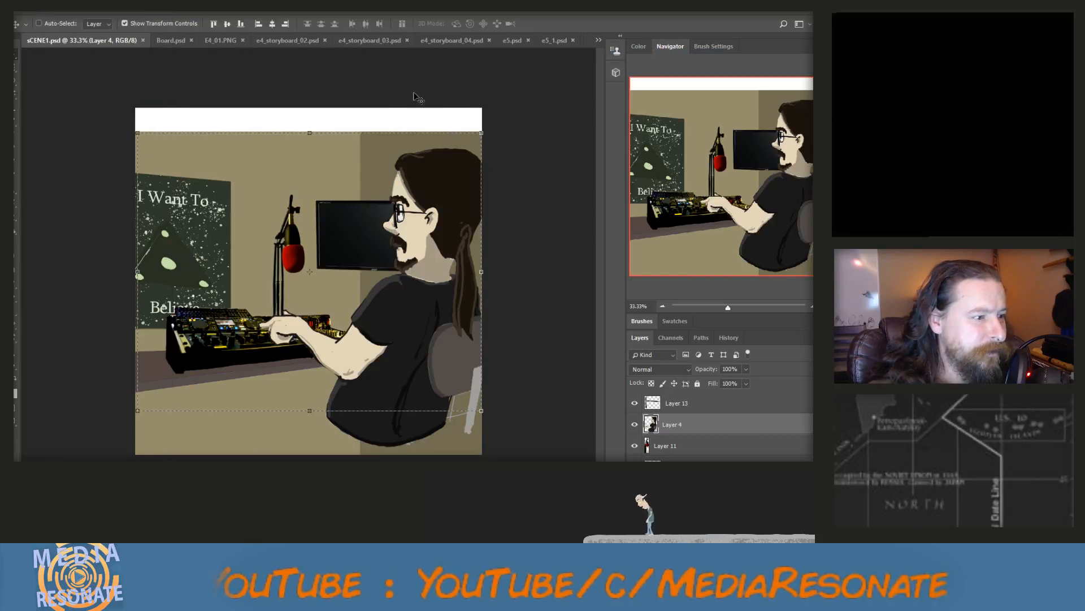
click(599, 40)
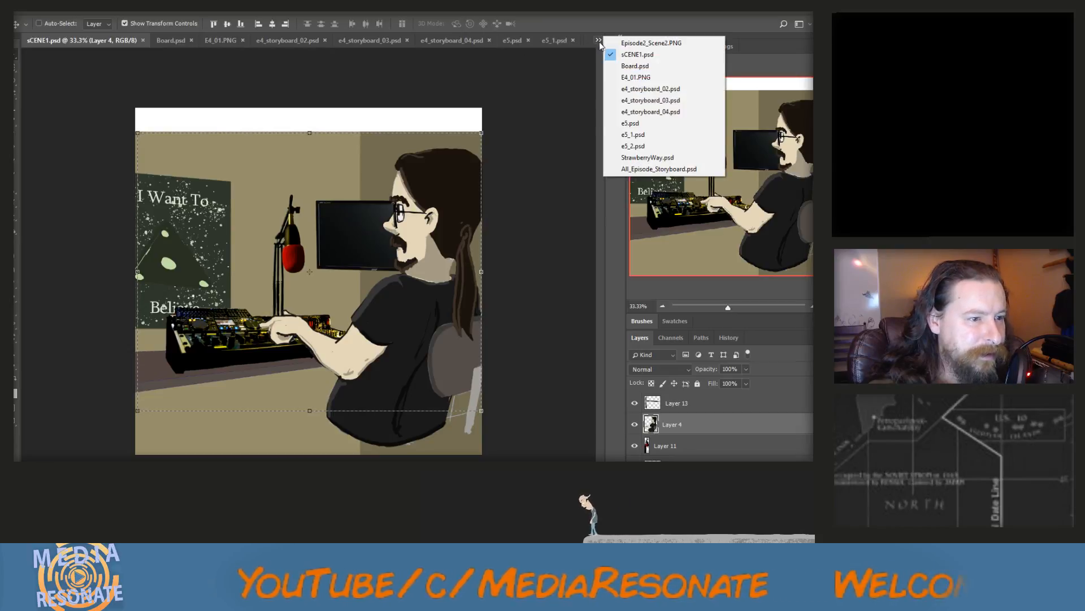
click(682, 44)
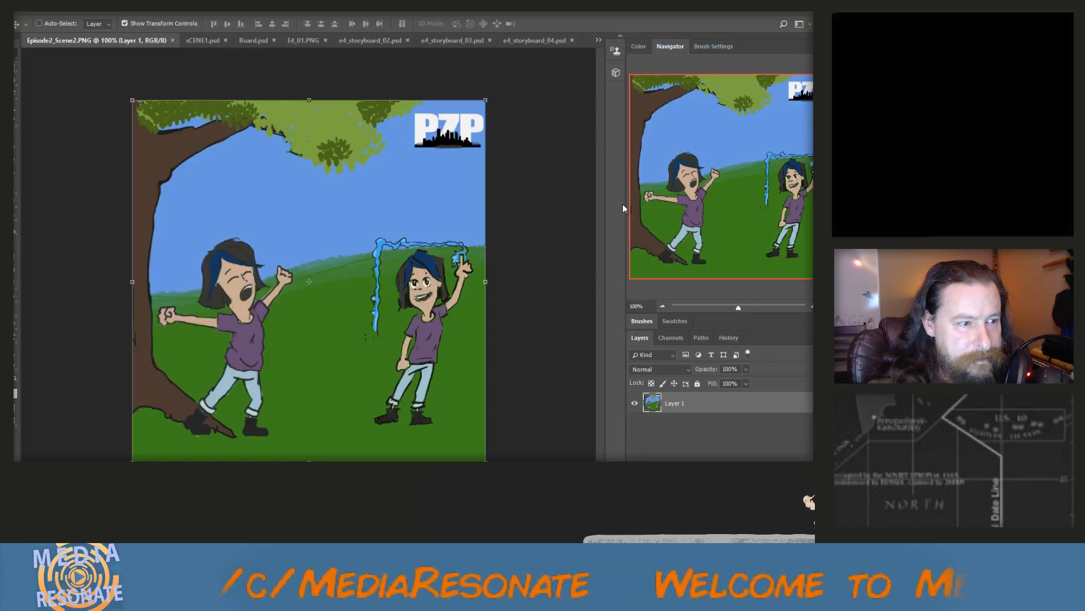
click(598, 41)
click(647, 172)
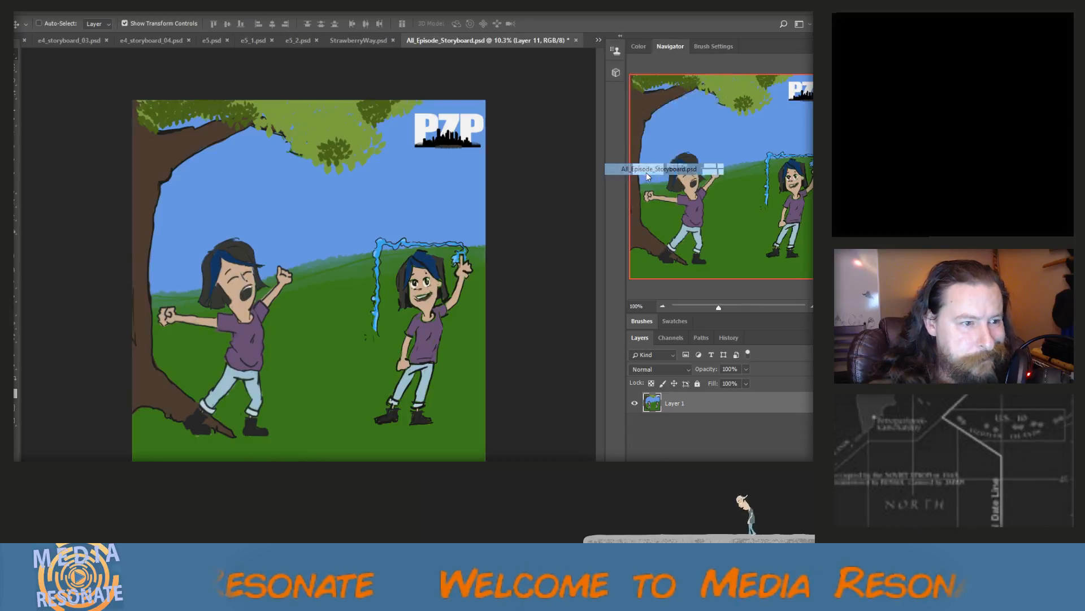
key(ctrl+v)
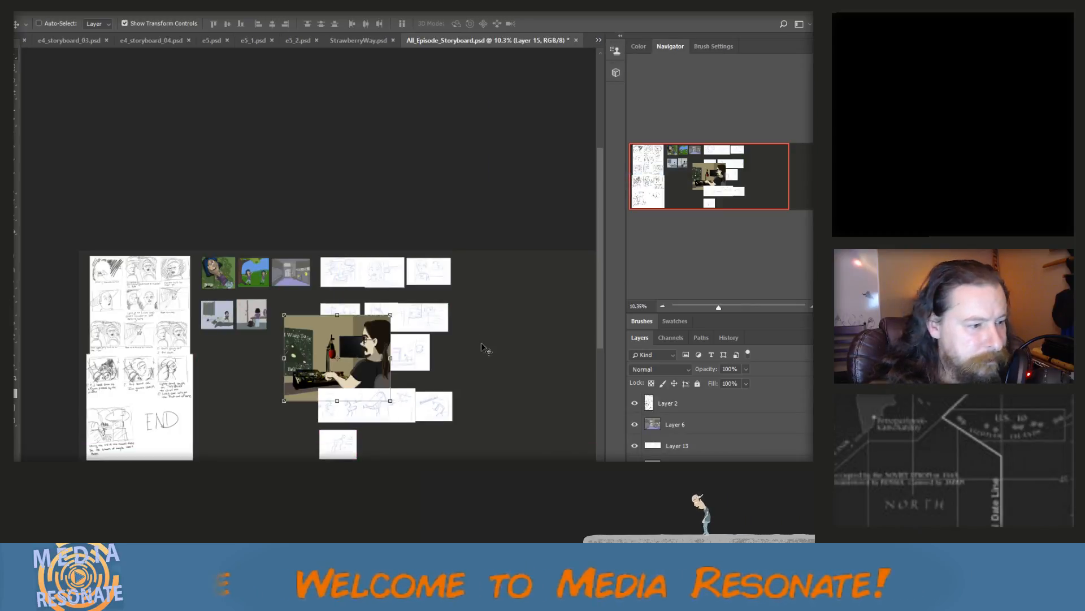
Scale the pasted studio scene down to about 32% and place it beside the sketch panel in the lowest row
drag(286, 317, 390, 444)
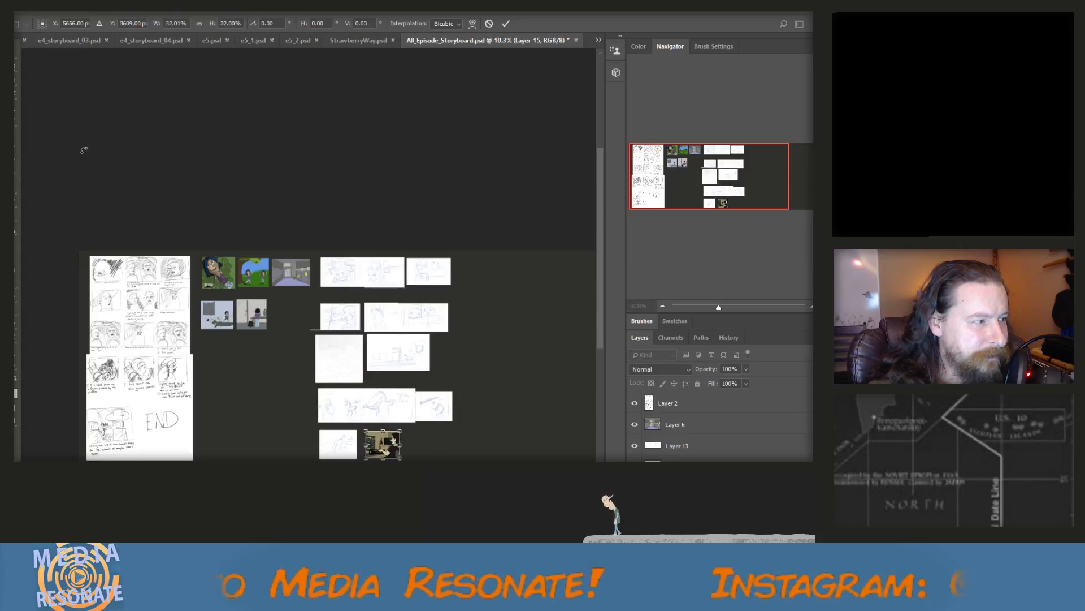
click(15, 57)
click(372, 226)
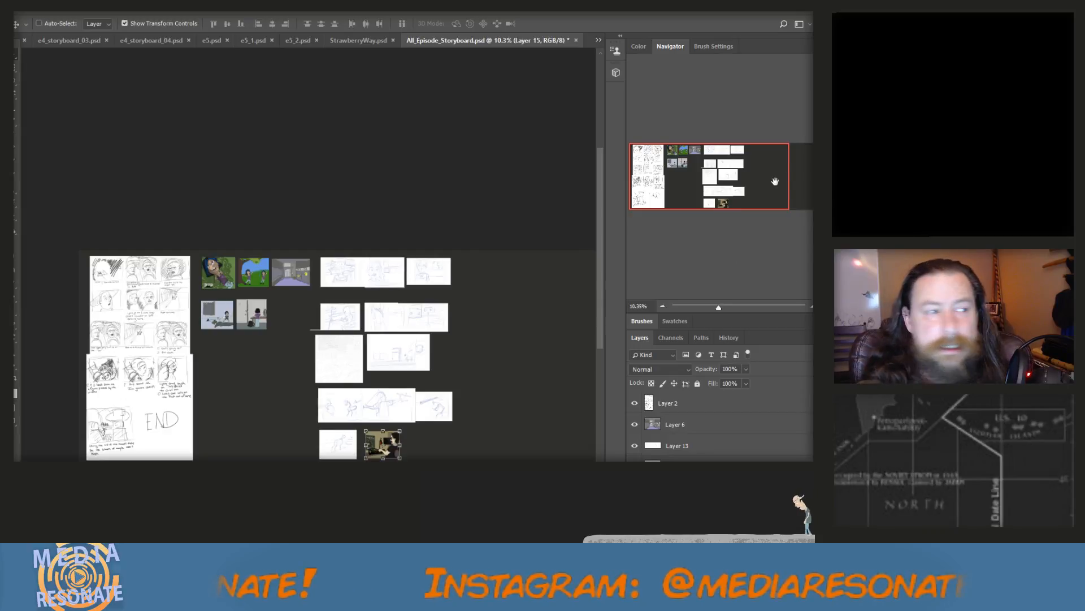
Copy the four-panel artwork from E4_01.PNG and paste it into All_Episode_Storyboard.psd
click(598, 41)
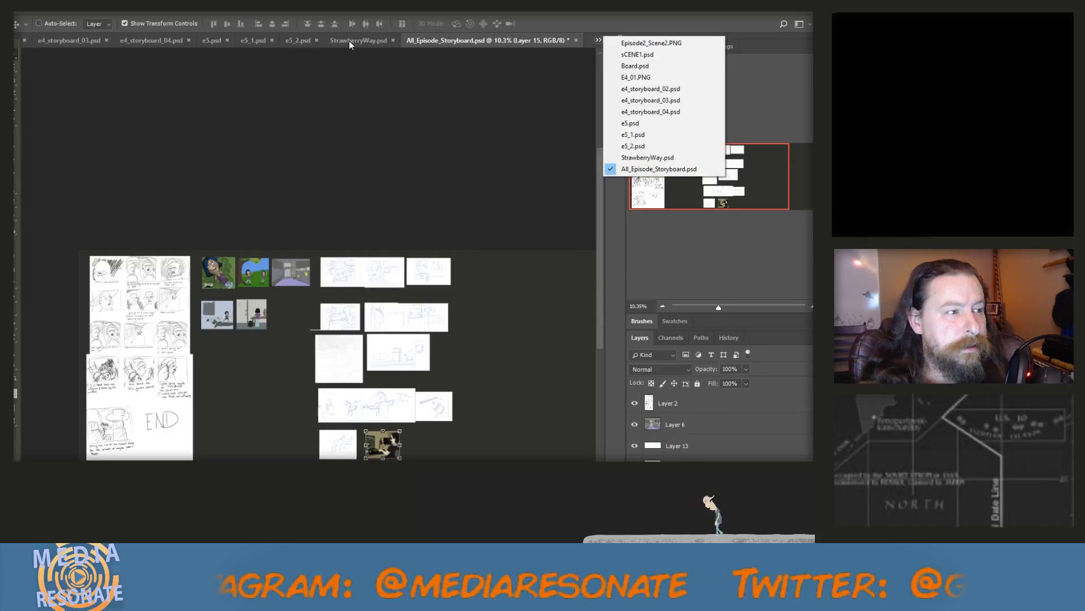
click(636, 78)
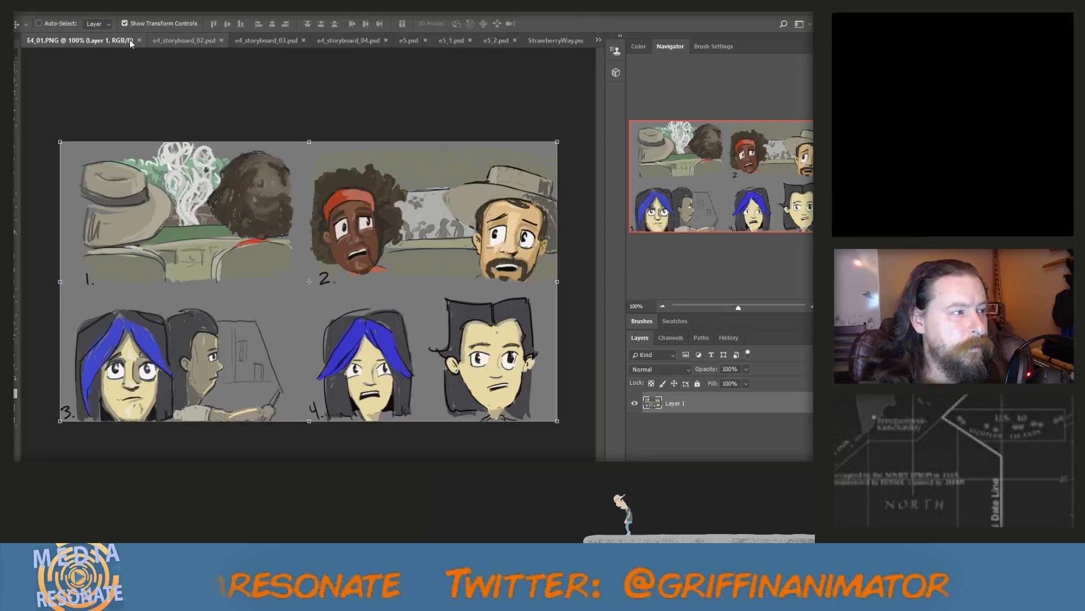
key(m)
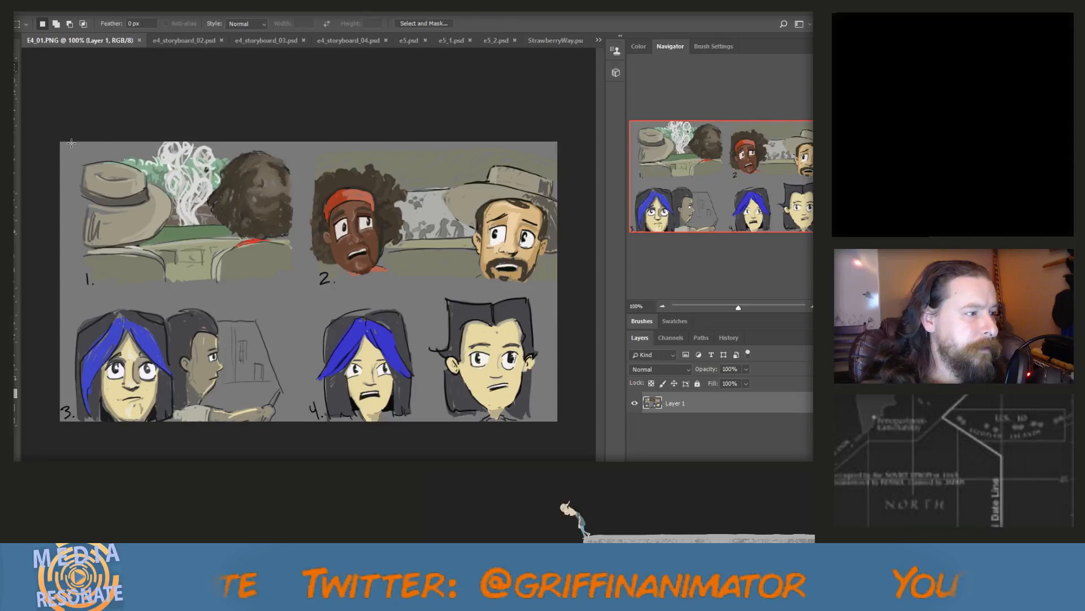
drag(71, 143, 555, 421)
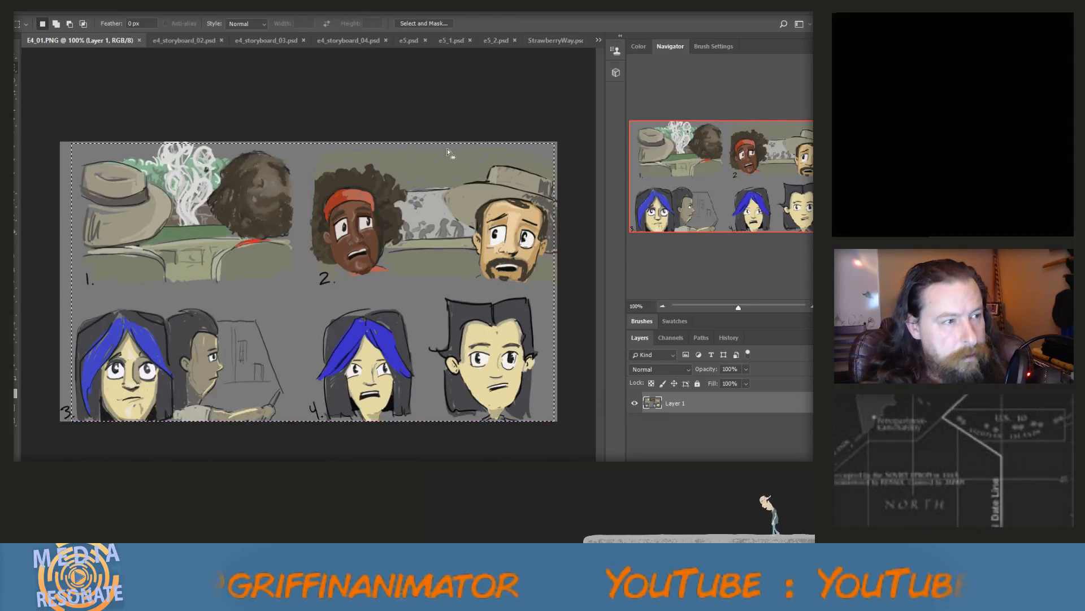
click(598, 40)
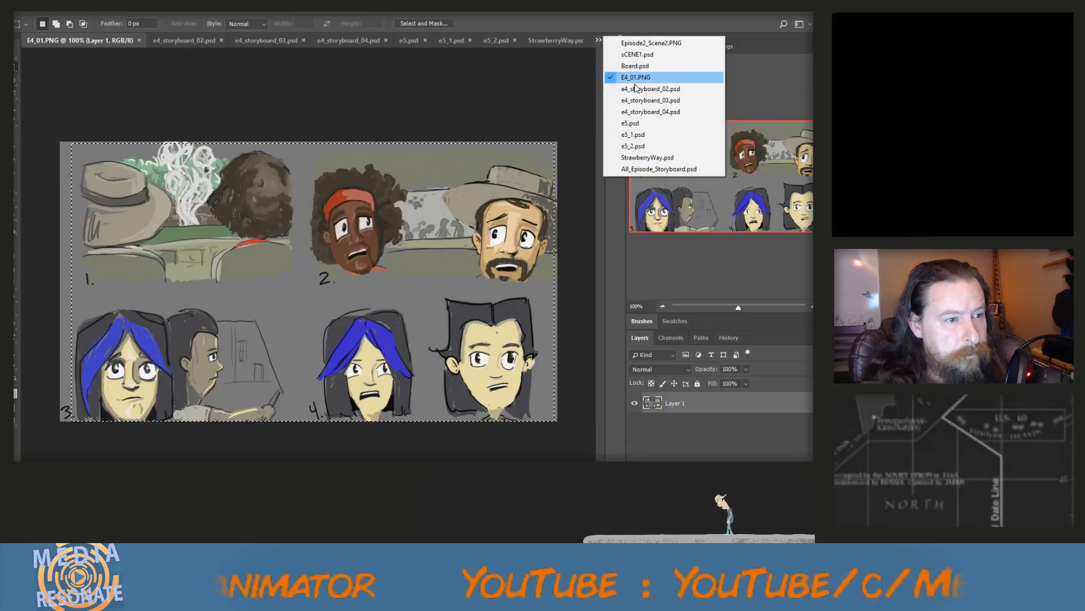
click(659, 169)
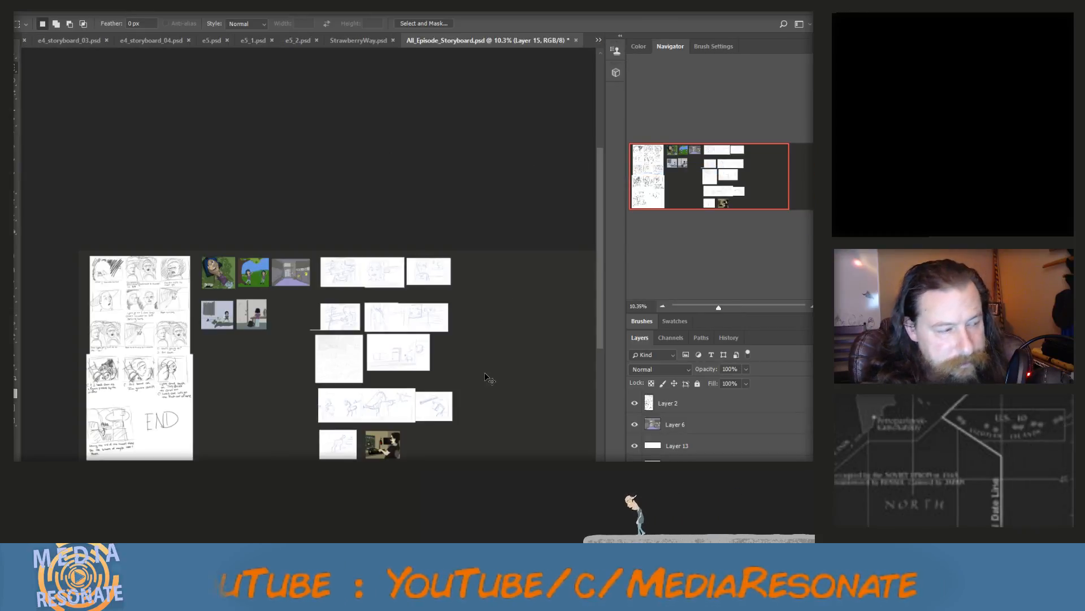
key(ctrl+v)
Scale the four-panel artwork up to about 188% and place it to the right of the sketches in the top row
scroll(308, 356, right, 5)
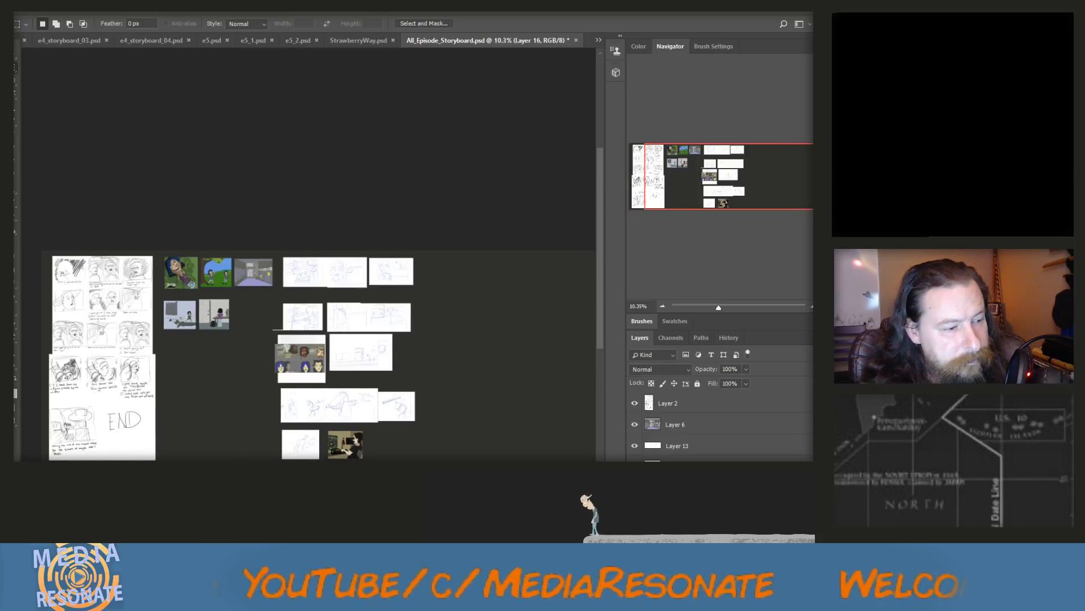
scroll(308, 356, left, 1)
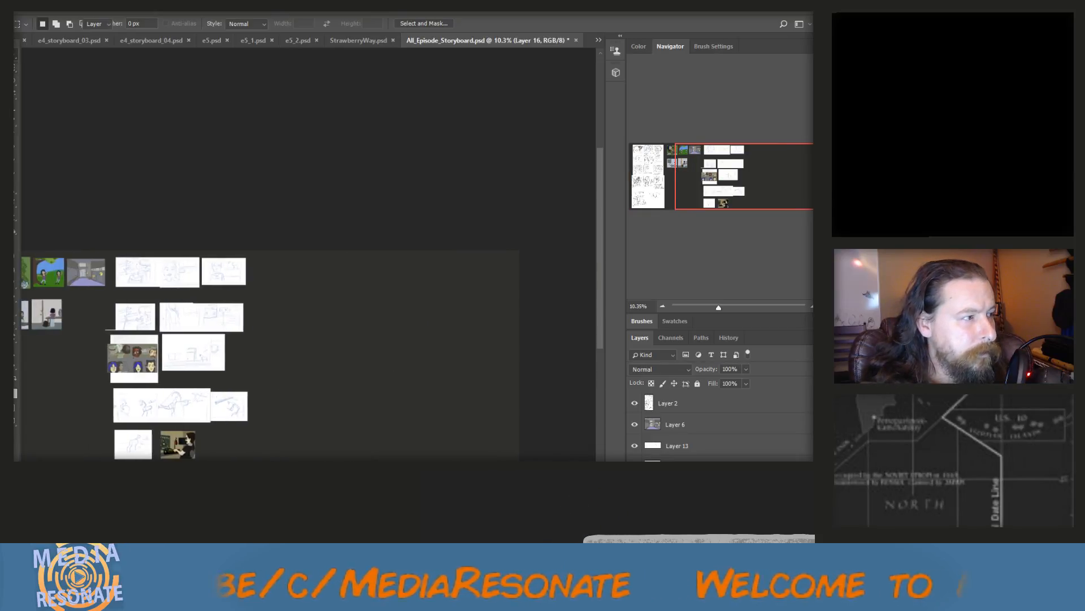
key(ctrl+t)
mouse_move(149, 356)
mouse_down()
mouse_move(327, 280)
mouse_move(301, 271)
mouse_move(355, 311)
mouse_up()
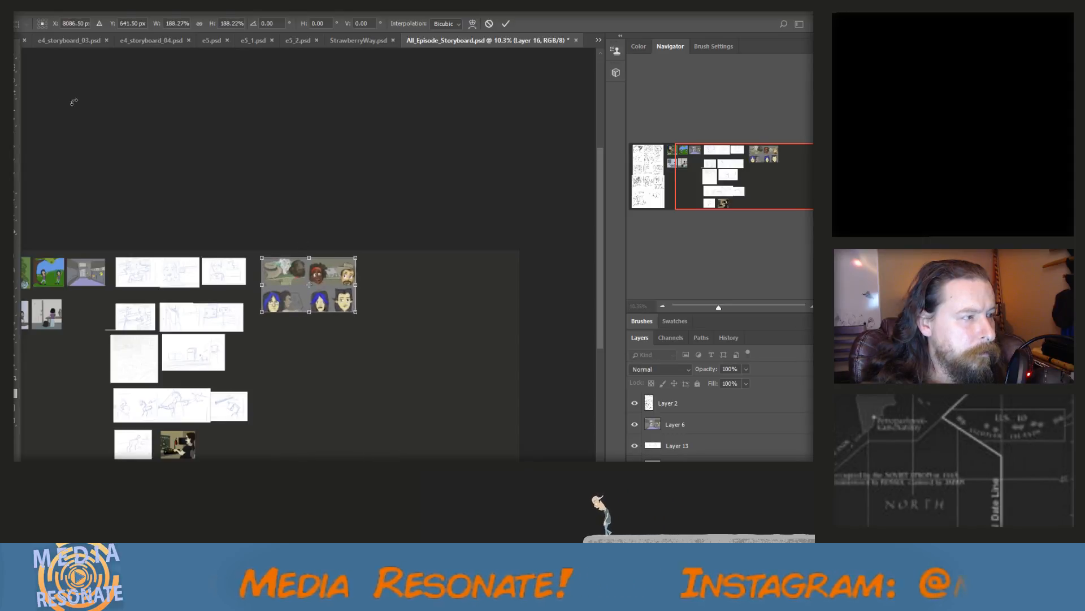
click(16, 58)
click(374, 227)
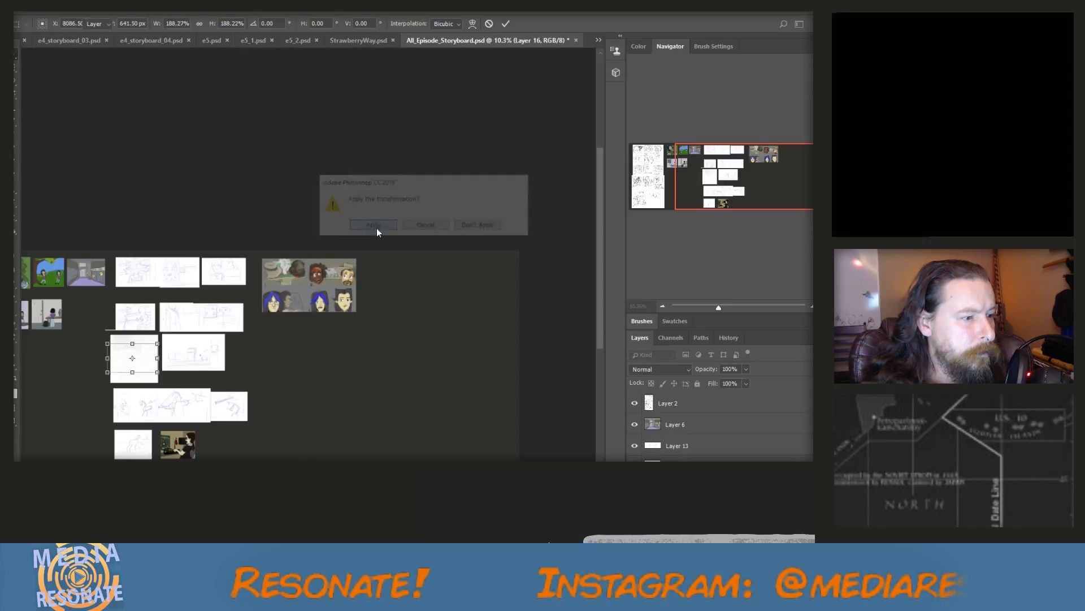
Cut panels 3 and 4 off the four-panel artwork and place them to the right of panels 1 and 2
key(m)
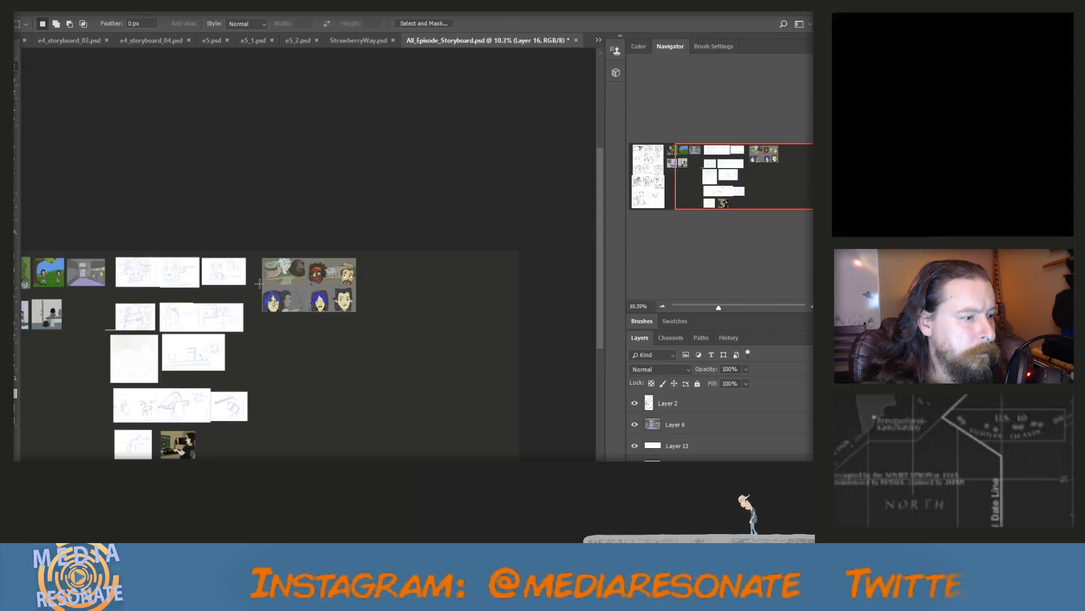
drag(260, 283, 195, 257)
scroll(318, 312, up, 8)
click(402, 333)
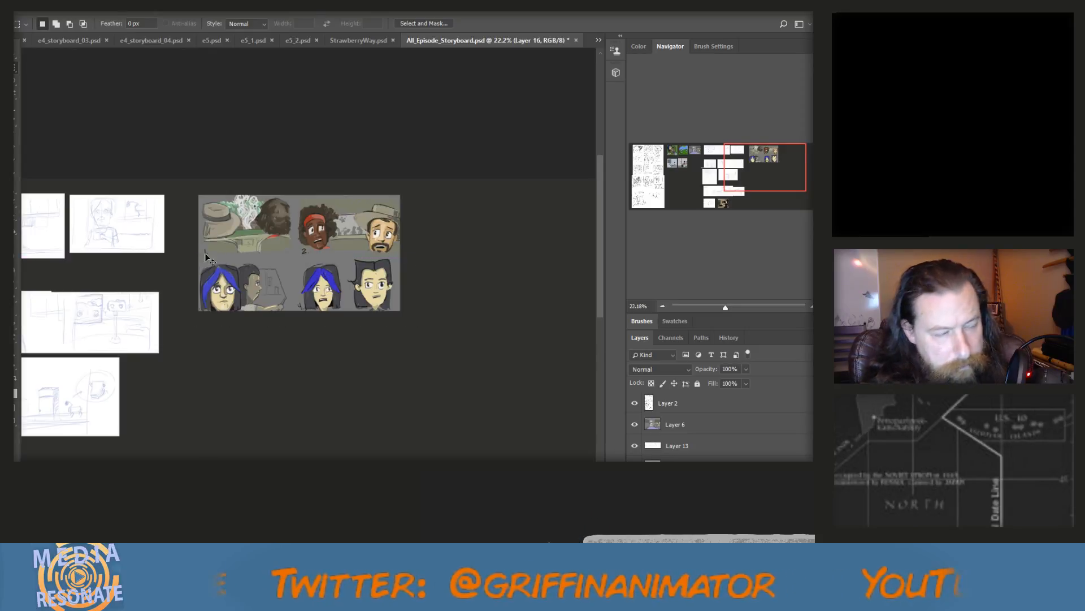
key(ctrl+x)
key(ctrl+v)
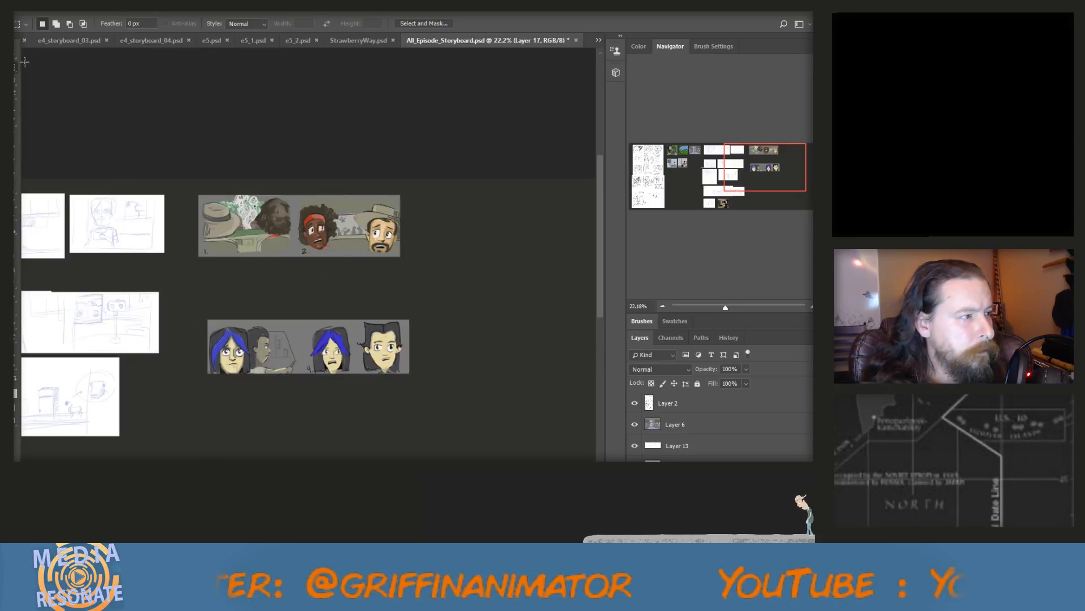
key(v)
drag(305, 353, 500, 229)
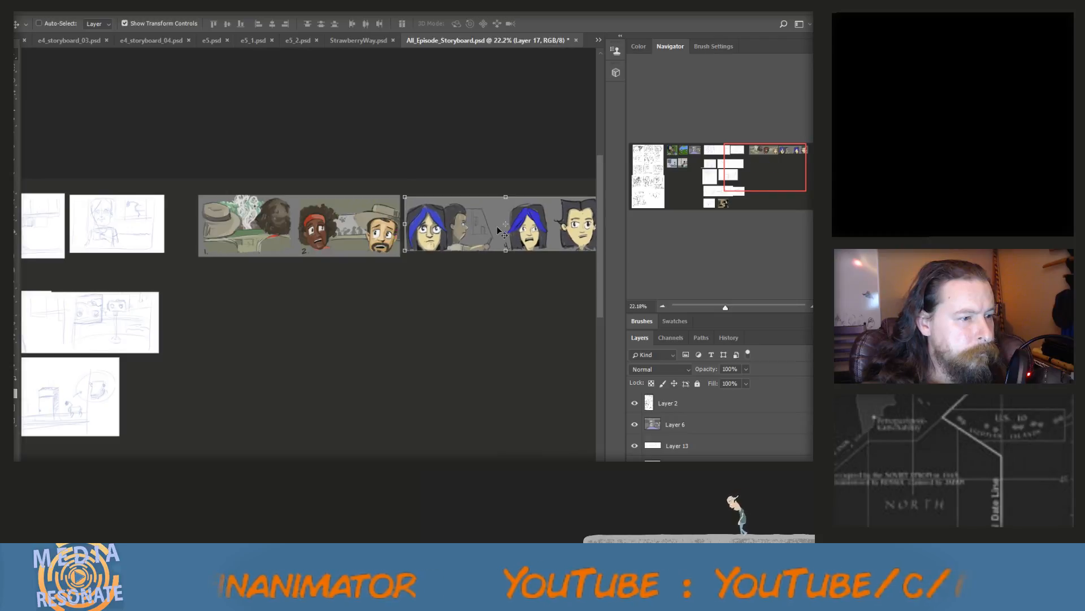
Cut panel 4 off the strip and place it below panel 1, starting a second row
click(15, 69)
scroll(400, 218, right, 5)
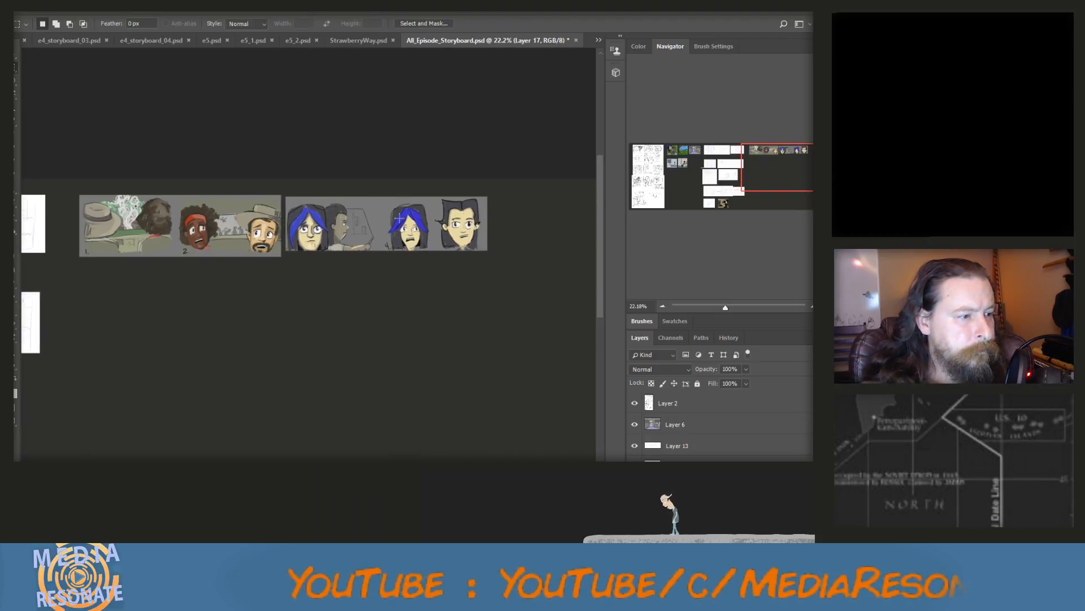
drag(386, 182, 500, 270)
key(ctrl+x)
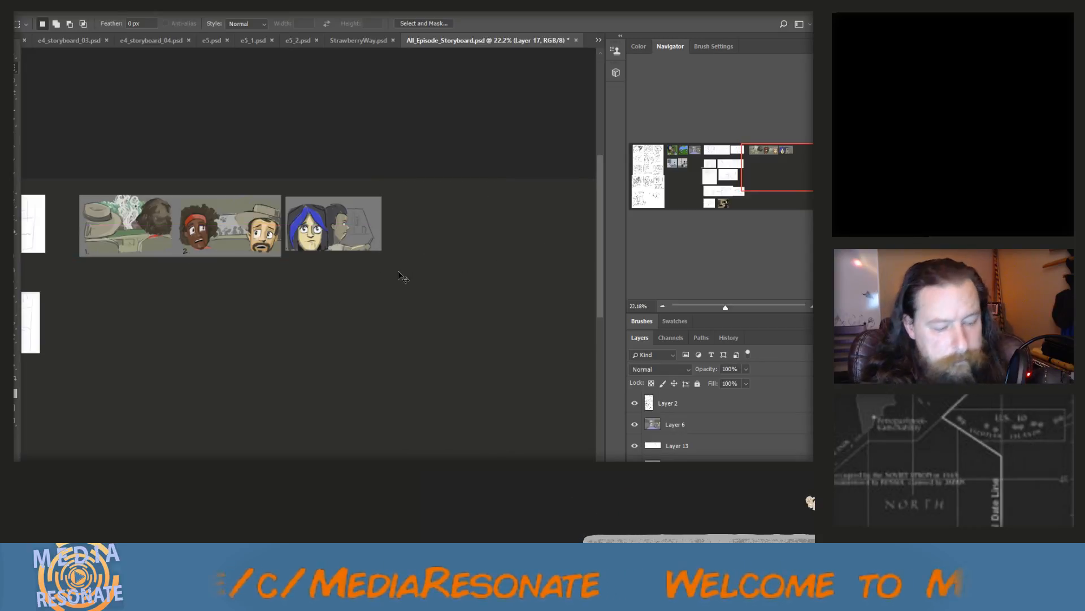
key(ctrl+v)
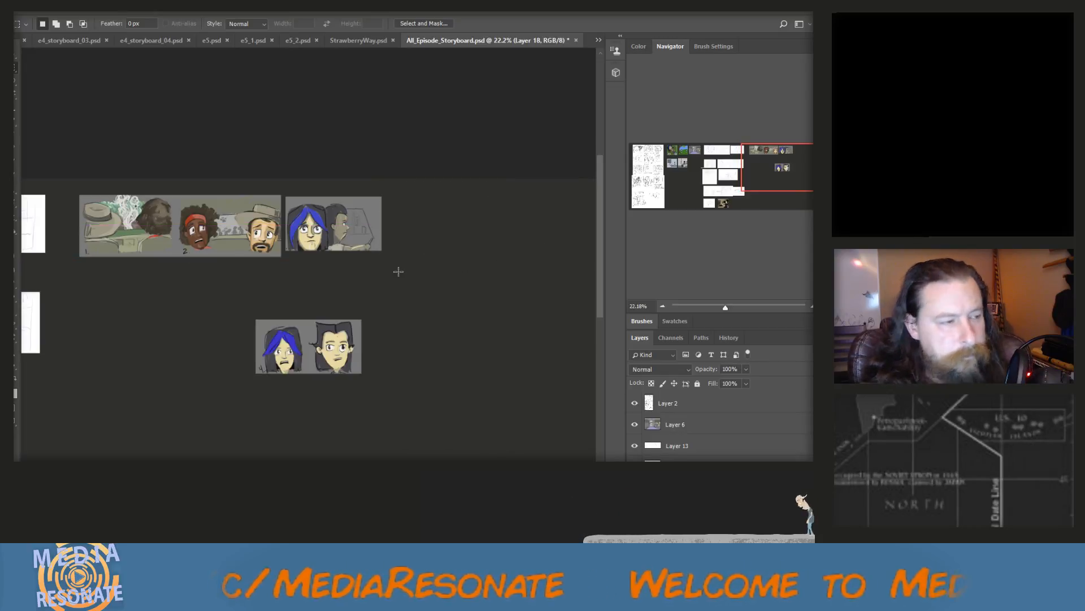
click(17, 54)
drag(282, 338, 101, 314)
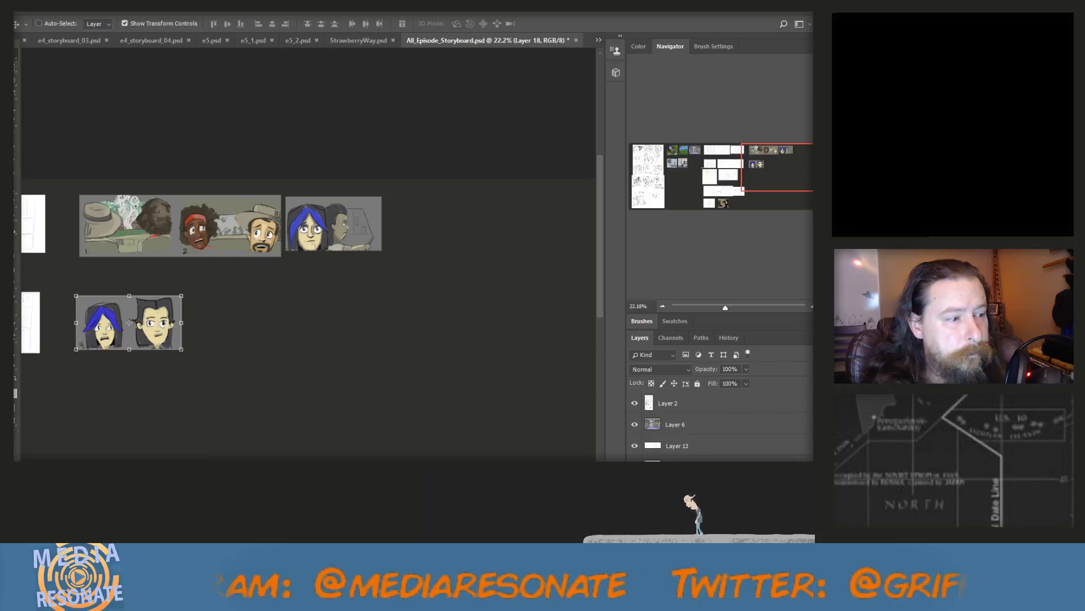
Close the E4_01.PNG file
click(598, 40)
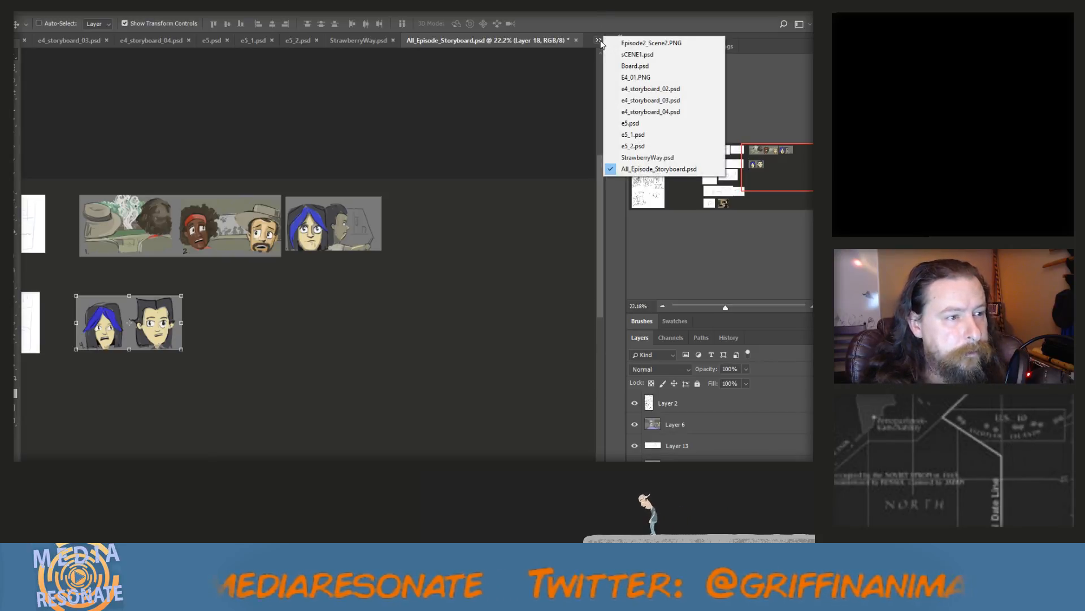
click(627, 79)
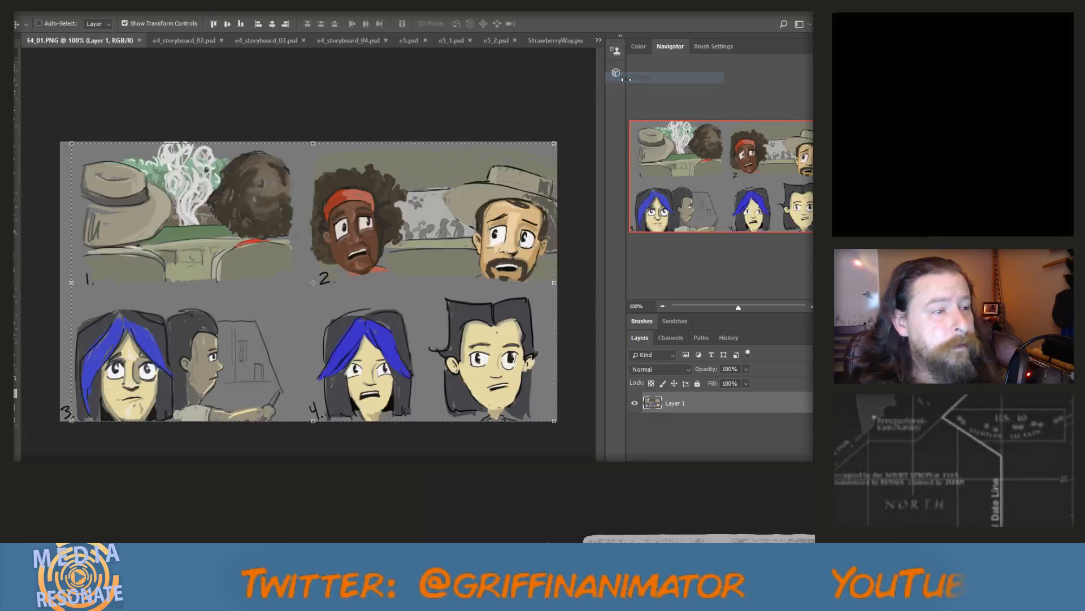
click(139, 40)
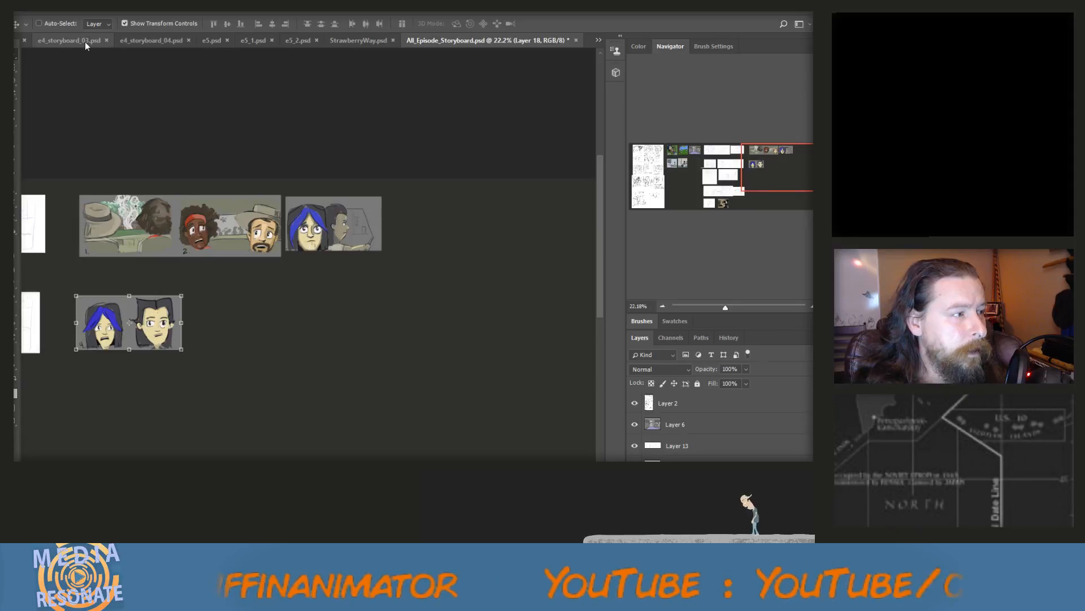
Examine the artwork in e4_storyboard_02.psd and e4_storyboard_03.psd
click(599, 40)
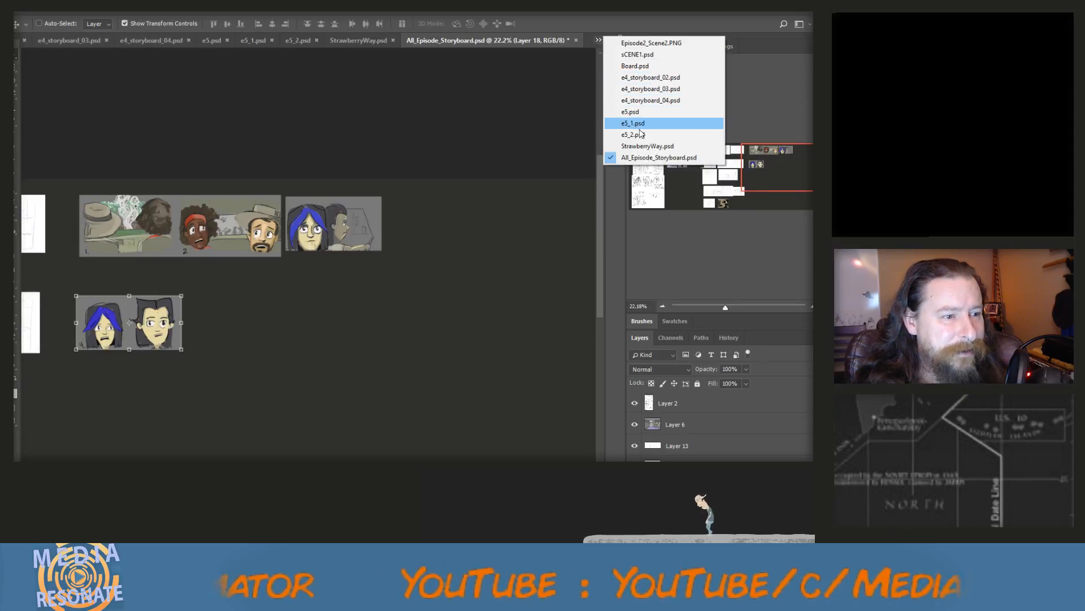
click(650, 78)
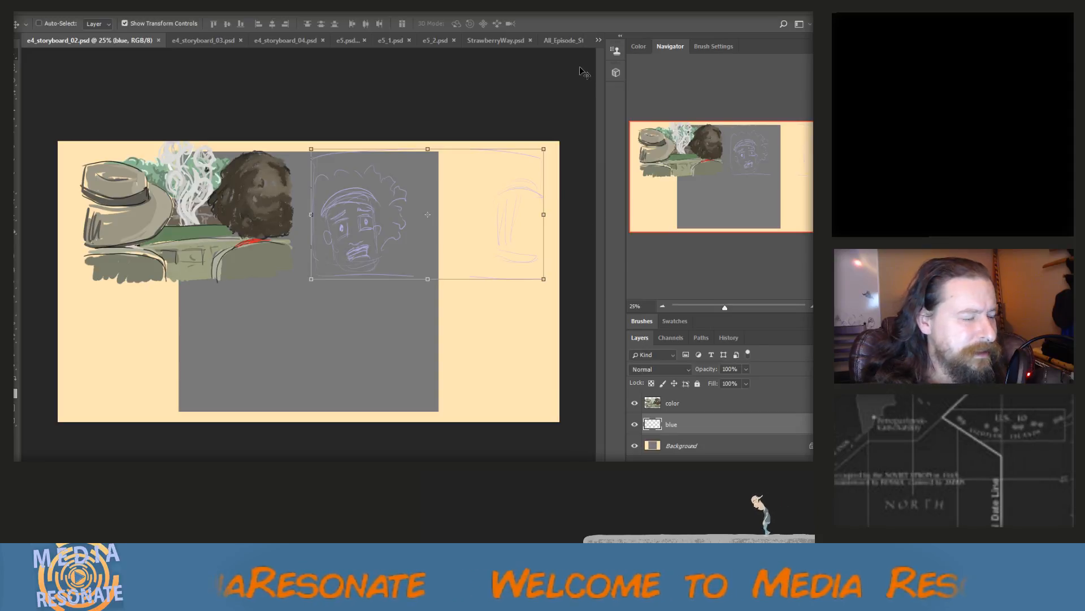
click(598, 40)
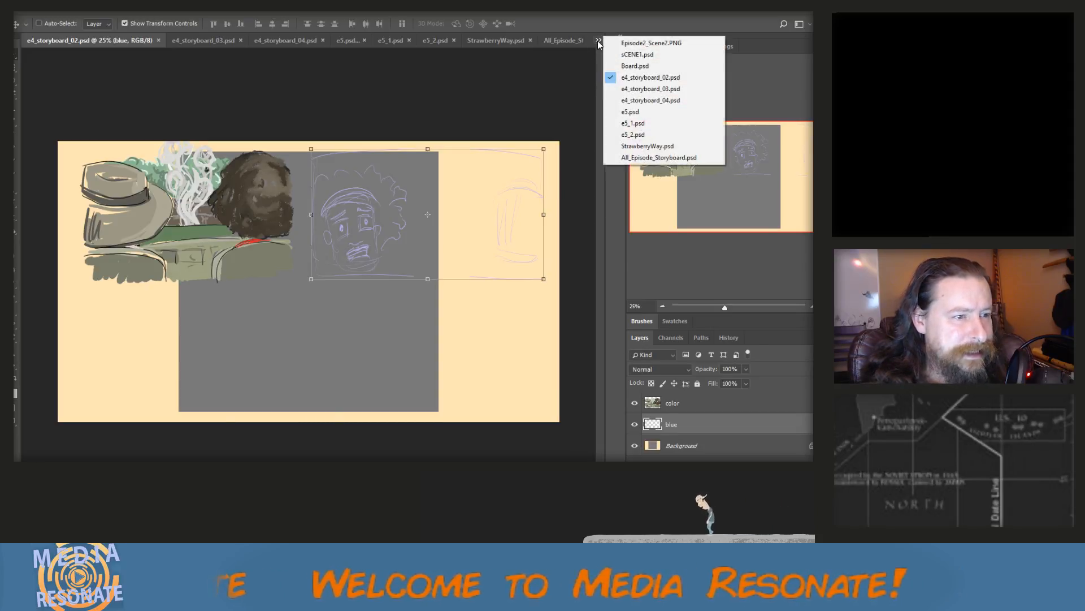
click(639, 90)
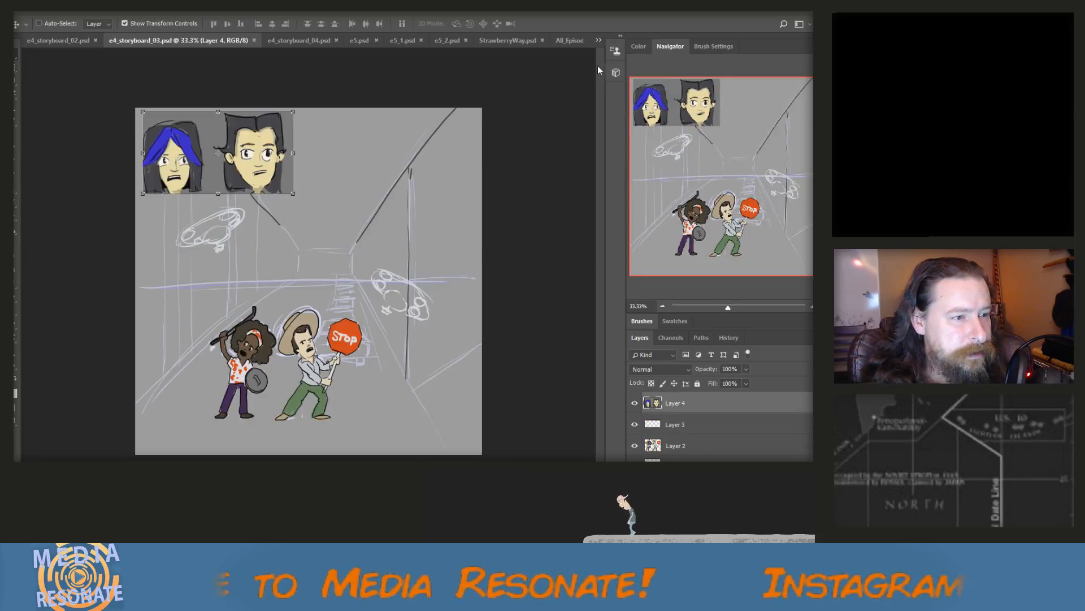
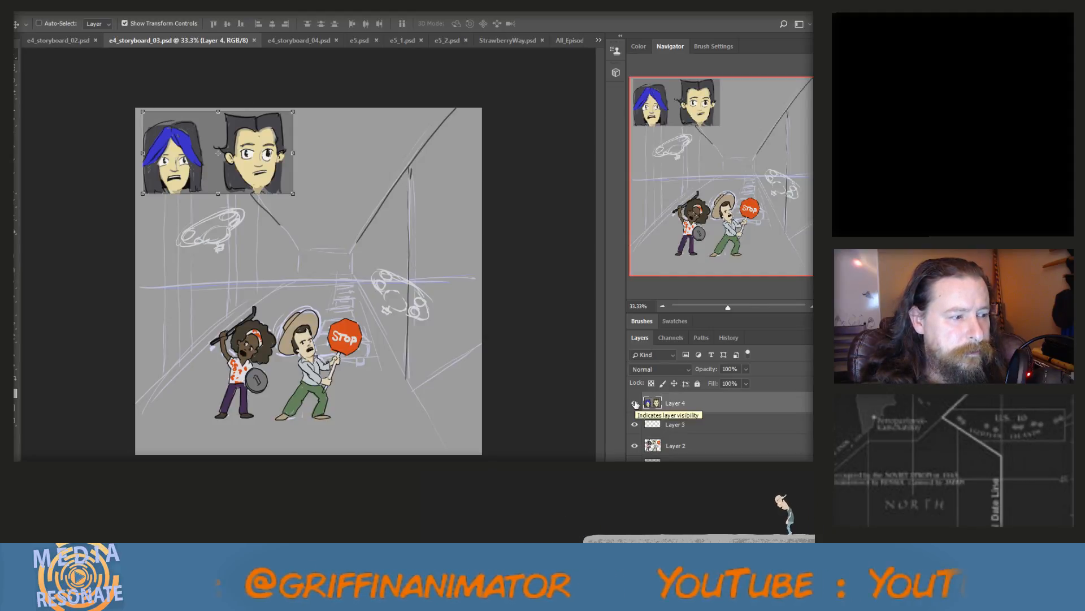
Hide the two-heads layer in e4_storyboard_03.psd and select nearly the whole street scene with a rectangular marquee
click(635, 403)
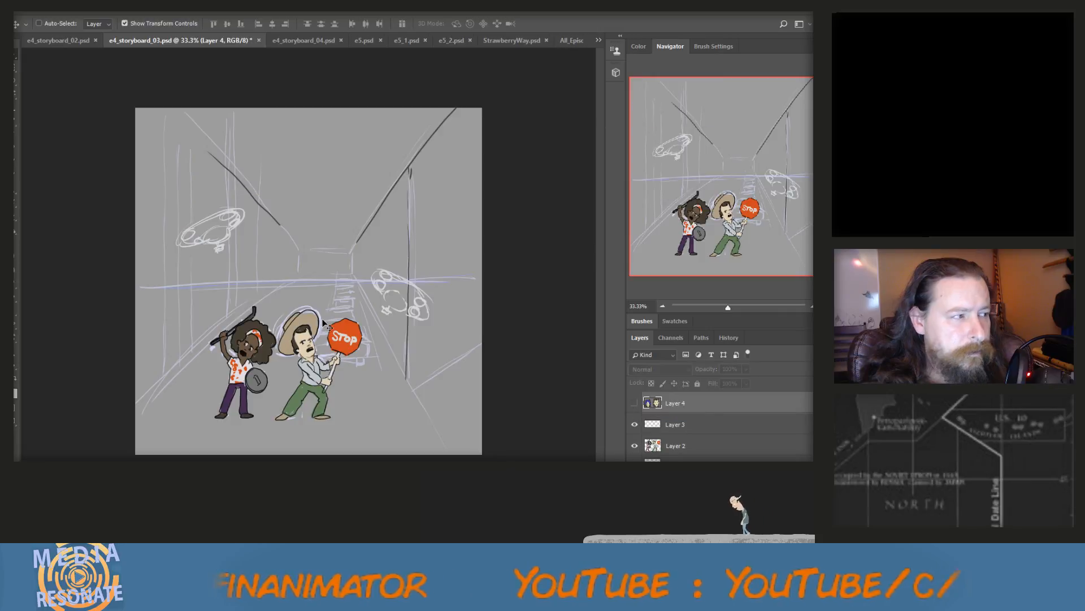
key(m)
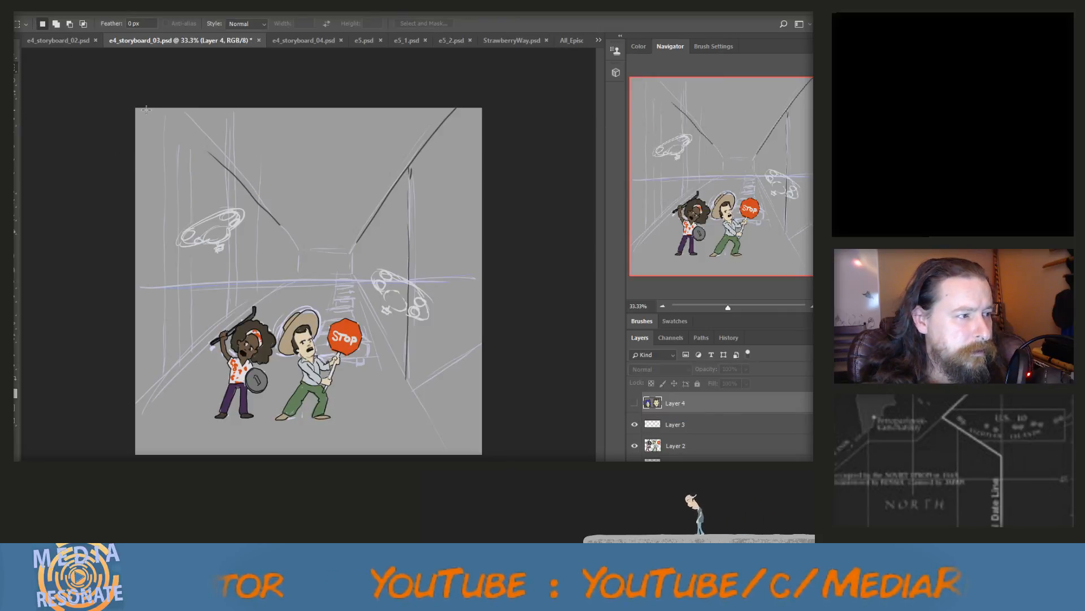
drag(144, 110, 476, 441)
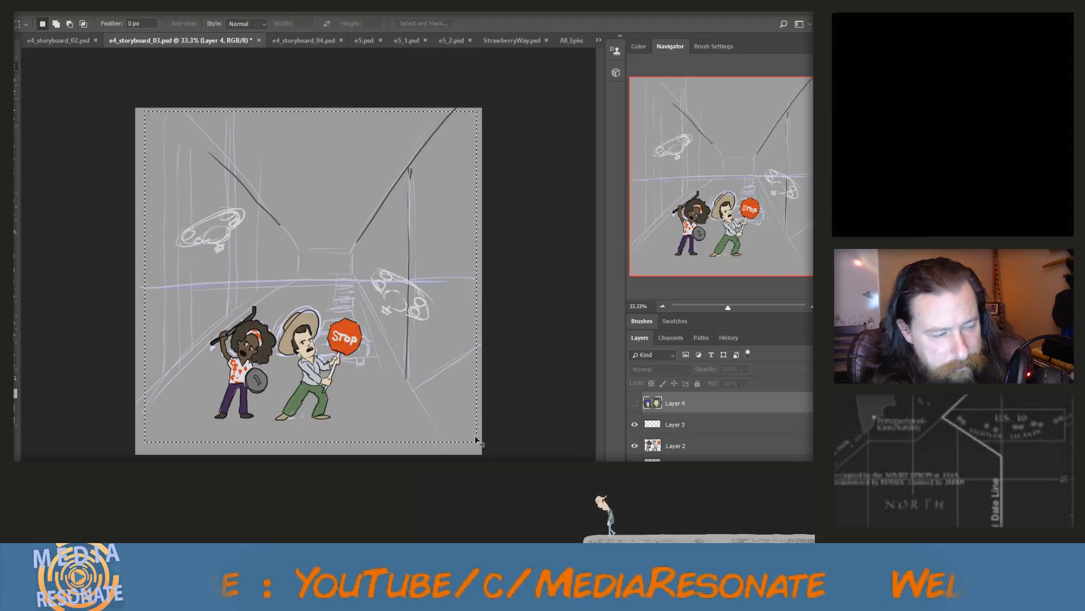
Paste the copied two-heads panel into All_Episode_Storyboard.psd as an extra copy
click(598, 39)
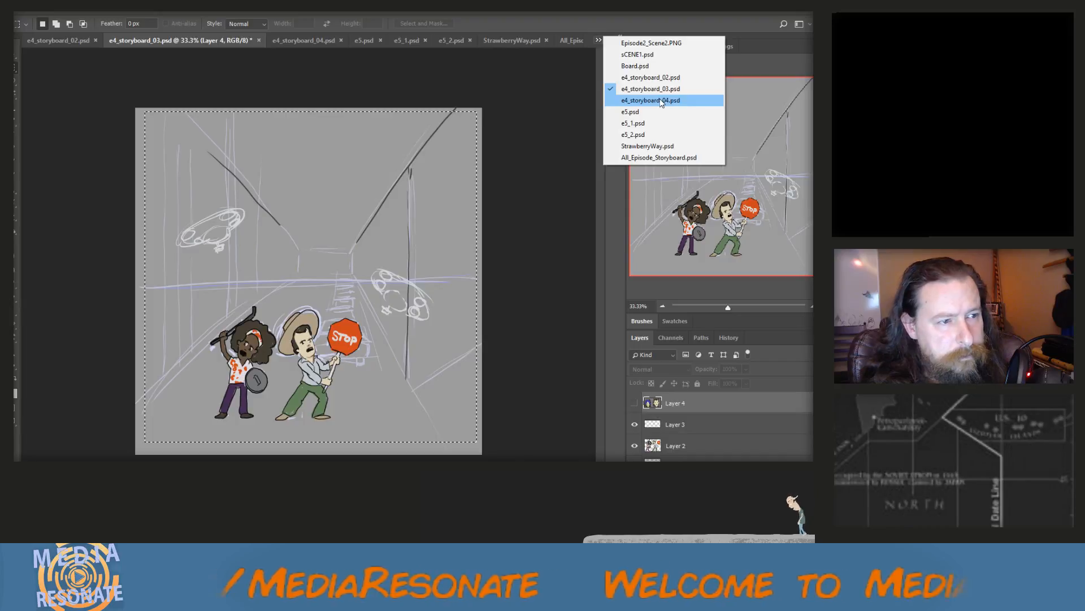
click(662, 159)
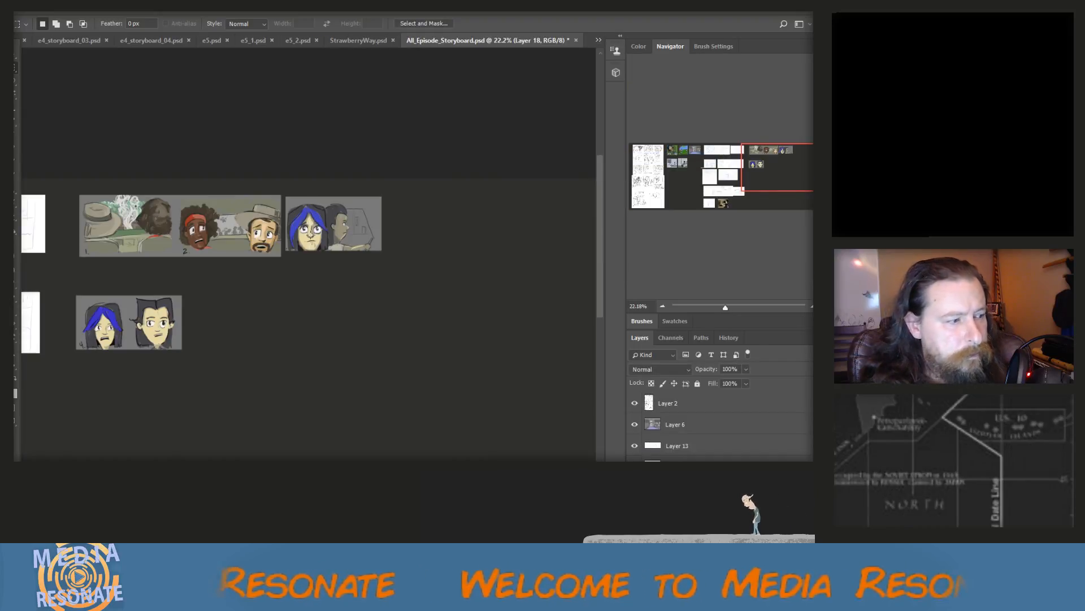
key(ctrl+v)
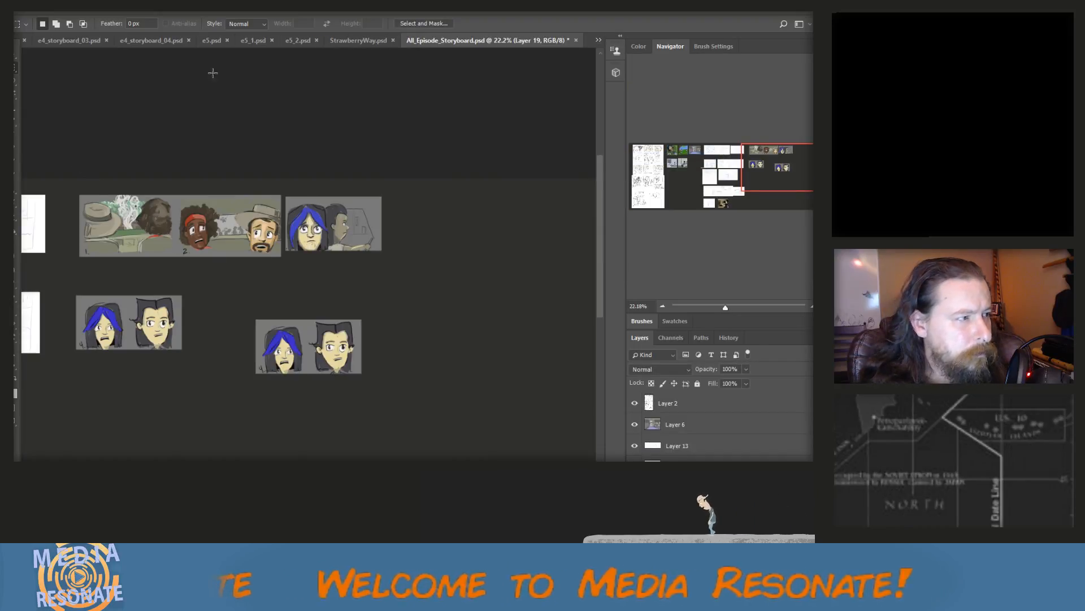
Copy the selected street scene from e4_storyboard_03.psd as merged layers and paste it into All_Episode_Storyboard.psd
click(84, 39)
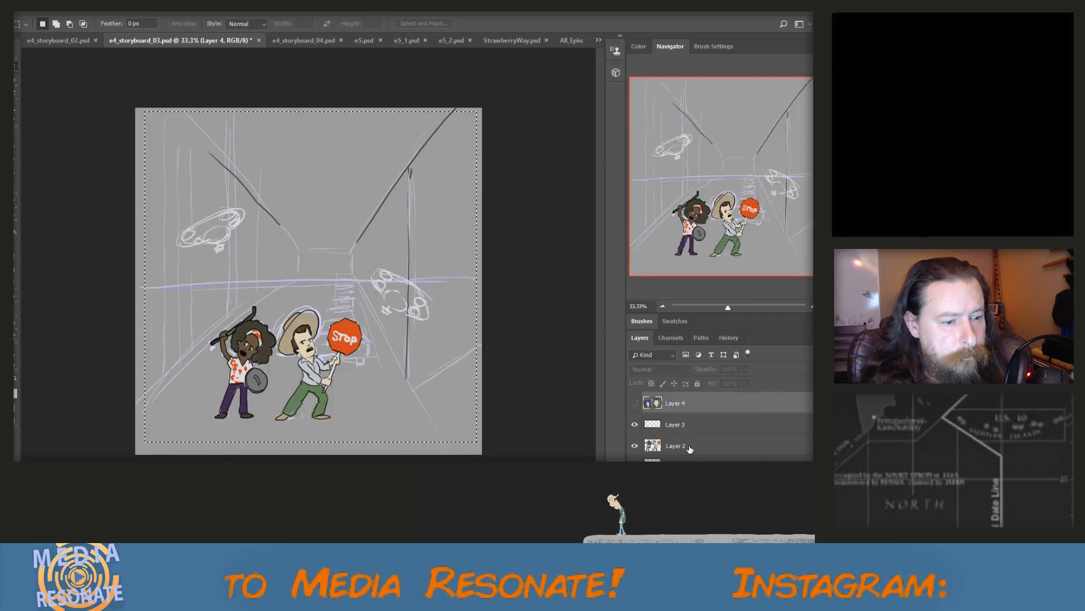
click(46, 6)
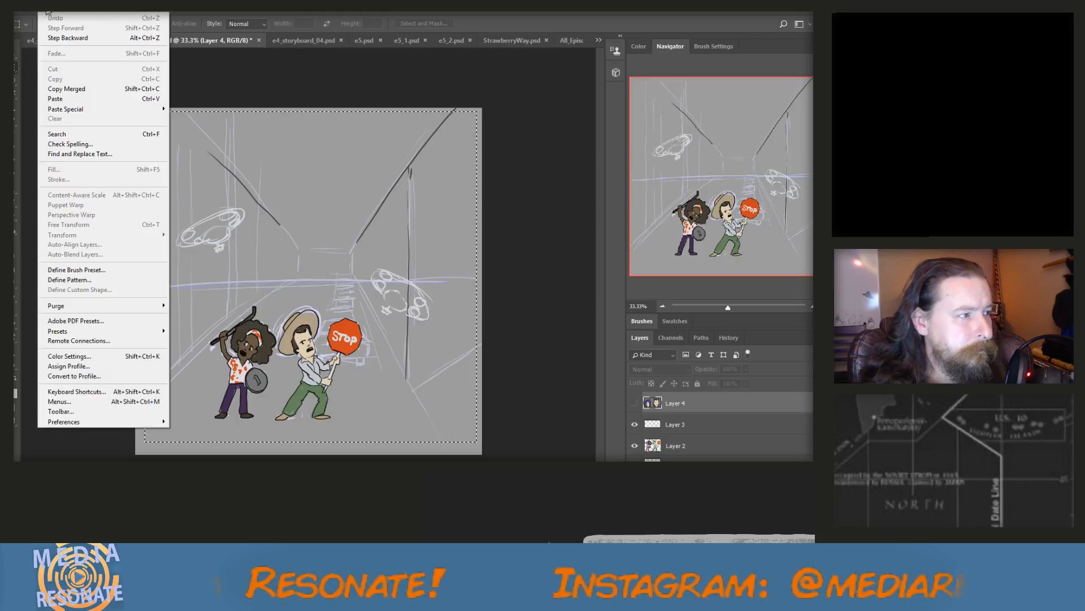
click(89, 89)
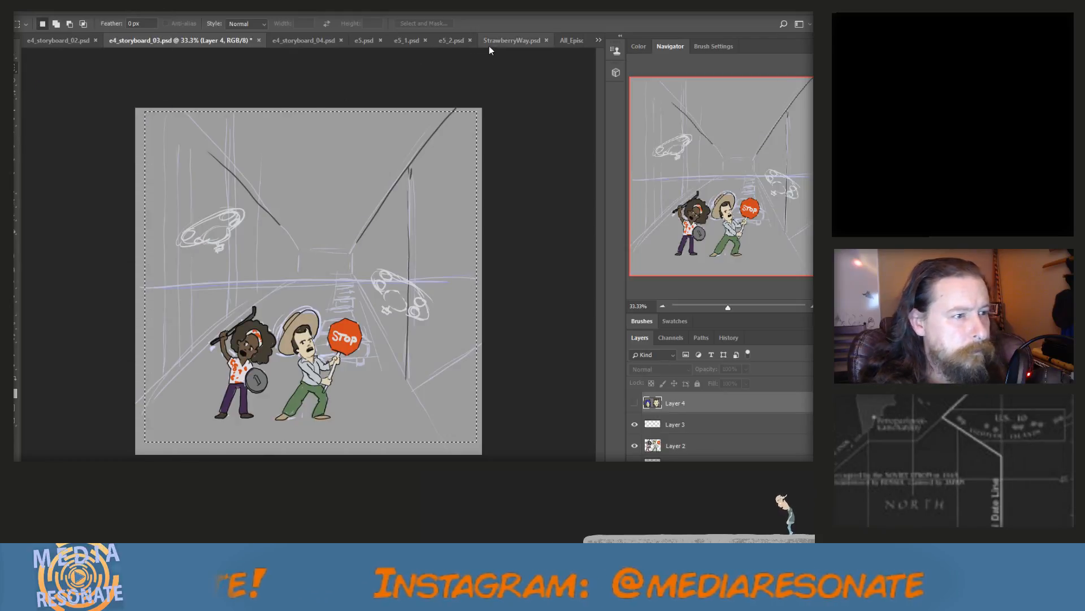
click(578, 39)
key(ctrl+v)
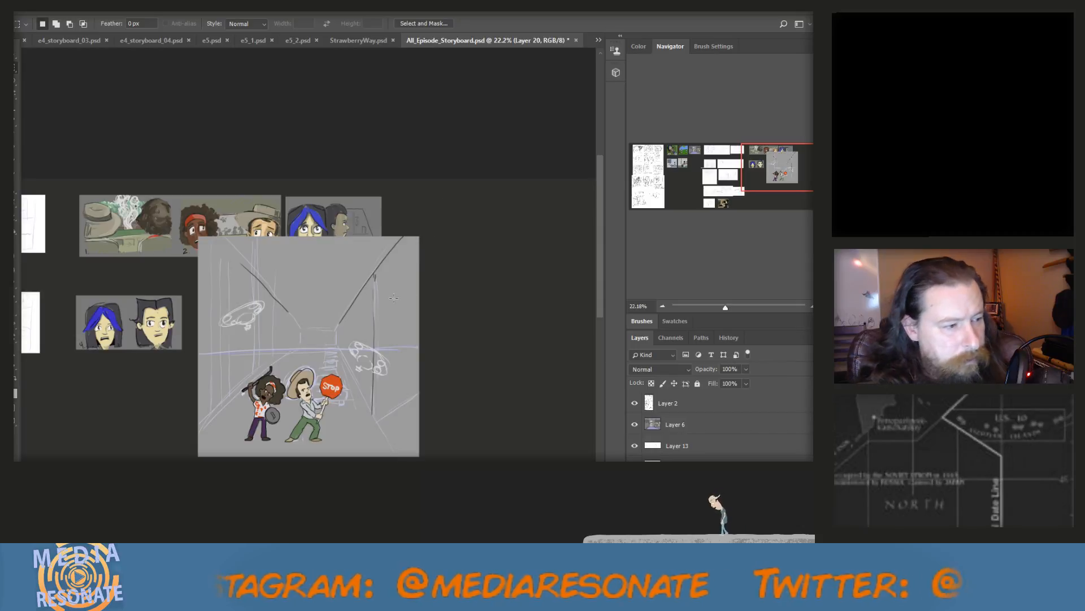
Scale the street scene to about 32% beside panel 4 in the second row, and move the extra two-heads panel to its right
key(v)
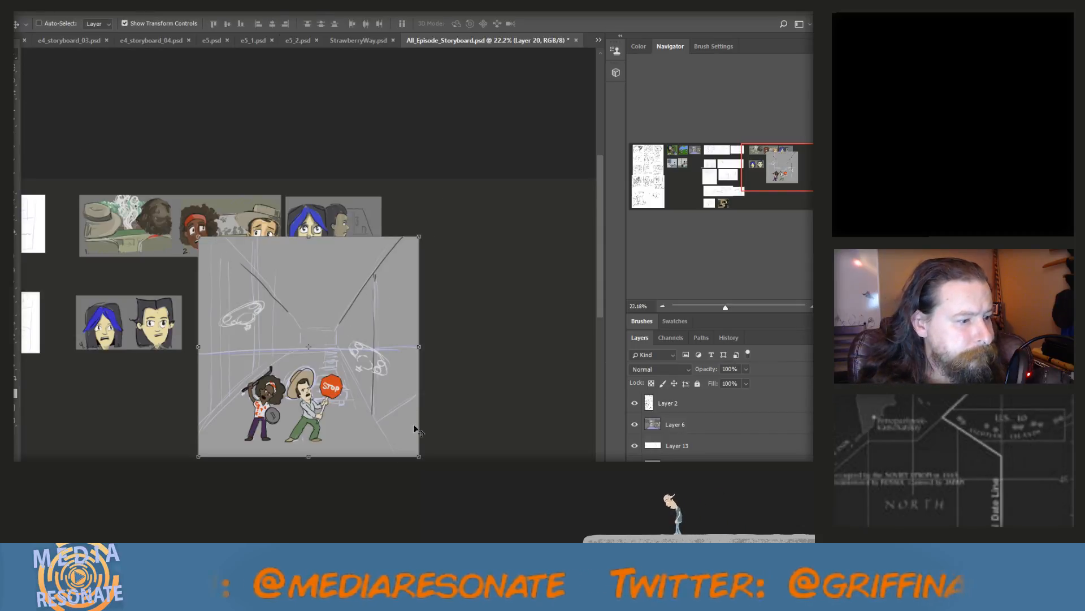
drag(416, 451, 282, 318)
drag(269, 264, 263, 290)
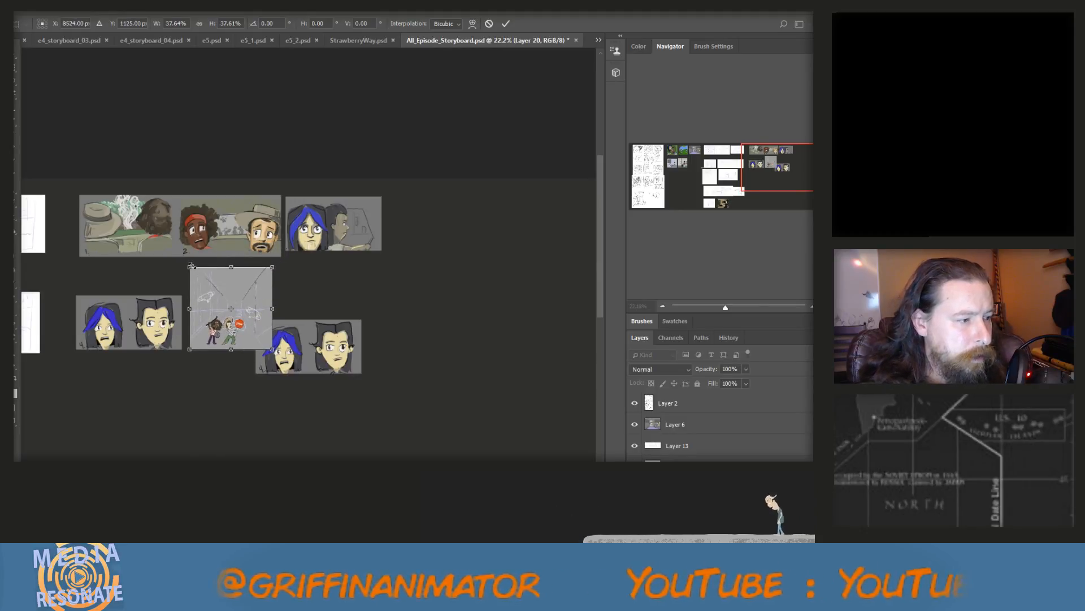
drag(189, 266, 225, 308)
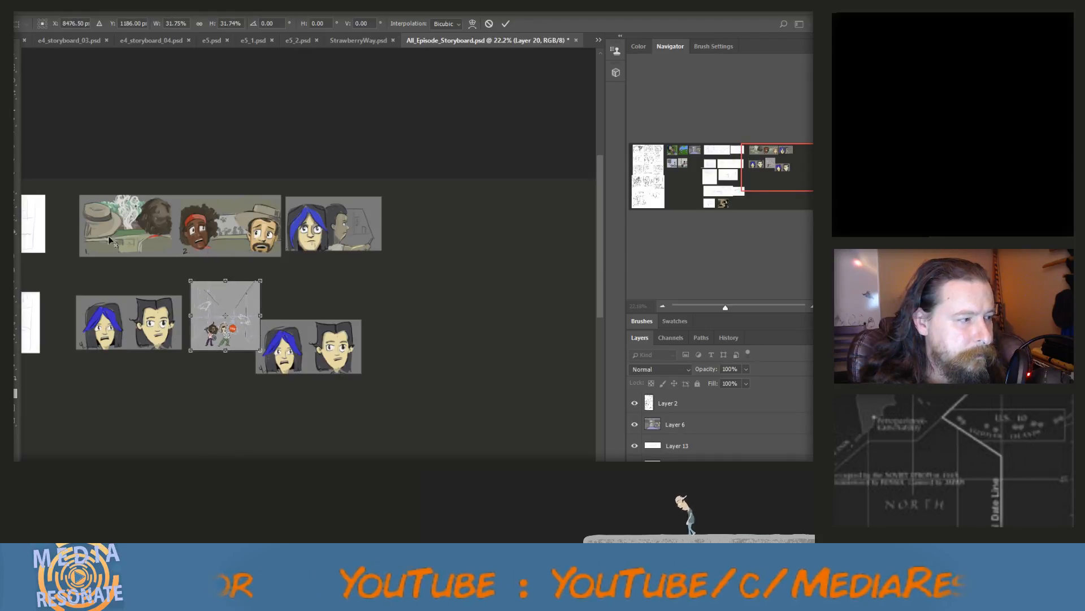
key(v)
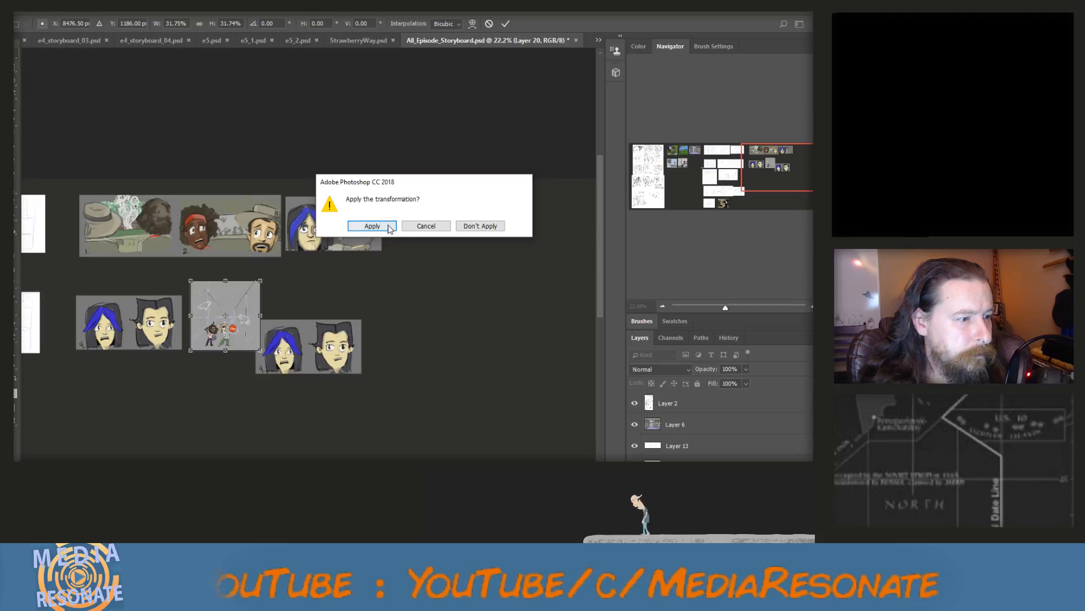
click(372, 227)
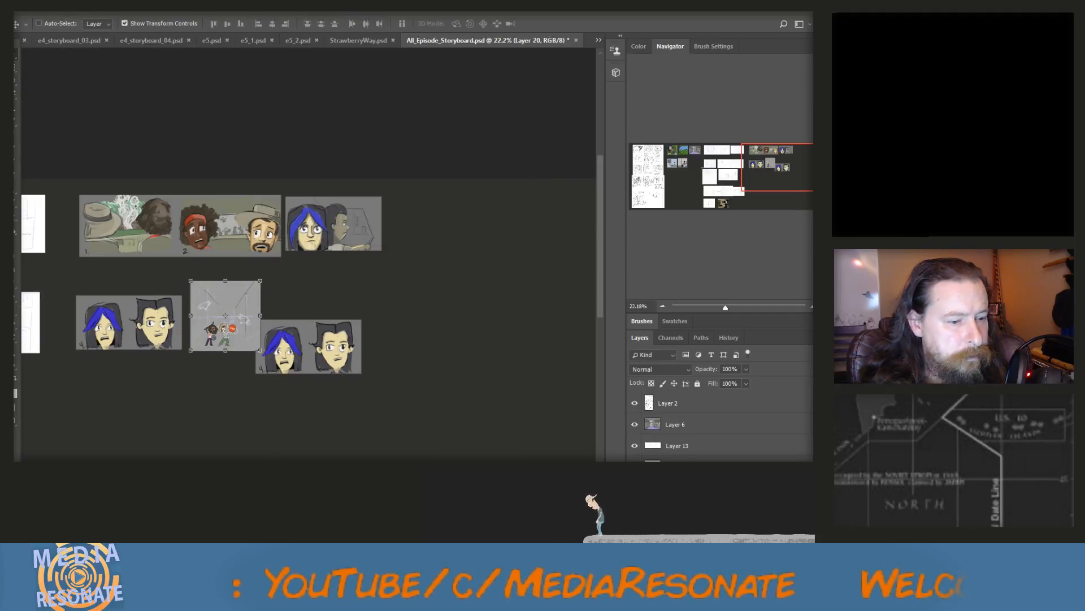
click(677, 488)
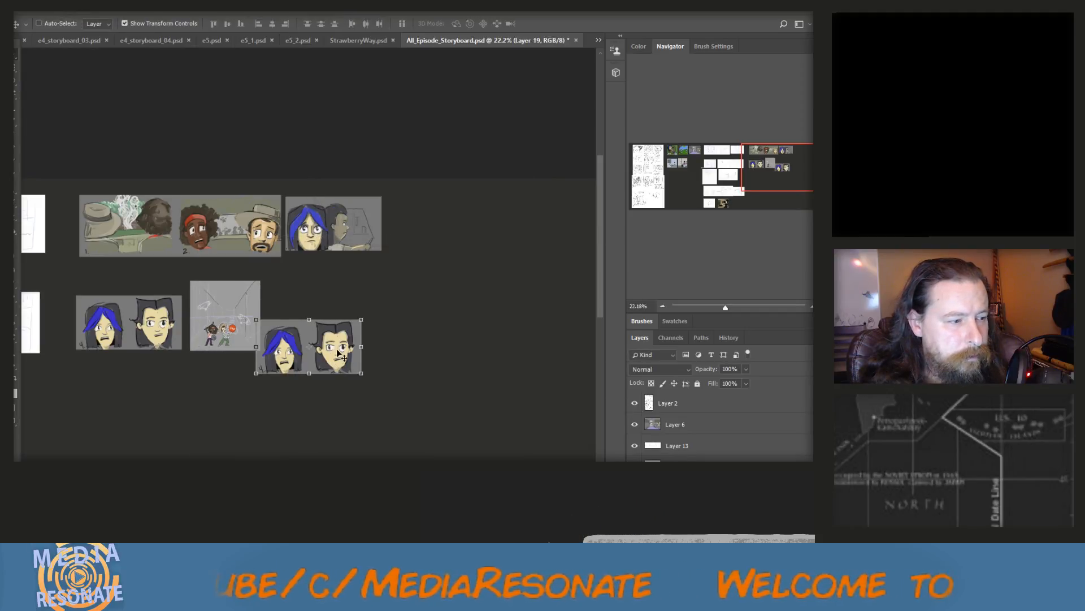
drag(338, 354, 364, 327)
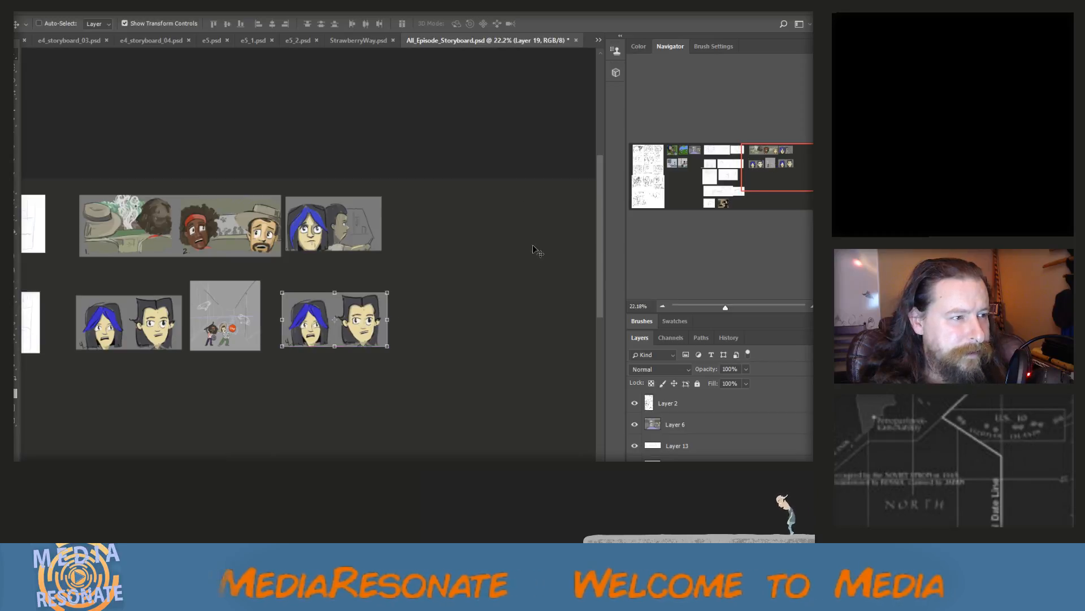
Close e4_storyboard_03.psd without saving its changes, and close e4_storyboard_02.psd
click(598, 39)
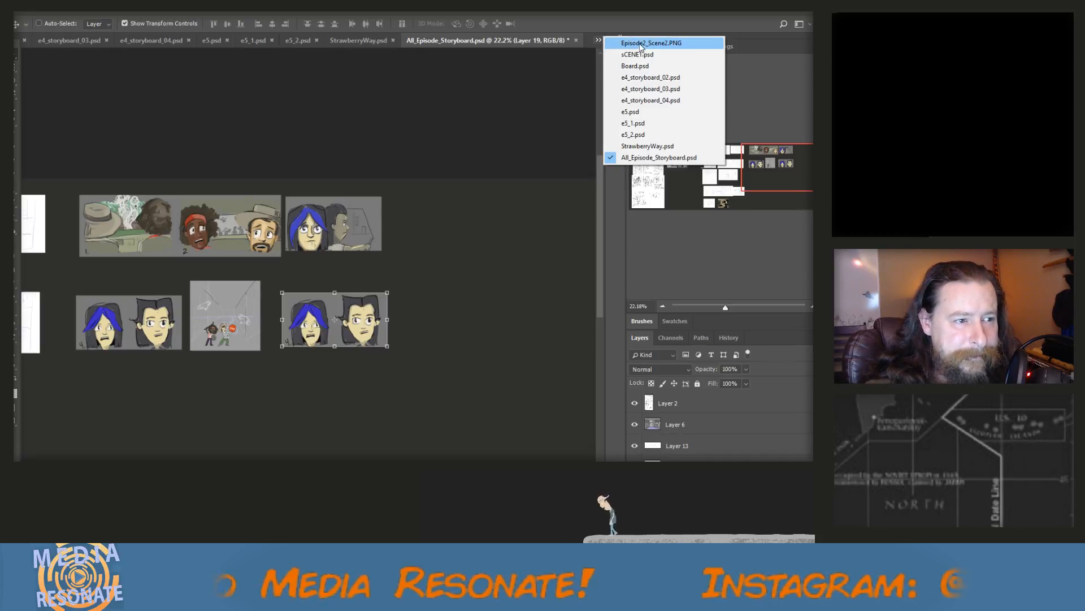
click(644, 89)
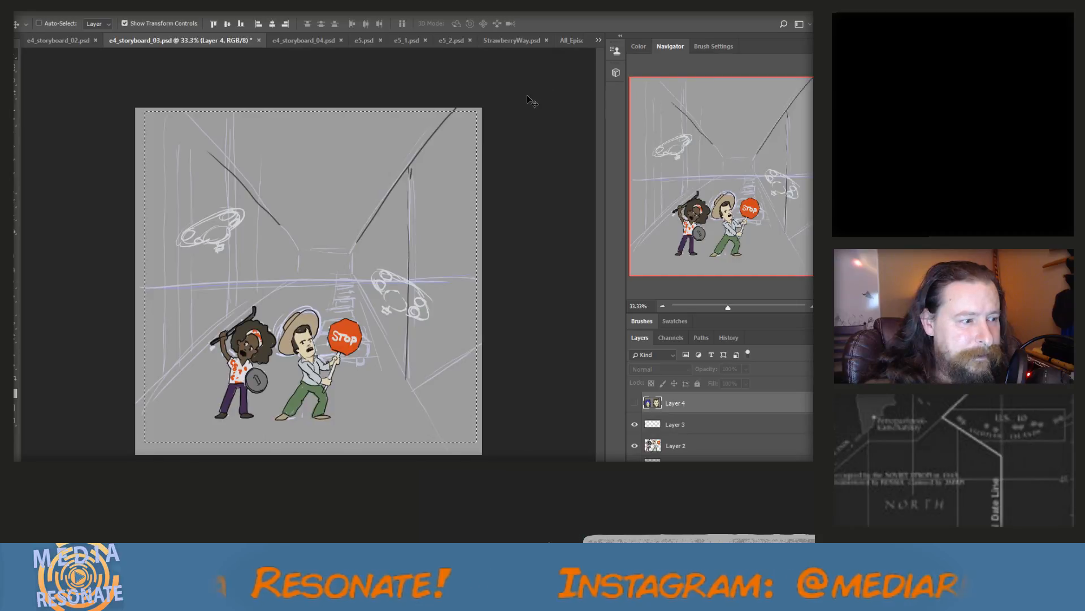
click(259, 40)
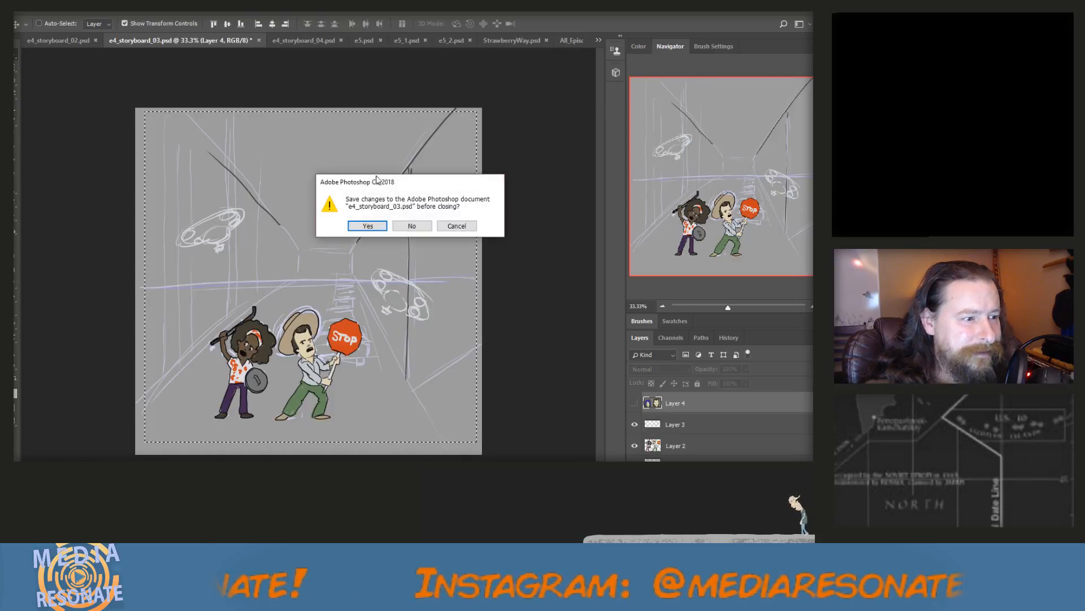
click(418, 228)
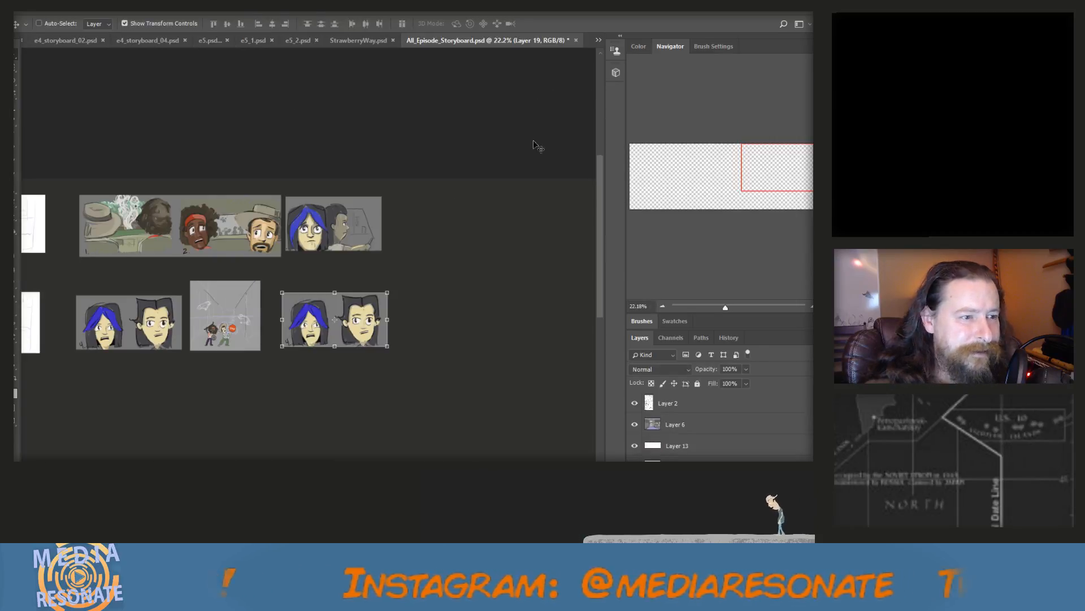
click(598, 41)
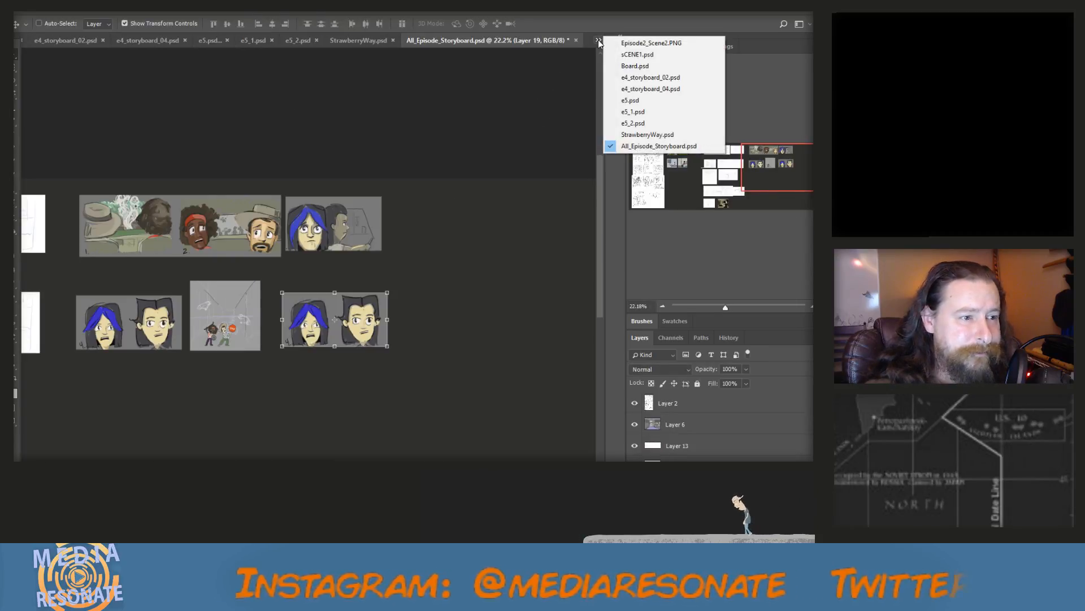
click(642, 79)
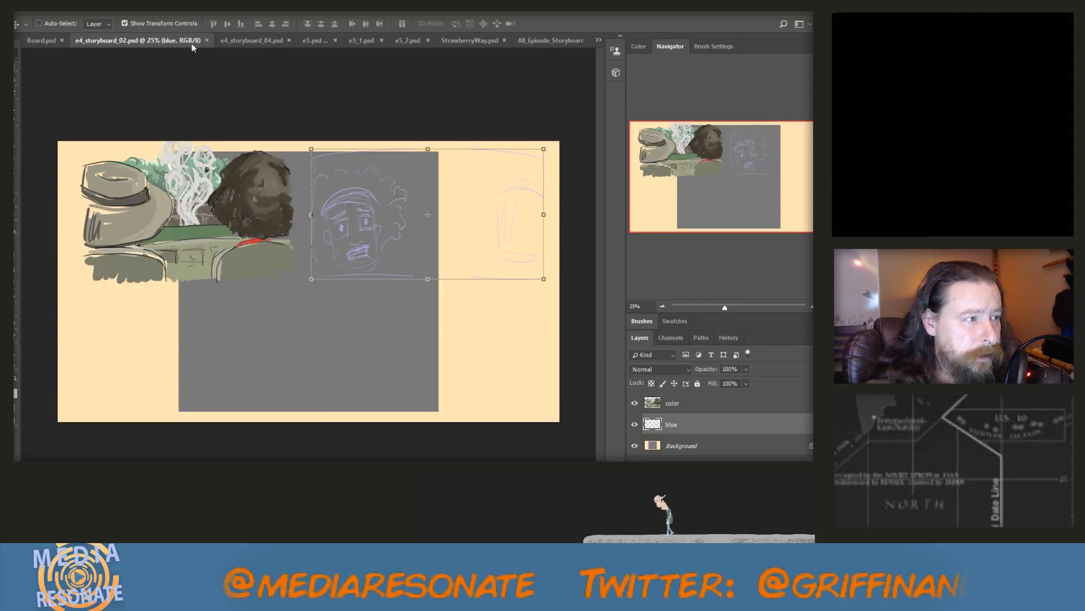
click(208, 40)
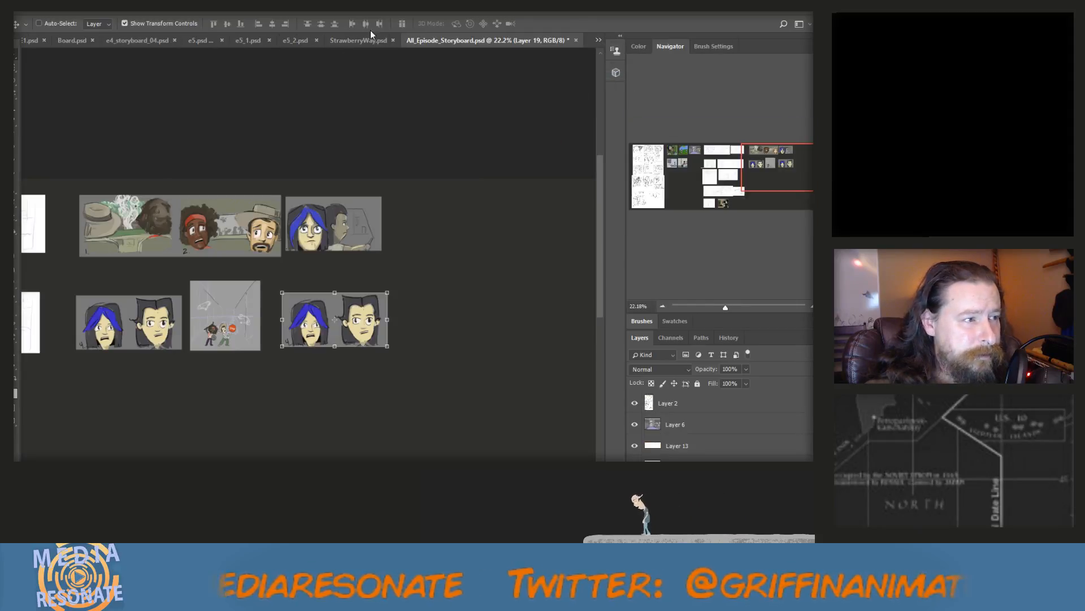
Select nearly the whole scene with the two standing characters in e4_storyboard_04.psd using a rectangular marquee
click(598, 41)
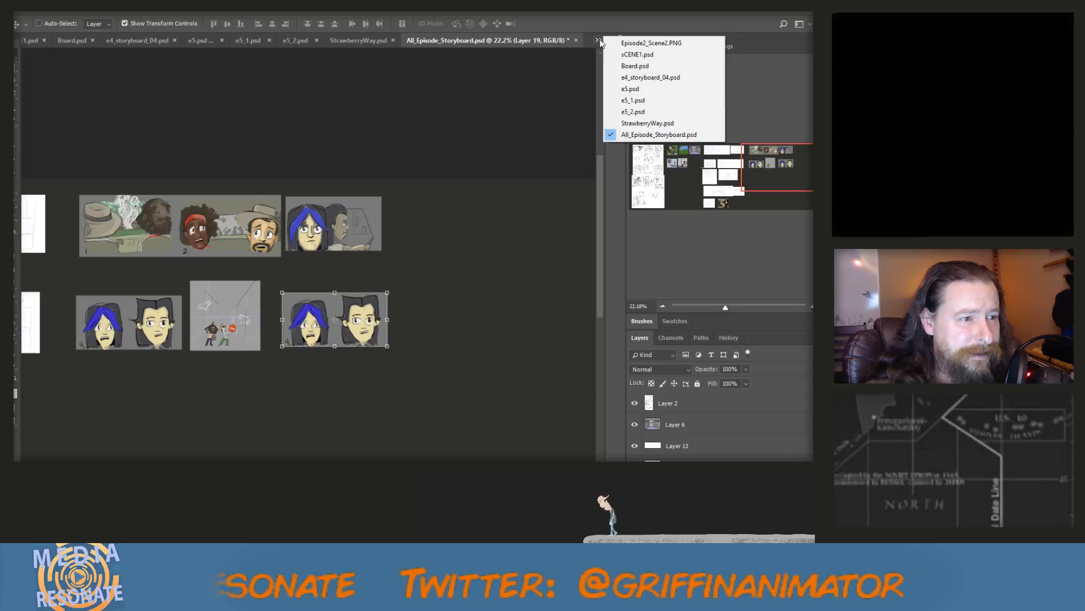
click(641, 79)
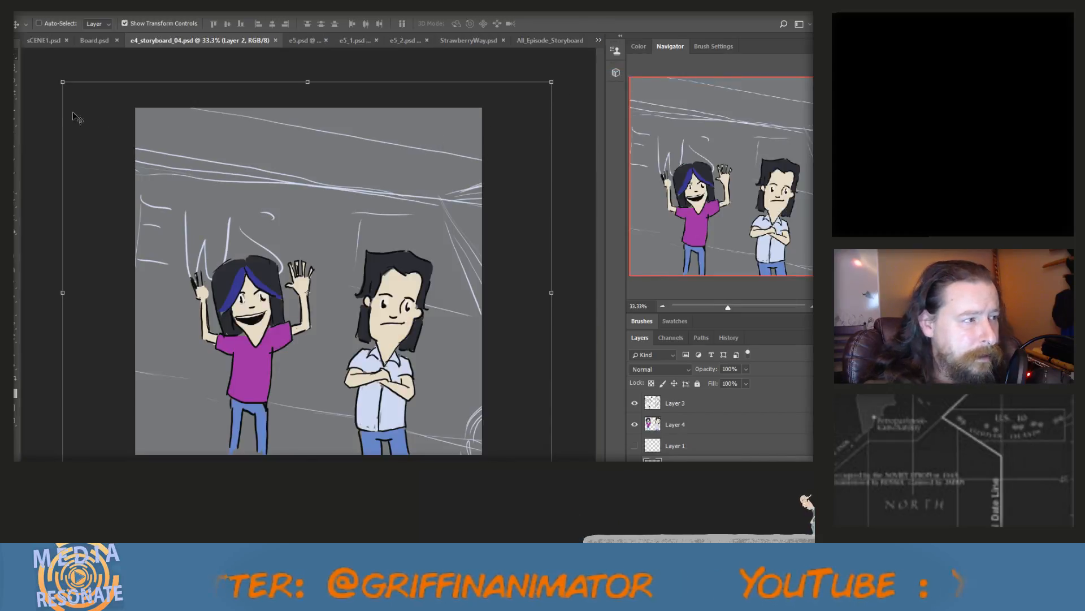
key(m)
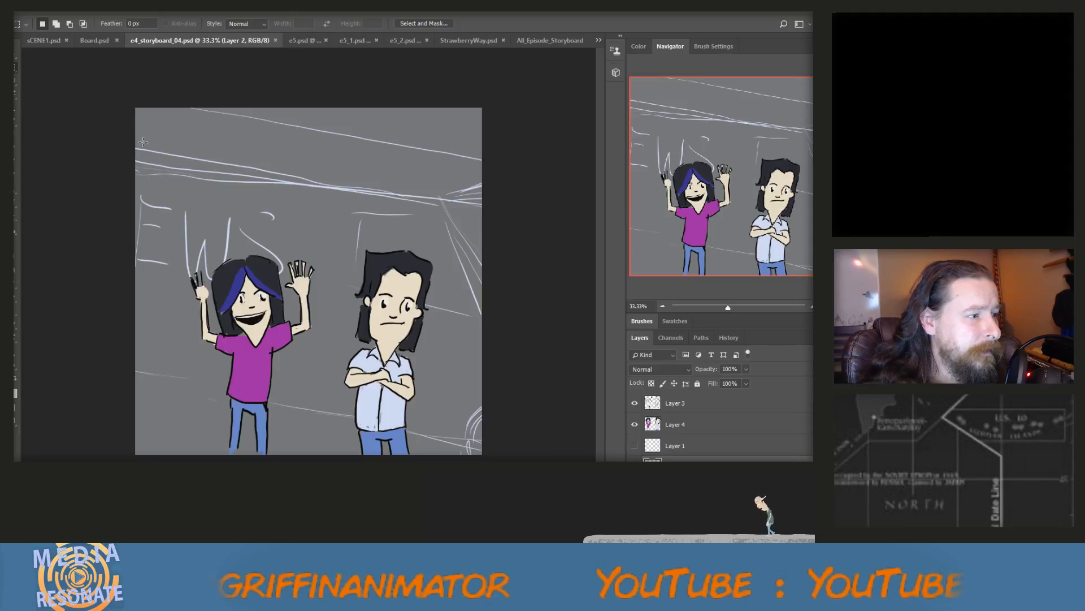
drag(138, 128, 482, 453)
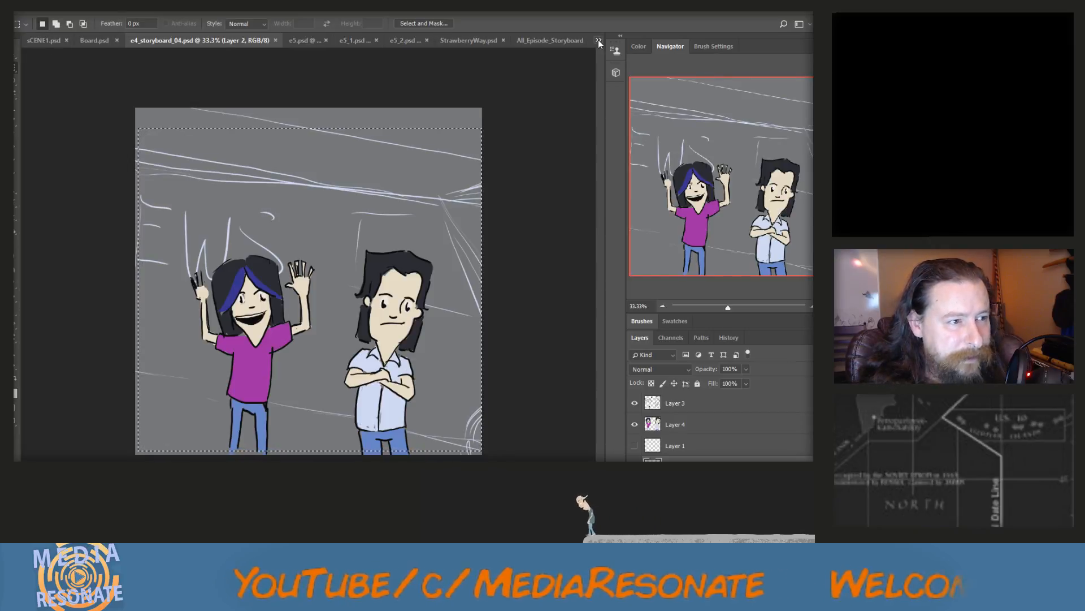
click(568, 42)
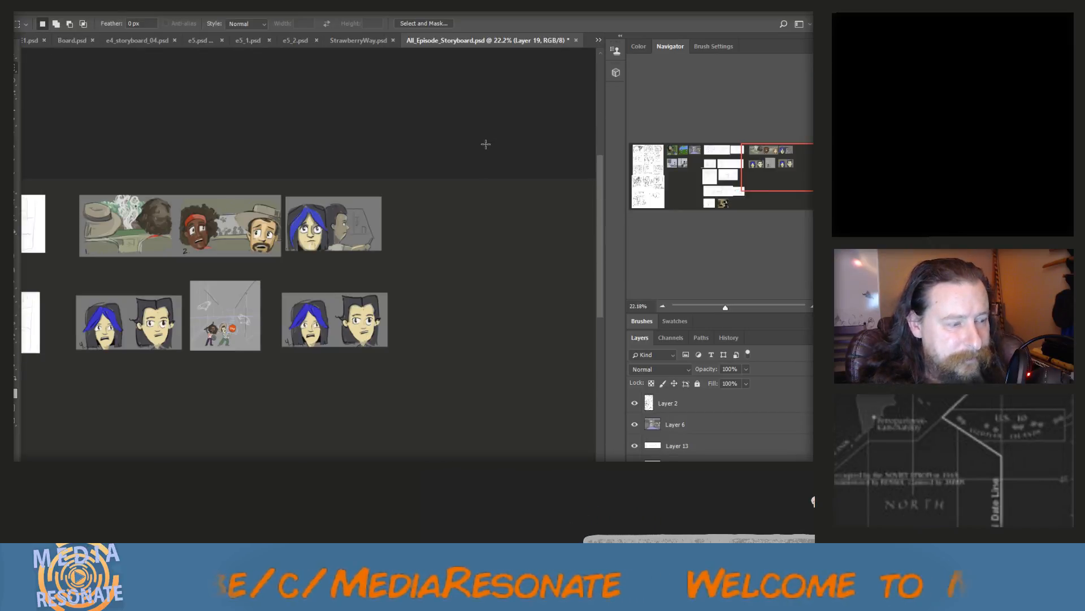
key(ctrl+v)
key(ctrl+z)
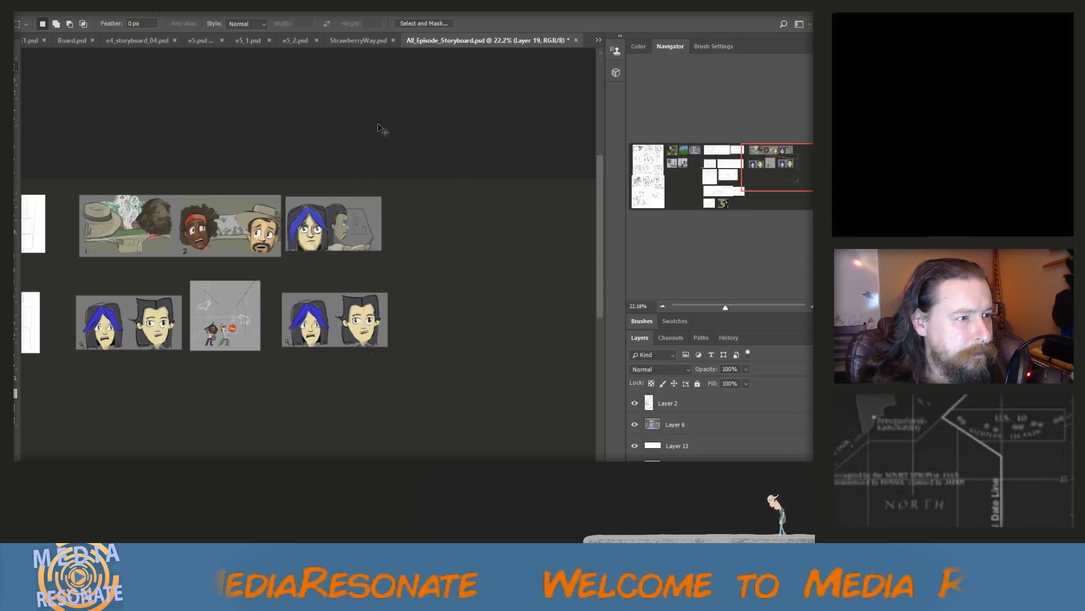
click(598, 40)
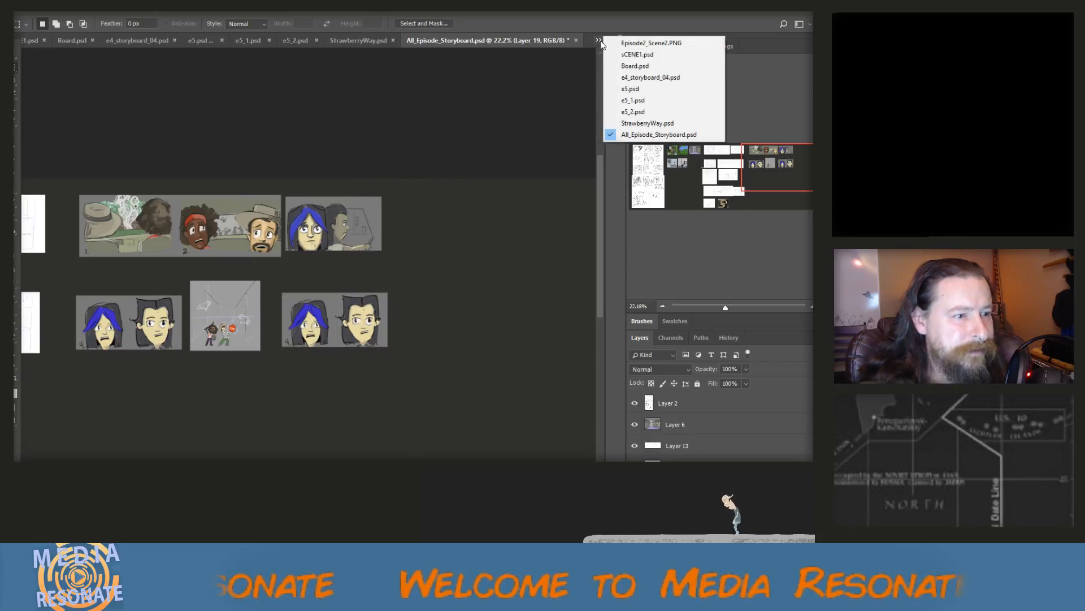
click(632, 83)
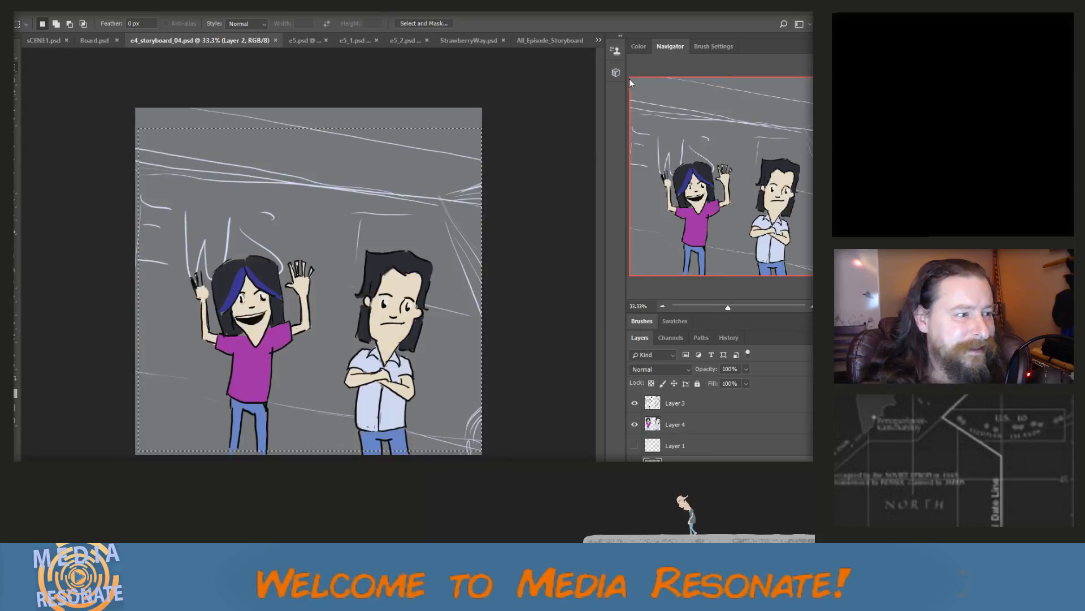
Copy the selected two-character scene from e4_storyboard_04.psd as merged layers and paste it into All_Episode_Storyboard.psd
click(51, 12)
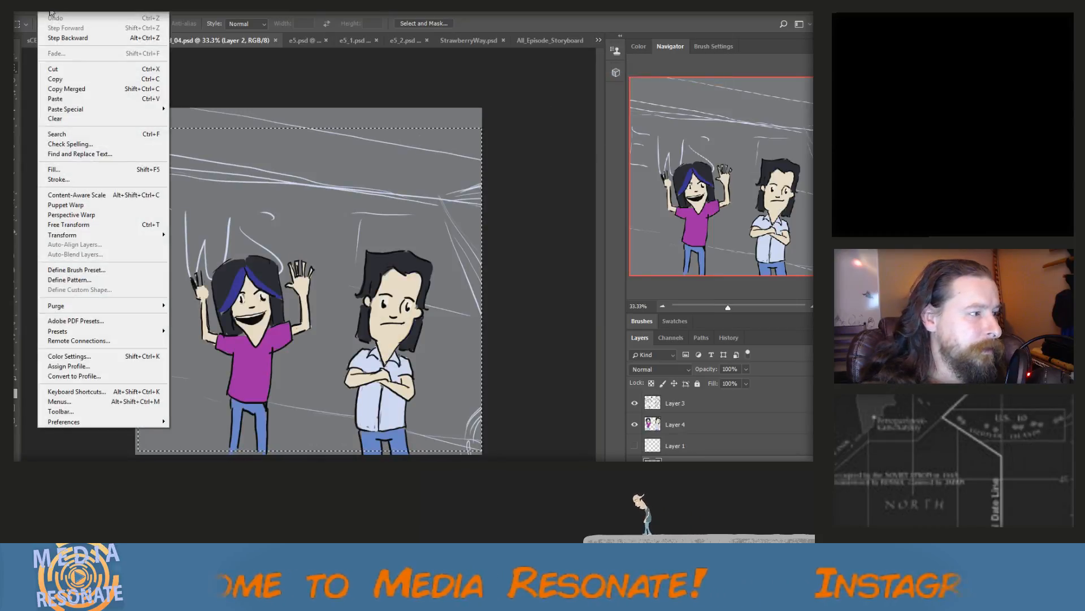
click(82, 89)
click(550, 40)
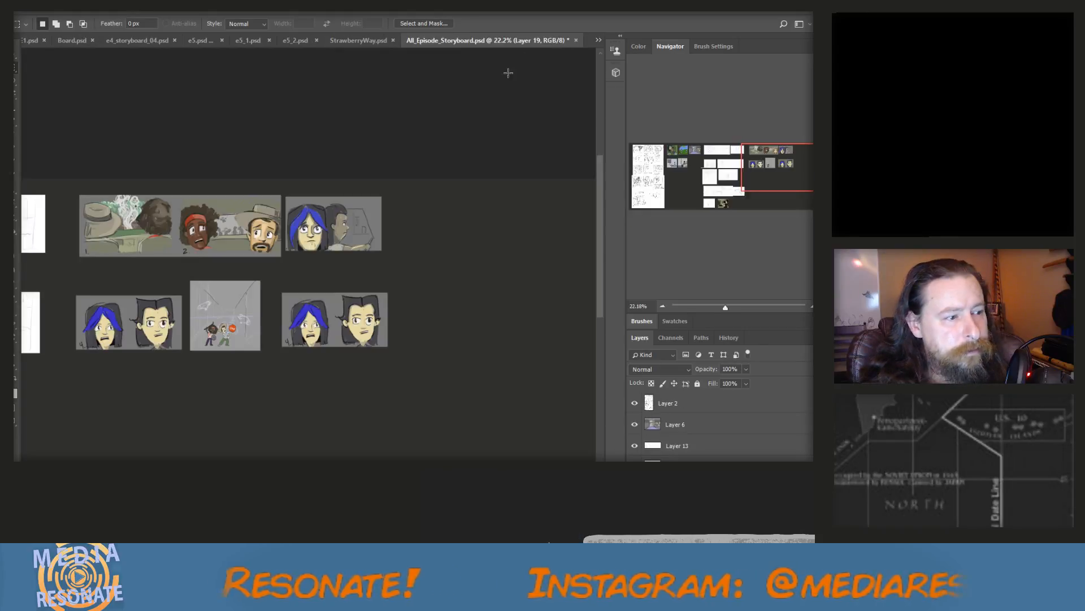
key(ctrl+v)
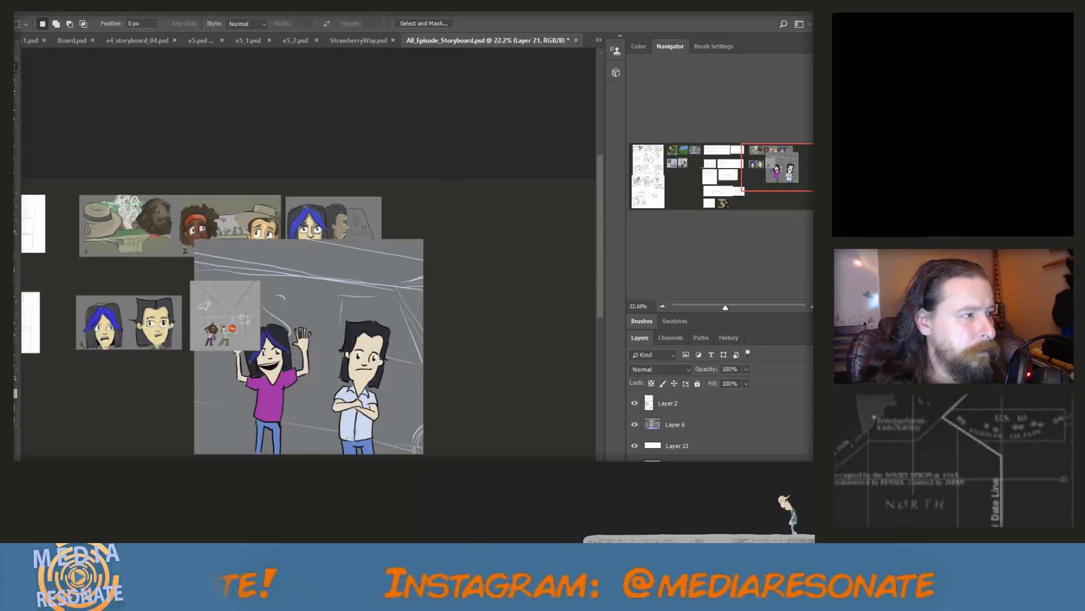
Scale the pasted scene with the two standing characters to about 44% and place it in a third row, below the two-heads panel
key(ctrl+t)
drag(424, 239, 162, 406)
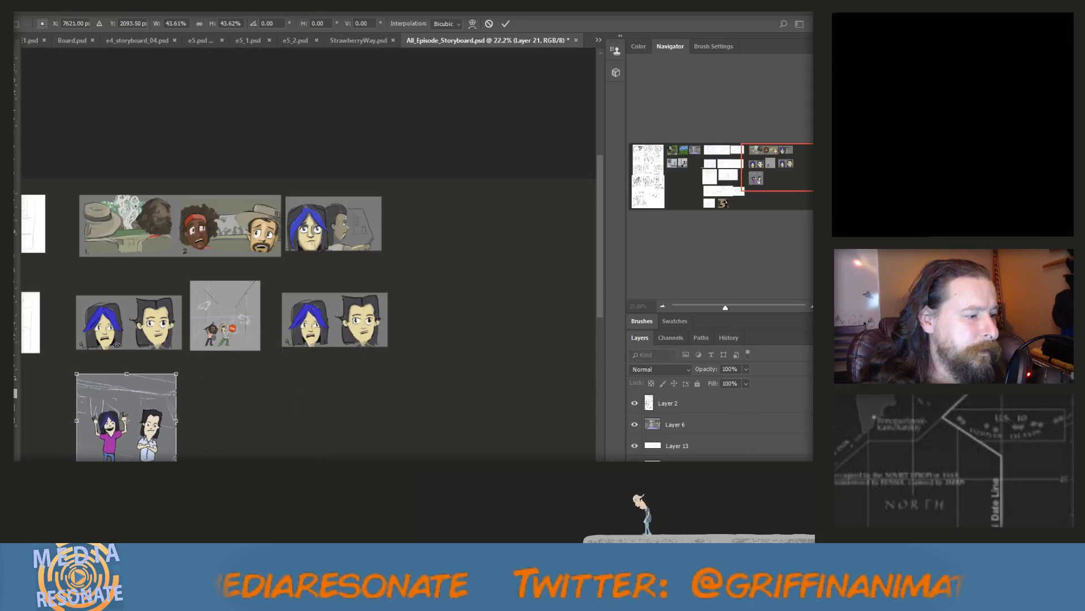
click(14, 56)
click(368, 229)
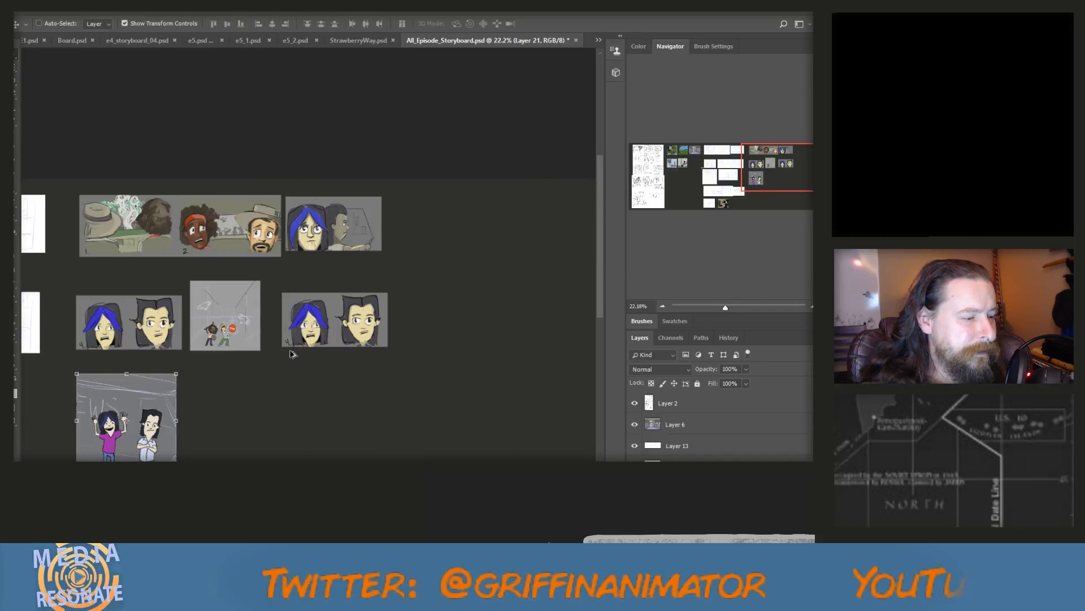
scroll(292, 354, down, 2)
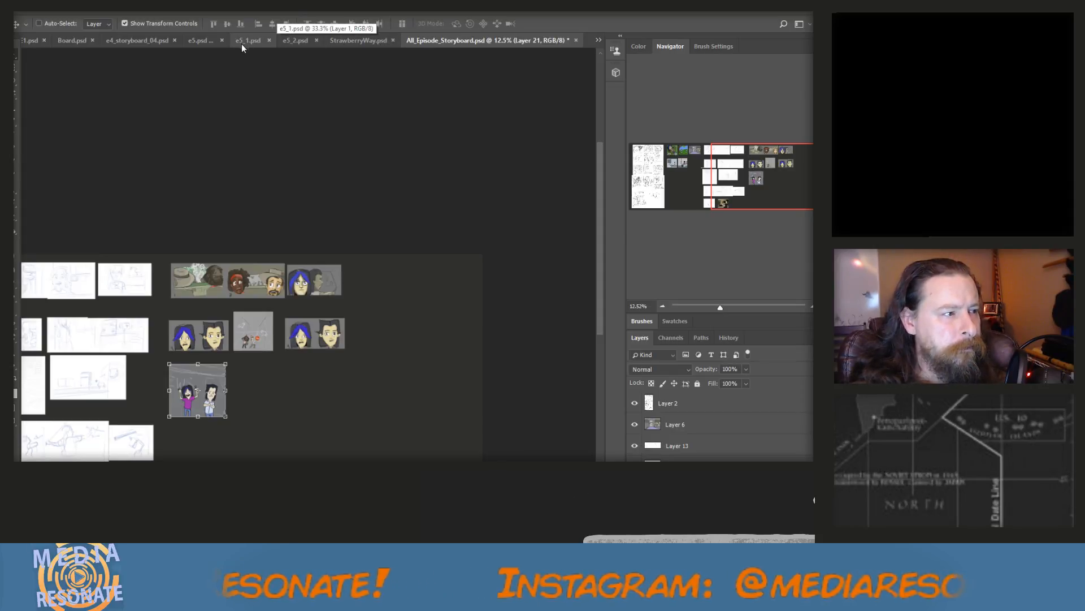
Select nearly the whole four-panel hospital page in e5.psd using a rectangular marquee
click(215, 40)
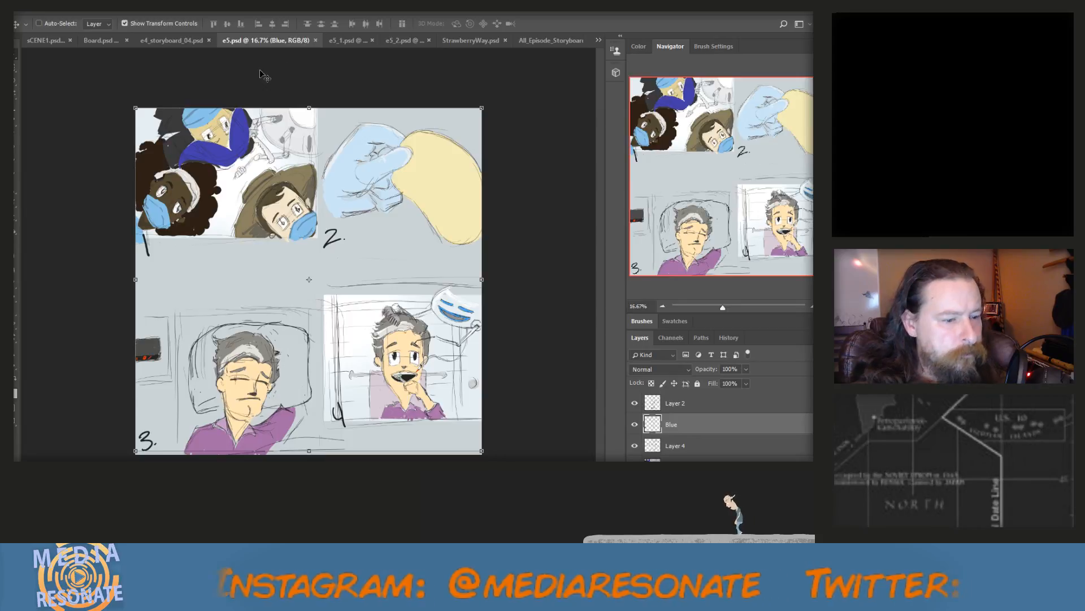
key(m)
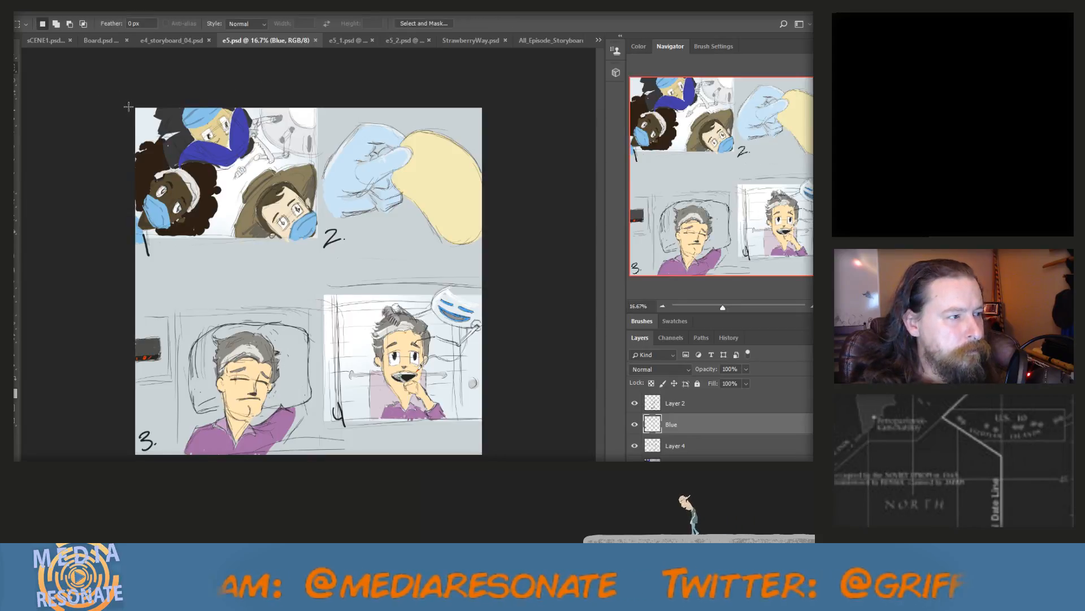
drag(137, 107, 479, 454)
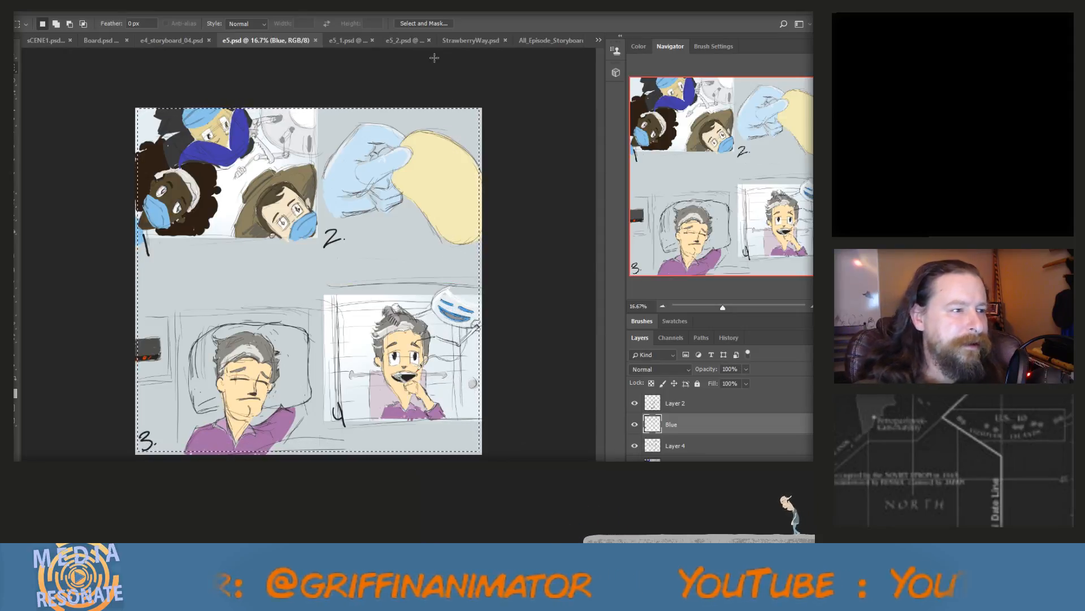
click(542, 39)
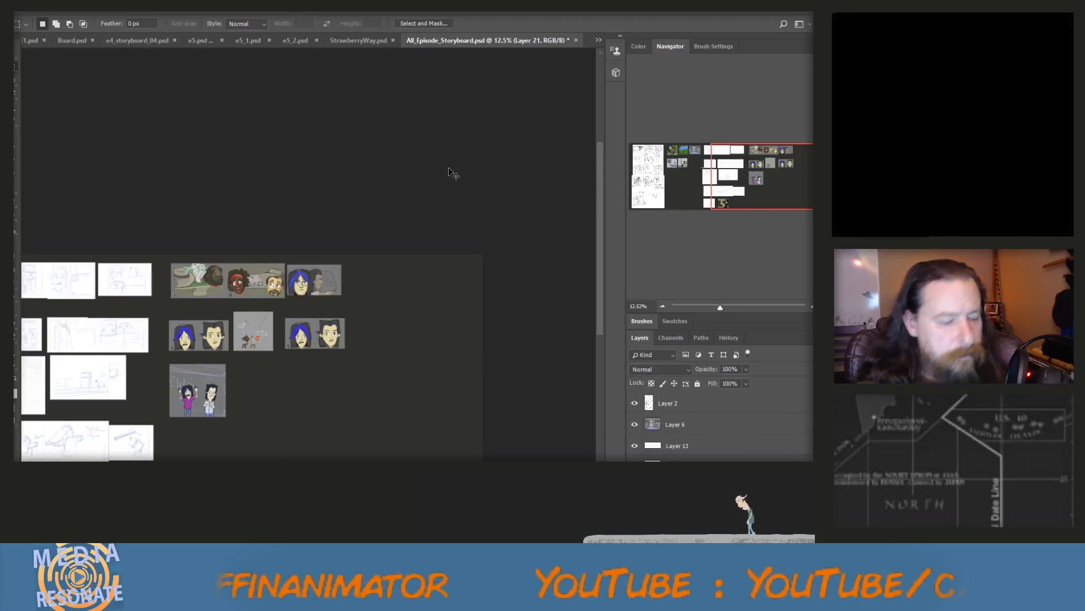
scroll(405, 230, down, 4)
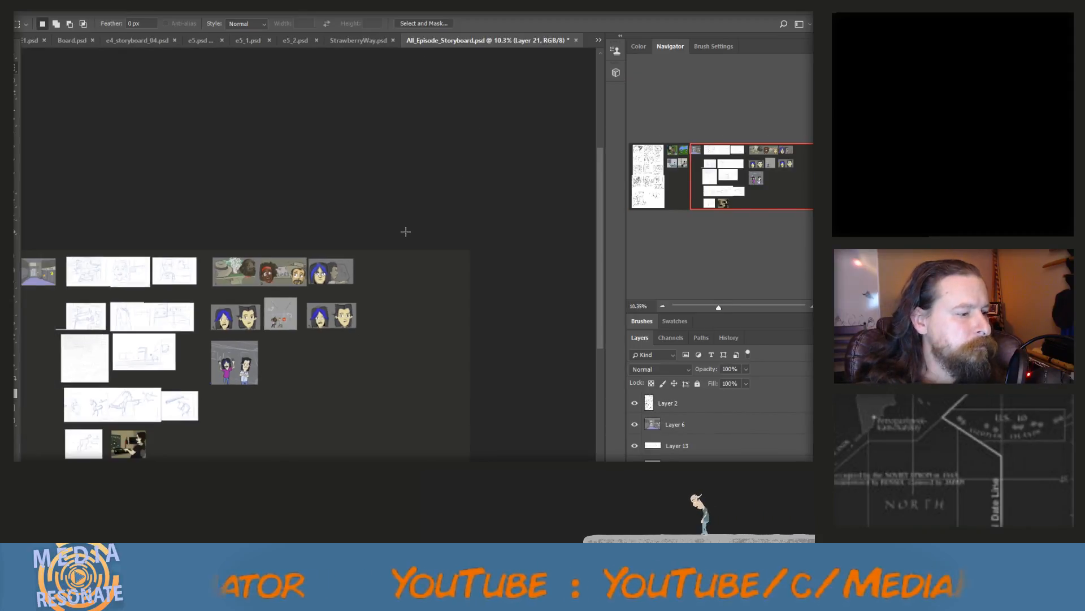
scroll(403, 232, down, 1)
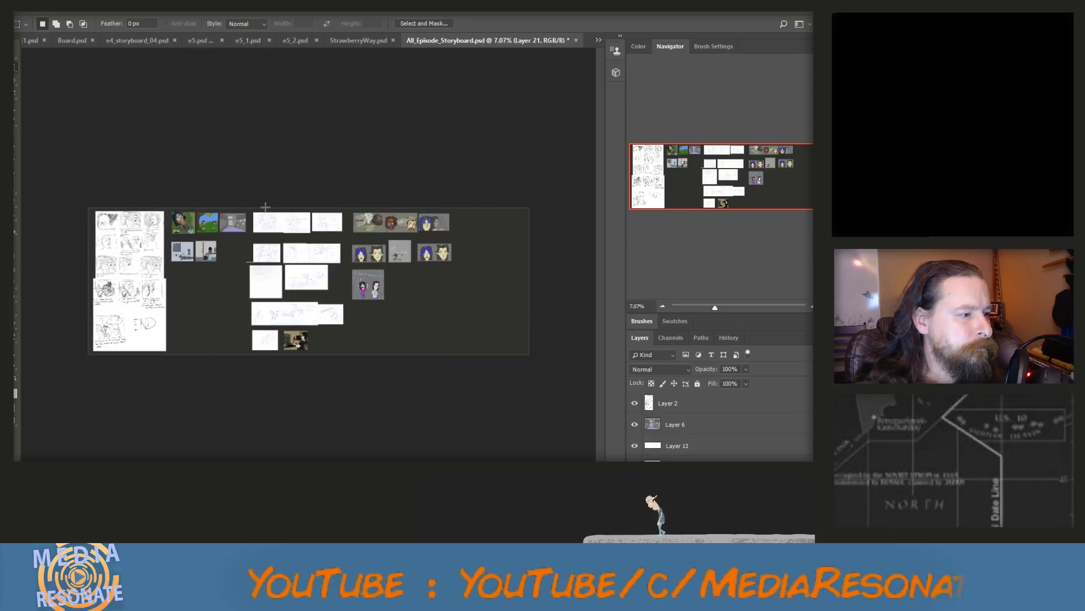
scroll(265, 207, up, 3)
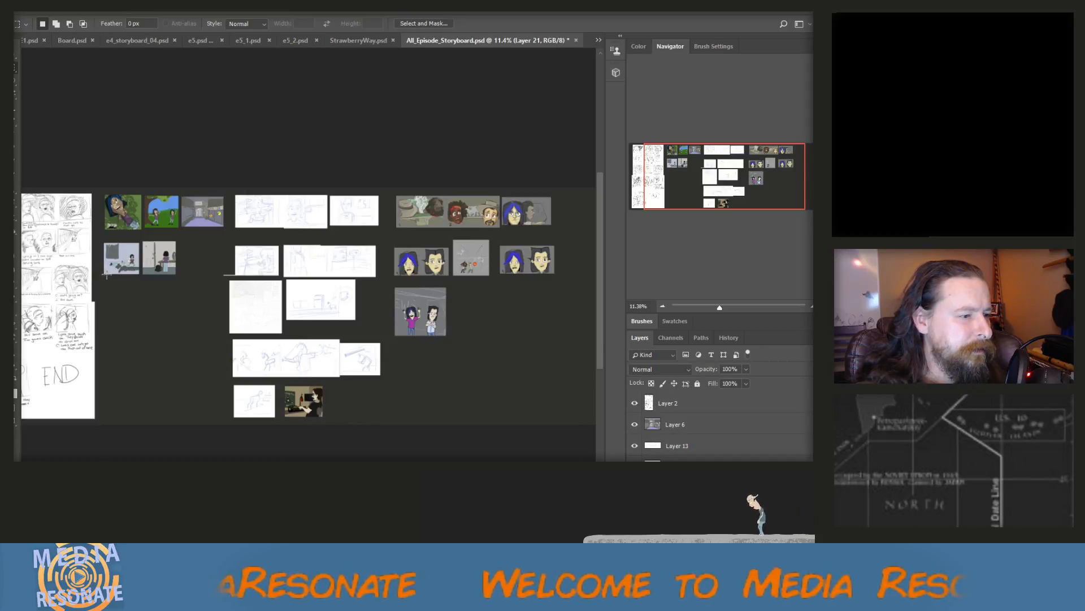
scroll(147, 255, up, 1)
scroll(148, 256, down, 3)
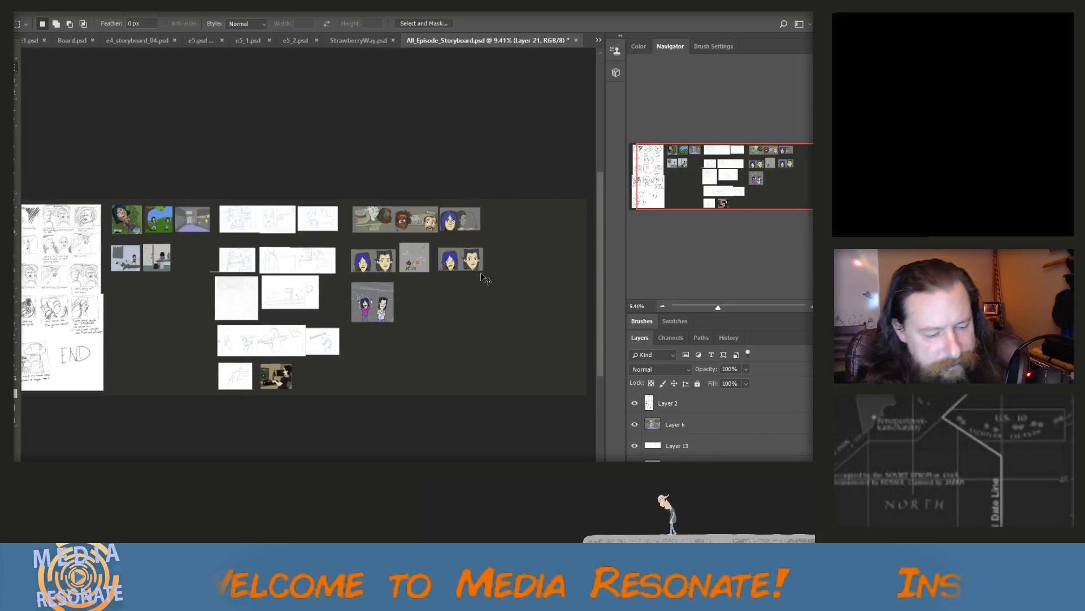
key(ctrl+v)
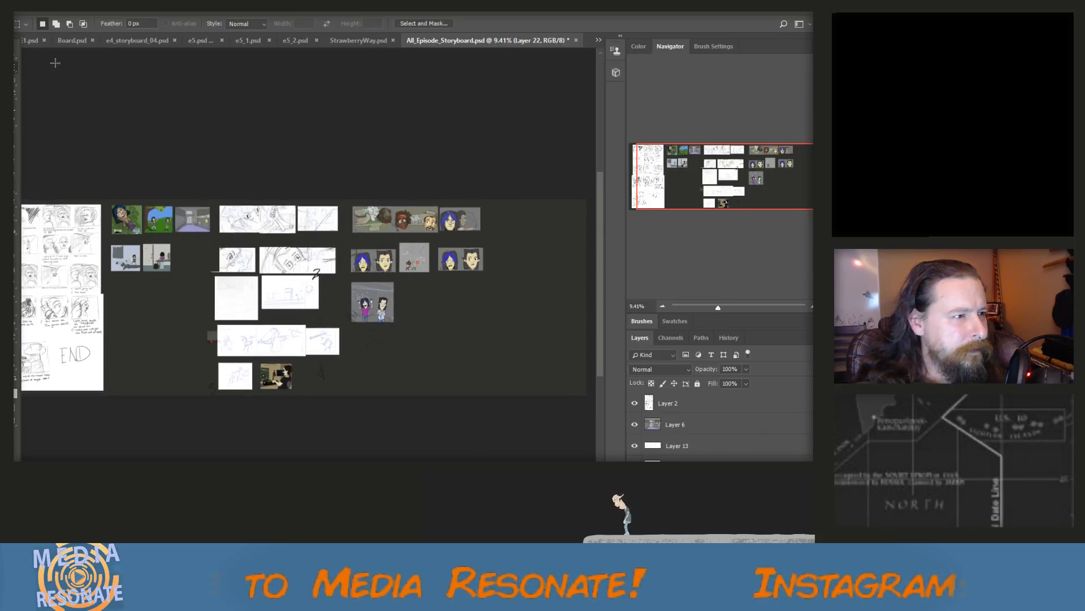
key(ctrl+z)
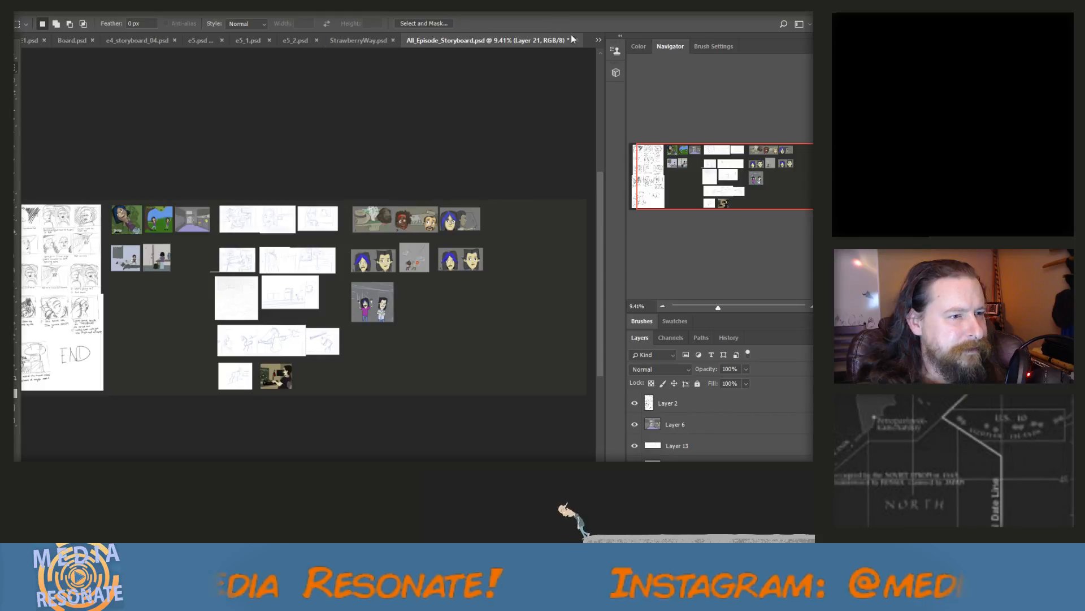
Copy the selected four-panel page from e5.psd as merged layers and paste it into All_Episode_Storyboard.psd
click(598, 40)
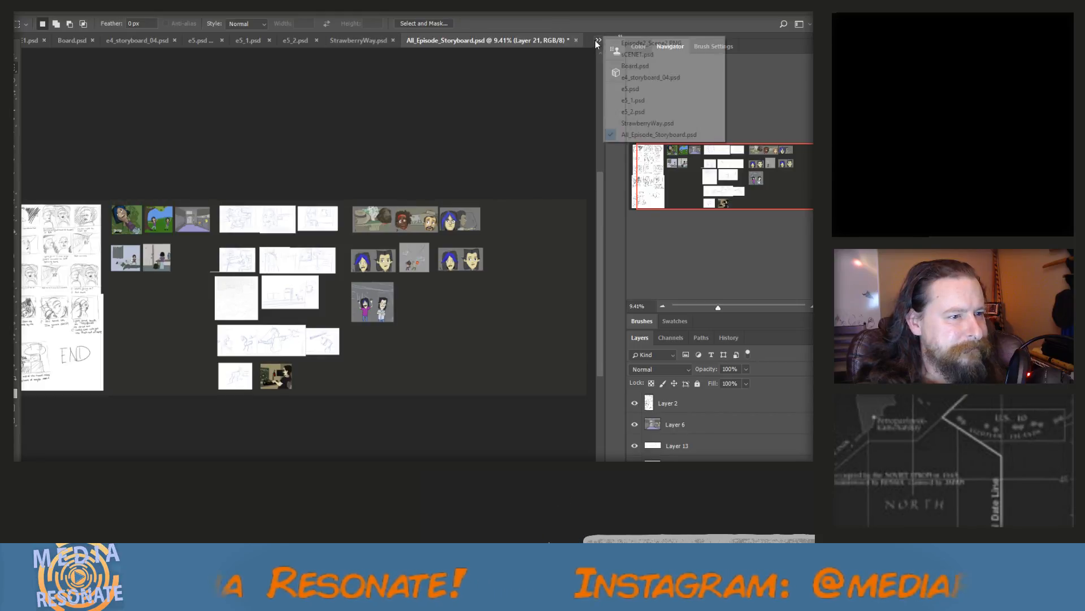
click(630, 88)
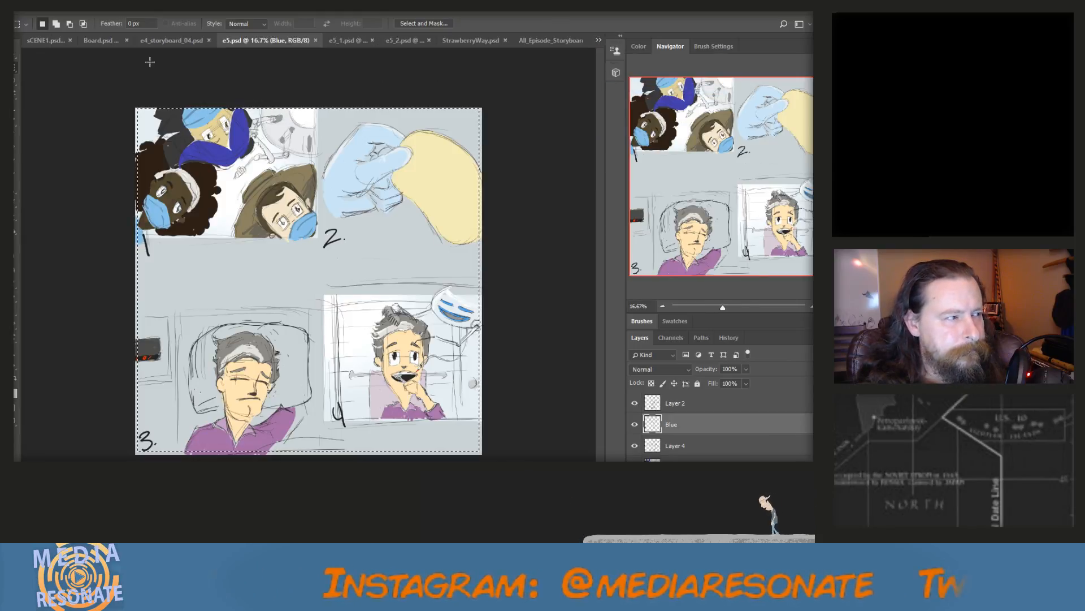
click(50, 7)
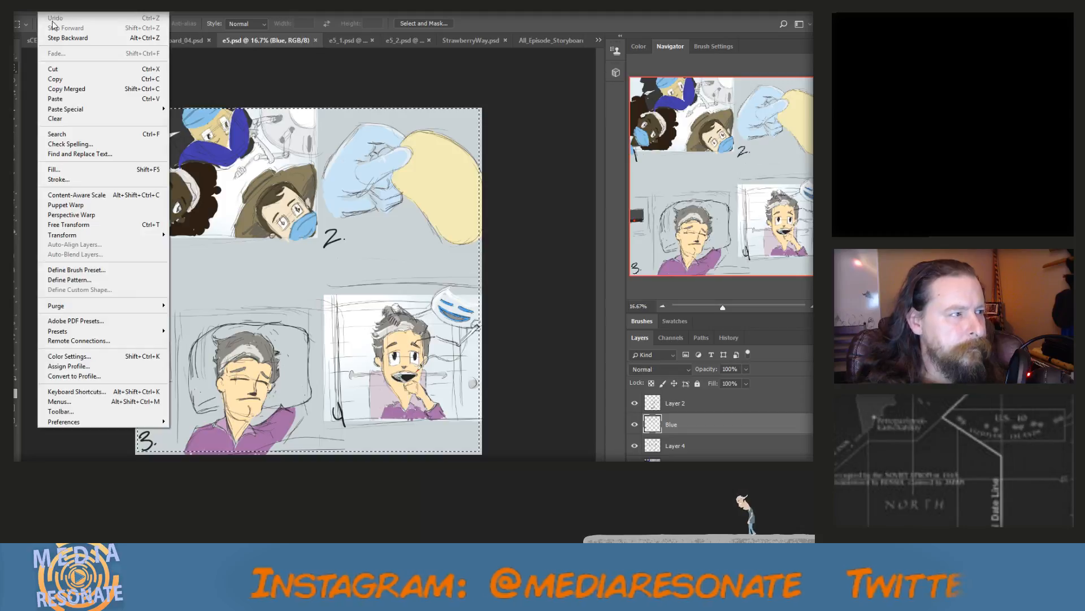
click(66, 89)
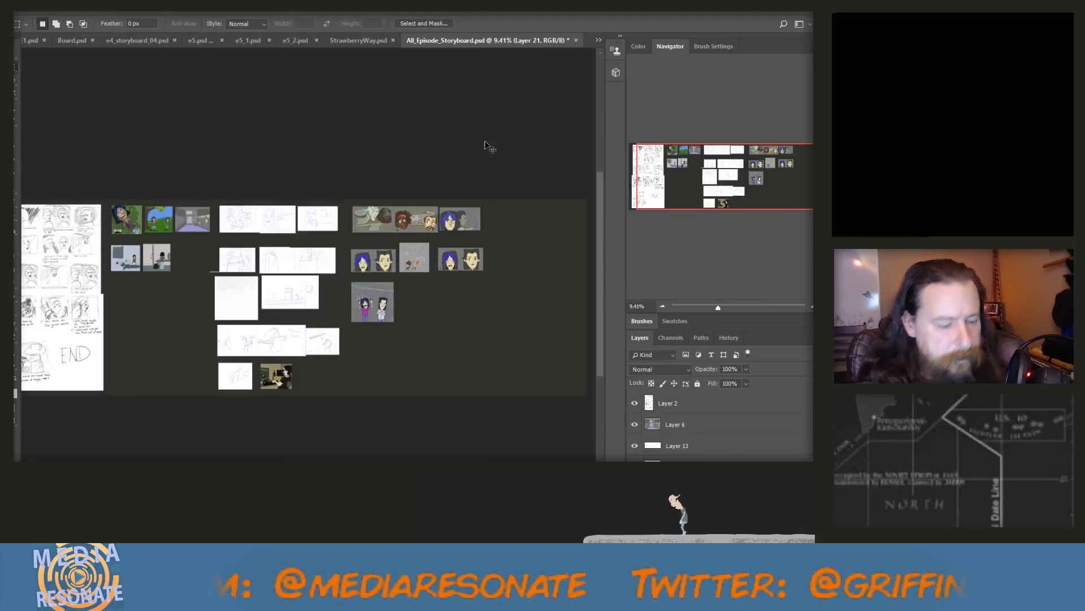
key(ctrl+v)
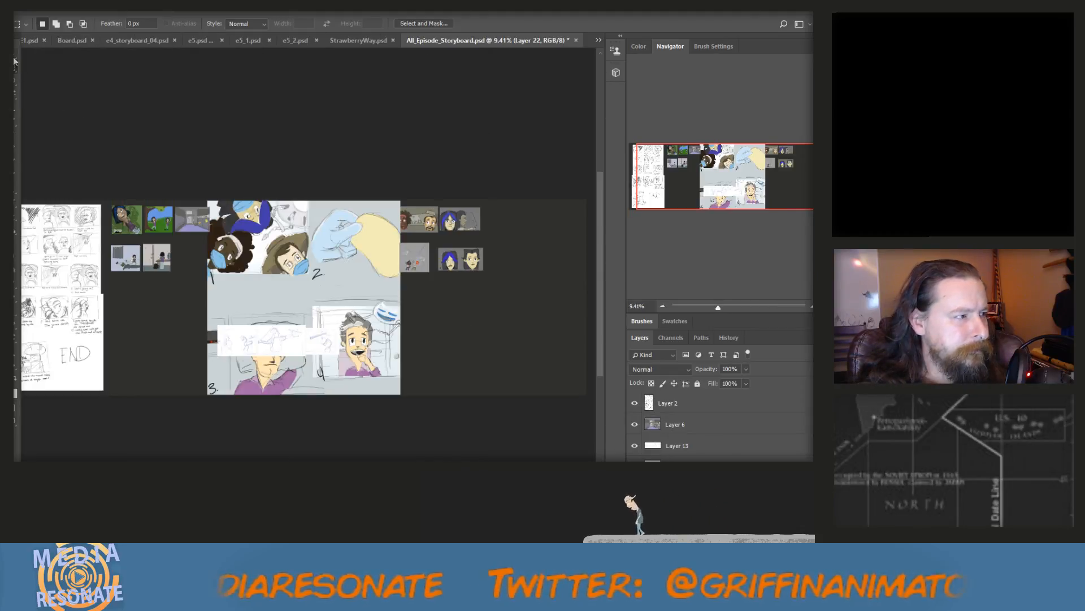
Scale the pasted four-panel hospital page to about 43% and place it at the right end of the first row
key(v)
drag(206, 200, 318, 309)
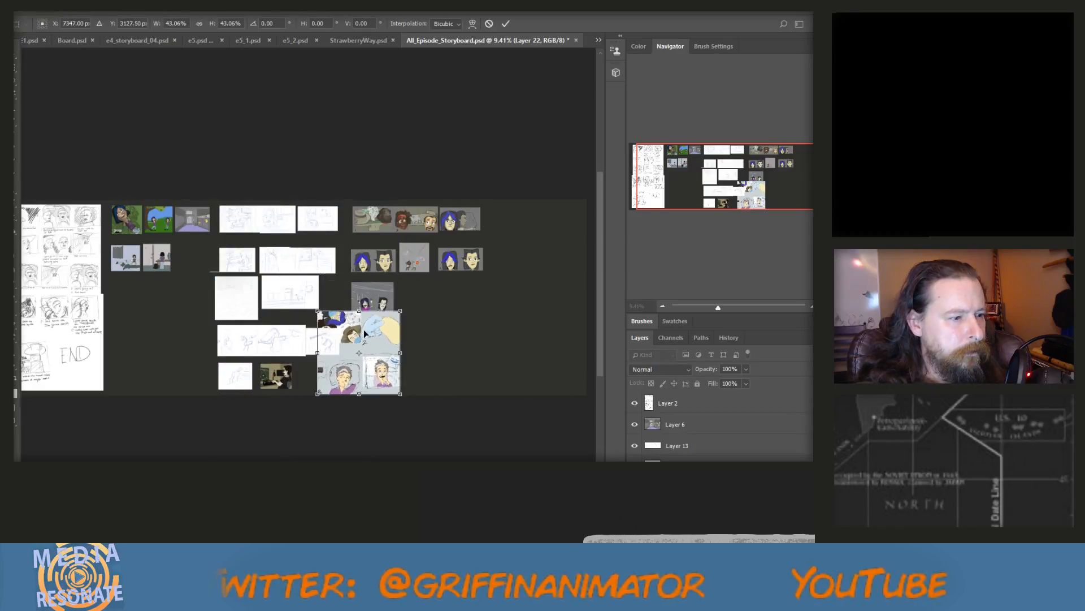
drag(369, 337, 544, 230)
scroll(492, 260, up, 5)
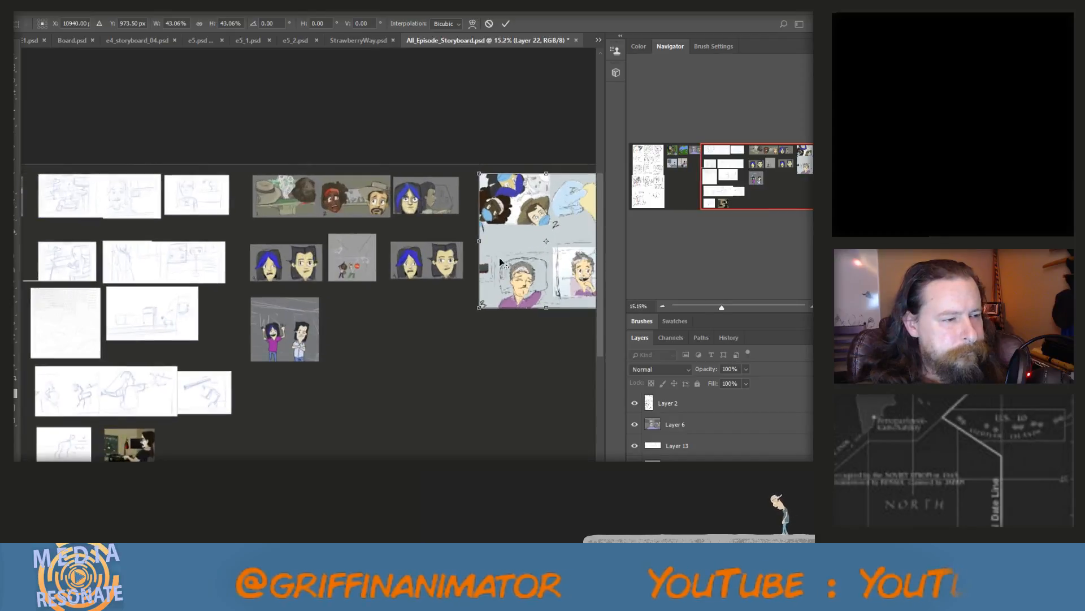
scroll(448, 274, up, 1)
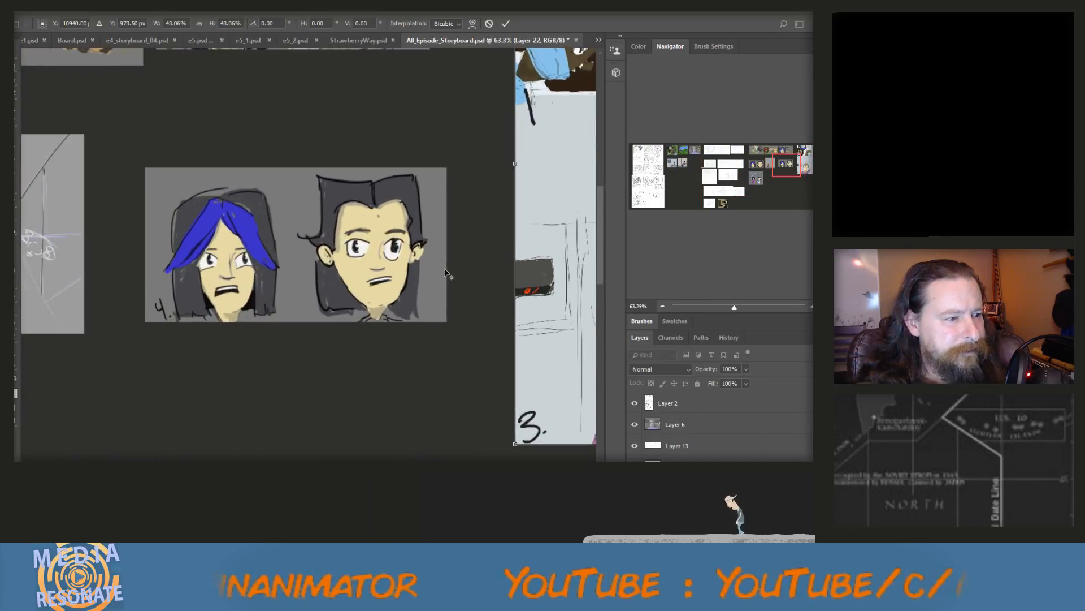
scroll(446, 273, down, 1)
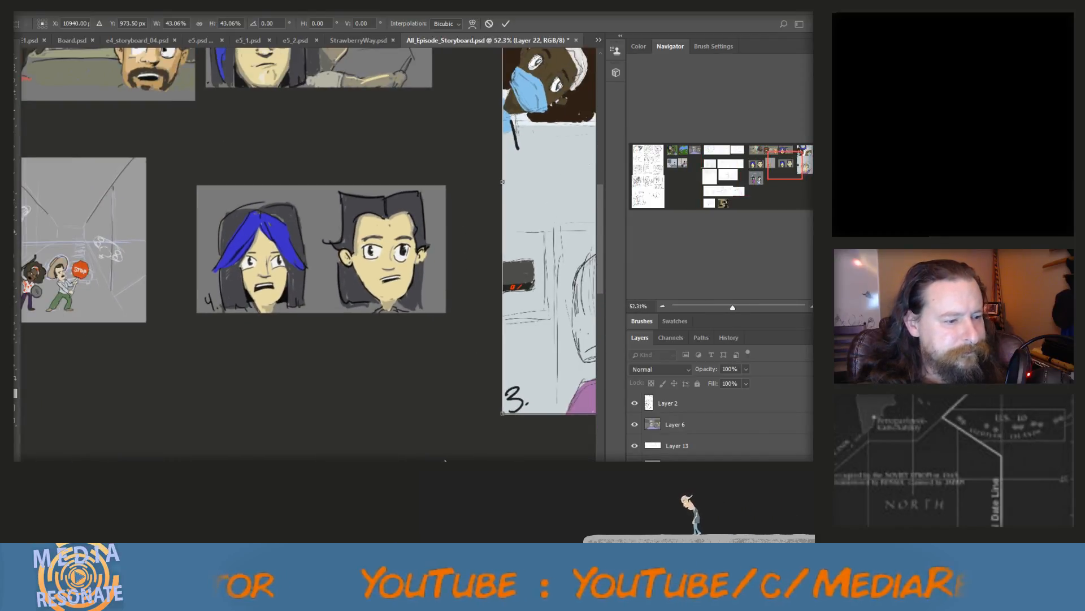
drag(412, 506, 467, 506)
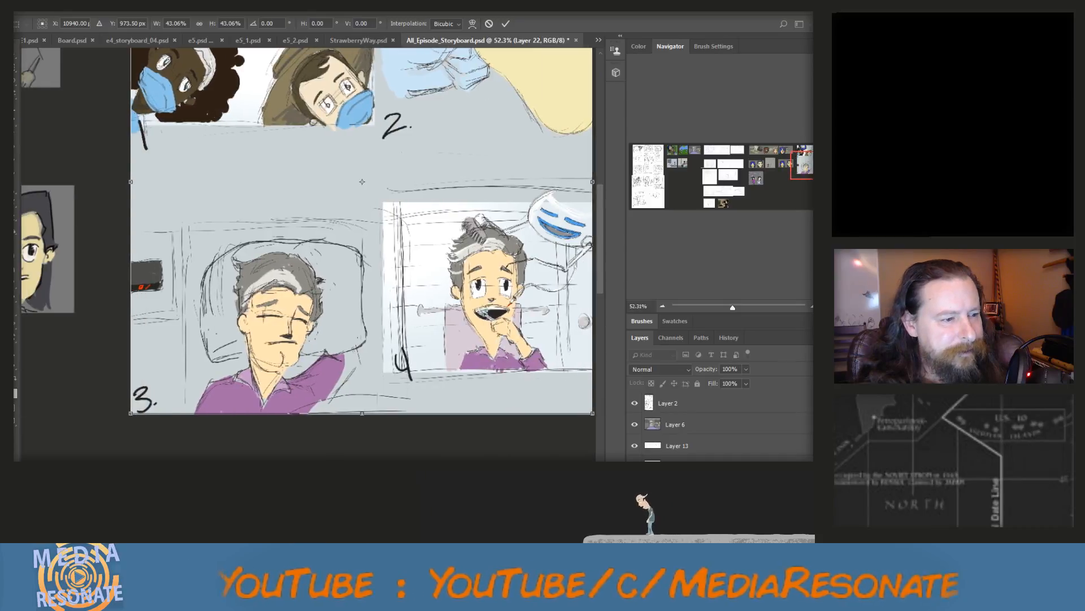
scroll(457, 435, down, 2)
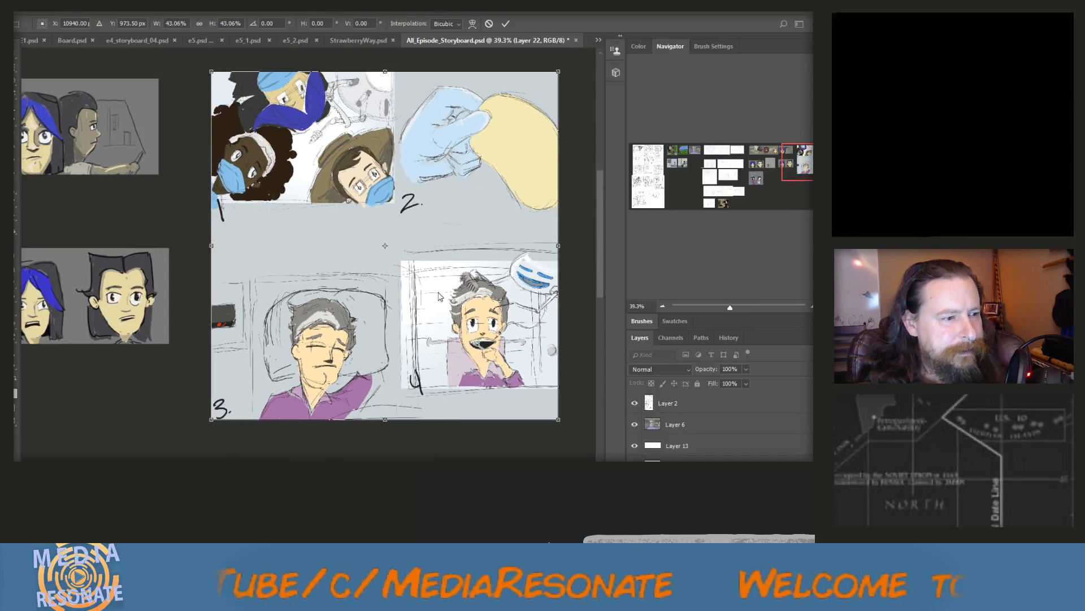
scroll(427, 358, down, 2)
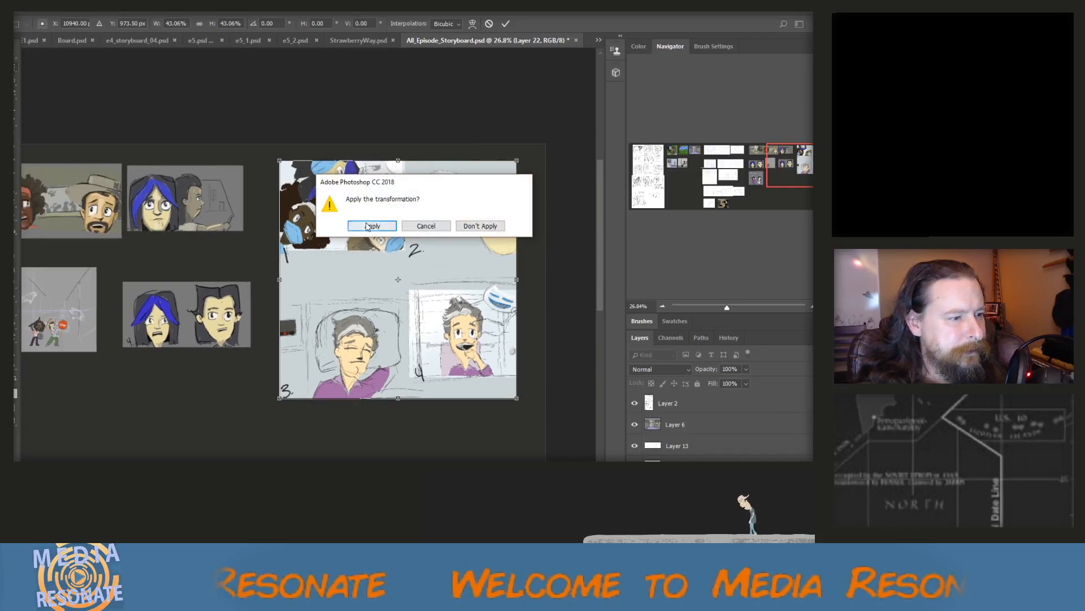
click(371, 224)
Cut panel 3 out of the hospital page using a rectangular marquee, and extend the canvas on its right side
drag(277, 290, 411, 407)
key(ctrl+x)
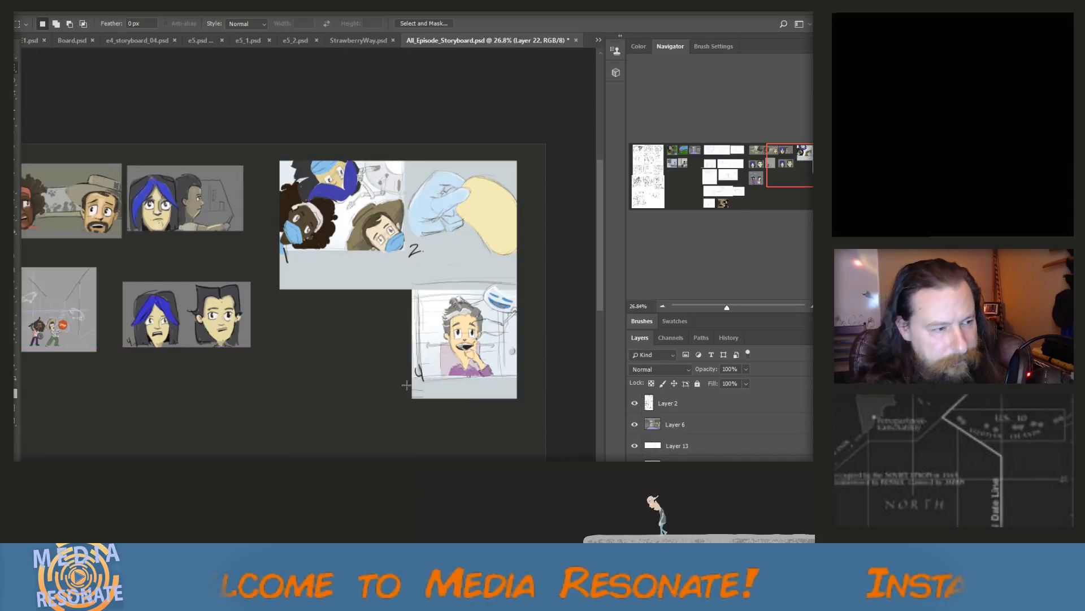
scroll(394, 381, down, 3)
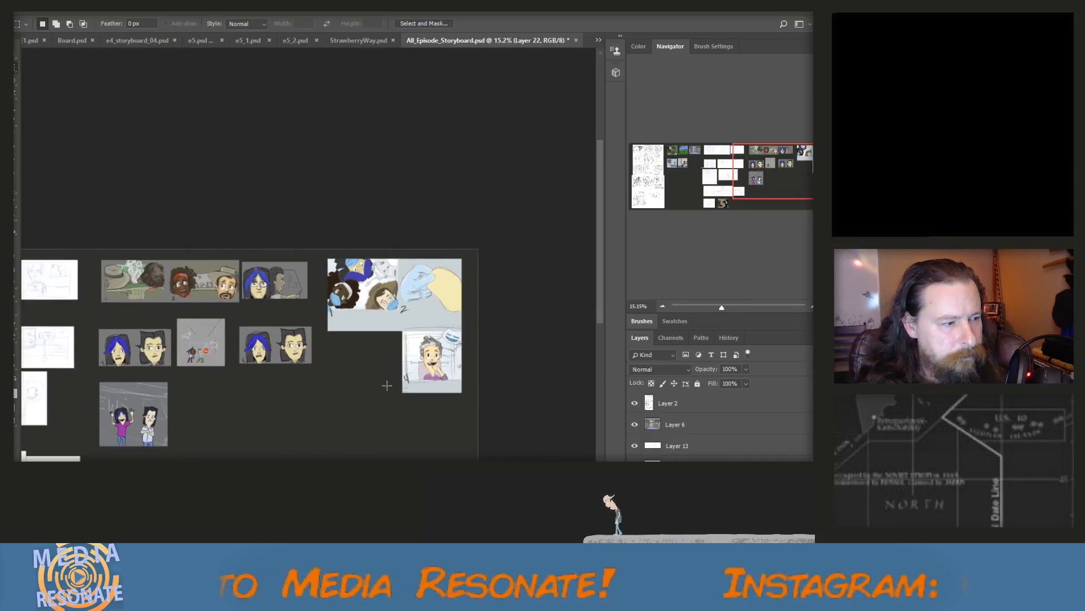
scroll(387, 385, down, 1)
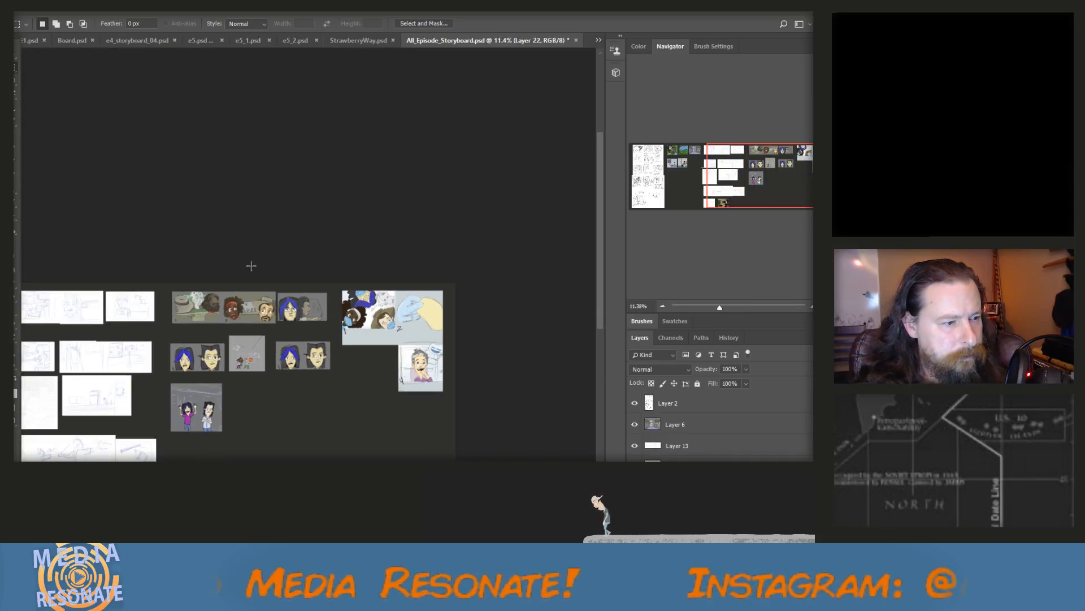
click(58, 10)
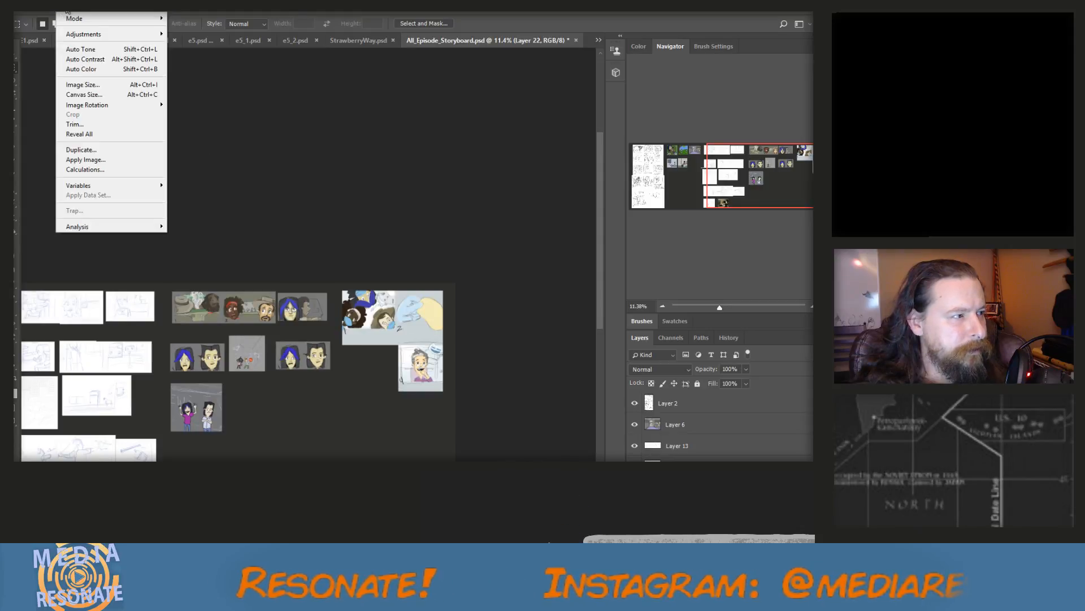
click(101, 94)
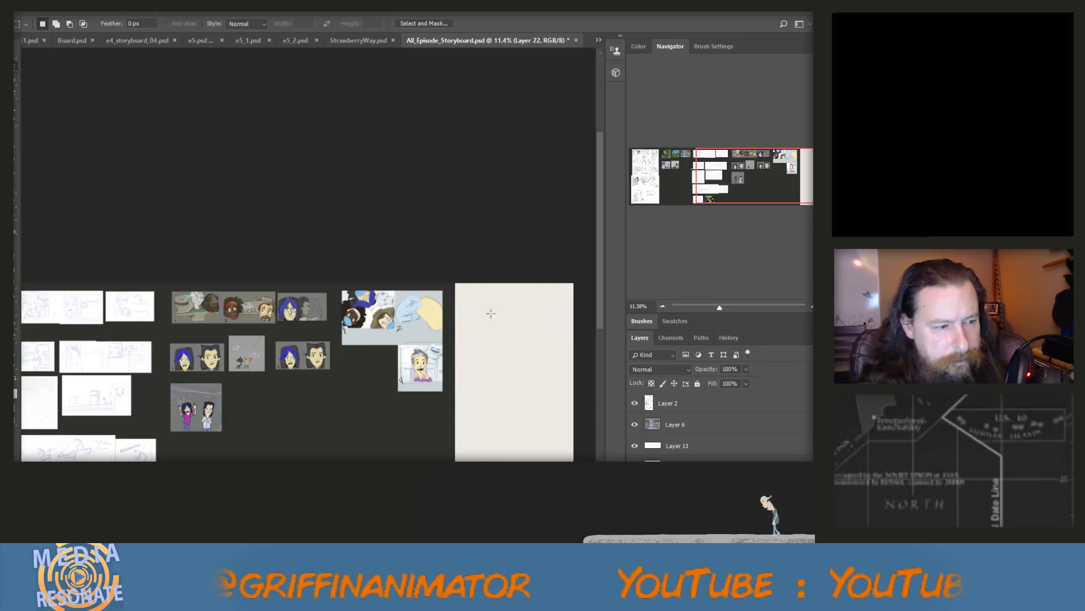
Paste panel 3 and move it to the right of panel 2 in the first row, overlapping the added canvas area
key(ctrl+v)
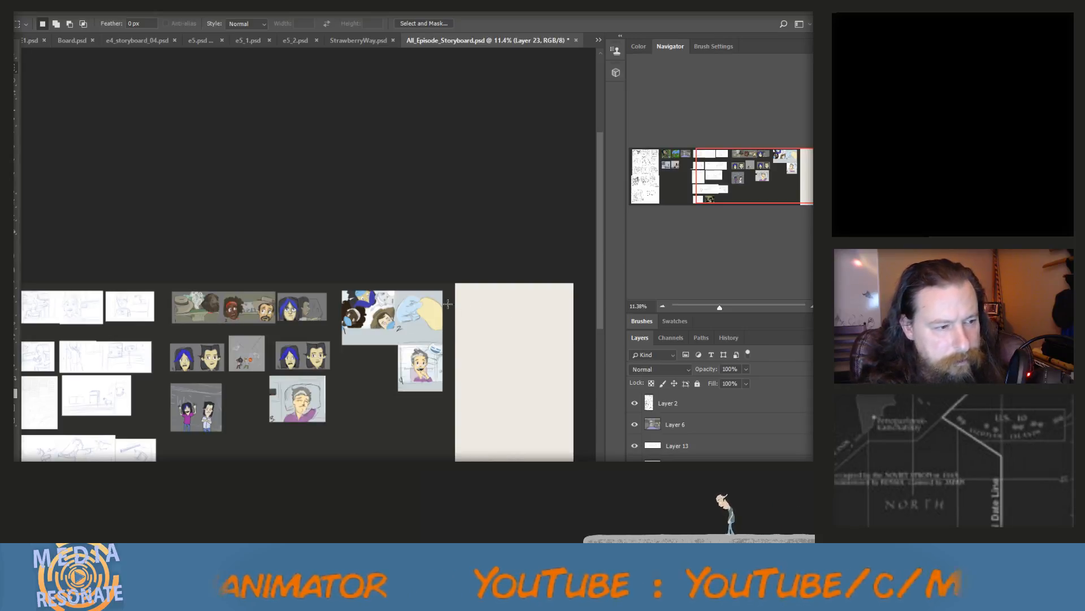
key(v)
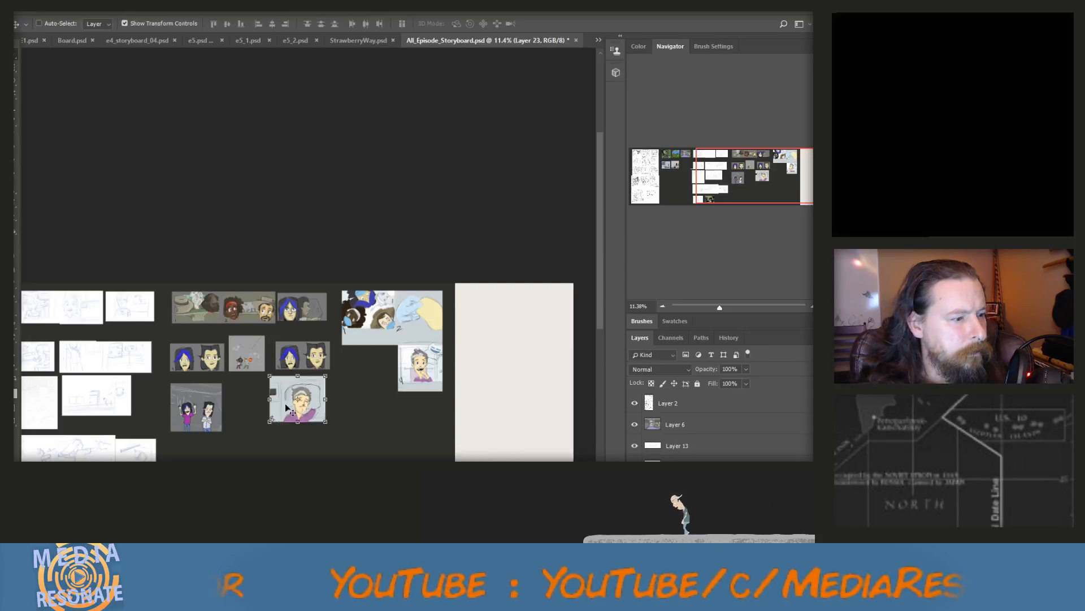
drag(309, 391, 487, 308)
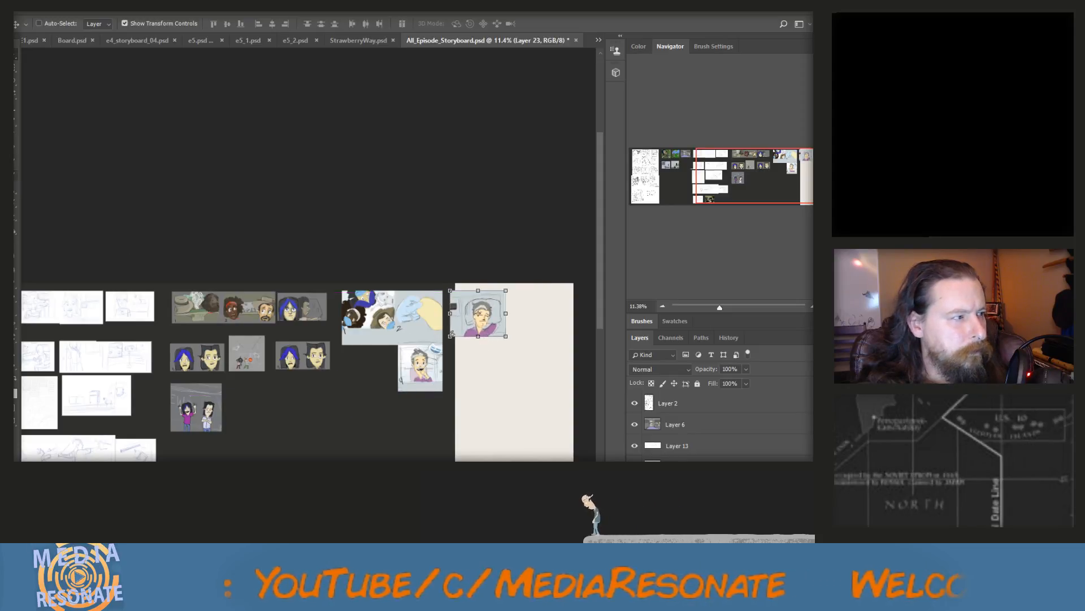
Cut panel 4 out of the hospital page using a rectangular marquee and paste it back as its own piece
key(m)
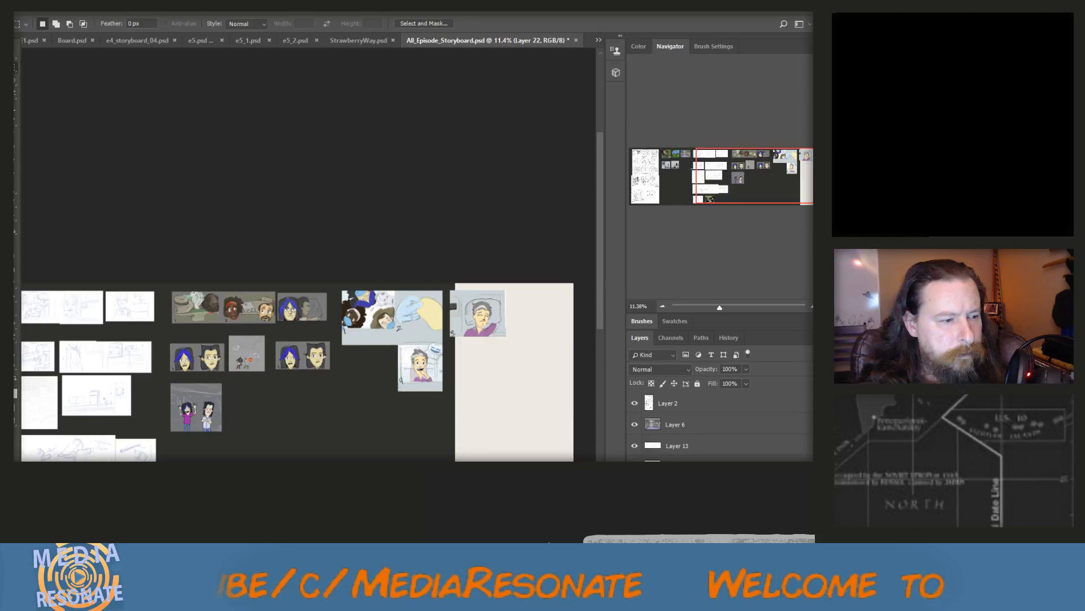
scroll(396, 375, up, 3)
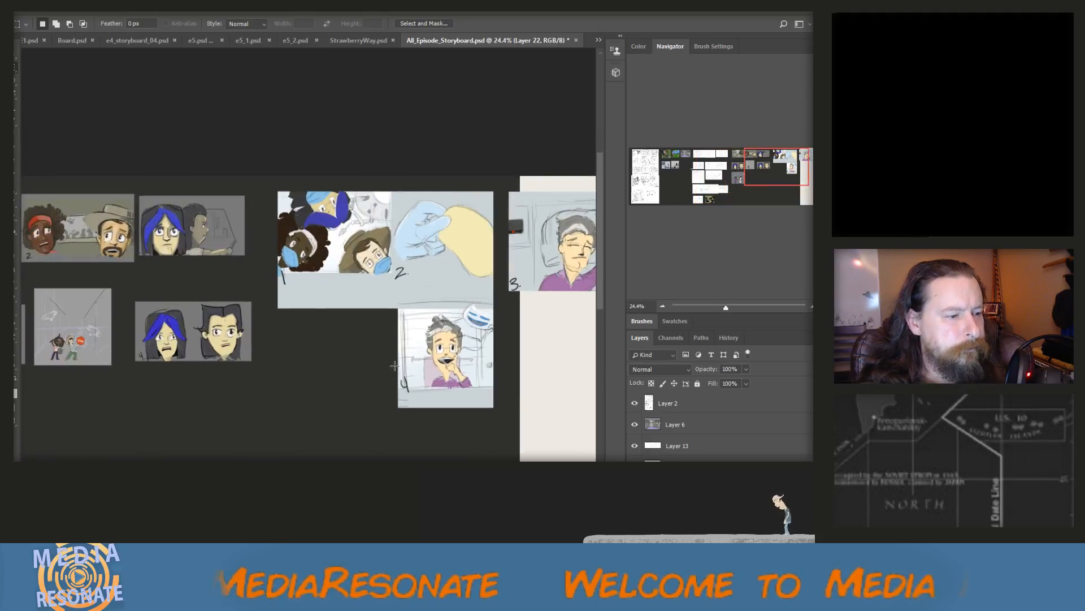
drag(385, 308, 516, 410)
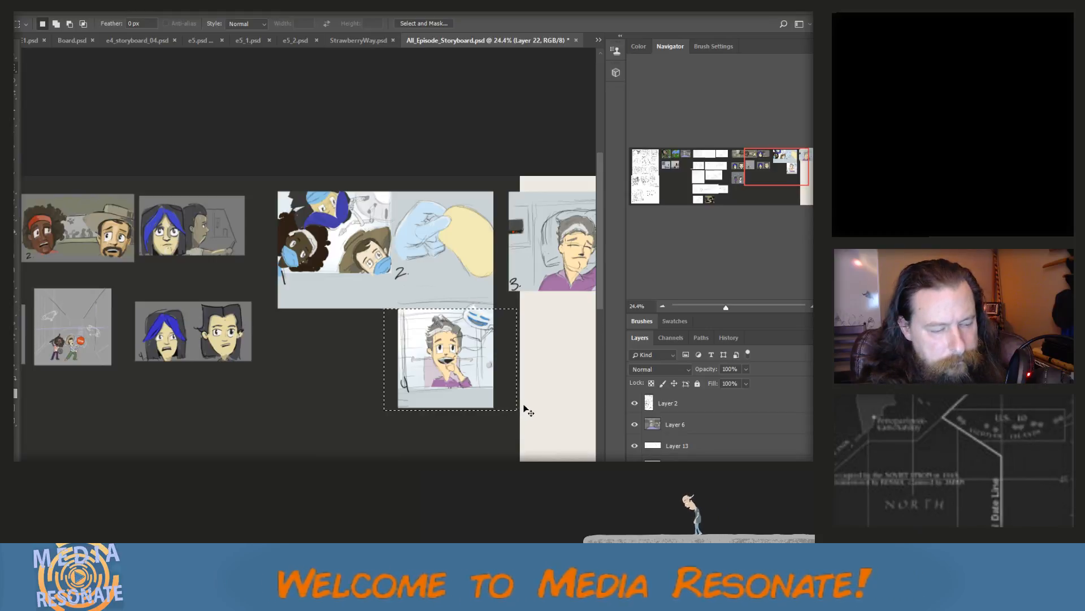
key(ctrl+x)
key(ctrl+v)
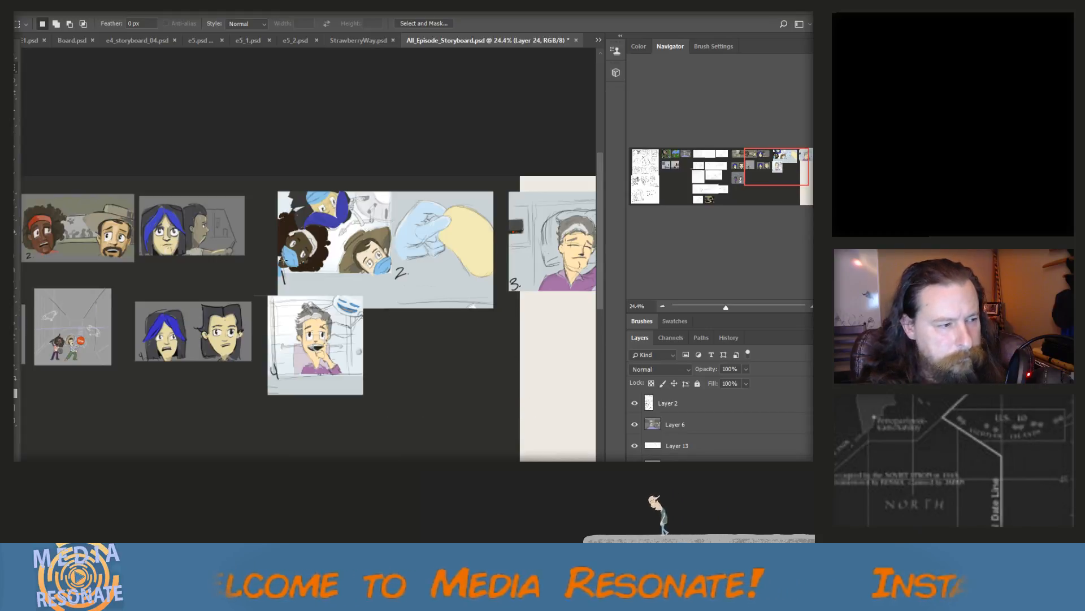
Move the pasted panel 4 below panel 1 of the hospital page, leaving a gap, to start a second row
click(18, 69)
scroll(322, 347, down, 3)
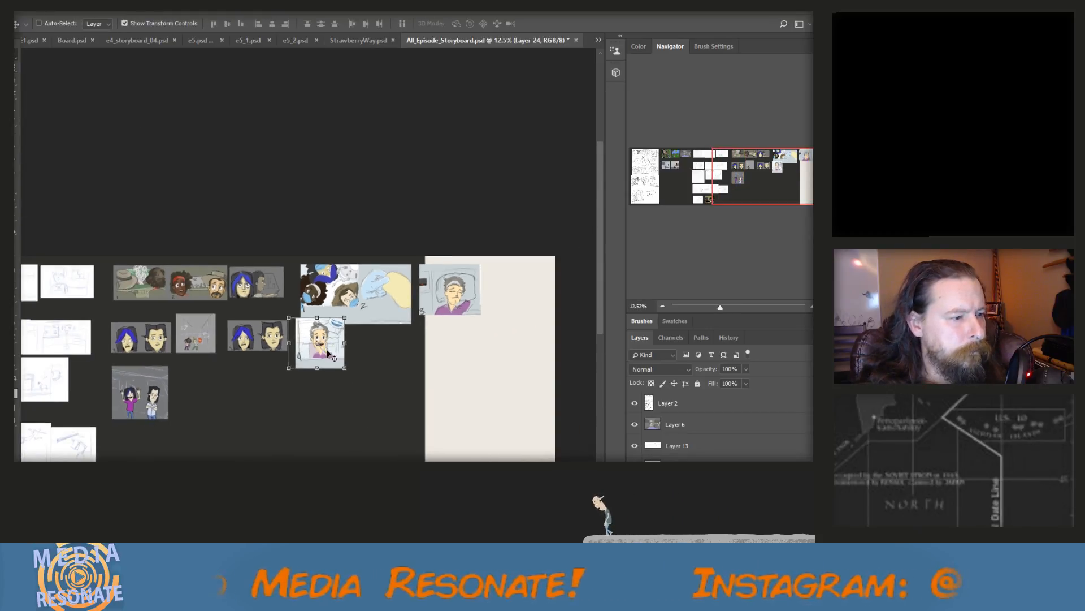
drag(328, 354, 336, 390)
scroll(334, 401, down, 3)
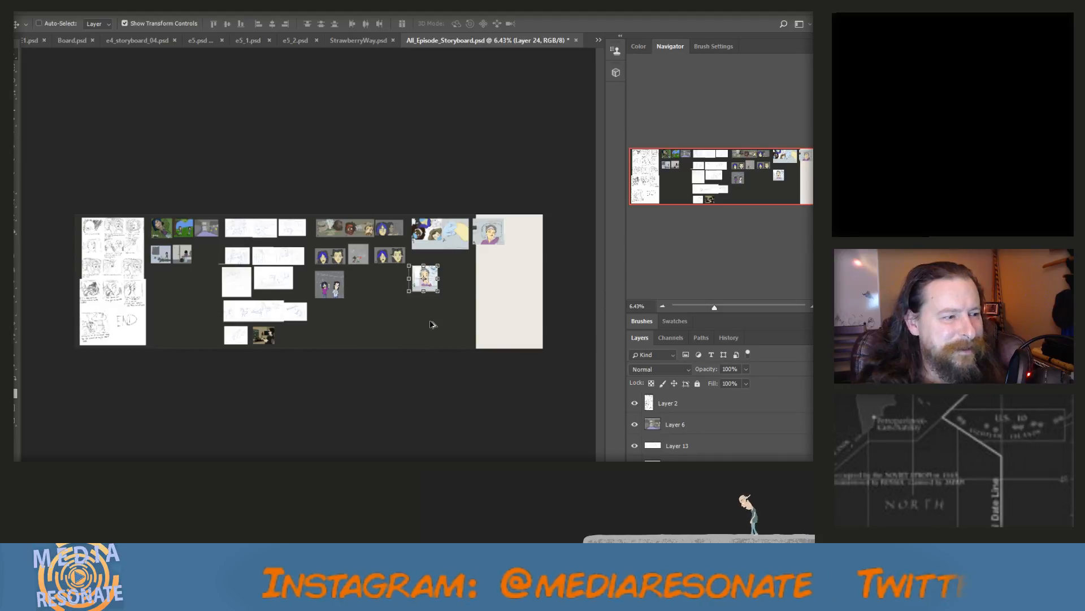
scroll(487, 272, up, 2)
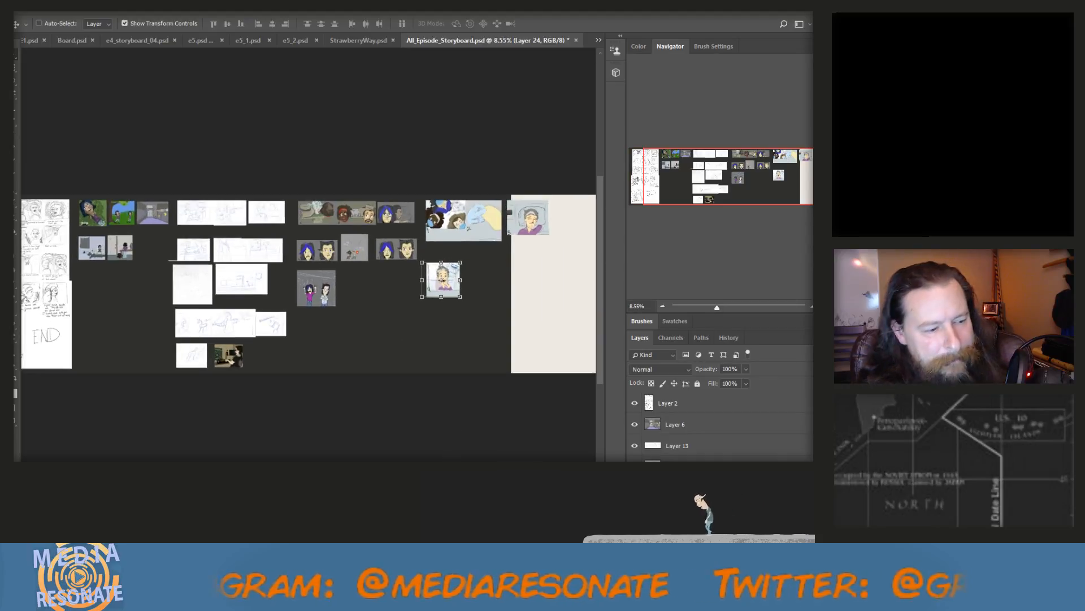
scroll(373, 277, up, 4)
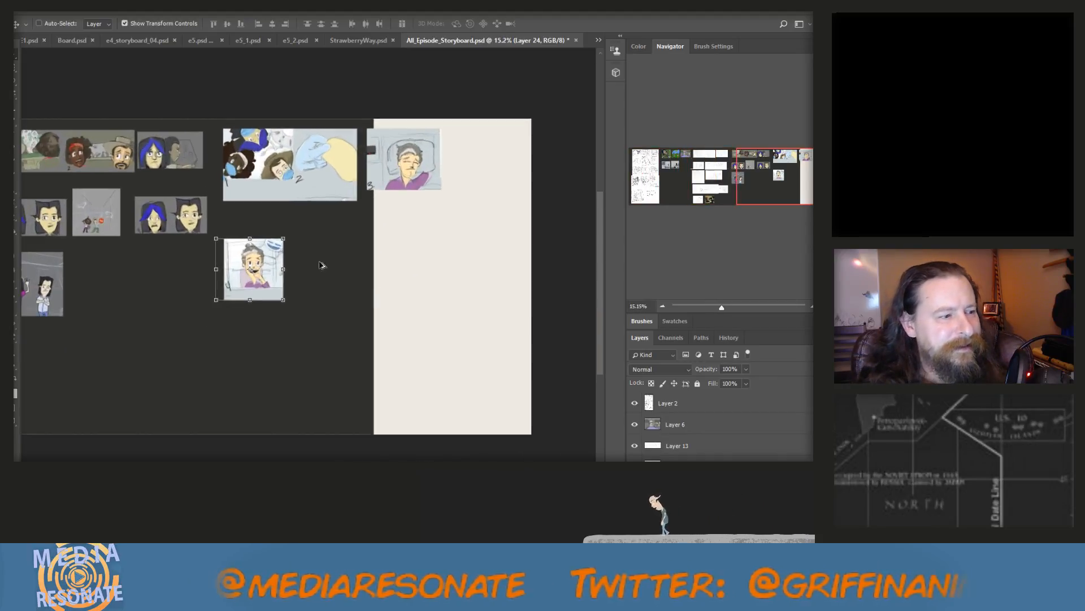
drag(233, 256, 234, 254)
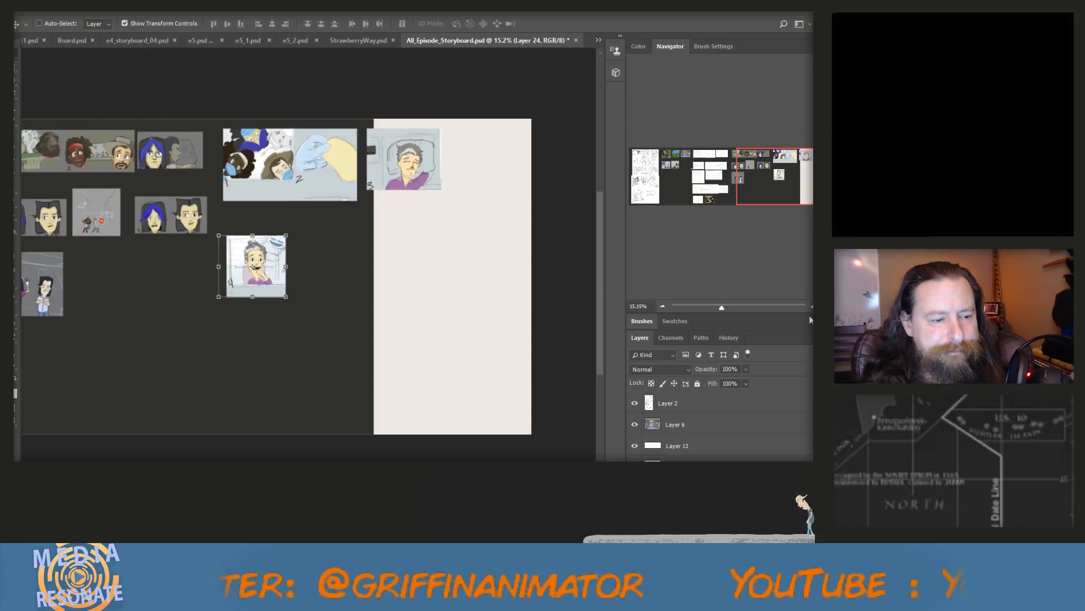
Close the already used files Episode2_Scene2.PNG, Board.psd, sCENE1.psd, e4_storyboard_04.psd and e5.psd
click(599, 40)
click(624, 44)
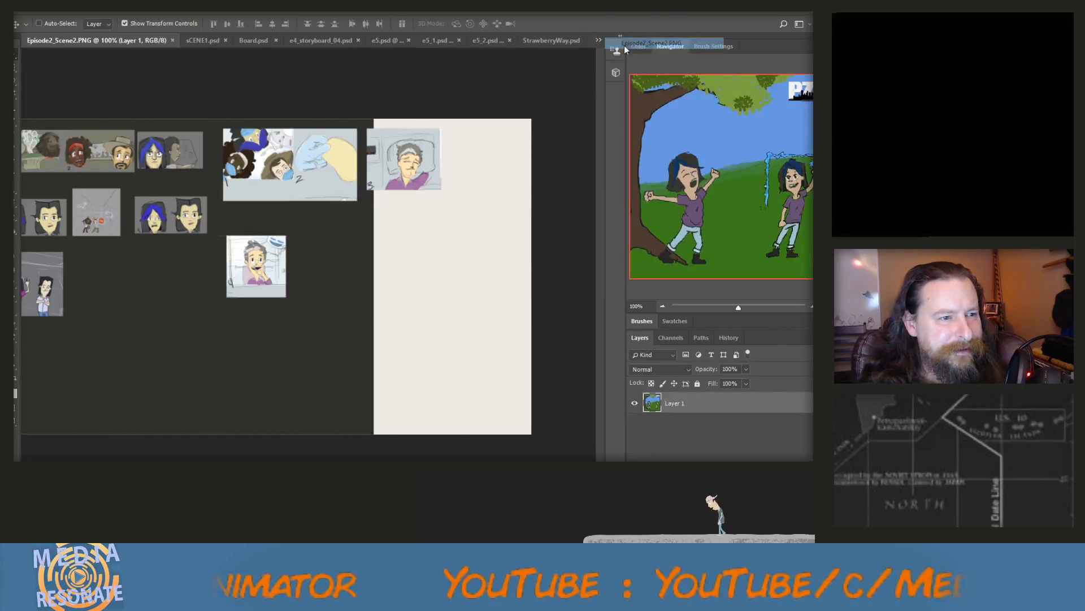
click(172, 40)
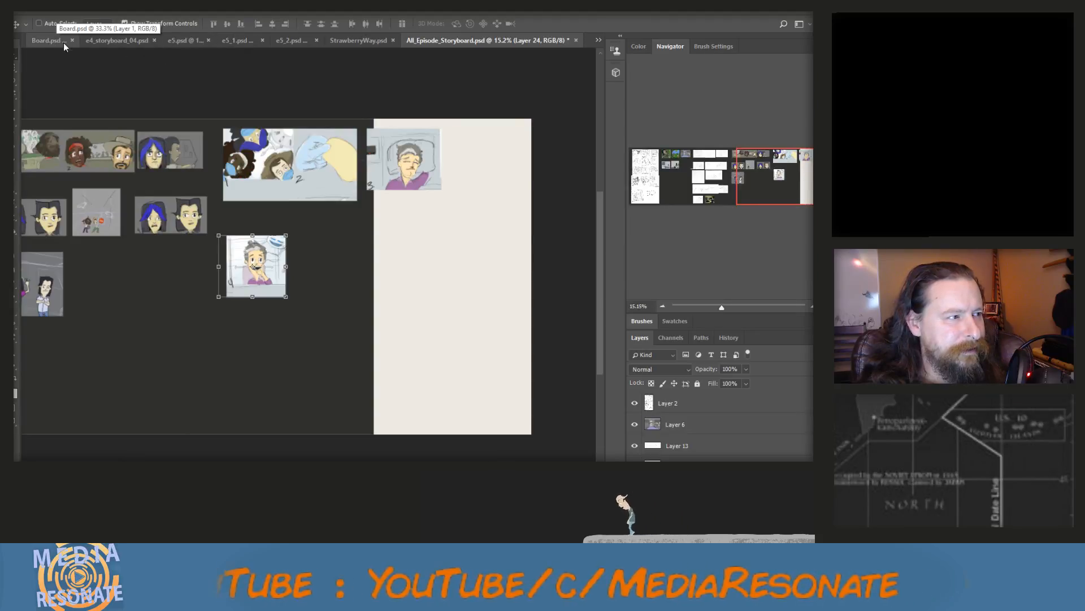
click(58, 42)
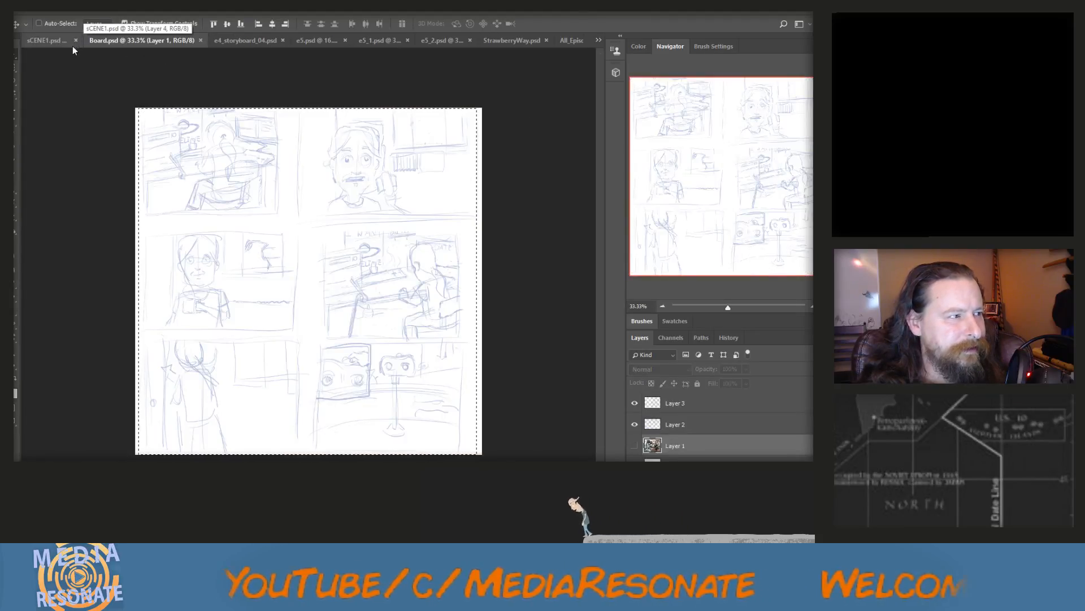
click(200, 39)
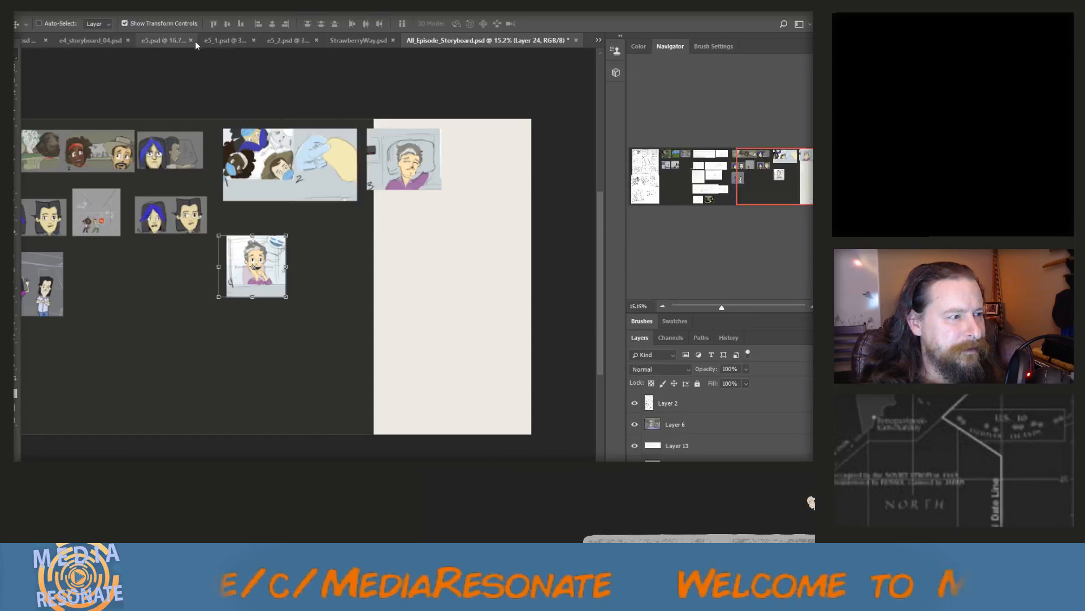
click(31, 40)
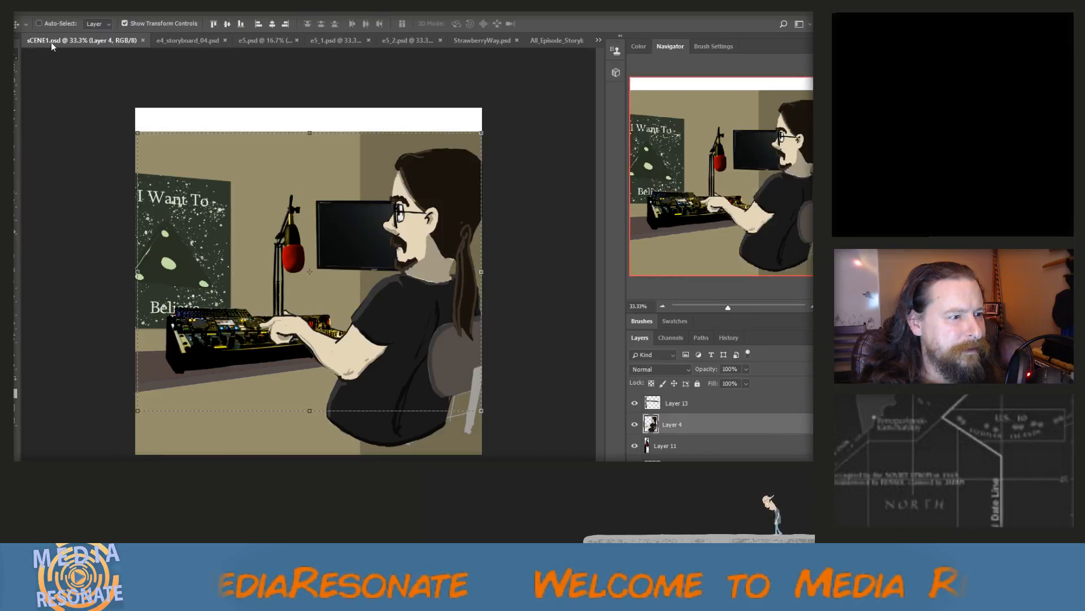
click(144, 40)
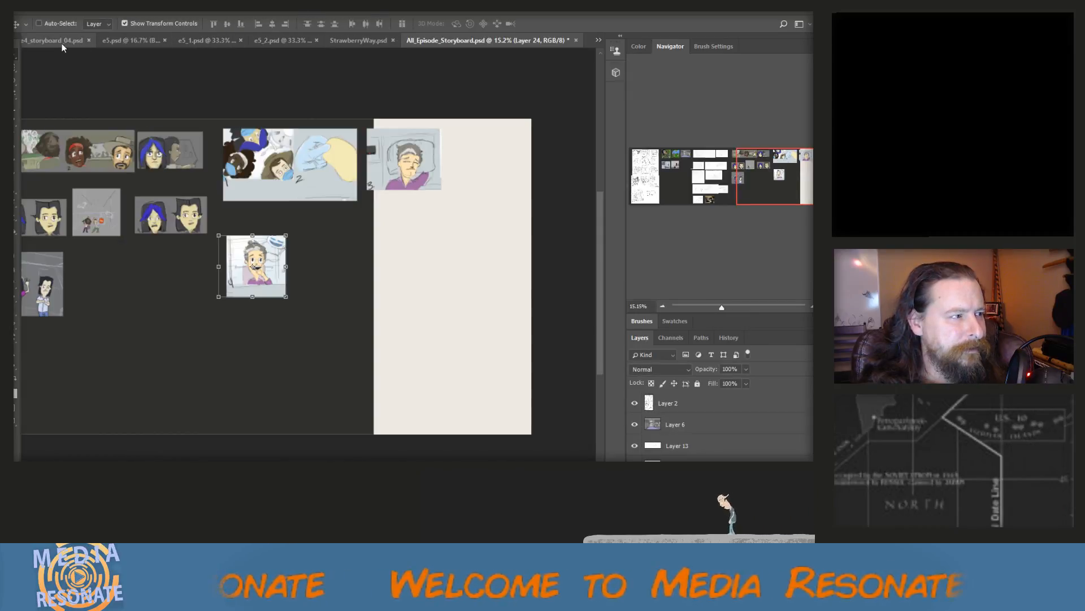
click(62, 42)
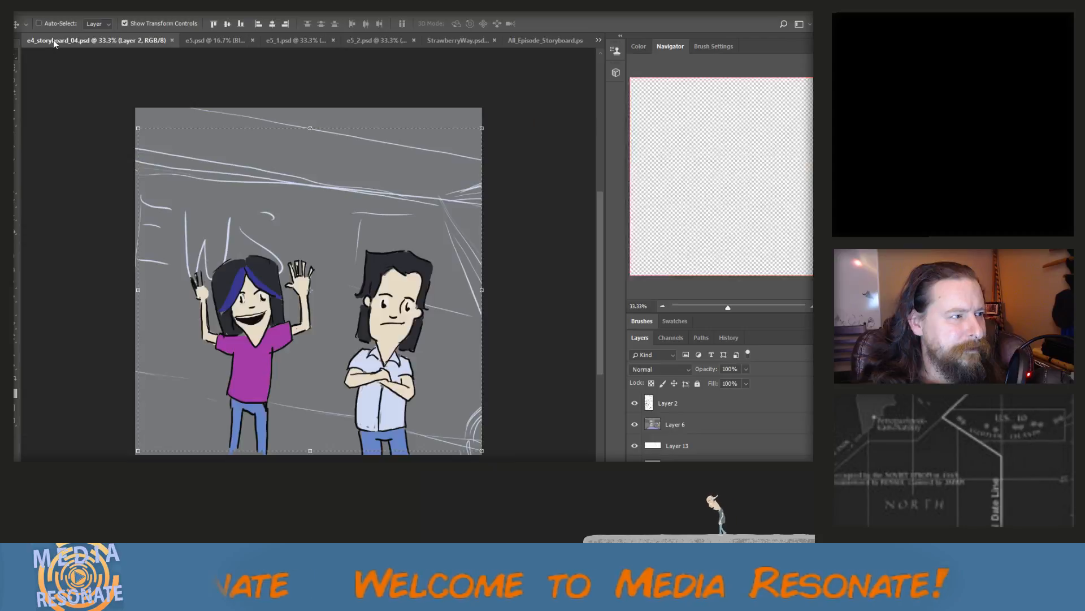
click(171, 40)
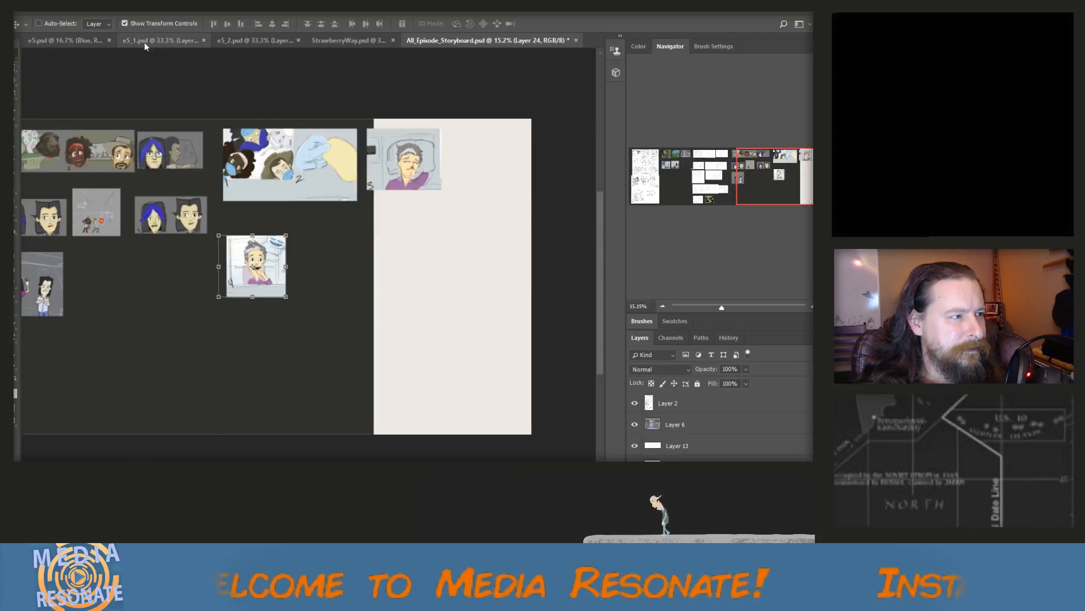
click(73, 39)
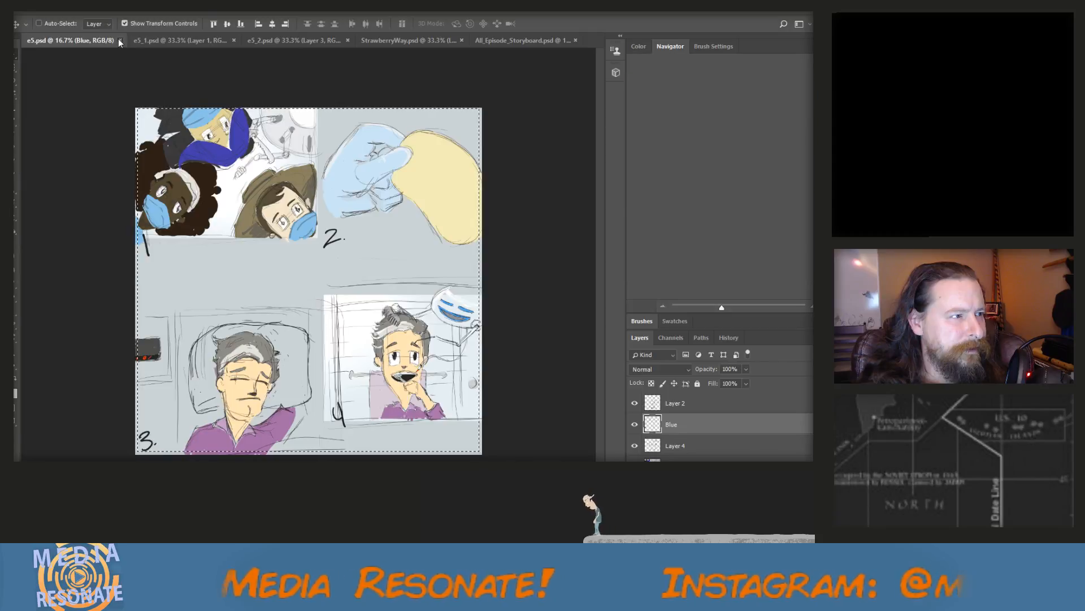
click(119, 41)
Copy the sketched upper part of e5_1.psd as merged layers with a rectangular marquee and paste it into All_Episode_Storyboard.psd
click(79, 41)
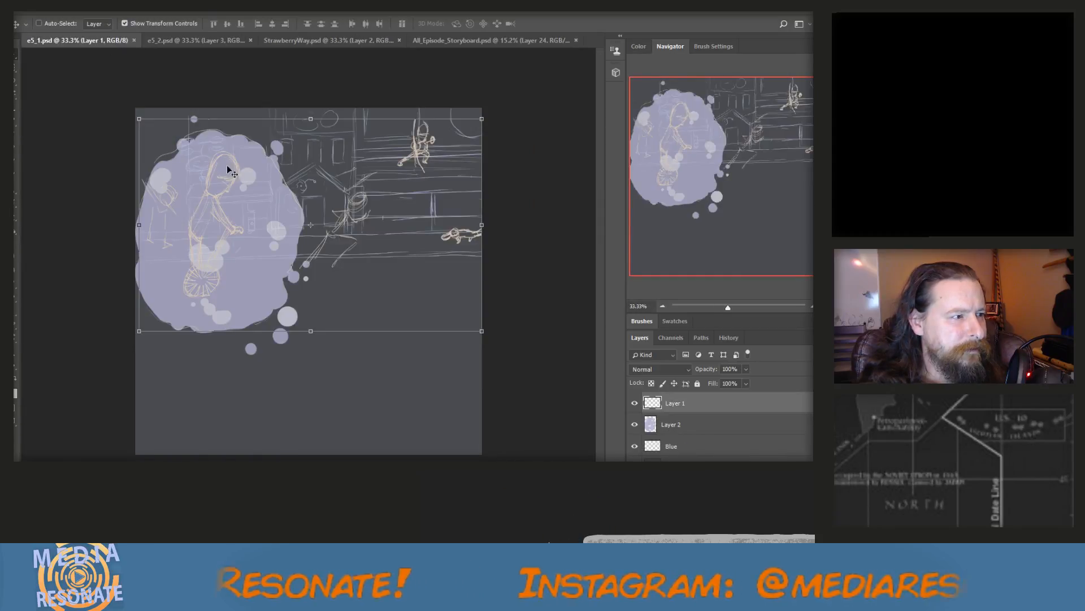
key(m)
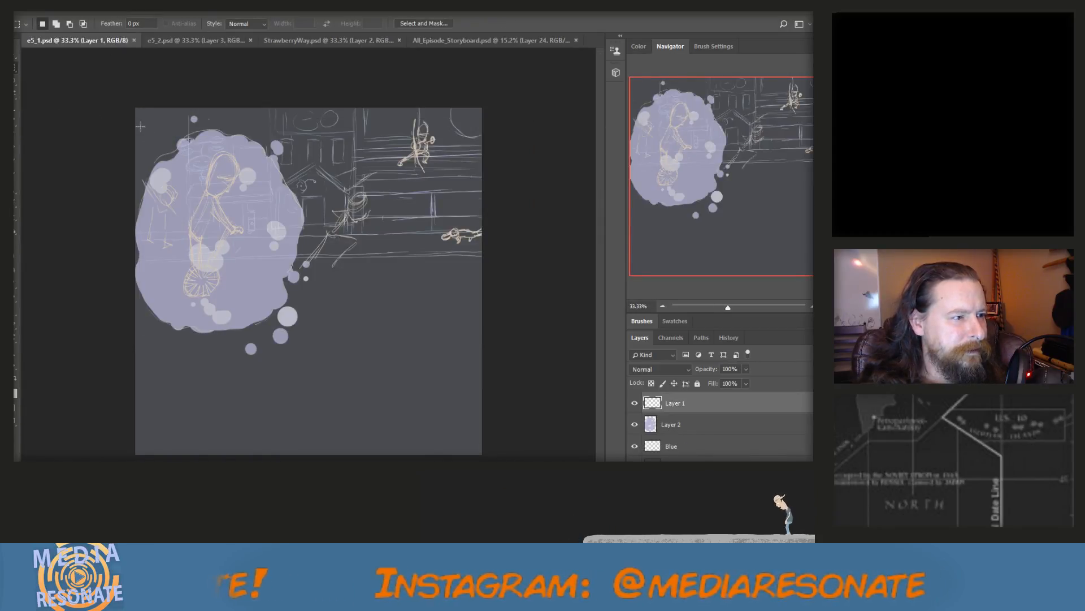
drag(139, 111, 479, 348)
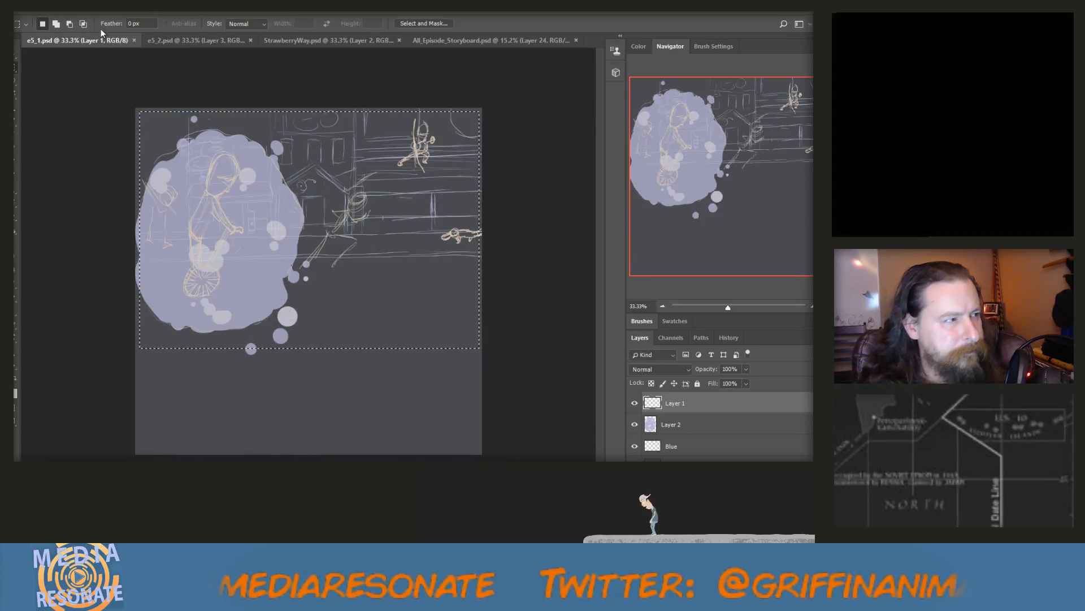
click(54, 7)
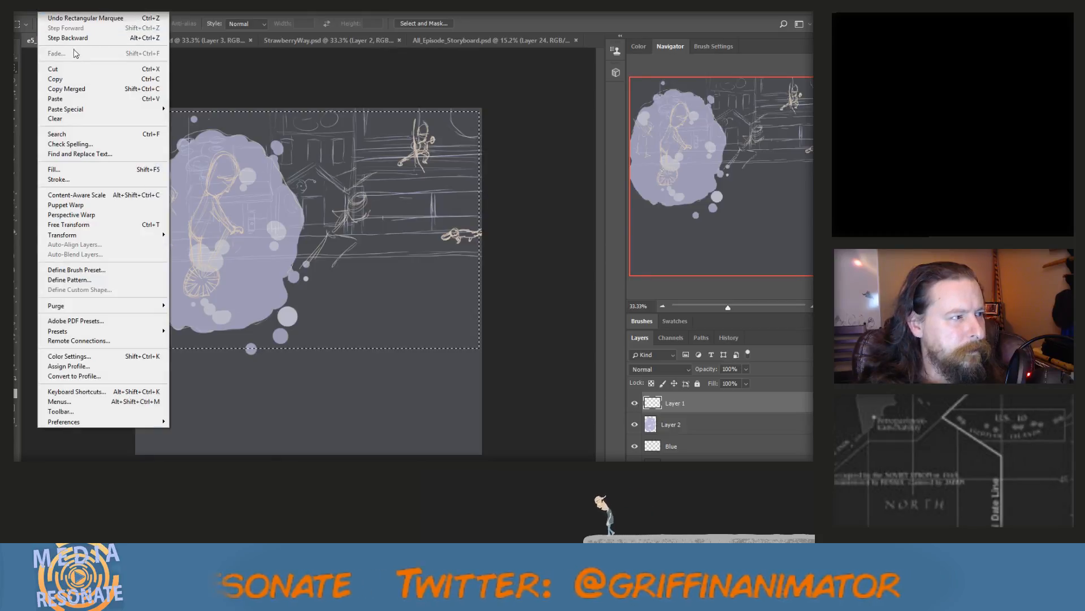
click(101, 89)
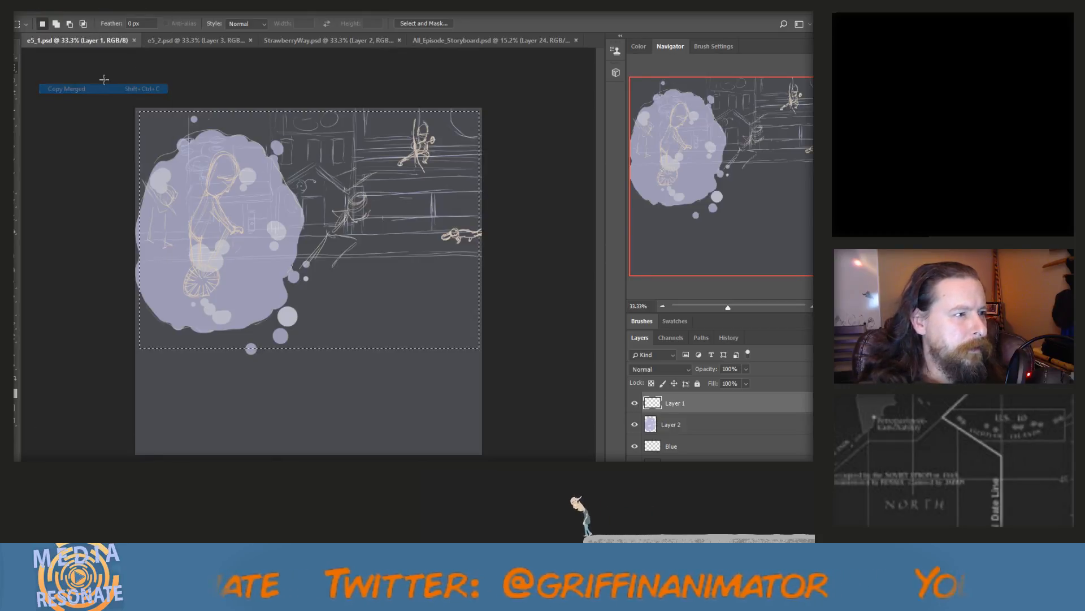
click(474, 42)
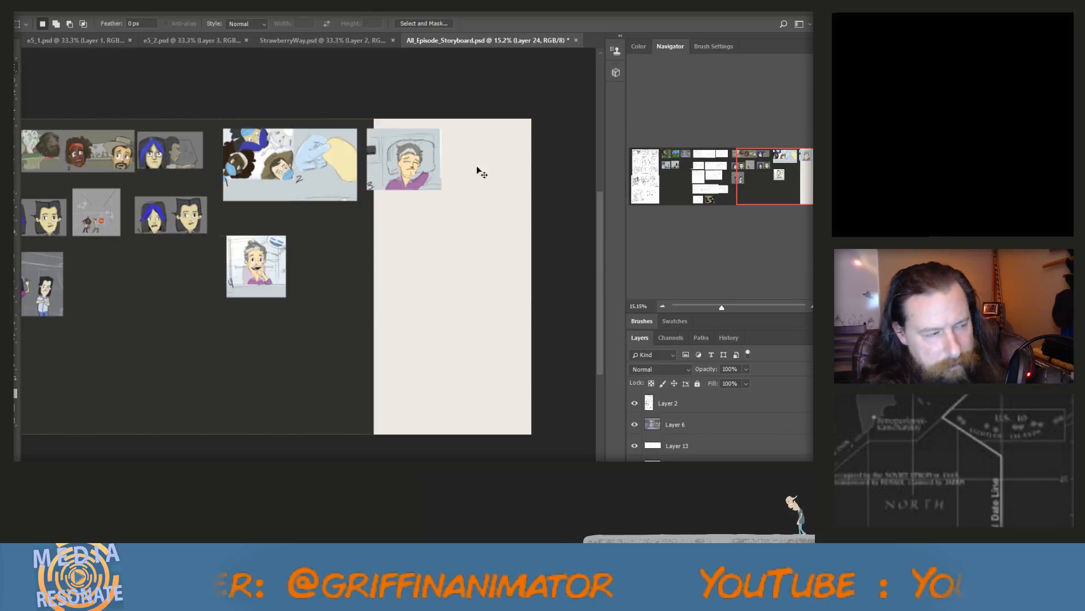
key(ctrl+v)
Scale the pasted purple-cloud sketch to about 86% and place it to the right of panel 4 in the second row
key(ctrl+t)
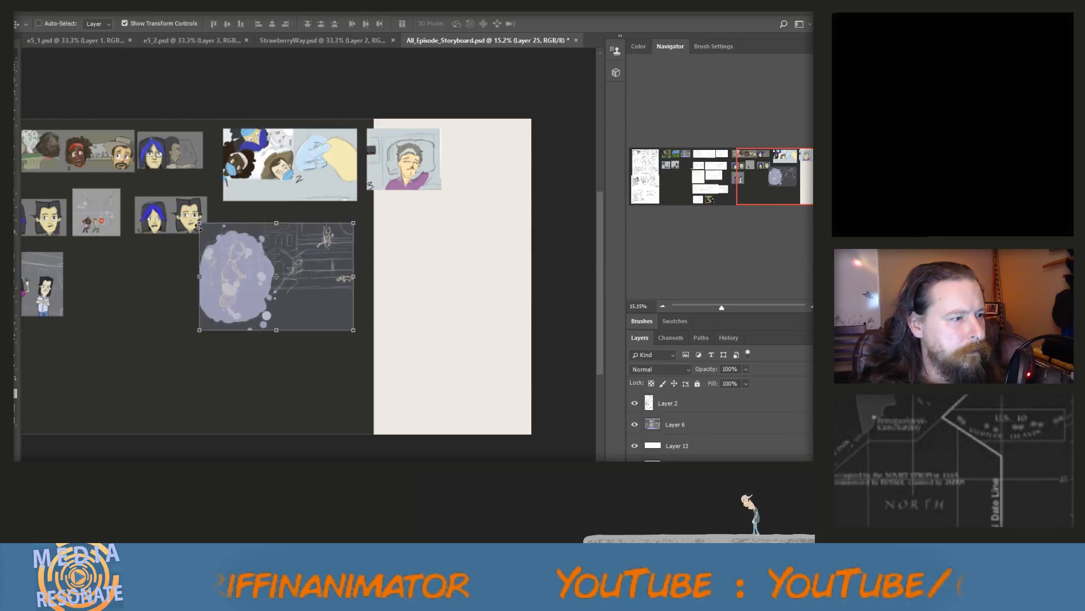
drag(199, 223, 277, 252)
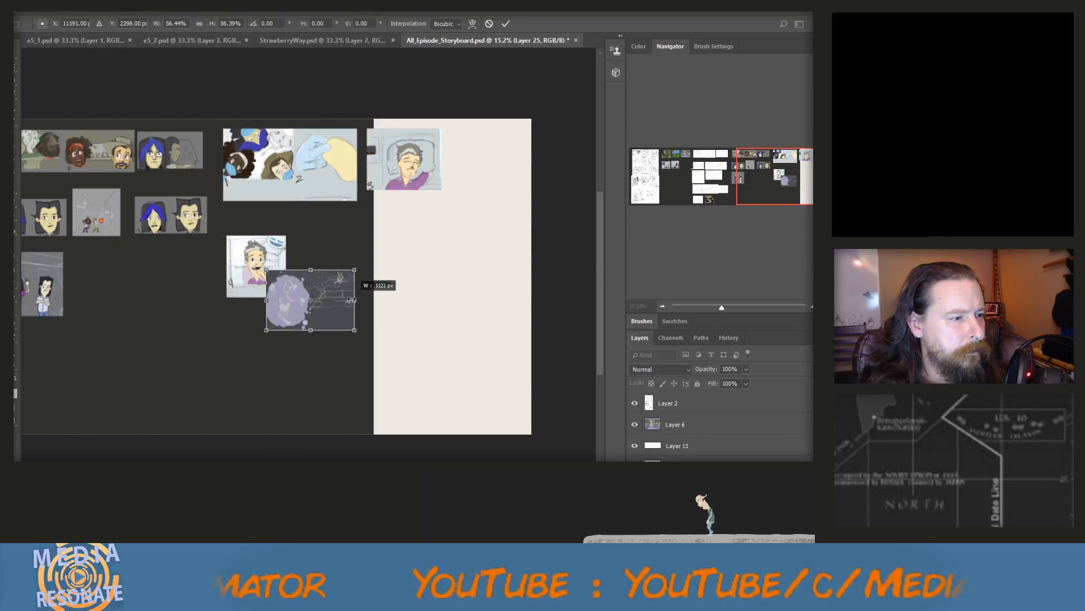
drag(333, 300, 443, 328)
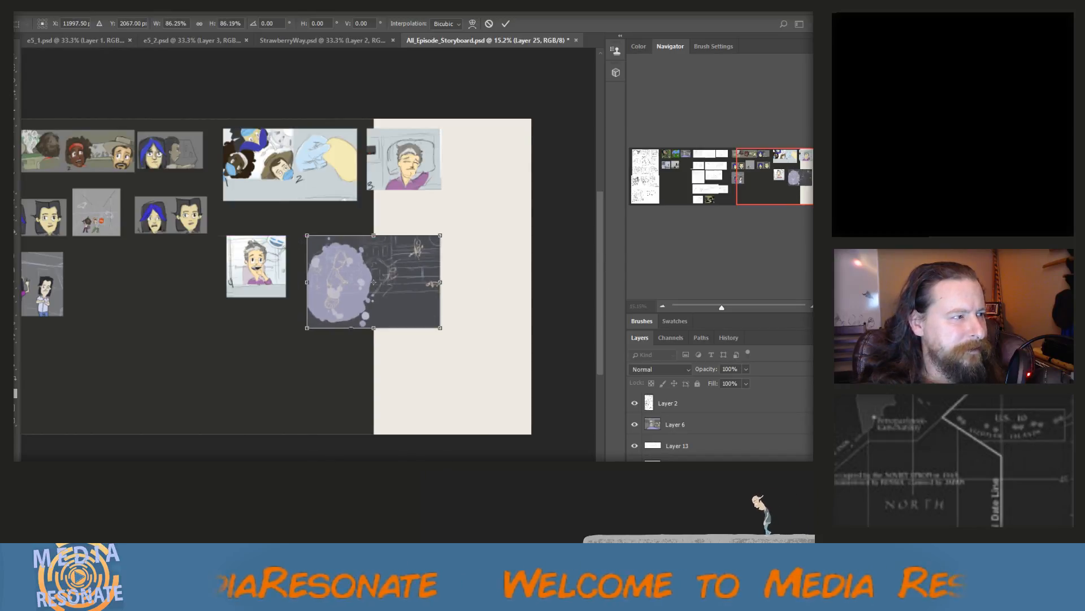
key(v)
click(368, 226)
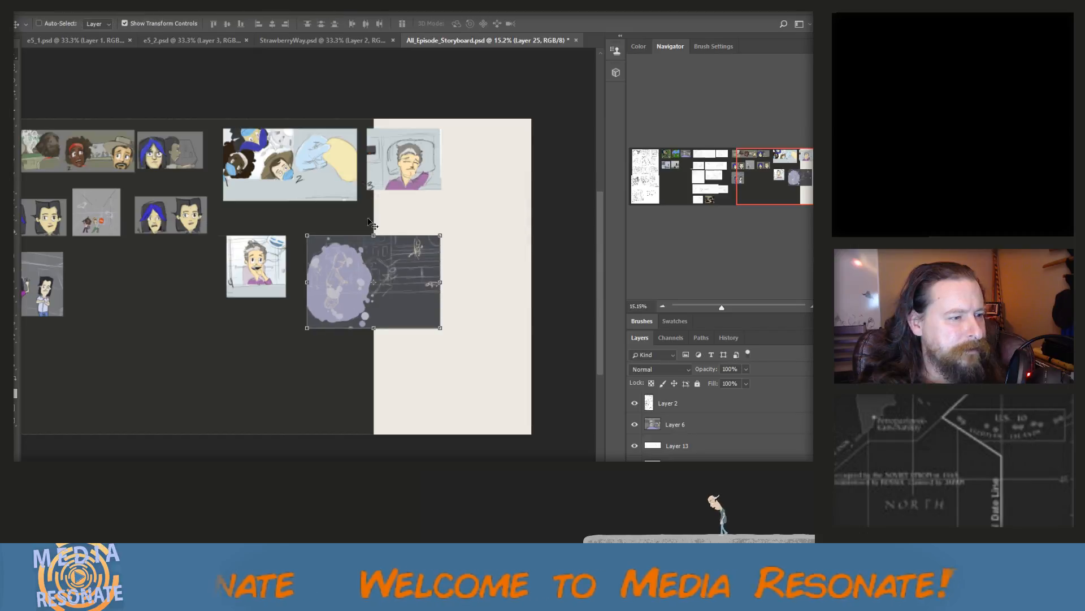
Copy the tree and smoke scene from e5_2.psd as merged layers with a rectangular marquee and paste it into All_Episode_Storyboard.psd
click(106, 39)
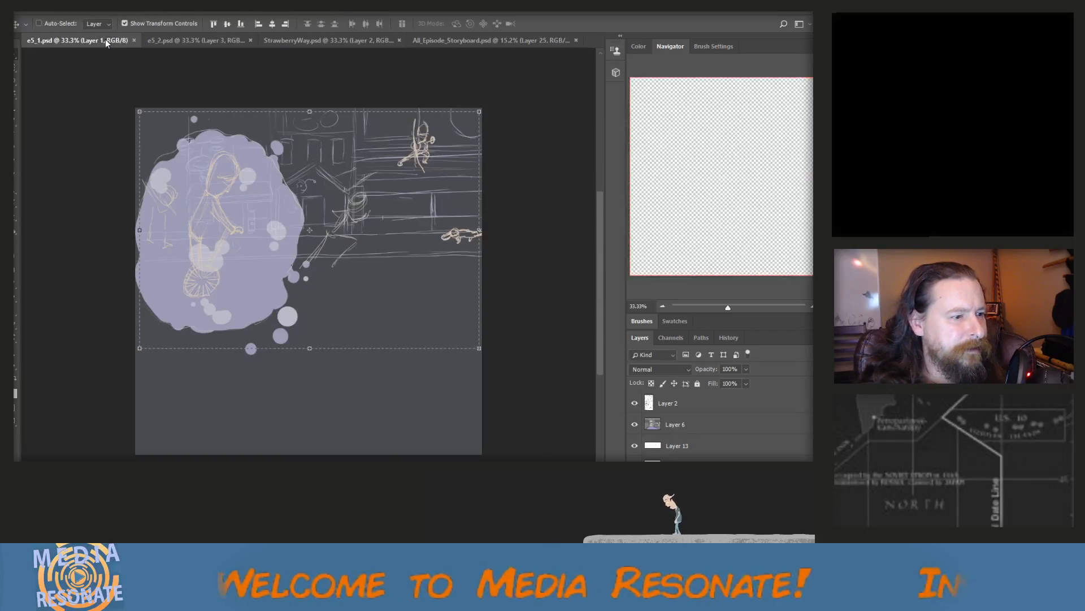
click(172, 42)
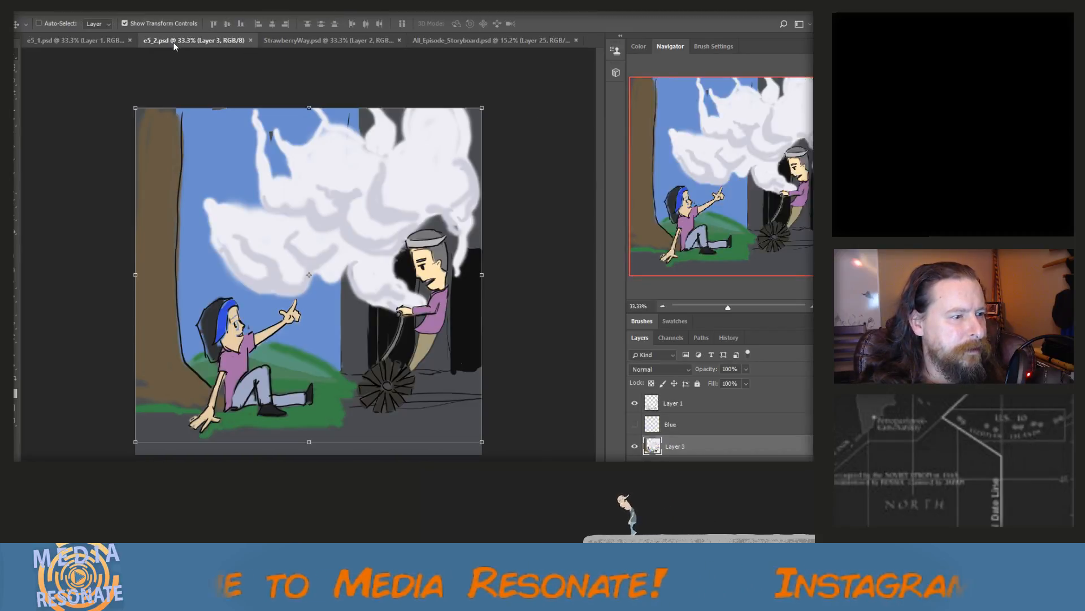
click(110, 39)
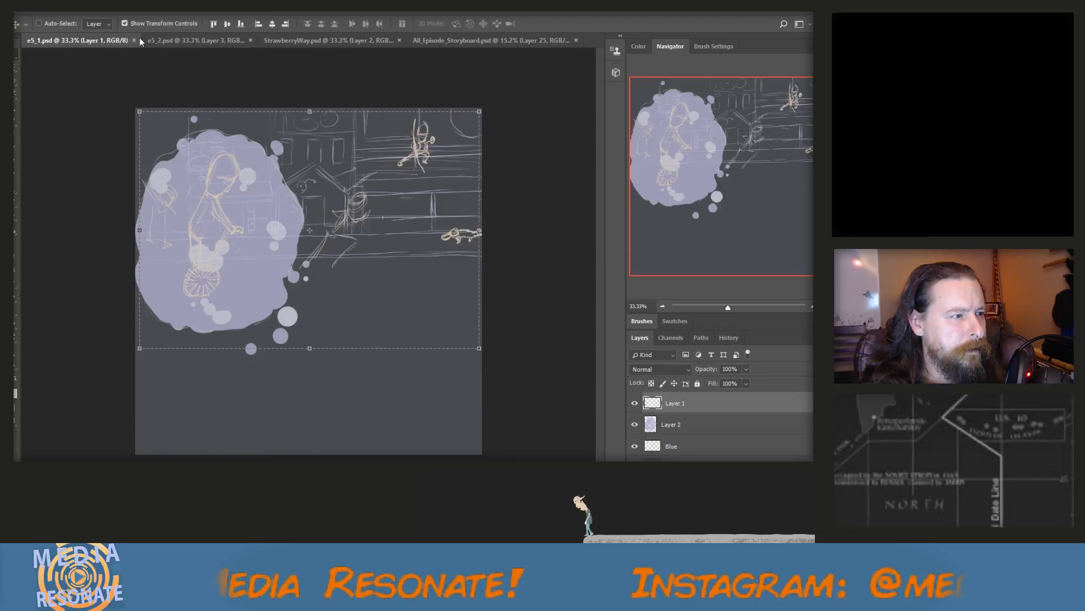
click(172, 40)
click(20, 67)
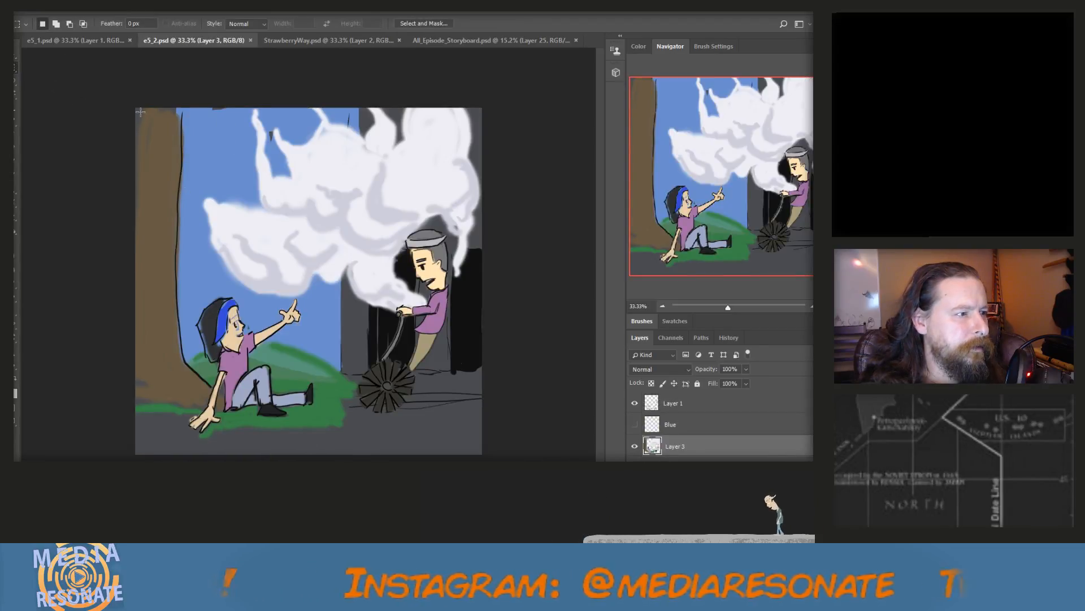
drag(140, 111, 481, 444)
click(46, 8)
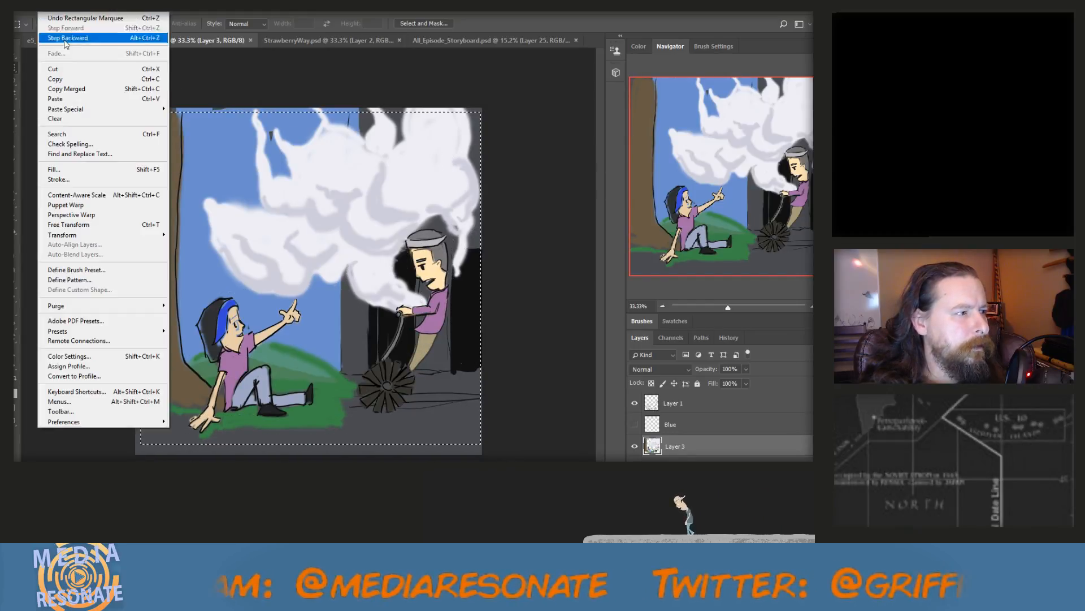
click(79, 89)
click(487, 37)
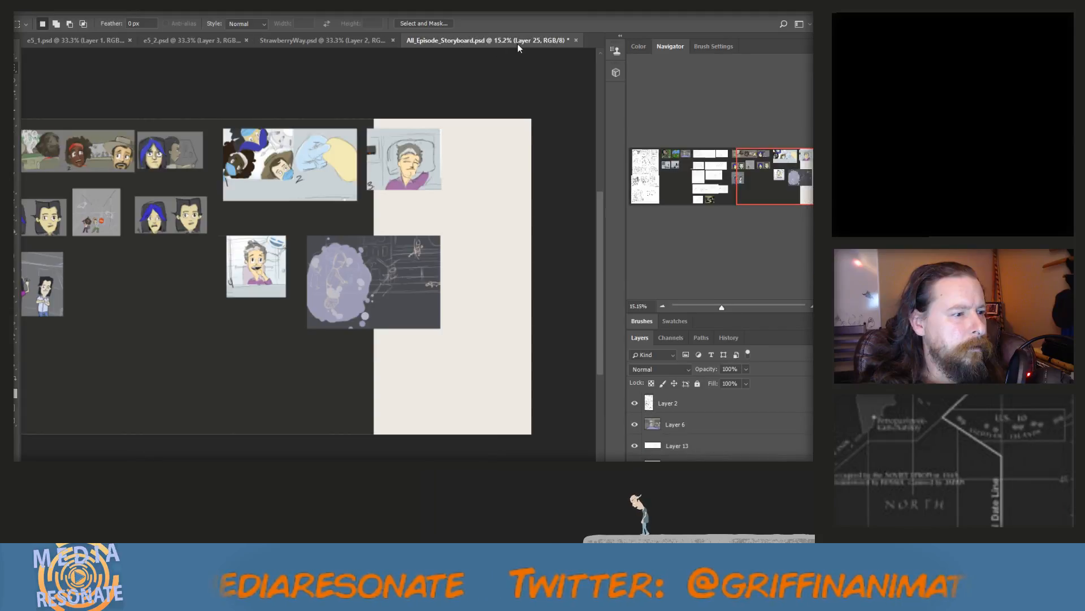
key(ctrl+v)
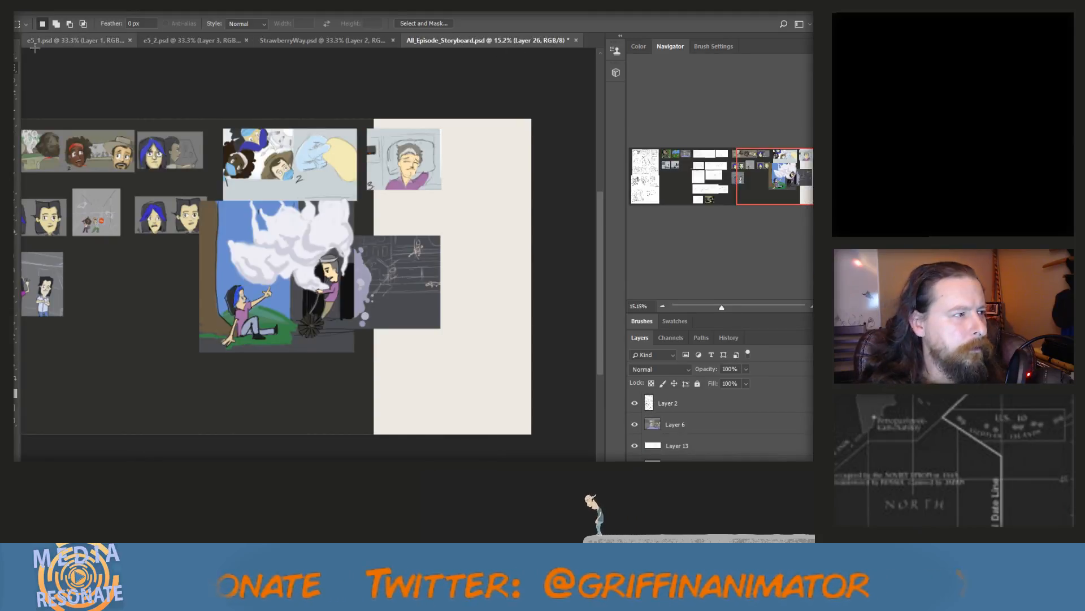
Scale the pasted tree and smoke scene to about 44% and place it below the grey-haired character panel beside the purple cloud sketch
key(v)
drag(201, 202, 273, 272)
drag(307, 319, 252, 374)
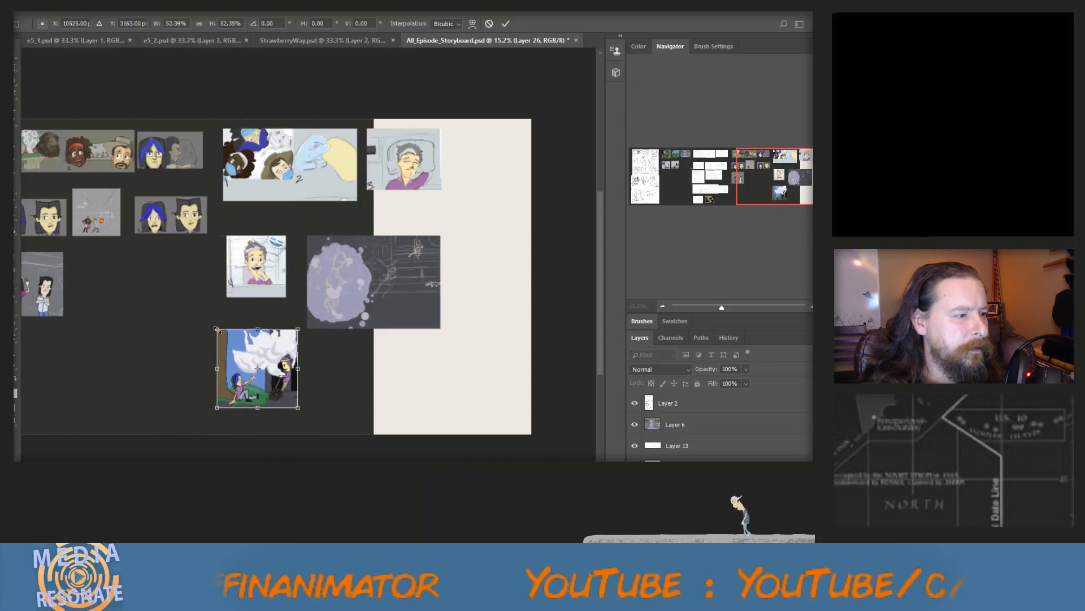
drag(218, 329, 269, 357)
click(15, 54)
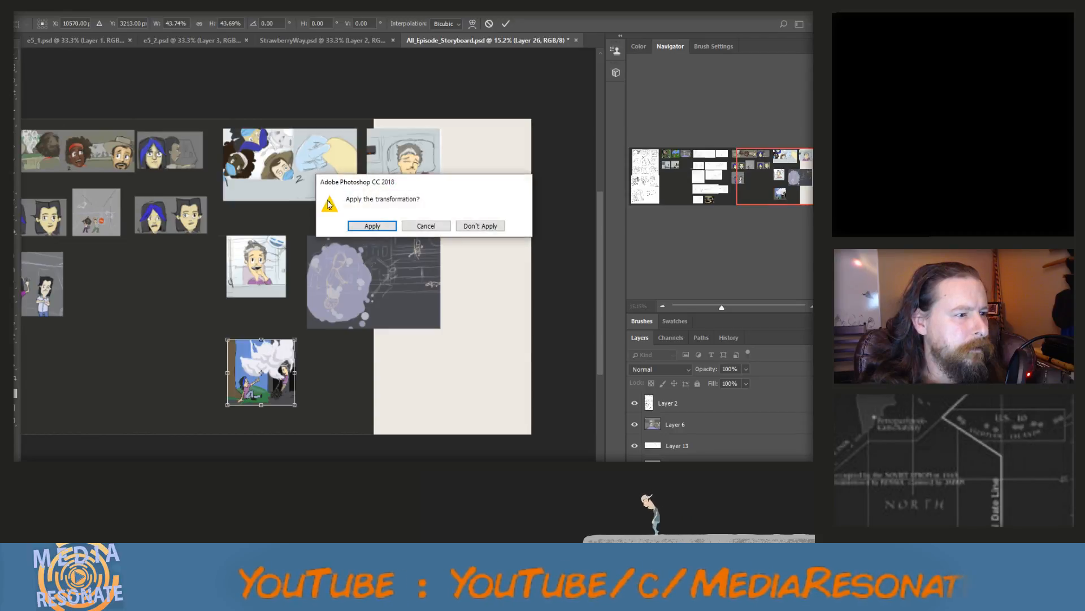
click(371, 225)
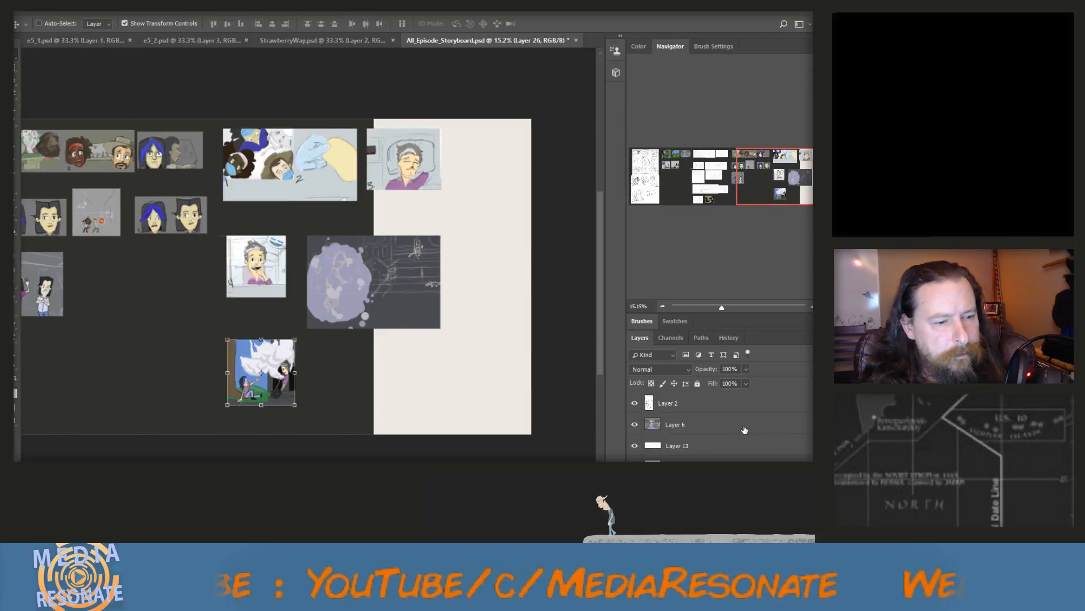
Select every layer above the Background, from Layer 2 down the stack, and put them in one group
click(716, 411)
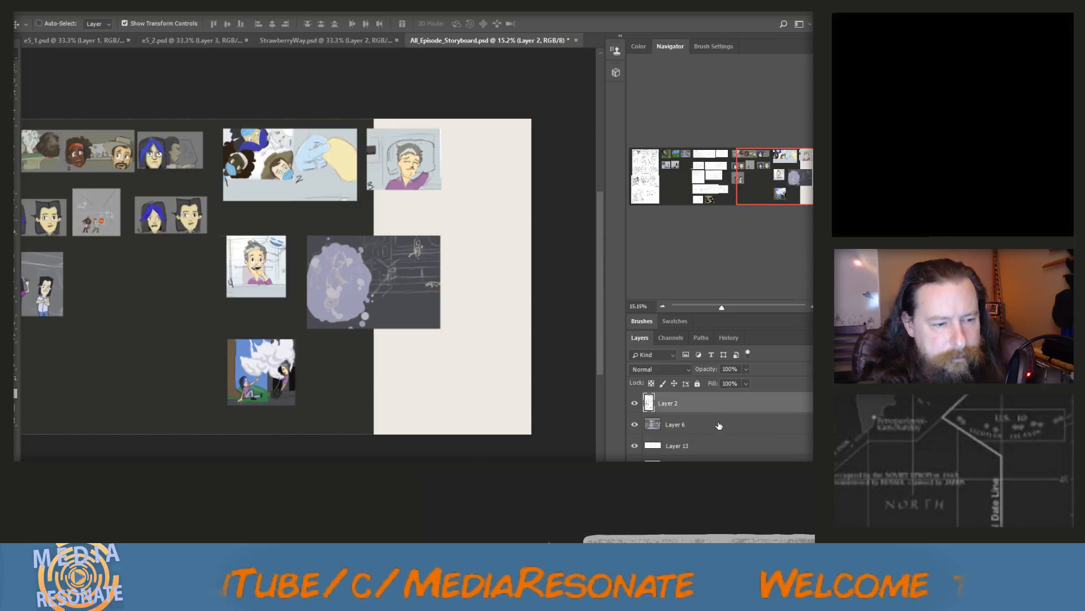
scroll(719, 428, up, 2)
scroll(719, 428, down, 3)
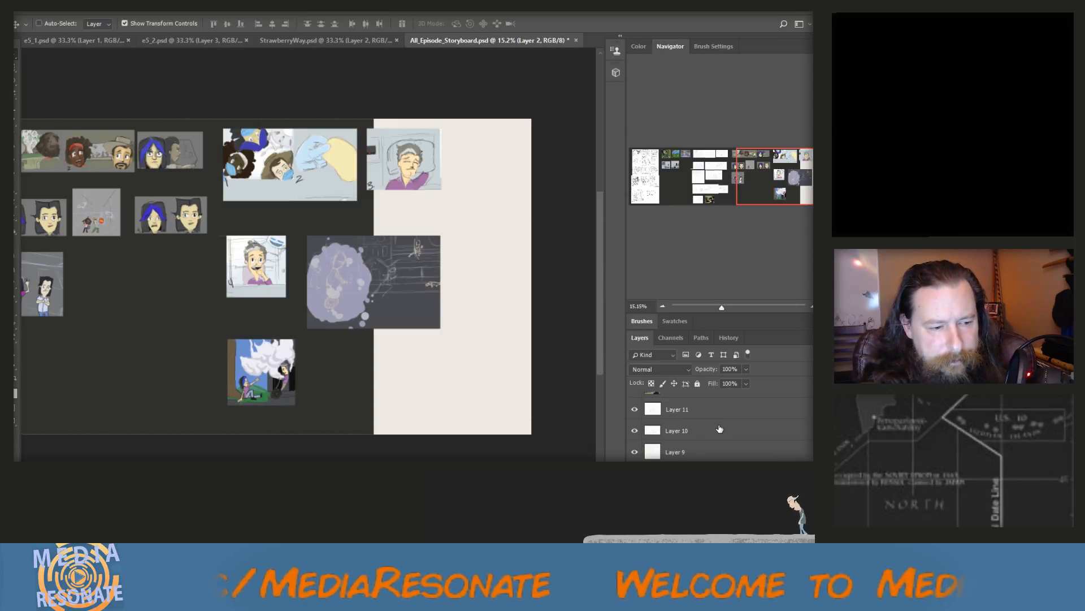
shift+click(719, 452)
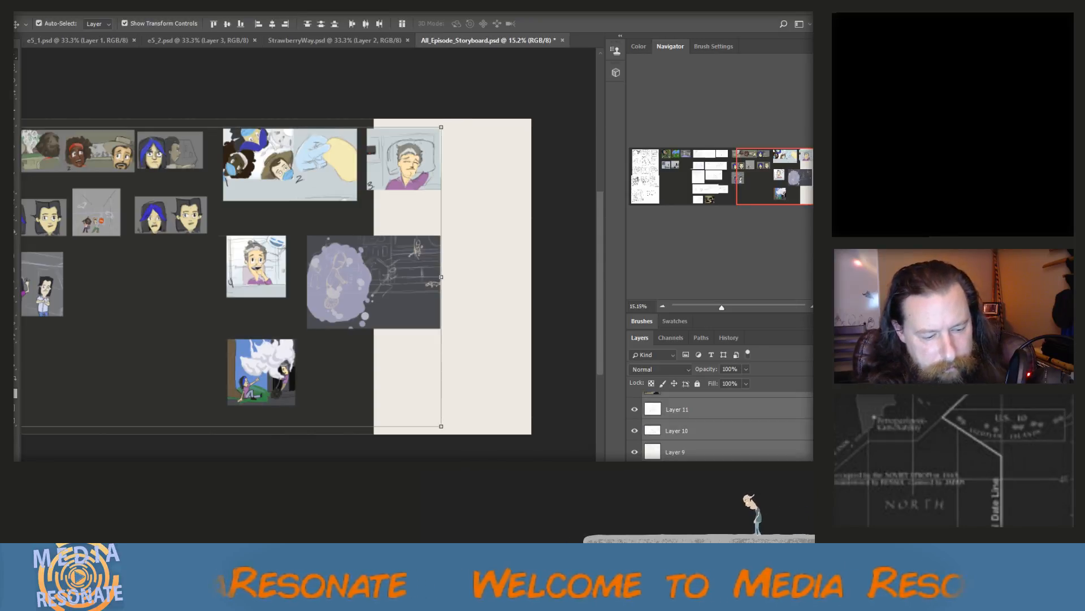
key(ctrl+g)
Fill the light strip at the right end of the Background layer with the dark foreground colour using the Paint Bucket
click(685, 416)
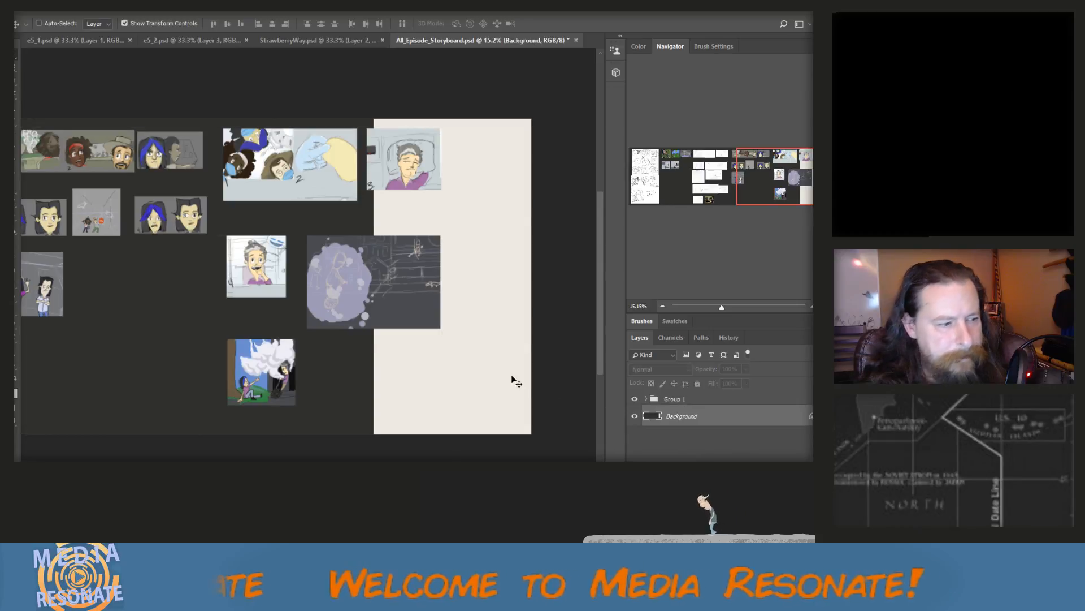
key(g)
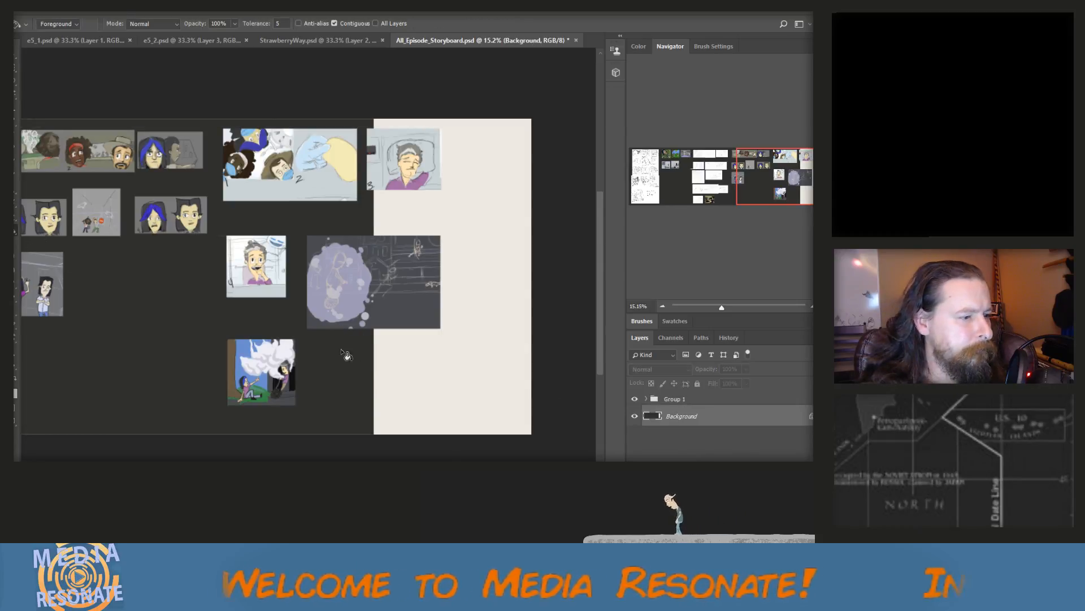
click(408, 384)
scroll(396, 368, down, 5)
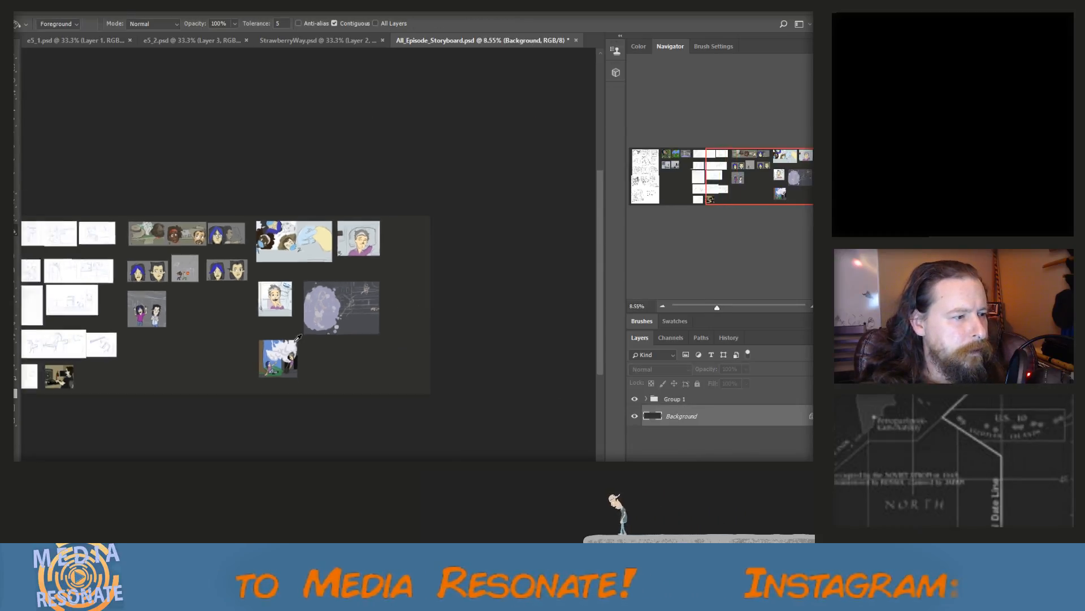
Paste the copied red-and-white van drawing and place it at original size below the small colour panels beside the sketched pages
scroll(221, 289, up, 2)
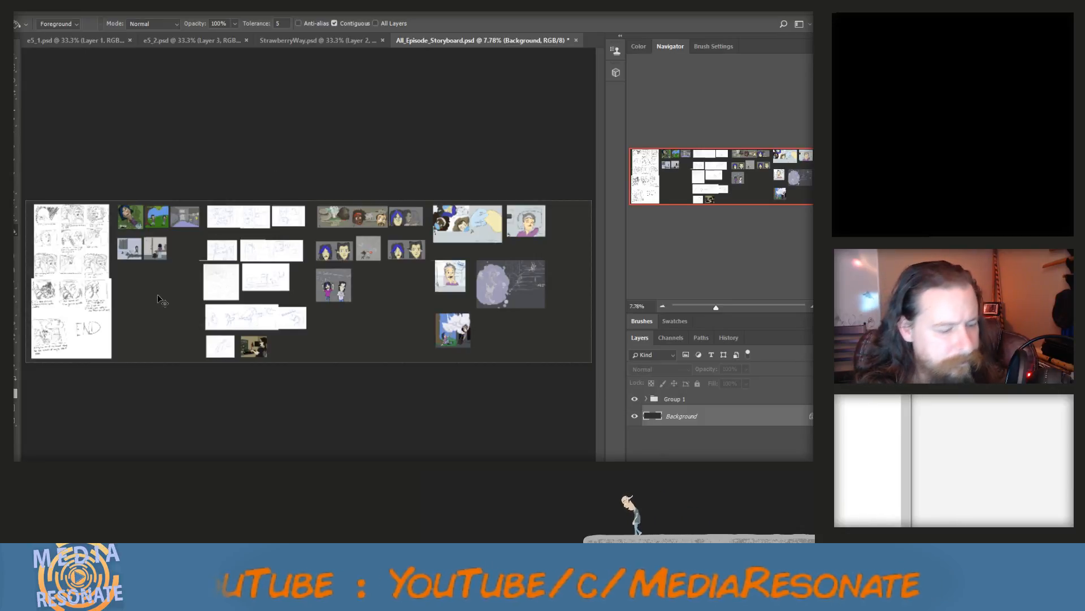
key(ctrl+v)
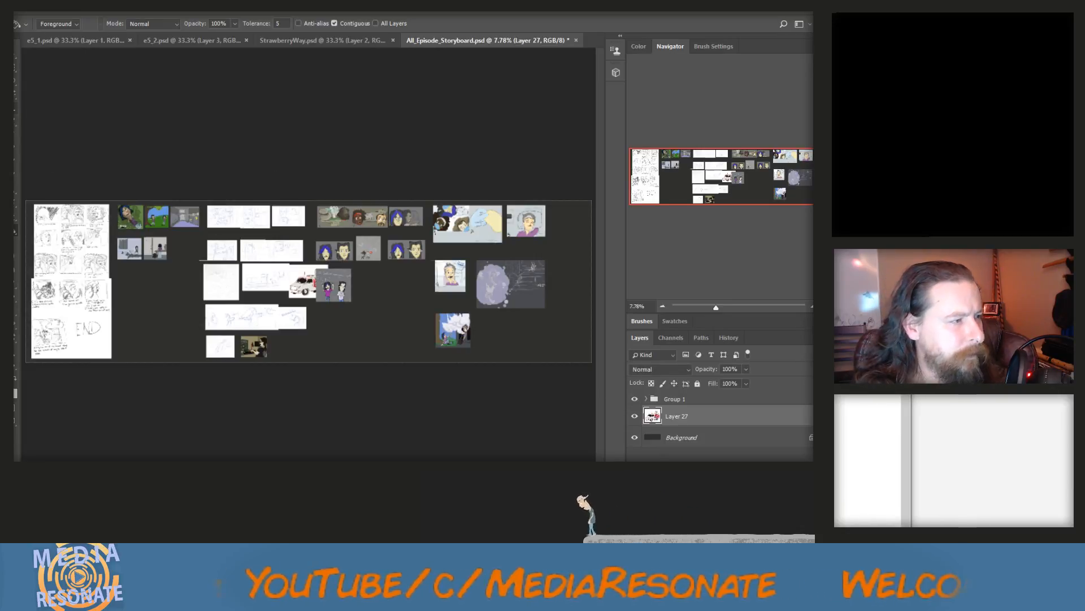
key(v)
mouse_move(310, 289)
mouse_down()
mouse_move(145, 294)
mouse_move(132, 311)
mouse_up()
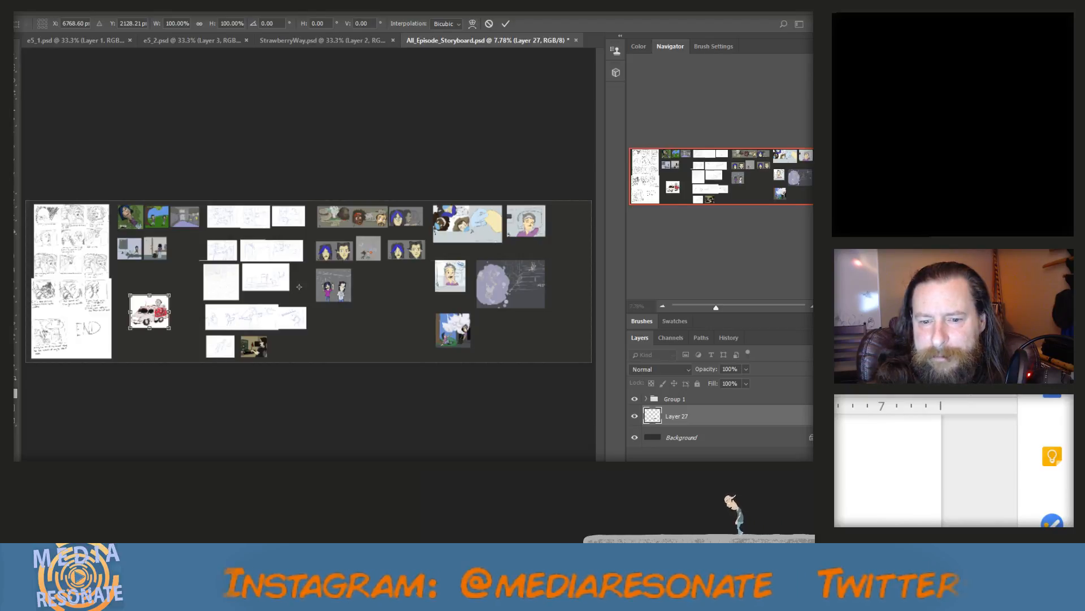
click(24, 6)
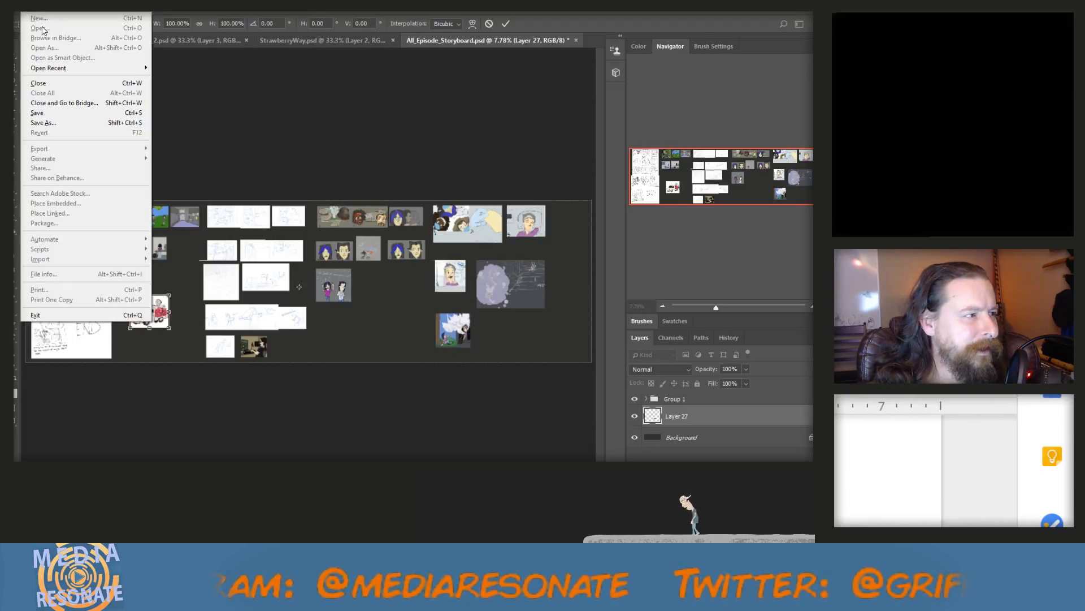
key(Escape)
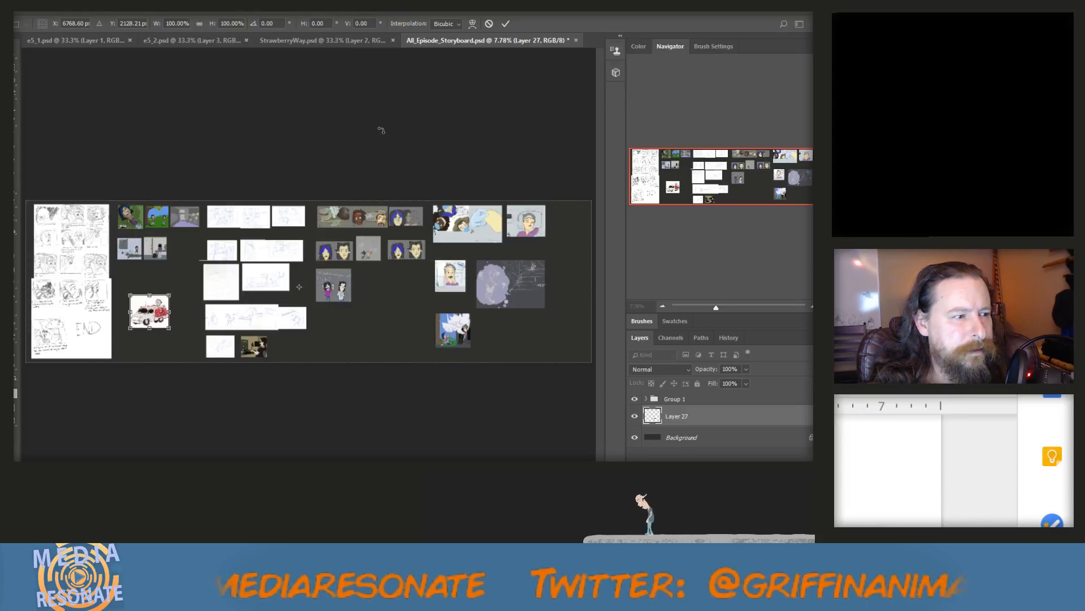
click(17, 54)
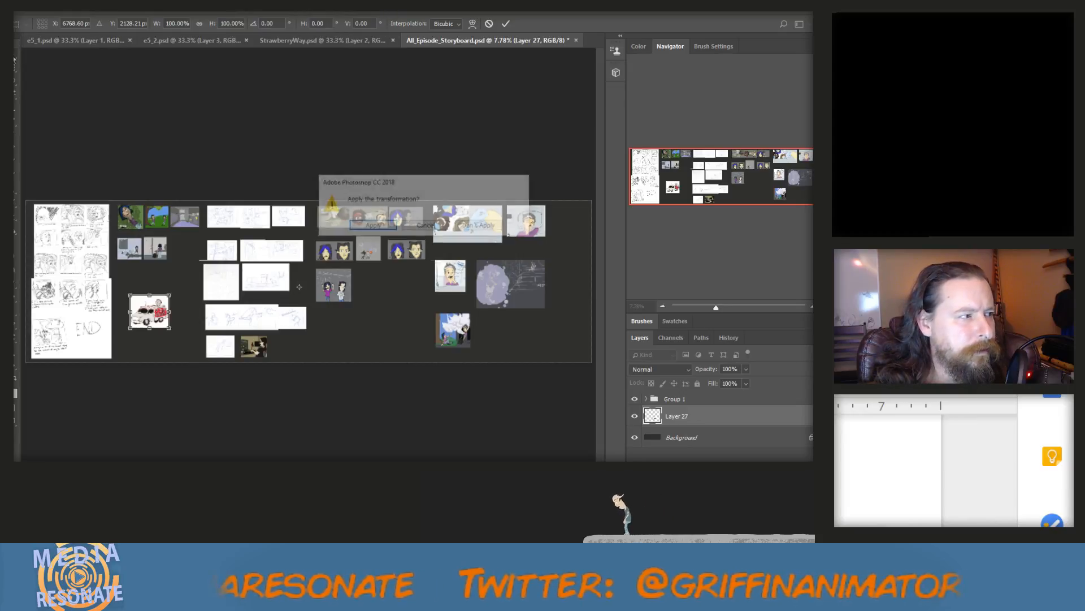
click(373, 226)
Open E2_Panel4.psd to check its artwork, then close it
click(24, 6)
click(50, 35)
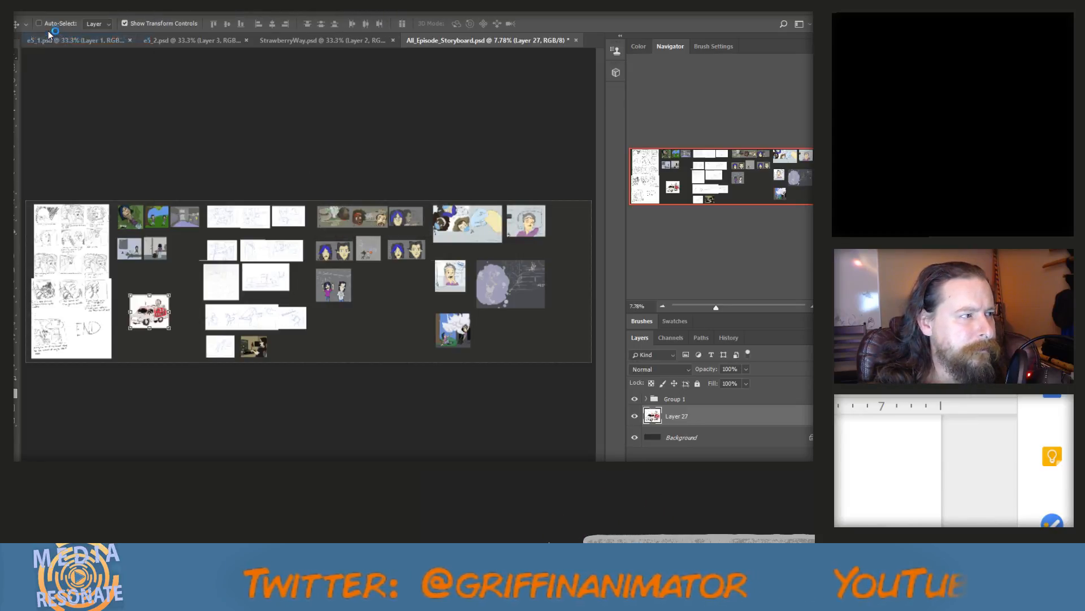
click(27, 8)
click(43, 28)
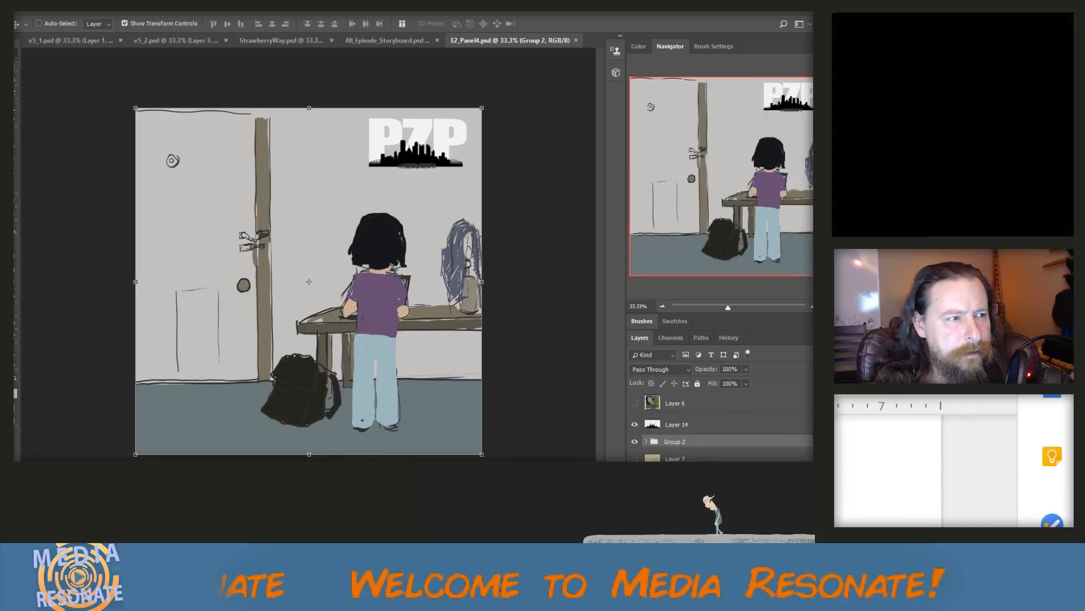
click(575, 41)
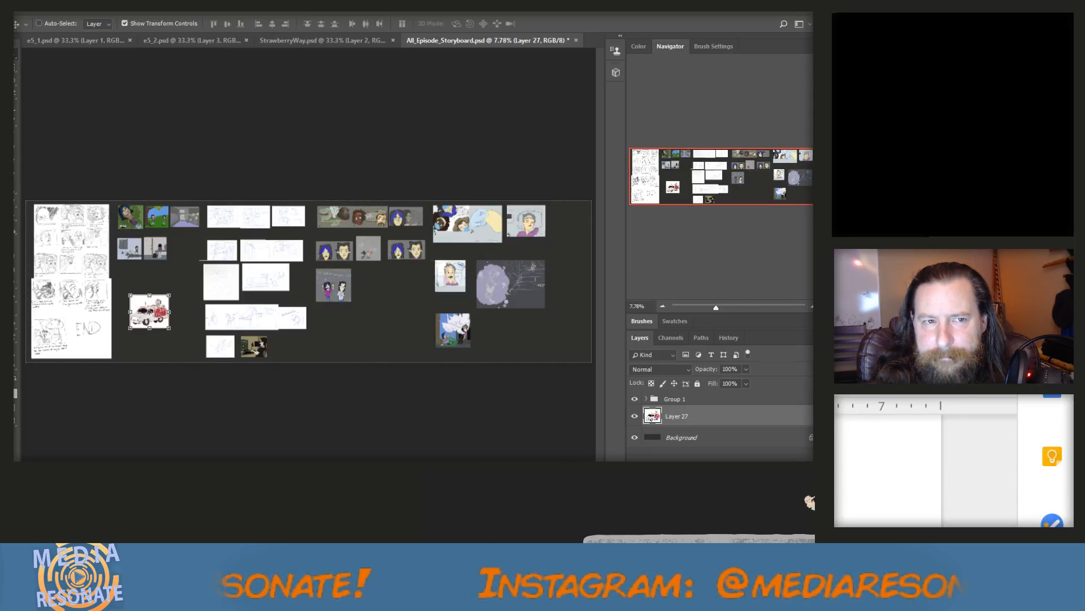
Open Chair.psd and hide the bottle and all characters except the grey-shirted man in front of the armchair
click(29, 7)
click(40, 27)
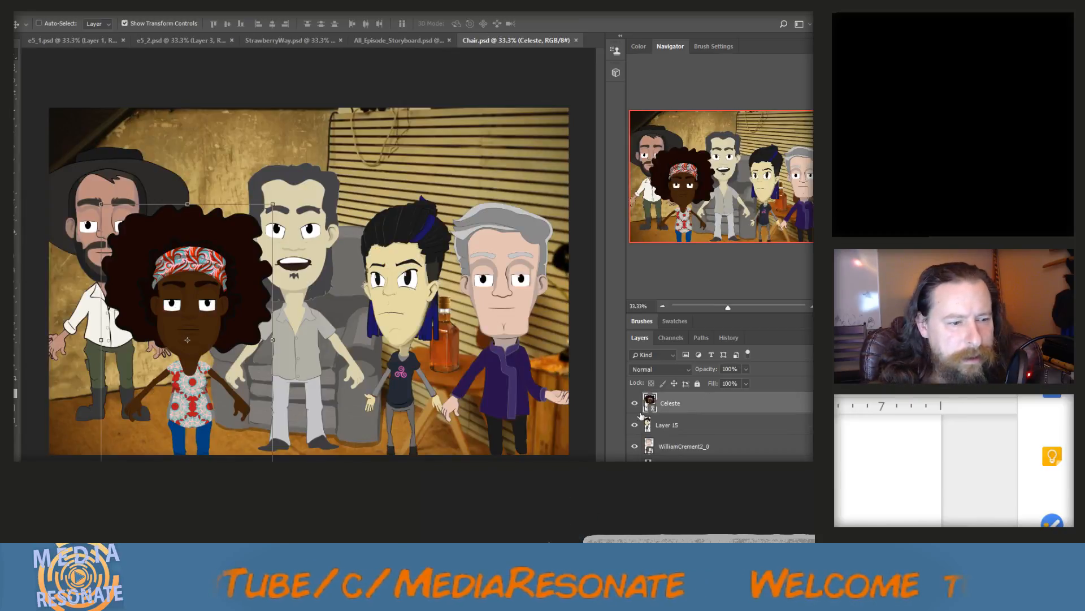
click(634, 403)
click(634, 425)
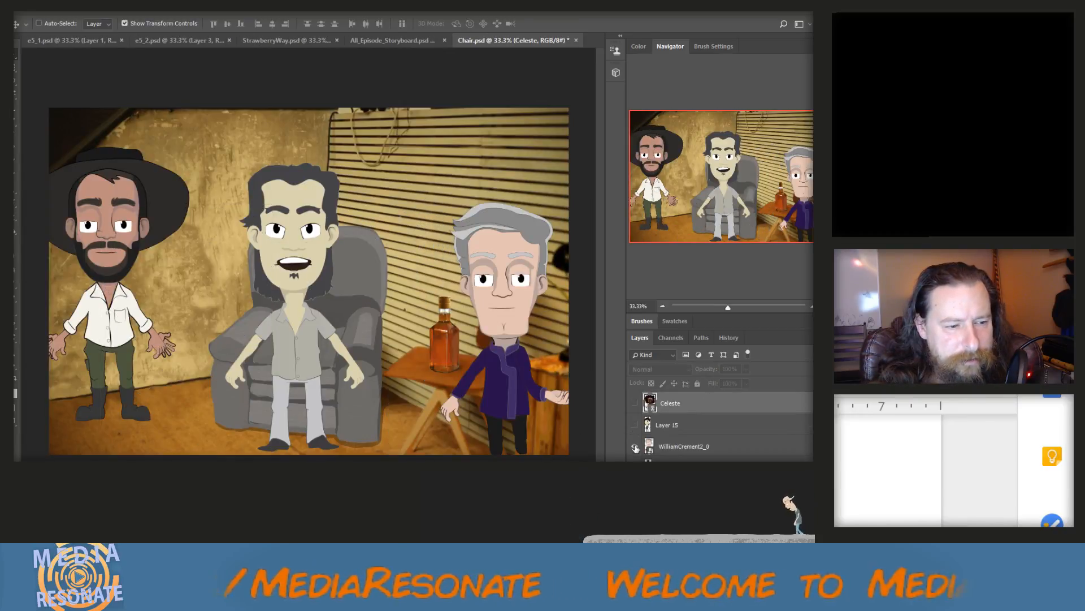
click(634, 446)
click(635, 450)
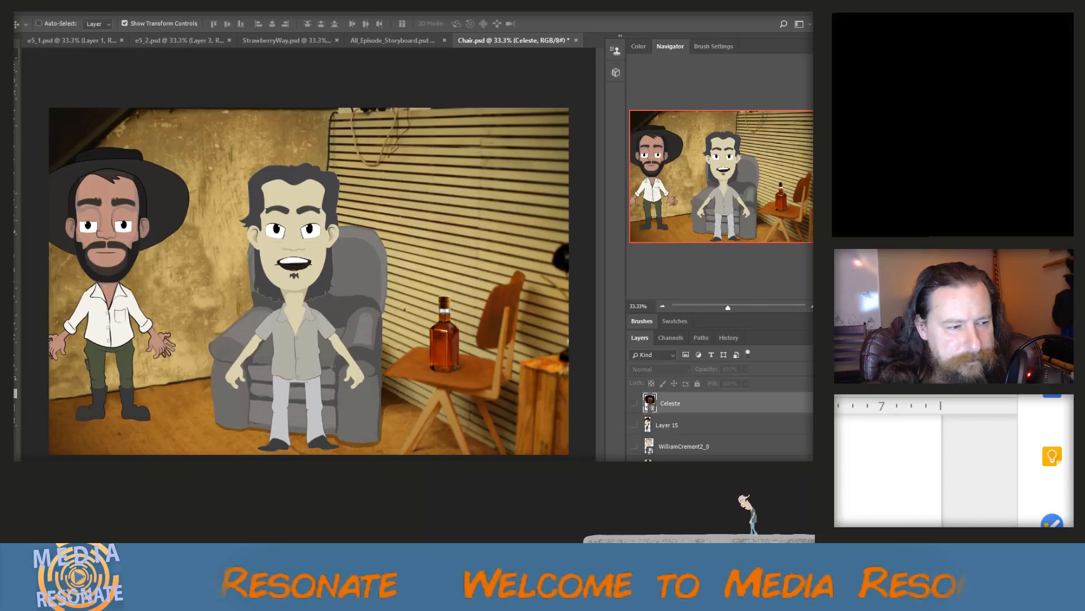
scroll(634, 447, down, 1)
click(634, 446)
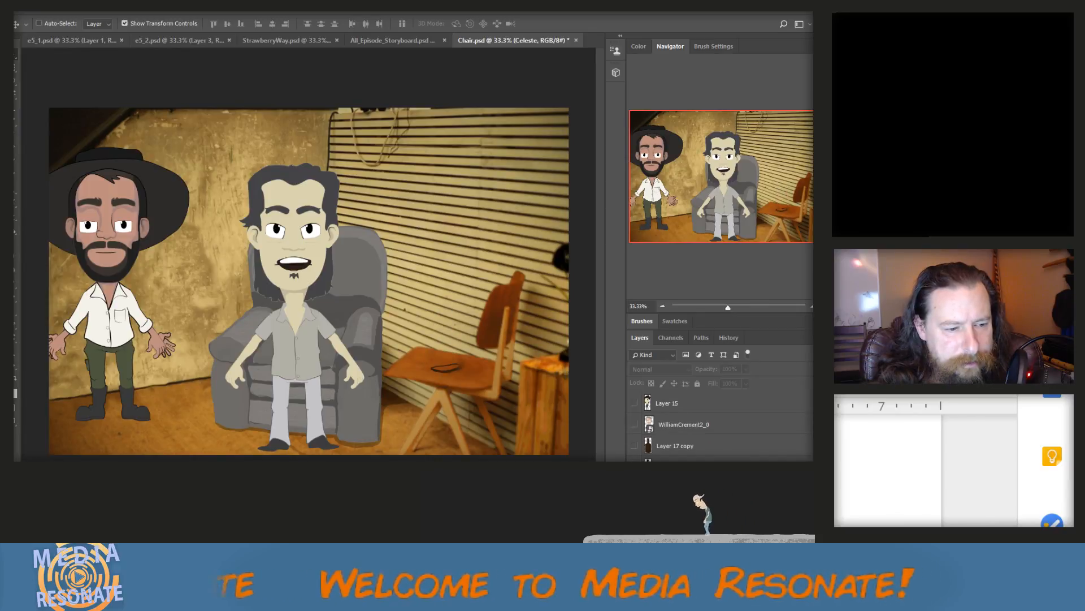
scroll(718, 424, down, 2)
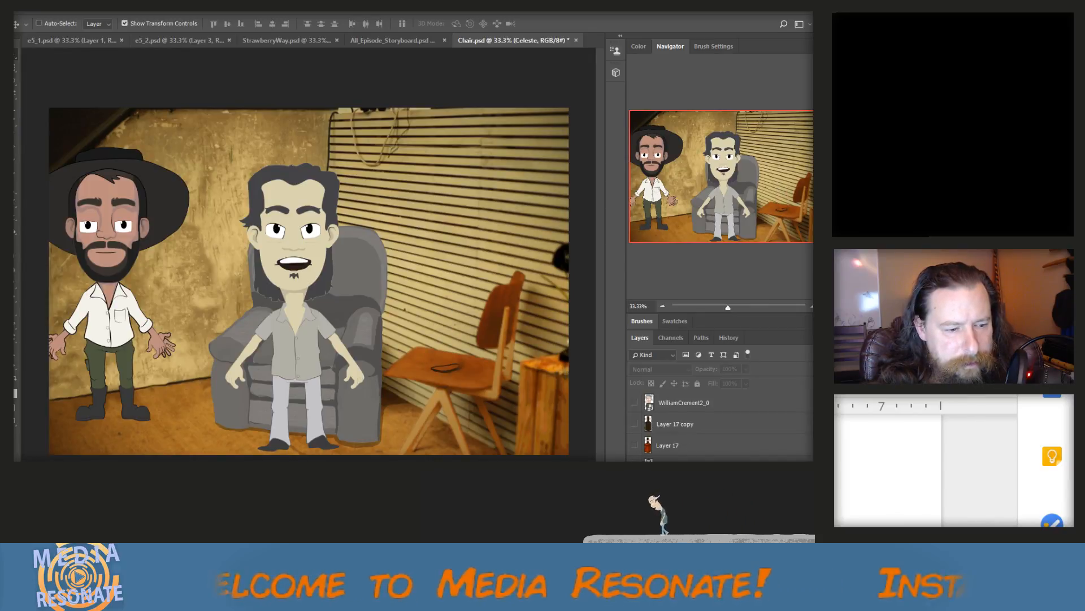
scroll(717, 429, down, 4)
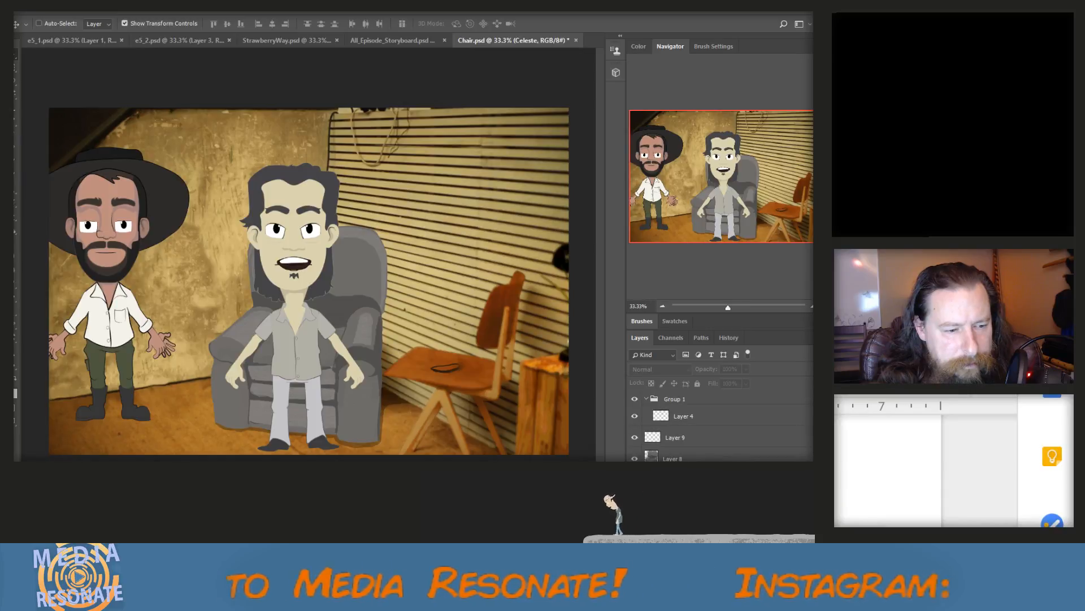
click(635, 480)
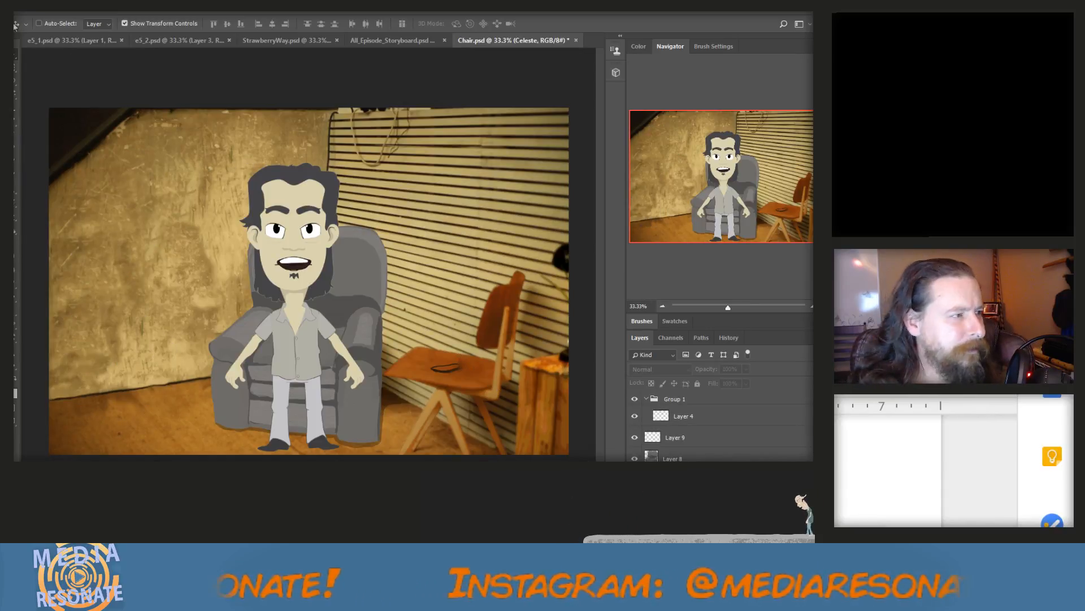
Copy nearly the whole Chair.psd scene as merged layers with a rectangular marquee and paste it into All_Episode_Storyboard.psd
key(m)
drag(58, 114, 594, 432)
click(48, 5)
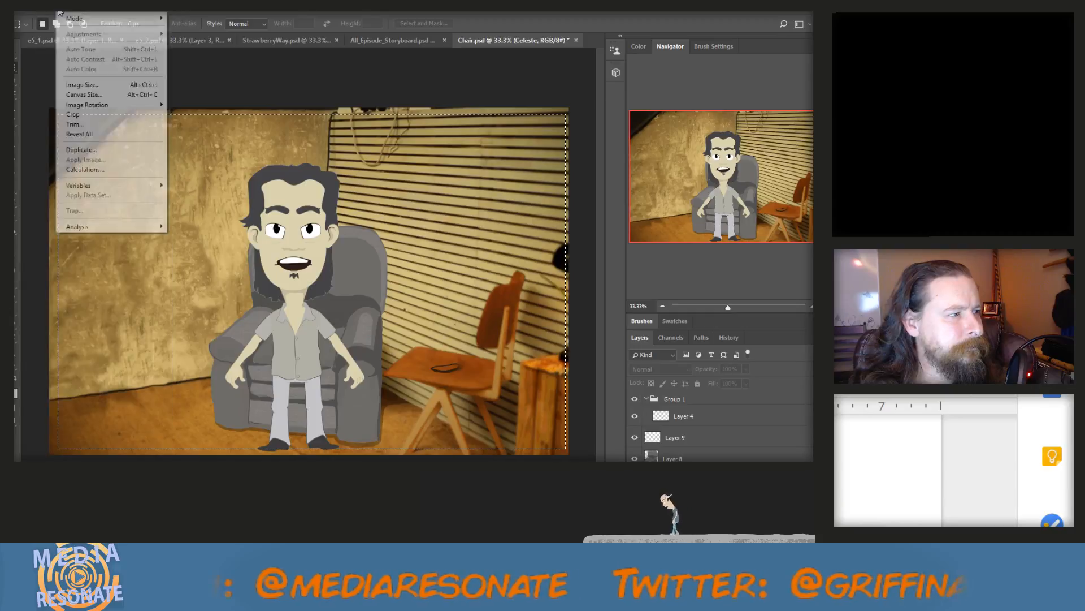
click(64, 88)
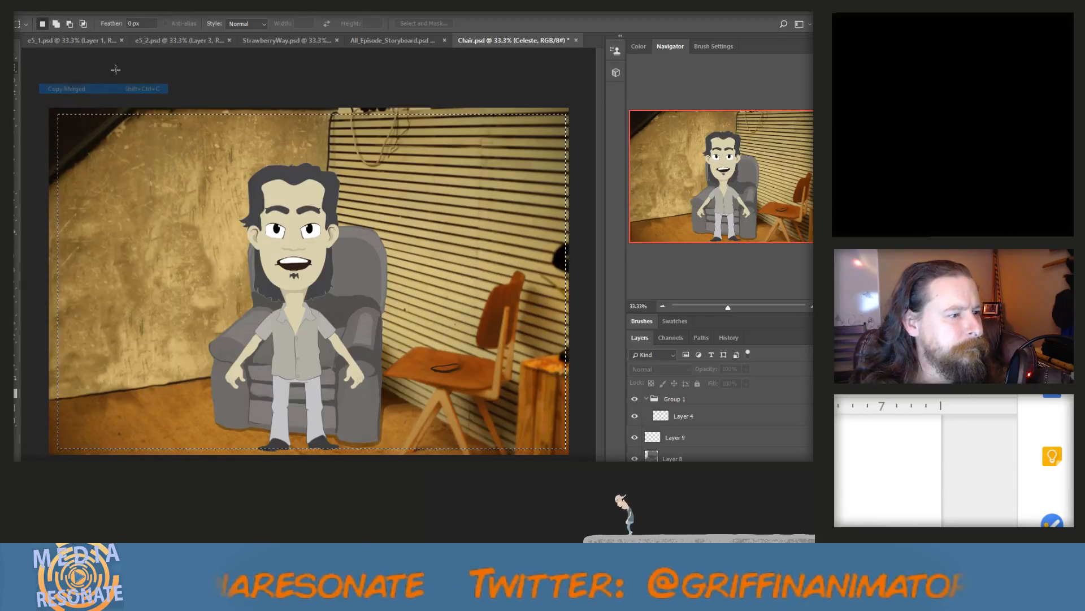
click(391, 39)
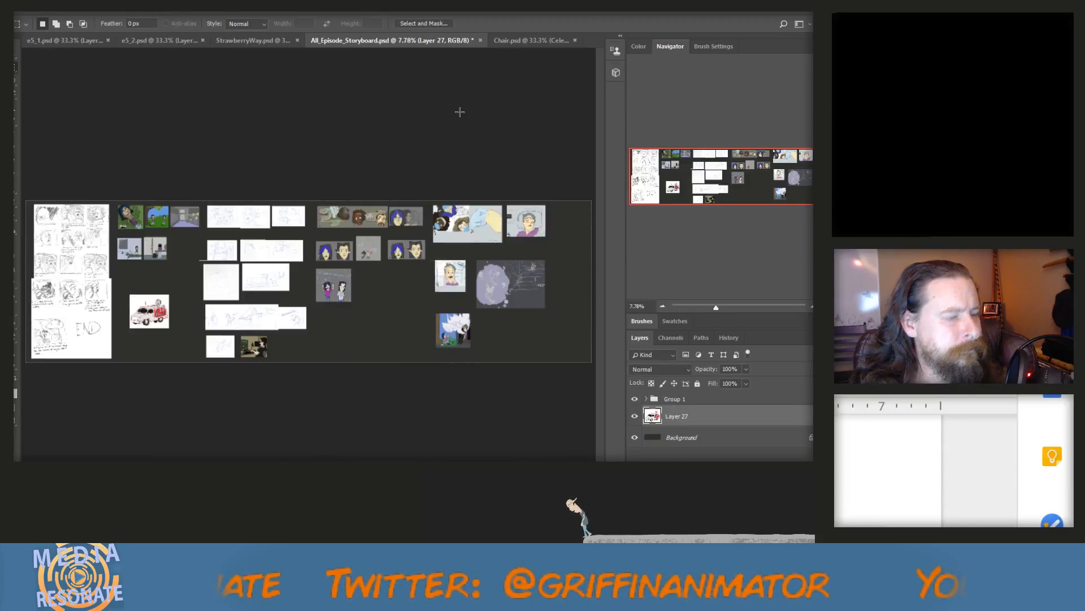
key(ctrl+v)
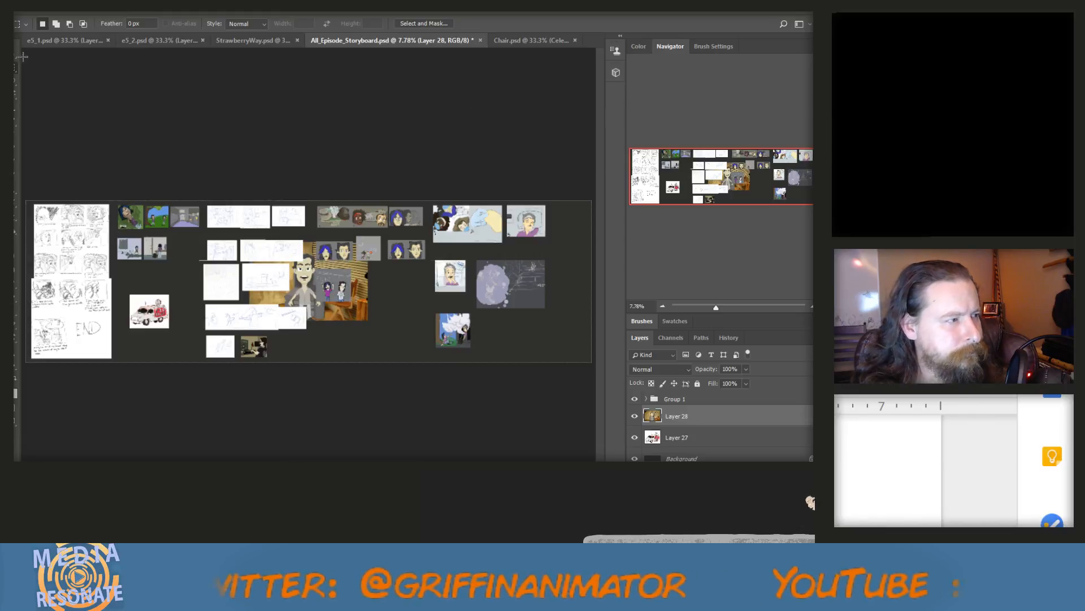
Scale the pasted armchair scene to about 36% and place it just above the van drawing, beside the blank sketch panel
key(v)
drag(250, 242, 193, 279)
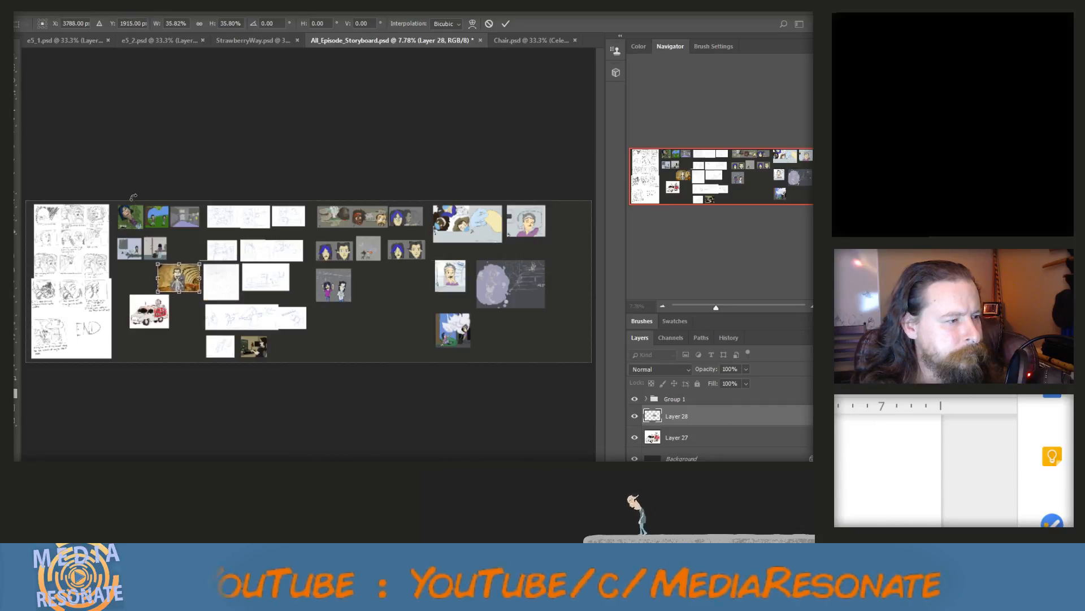
click(17, 56)
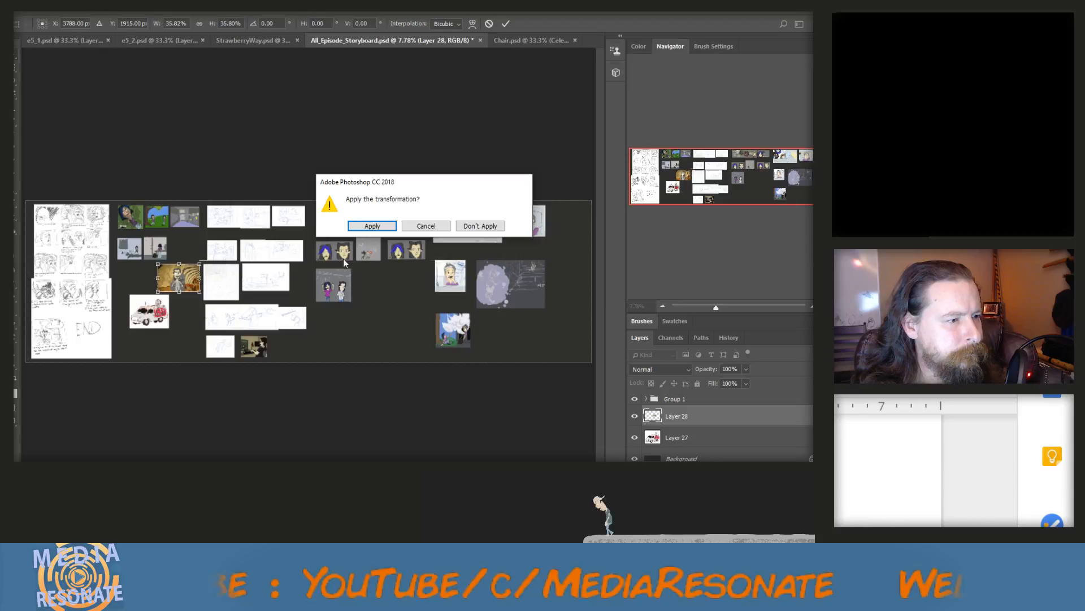
click(363, 225)
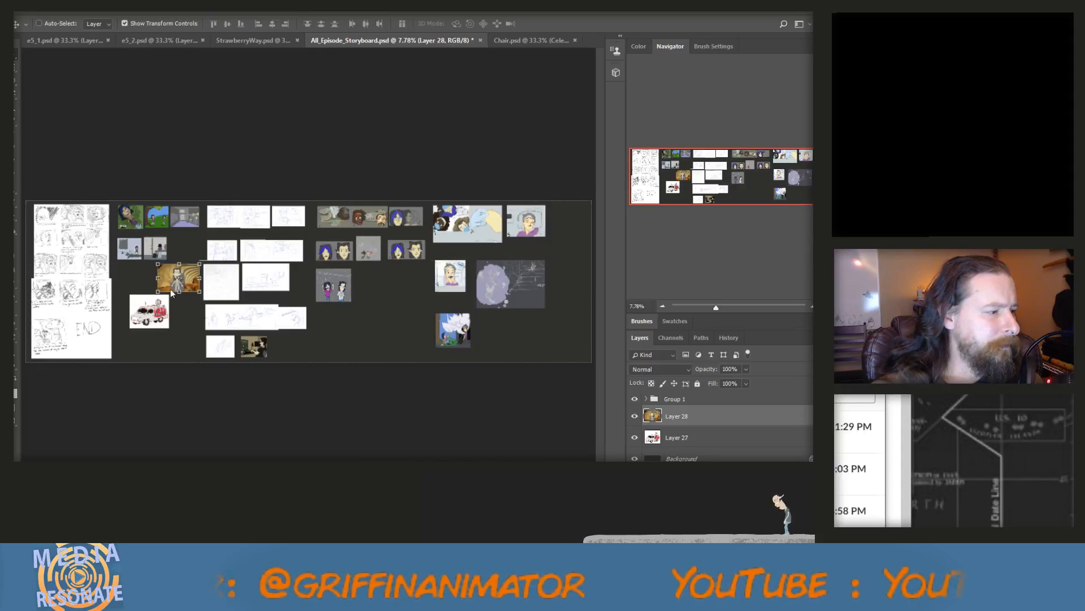
scroll(33, 236, up, 2)
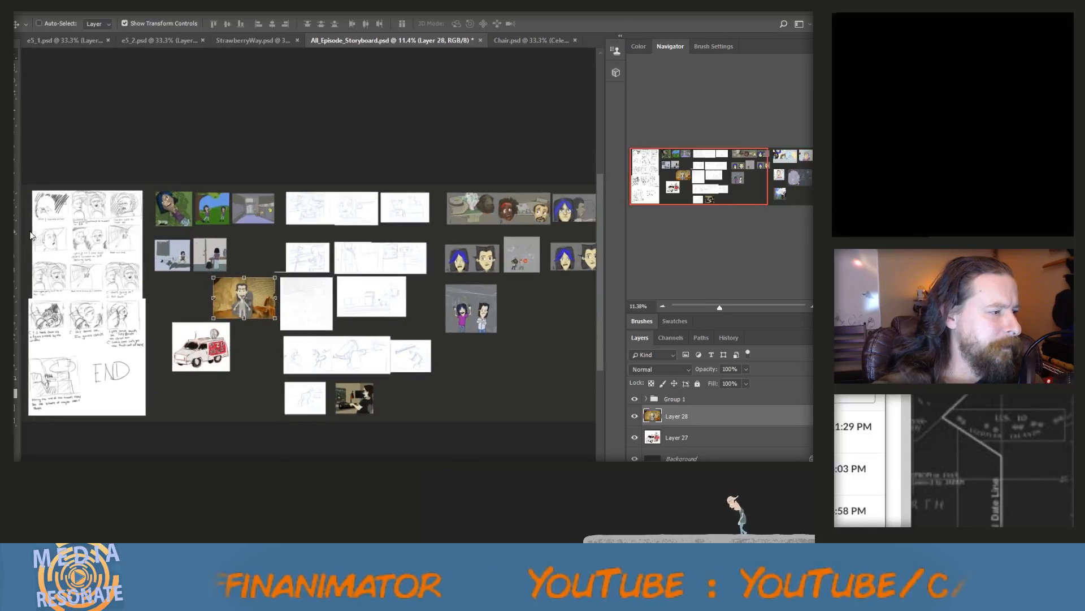
scroll(30, 236, up, 1)
scroll(197, 225, up, 1)
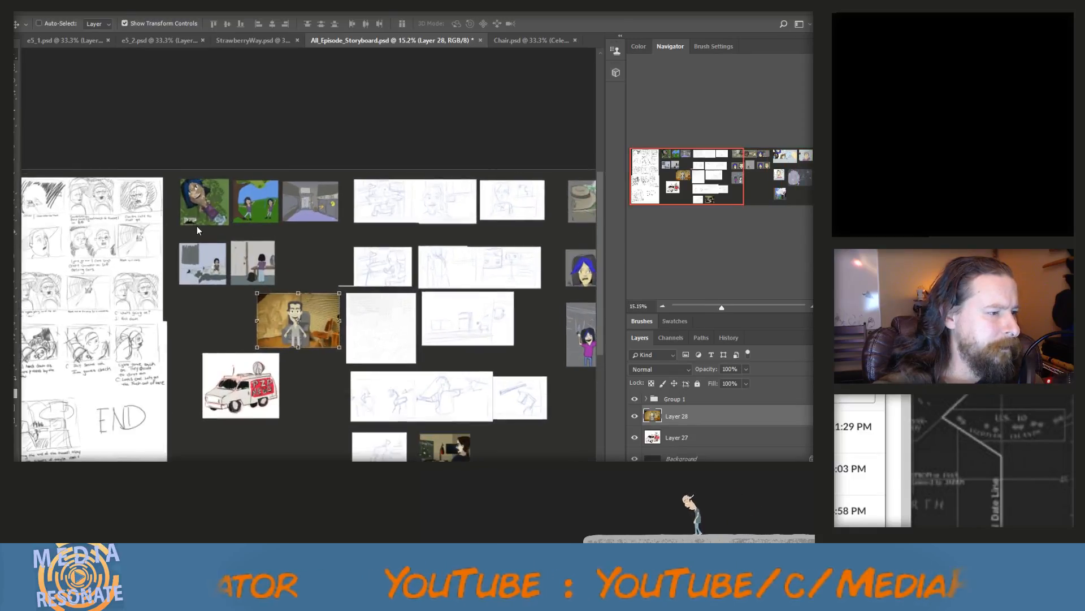
scroll(197, 226, down, 2)
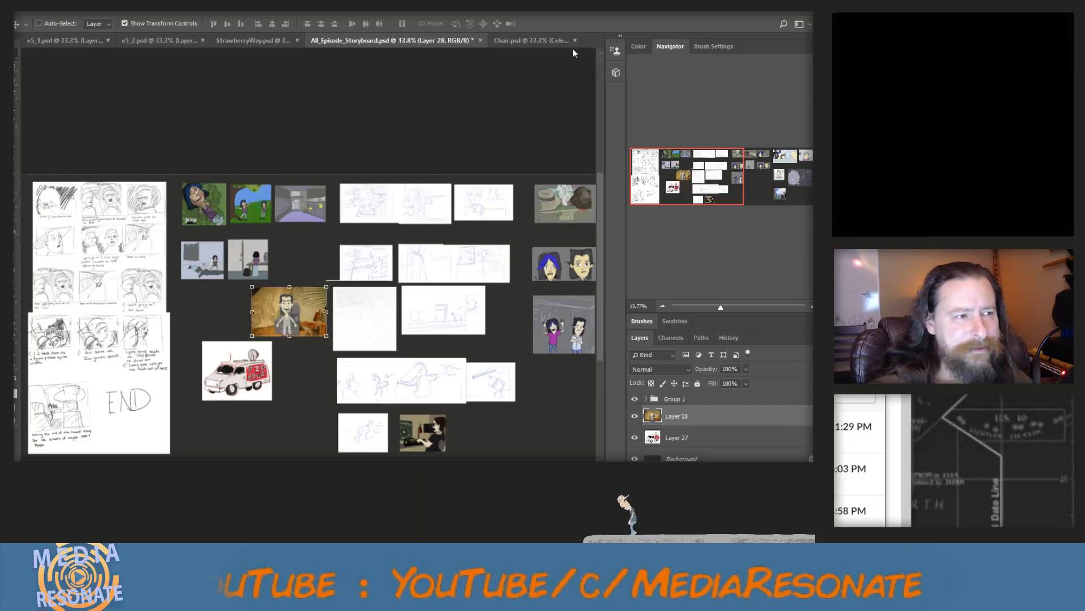
Save All_Episode_Storyboard.psd and close Chair.psd without saving its changes
key(ctrl+s)
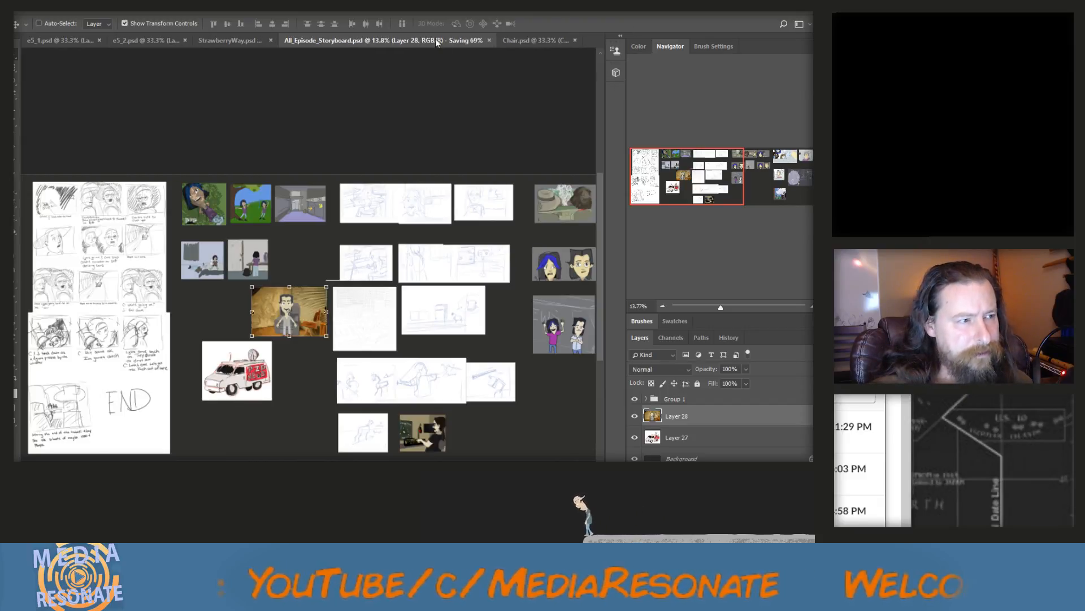
click(577, 41)
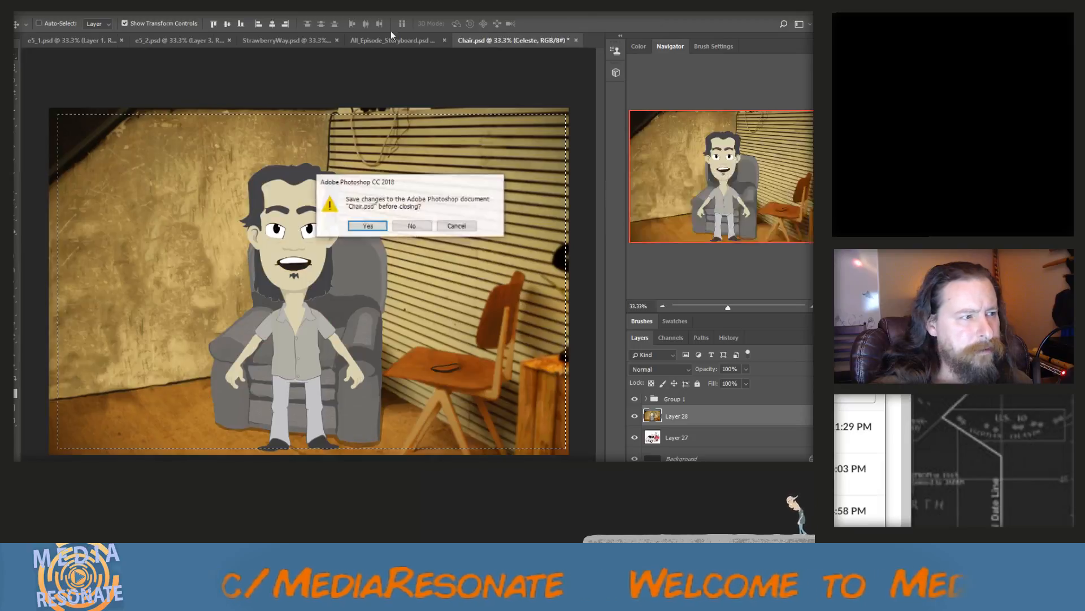
click(409, 225)
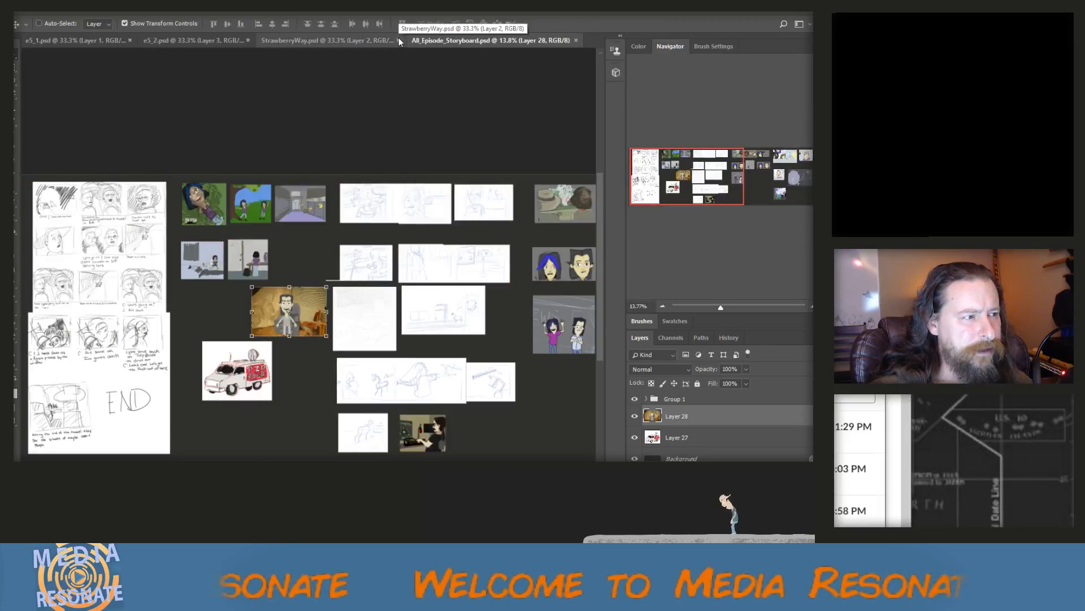
Copy the whole StrawberryWay.psd street sketch as merged layers with a rectangular marquee and paste it into All_Episode_Storyboard.psd
click(362, 38)
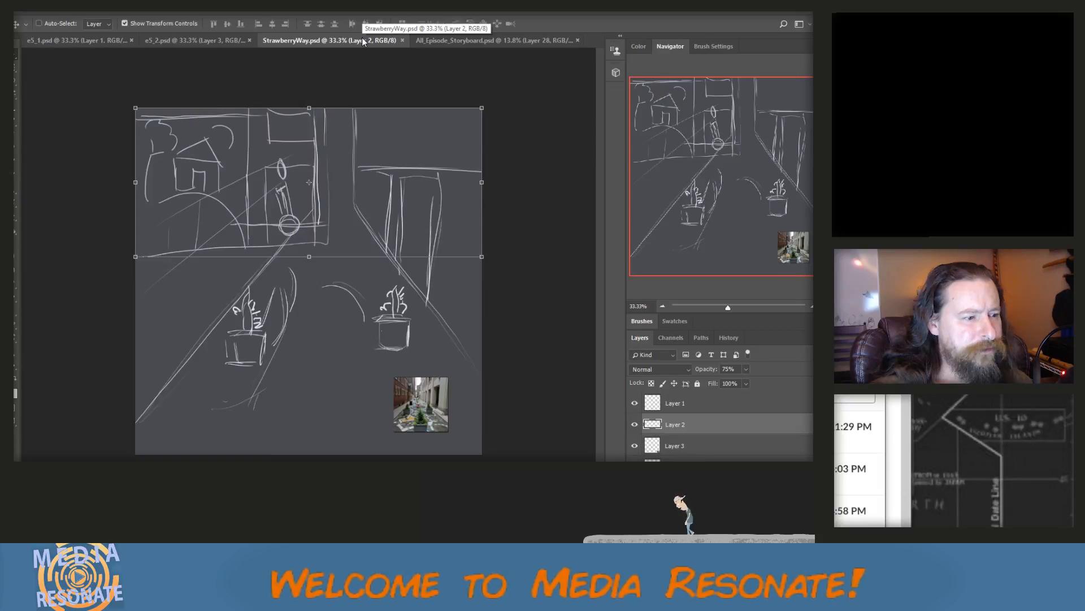
key(m)
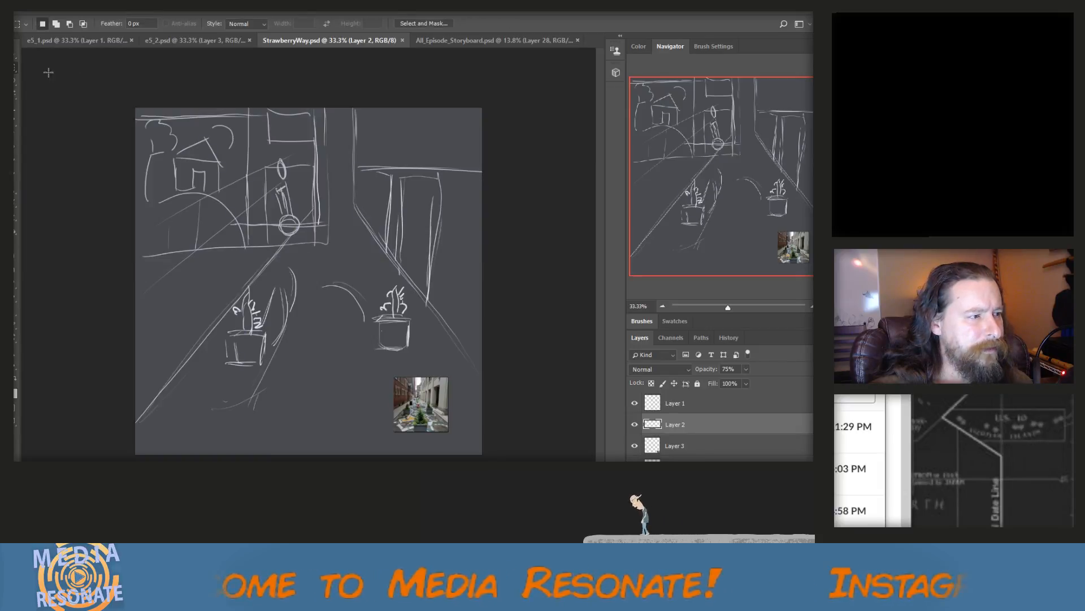
drag(101, 81, 489, 455)
click(44, 8)
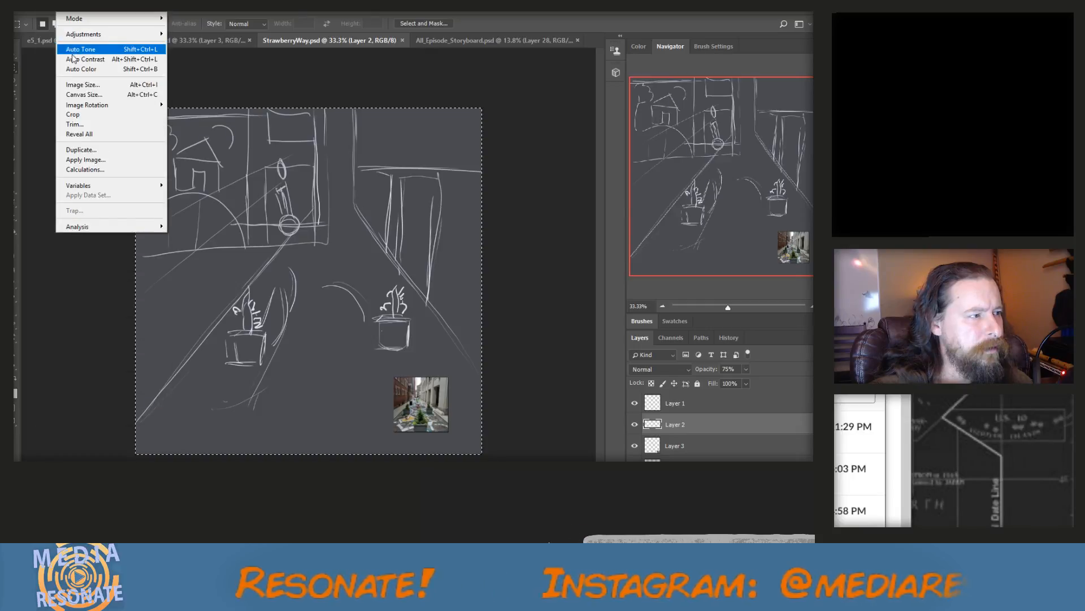
click(67, 89)
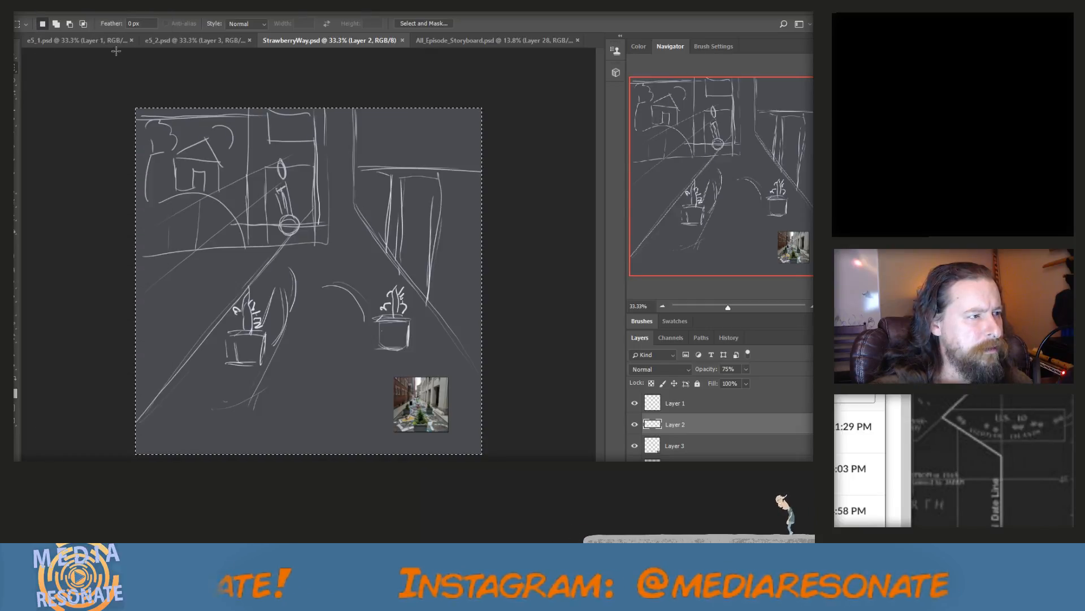
click(470, 38)
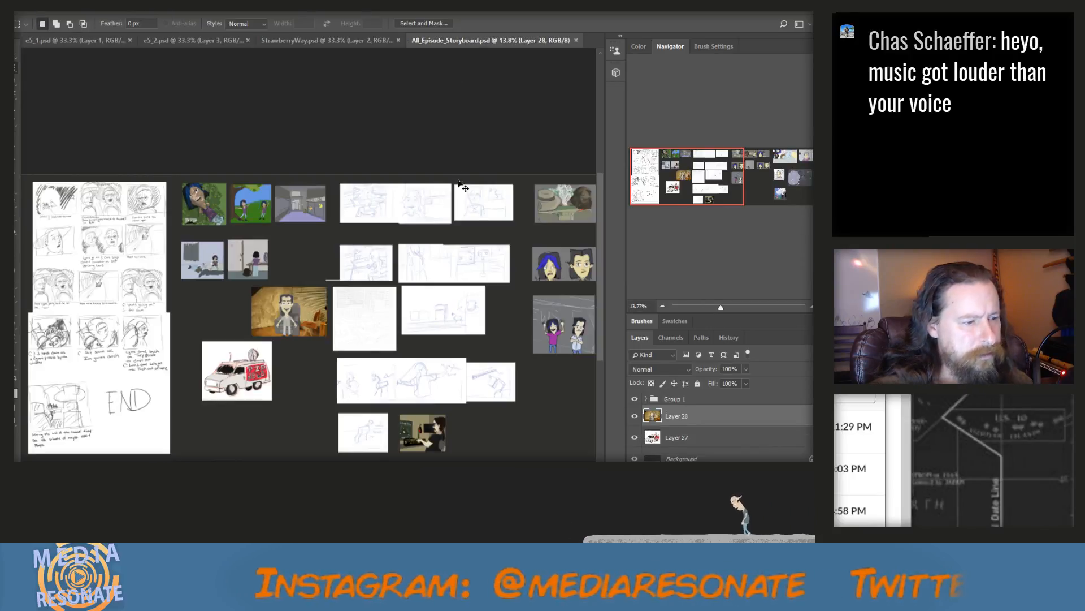
key(ctrl+v)
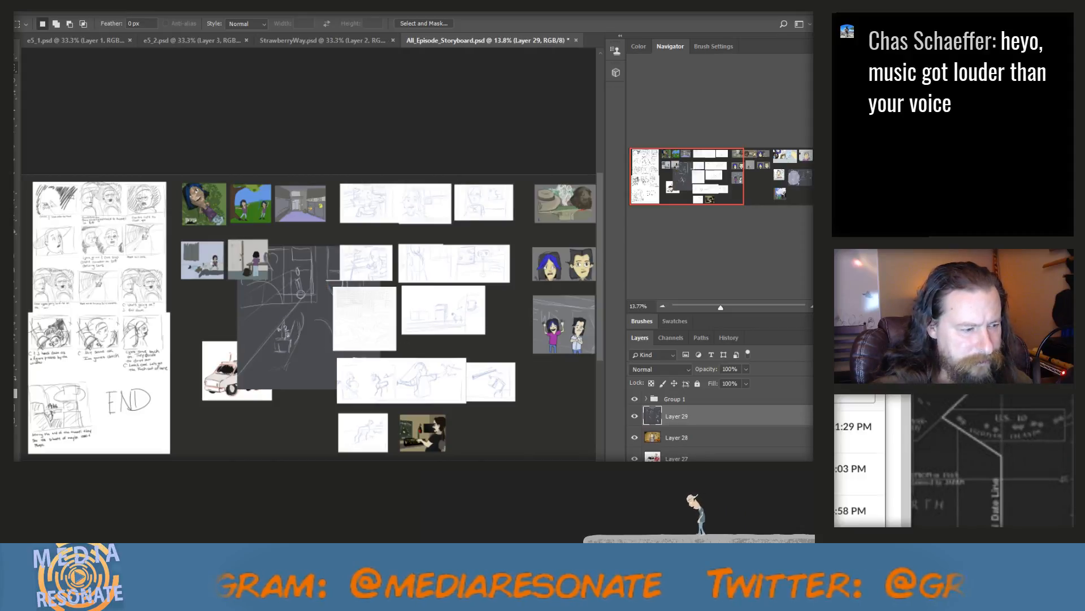
Scale the pasted street sketch to 45% and place it beside the blue-sky panel with the white cloud, below the purple bubble sketch
drag(395, 289, 172, 284)
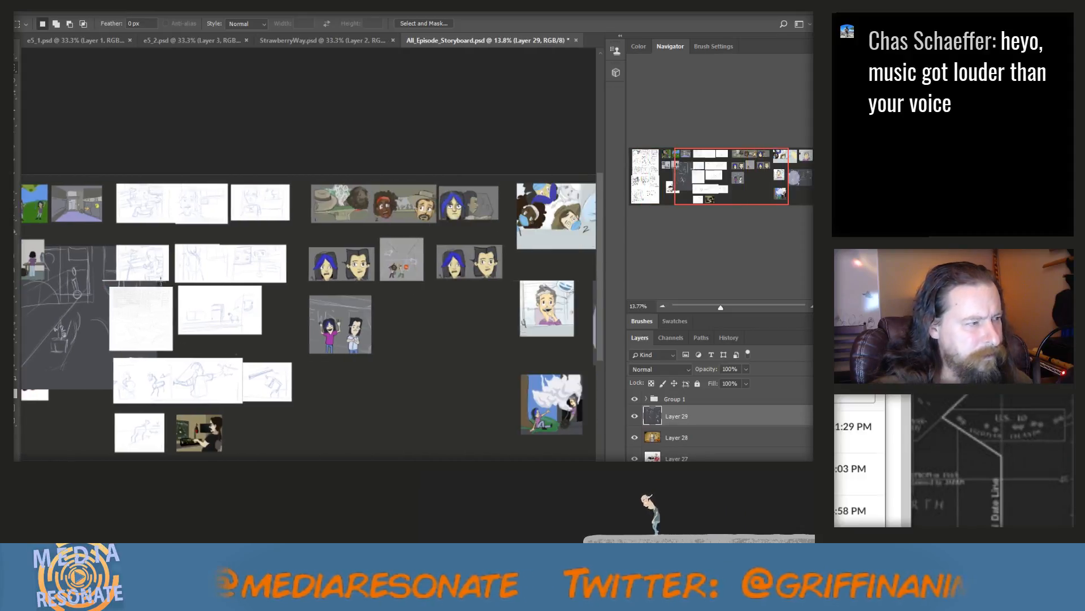
key(v)
mouse_move(68, 299)
mouse_down()
mouse_move(597, 341)
mouse_move(527, 318)
mouse_up()
scroll(514, 330, right, 5)
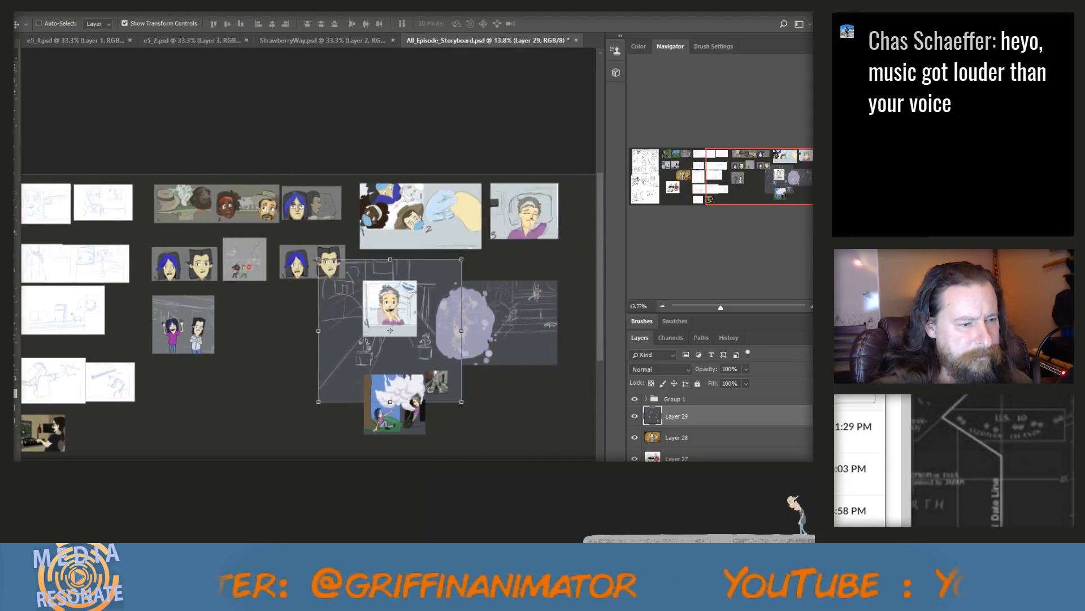
mouse_move(327, 315)
mouse_down()
mouse_move(345, 337)
mouse_move(346, 366)
mouse_up()
drag(357, 338, 307, 388)
drag(254, 414, 277, 398)
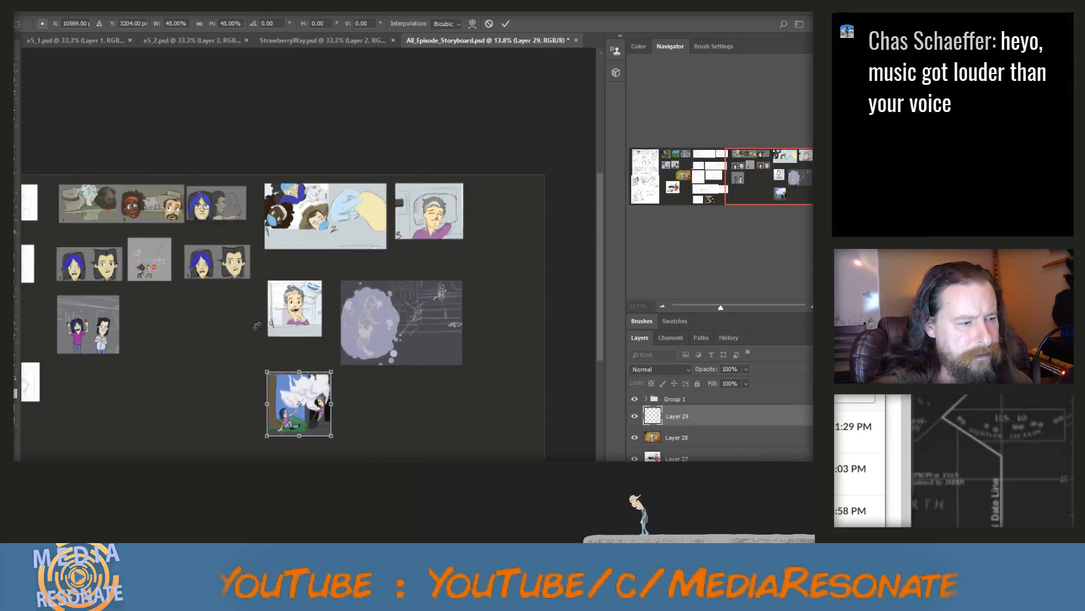
click(14, 59)
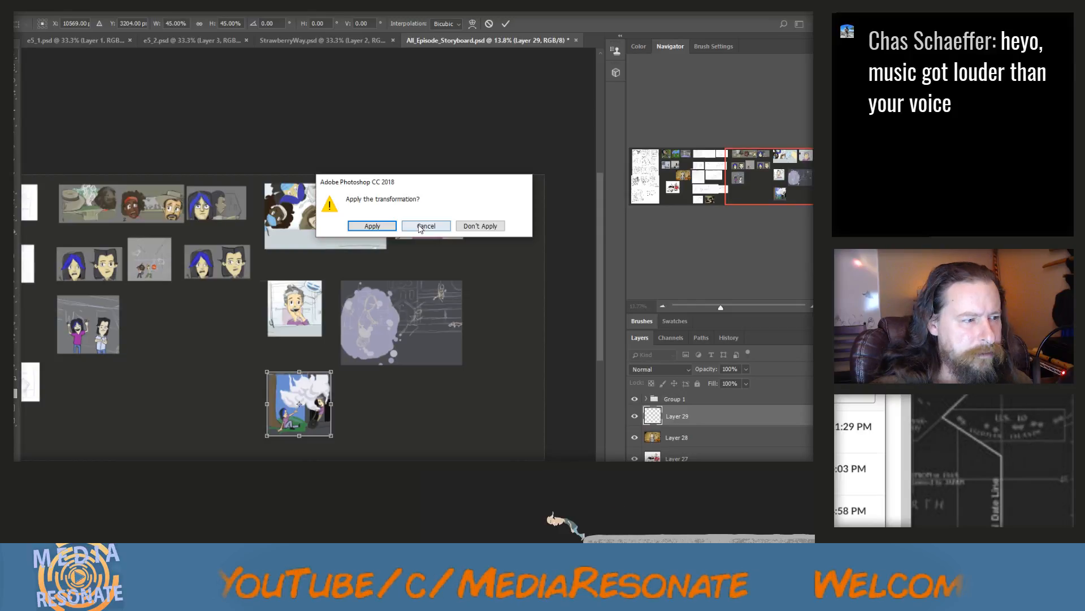
key(Return)
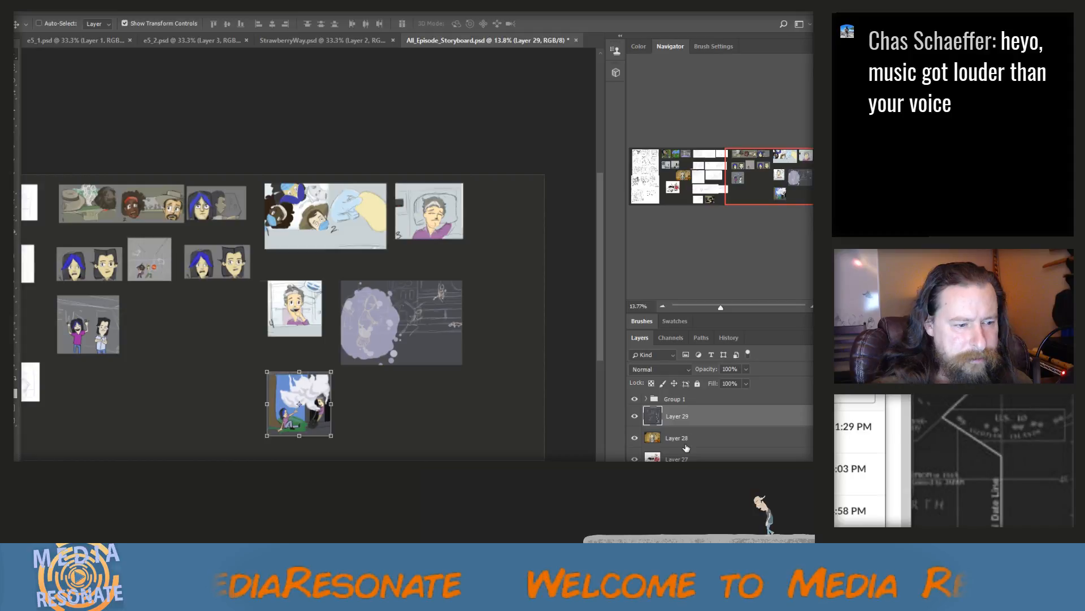
drag(318, 414, 395, 419)
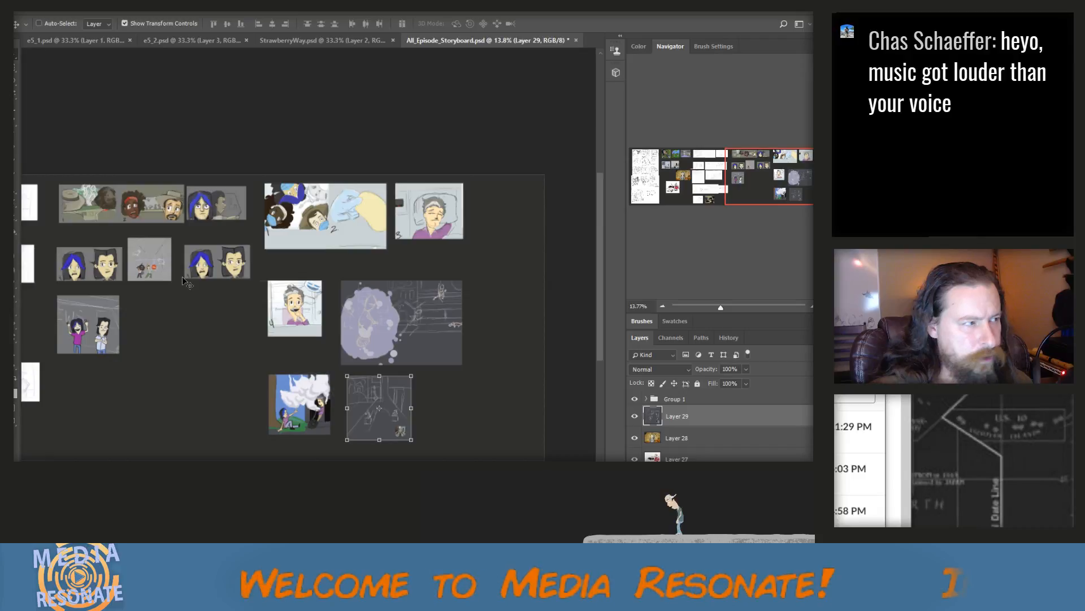
Swap the two lowest panels so the street sketch comes before the blue-sky panel, turn off Auto-Select and save the storyboard
mouse_move(319, 401)
mouse_down()
mouse_move(399, 421)
mouse_move(487, 413)
mouse_up()
drag(380, 417, 291, 420)
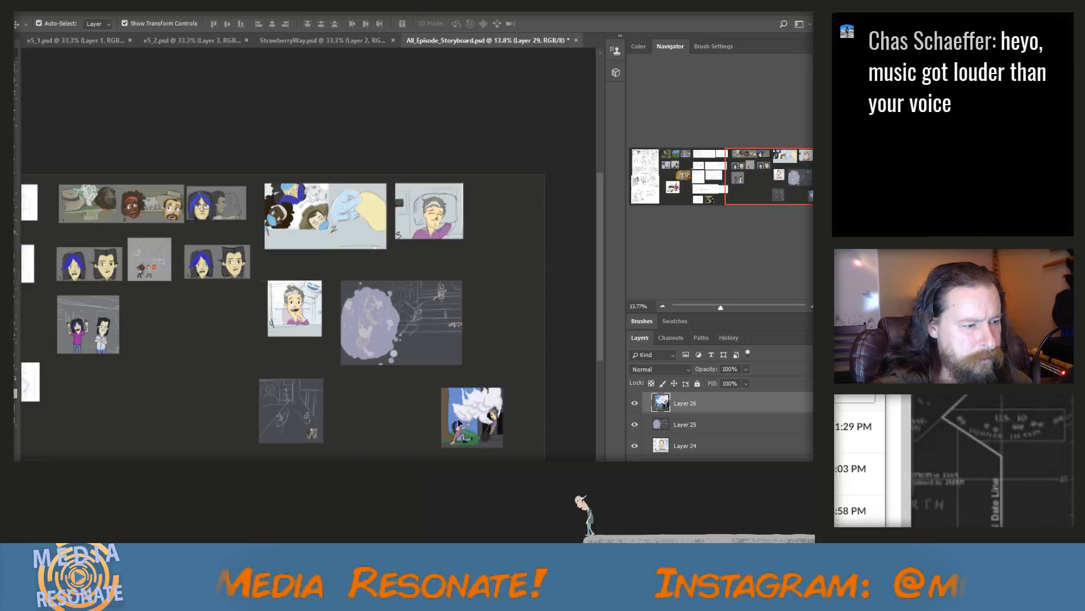
drag(459, 423, 355, 415)
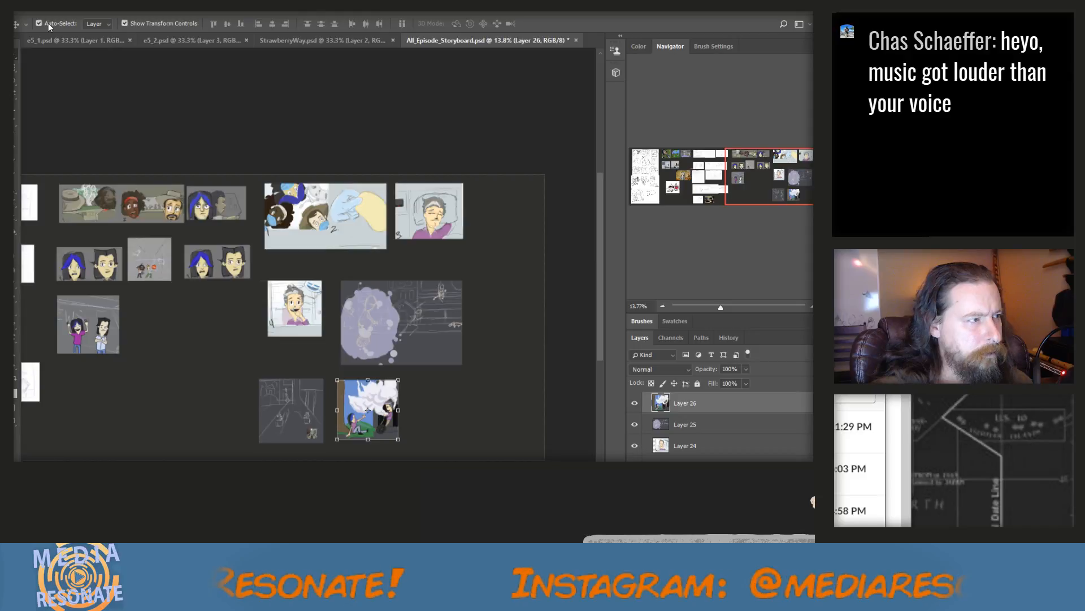
click(49, 23)
key(ctrl+s)
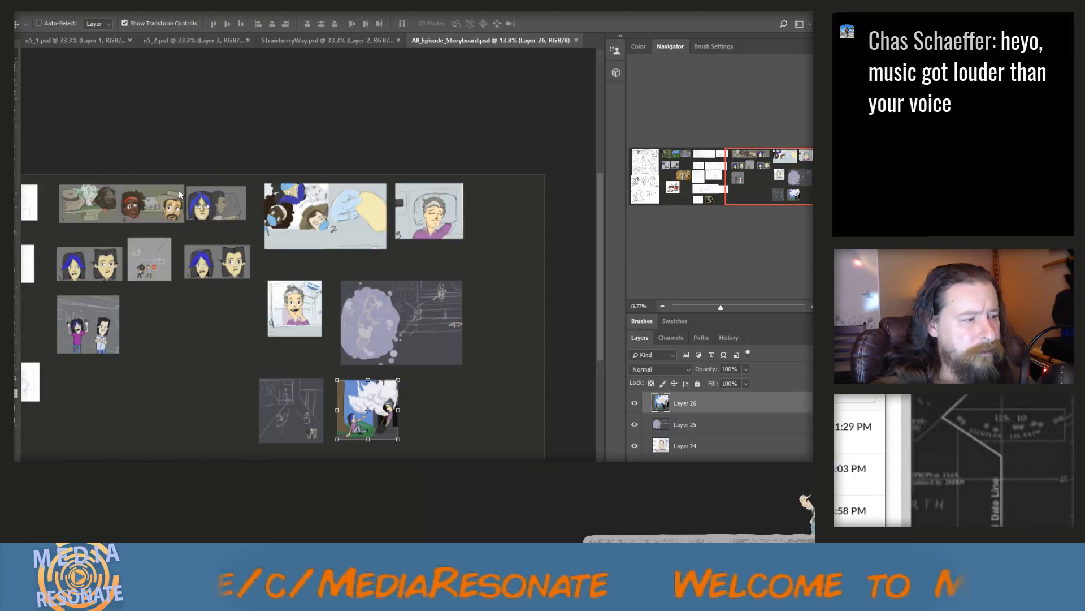
Select the head with the red headband in the car panel numbered 2 with a rectangular marquee and copy it merged
scroll(100, 222, up, 1)
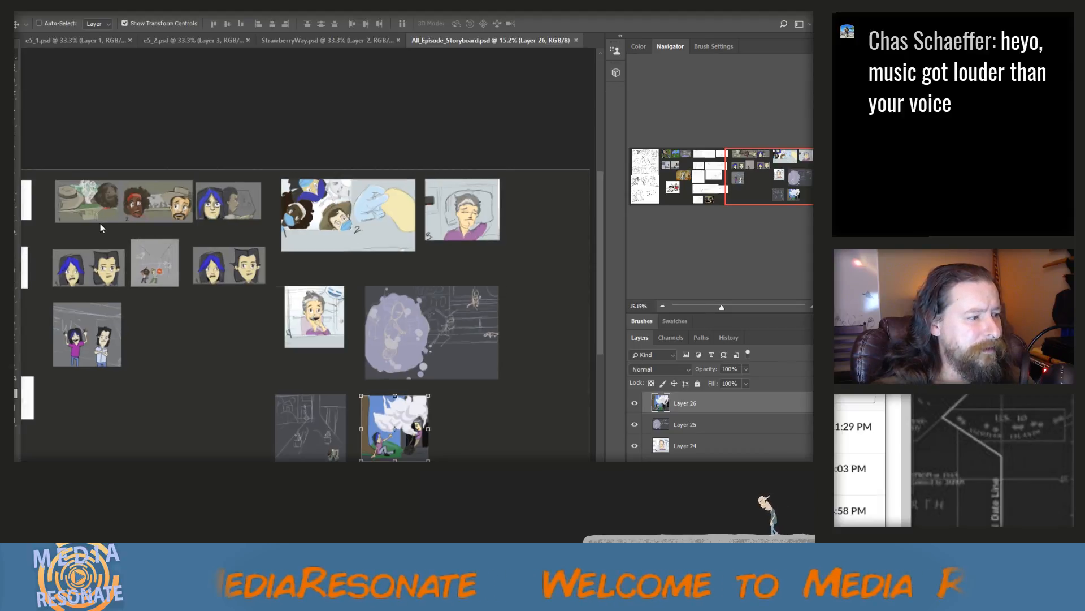
scroll(100, 226, up, 2)
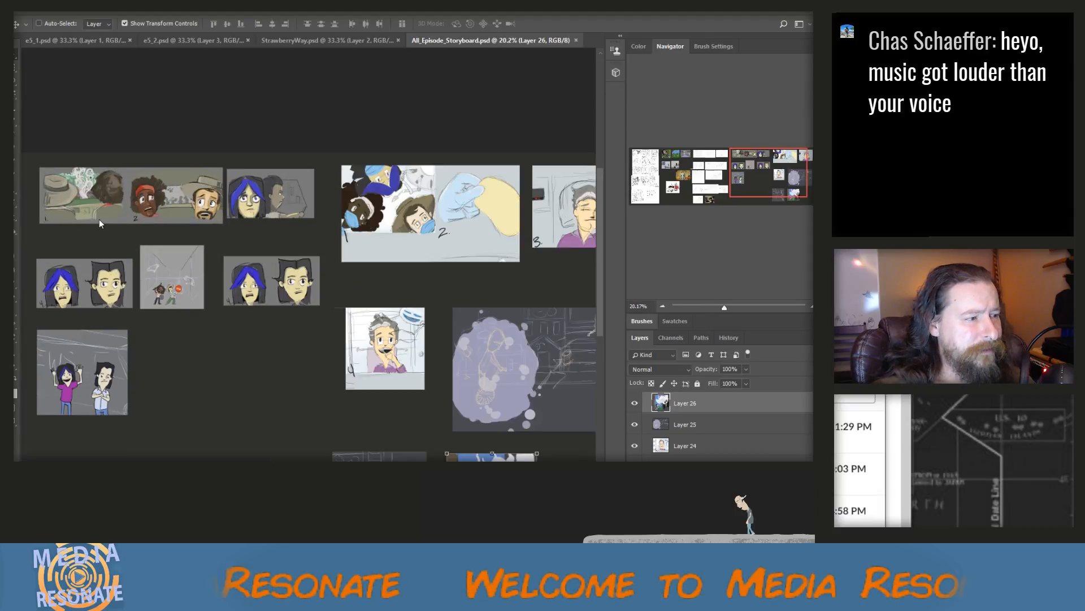
scroll(99, 223, up, 1)
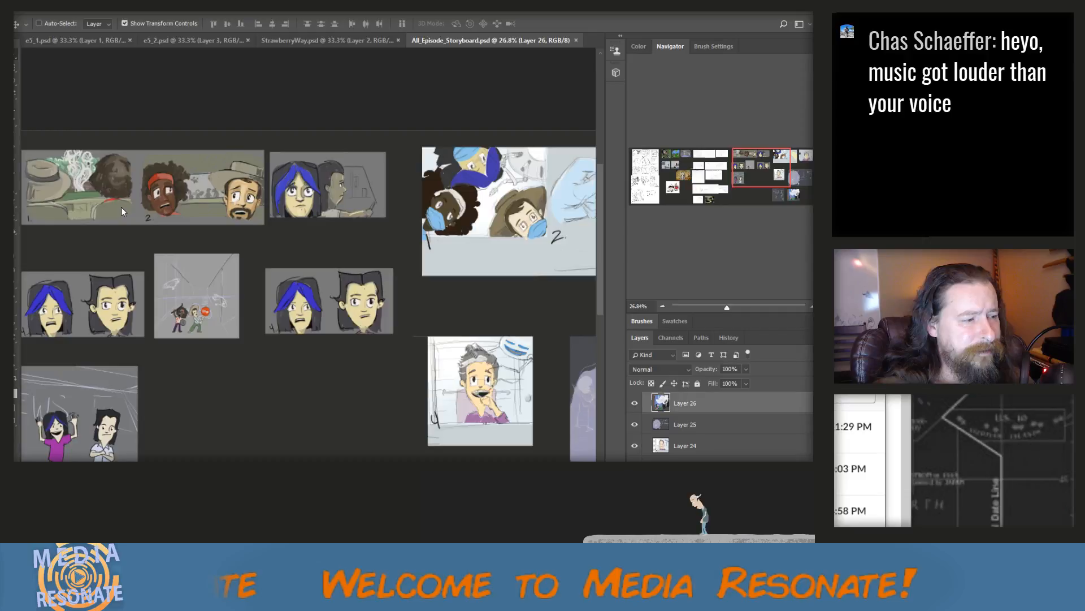
scroll(121, 211, up, 1)
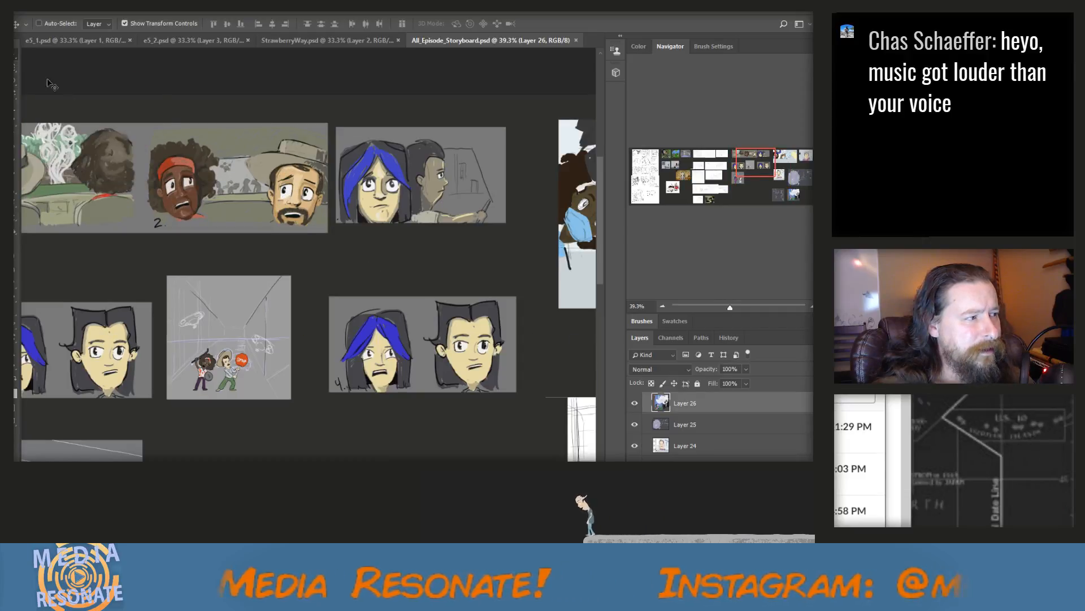
click(15, 68)
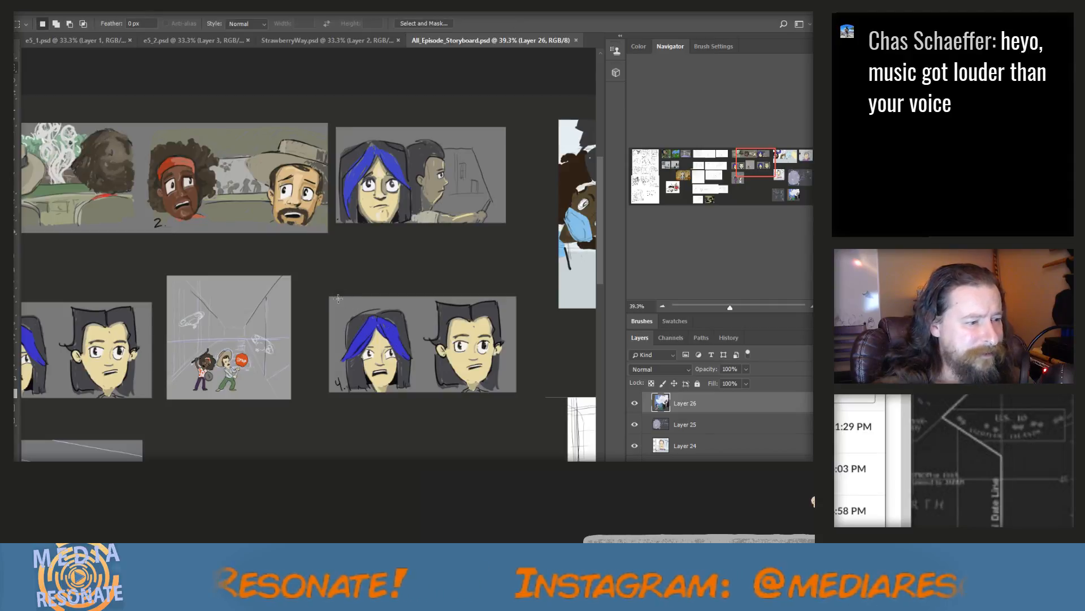
drag(338, 302, 513, 390)
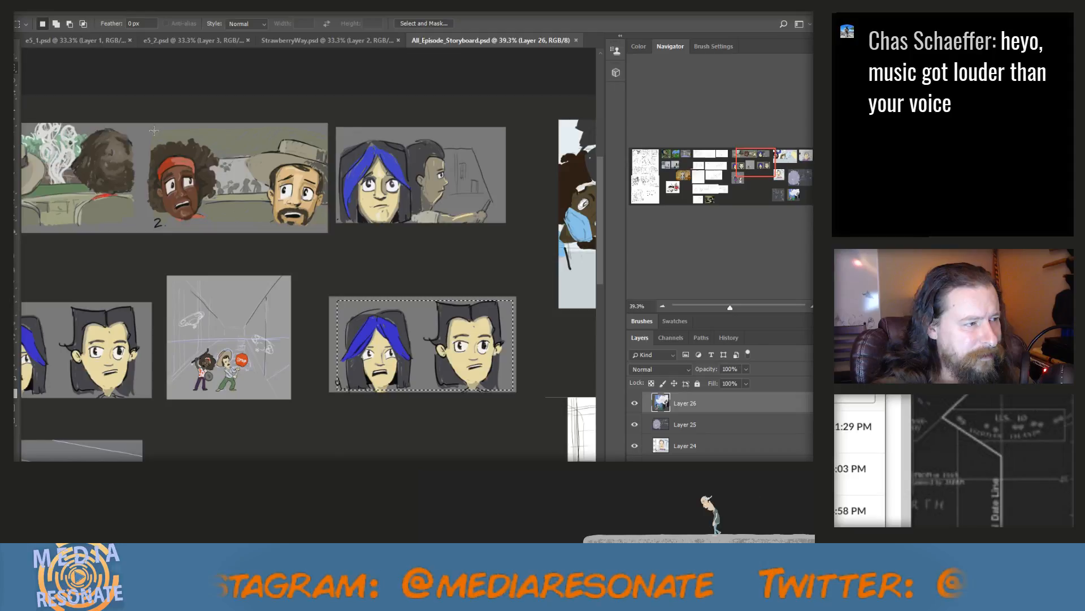
drag(149, 132, 221, 224)
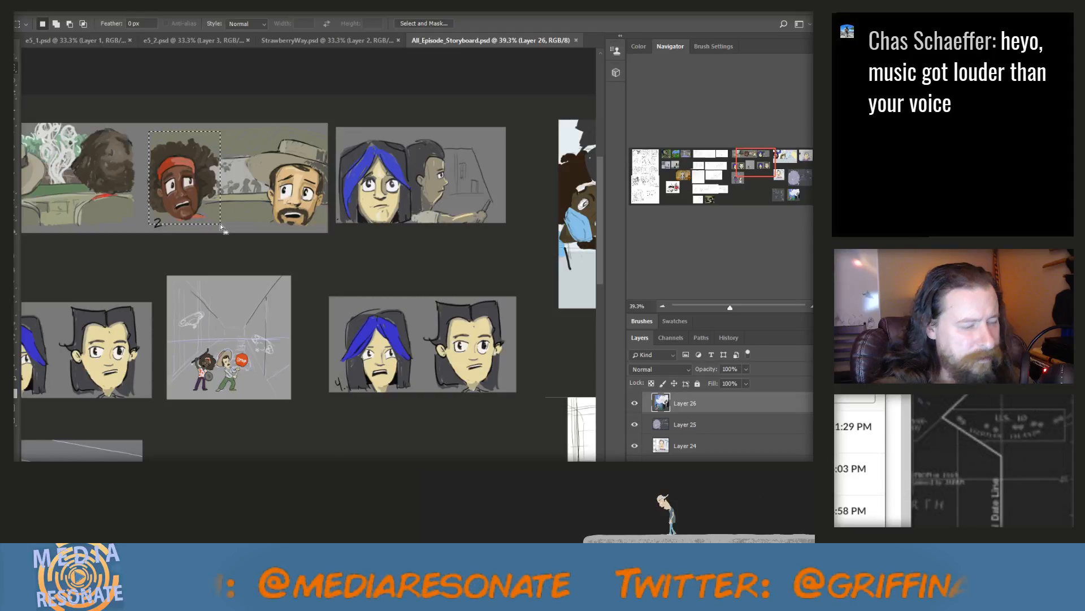
key(ctrl+c)
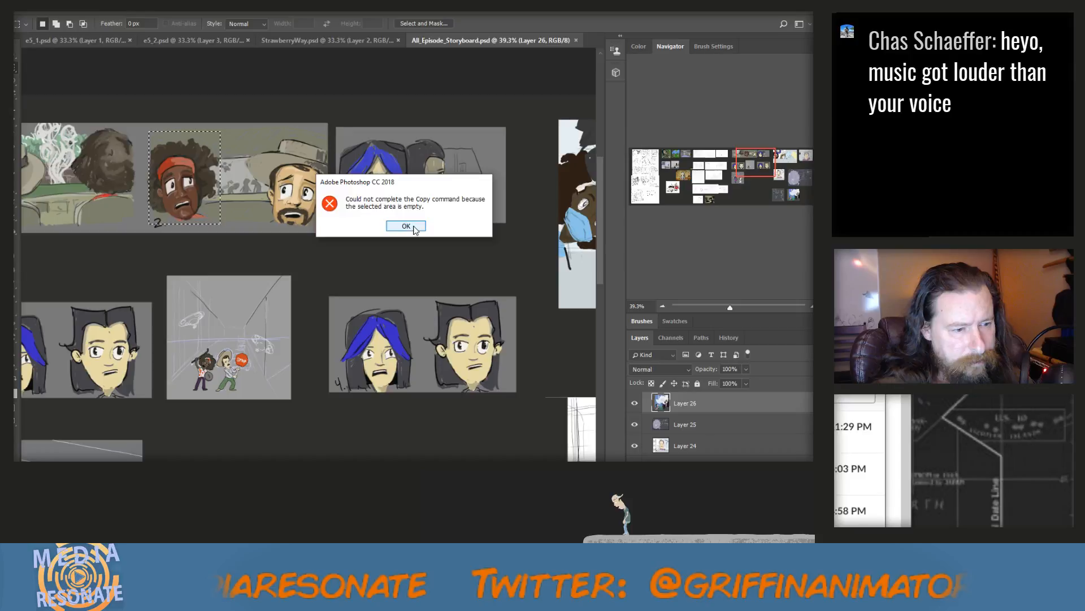
click(406, 226)
click(53, 7)
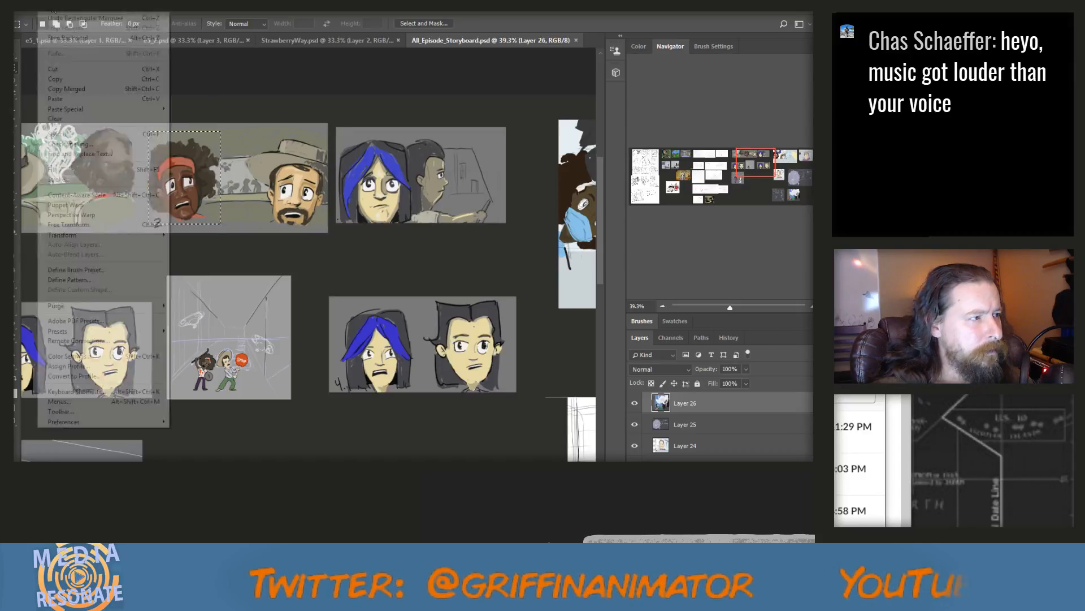
click(76, 89)
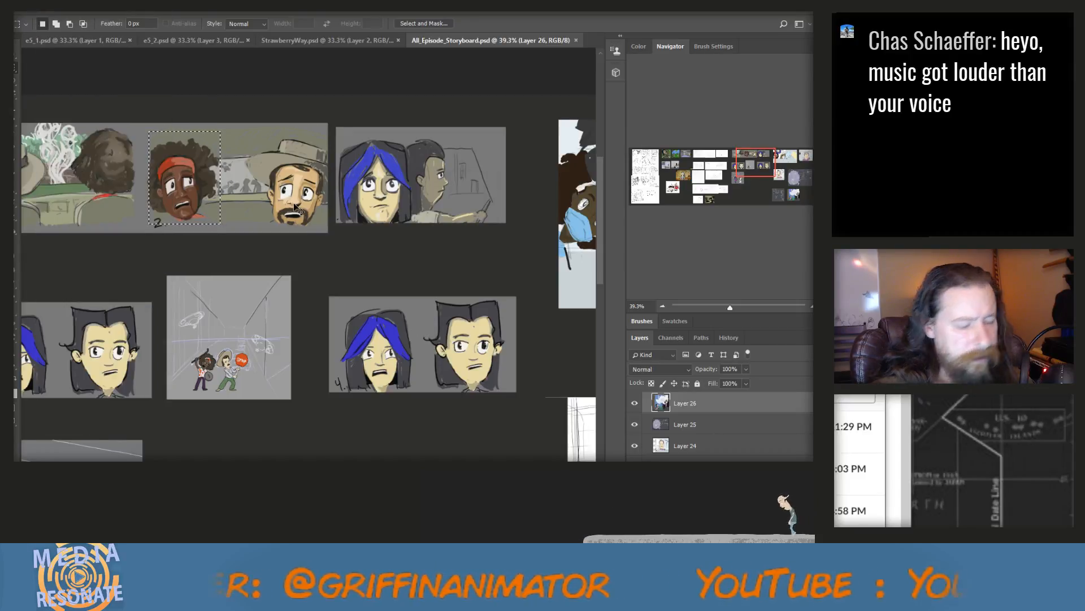
Paste the red-headband head as a new layer and place it directly beneath the blue-haired character in the panel numbered 4
key(ctrl+v)
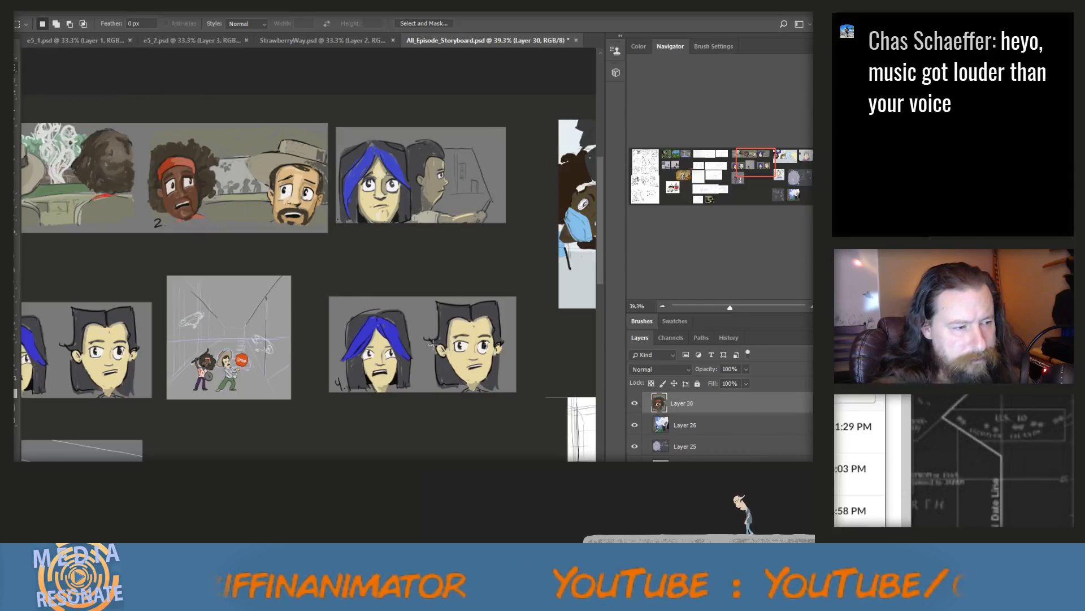
key(v)
drag(181, 192, 387, 440)
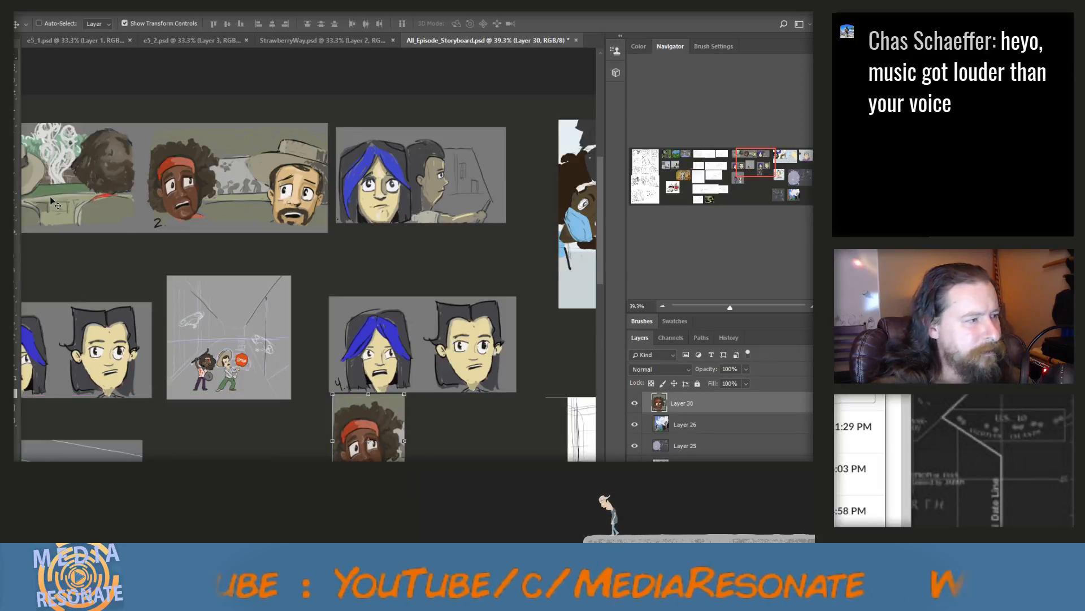
Copy the bearded man with the hat from the car panel and place the copy beside the red-headband head, below the black-haired character
key(m)
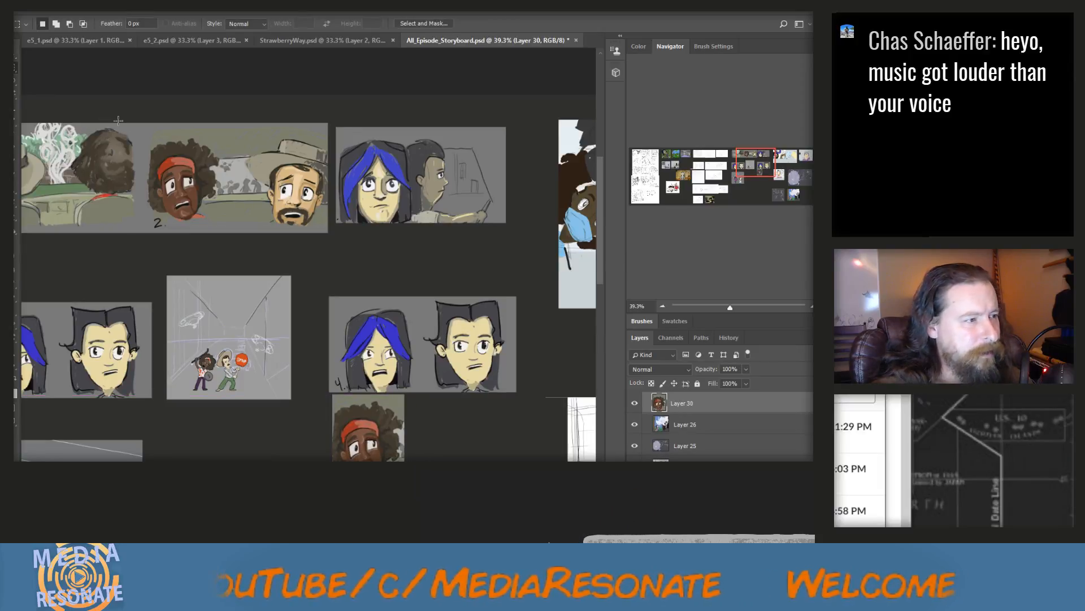
drag(241, 132, 332, 233)
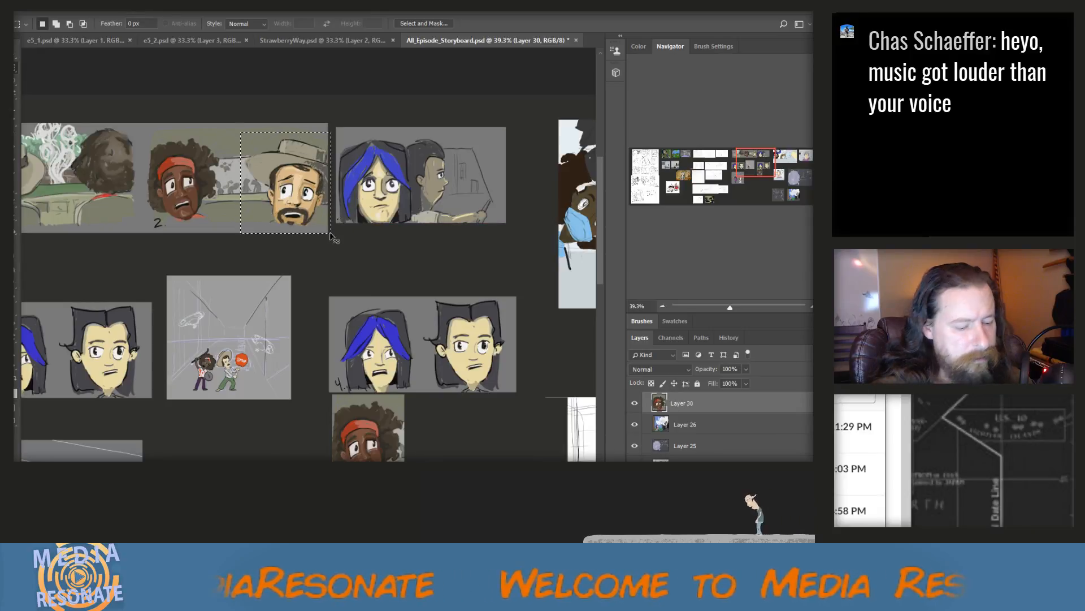
key(ctrl+c)
click(388, 227)
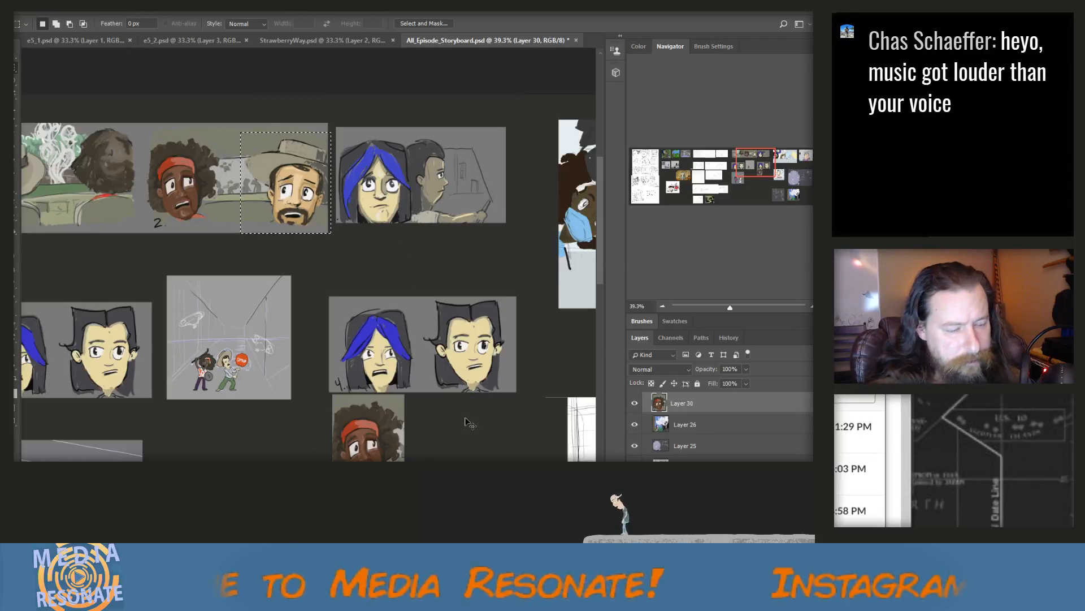
key(ctrl+v)
key(v)
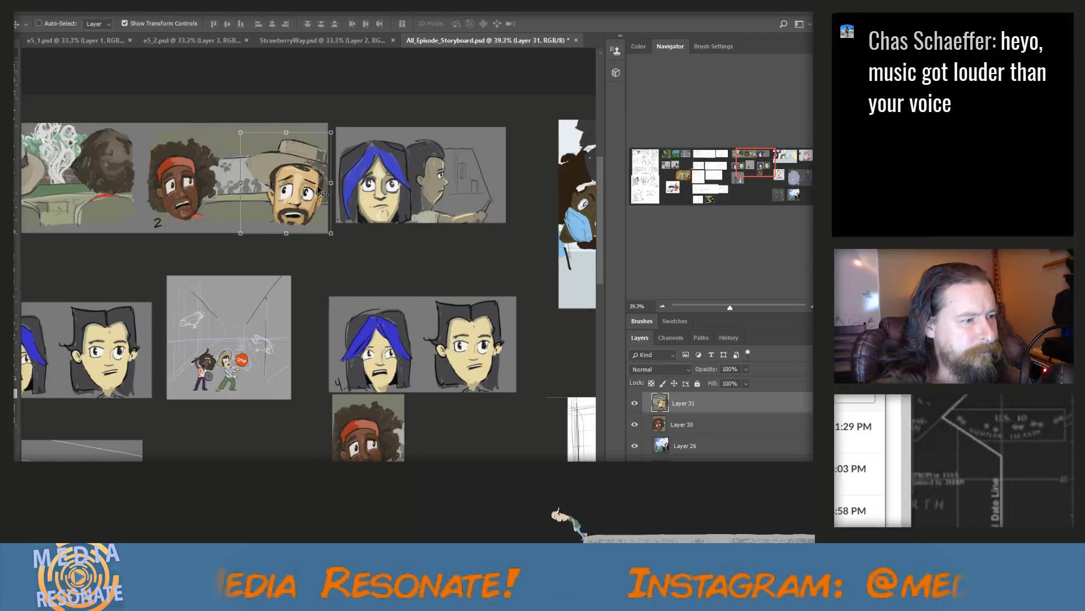
drag(334, 192, 501, 452)
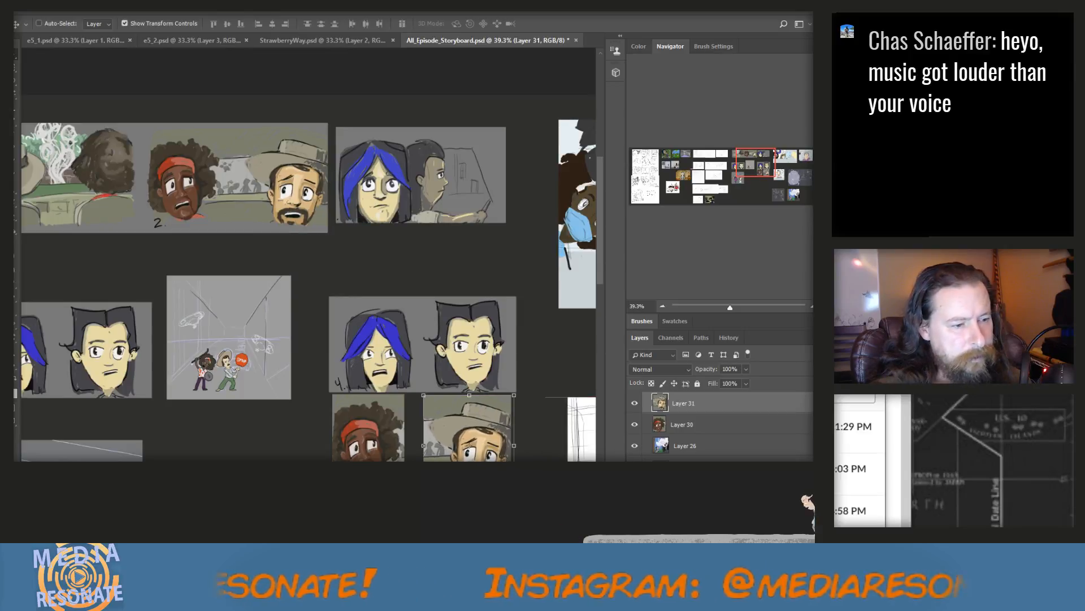
Outline the red-headband head with a freehand lasso, cut it from Layer 30 and paste it as a separate layer
scroll(469, 459, up, 11)
scroll(314, 440, down, 1)
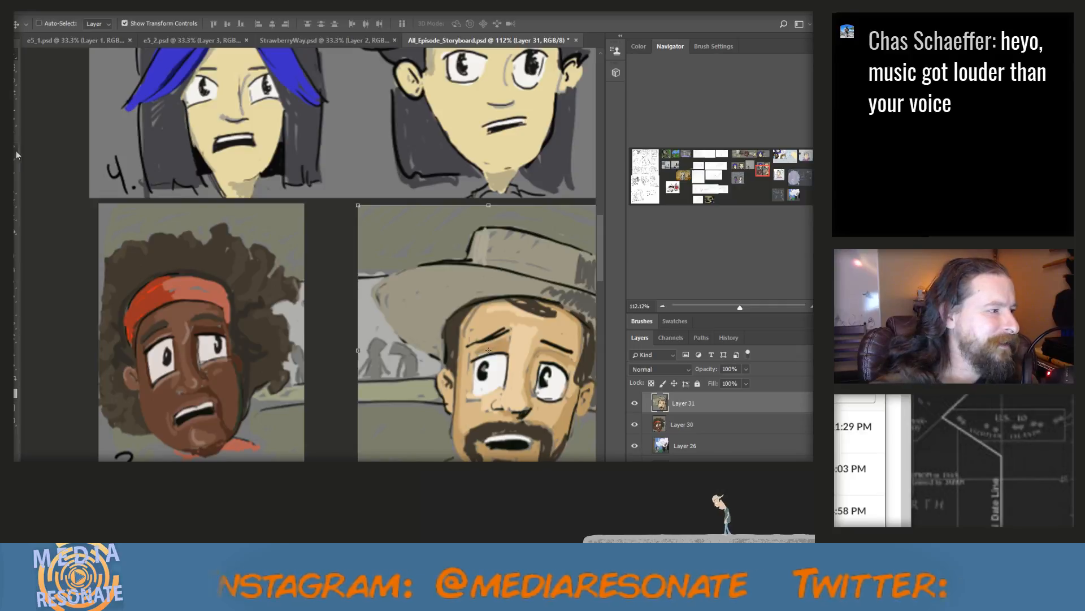
click(16, 80)
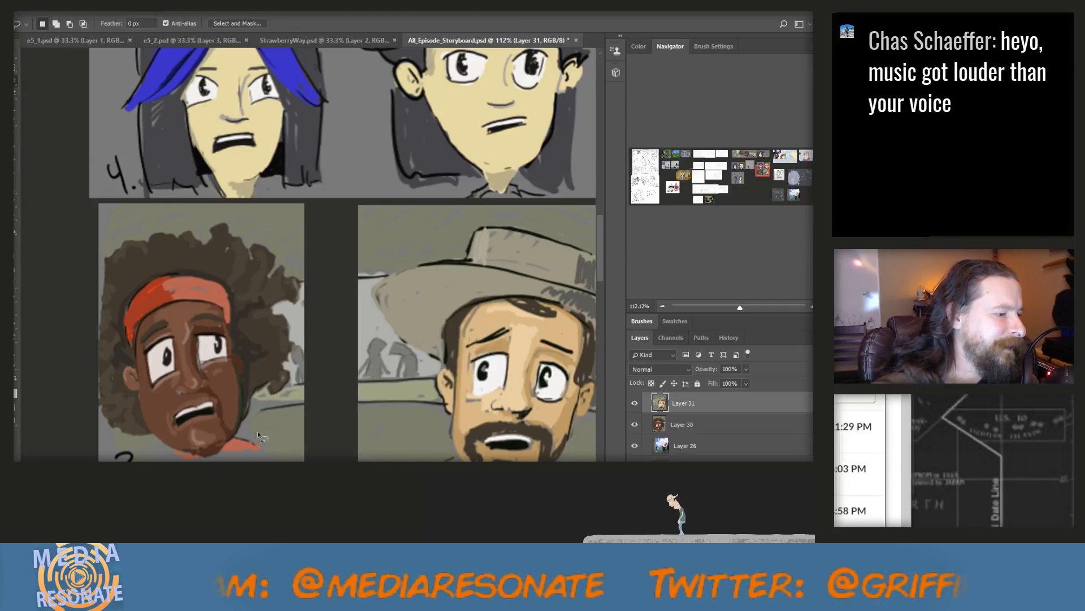
mouse_move(259, 437)
mouse_down()
mouse_move(263, 449)
mouse_move(239, 432)
mouse_move(251, 402)
mouse_move(283, 393)
mouse_move(292, 352)
mouse_up()
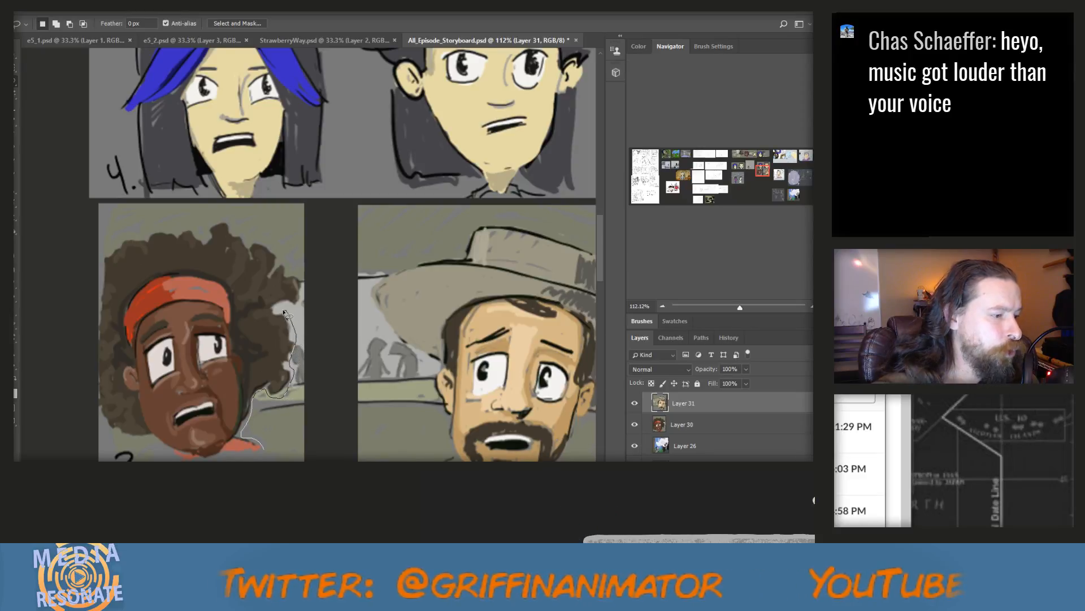
mouse_move(279, 312)
mouse_down()
mouse_move(303, 284)
mouse_move(285, 260)
mouse_move(258, 234)
mouse_move(211, 219)
mouse_move(131, 237)
mouse_move(105, 261)
mouse_move(100, 401)
mouse_move(113, 431)
mouse_move(176, 457)
mouse_move(268, 451)
mouse_up()
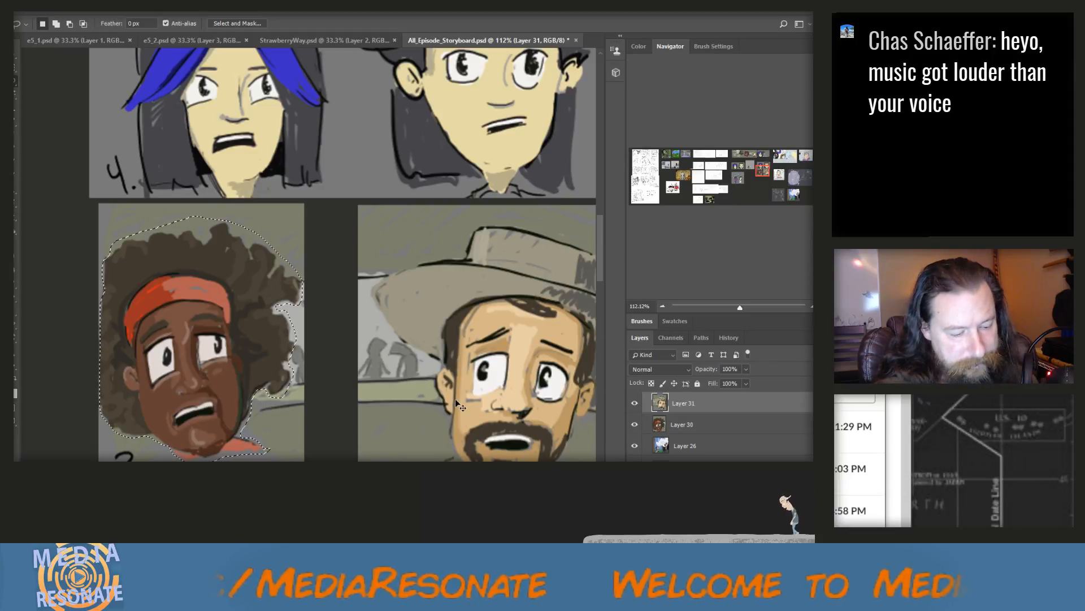
click(685, 425)
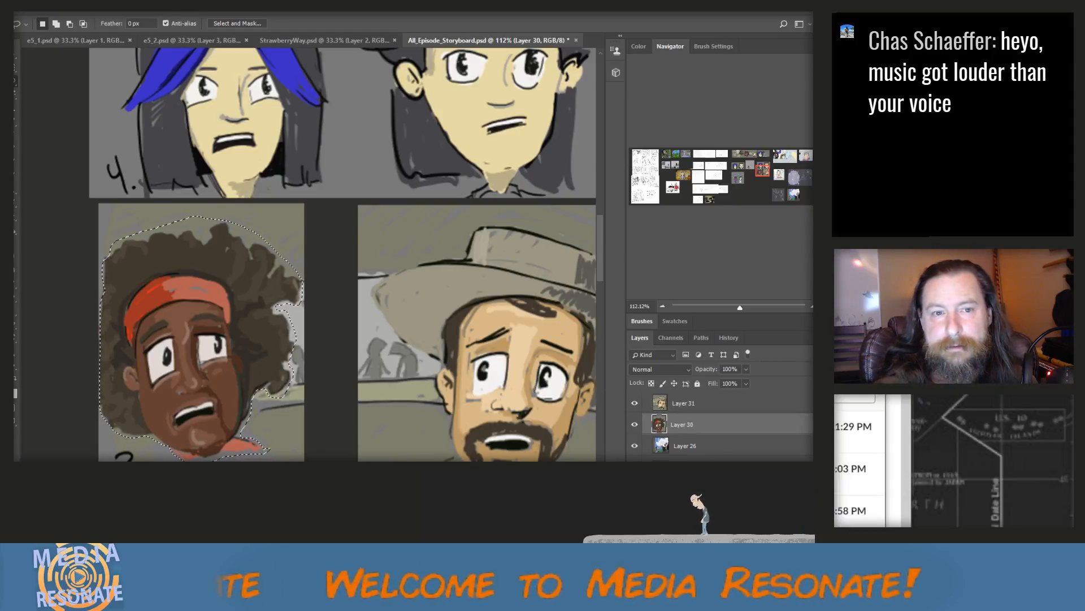
key(ctrl+d)
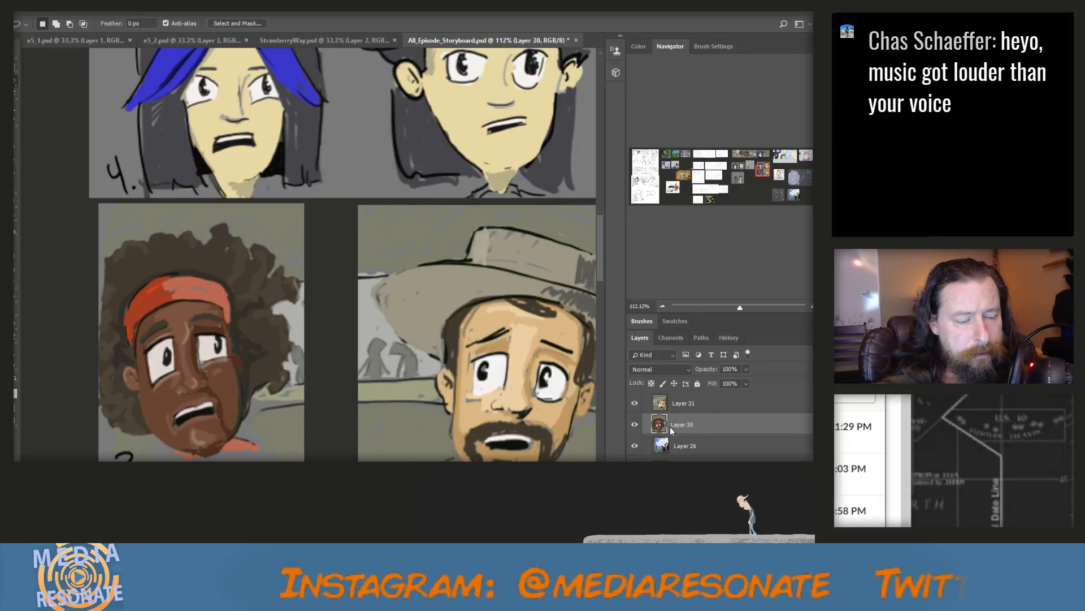
ctrl+click(693, 424)
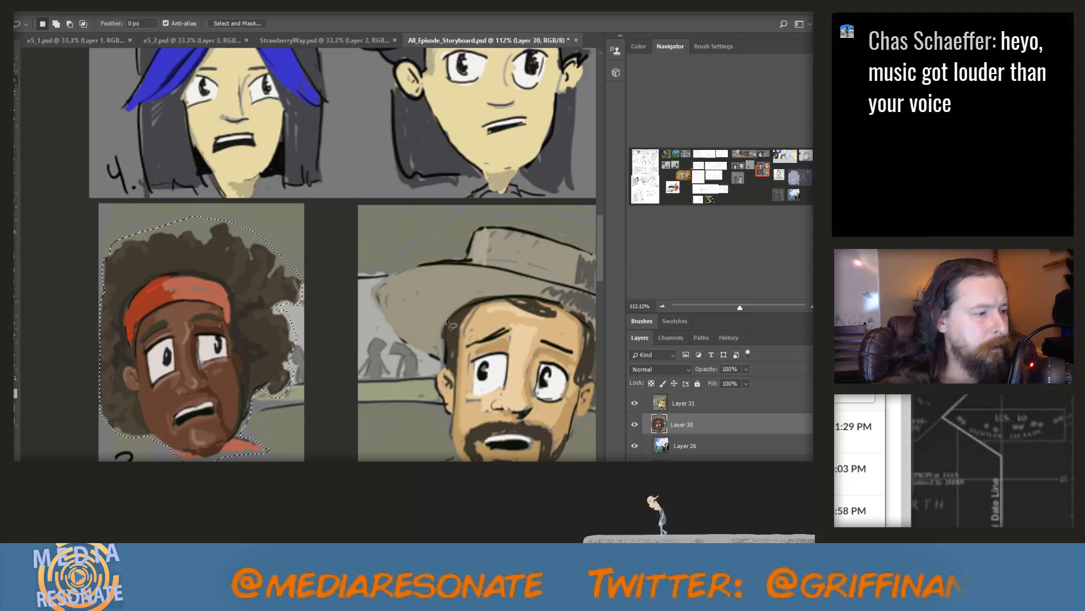
key(Delete)
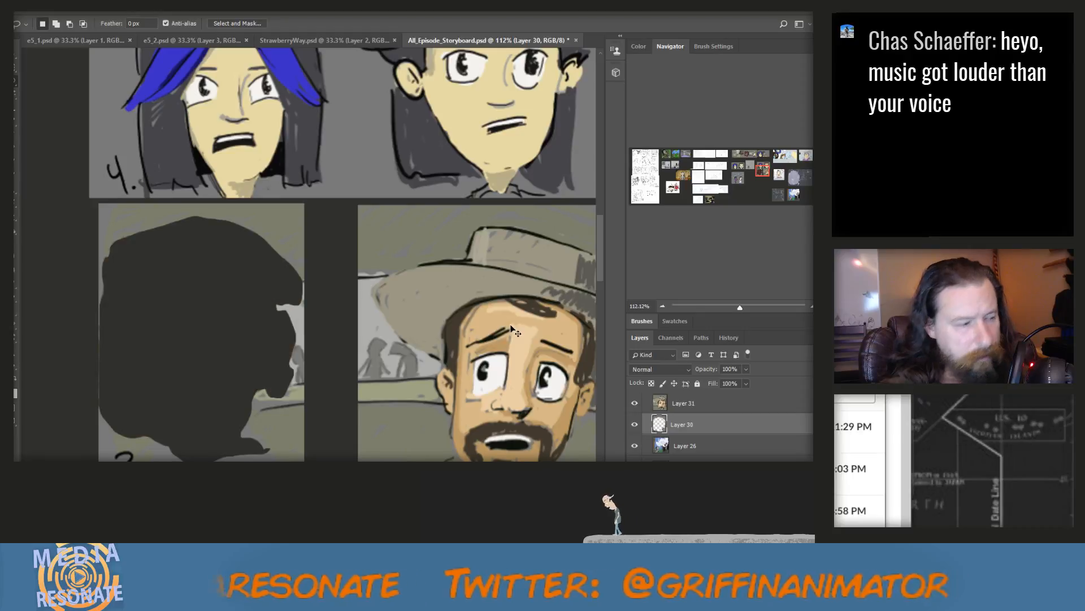
key(ctrl+v)
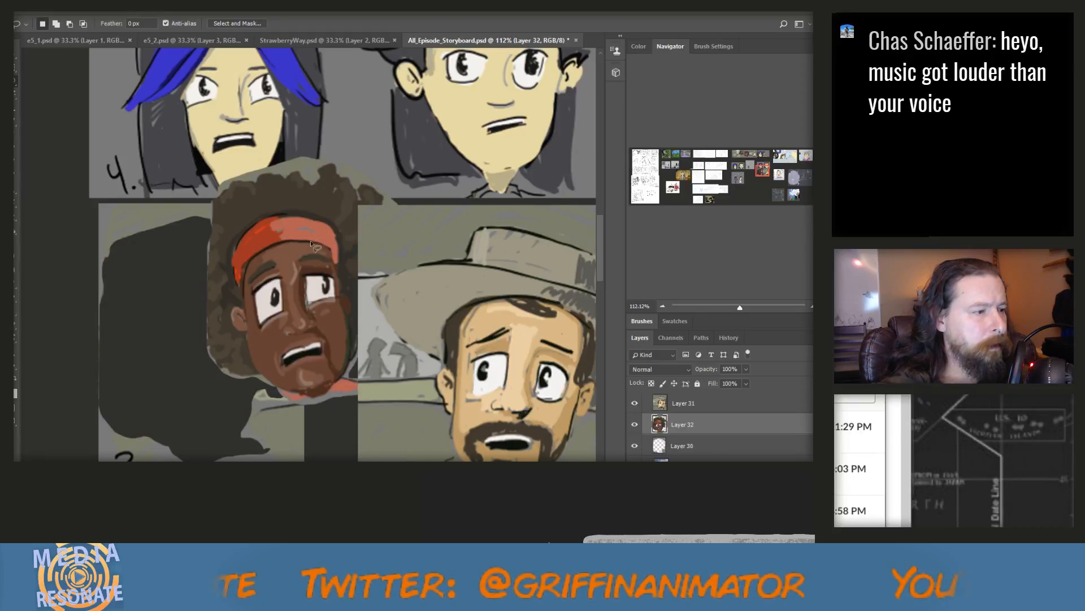
Move the cut-out red-headband head onto the empty canvas directly below the rectangular background it was cut from
key(v)
scroll(241, 187, down, 3)
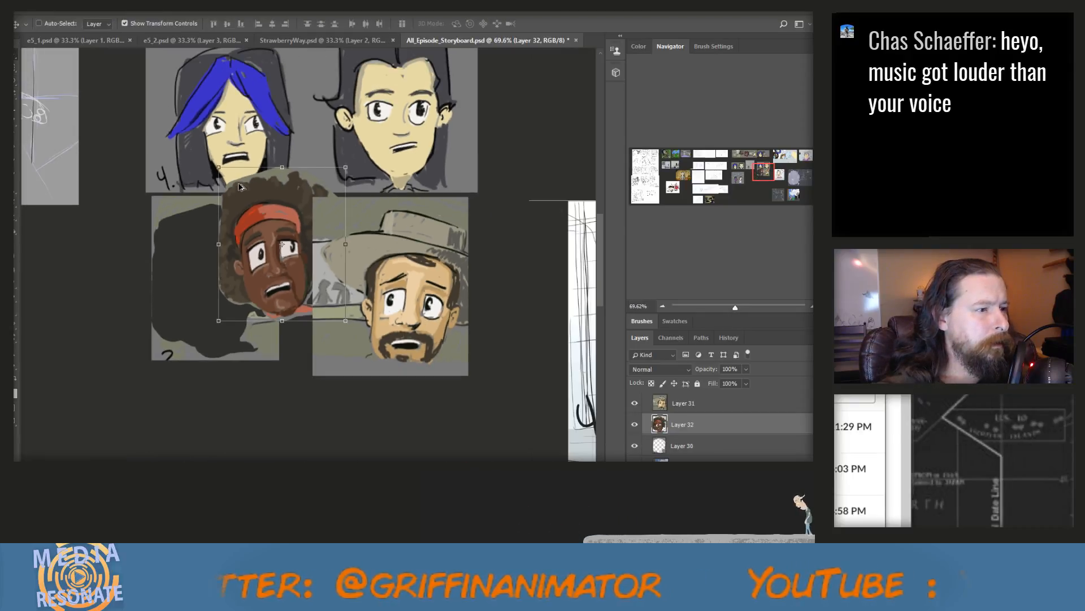
drag(273, 217, 270, 77)
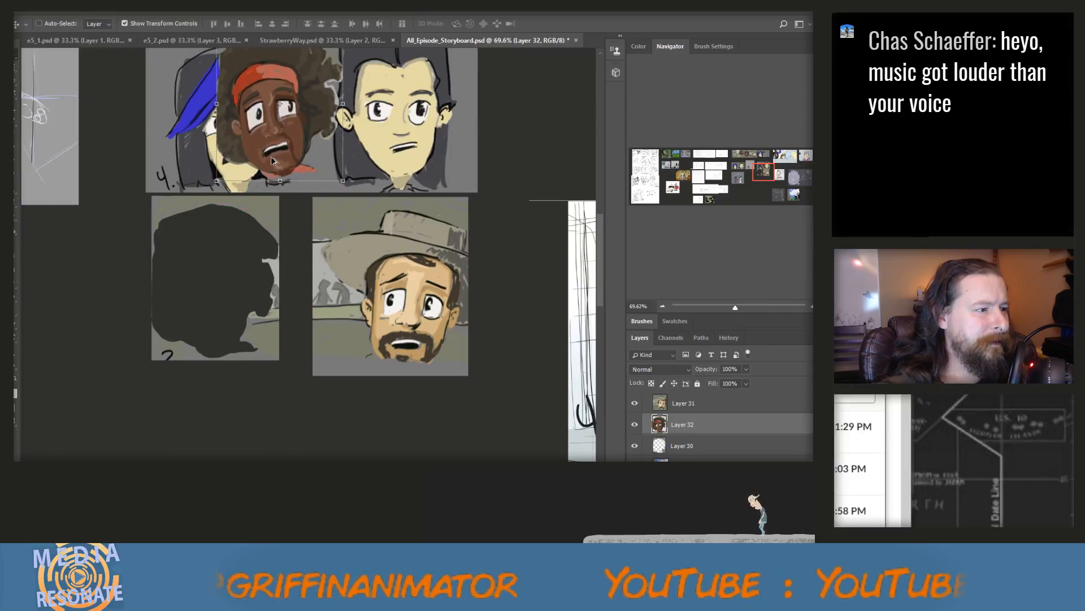
scroll(271, 165, down, 1)
scroll(271, 166, down, 2)
key(ctrl+t)
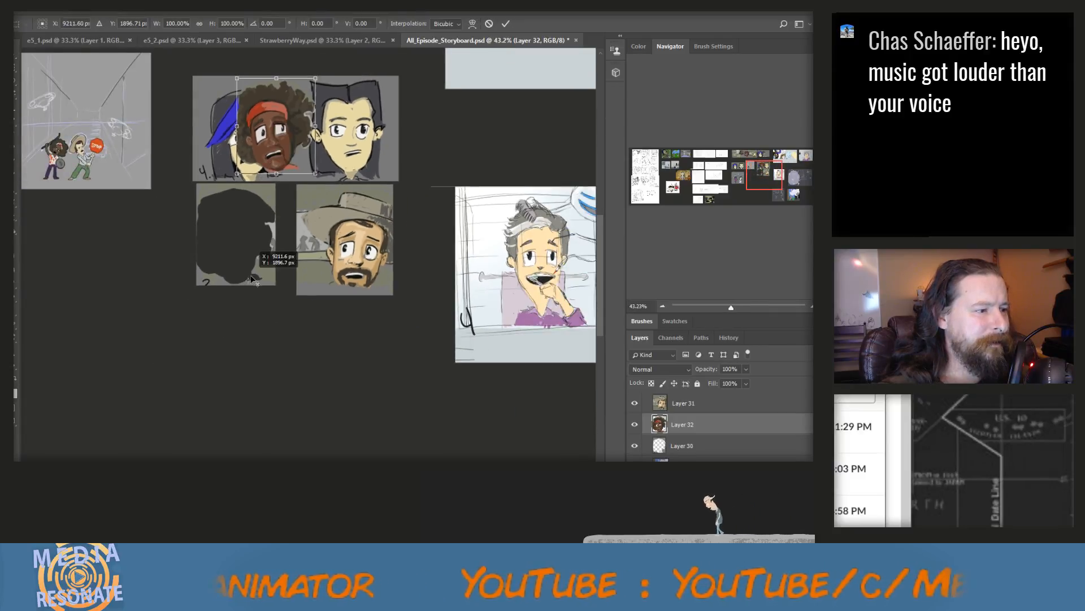
drag(270, 112, 228, 343)
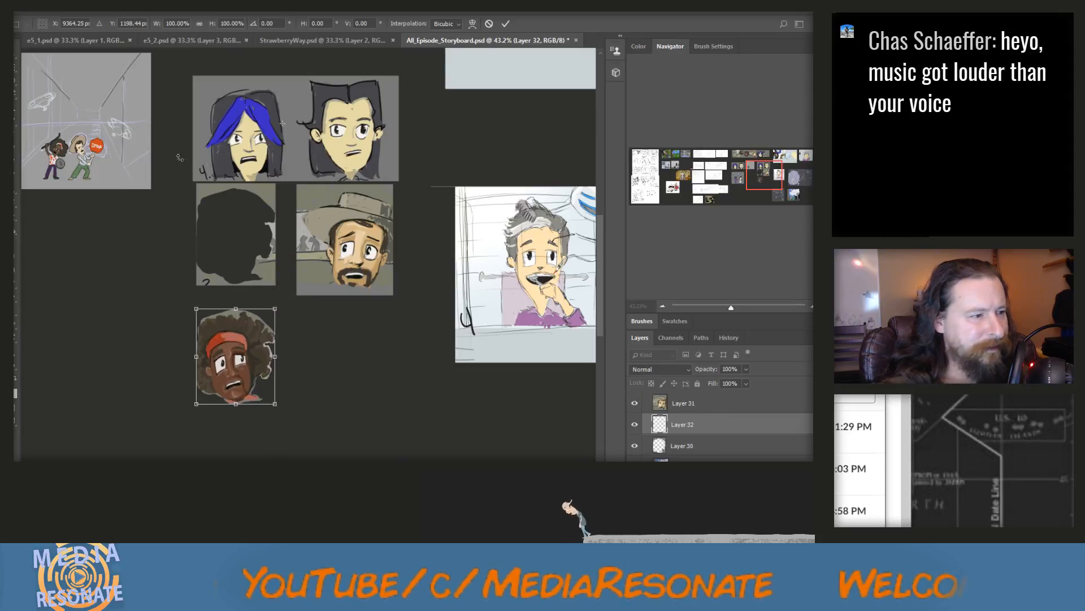
Outline the bearded man's head and hat with a freehand lasso and copy the selection from Layer 31 to a new layer
click(16, 81)
click(372, 226)
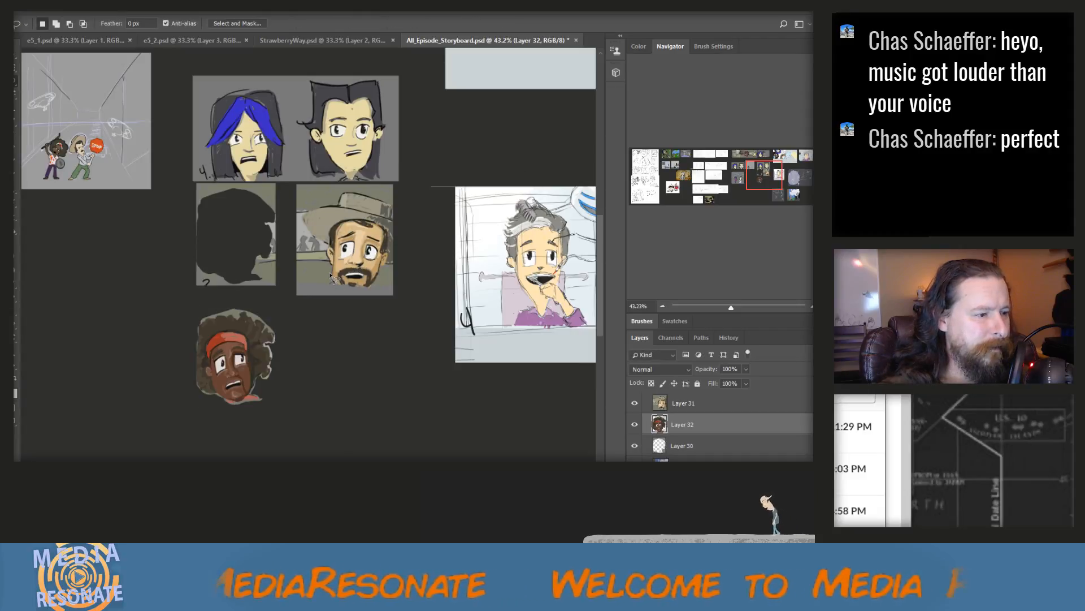
mouse_move(325, 257)
mouse_down()
mouse_move(300, 219)
mouse_move(339, 193)
mouse_move(393, 205)
mouse_move(401, 265)
mouse_move(373, 292)
mouse_move(337, 288)
mouse_up()
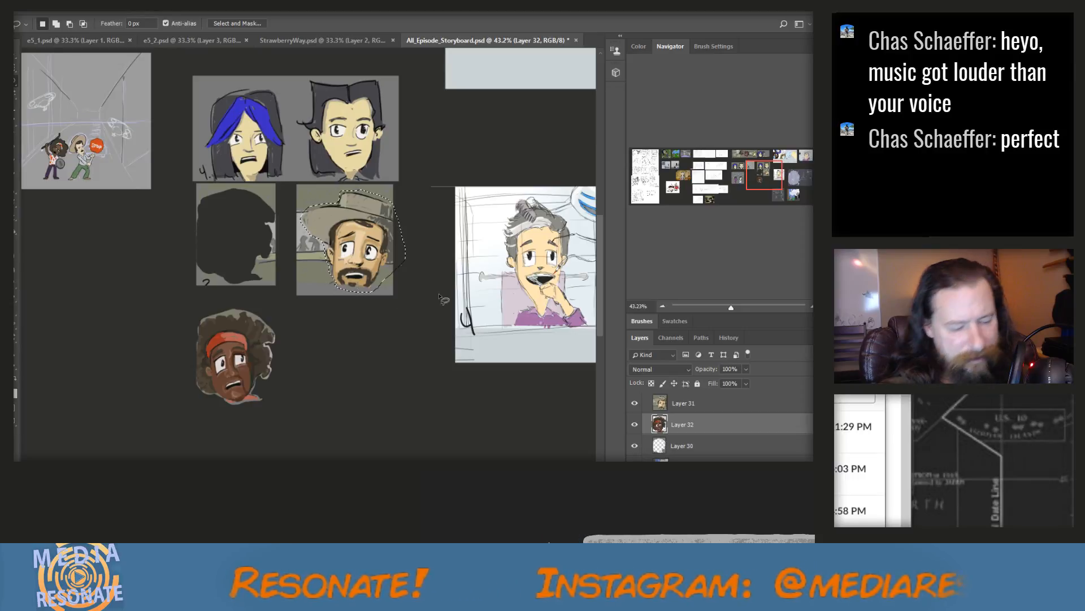
click(676, 404)
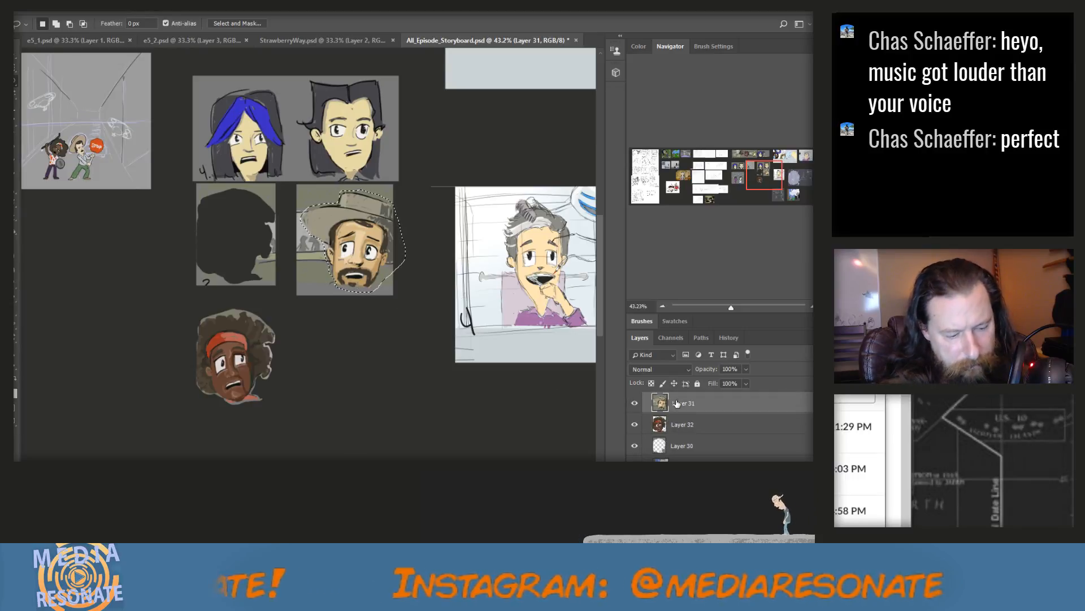
key(ctrl+j)
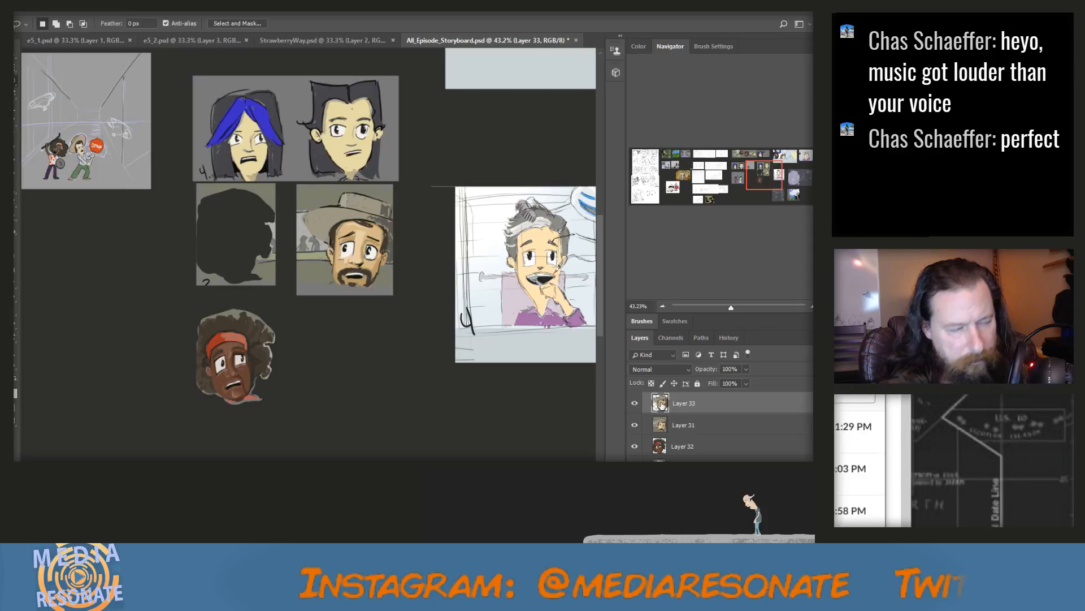
Move the bearded man's cut-out head down beside the cut-out red-headband head
key(v)
drag(355, 249, 360, 249)
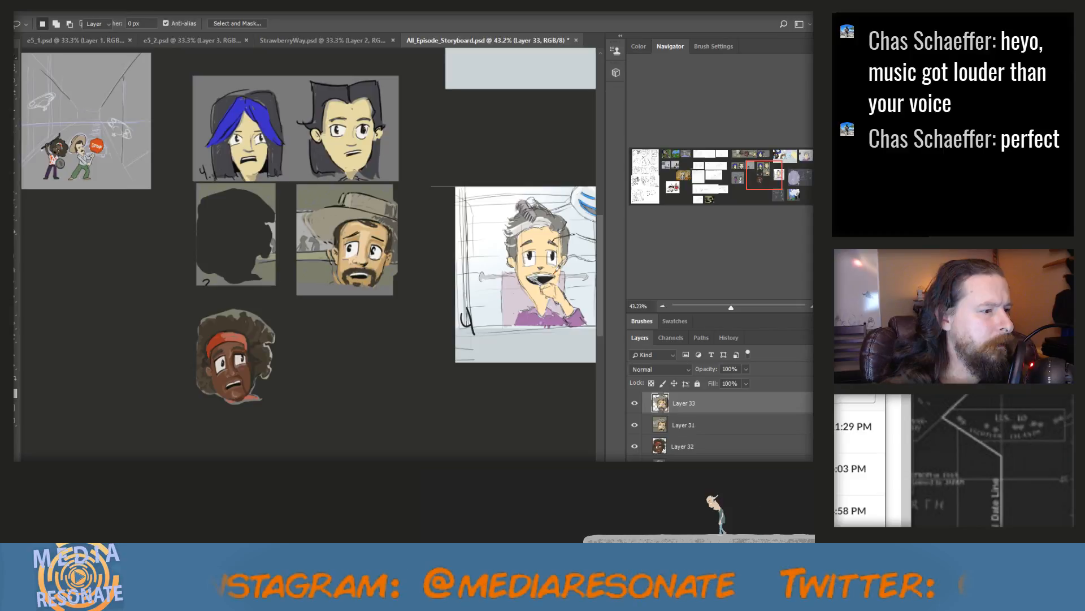
drag(386, 209, 368, 330)
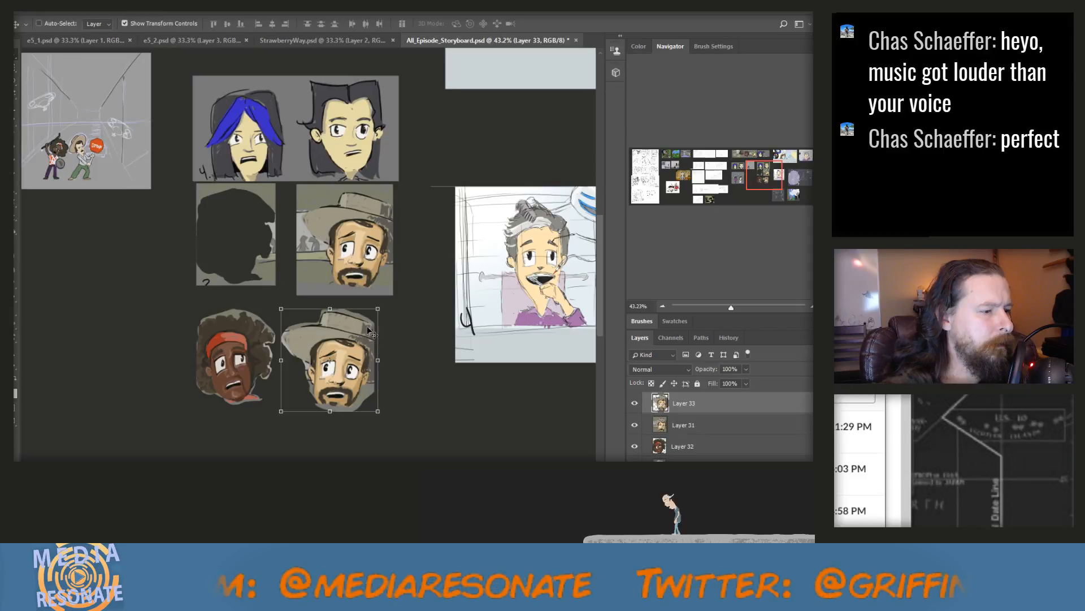
Delete the two rectangular source layers, Layer 31 and Layer 30, keeping only the cut-out heads
click(701, 425)
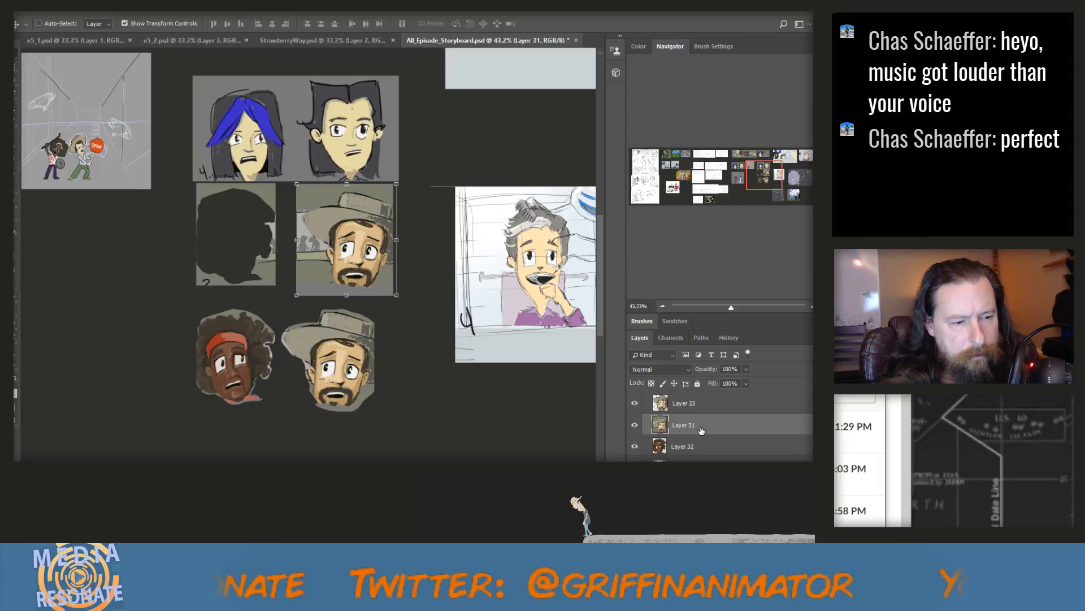
ctrl+click(700, 467)
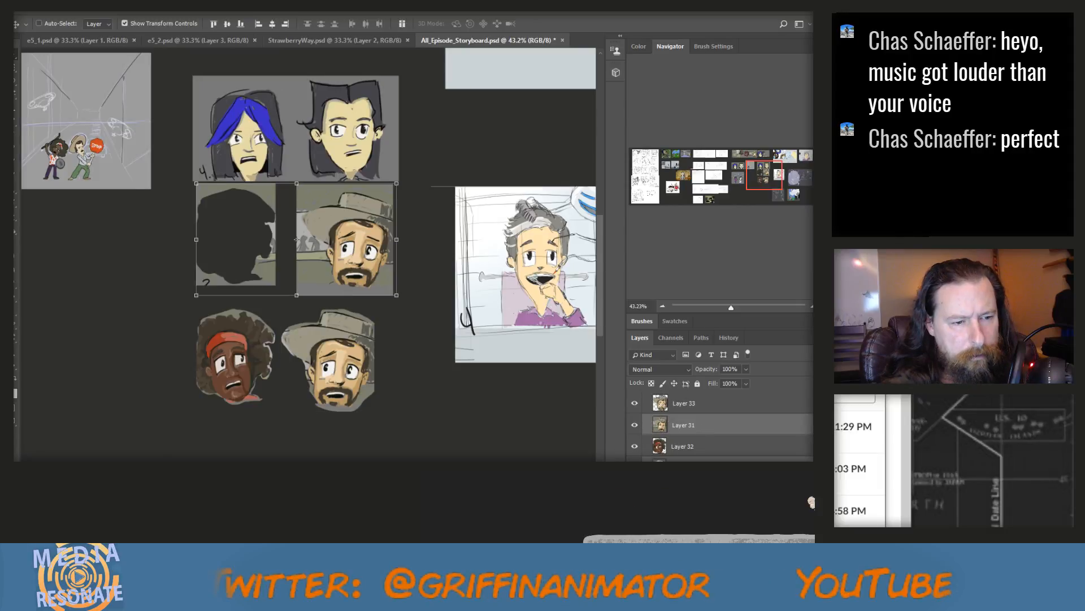
click(763, 297)
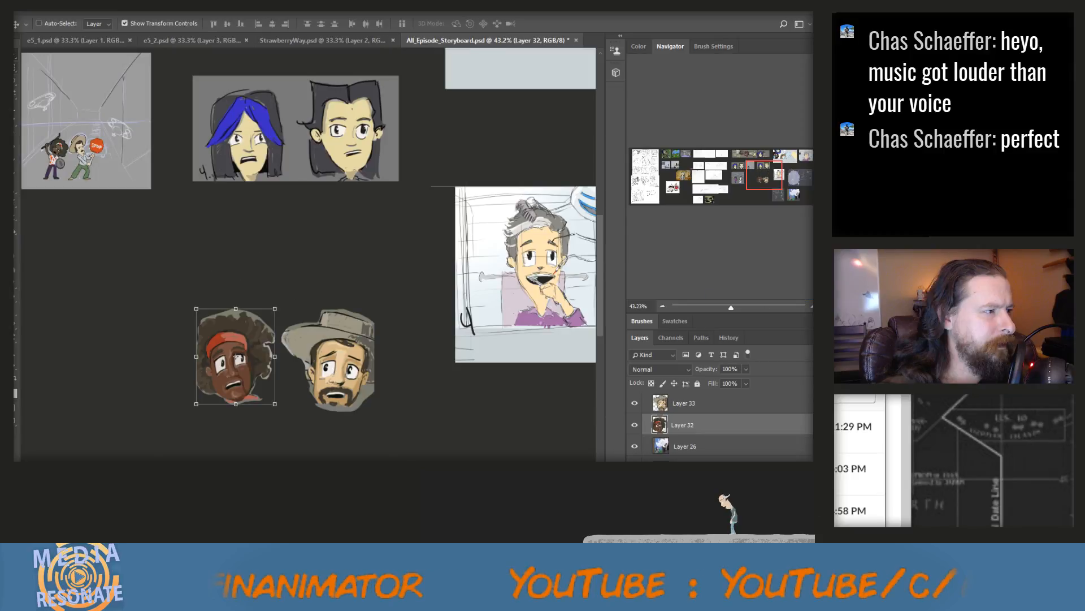
Lasso the blue-haired head in the panel numbered 4, copy it merged, paste it and place it above the red-headband head
key(l)
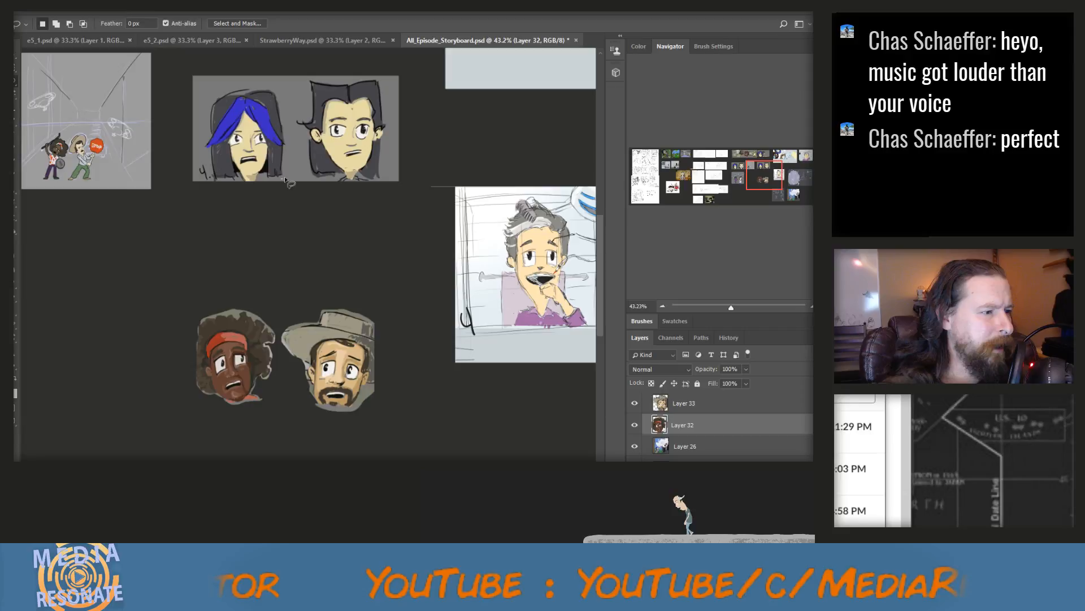
mouse_move(286, 180)
mouse_down()
mouse_move(264, 84)
mouse_move(209, 172)
mouse_move(280, 185)
mouse_up()
key(ctrl+x)
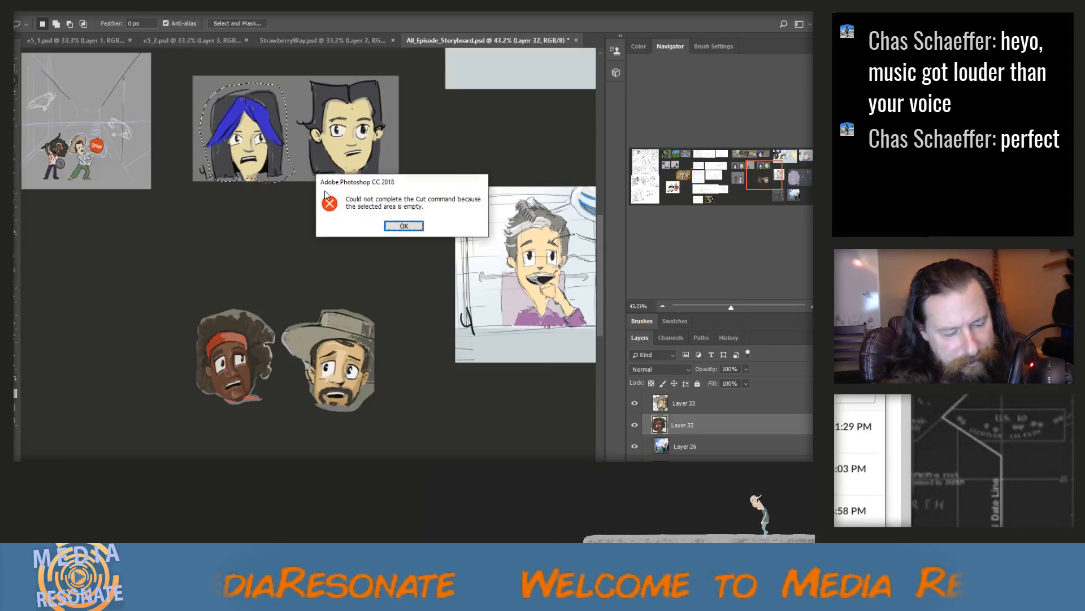
click(404, 226)
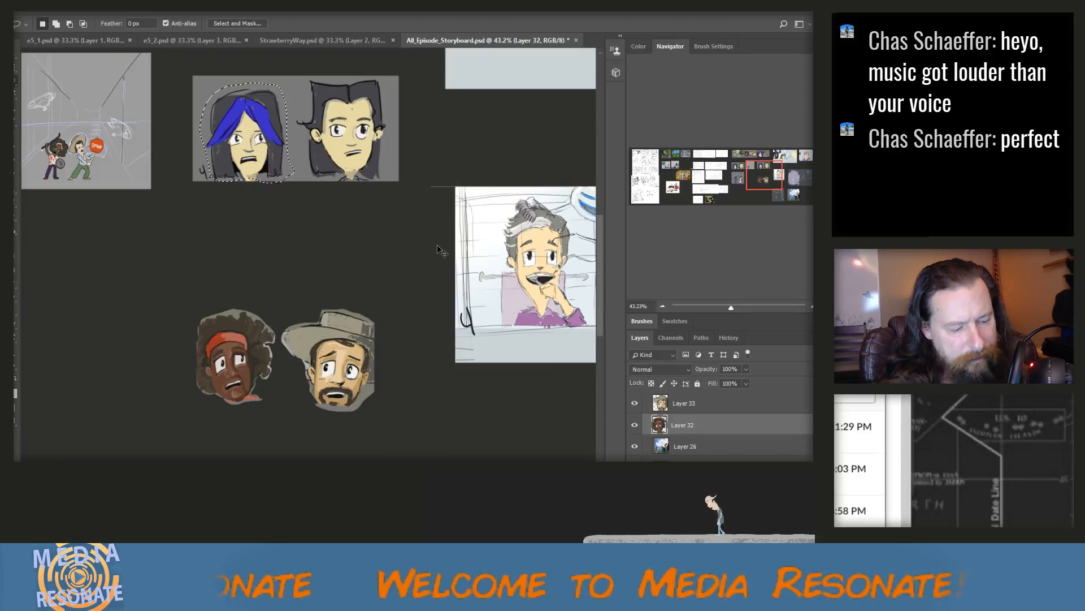
key(ctrl+shift+c)
key(ctrl+v)
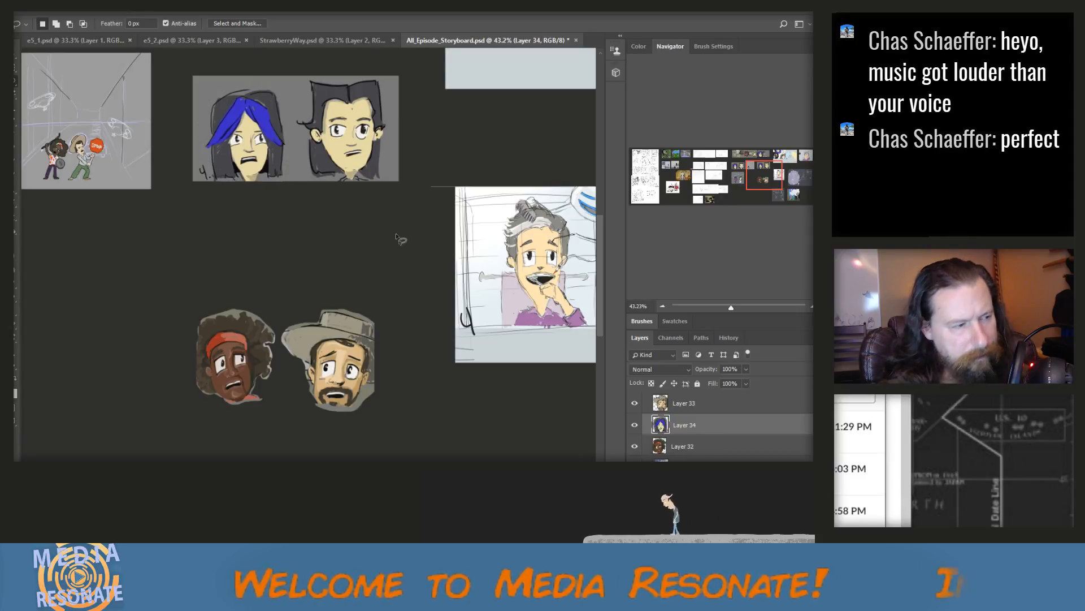
click(15, 56)
drag(256, 108, 252, 229)
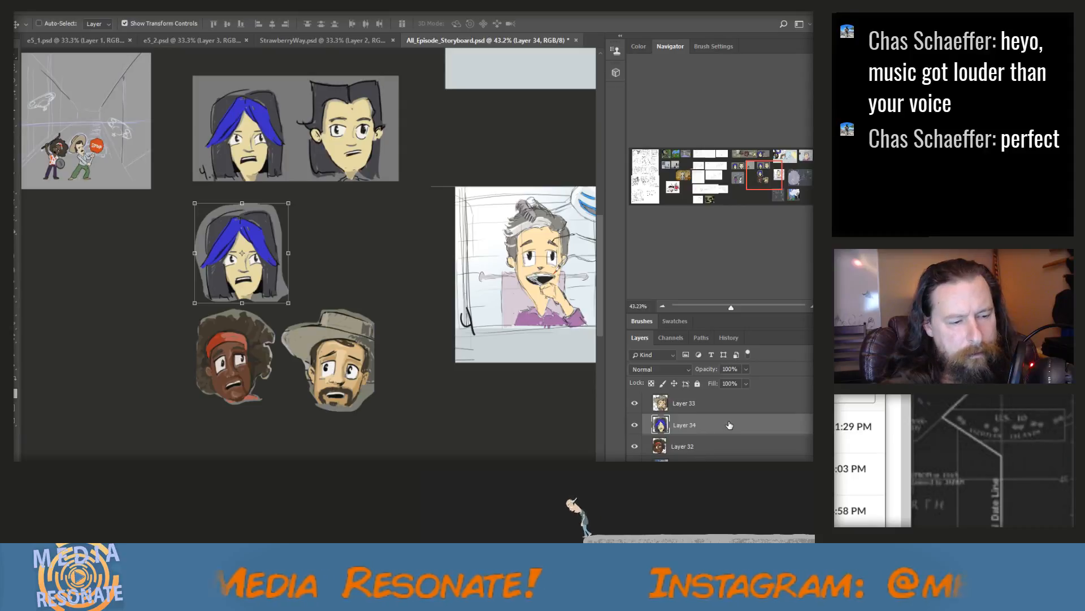
Outline the black-haired head in the panel beside the blue-haired head with a freehand lasso
scroll(722, 428, up, 1)
scroll(714, 433, down, 1)
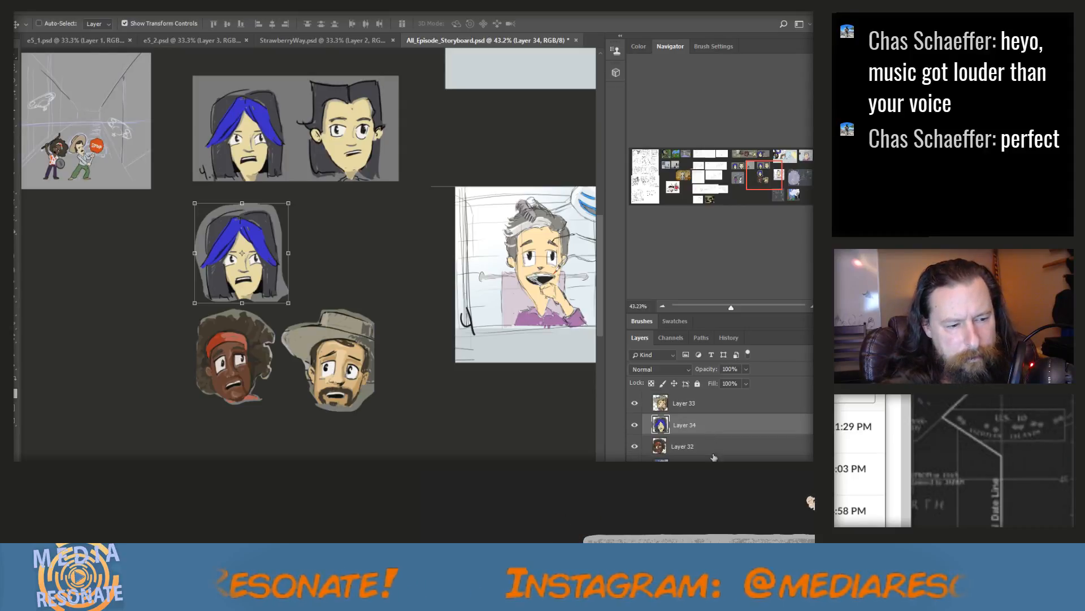
scroll(714, 433, up, 3)
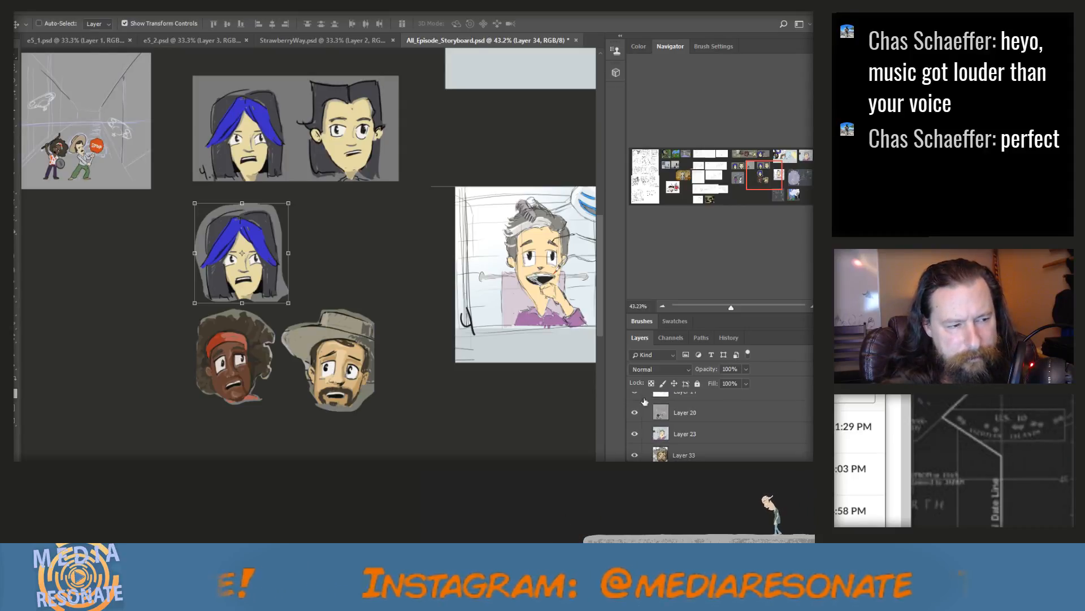
click(16, 68)
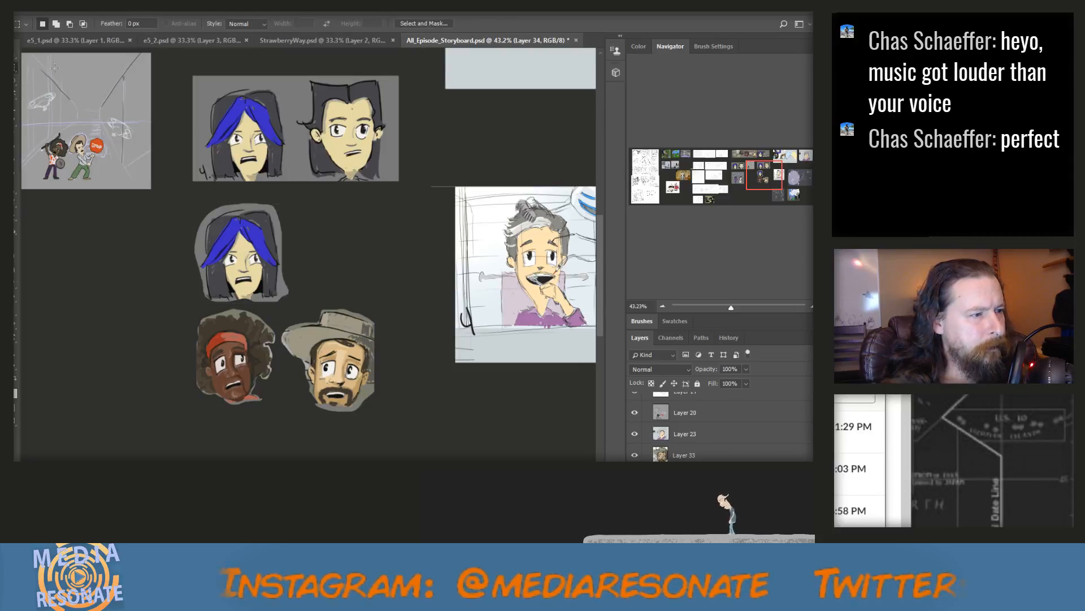
key(l)
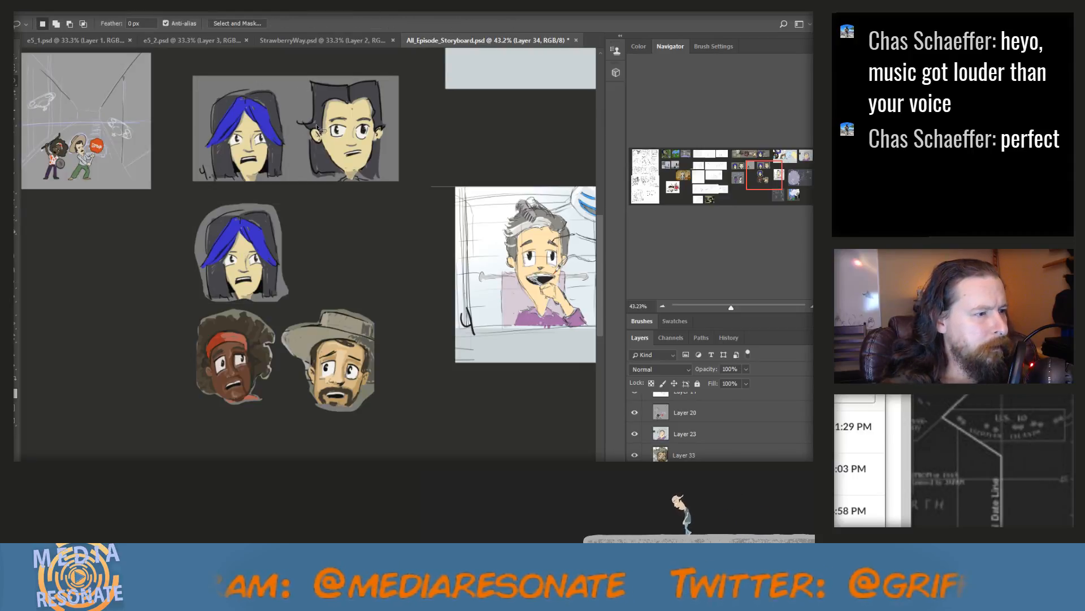
mouse_move(309, 121)
mouse_down()
mouse_move(313, 79)
mouse_move(374, 79)
mouse_move(391, 130)
mouse_move(387, 166)
mouse_up()
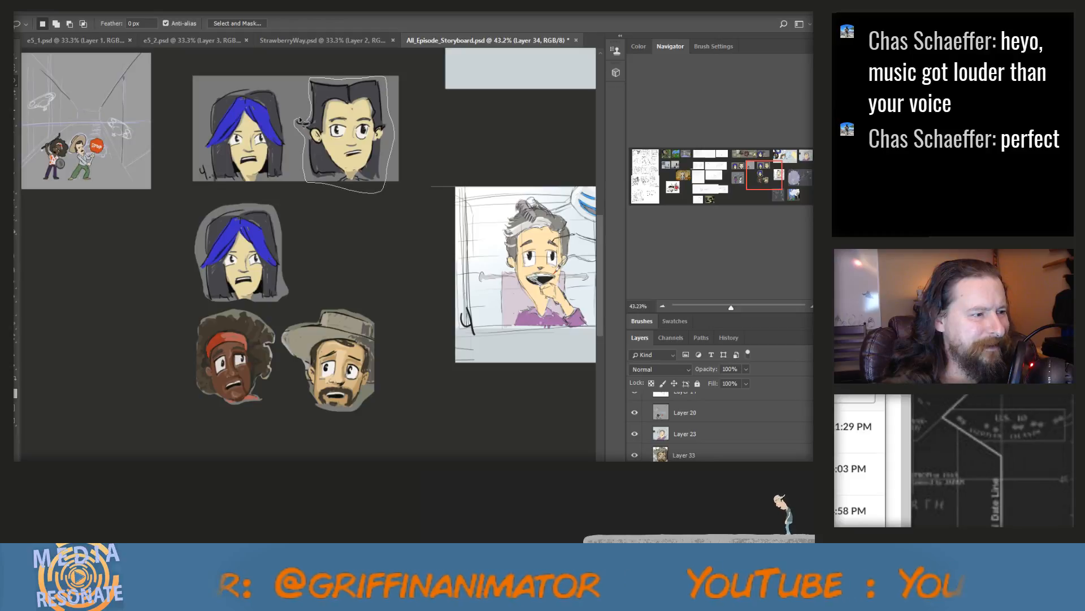
drag(305, 121, 302, 121)
Copy the lassoed black-haired head merged, paste it as a new layer and move it down beside the cut-out blue-haired head
key(ctrl+c)
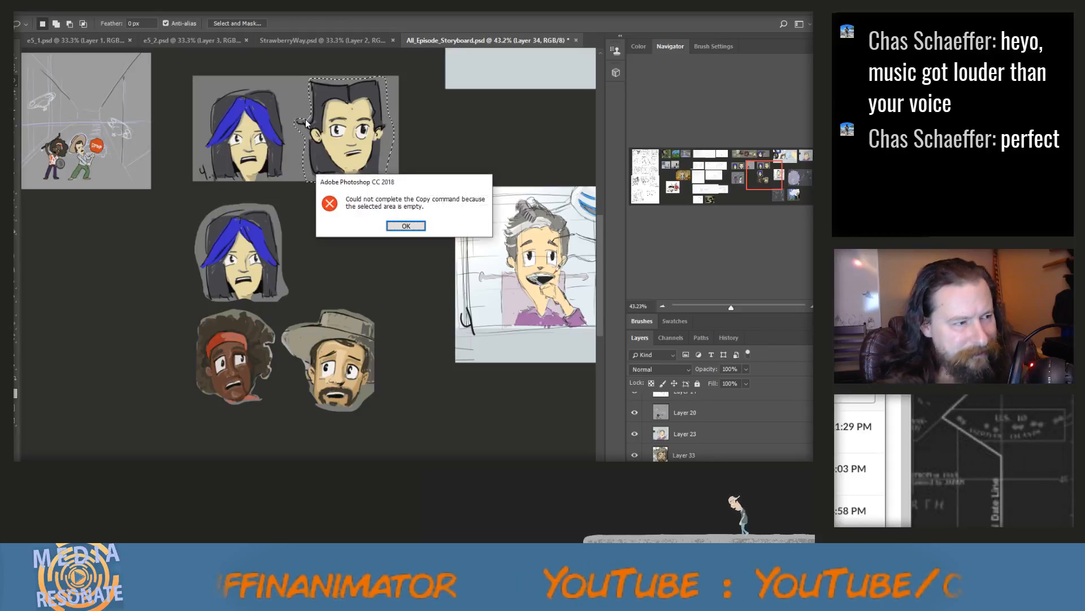
click(406, 226)
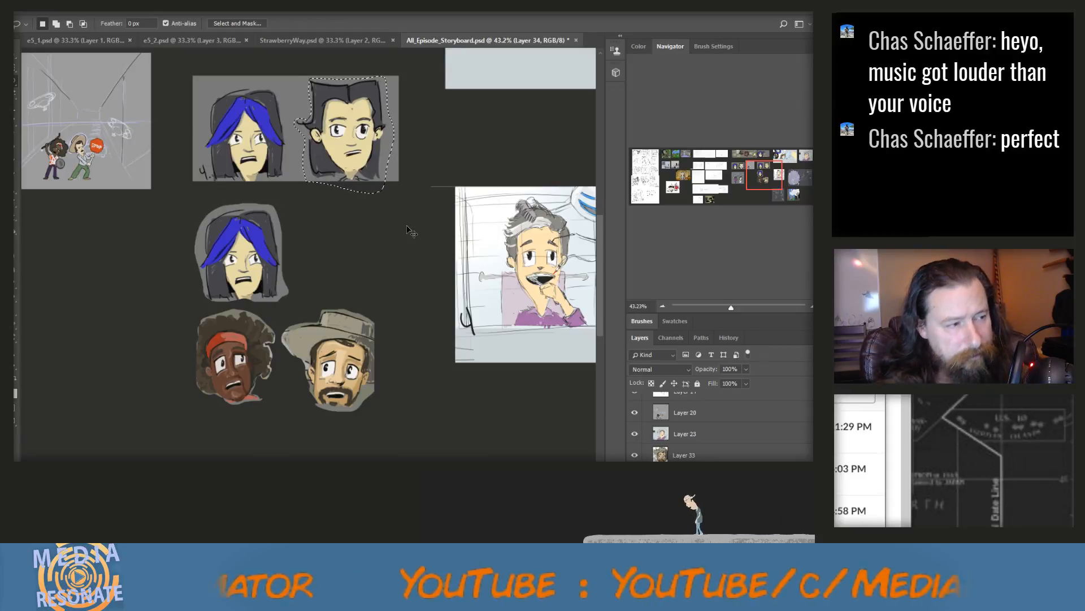
key(ctrl+shift+c)
key(ctrl+v)
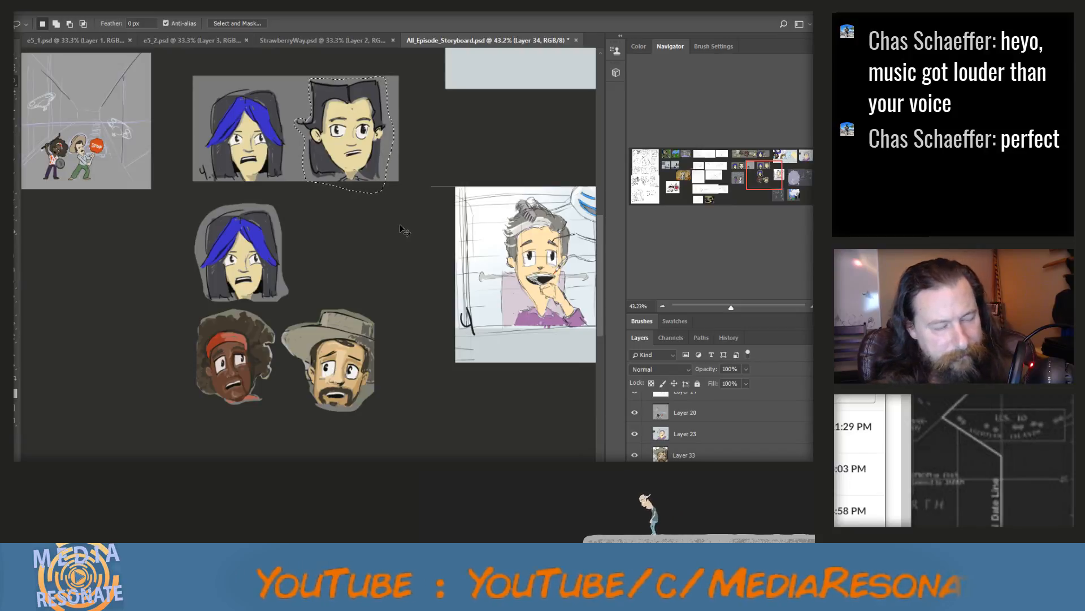
key(v)
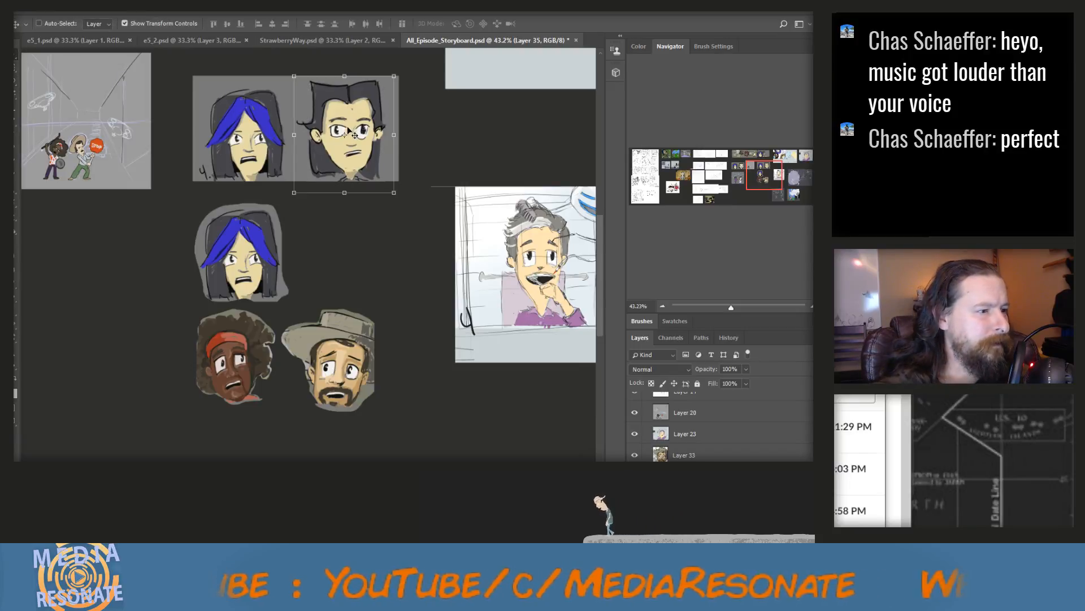
drag(363, 129, 367, 240)
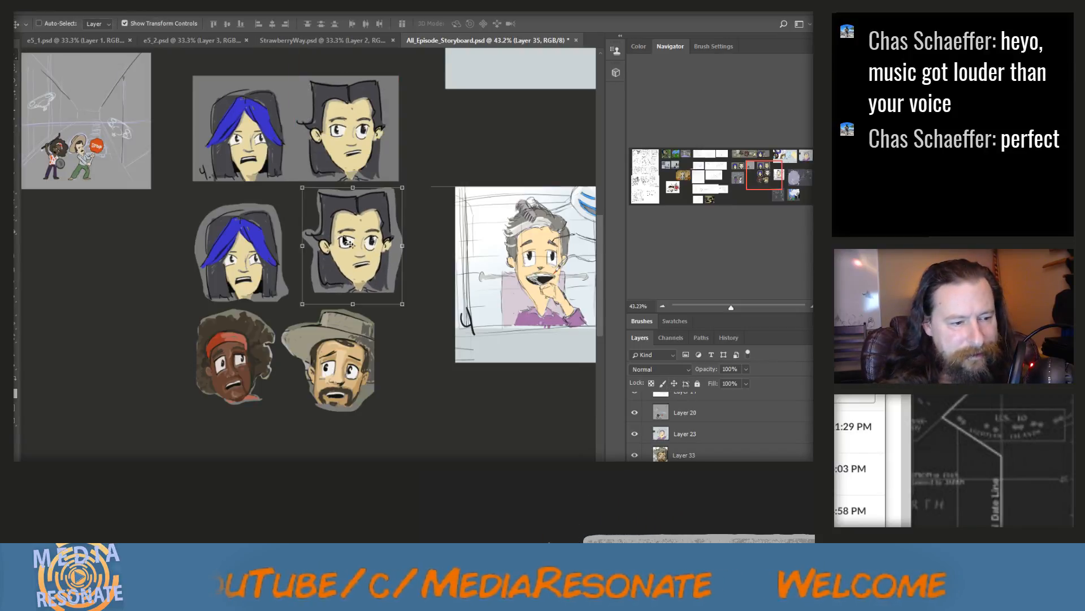
Delete the source panel layer holding the original blue-haired and black-haired heads
click(291, 115)
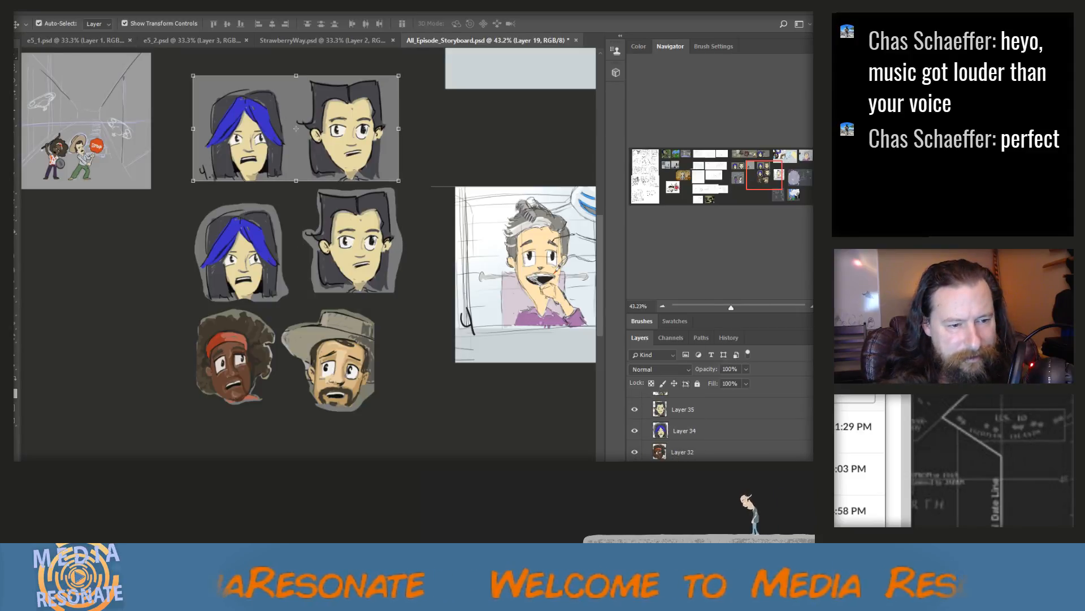
click(818, 337)
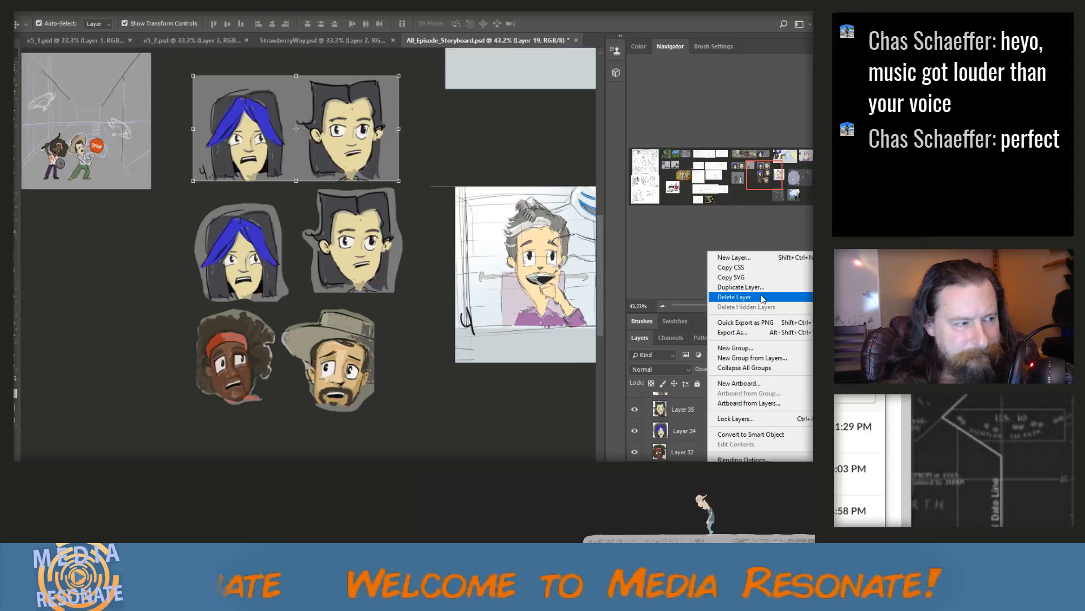
click(762, 298)
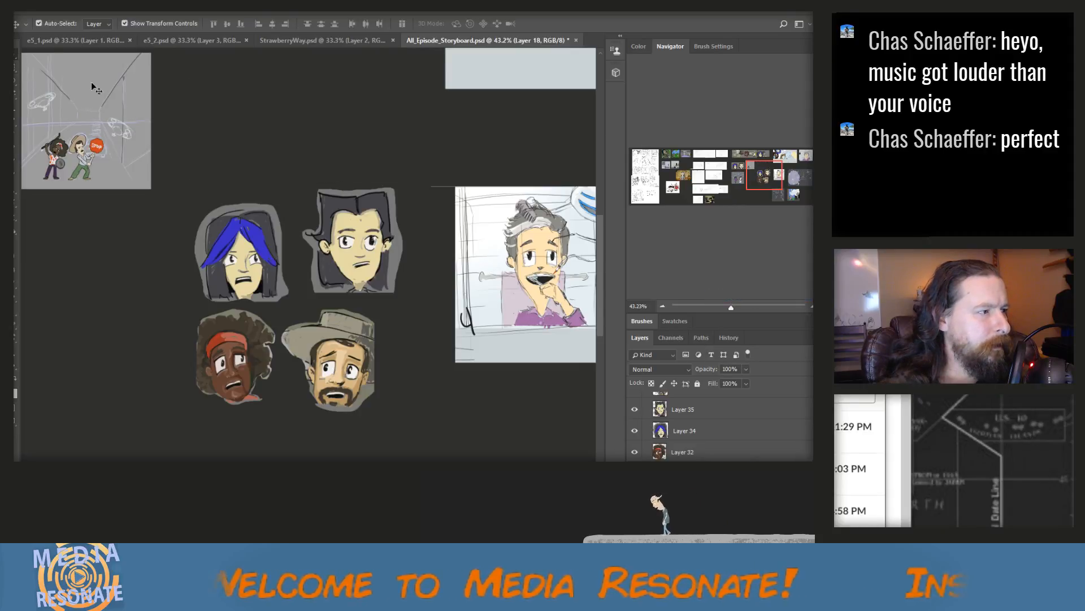
Move the blue-haired head up into the cleared space, scale it to about 75% and rotate it about 12 degrees
drag(263, 257, 292, 128)
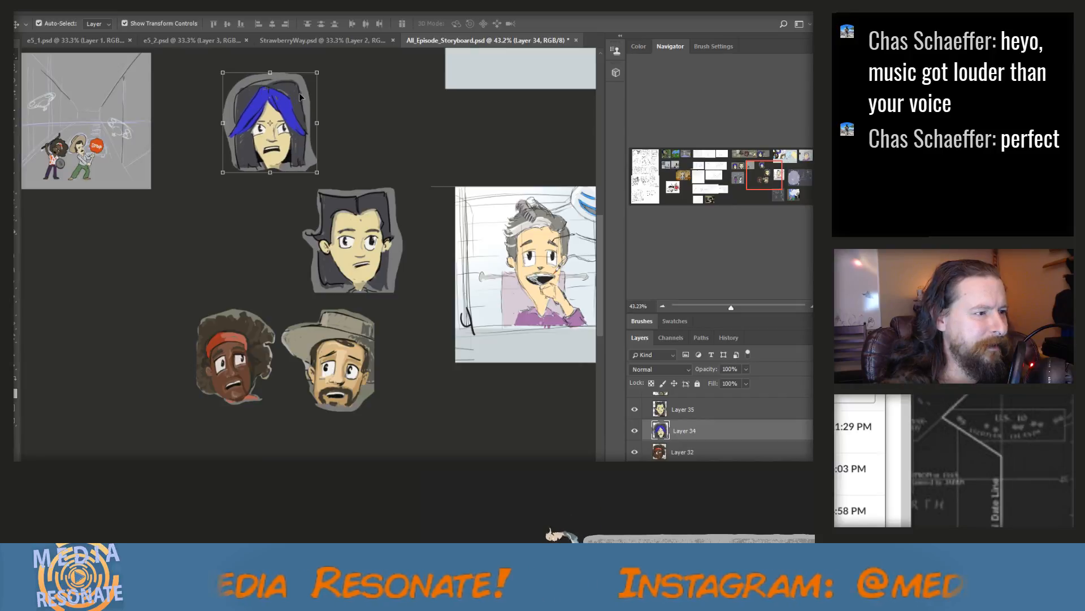
drag(329, 84, 297, 112)
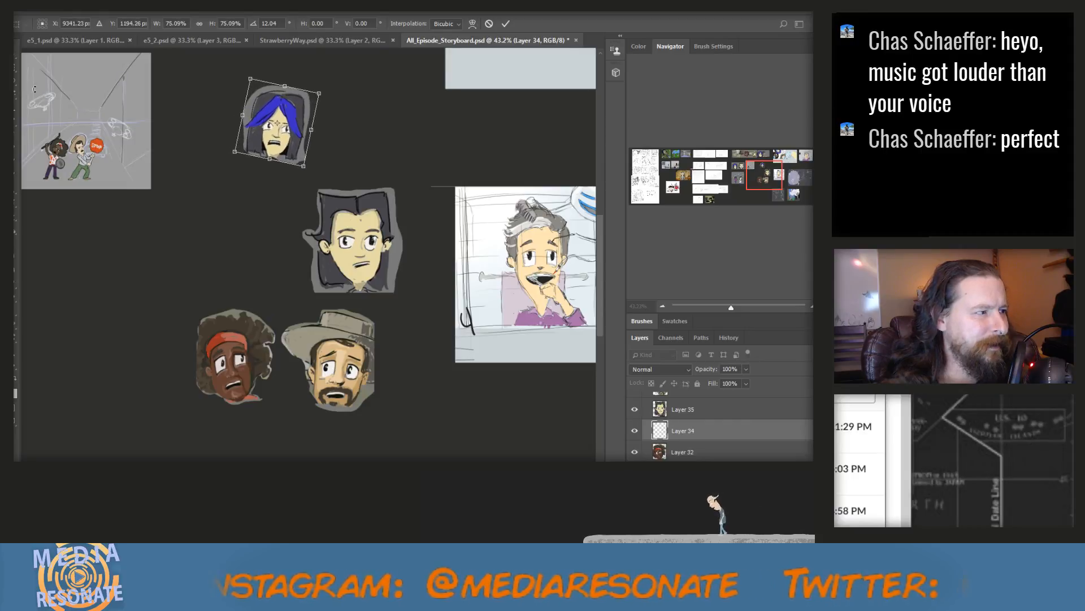
click(15, 57)
Move the black-haired head up beside the blue-haired head and scale it to about 77%
click(370, 224)
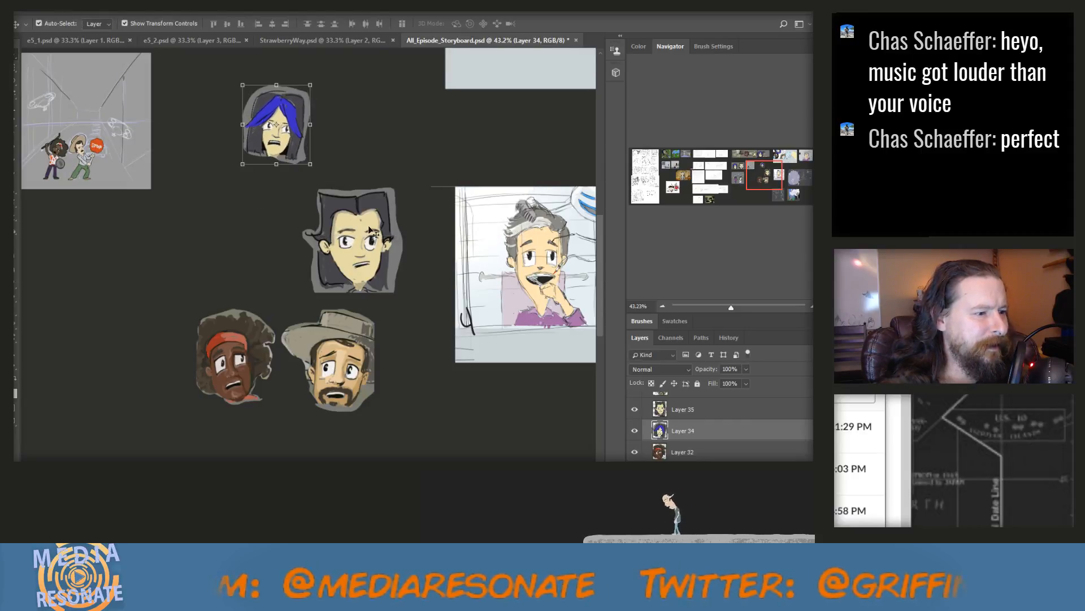
click(373, 242)
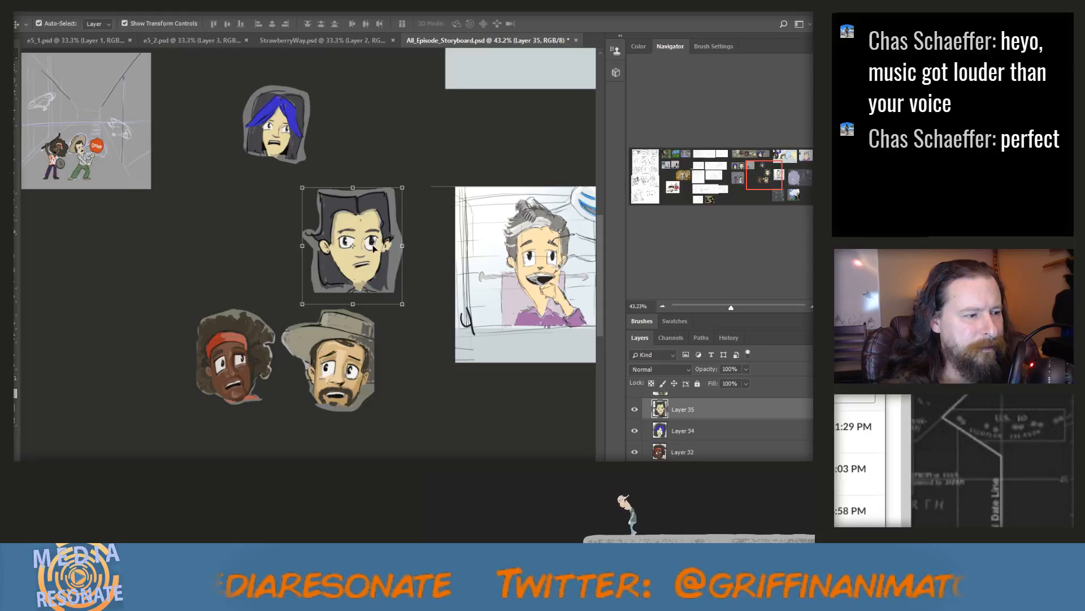
drag(372, 242, 370, 131)
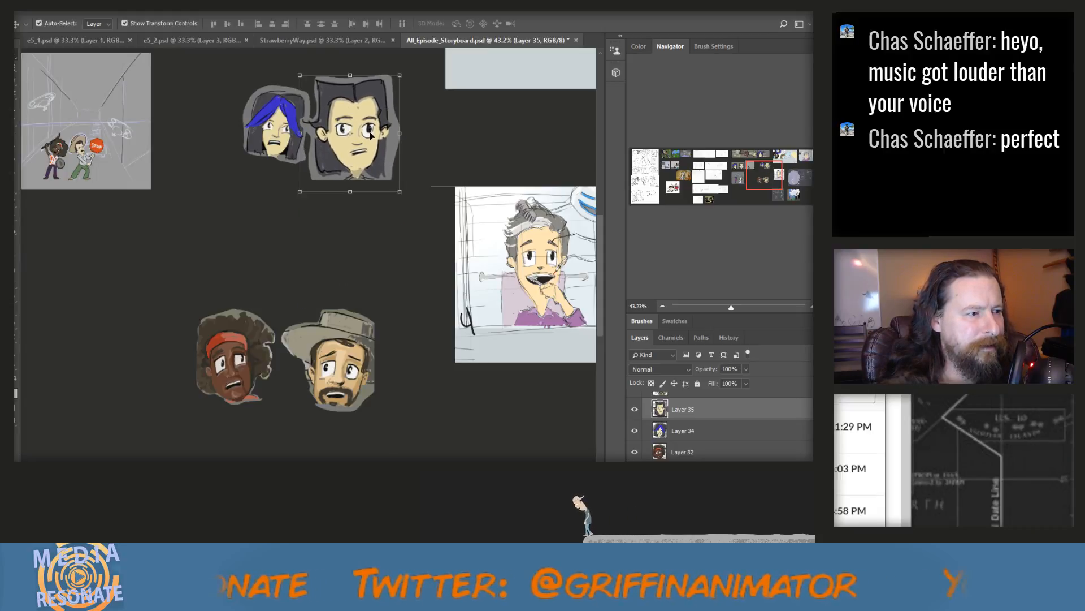
drag(399, 75, 369, 105)
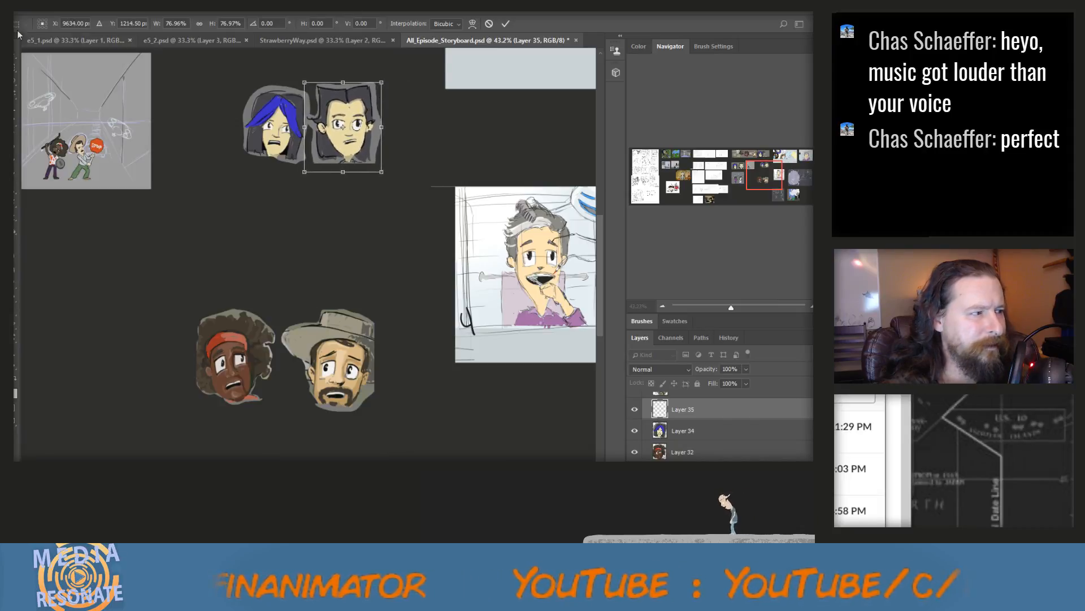
key(v)
key(Return)
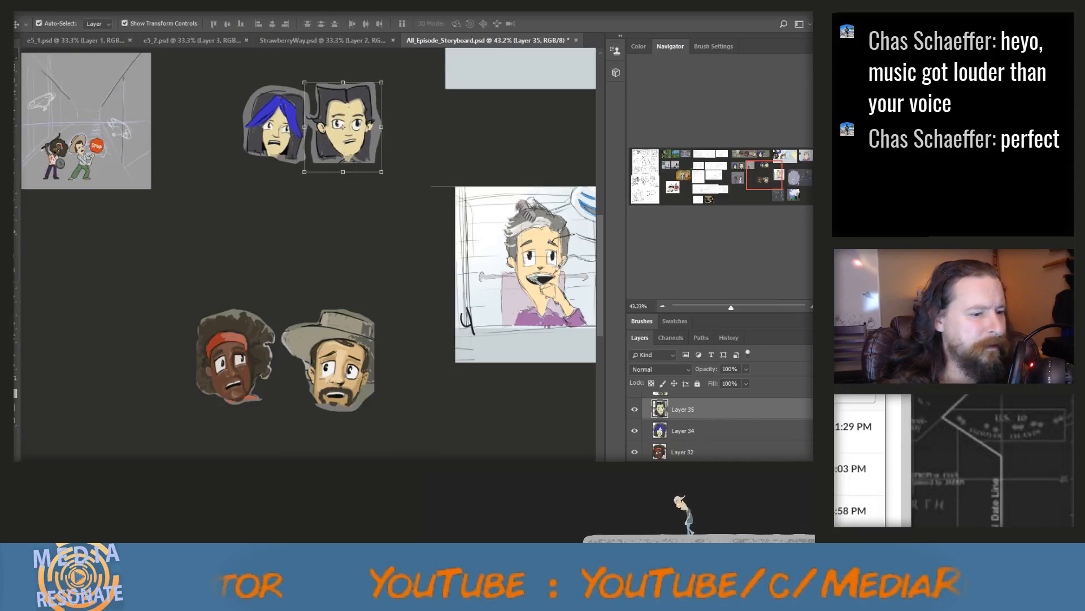
Place the red-headband head in front of the blue-haired head by stacking Layer 32 above Layer 34, and shift the blue-haired head slightly right
click(272, 385)
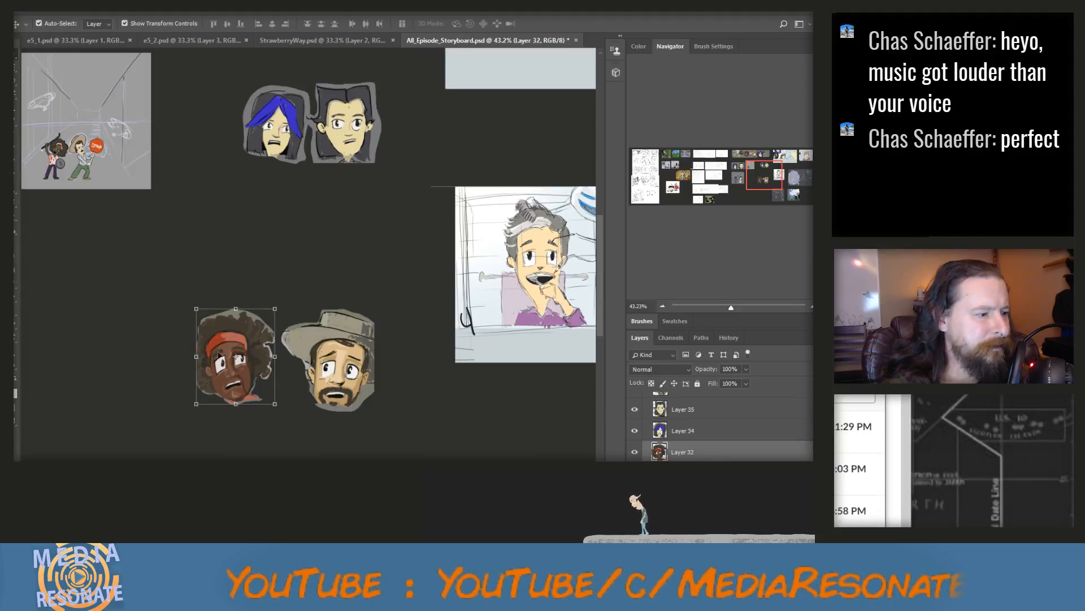
drag(218, 354, 229, 179)
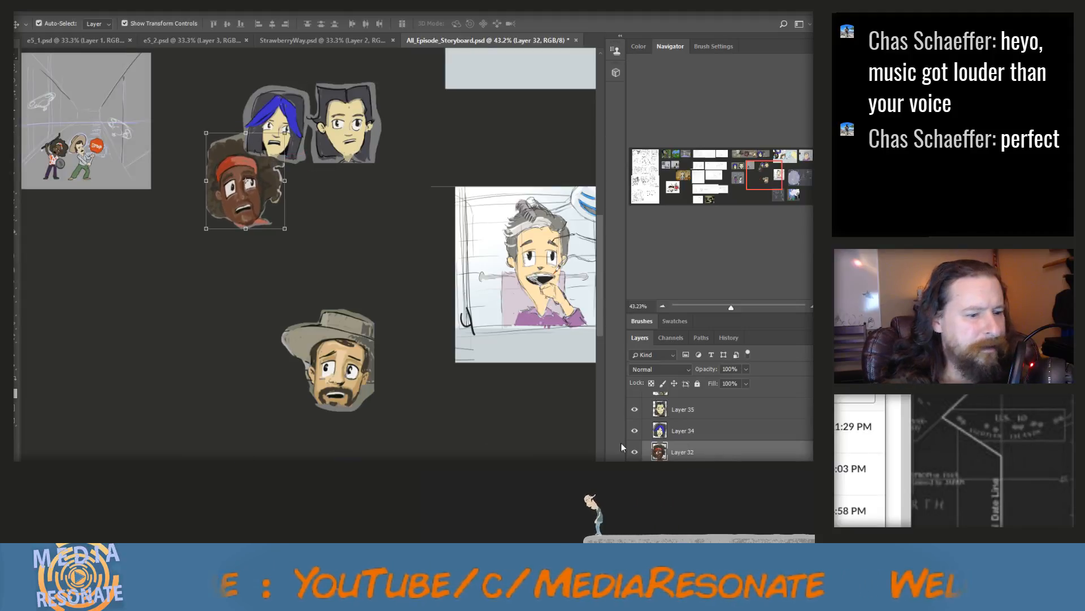
drag(689, 455, 687, 425)
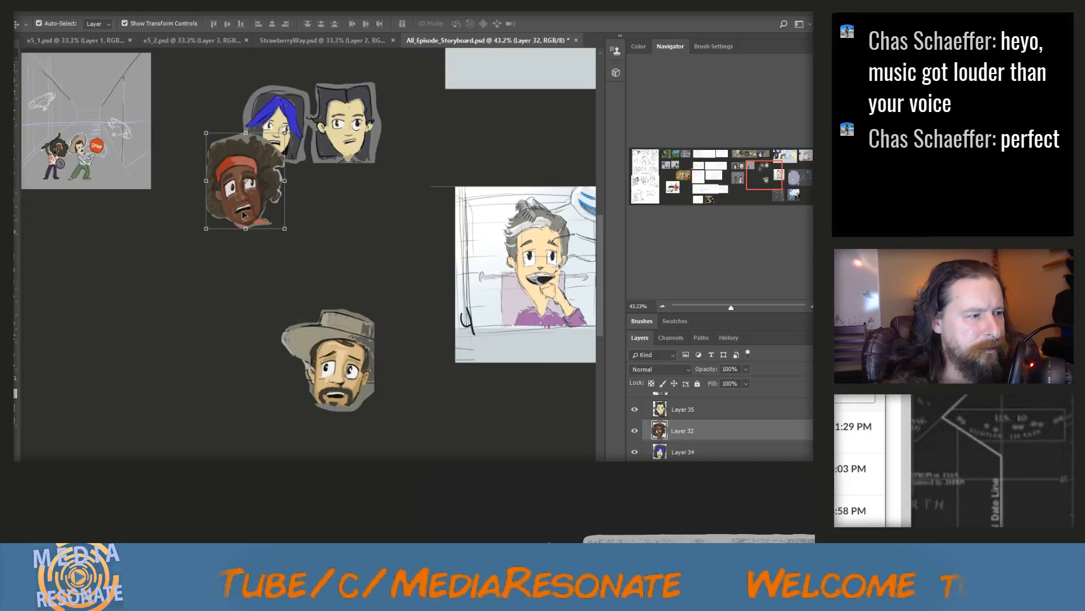
drag(264, 181, 255, 157)
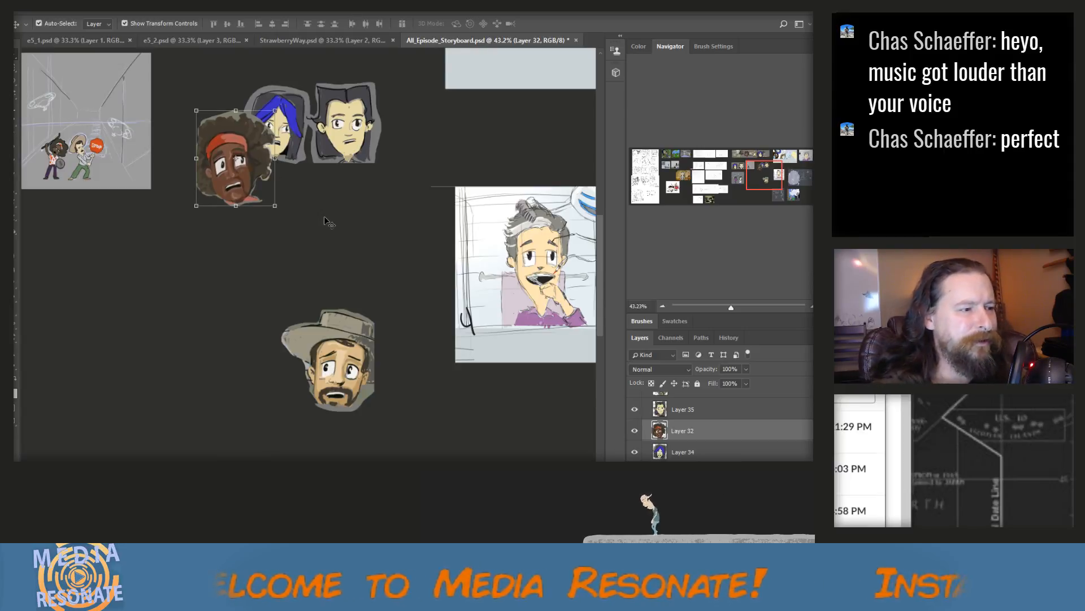
click(683, 452)
drag(291, 106, 303, 106)
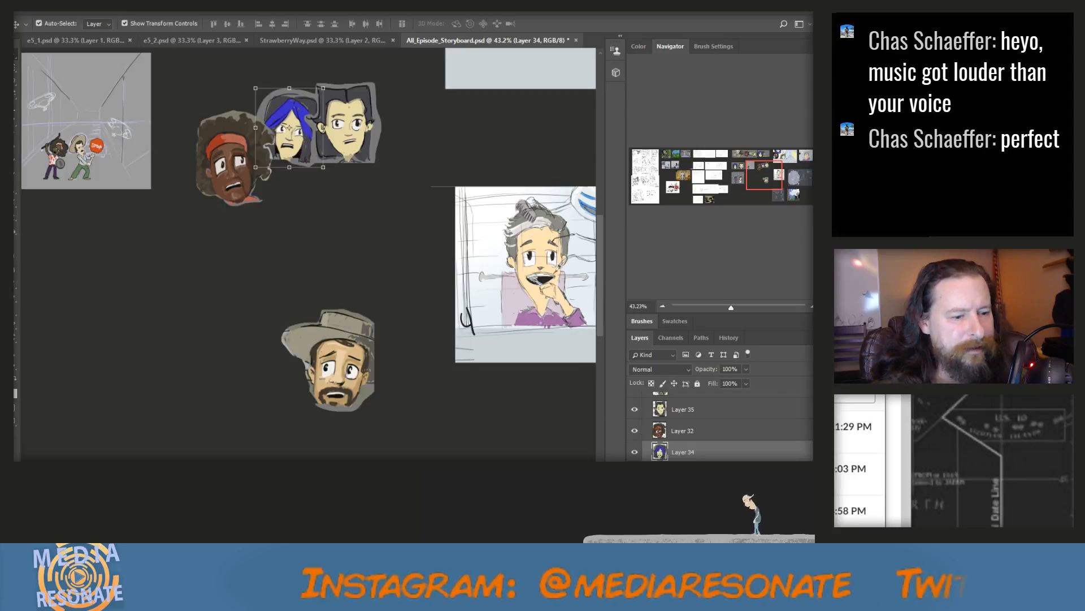
Move the bearded man's head on Layer 33 up to overlap the black-haired head's right side, completing the group, and deselect it
scroll(692, 430, up, 1)
click(691, 416)
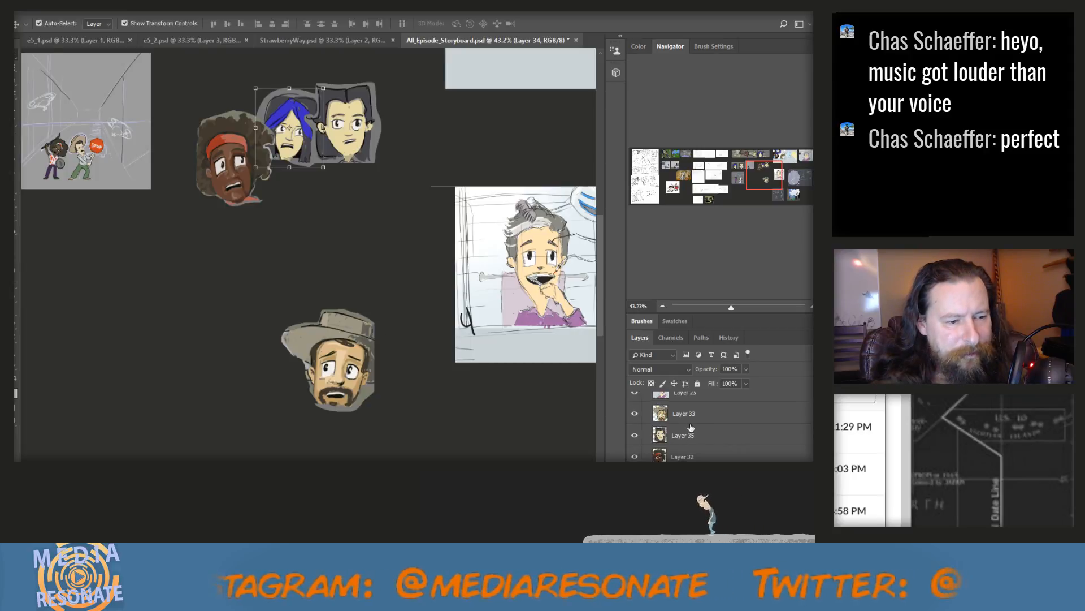
drag(337, 358, 410, 168)
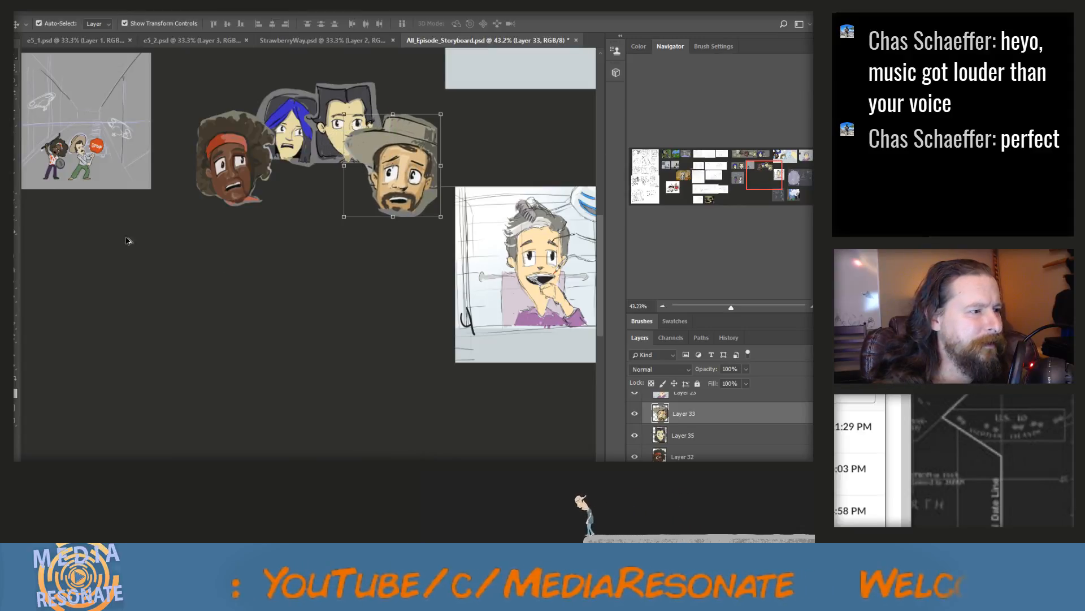
scroll(126, 241, down, 5)
click(96, 254)
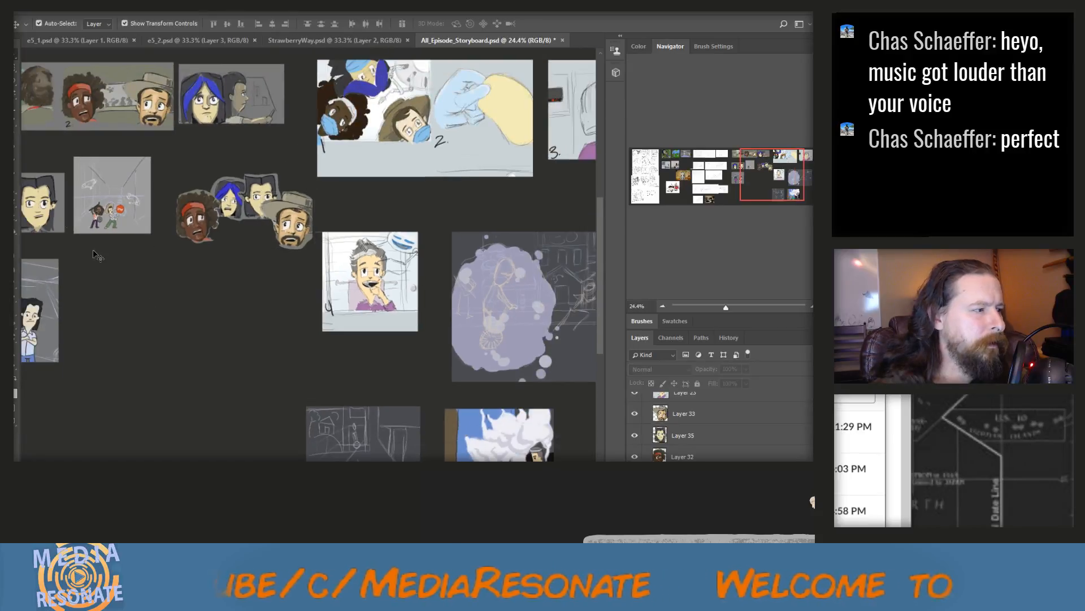
Save All_Episode_Storyboard.psd and close the StrawberryWay.psd, e5_2.psd and e5_1.psd source files
scroll(228, 323, down, 1)
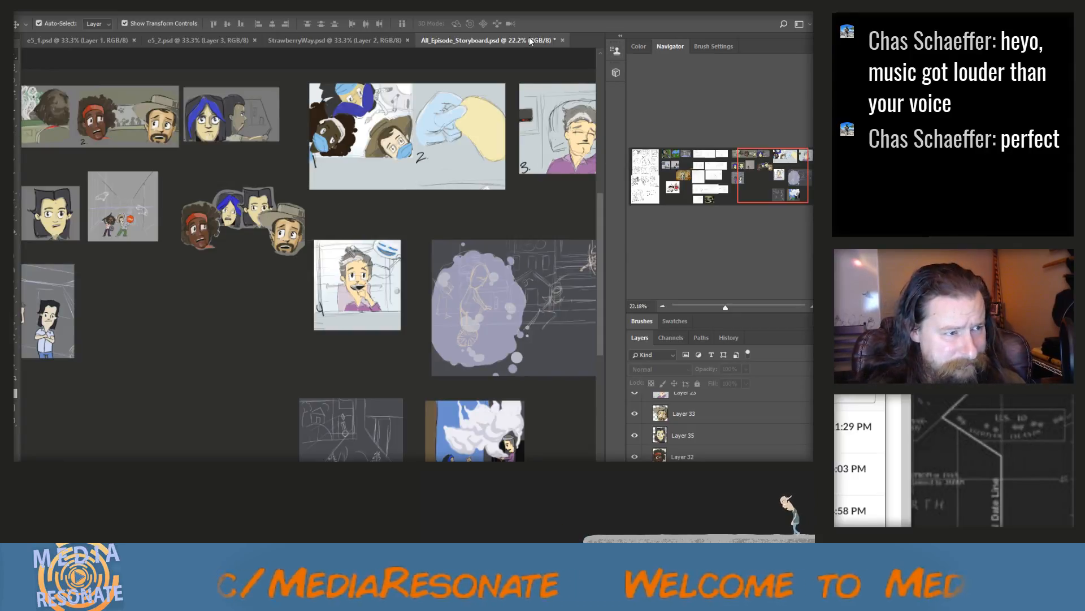
key(ctrl+s)
click(349, 41)
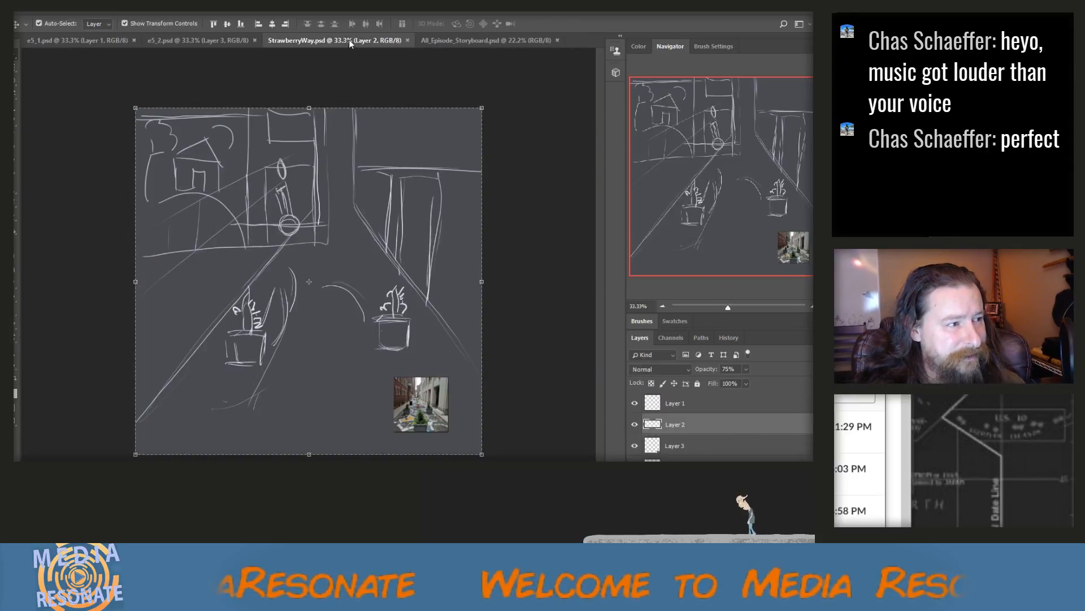
click(408, 40)
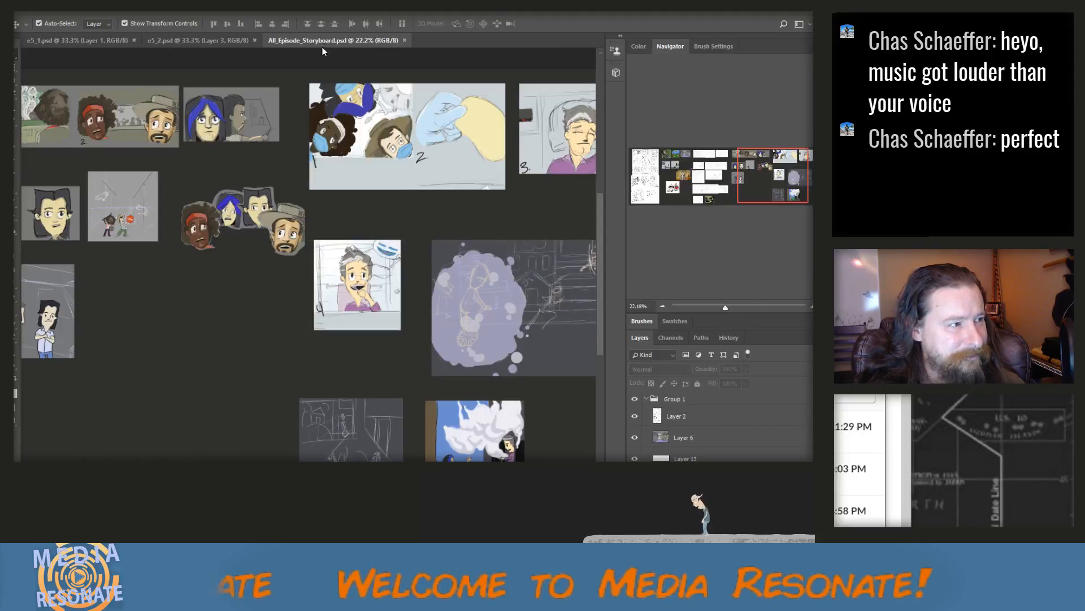
click(232, 40)
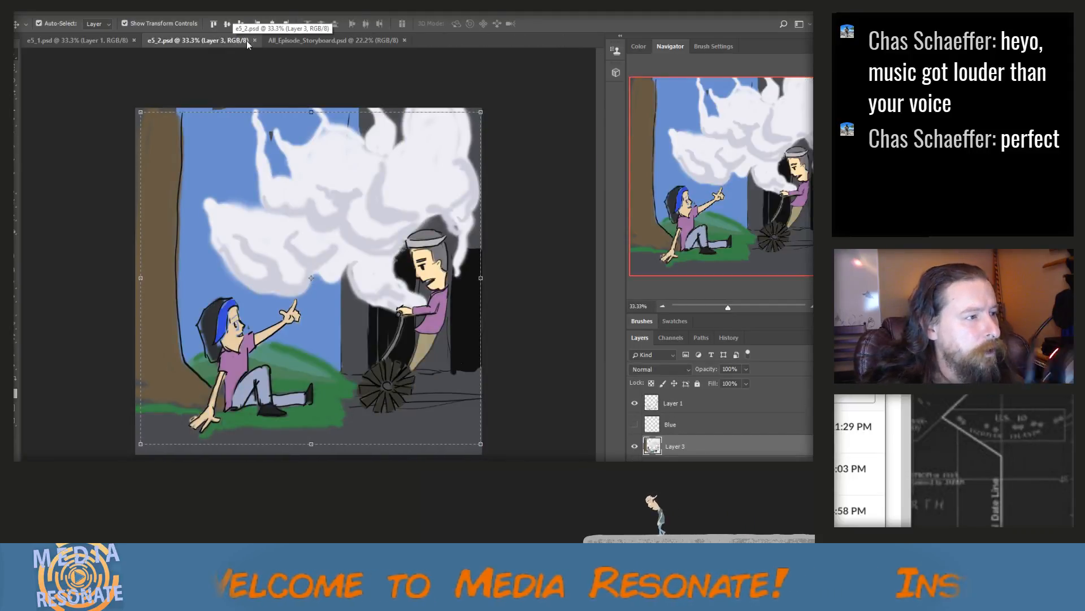
click(254, 41)
click(78, 38)
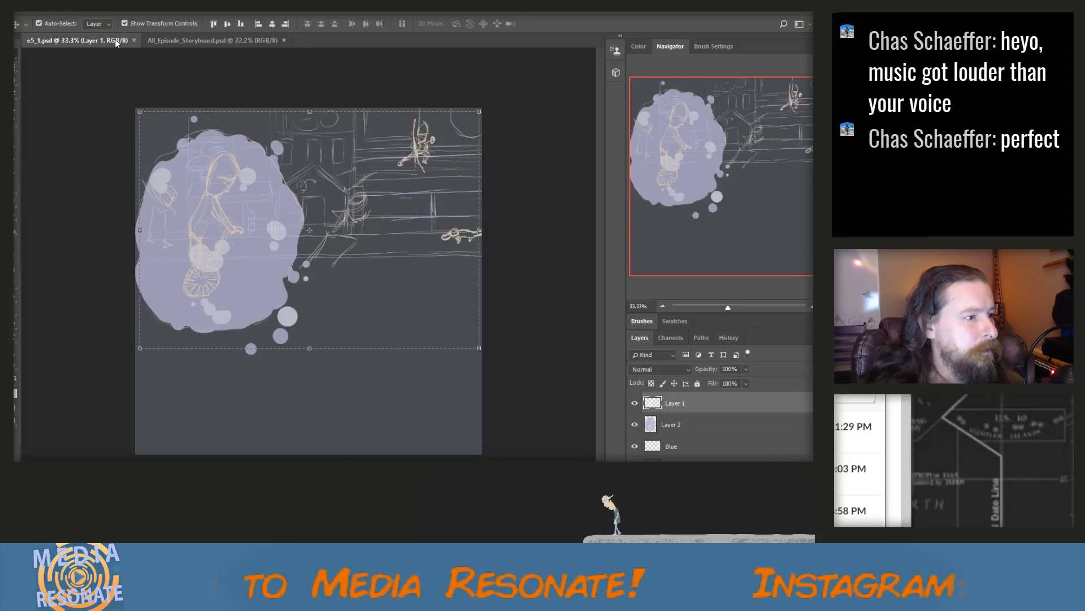
click(134, 40)
Create a new 2000 x 2000 px document at 300 ppi from the recent 2000 pixel grid preset
click(33, 7)
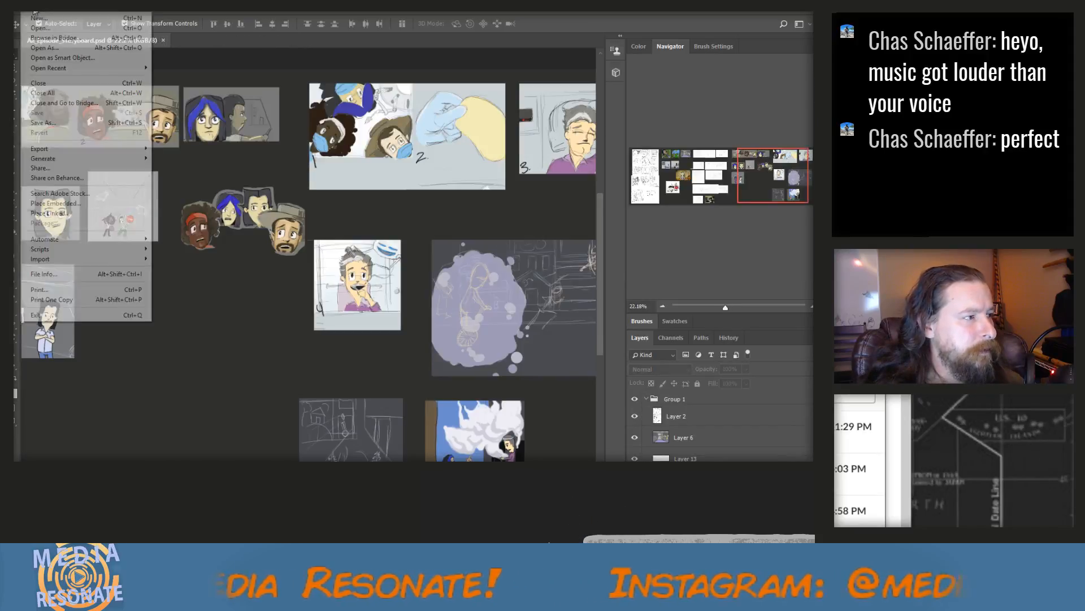
click(36, 18)
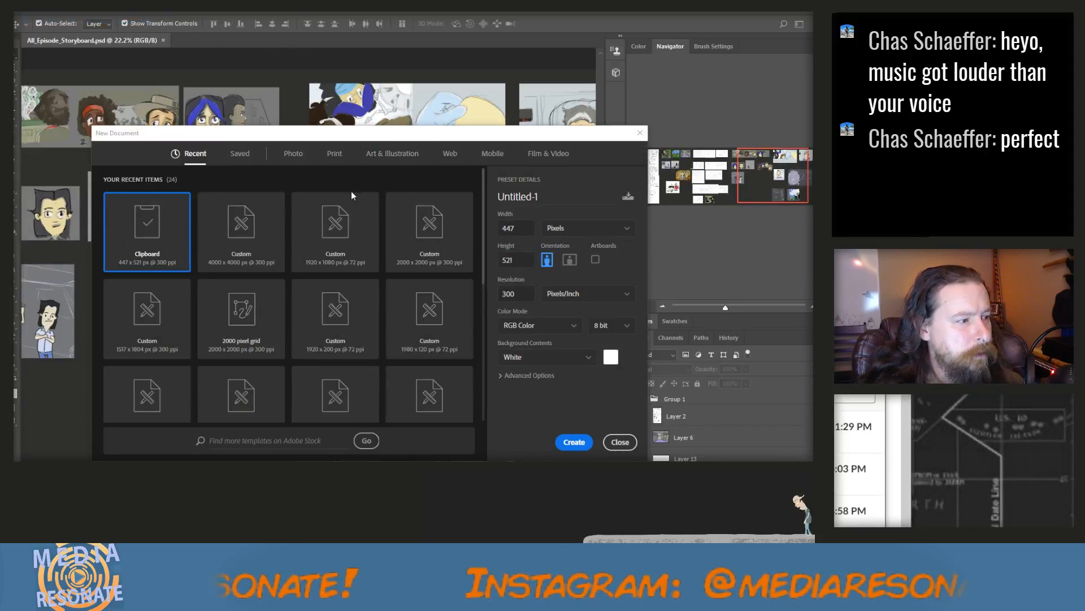
click(274, 314)
click(574, 441)
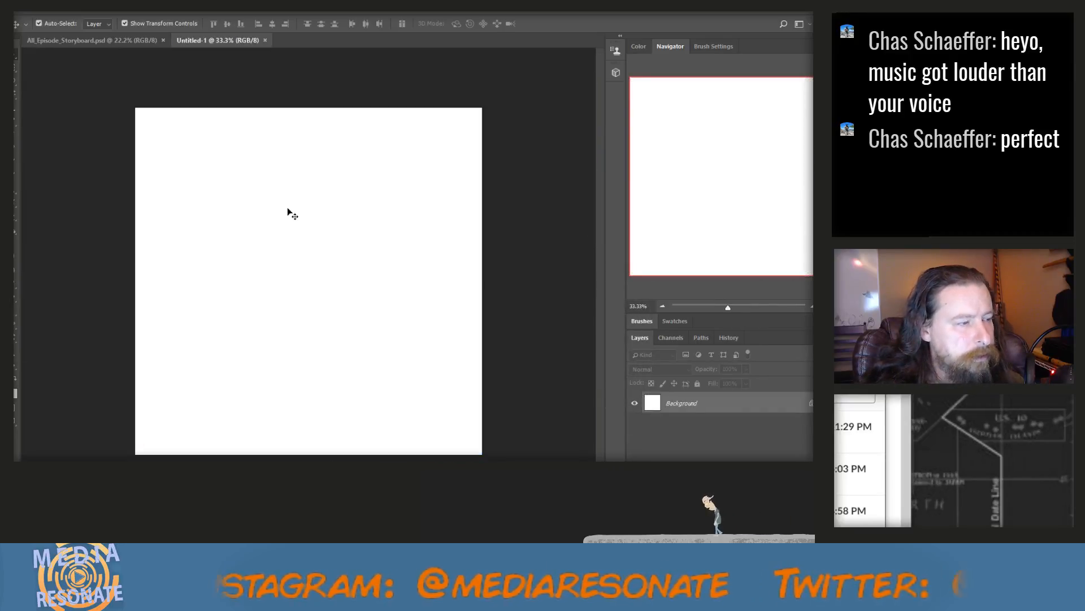
Copy the PZP News van drawing on Layer 27 of All_Episode_Storyboard.psd into the new Untitled-1 document
click(118, 38)
scroll(184, 244, down, 3)
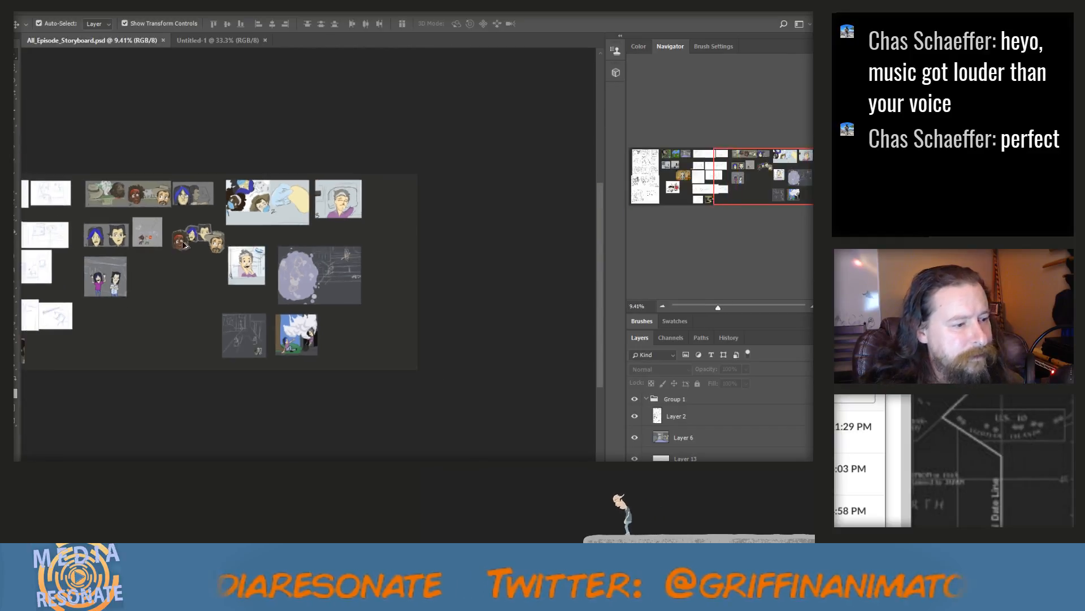
scroll(384, 455, left, 5)
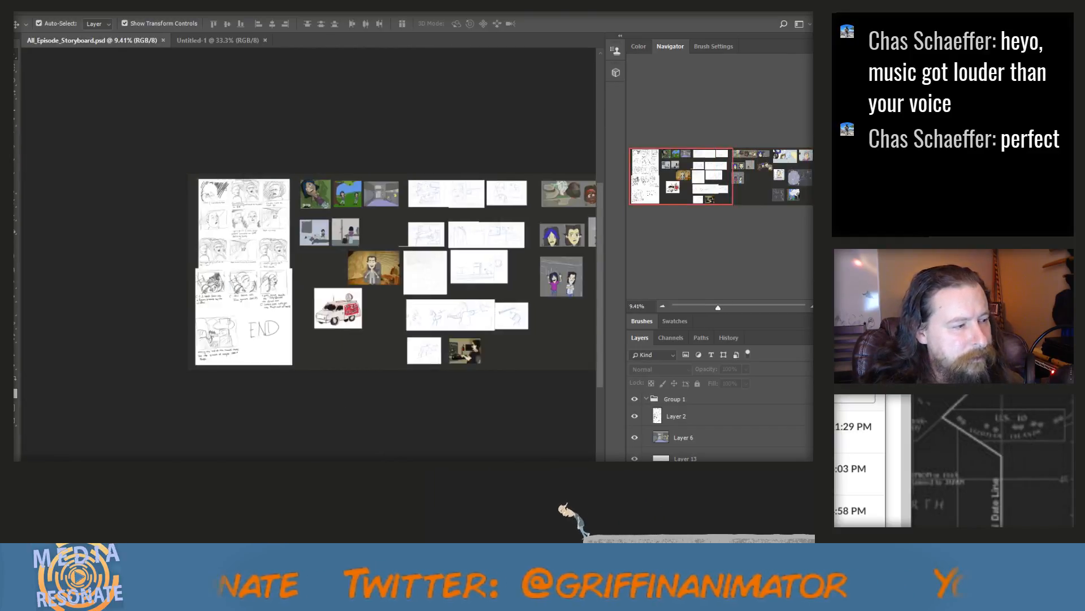
scroll(291, 425, left, 2)
click(358, 307)
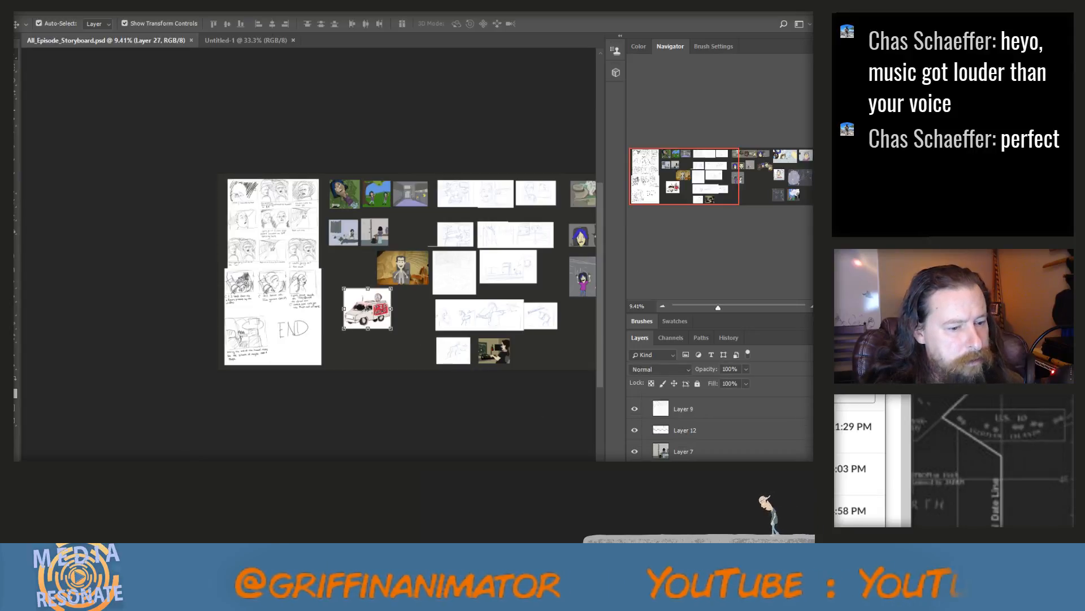
drag(368, 308, 295, 257)
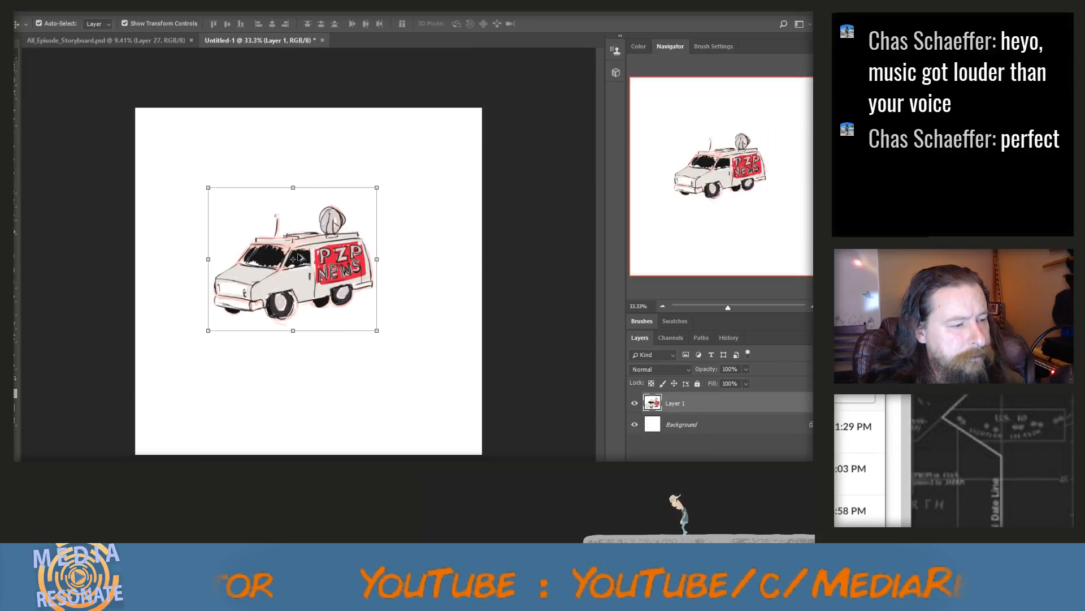
Move the PZP News van on Layer 1 into the upper-left corner of the white canvas
scroll(298, 255, up, 1)
scroll(298, 255, up, 6)
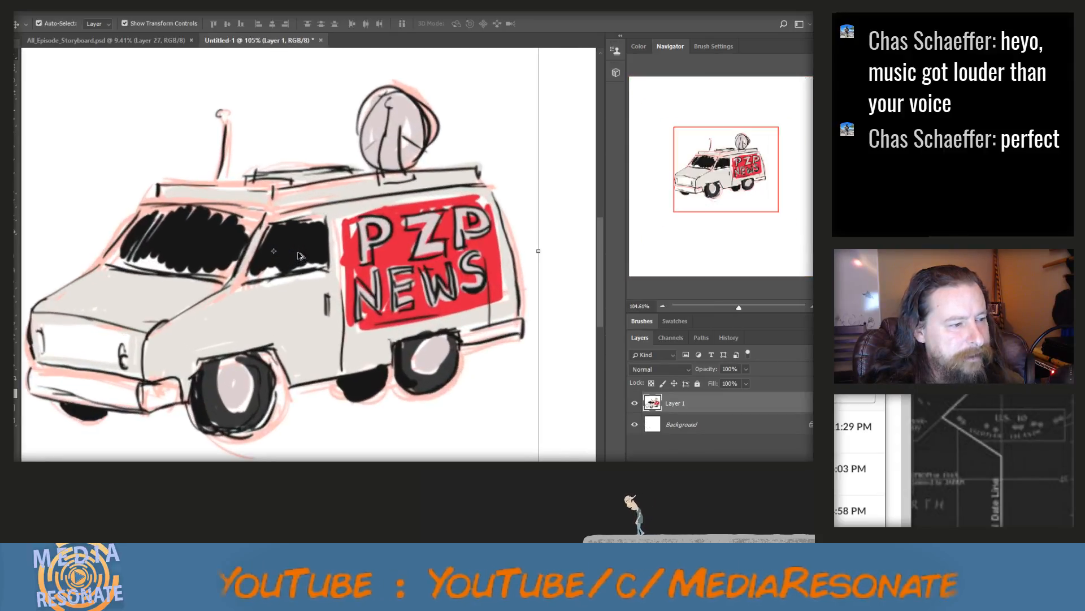
scroll(298, 256, down, 6)
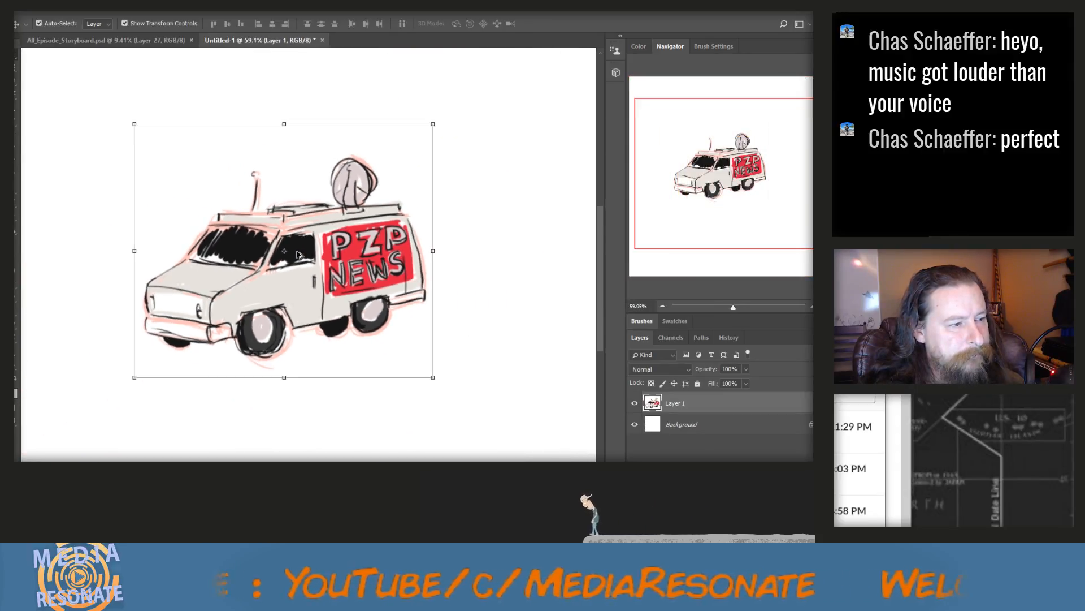
drag(327, 270, 264, 178)
scroll(264, 179, up, 2)
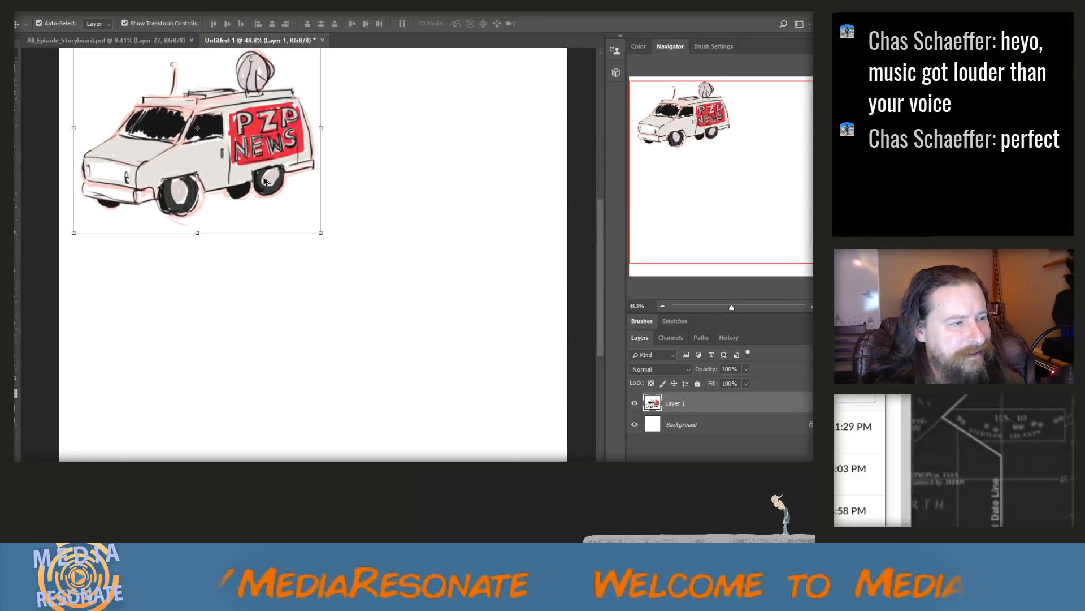
scroll(248, 142, up, 1)
scroll(237, 121, up, 1)
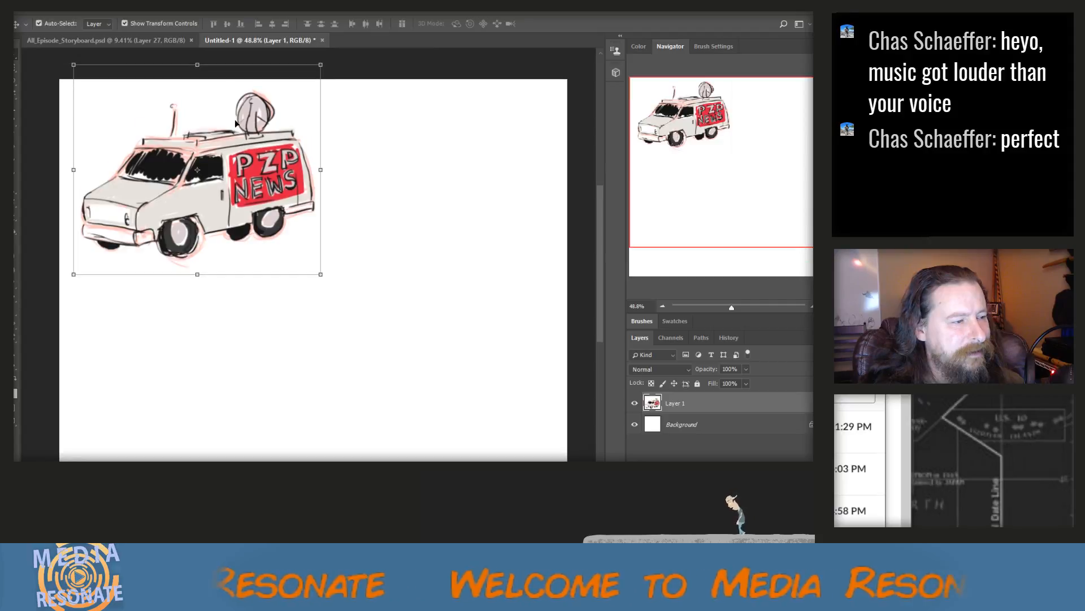
scroll(235, 120, up, 3)
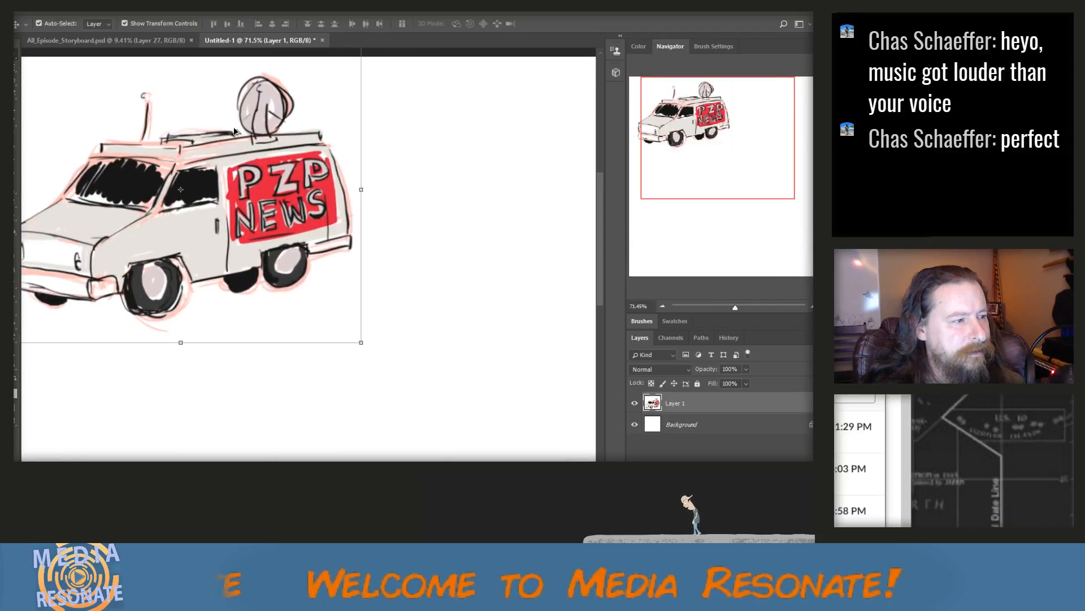
scroll(112, 108, up, 1)
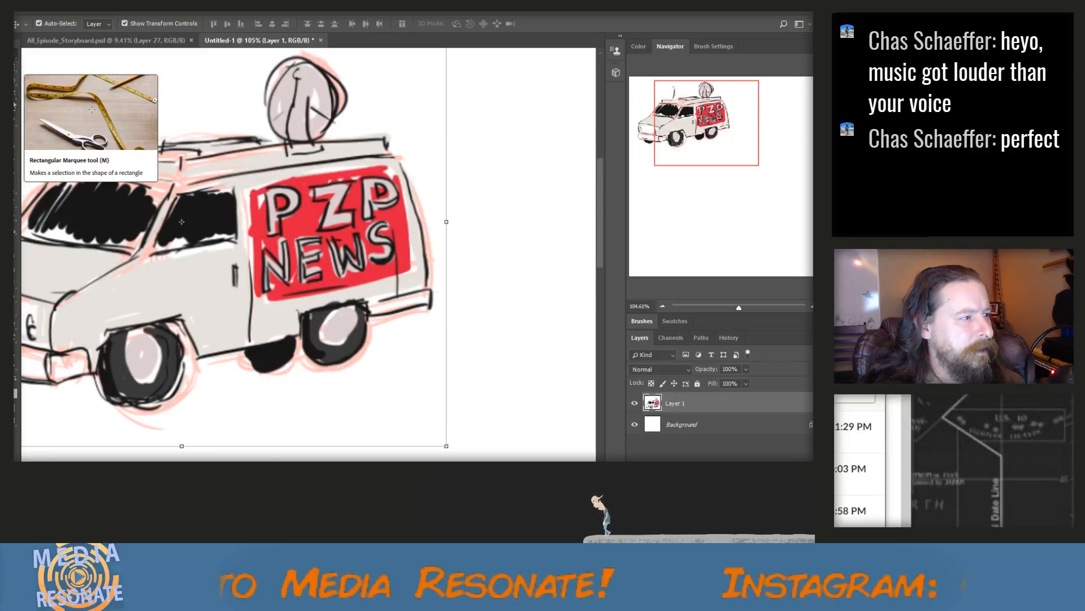
click(15, 135)
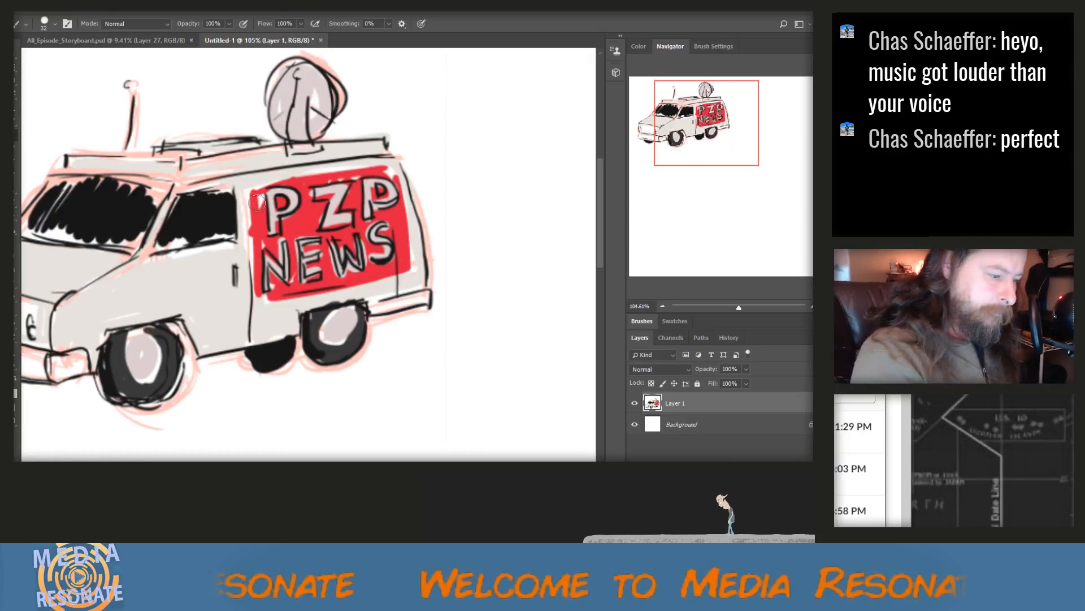
drag(254, 192, 259, 329)
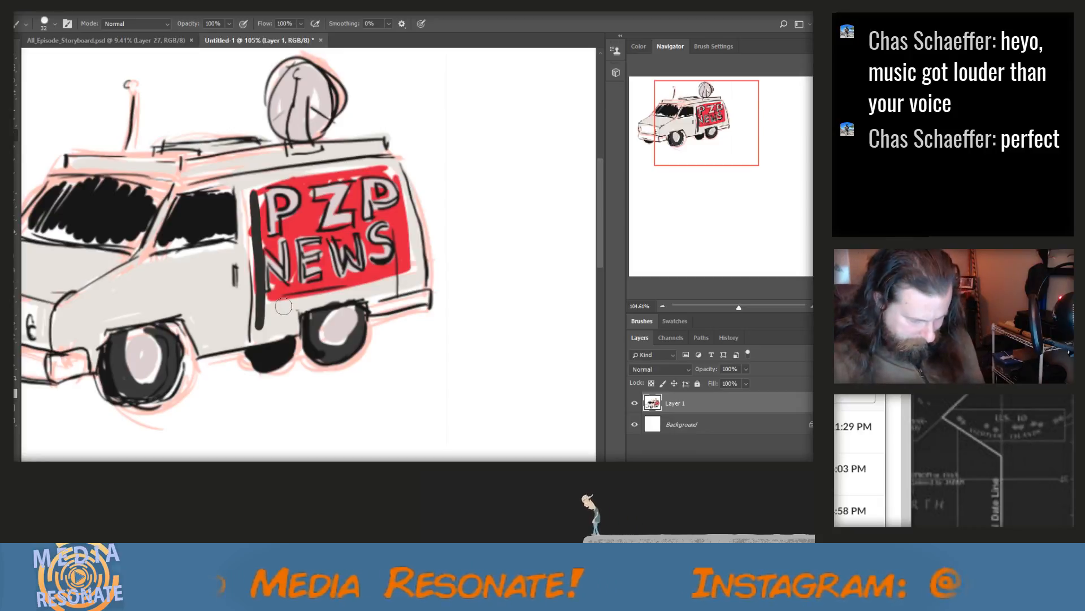
key(ctrl+z)
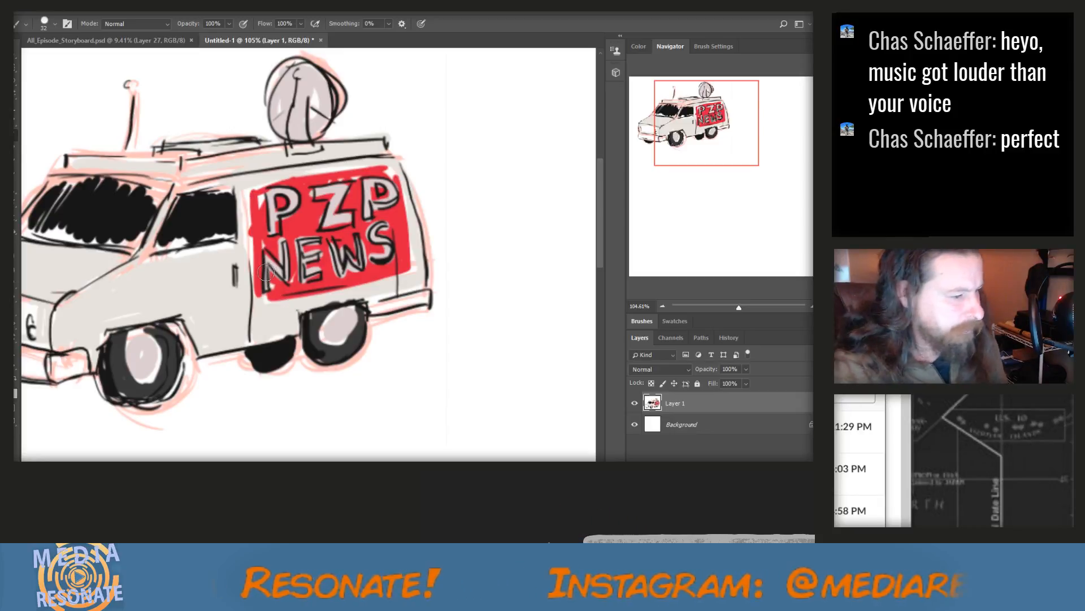
Lasso most of the red PZP News sign on the van's side, shift that piece right past the van's rear, and deselect it
key(l)
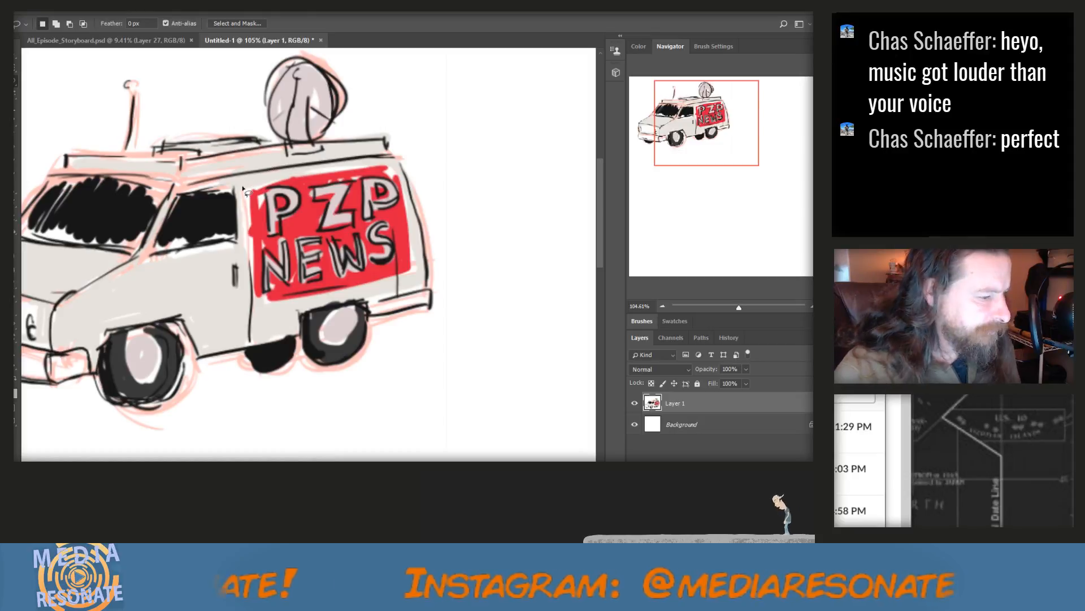
mouse_move(240, 185)
mouse_down()
mouse_move(359, 169)
mouse_move(374, 295)
mouse_move(261, 316)
mouse_move(242, 185)
mouse_up()
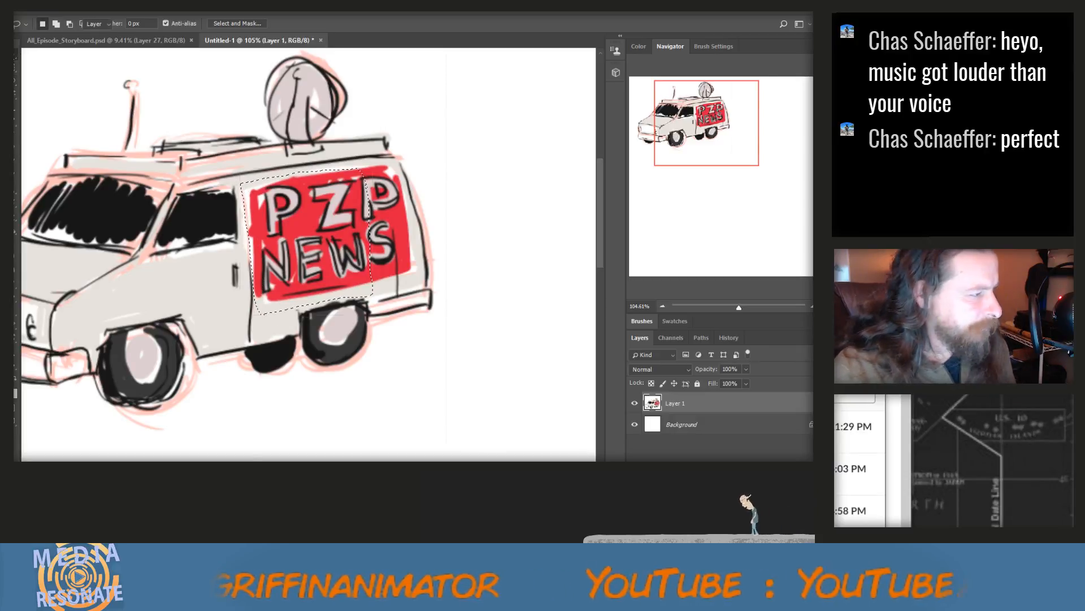
key(v)
drag(294, 217, 313, 214)
drag(329, 210, 358, 202)
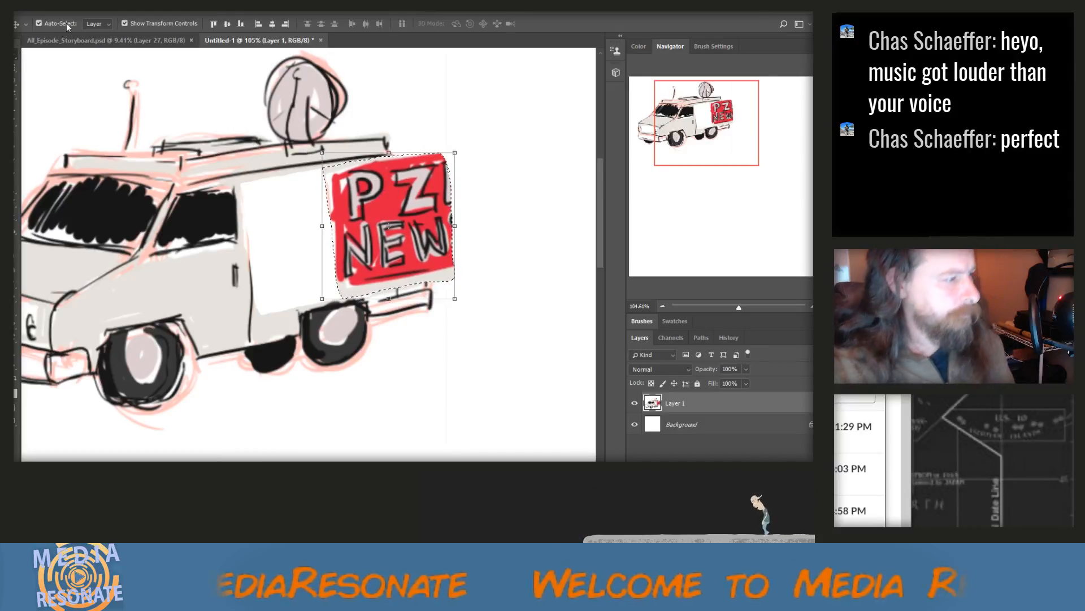
click(136, 7)
click(135, 20)
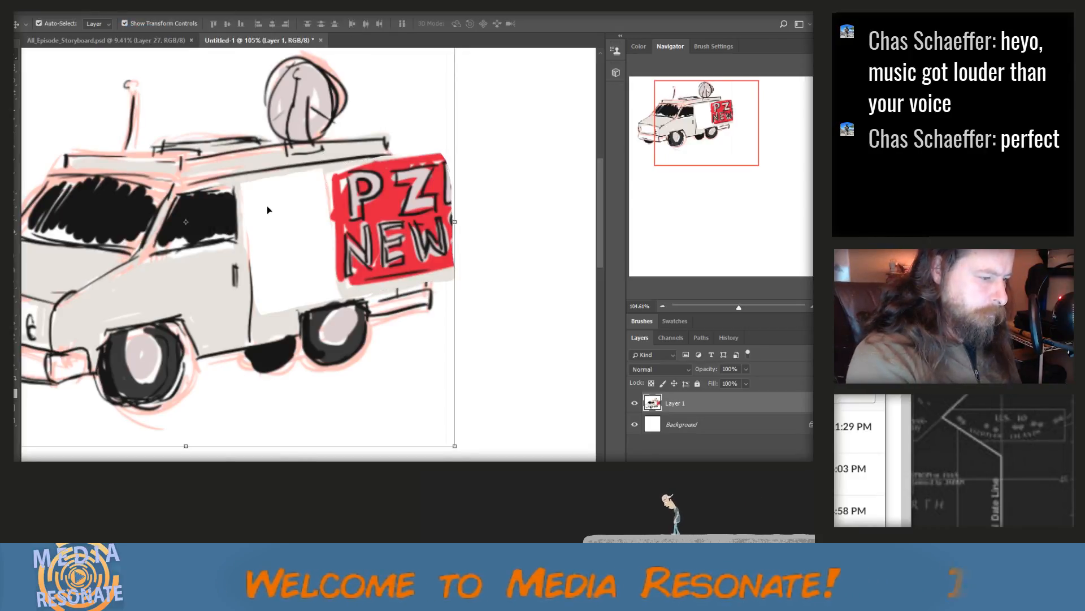
Switch to the Brush tool and set the Hard Round Pressure Size brush to 9 px
key(b)
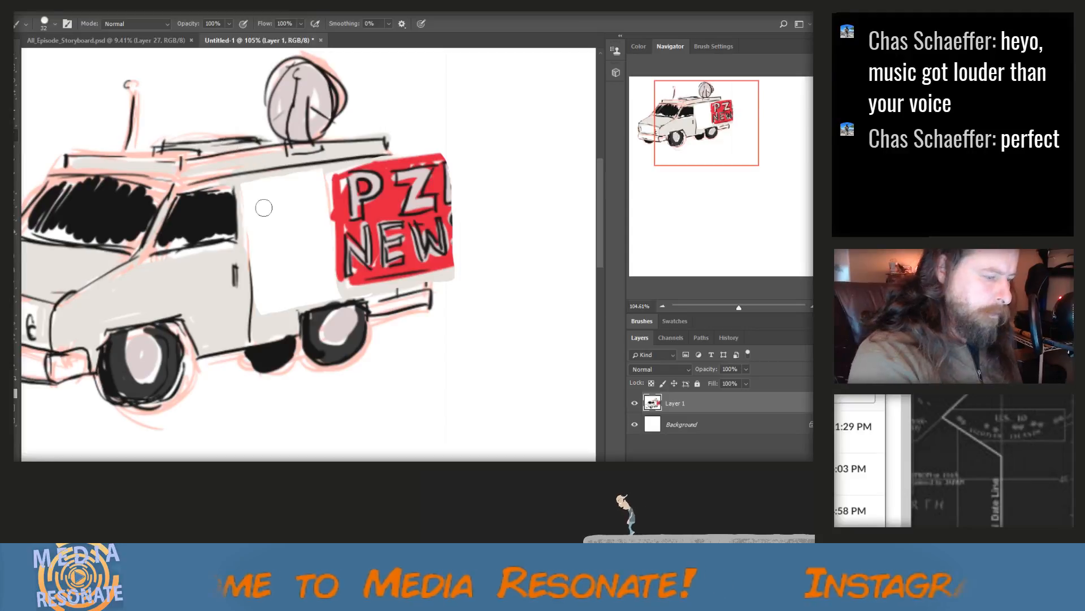
right_click(254, 225)
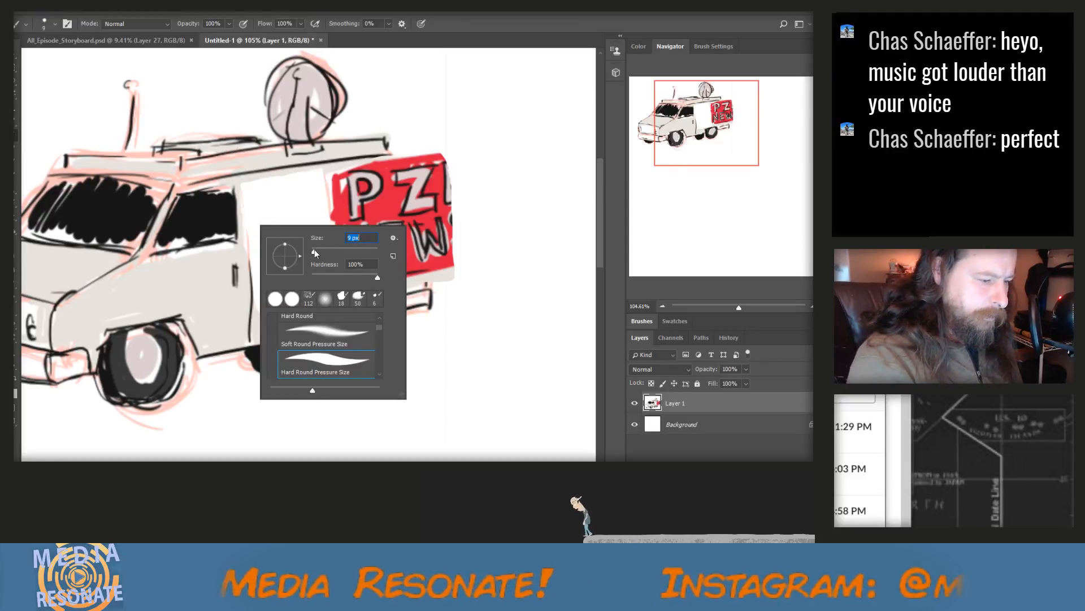
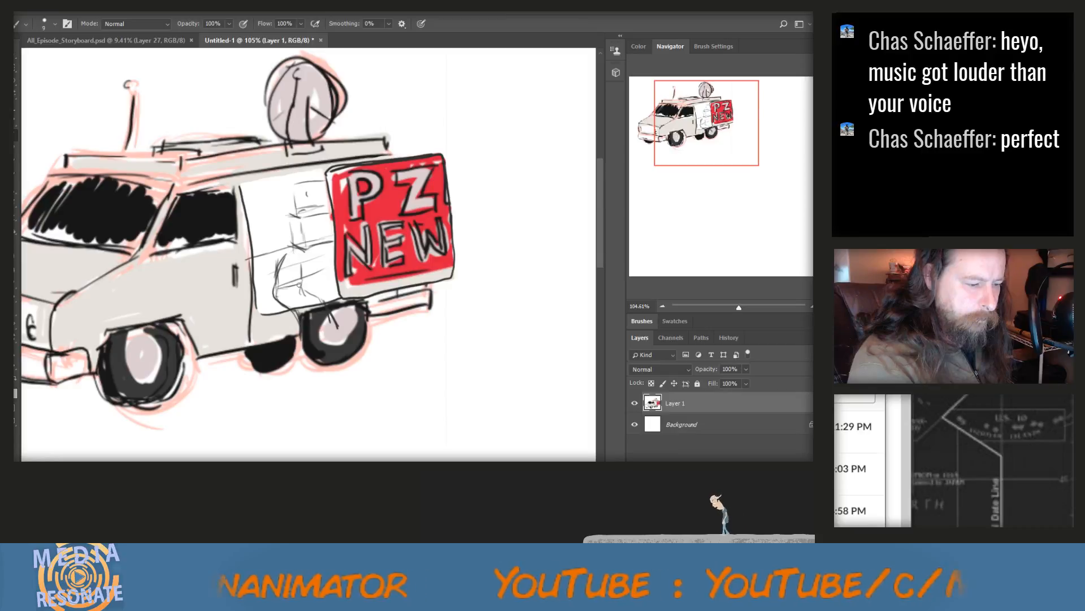
Sketch a seated figure with bent head, arms and dangling legs in dark lines in the van's open side doorway
mouse_move(300, 282)
mouse_down()
mouse_move(309, 257)
mouse_move(292, 252)
mouse_up()
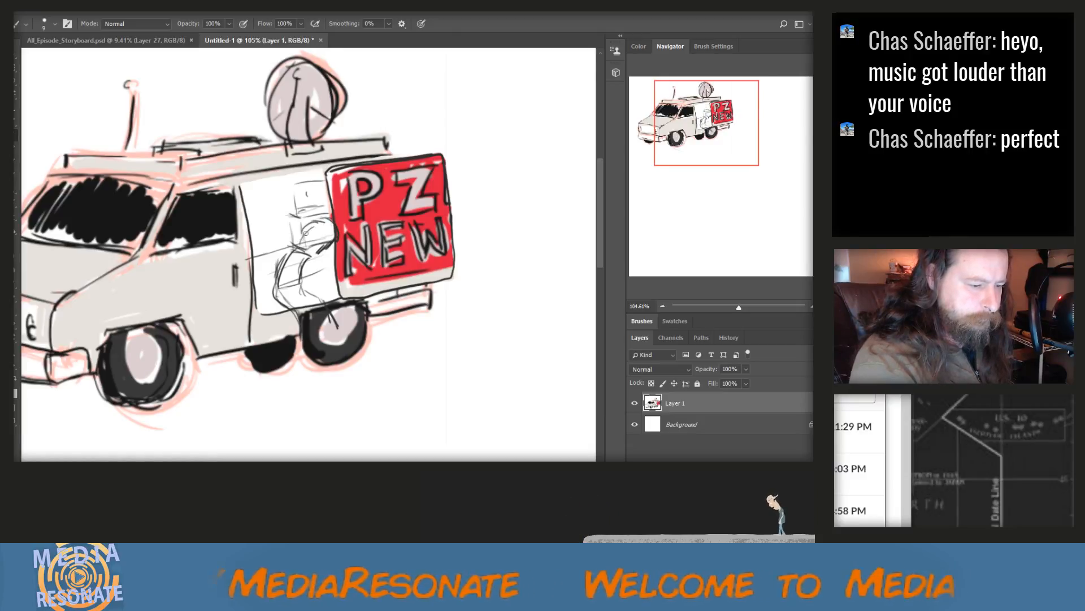
mouse_move(310, 259)
mouse_down()
mouse_move(285, 249)
mouse_move(287, 291)
mouse_move(311, 290)
mouse_move(304, 300)
mouse_move(321, 292)
mouse_up()
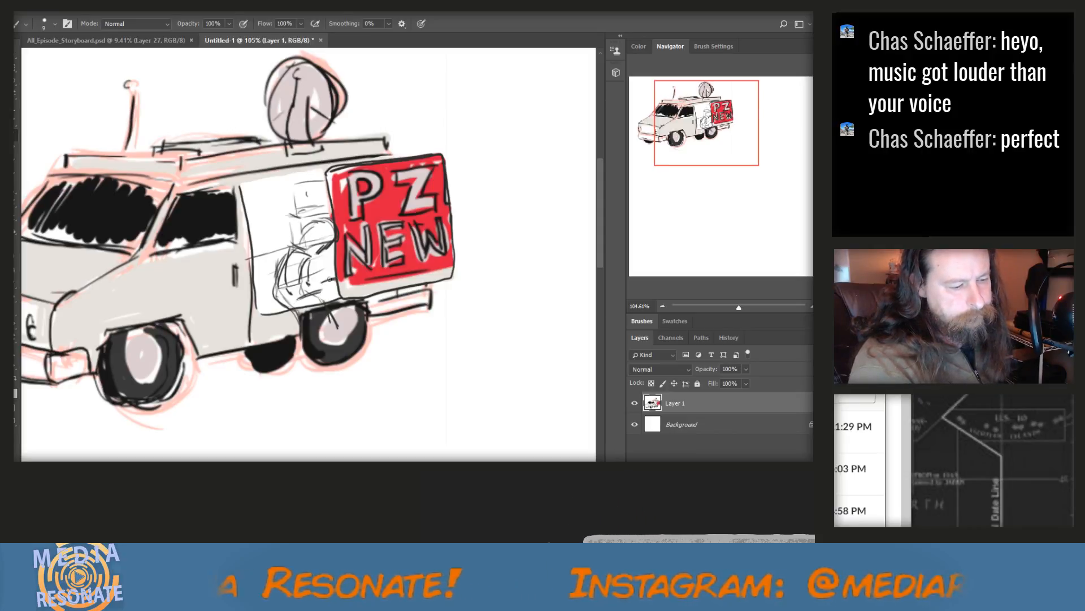
mouse_move(321, 281)
mouse_down()
mouse_move(311, 303)
mouse_move(343, 297)
mouse_move(284, 288)
mouse_move(288, 266)
mouse_move(287, 282)
mouse_up()
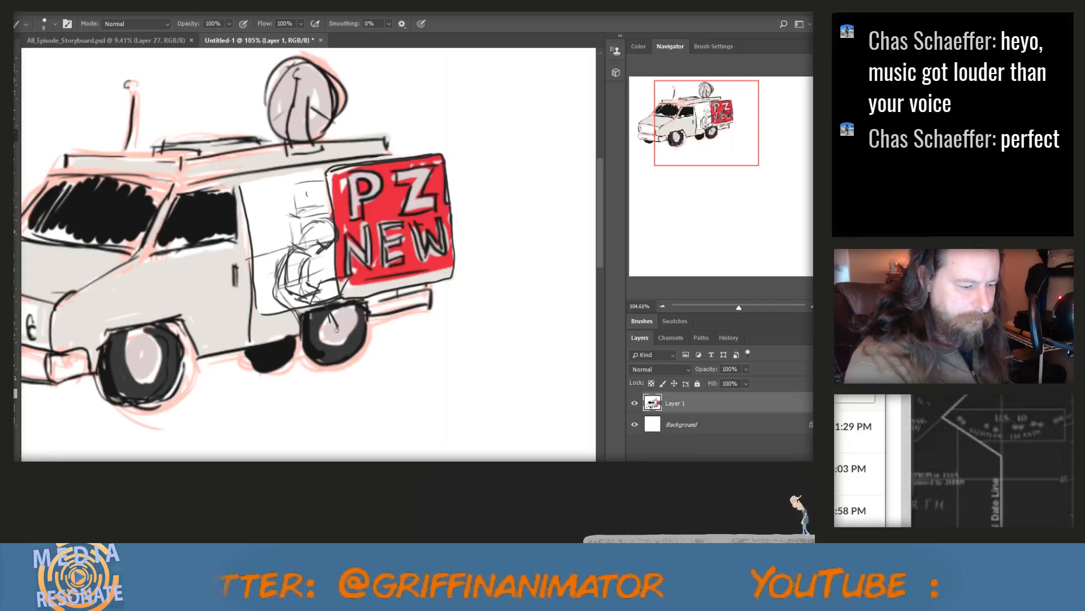
mouse_move(335, 321)
mouse_down()
mouse_move(346, 325)
mouse_move(337, 336)
mouse_move(348, 322)
mouse_up()
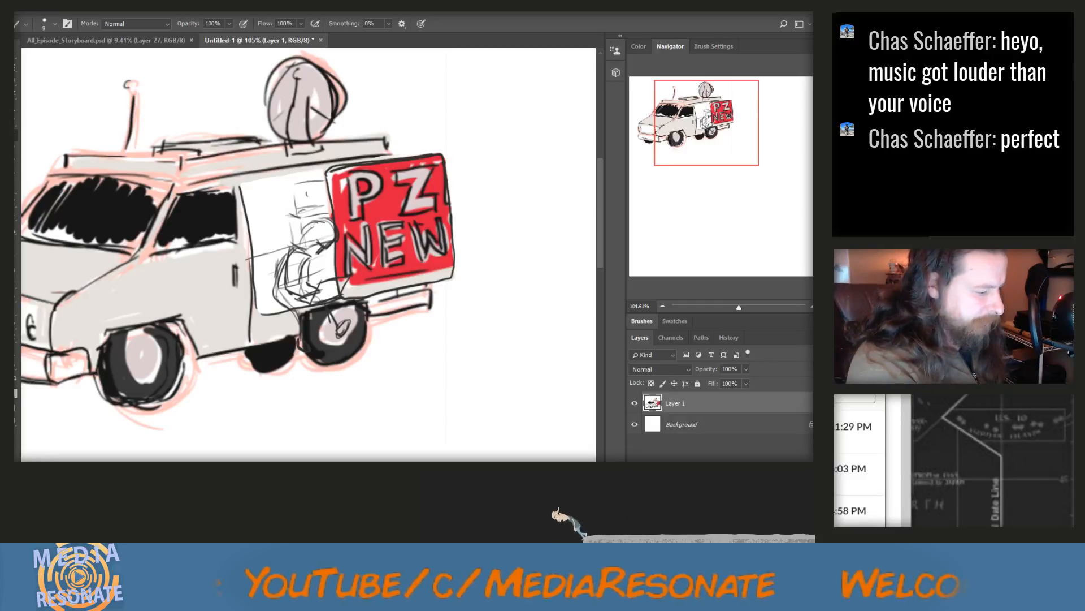
Set the foreground color to tan (H 39, S 35, B 77) and paint the seated figure's head and arms
click(14, 391)
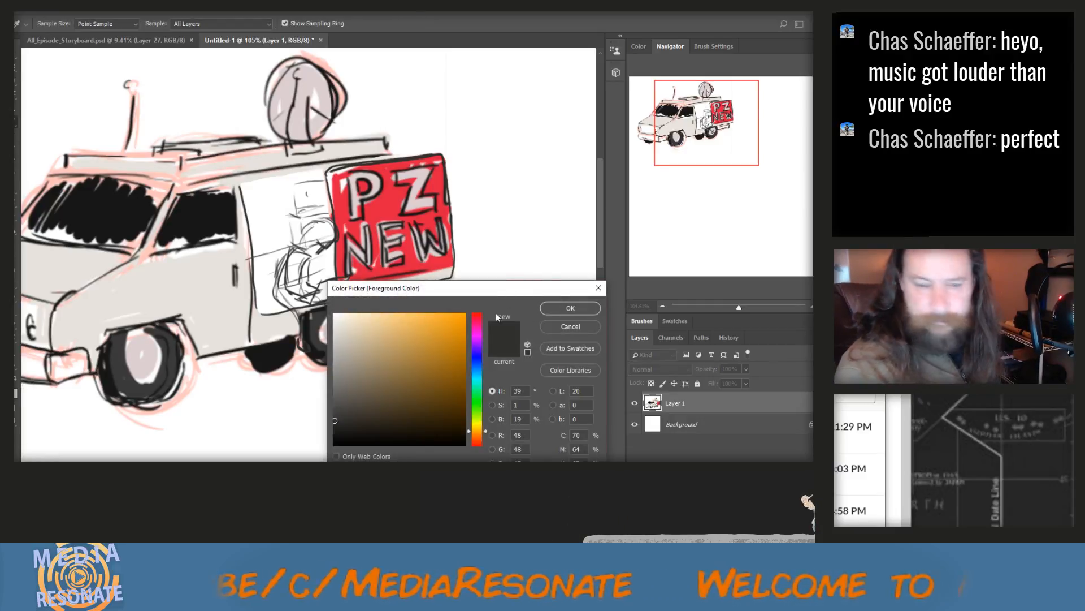
click(382, 331)
click(380, 343)
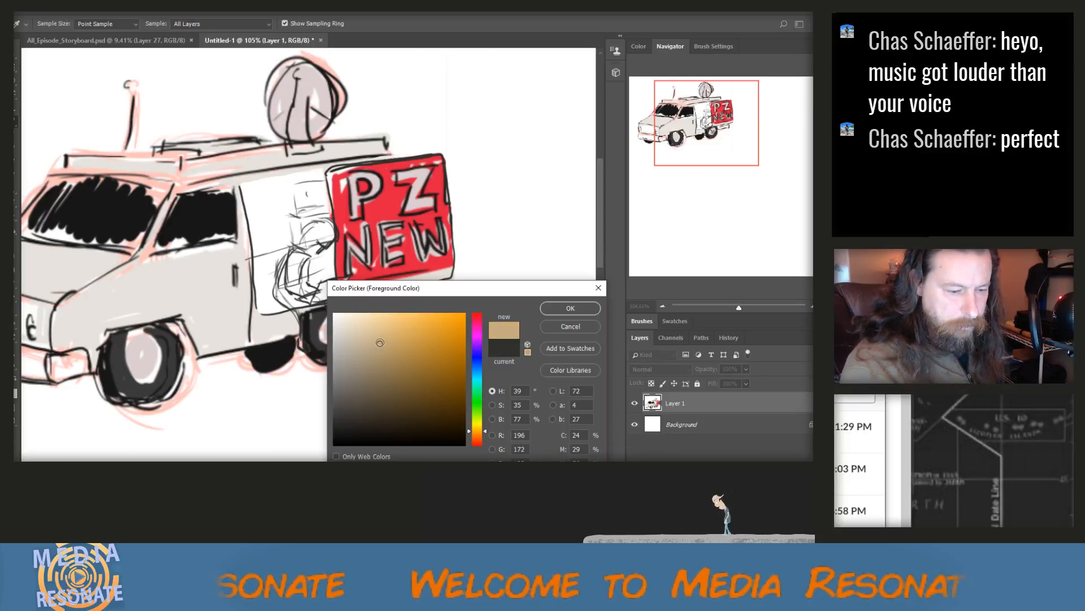
click(567, 308)
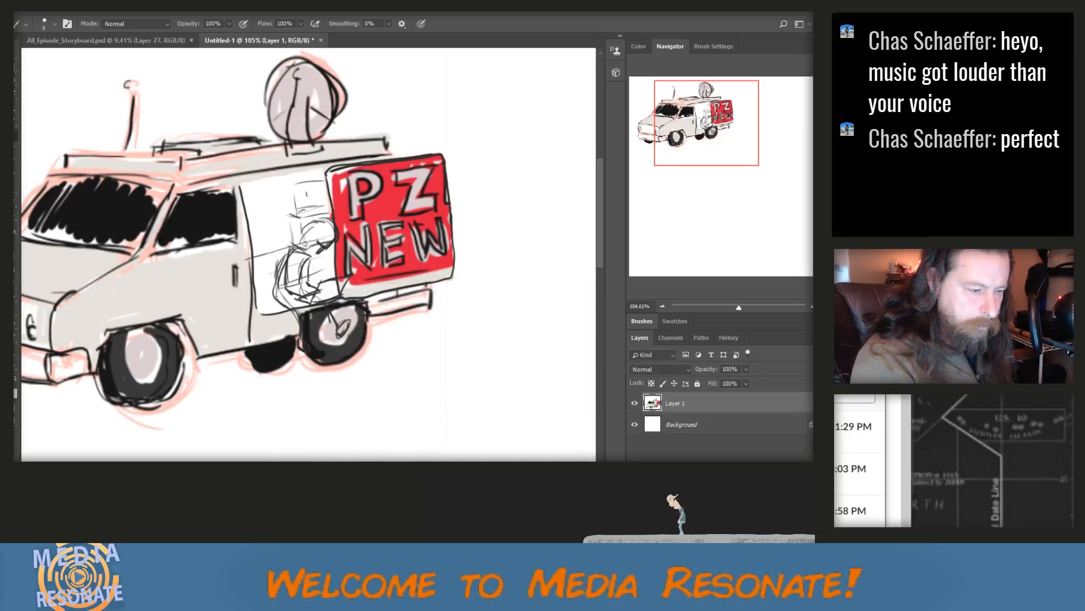
mouse_move(304, 241)
mouse_down()
mouse_move(324, 226)
mouse_move(331, 240)
mouse_up()
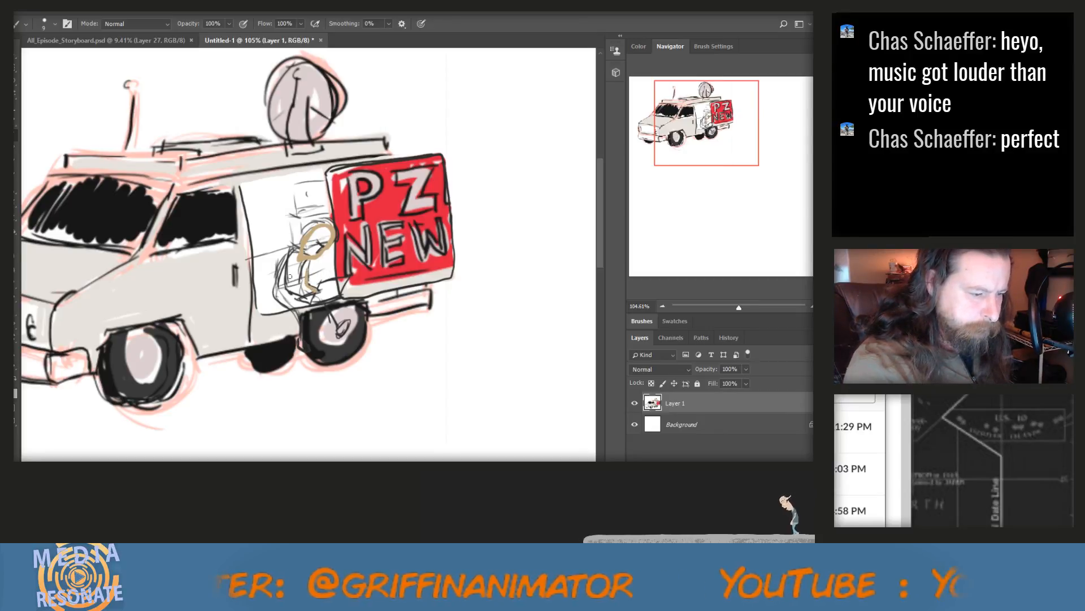
drag(287, 266, 287, 288)
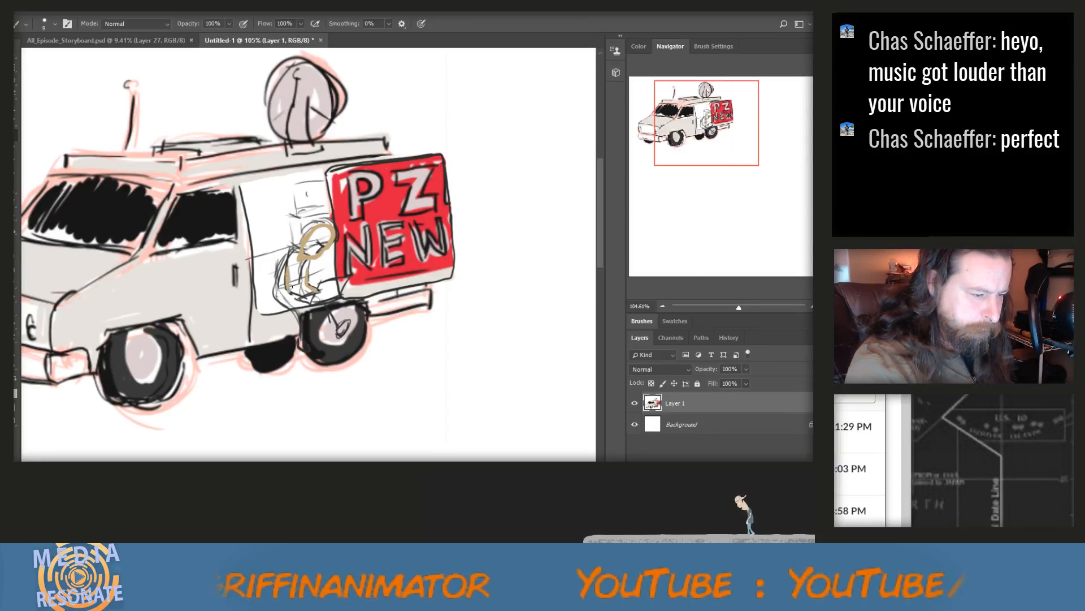
drag(290, 290, 303, 297)
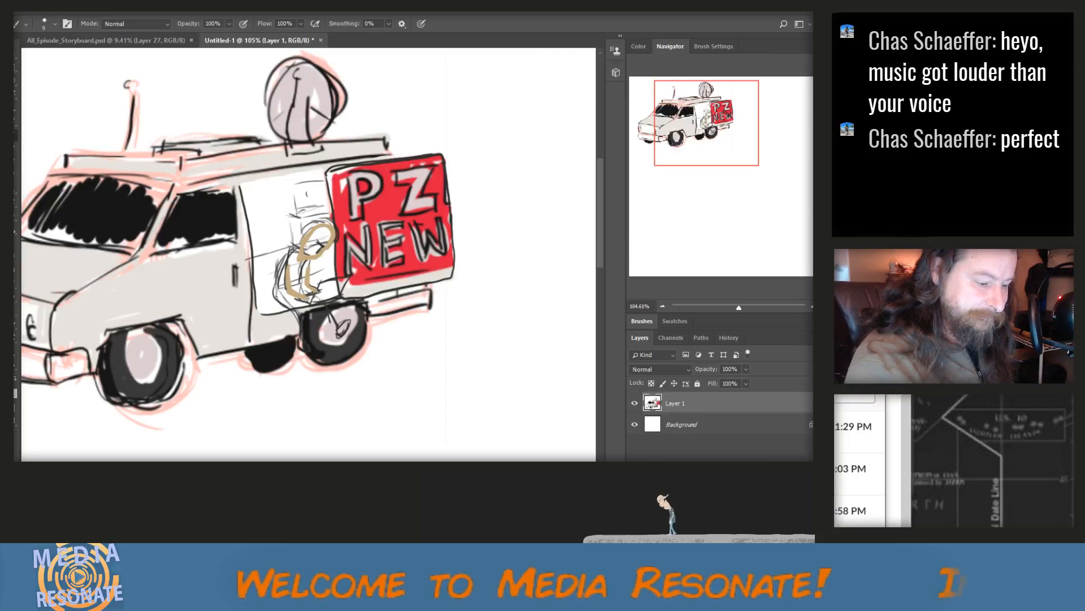
mouse_move(318, 232)
mouse_down()
mouse_move(303, 248)
mouse_move(328, 242)
mouse_up()
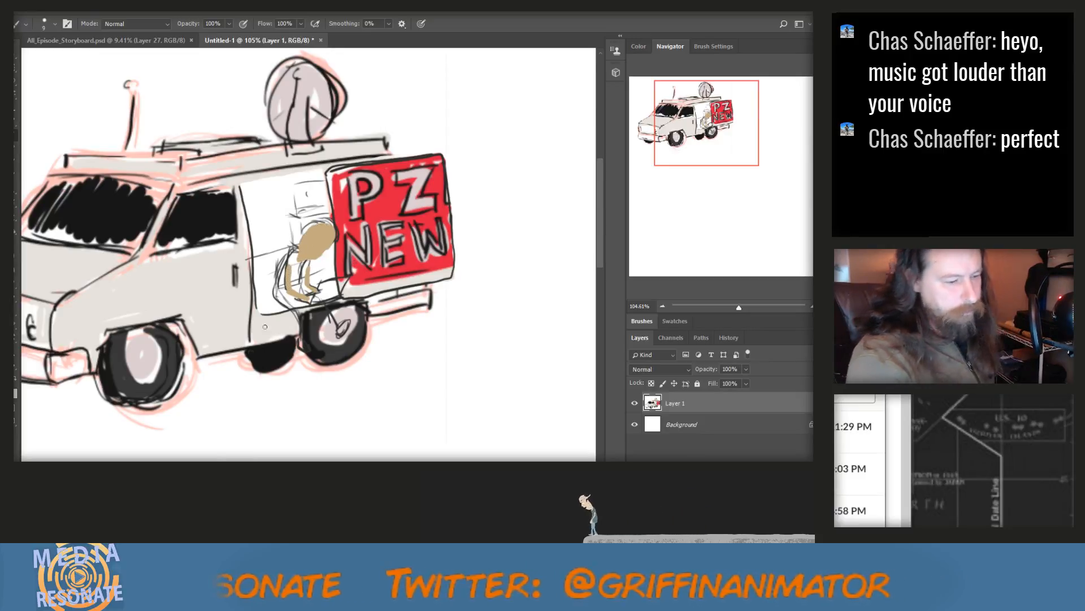
Set the foreground color to purple (H 288, S 51, B 76) and paint the figure's shirt
click(11, 388)
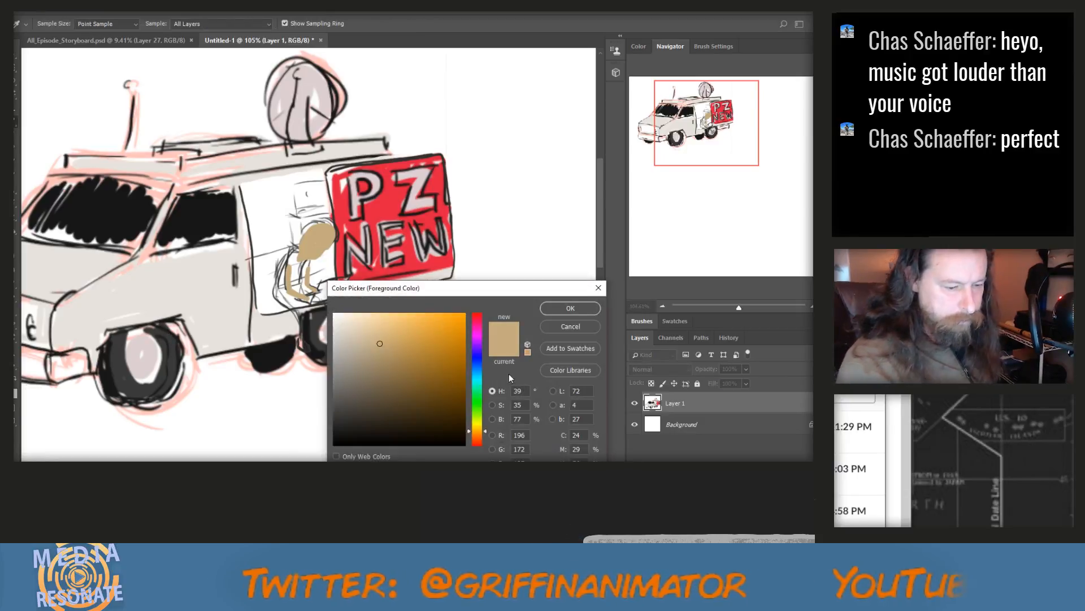
click(477, 335)
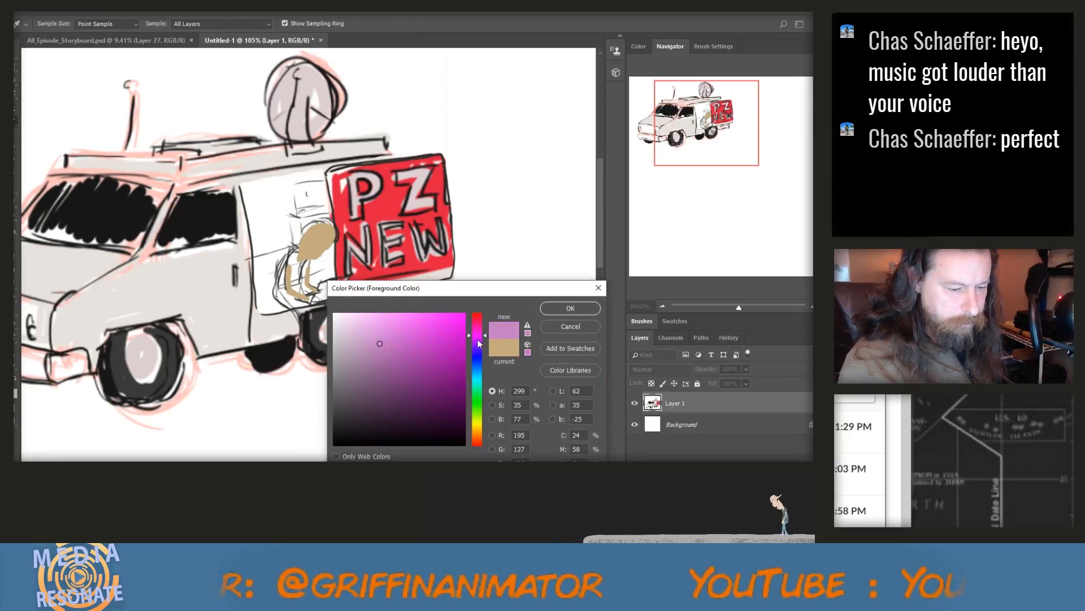
click(478, 339)
click(400, 345)
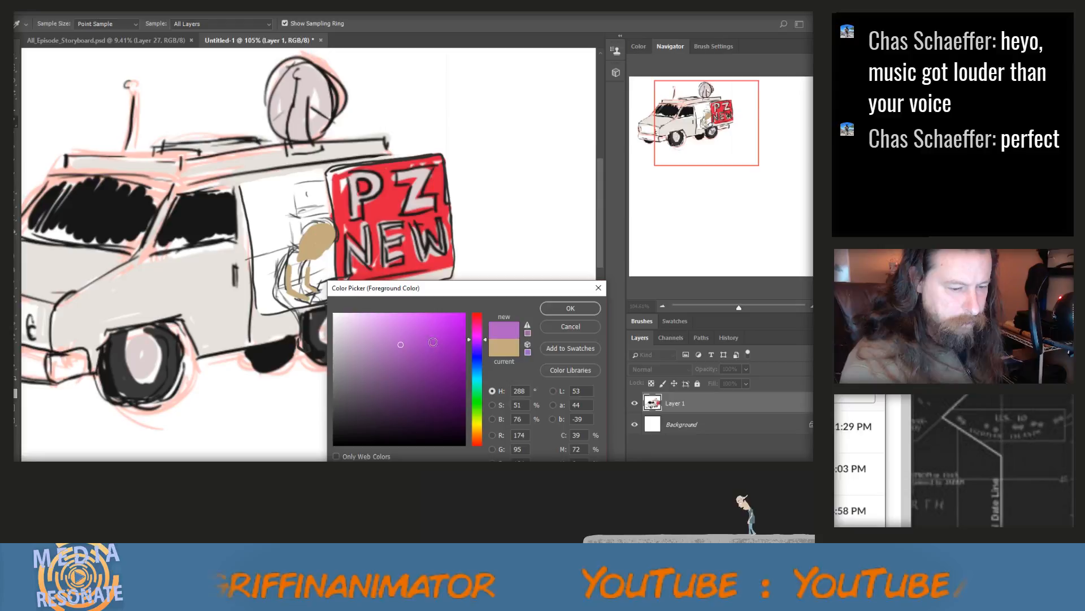
click(570, 308)
key(b)
drag(299, 254, 277, 280)
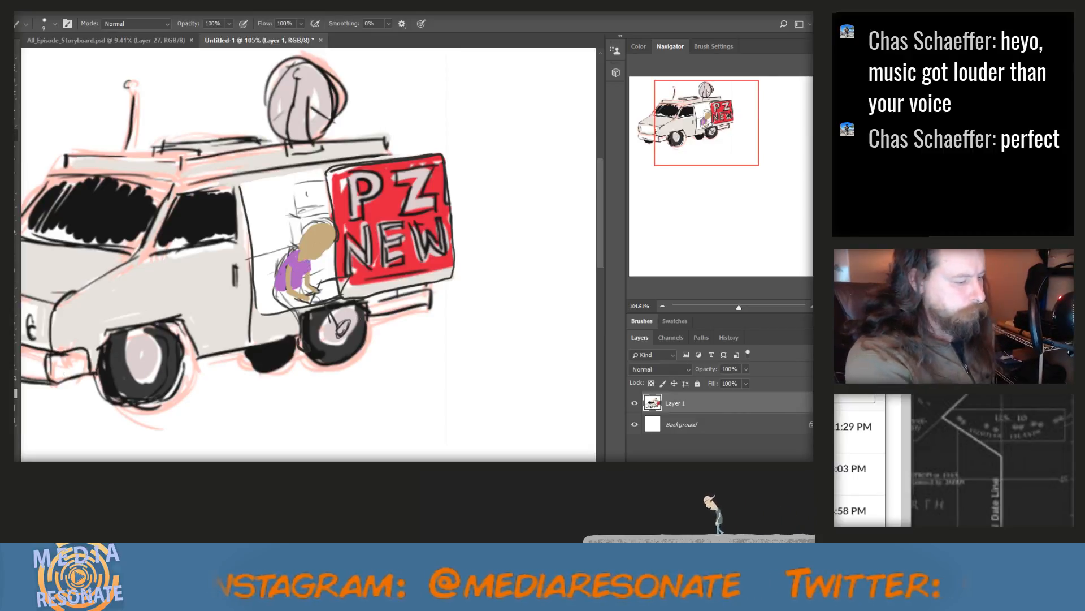
Set the foreground color to a grey-blue (H 212, S 21, B 60) and paint both legs of the figure's jeans
click(9, 389)
click(357, 360)
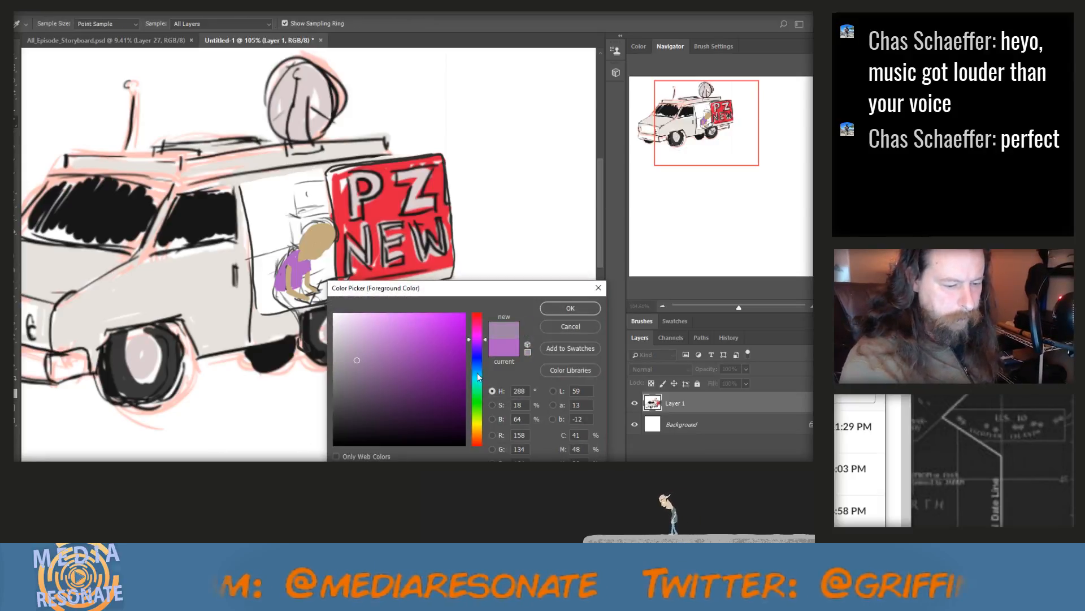
drag(477, 358, 477, 367)
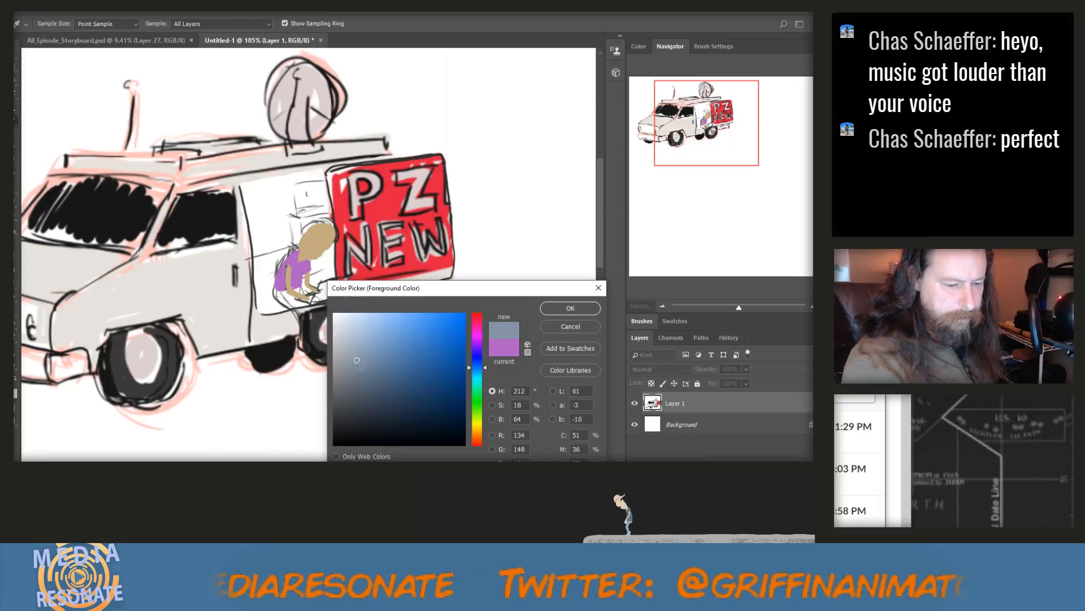
click(426, 344)
click(559, 311)
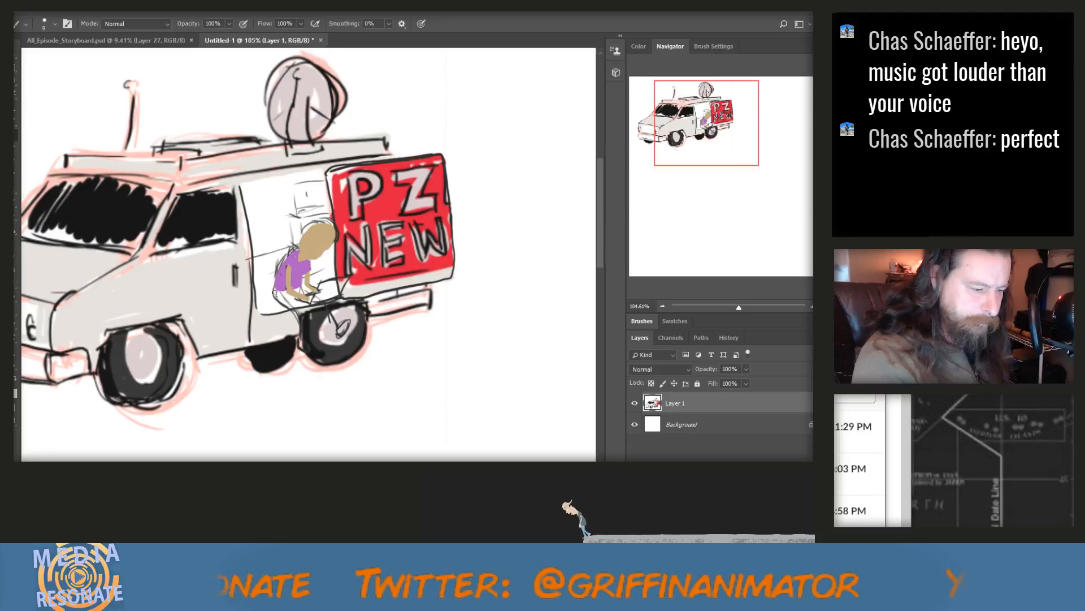
mouse_move(274, 293)
mouse_down()
mouse_move(310, 335)
mouse_move(304, 309)
mouse_move(279, 294)
mouse_move(300, 302)
mouse_move(307, 328)
mouse_move(296, 305)
mouse_up()
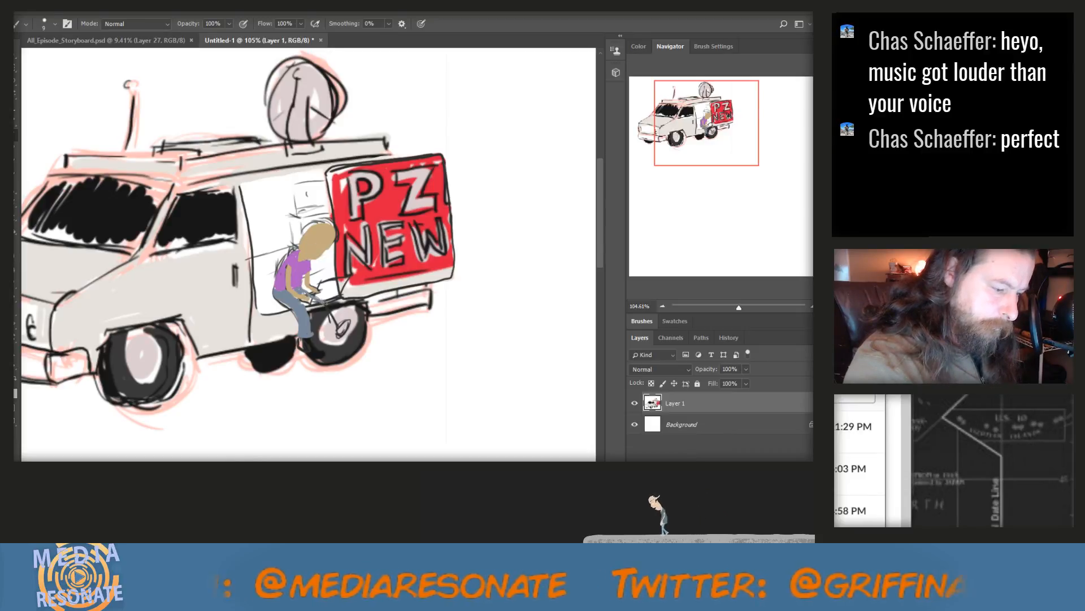
drag(325, 302, 337, 338)
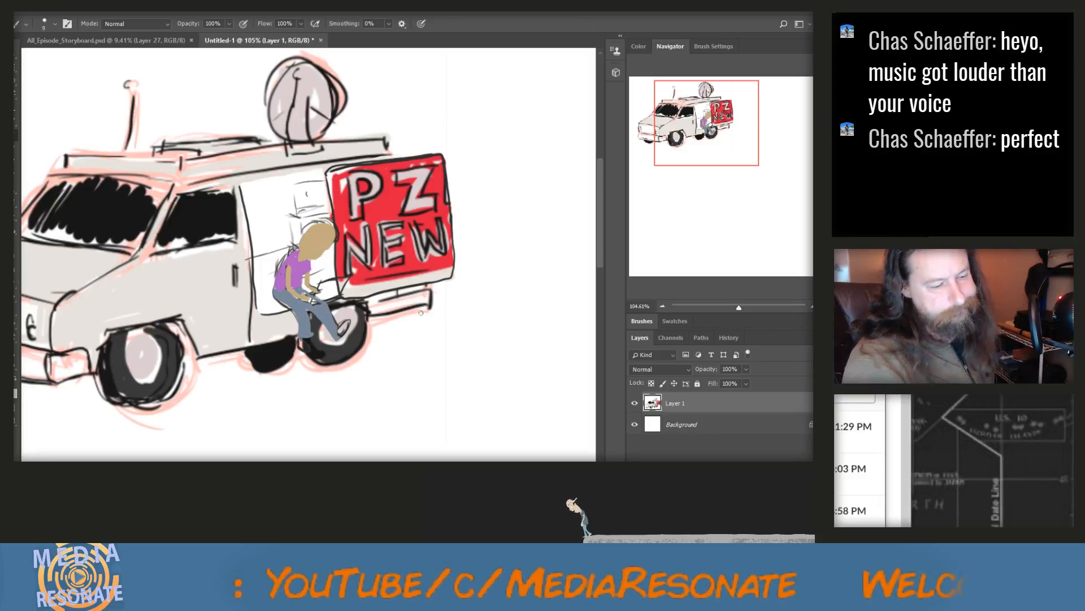
Set the foreground color to grey (H 212, S 1, B 42) and paint the laptop on the figure's lap and the shoes
click(14, 390)
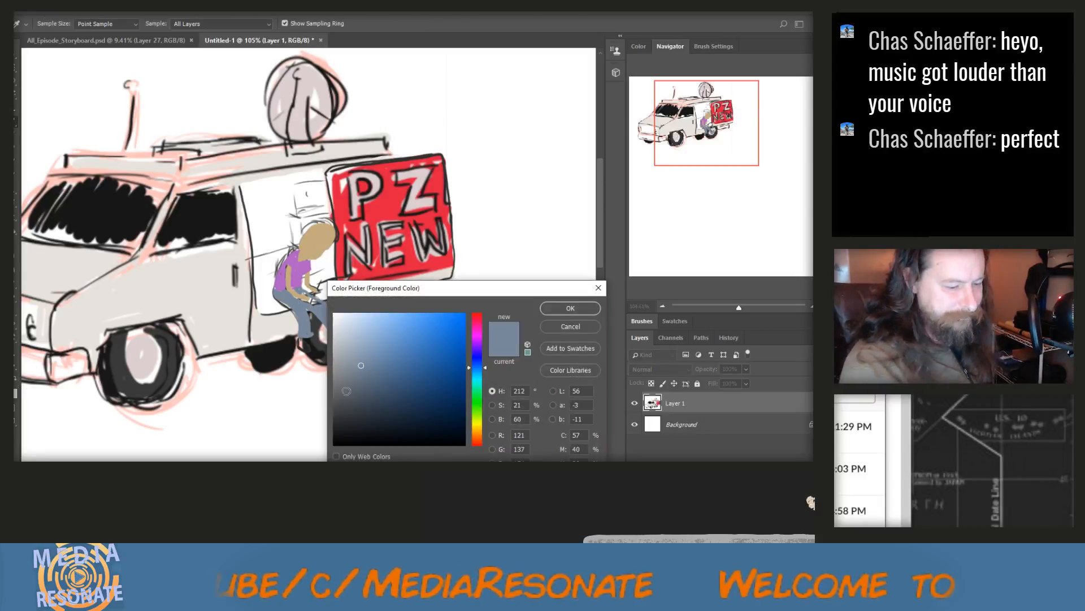
click(338, 382)
click(336, 374)
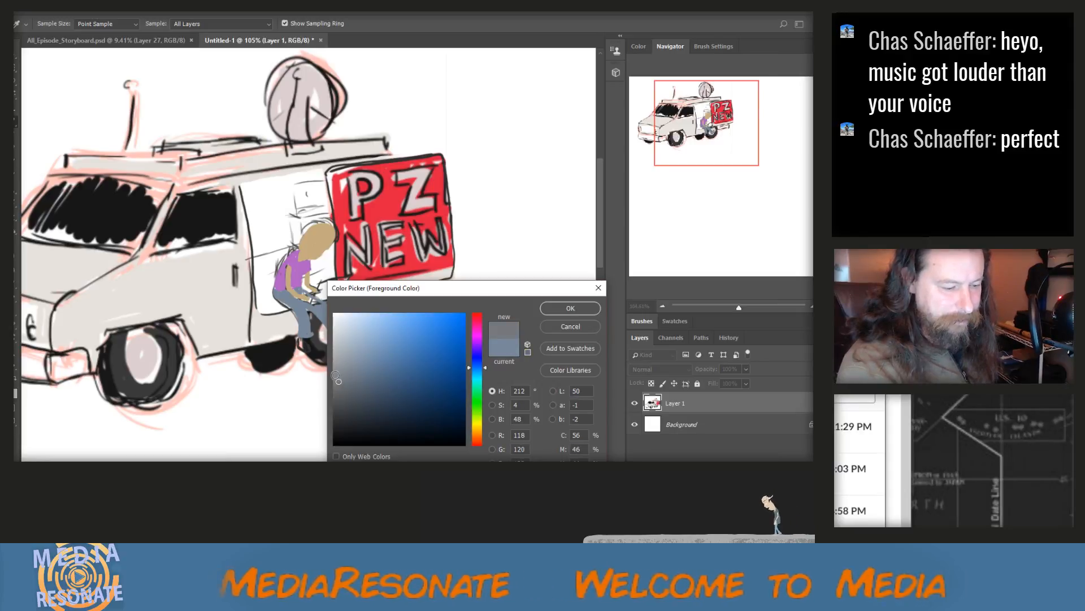
key(Return)
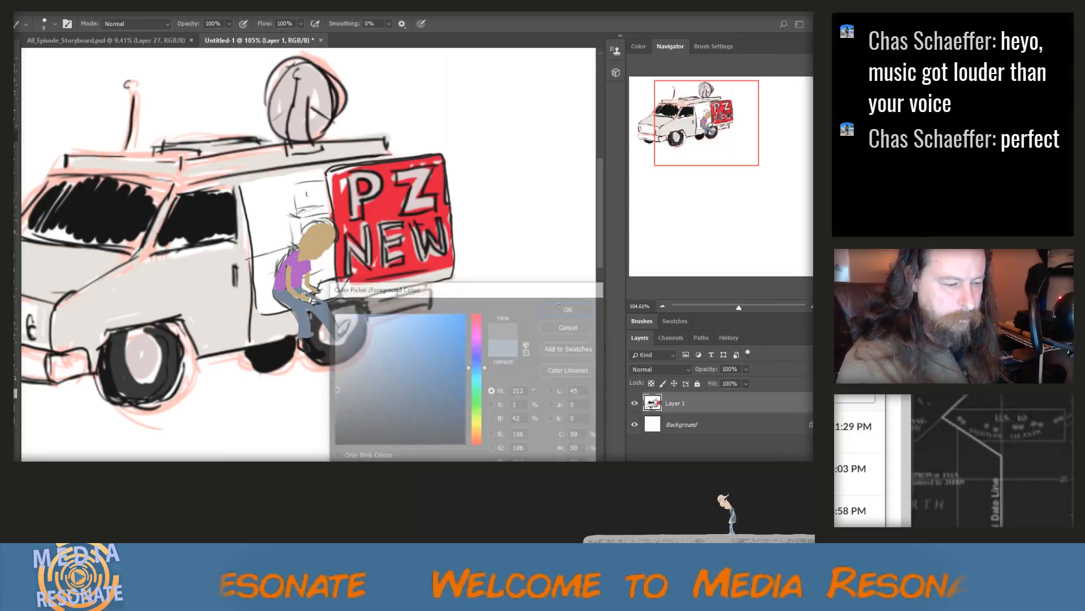
mouse_move(319, 286)
mouse_down()
mouse_move(315, 299)
mouse_move(344, 278)
mouse_up()
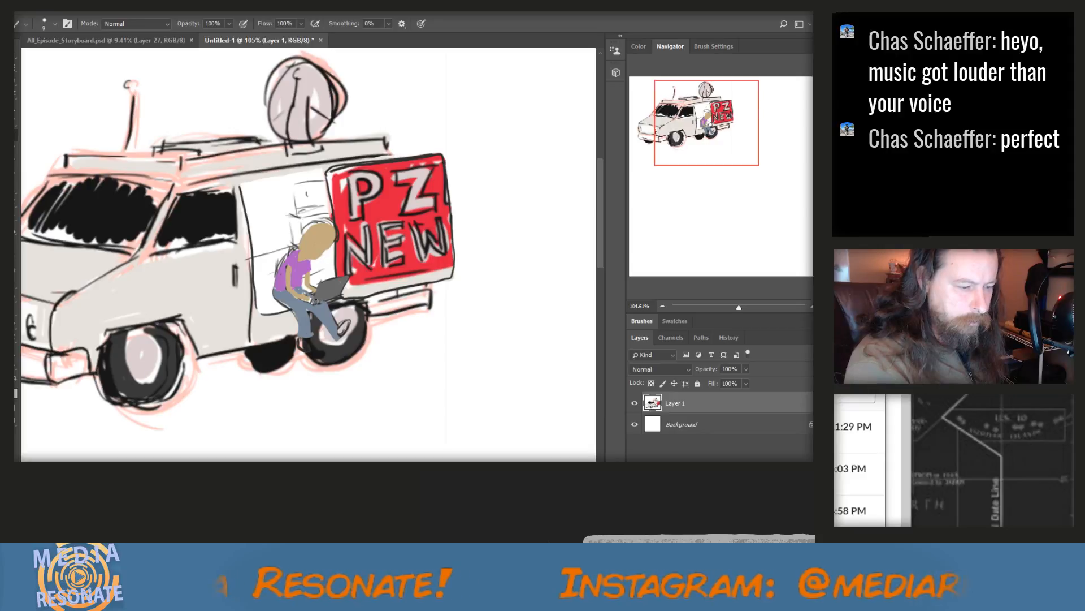
mouse_move(339, 333)
mouse_down()
mouse_move(344, 325)
mouse_move(333, 334)
mouse_up()
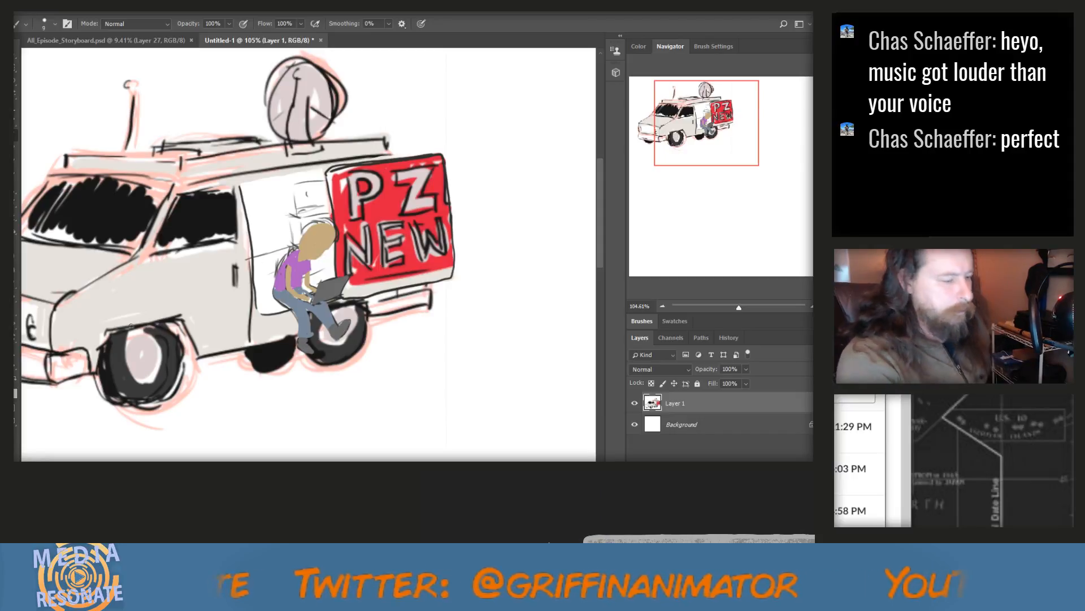
Set the foreground color to near-black (H 212, S 5, B 19) and paint the figure's shoulder-length hair and facial features
click(13, 389)
click(338, 421)
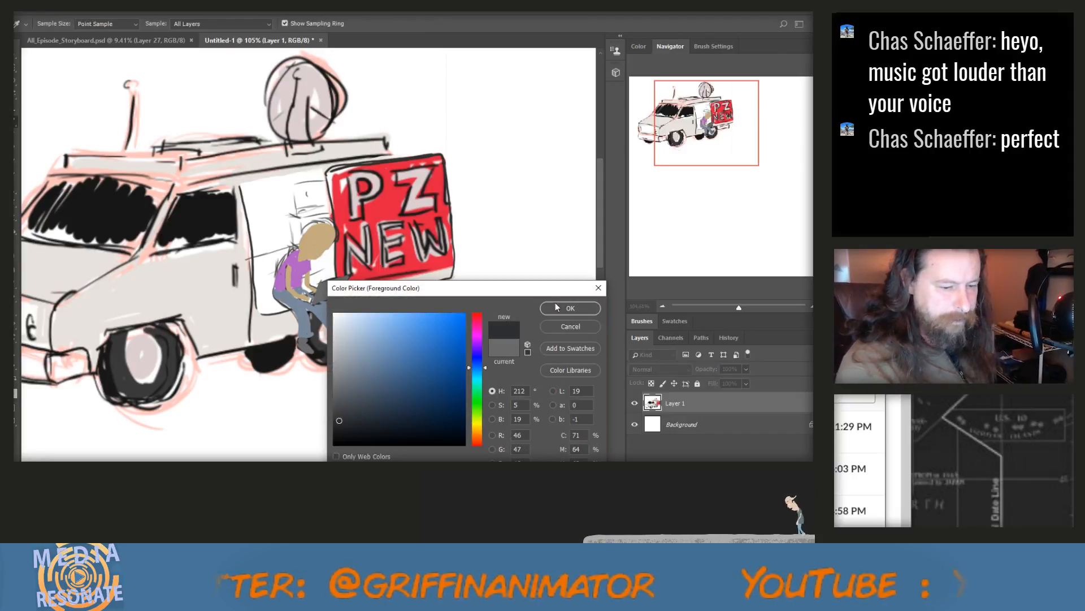
click(555, 303)
mouse_move(308, 225)
mouse_down()
mouse_move(287, 249)
mouse_move(314, 244)
mouse_move(308, 260)
mouse_move(294, 246)
mouse_move(305, 253)
mouse_up()
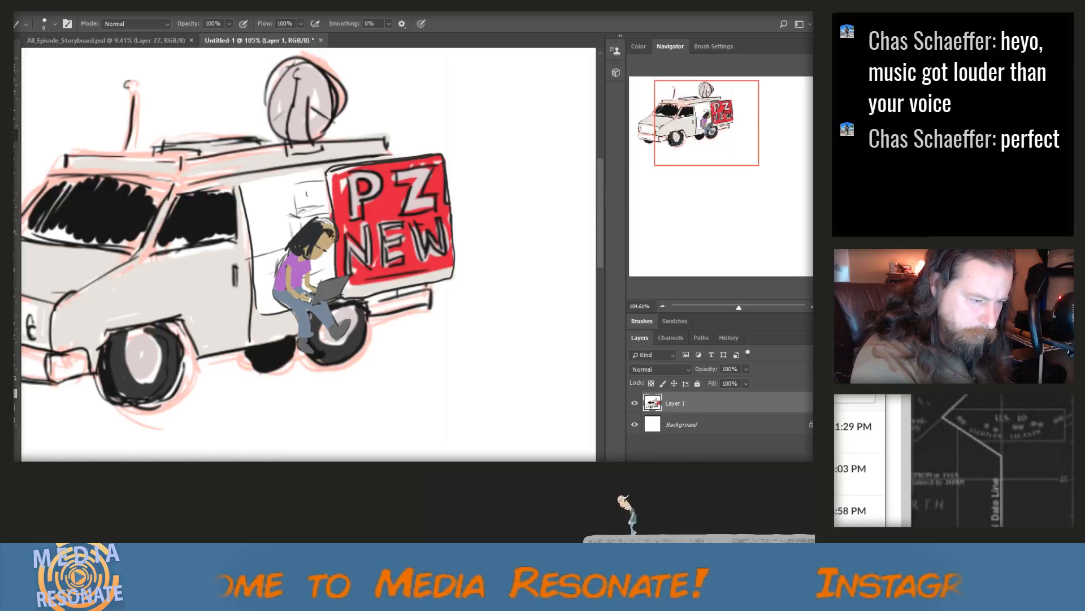
drag(329, 261, 325, 255)
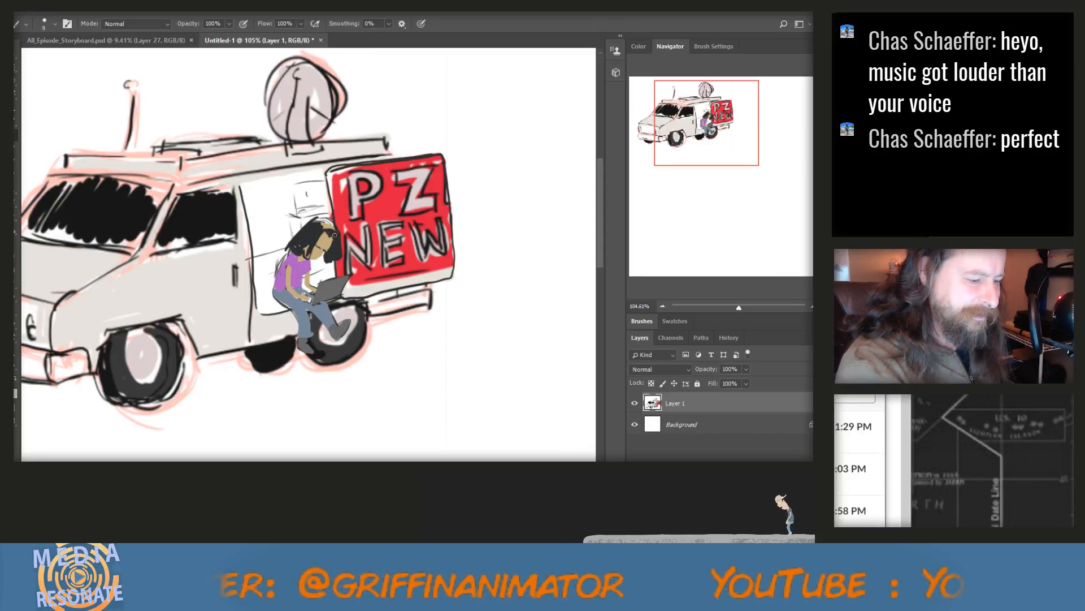
mouse_move(332, 234)
mouse_down()
mouse_move(312, 223)
mouse_move(336, 228)
mouse_move(339, 241)
mouse_move(306, 246)
mouse_up()
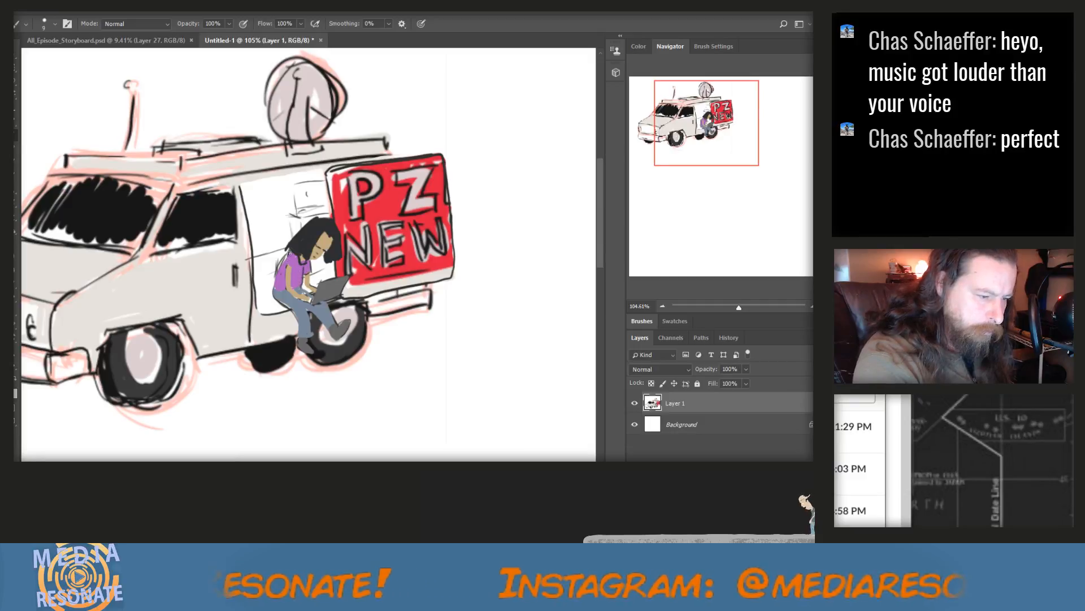
Outline the figure's shirt, arms, jeans and shoes with thin near-black lines
drag(288, 254, 277, 287)
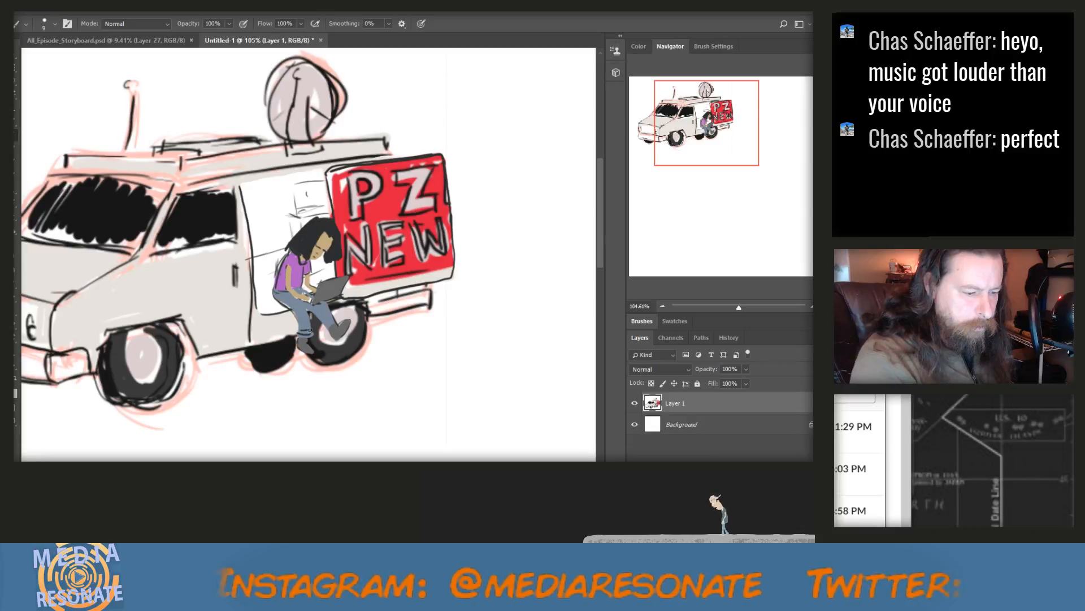
mouse_move(302, 338)
mouse_down()
mouse_move(331, 326)
mouse_move(338, 340)
mouse_move(332, 312)
mouse_up()
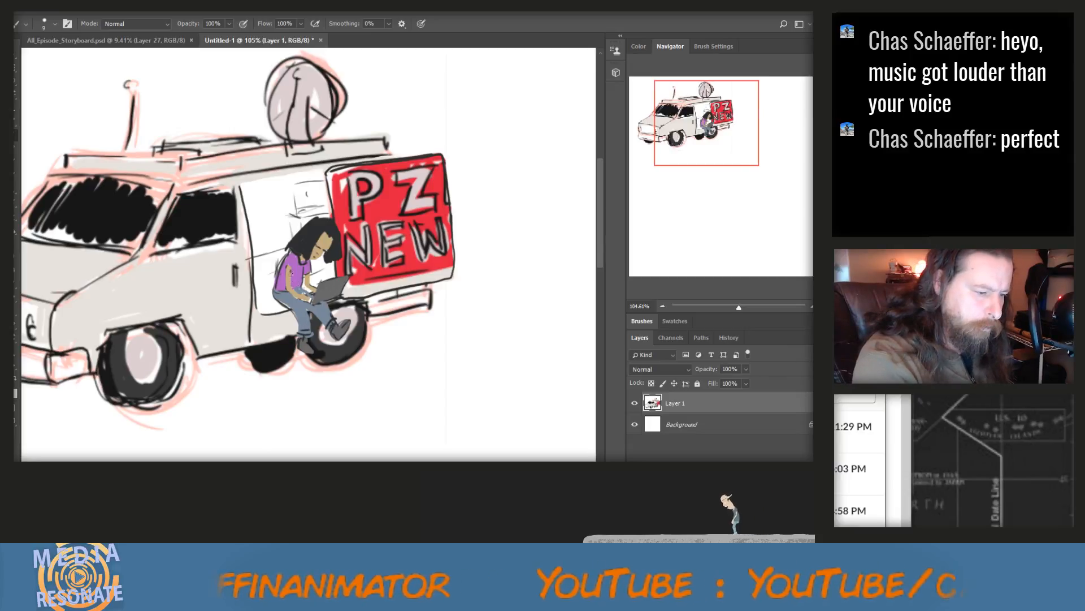
mouse_move(291, 273)
mouse_down()
mouse_move(294, 290)
mouse_move(312, 292)
mouse_up()
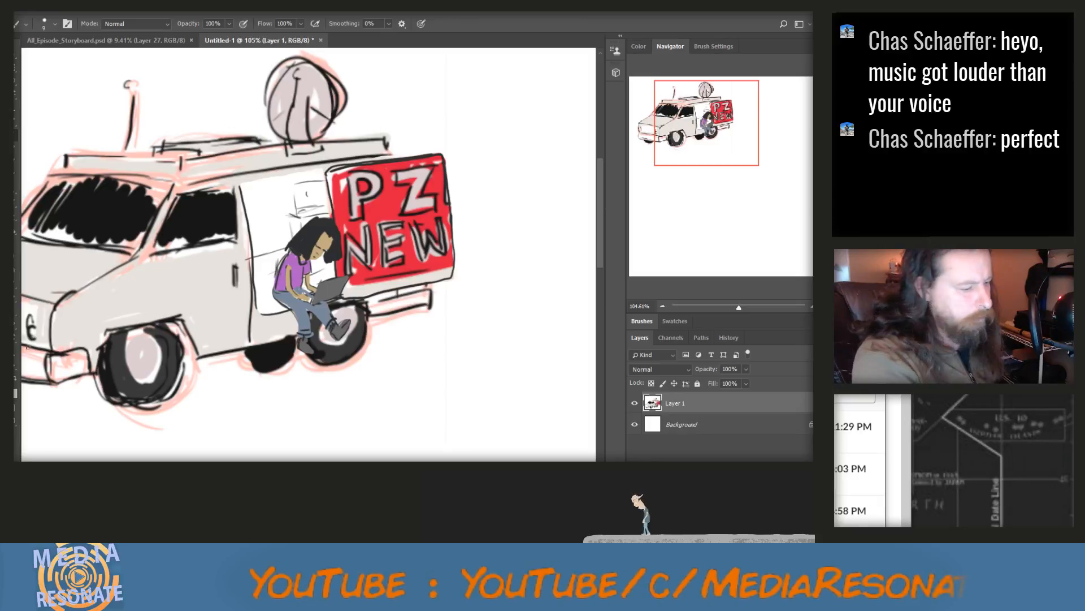
Set the foreground color to blue (H 212, S 79, B 78) and paint blue streaks into the figure's hair
click(11, 389)
click(438, 341)
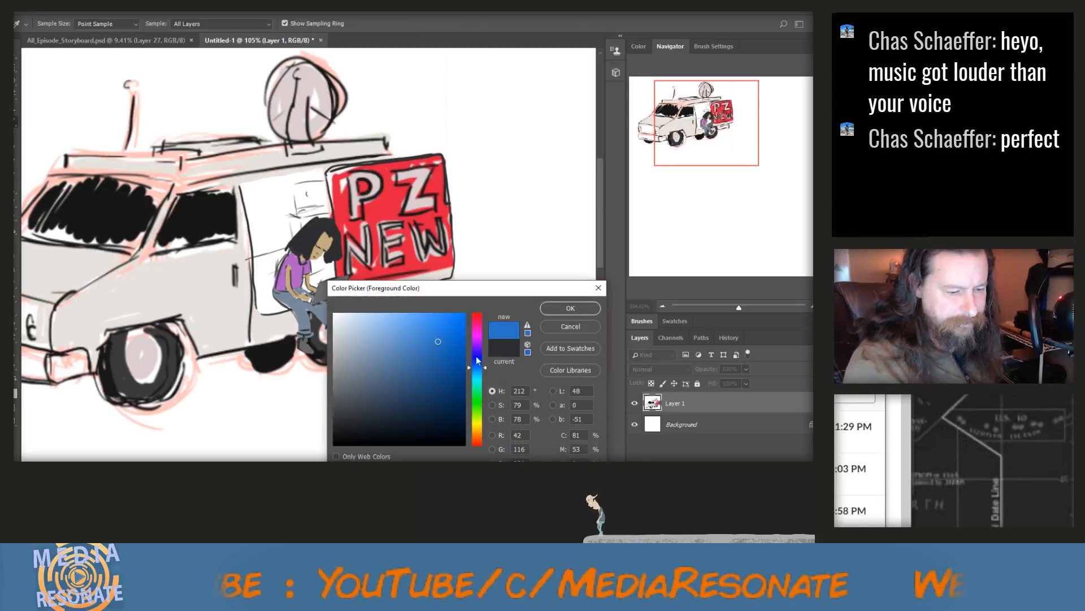
click(569, 309)
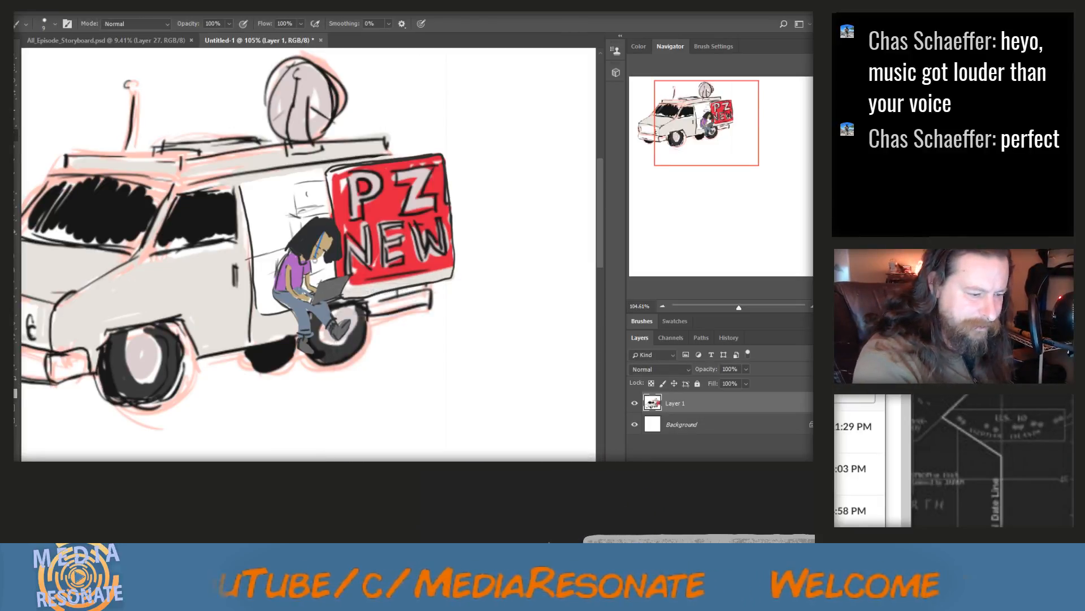
mouse_move(315, 256)
mouse_down()
mouse_move(322, 231)
mouse_move(332, 266)
mouse_move(332, 257)
mouse_up()
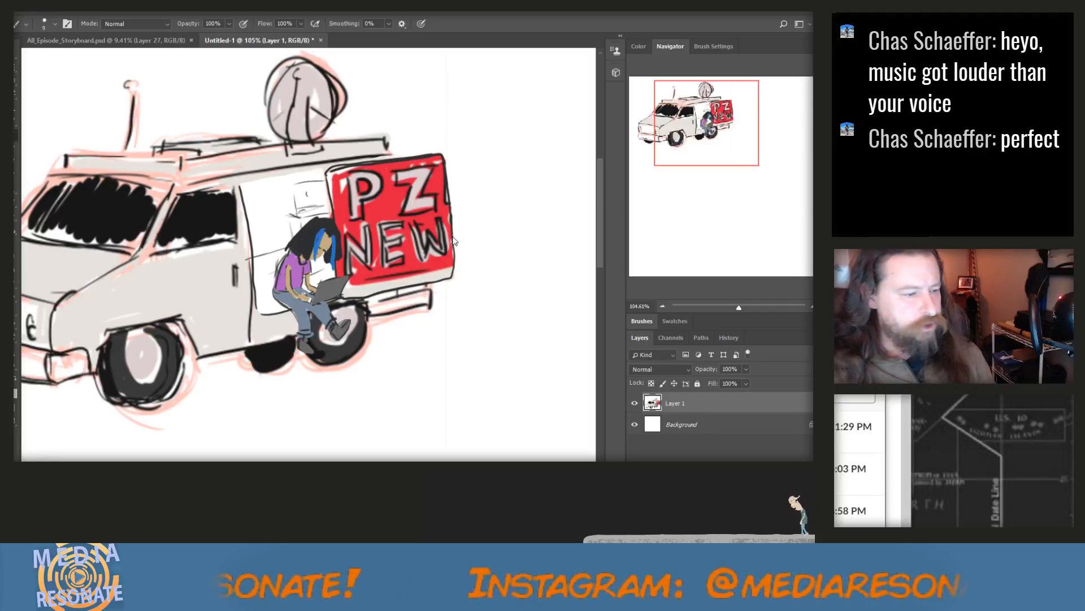
scroll(310, 243, down, 9)
scroll(310, 242, up, 2)
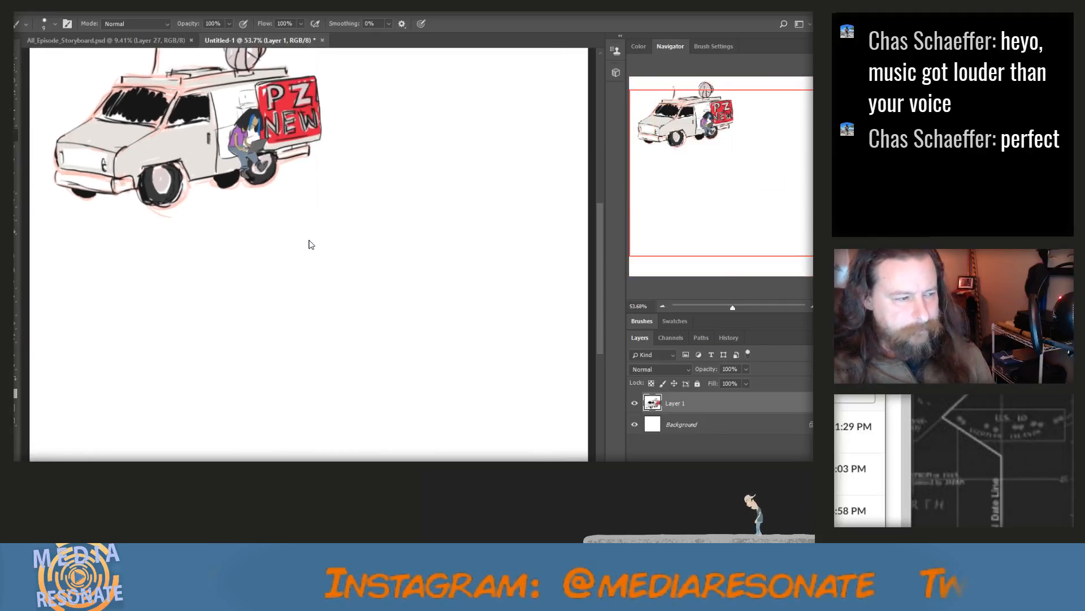
scroll(300, 215, up, 3)
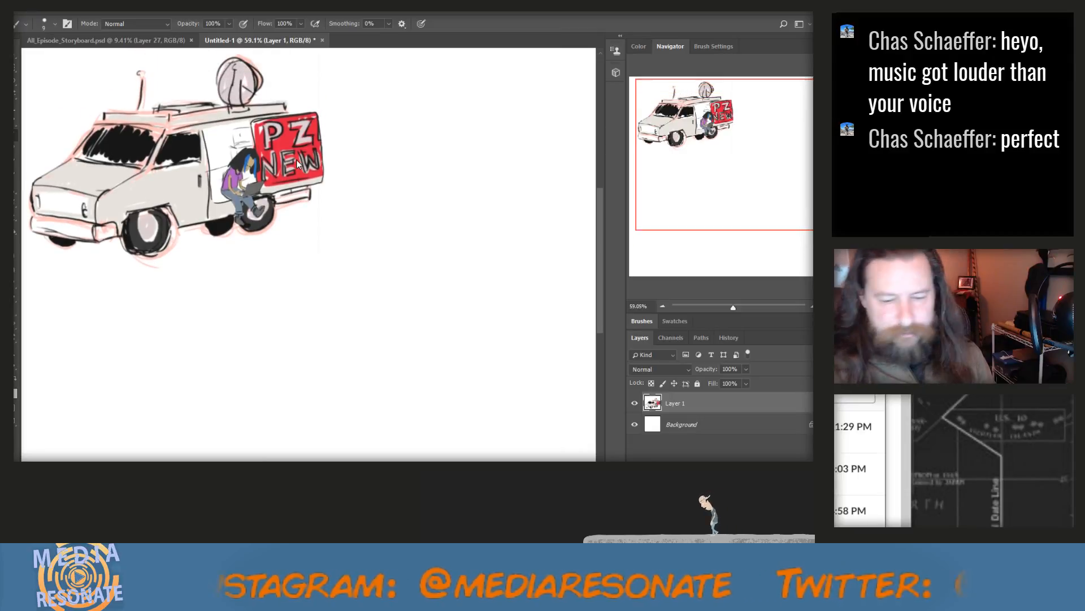
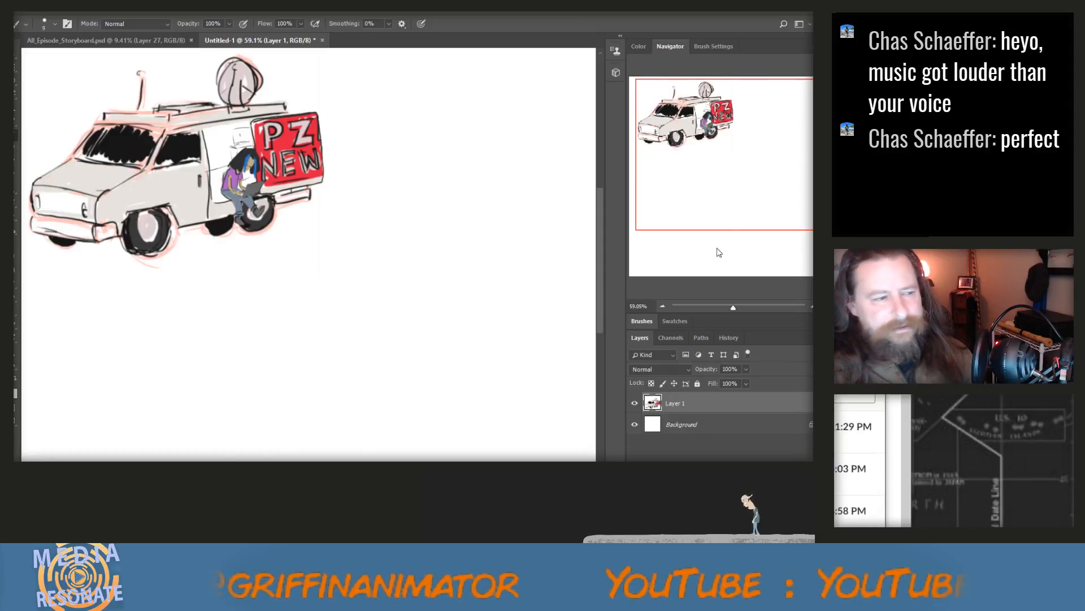
Review the character and corridor panels in All_Episode_Storyboard.psd and return to the van document
click(90, 41)
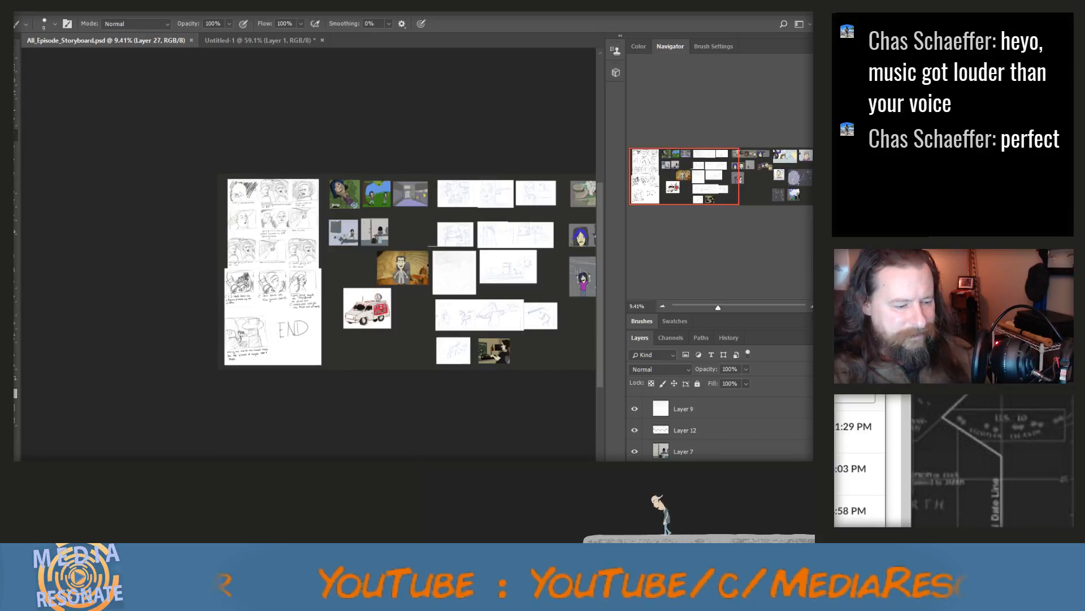
scroll(309, 271, right, 6)
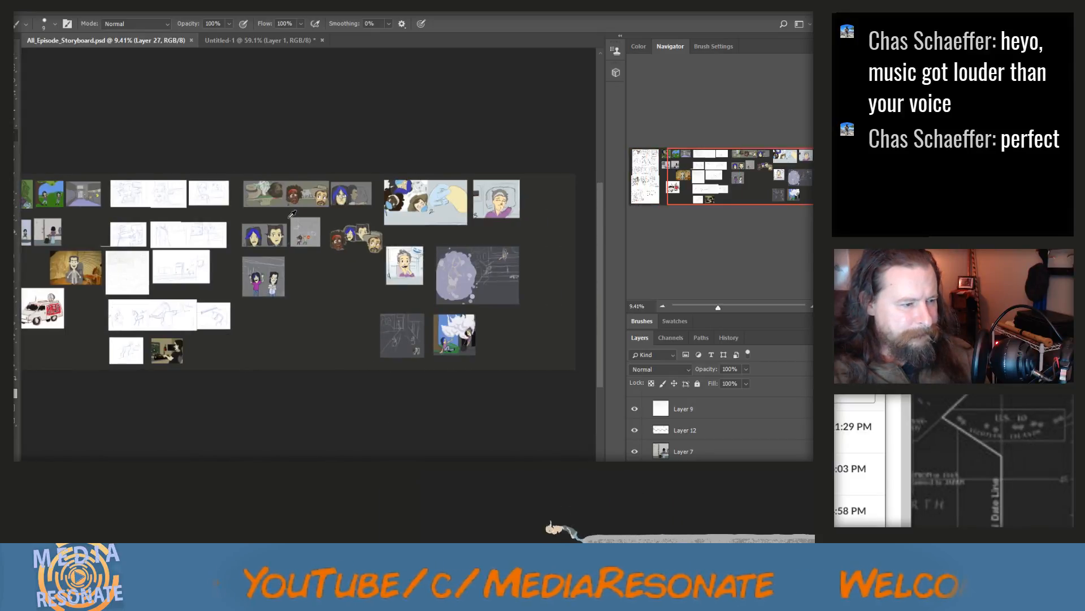
scroll(292, 214, up, 10)
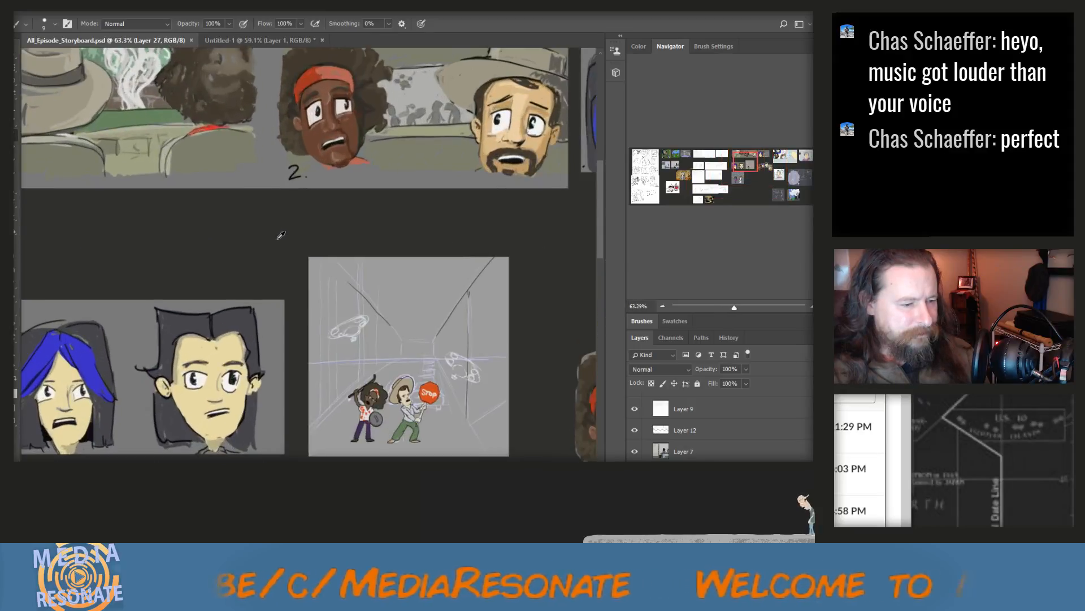
scroll(281, 235, up, 2)
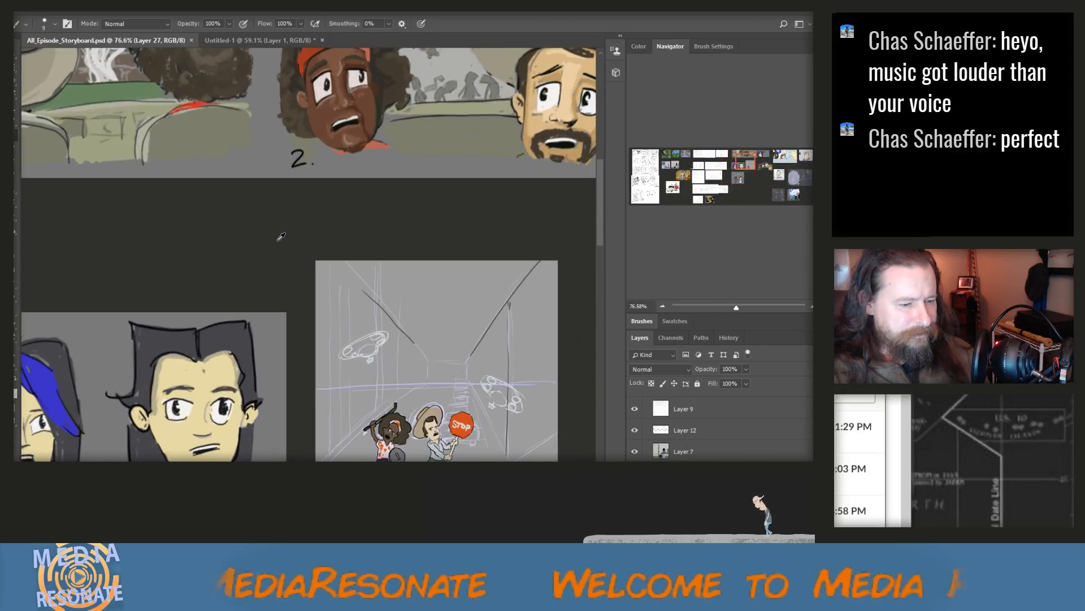
scroll(281, 235, down, 6)
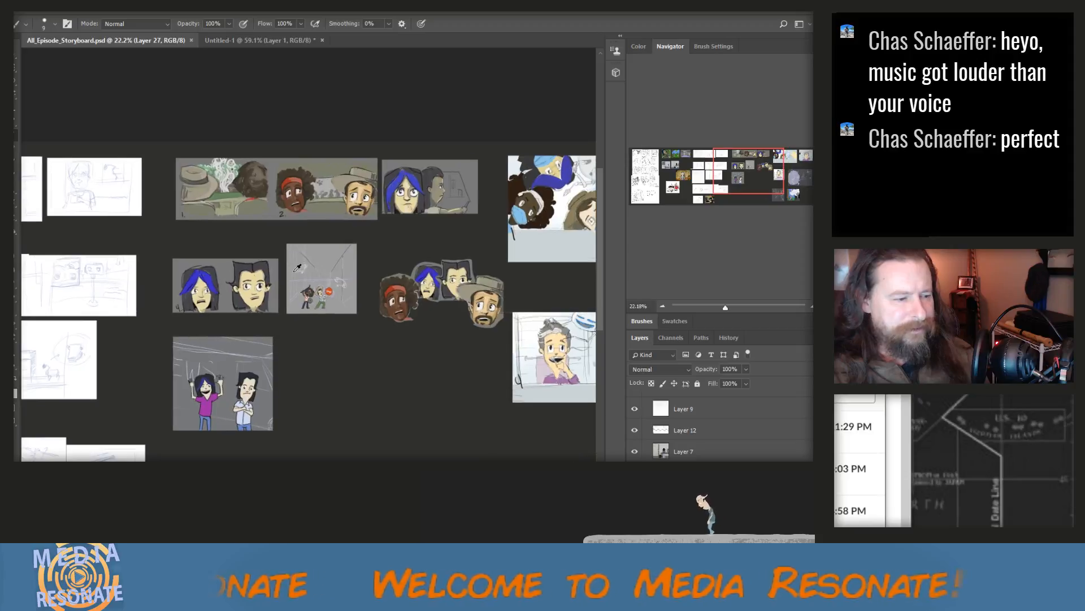
click(250, 40)
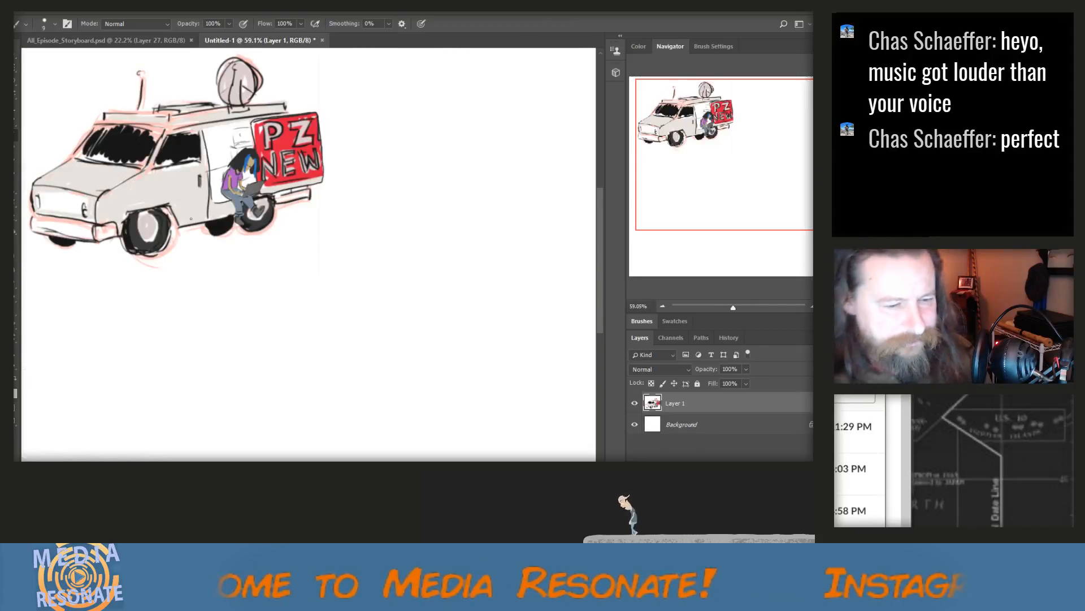
Add a new layer above the van and sketch a small light-blue rectangle in the blank area to the van's lower right
mouse_move(254, 467)
mouse_down()
mouse_move(336, 466)
mouse_move(269, 466)
mouse_up()
scroll(324, 456, down, 7)
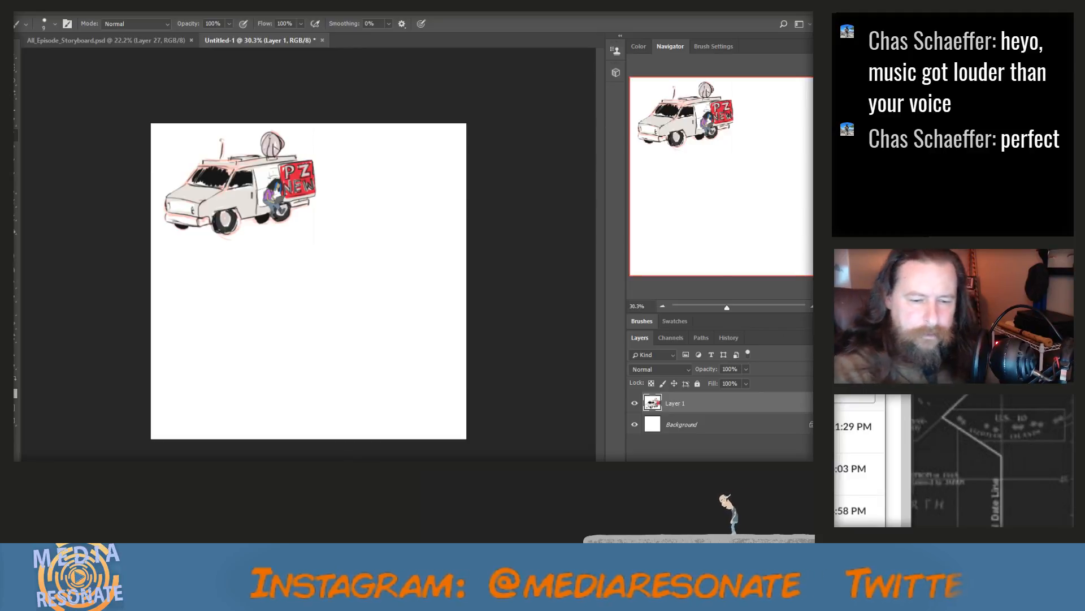
click(809, 337)
click(736, 257)
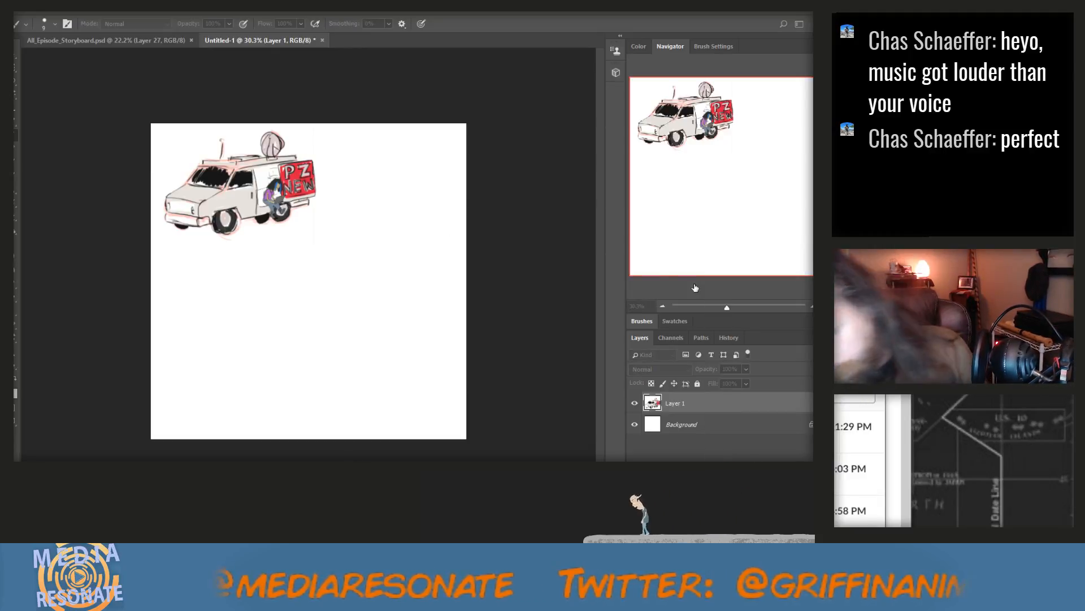
key(Return)
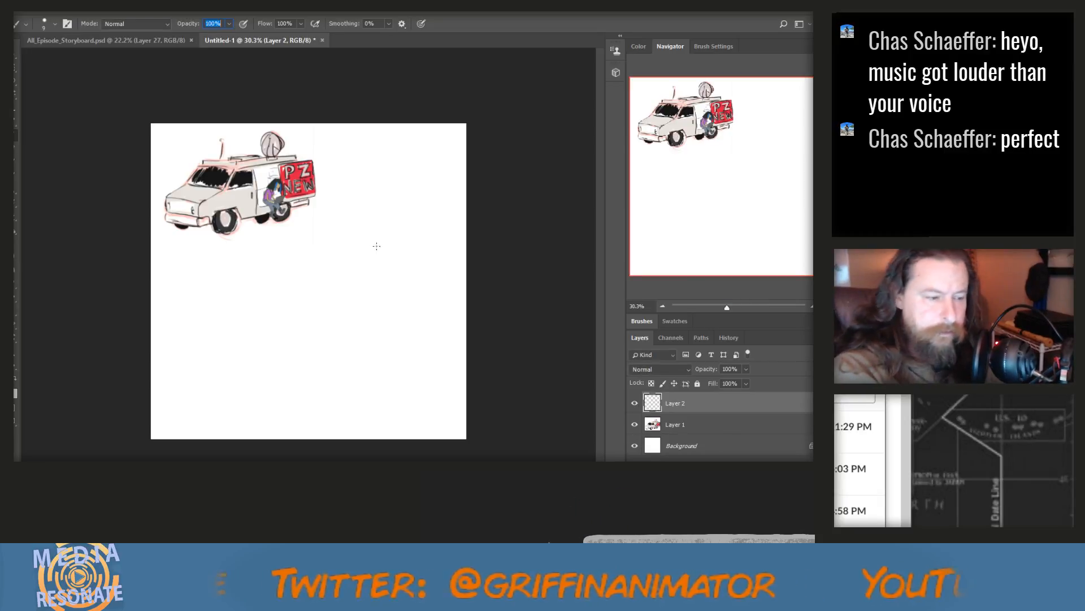
mouse_move(368, 247)
mouse_down()
mouse_move(425, 246)
mouse_move(422, 267)
mouse_up()
mouse_move(366, 247)
mouse_down()
mouse_move(366, 266)
mouse_move(407, 274)
mouse_up()
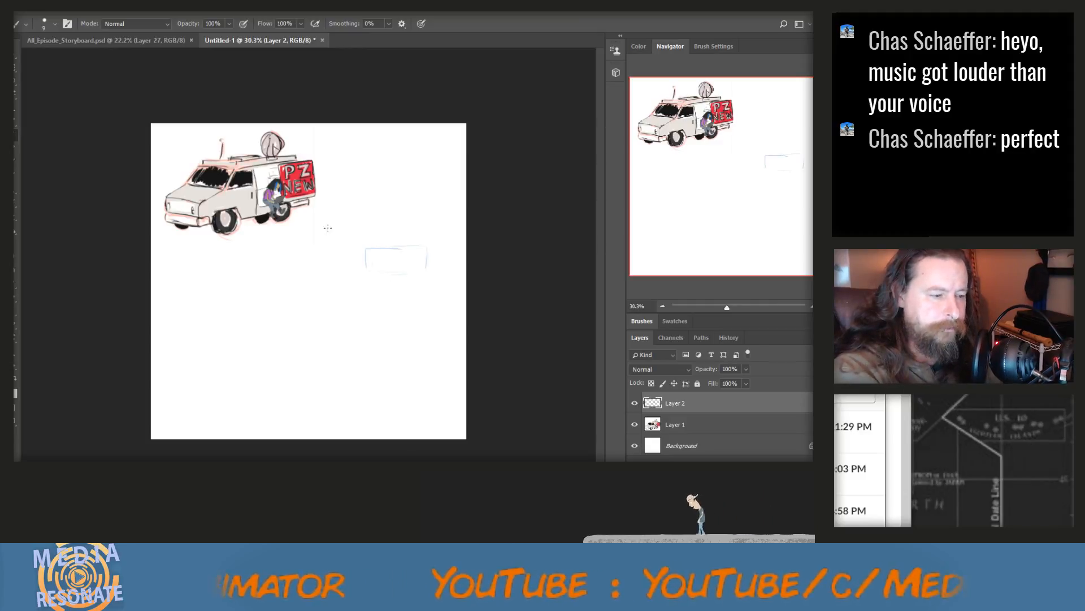
Sketch tall vertical lines on both sides of the rectangle and diagonal perspective lines running from it toward the foreground
drag(317, 213, 321, 370)
drag(462, 213, 462, 354)
drag(427, 268, 436, 296)
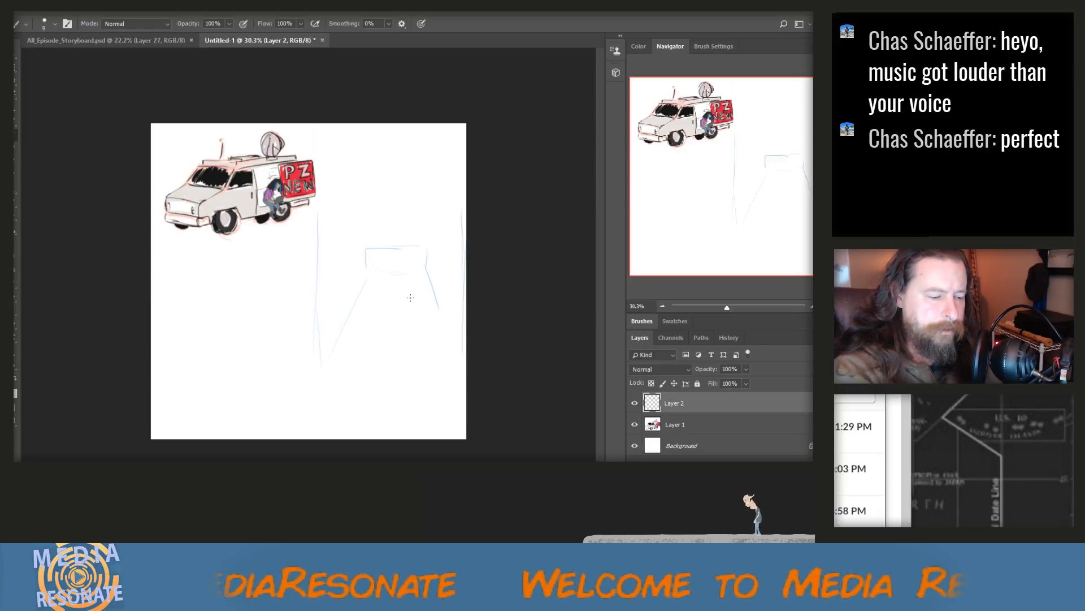
drag(331, 352, 349, 322)
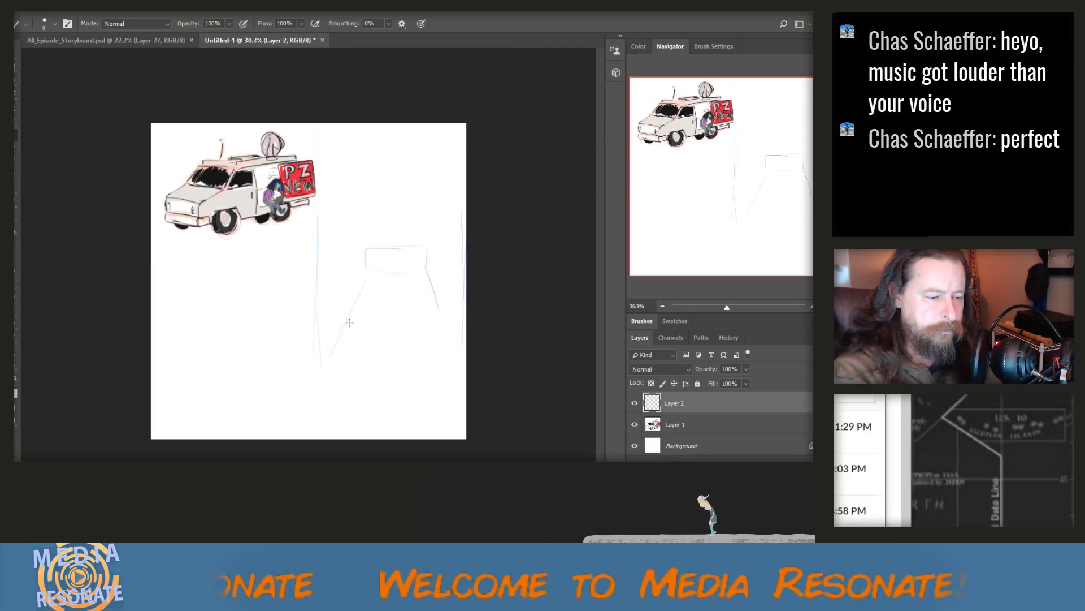
mouse_move(378, 272)
mouse_down()
mouse_move(330, 362)
mouse_move(402, 270)
mouse_up()
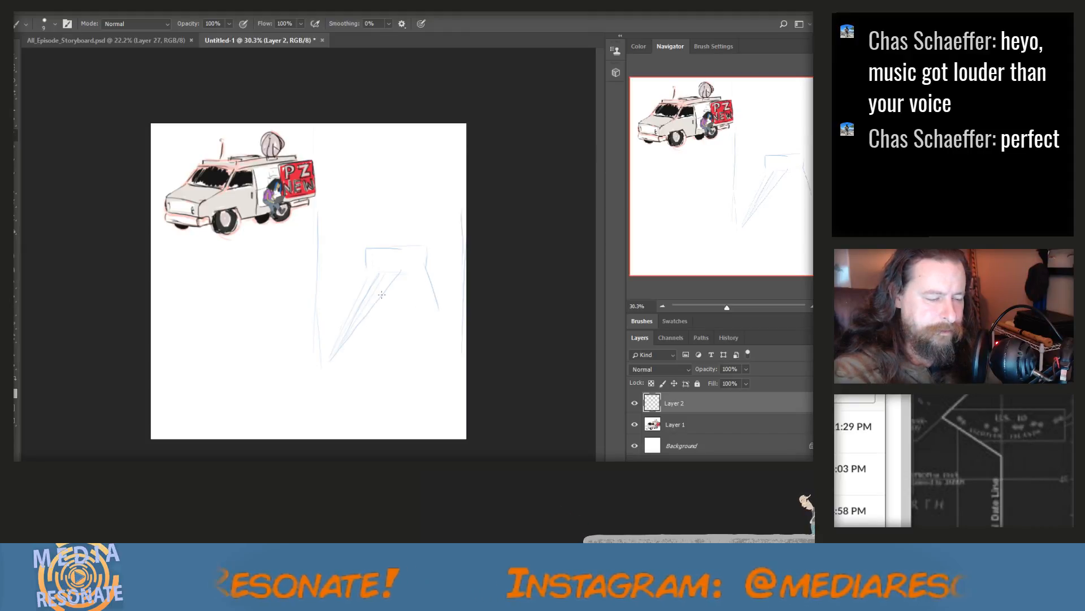
mouse_move(334, 315)
mouse_down()
mouse_move(317, 327)
mouse_move(398, 269)
mouse_move(314, 326)
mouse_up()
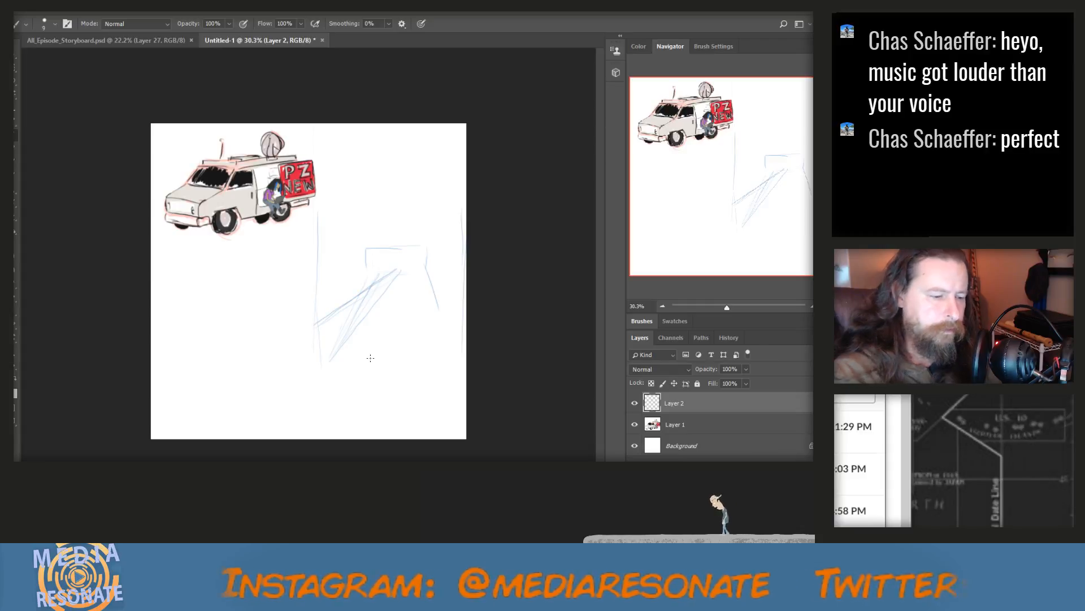
Erase most of the steep diagonals below the rectangle and fade the rectangle's outline, keeping the shallow diagonal
mouse_move(401, 276)
mouse_down()
mouse_move(332, 362)
mouse_move(362, 311)
mouse_move(342, 324)
mouse_up()
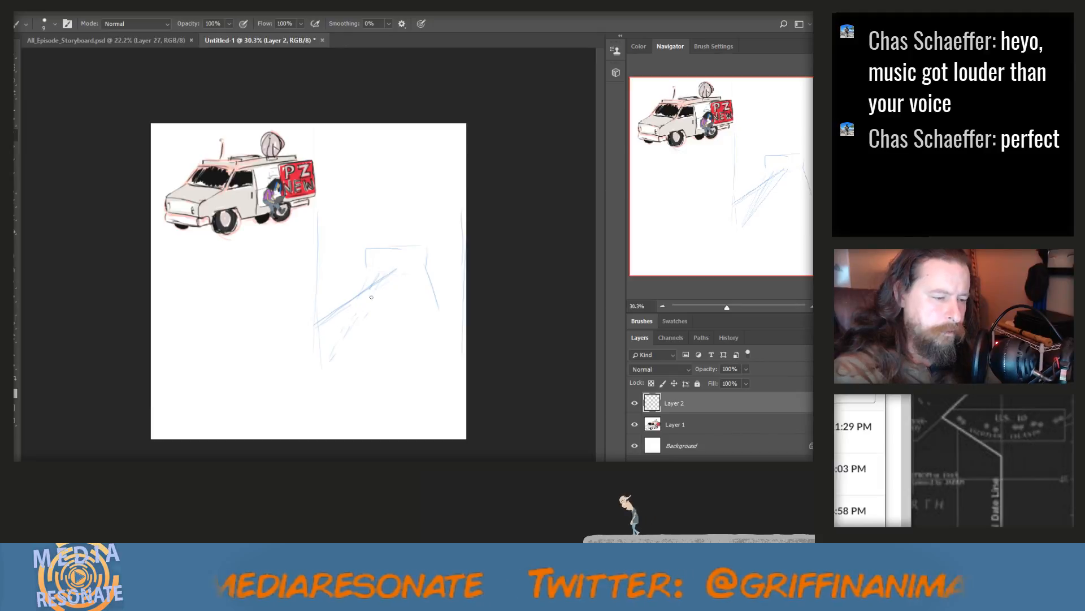
drag(332, 359, 343, 339)
mouse_move(366, 268)
mouse_down()
mouse_move(398, 247)
mouse_move(388, 248)
mouse_up()
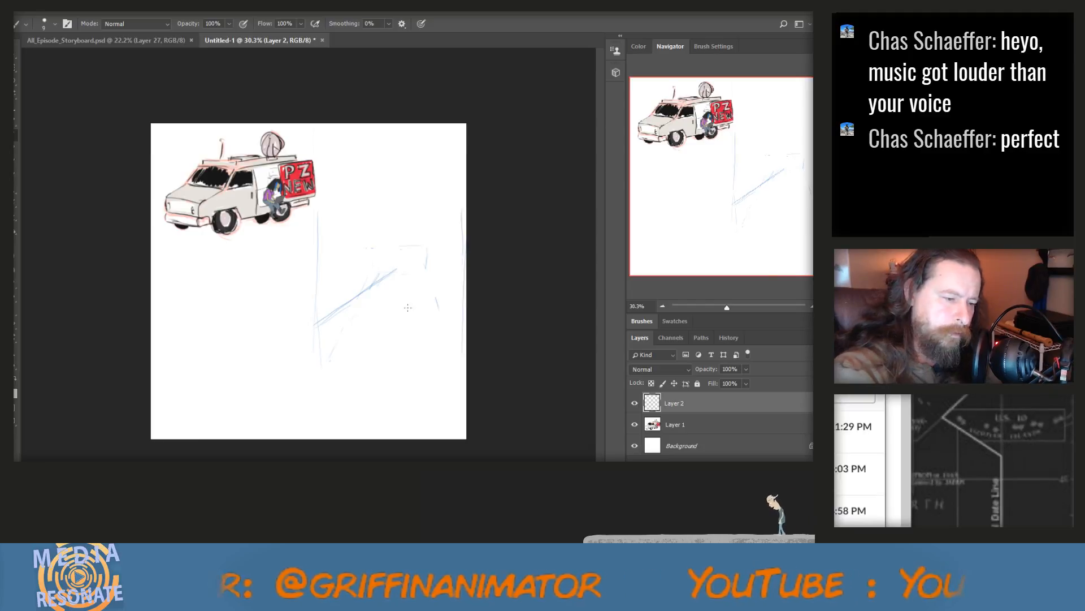
Sketch the road's right edge in blue and a simple vehicle with a rounded shape on top beside it
mouse_move(426, 267)
mouse_down()
mouse_move(456, 304)
mouse_move(409, 321)
mouse_move(436, 324)
mouse_move(411, 326)
mouse_move(442, 327)
mouse_up()
drag(442, 319, 433, 327)
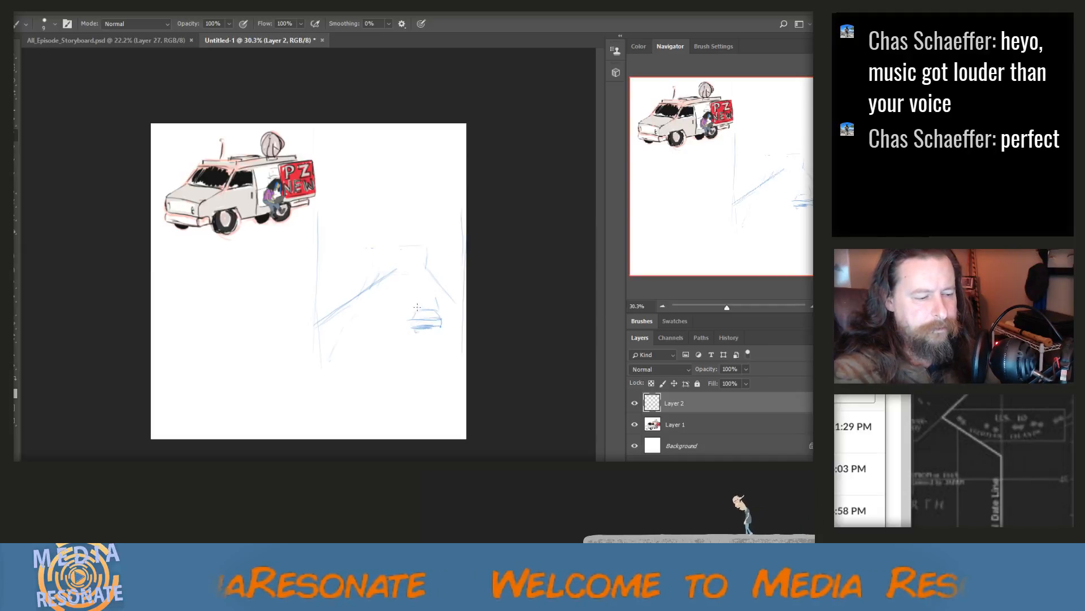
drag(432, 303, 422, 307)
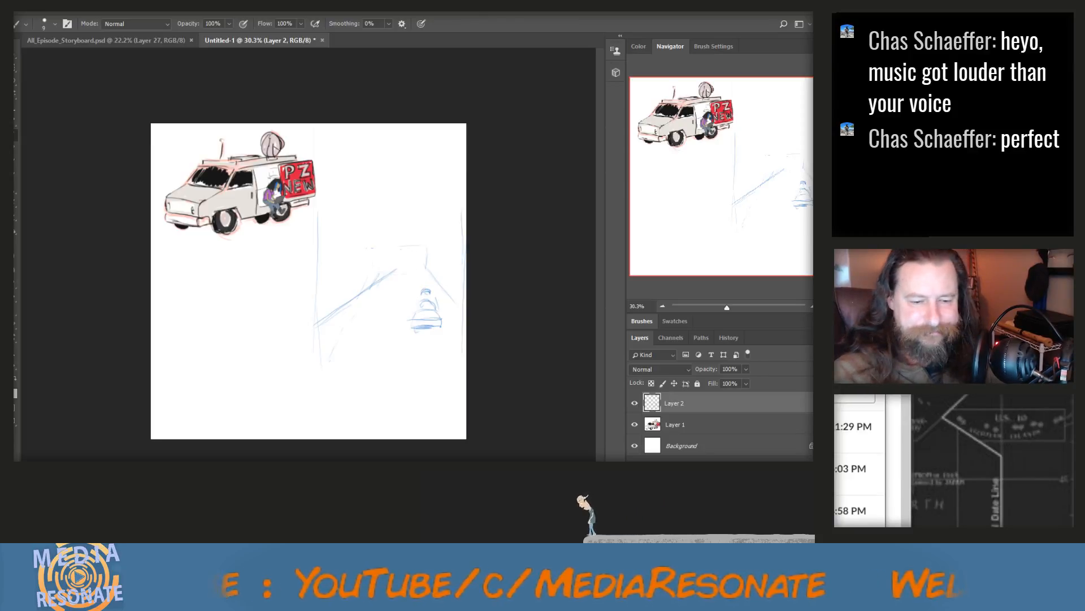
Add another new layer and sketch a smaller blue car with slanted lane lines between the shallow diagonal and the first vehicle
click(821, 338)
click(767, 259)
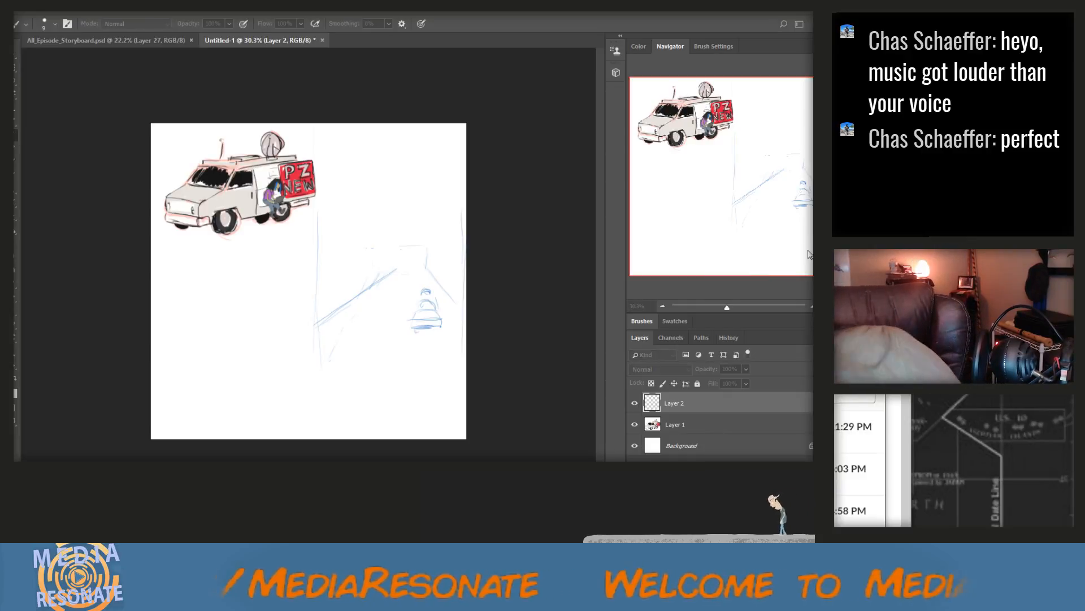
key(Return)
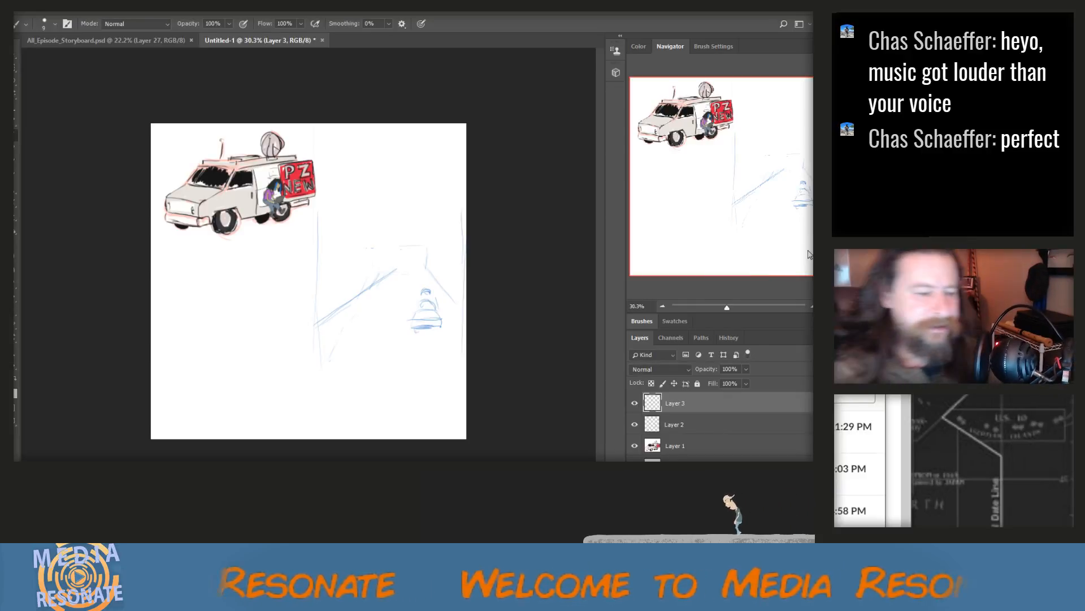
mouse_move(394, 296)
mouse_down()
mouse_move(377, 297)
mouse_move(395, 289)
mouse_up()
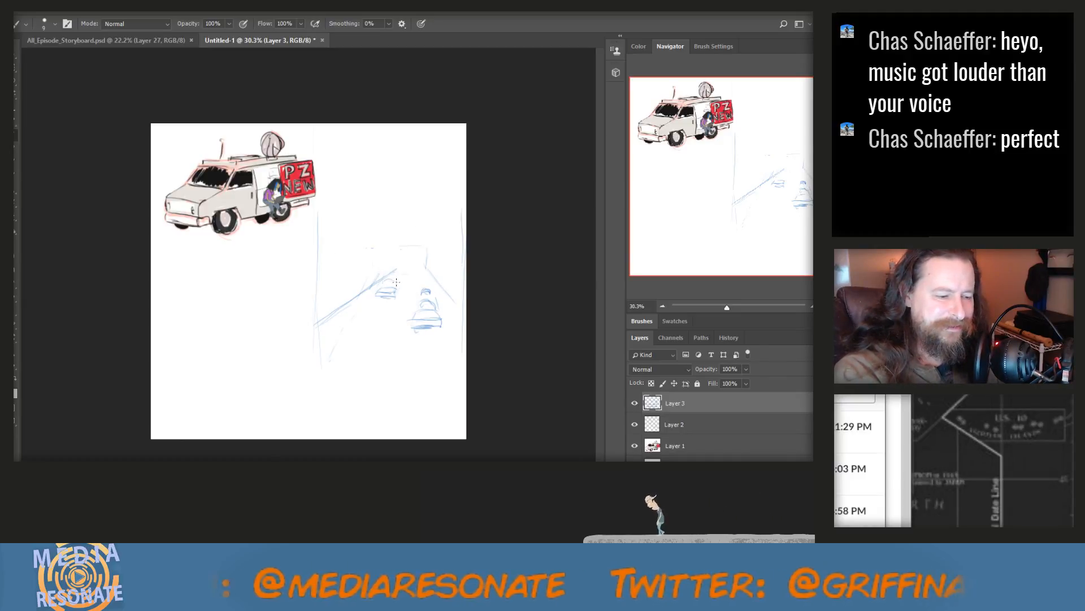
drag(398, 280, 400, 291)
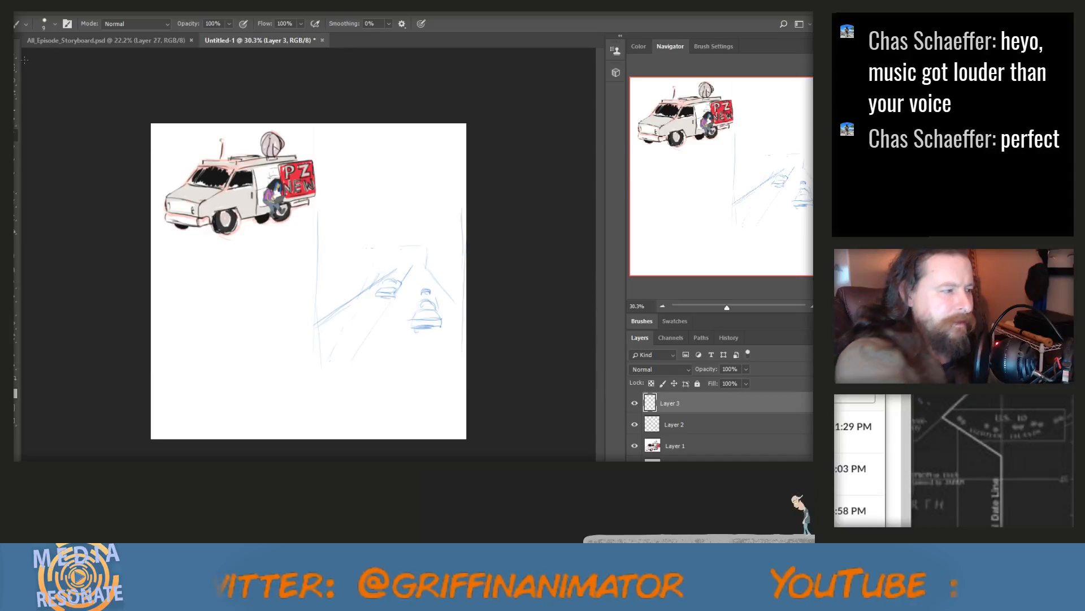
Try moving the smaller car's layer over the first vehicle and return it to its place
key(v)
drag(390, 296, 423, 298)
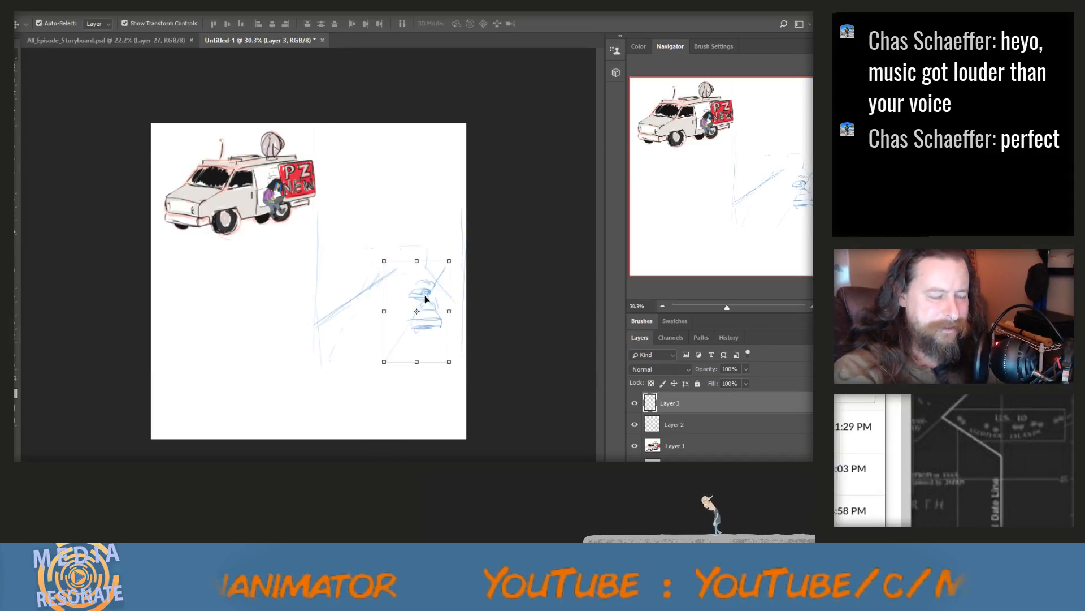
shift+click(388, 297)
drag(429, 305, 397, 303)
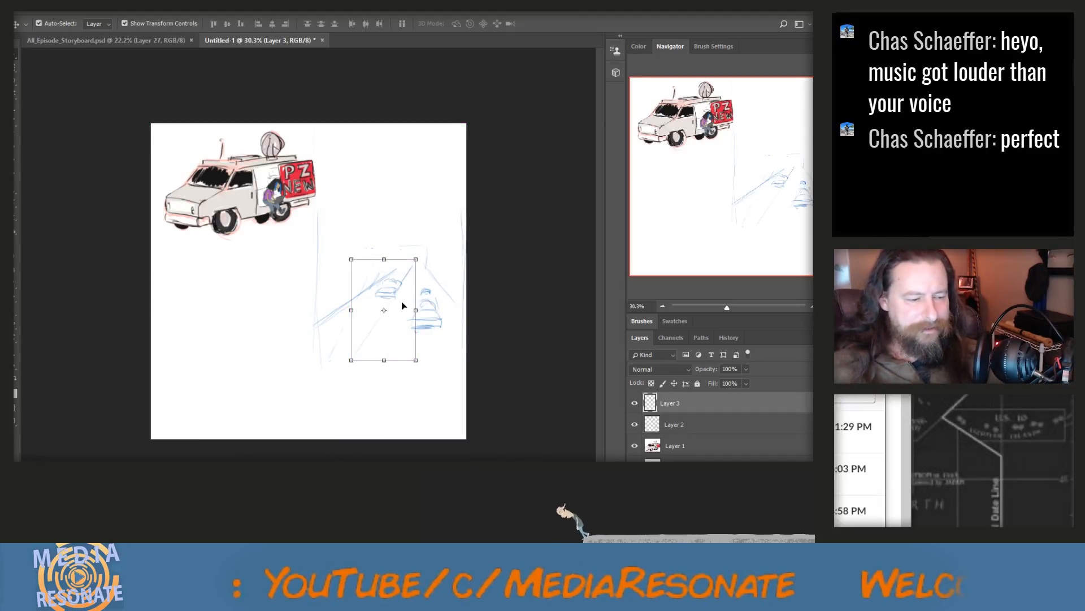
Paint a curved blue arrow from the smaller car toward the top of the first vehicle
click(13, 140)
drag(399, 300, 425, 282)
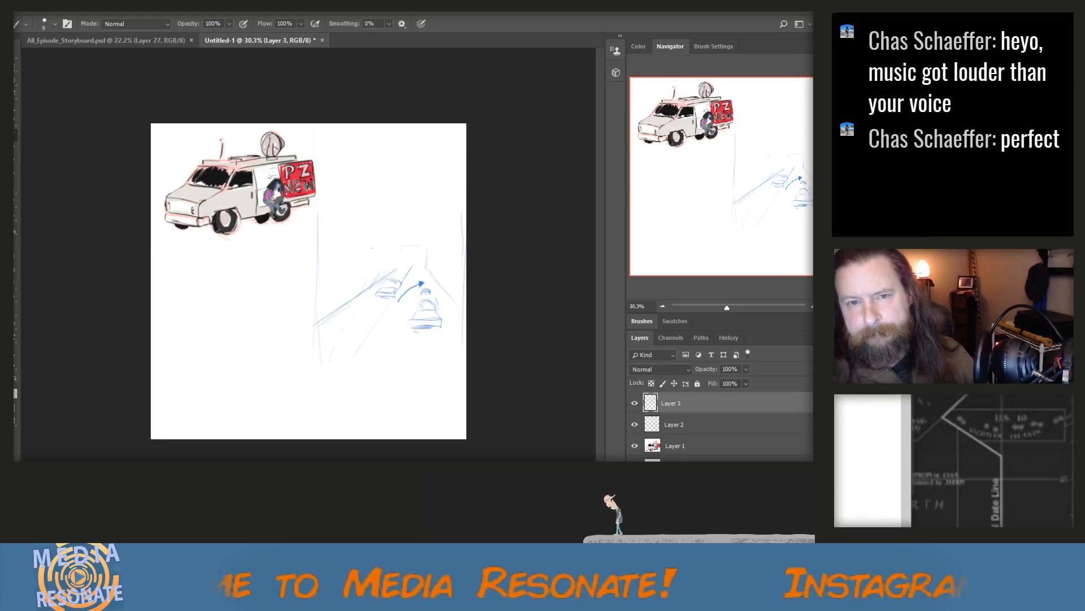
Paste the copied steel bridge photo and move it directly below the van, clear of the blue sketch
key(ctrl+n)
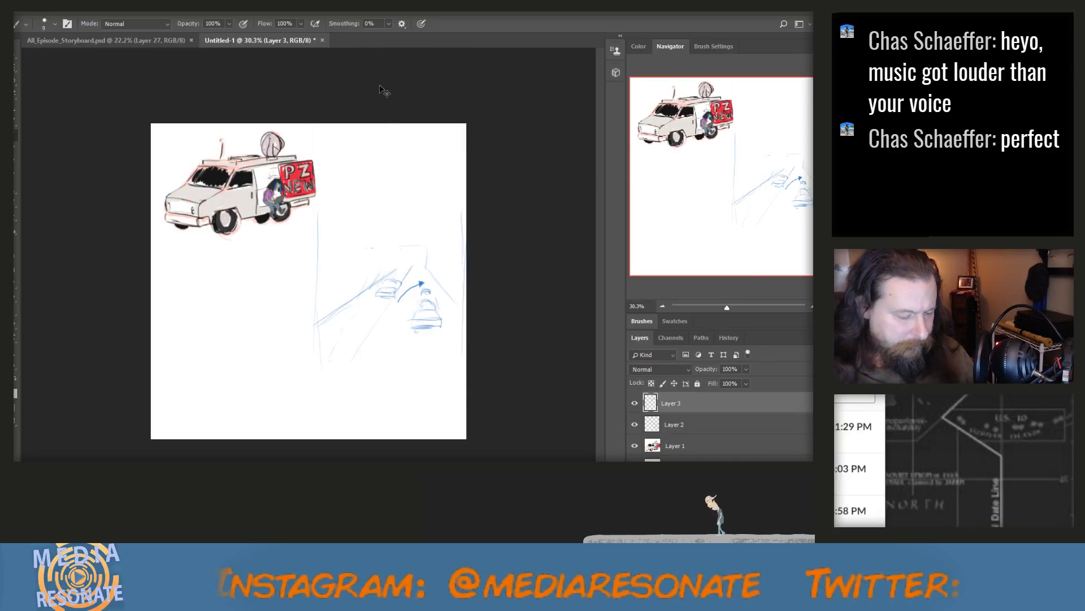
key(ctrl+v)
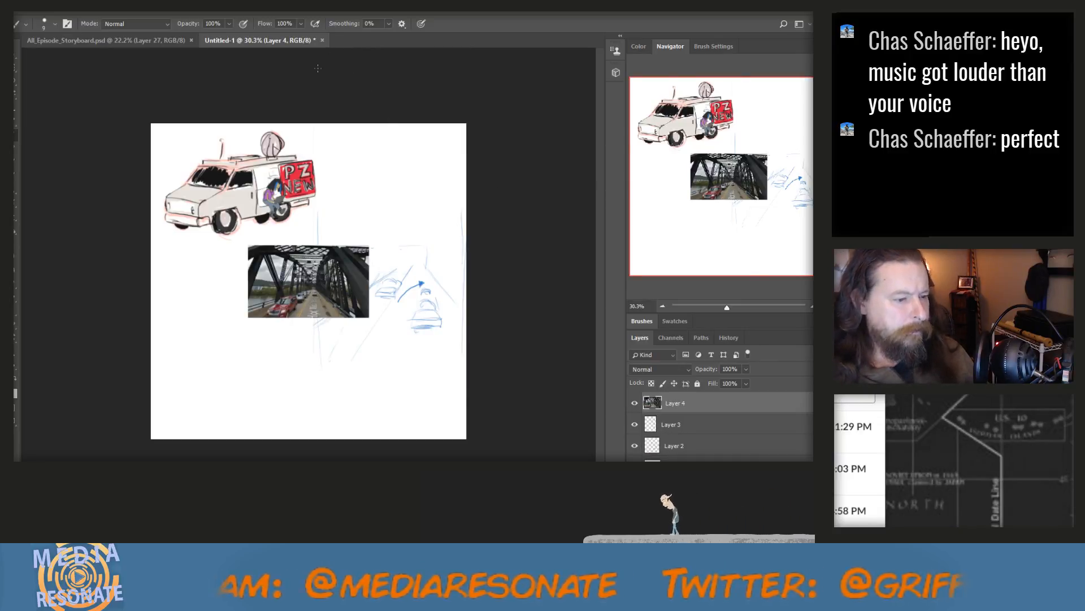
key(v)
drag(278, 265, 204, 265)
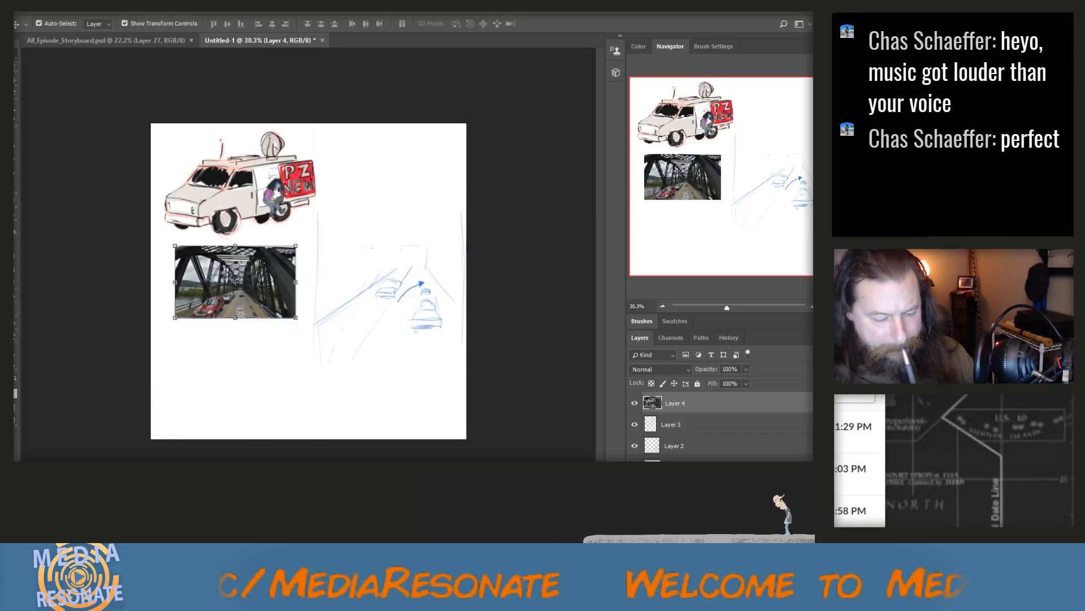
Save the document as e4_storyboard_05.psd, glance at the All_Episode_Storyboard.psd board and return
key(Return)
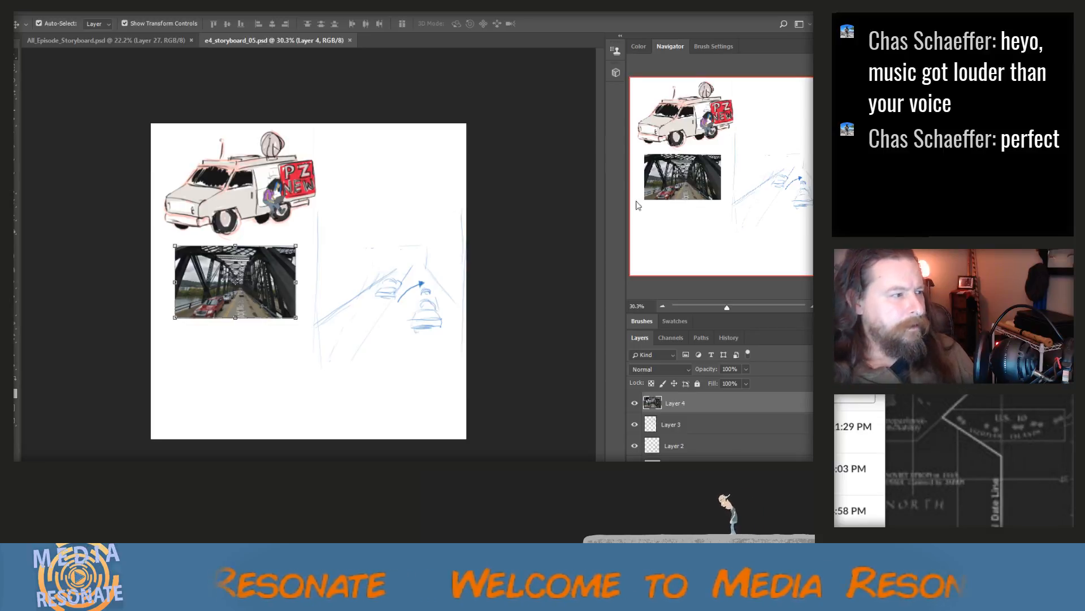
click(148, 41)
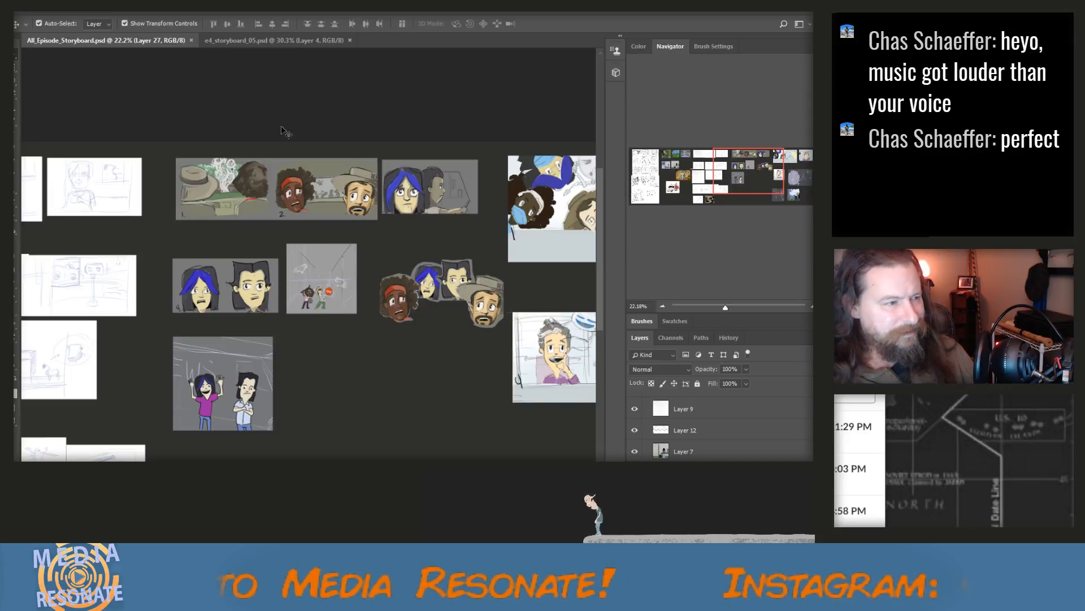
click(260, 41)
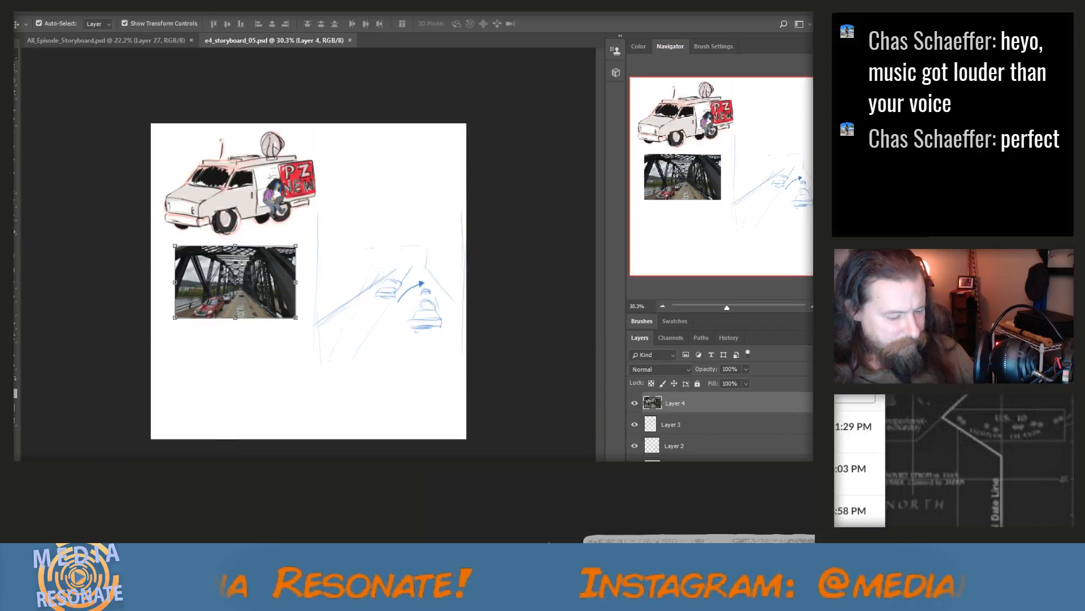
Add a new layer above the bridge photo and set the brush colour to light blue (H 212, S 35, B 92)
scroll(194, 389, up, 6)
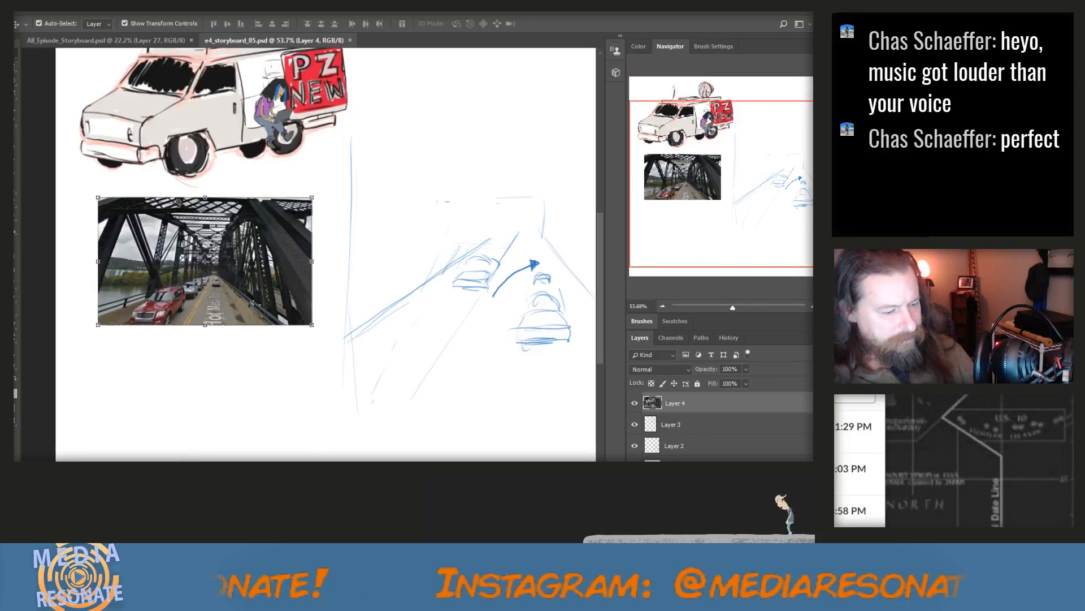
drag(237, 515, 213, 515)
scroll(291, 446, down, 3)
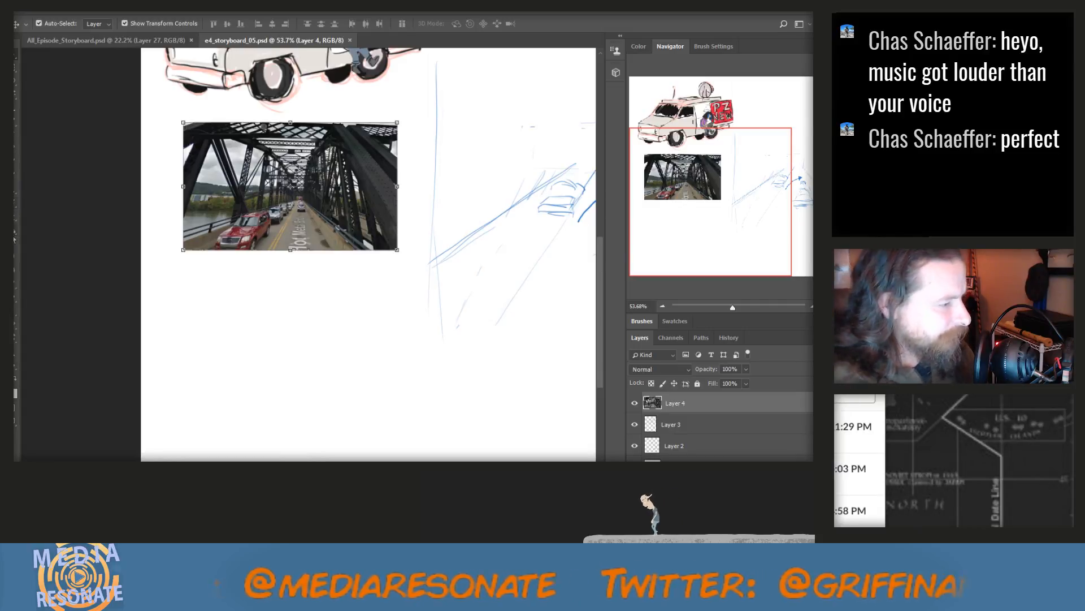
click(19, 138)
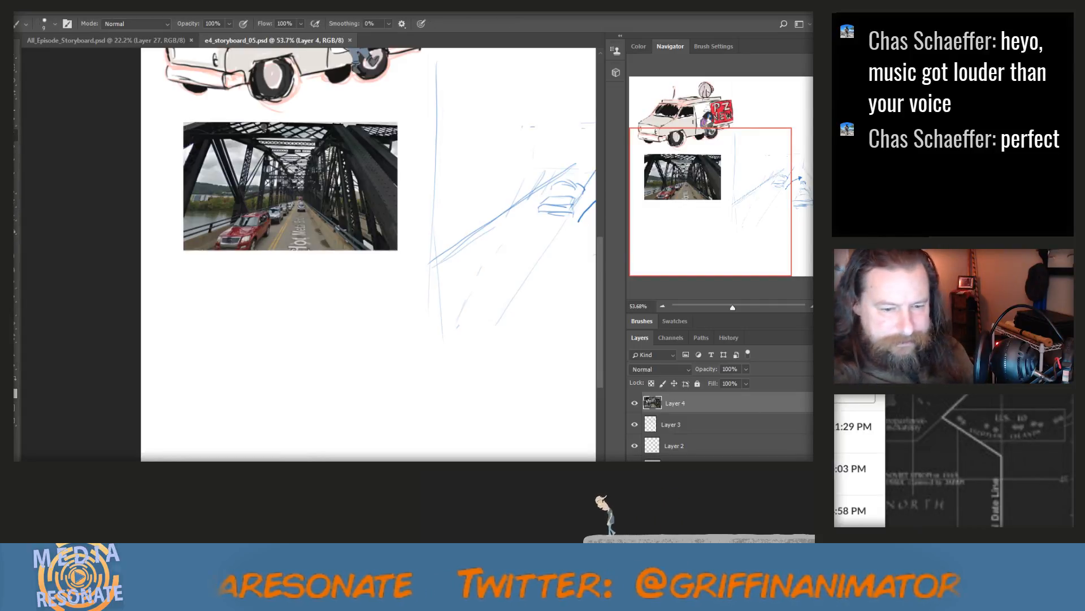
click(813, 337)
click(770, 258)
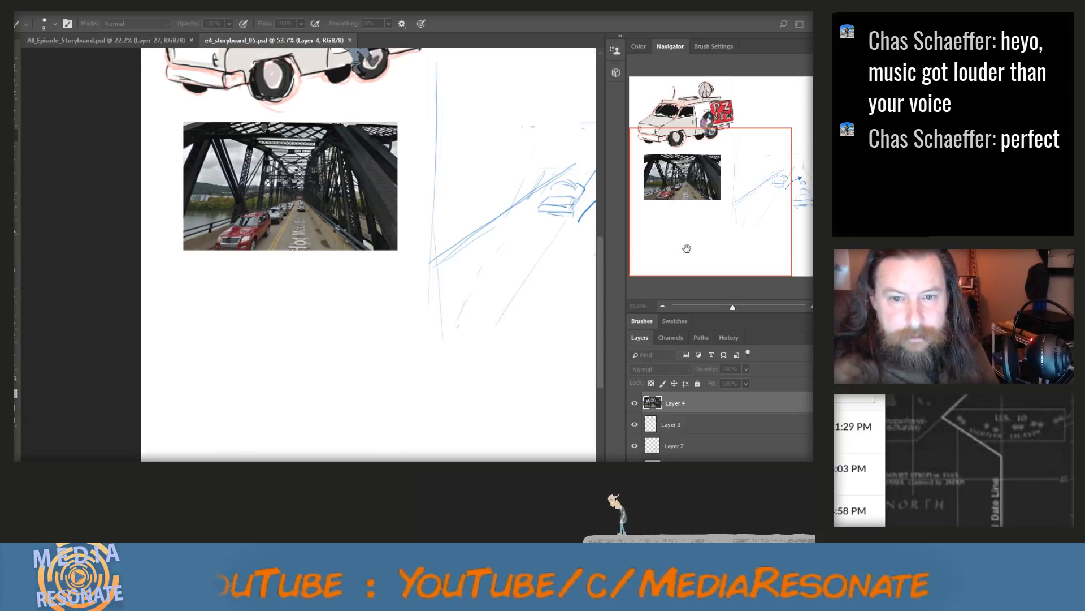
key(ctrl+shift+alt+n)
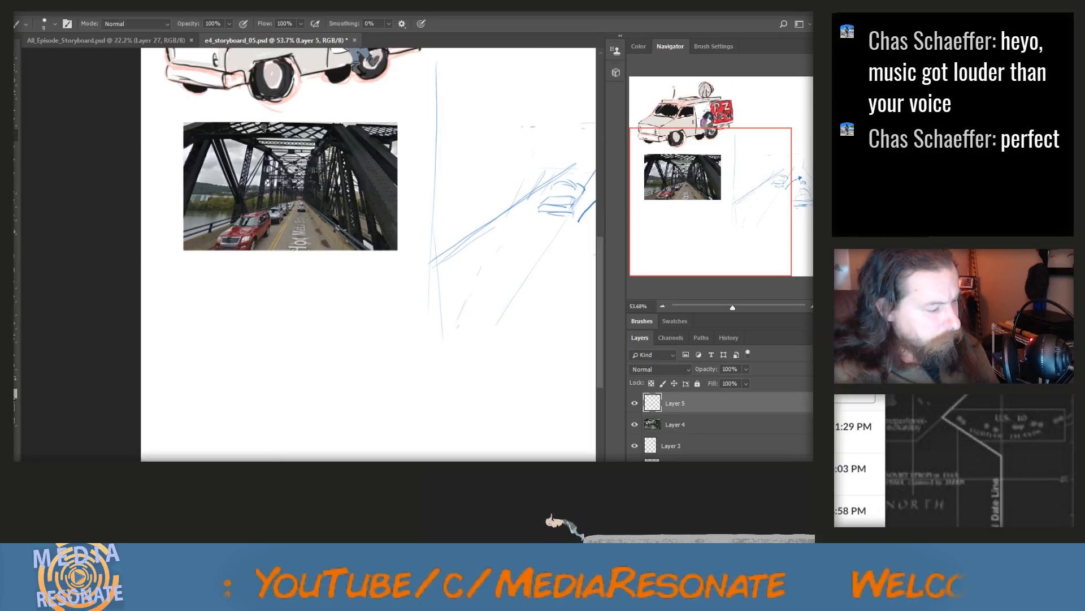
click(17, 385)
click(378, 323)
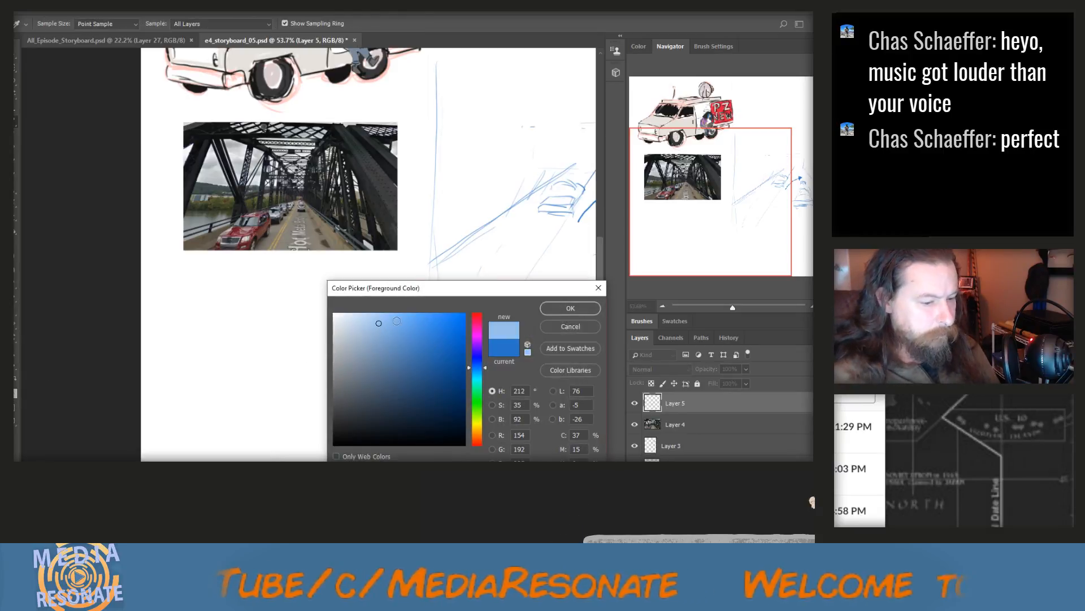
click(570, 308)
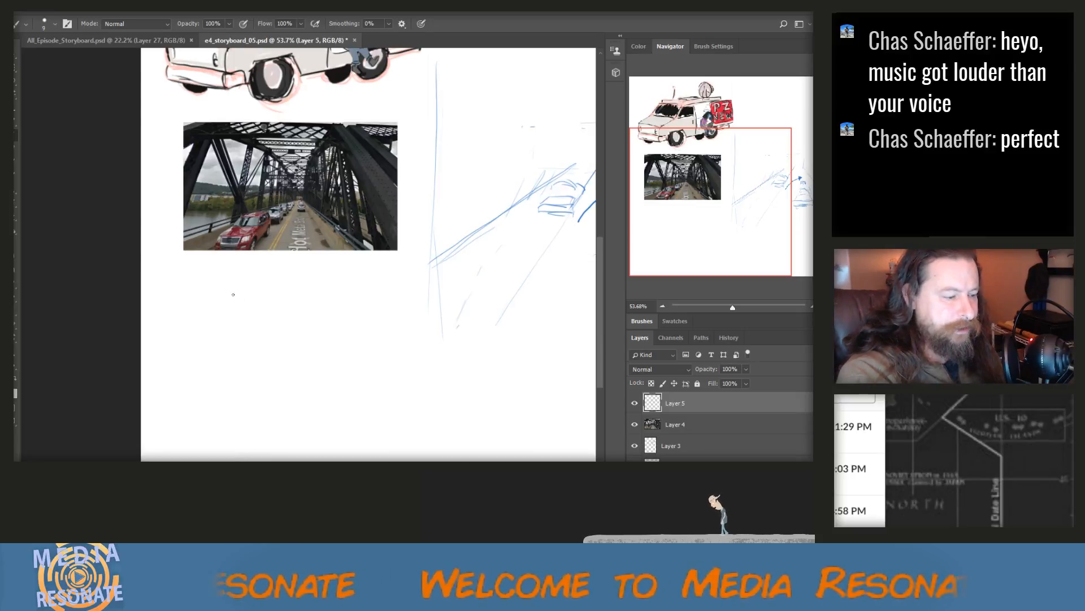
Paint thin light blue guide lines around the bridge photo, with a long curve sweeping from its right side to below it
drag(165, 138, 164, 210)
drag(168, 283, 188, 300)
mouse_move(411, 163)
mouse_down()
mouse_move(409, 218)
mouse_move(323, 337)
mouse_up()
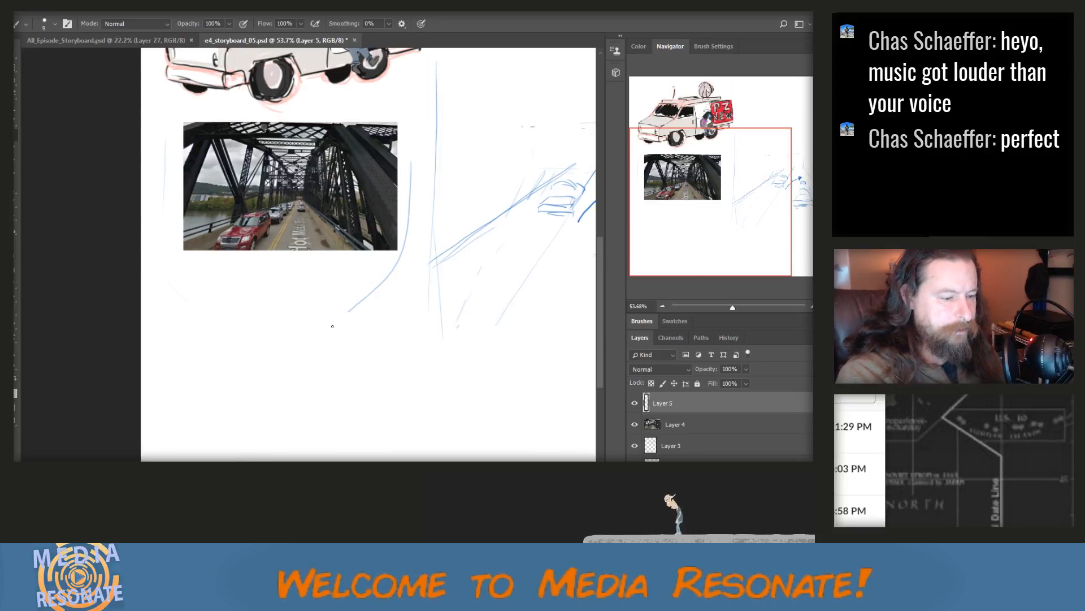
Sketch two boxy head shapes side by side below the bridge photo, with an oval face inside the left one
mouse_move(216, 351)
mouse_down()
mouse_move(220, 380)
mouse_move(222, 364)
mouse_move(209, 380)
mouse_move(218, 359)
mouse_move(225, 382)
mouse_move(201, 375)
mouse_move(224, 357)
mouse_move(226, 389)
mouse_move(204, 369)
mouse_move(206, 382)
mouse_move(229, 365)
mouse_move(222, 356)
mouse_move(224, 393)
mouse_move(230, 372)
mouse_move(251, 393)
mouse_up()
mouse_move(251, 351)
mouse_down()
mouse_move(274, 349)
mouse_move(278, 392)
mouse_up()
drag(201, 354, 212, 403)
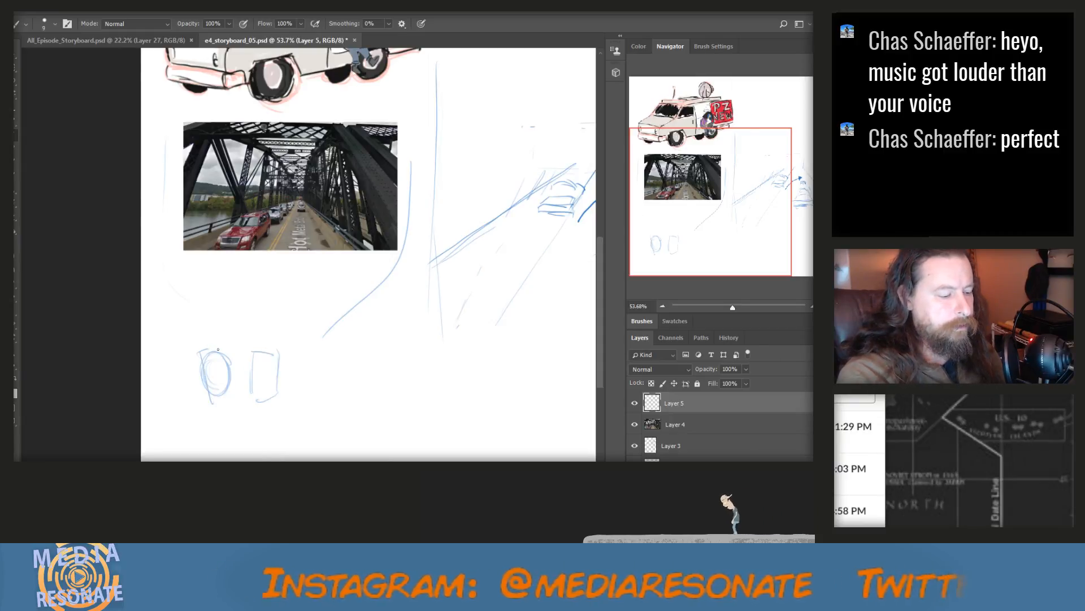
mouse_move(198, 354)
mouse_down()
mouse_move(230, 351)
mouse_move(238, 395)
mouse_move(217, 398)
mouse_up()
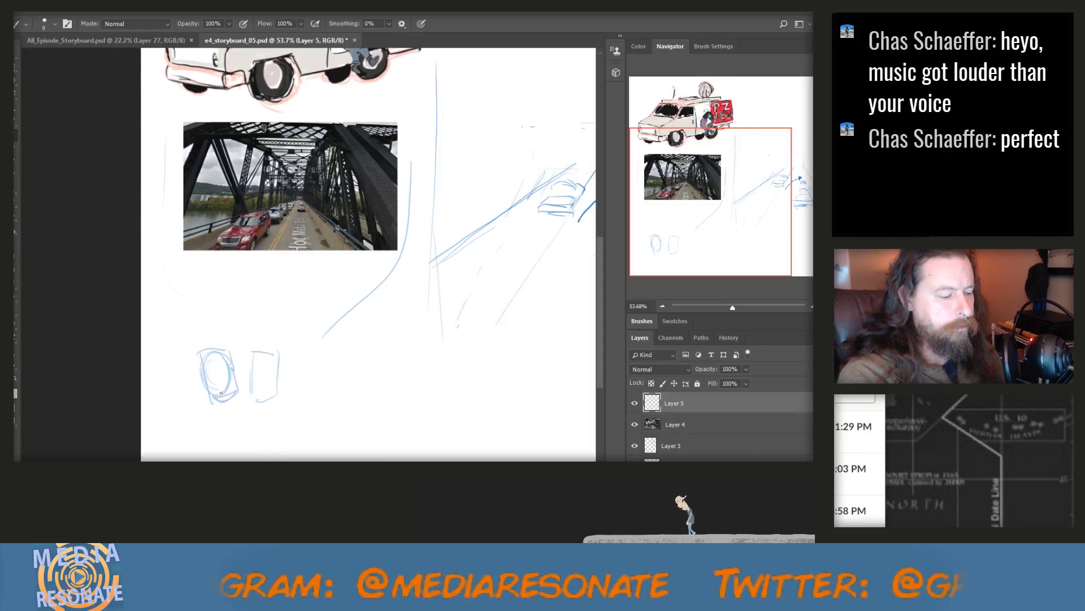
mouse_move(202, 355)
mouse_down()
mouse_move(205, 400)
mouse_move(230, 398)
mouse_up()
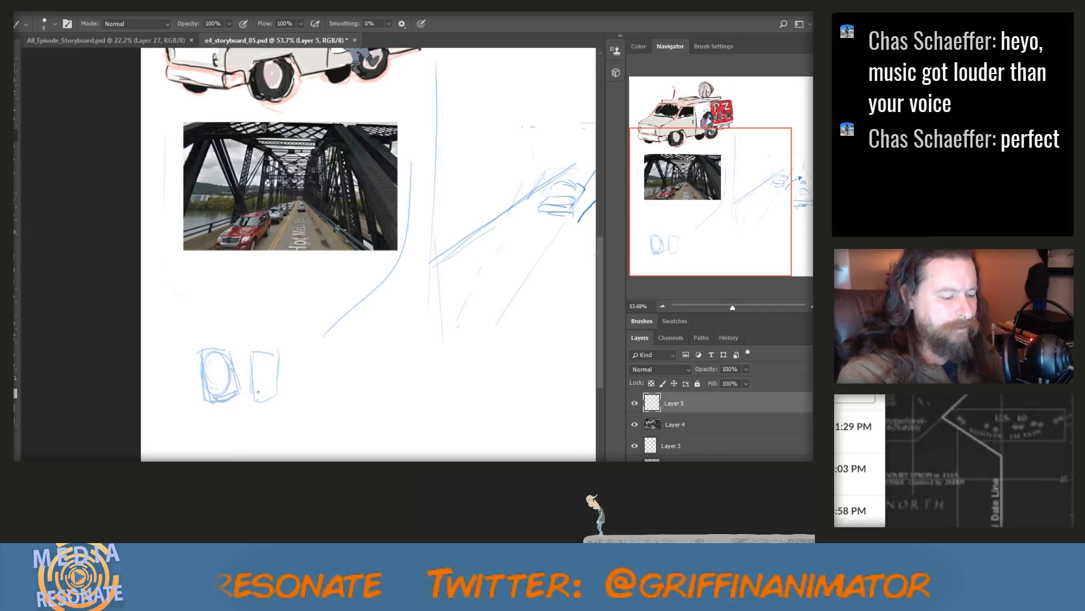
Sketch a third rectangular head to the right of the other two, with ears, square glasses and an outer outline
drag(297, 355, 296, 362)
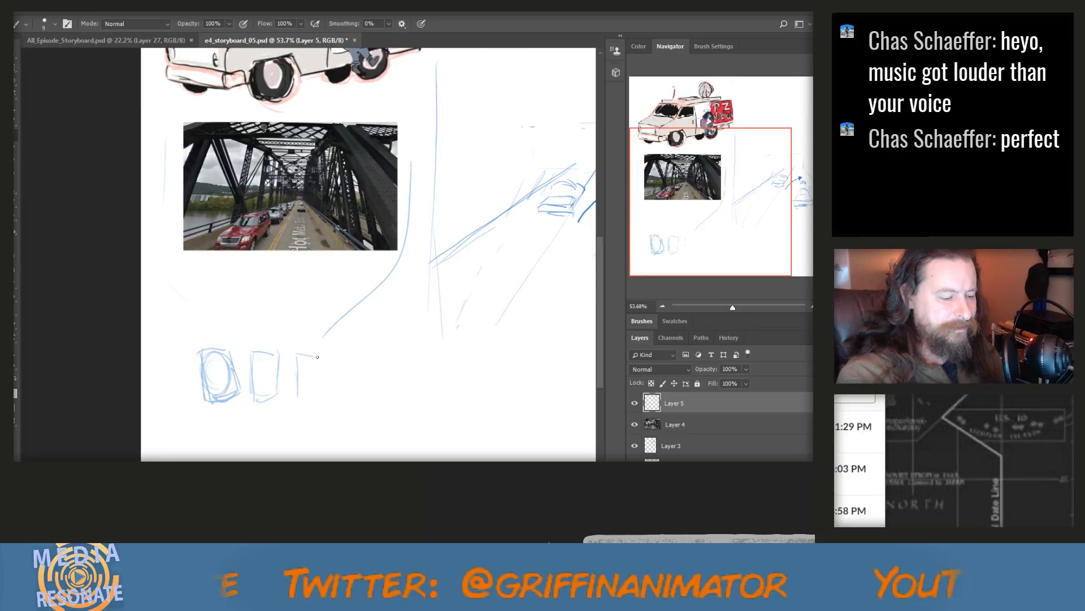
mouse_move(327, 360)
mouse_down()
mouse_move(322, 411)
mouse_move(302, 397)
mouse_up()
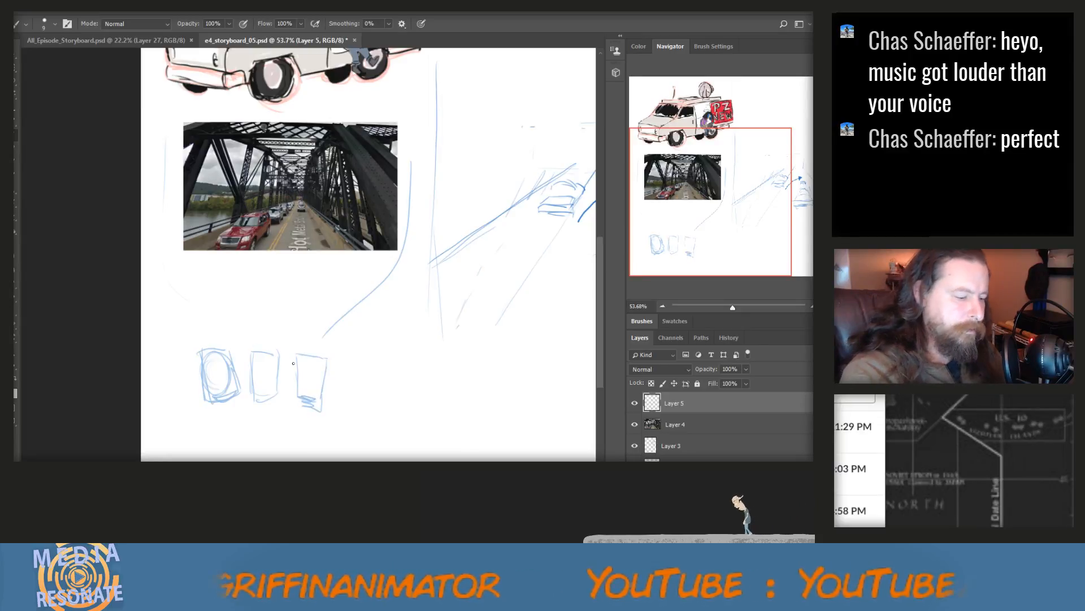
mouse_move(290, 353)
mouse_down()
mouse_move(289, 395)
mouse_move(292, 381)
mouse_up()
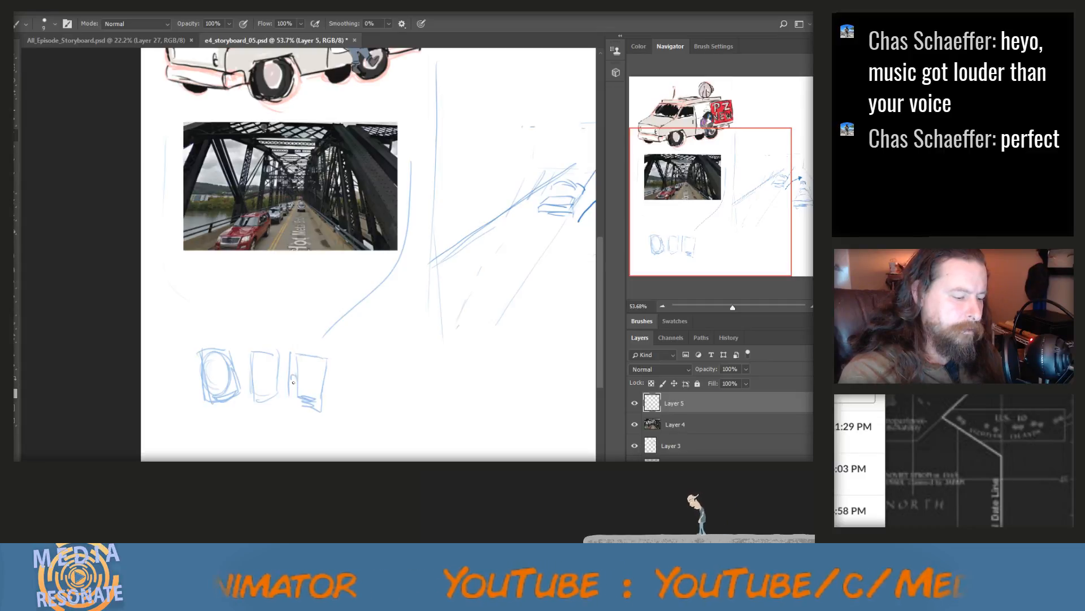
mouse_move(292, 343)
mouse_down()
mouse_move(336, 349)
mouse_move(328, 415)
mouse_up()
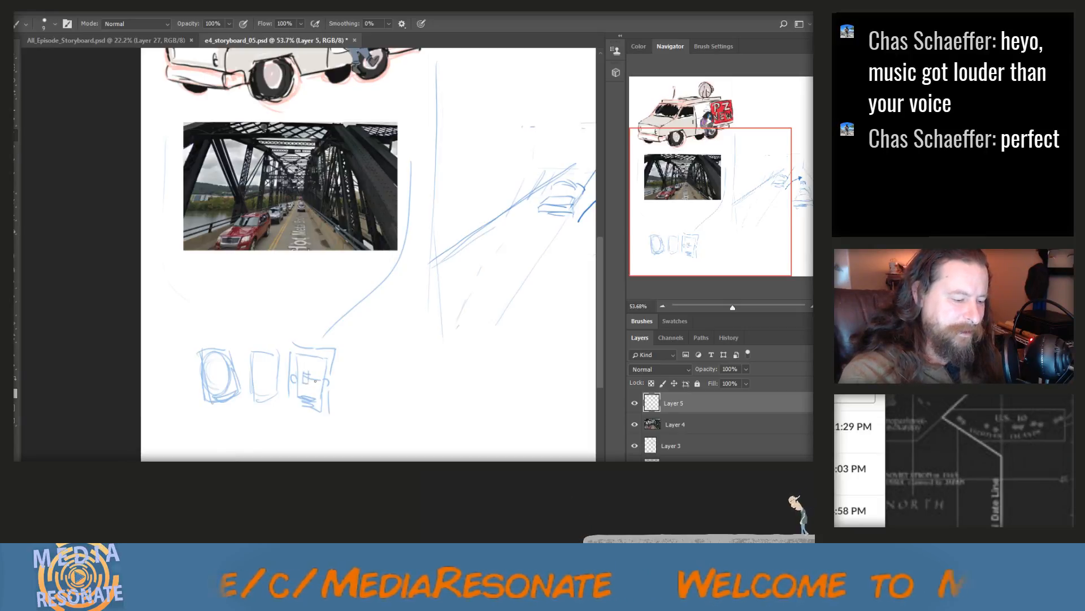
drag(314, 375, 321, 384)
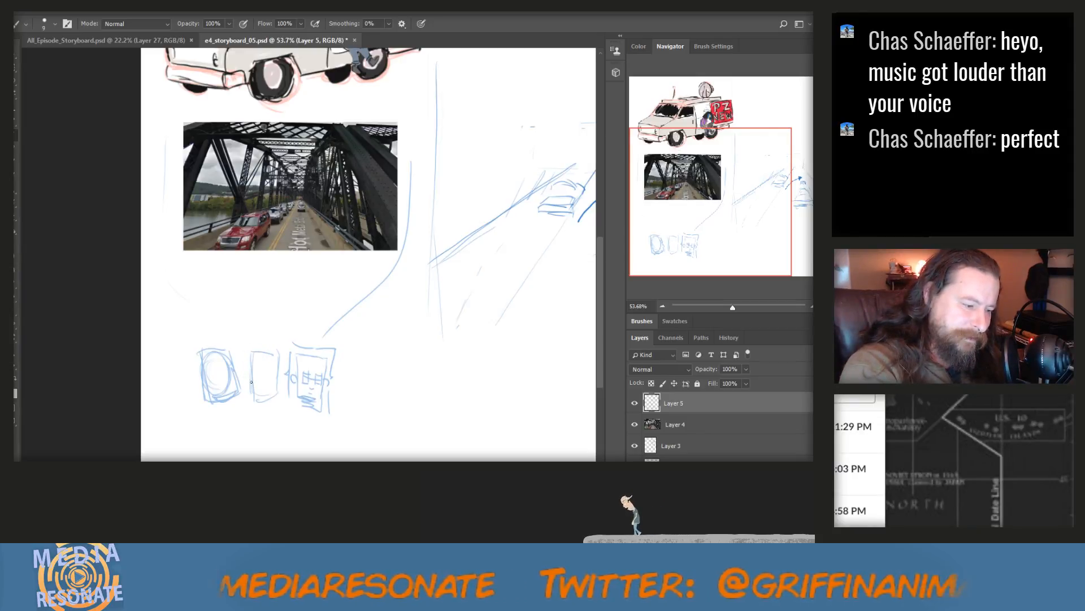
Add ears and arched strokes above the middle head, and draw facial features on the middle and left heads
drag(250, 381, 242, 380)
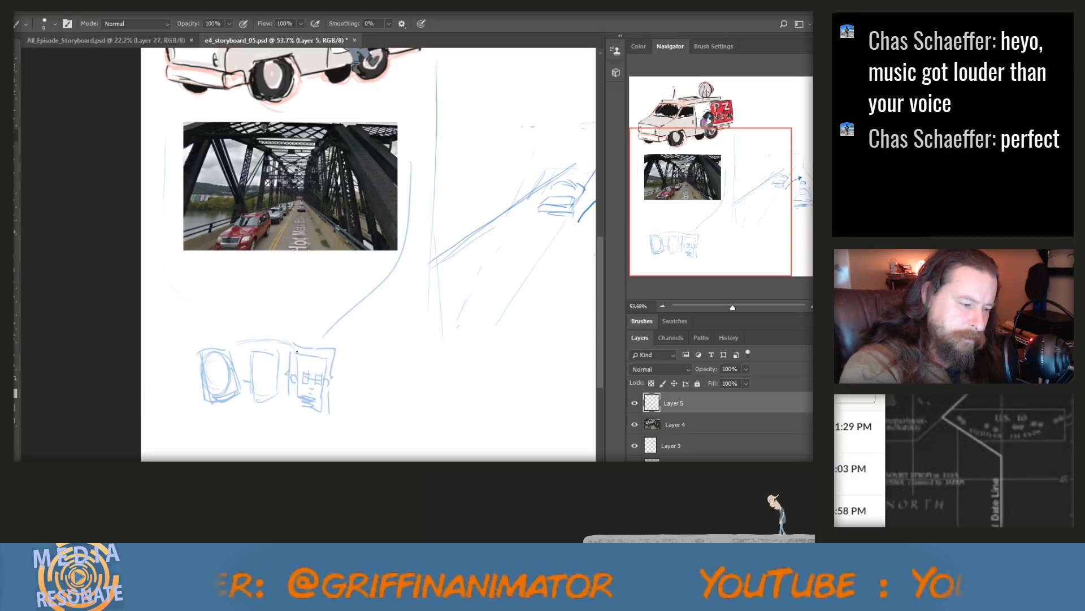
drag(278, 382, 285, 381)
drag(253, 333, 281, 336)
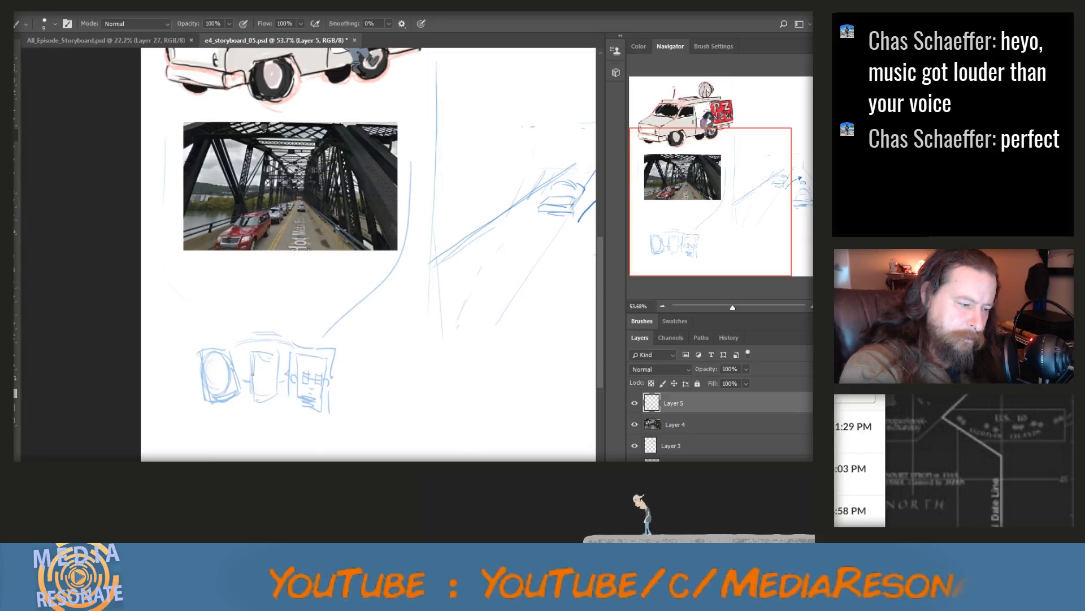
mouse_move(250, 371)
mouse_down()
mouse_move(250, 381)
mouse_move(277, 380)
mouse_up()
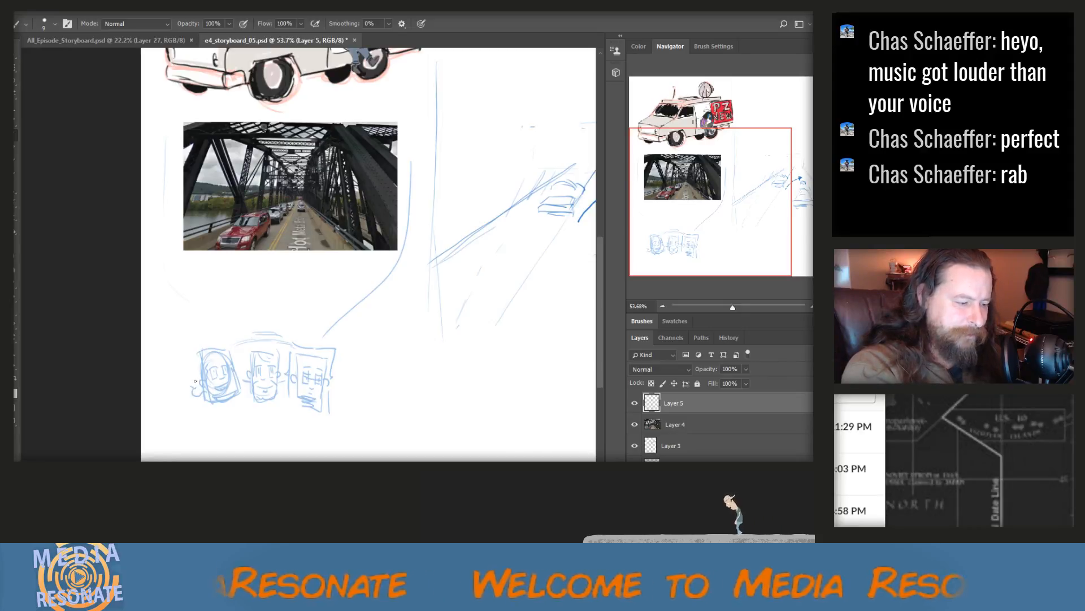
Draw curly hair around the left head and add neck lines beneath all three heads
mouse_move(193, 390)
mouse_down()
mouse_move(180, 378)
mouse_move(194, 373)
mouse_move(184, 353)
mouse_move(195, 338)
mouse_move(221, 332)
mouse_move(233, 348)
mouse_up()
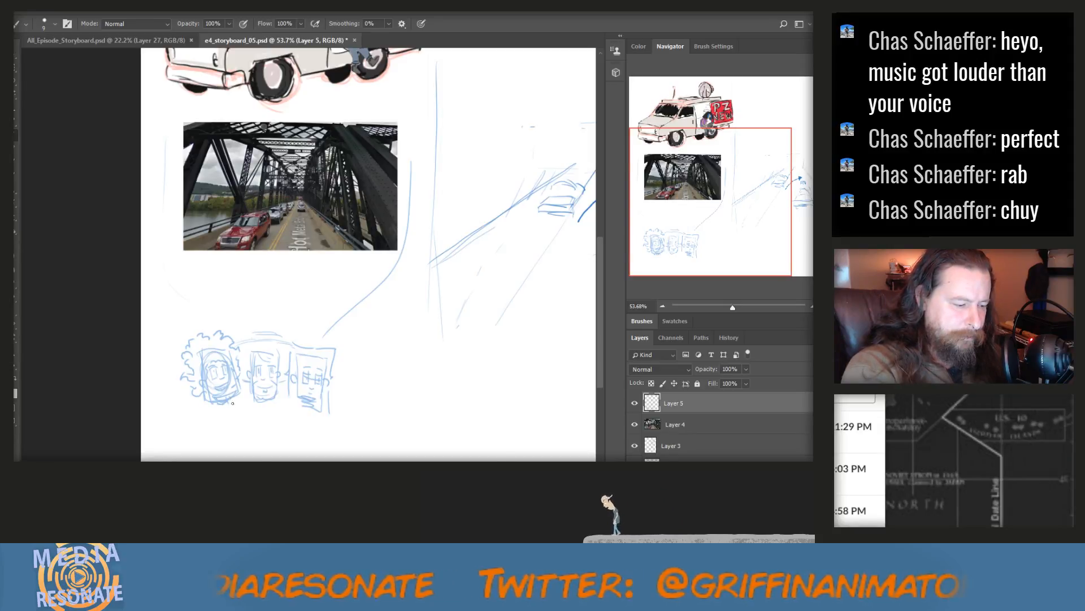
mouse_move(232, 399)
mouse_down()
mouse_move(241, 418)
mouse_move(222, 422)
mouse_move(224, 432)
mouse_up()
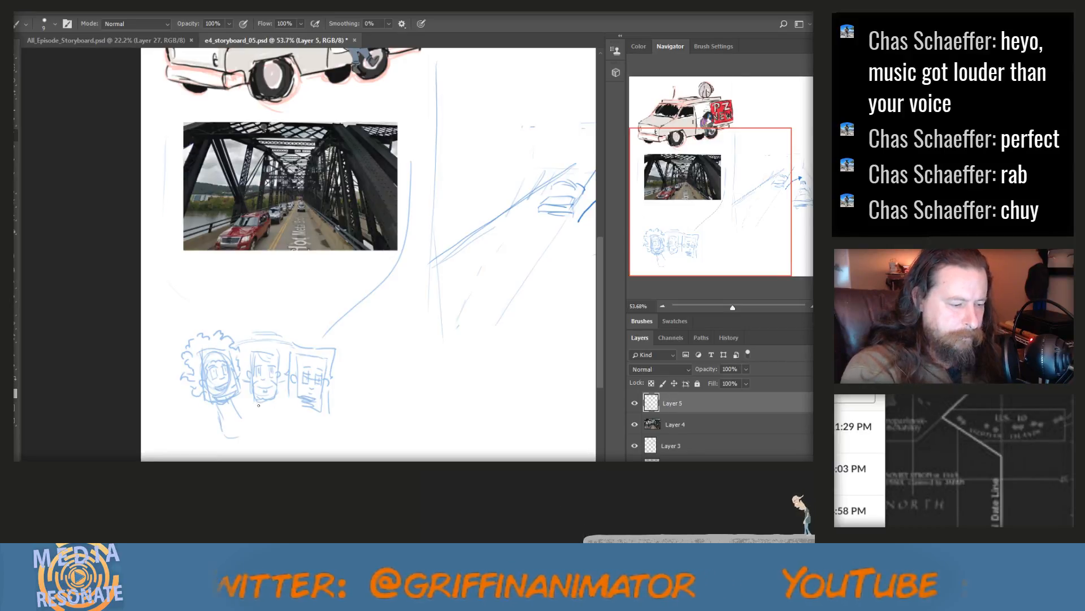
mouse_move(257, 402)
mouse_down()
mouse_move(284, 428)
mouse_move(319, 412)
mouse_move(321, 438)
mouse_up()
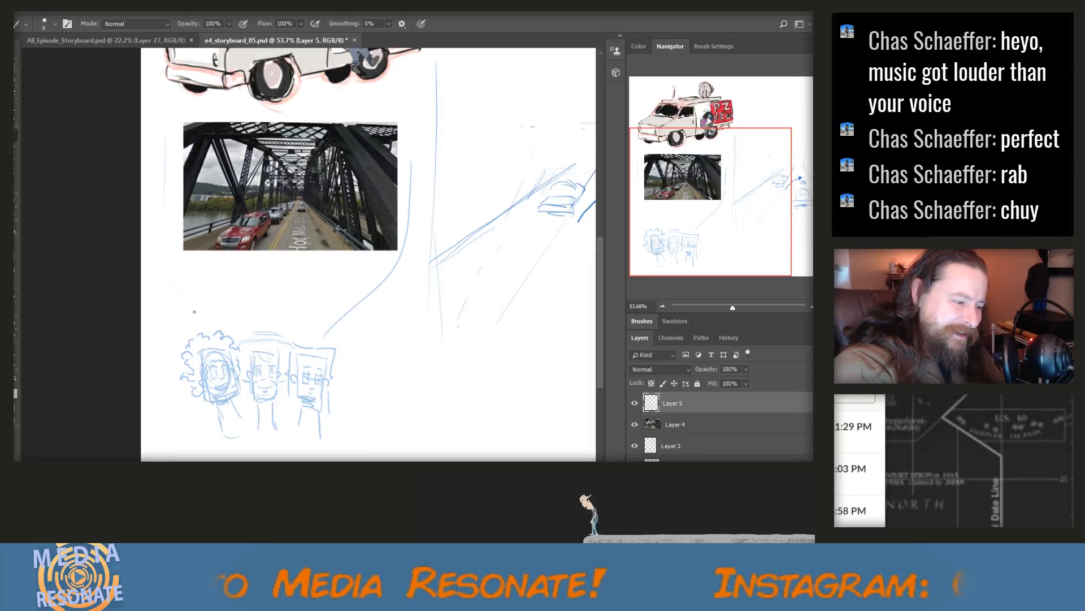
Hand-letter "ATTA GIRL!" above the three heads and darken the middle character's mouth
mouse_move(193, 332)
mouse_down()
mouse_move(194, 309)
mouse_move(205, 328)
mouse_move(222, 300)
mouse_move(228, 323)
mouse_move(239, 300)
mouse_move(233, 322)
mouse_move(240, 301)
mouse_move(248, 320)
mouse_move(243, 312)
mouse_move(321, 313)
mouse_up()
mouse_move(321, 313)
mouse_down()
mouse_move(353, 331)
mouse_move(359, 322)
mouse_up()
click(358, 330)
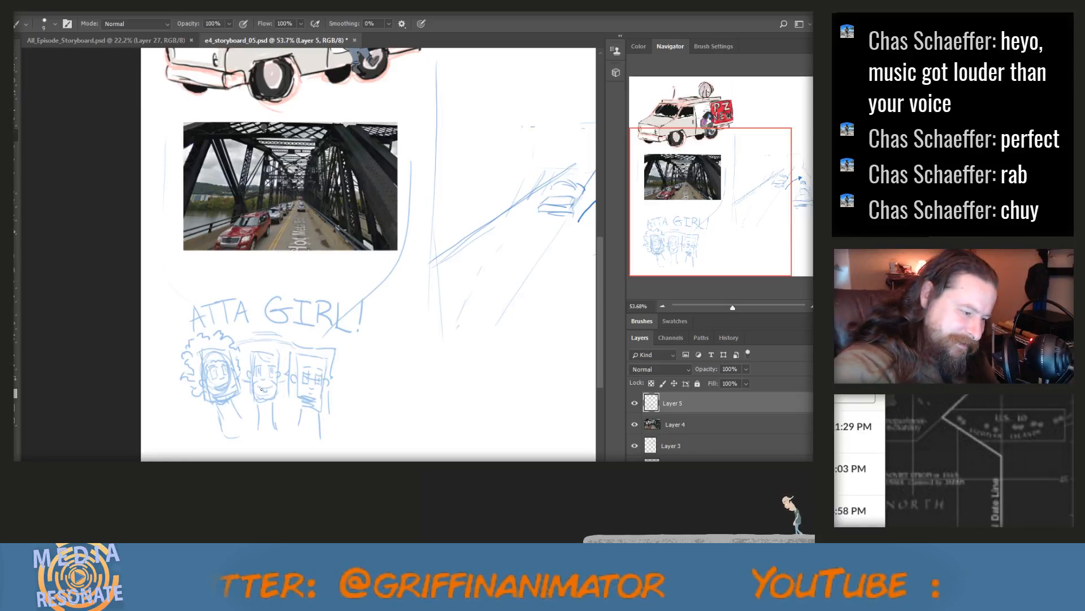
drag(264, 389, 272, 388)
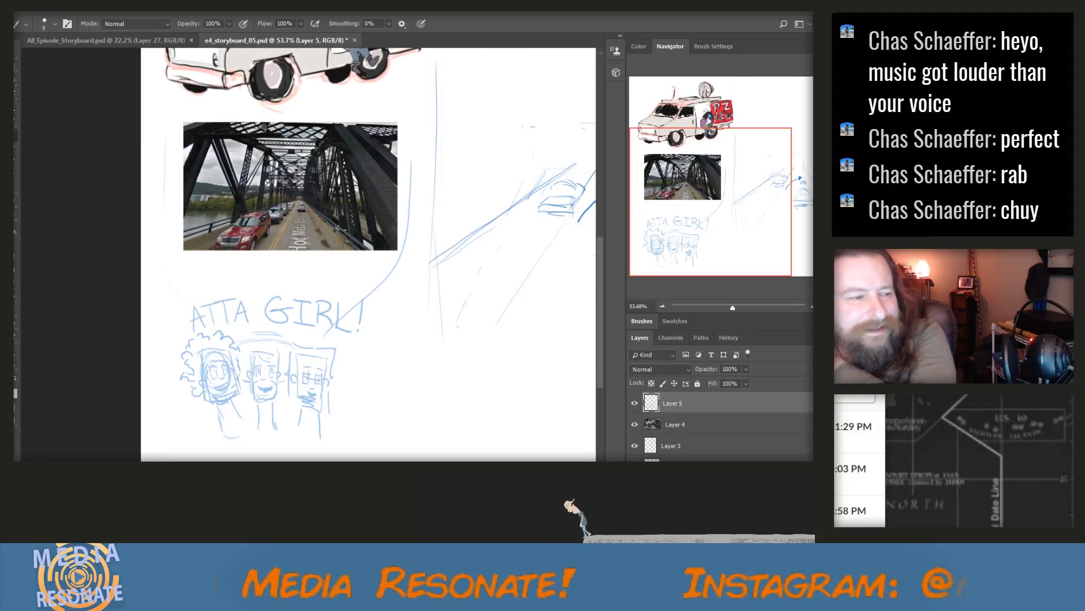
Examine the character panels and rough sketches on the All_Episode_Storyboard.psd board, then return to e4_storyboard_05.psd
click(105, 41)
scroll(474, 388, down, 2)
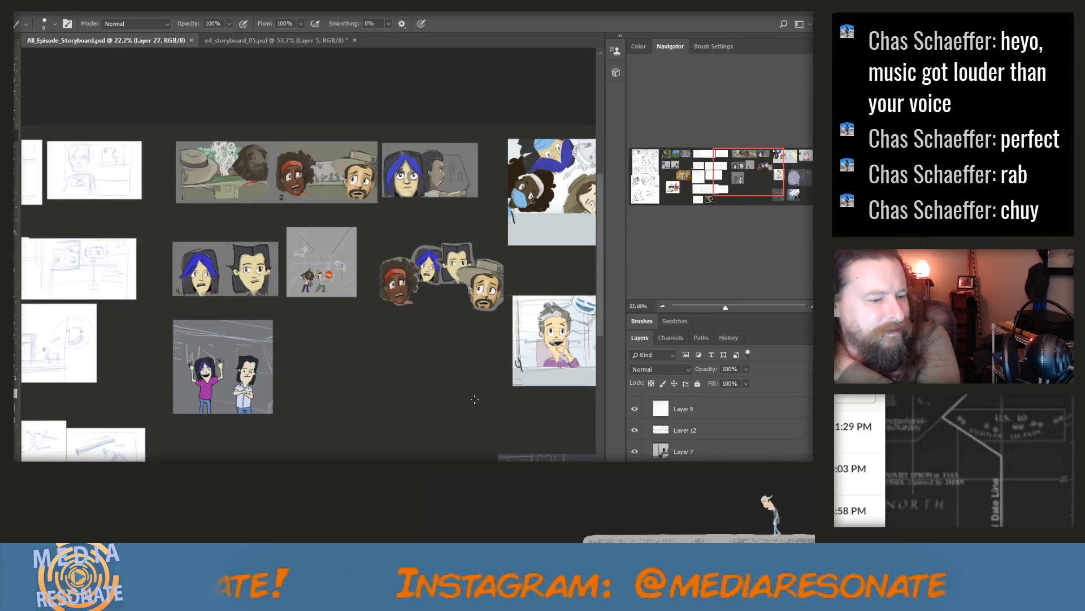
scroll(309, 263, right, 5)
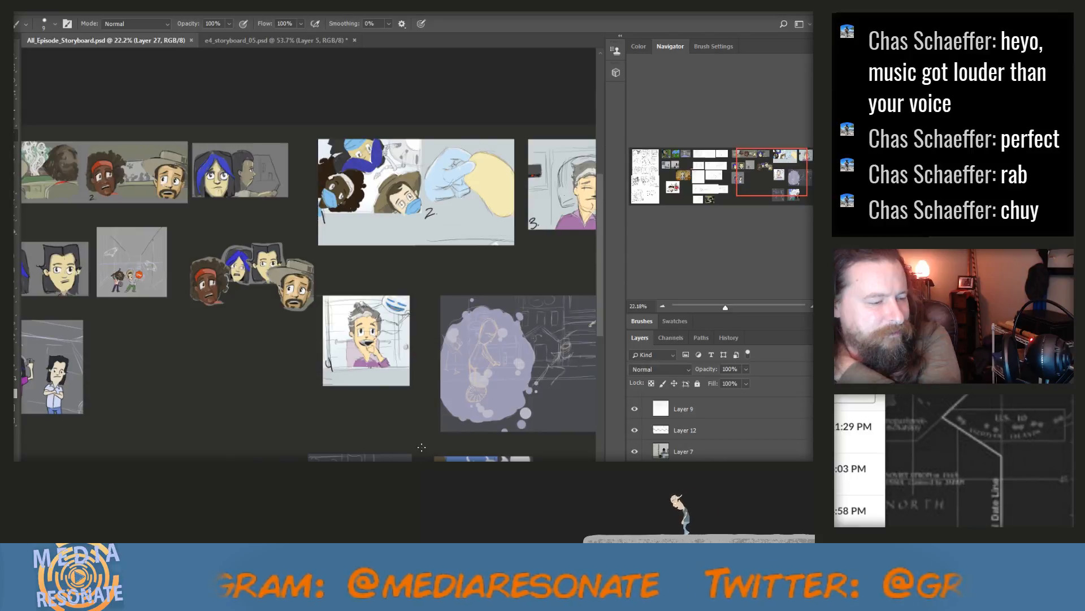
scroll(421, 447, down, 4)
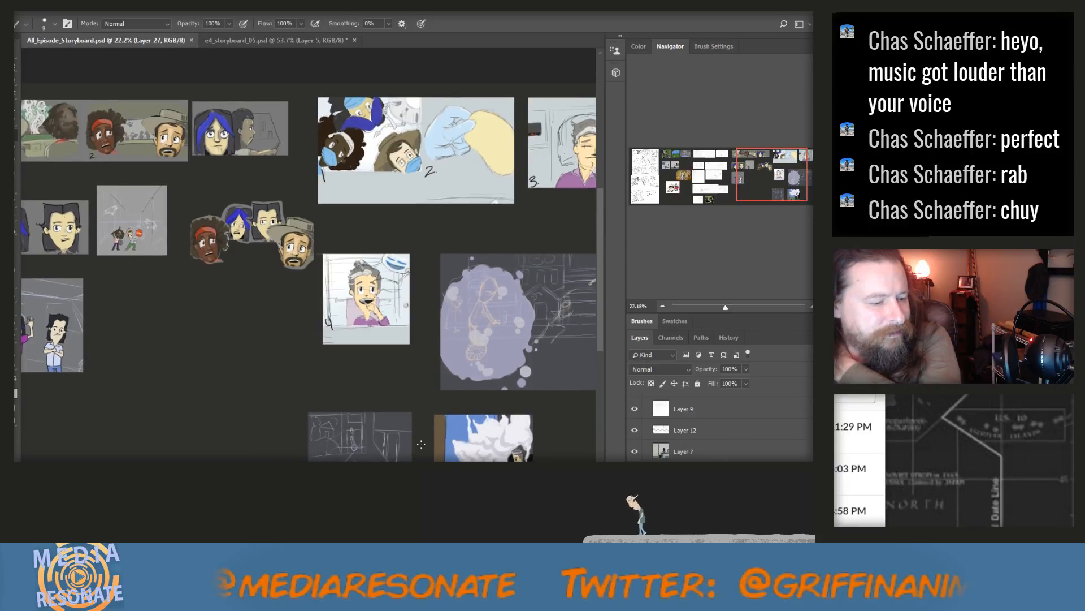
scroll(423, 459, left, 15)
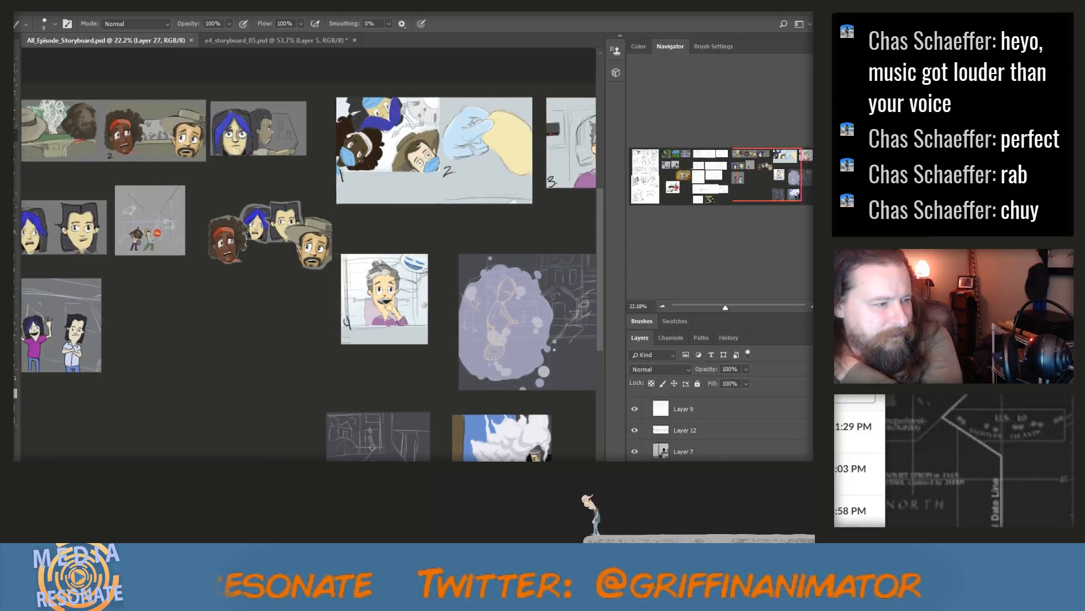
scroll(308, 271, right, 5)
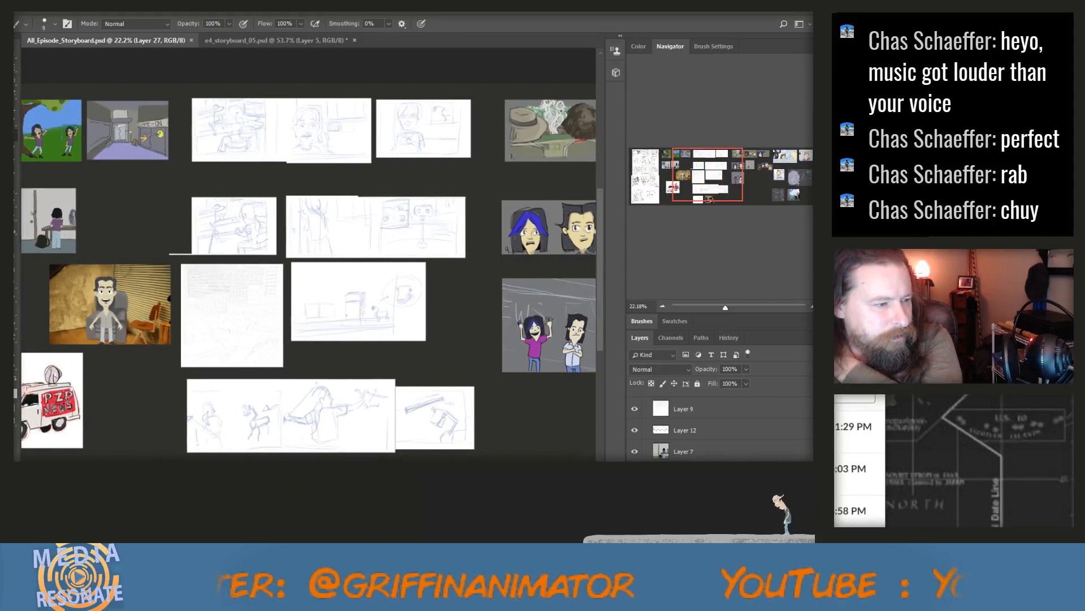
drag(287, 231, 284, 231)
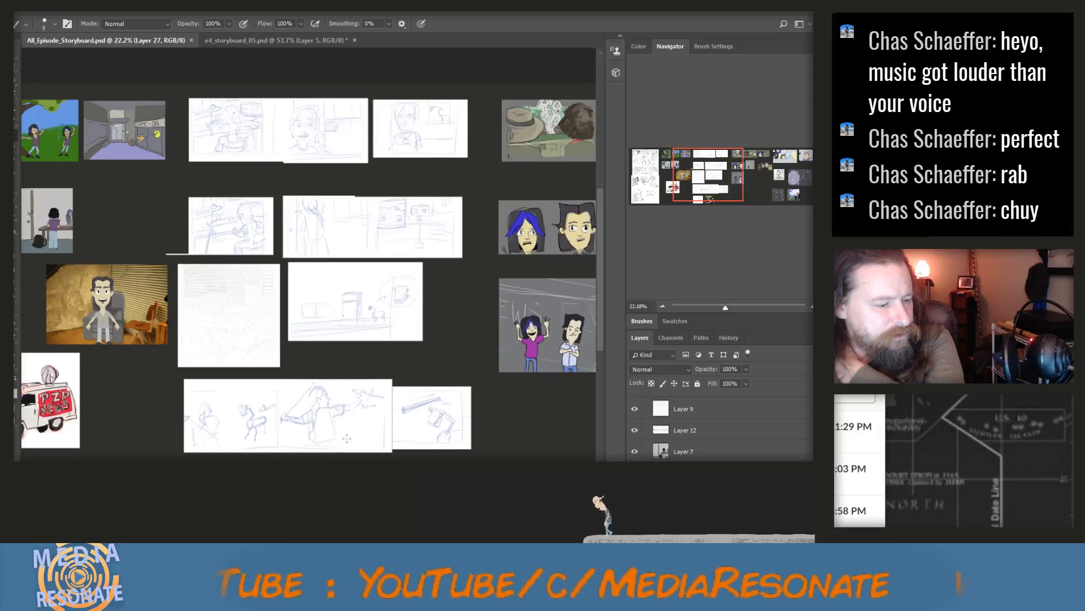
scroll(242, 222, down, 1)
scroll(315, 421, down, 3)
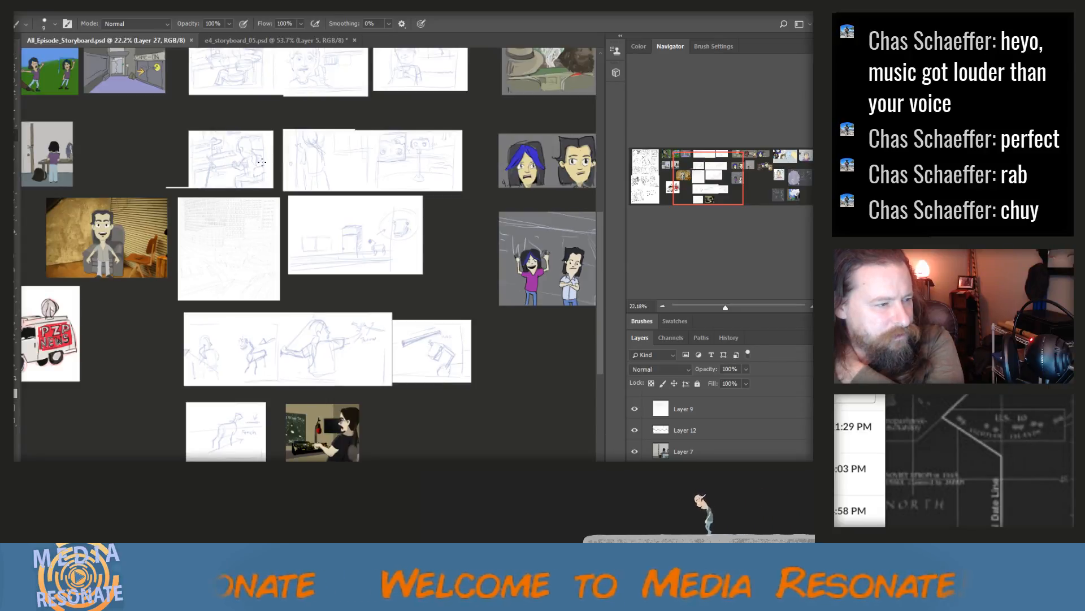
click(230, 39)
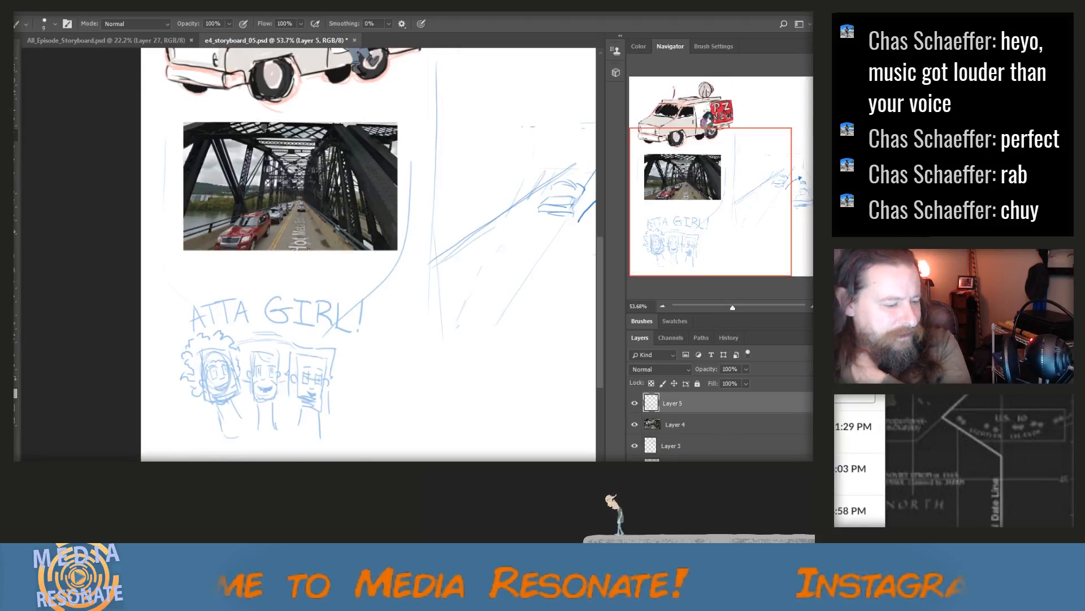
Select the layers holding the perspective traffic sketch and move the sketch up the page beside the van
scroll(477, 356, right, 5)
scroll(308, 255, left, 1)
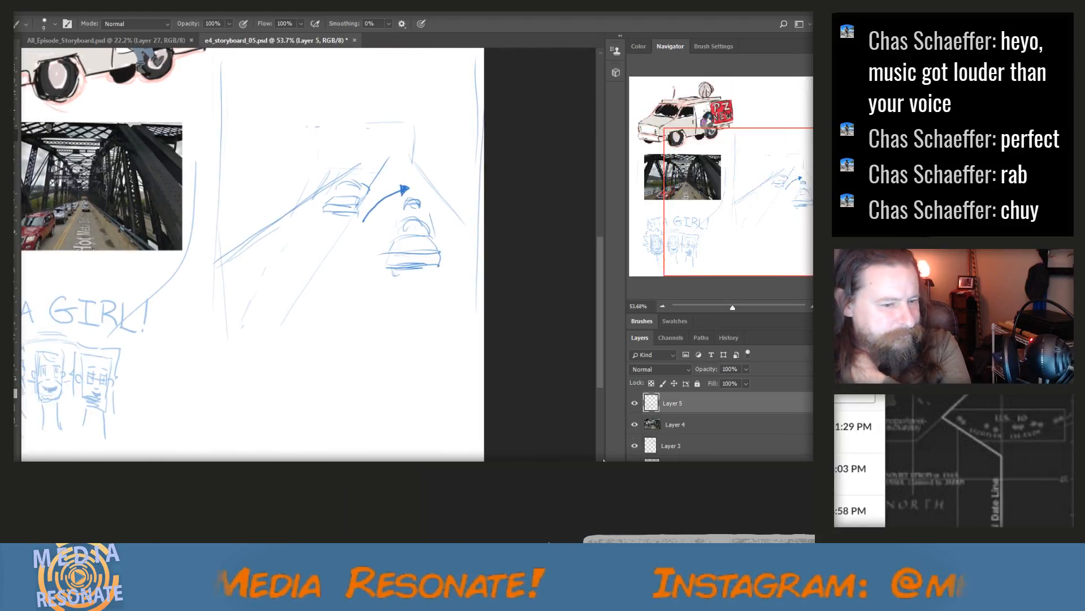
click(682, 448)
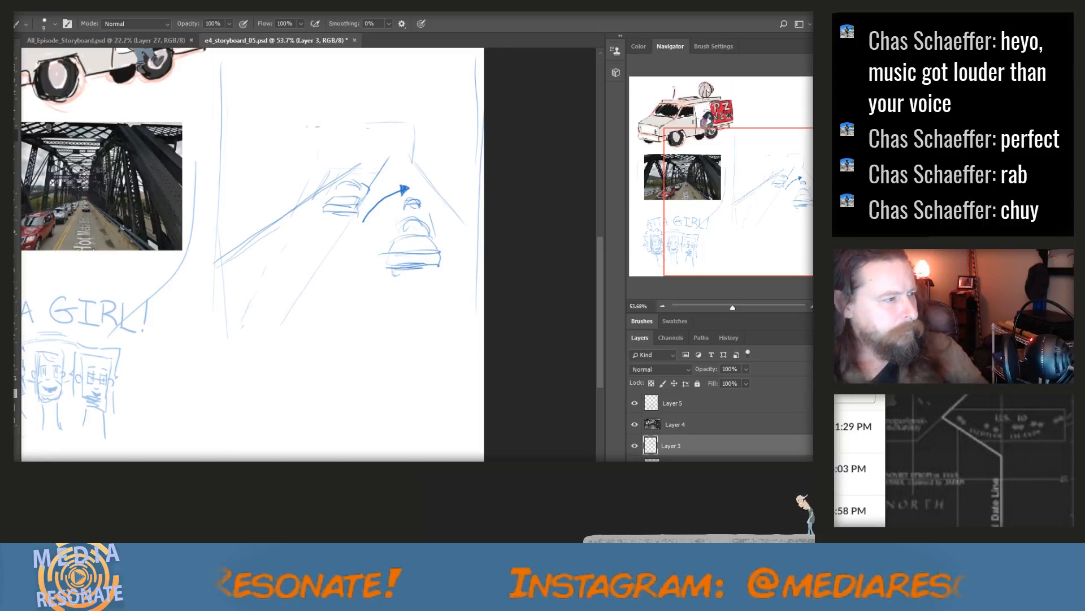
key(v)
scroll(269, 294, down, 2)
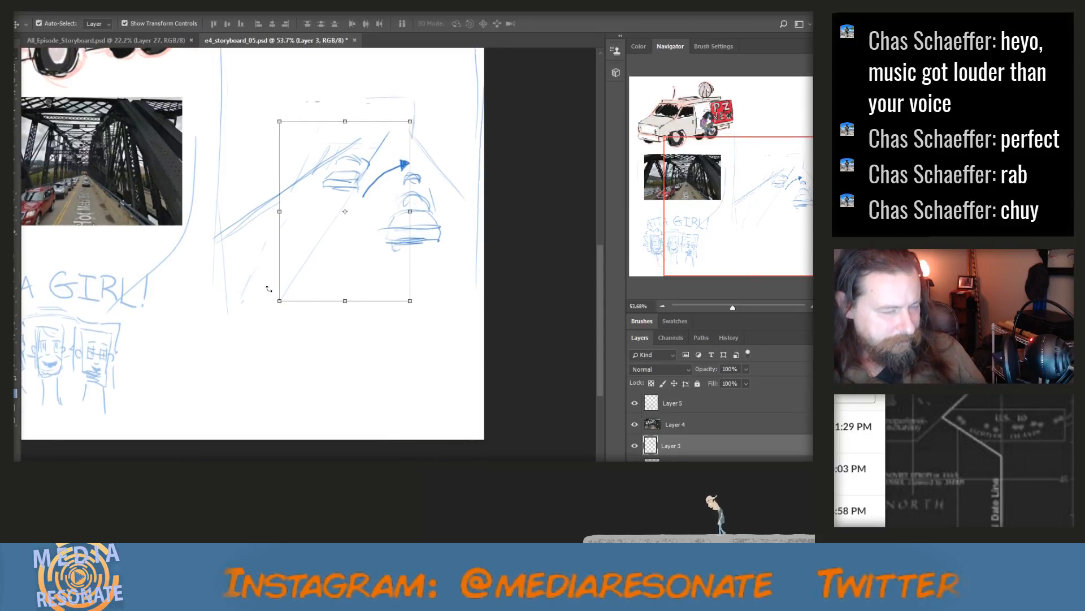
scroll(270, 289, down, 3)
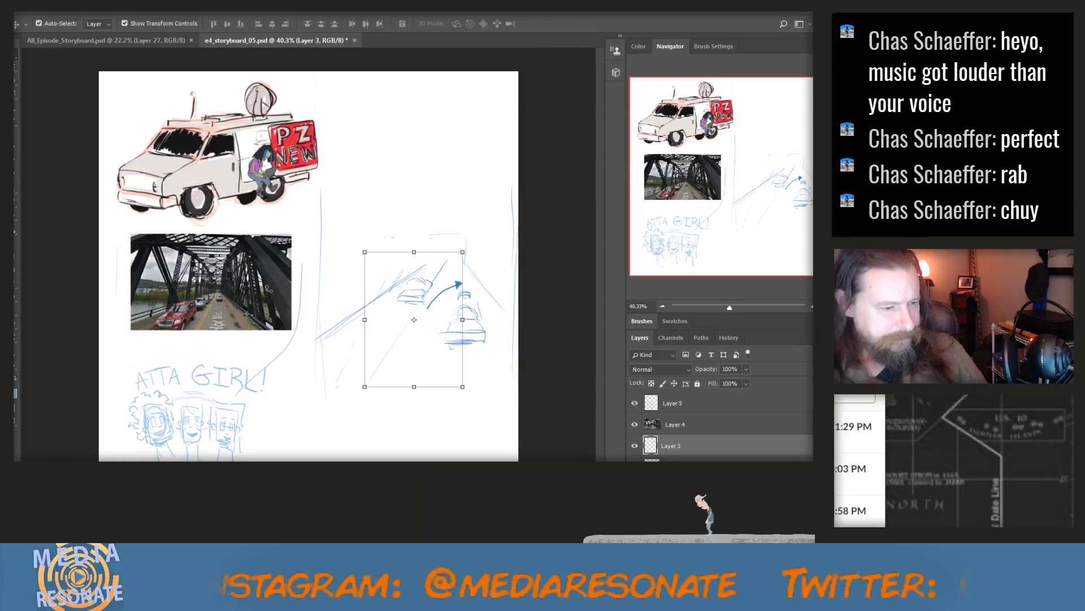
ctrl+click(667, 402)
ctrl+click(670, 403)
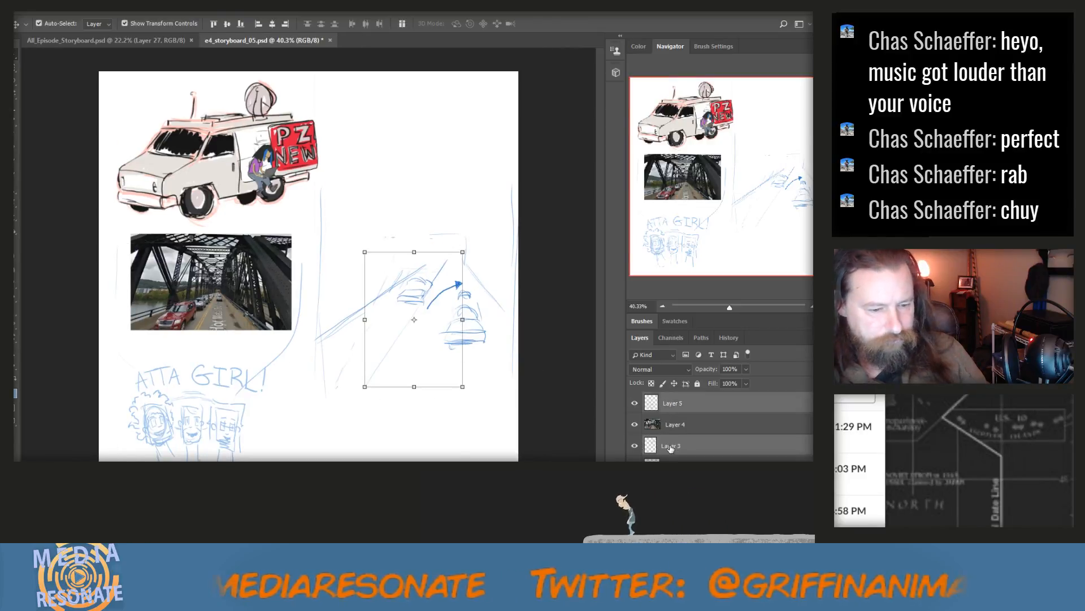
ctrl+click(673, 407)
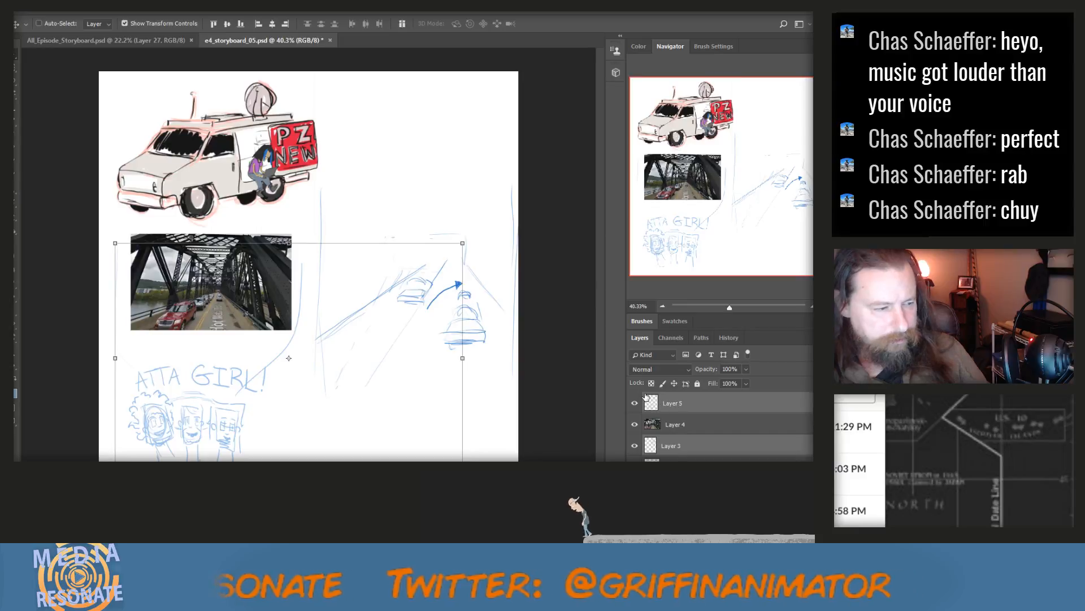
ctrl+click(660, 403)
ctrl+click(670, 459)
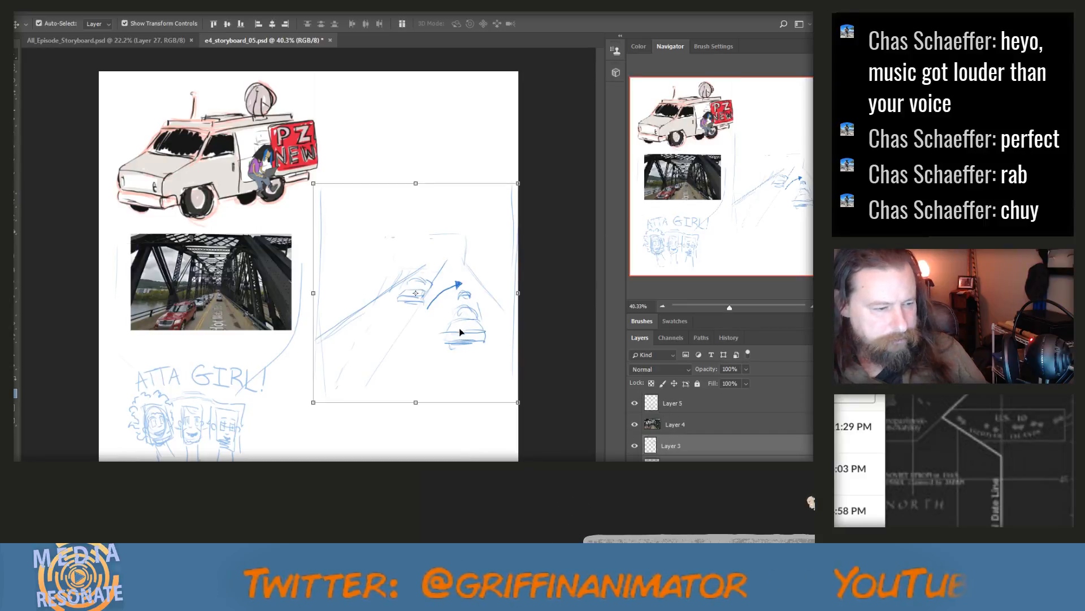
drag(460, 333, 455, 277)
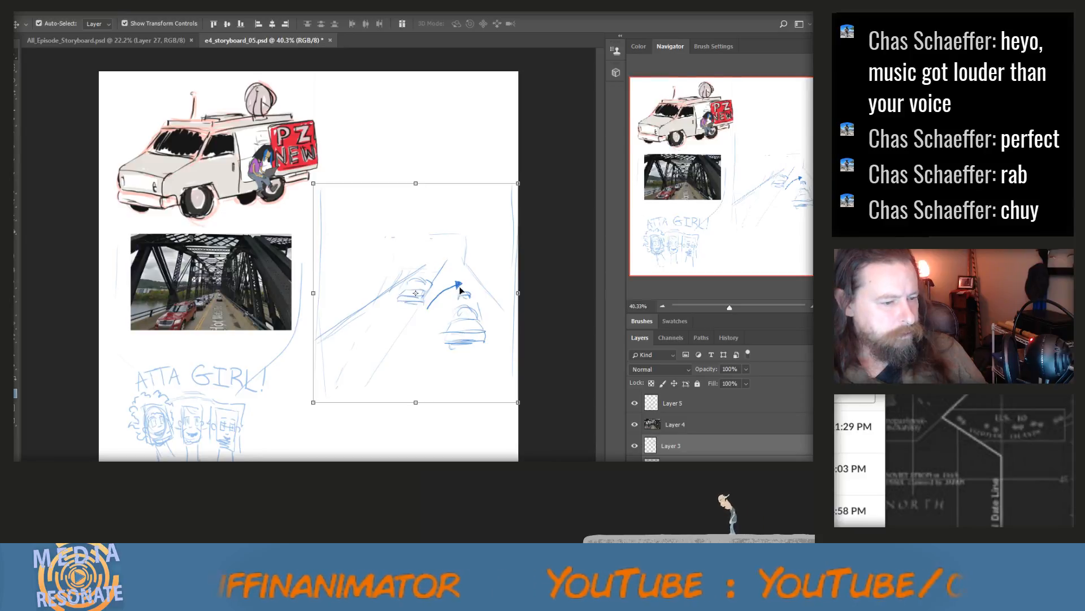
drag(460, 286, 456, 202)
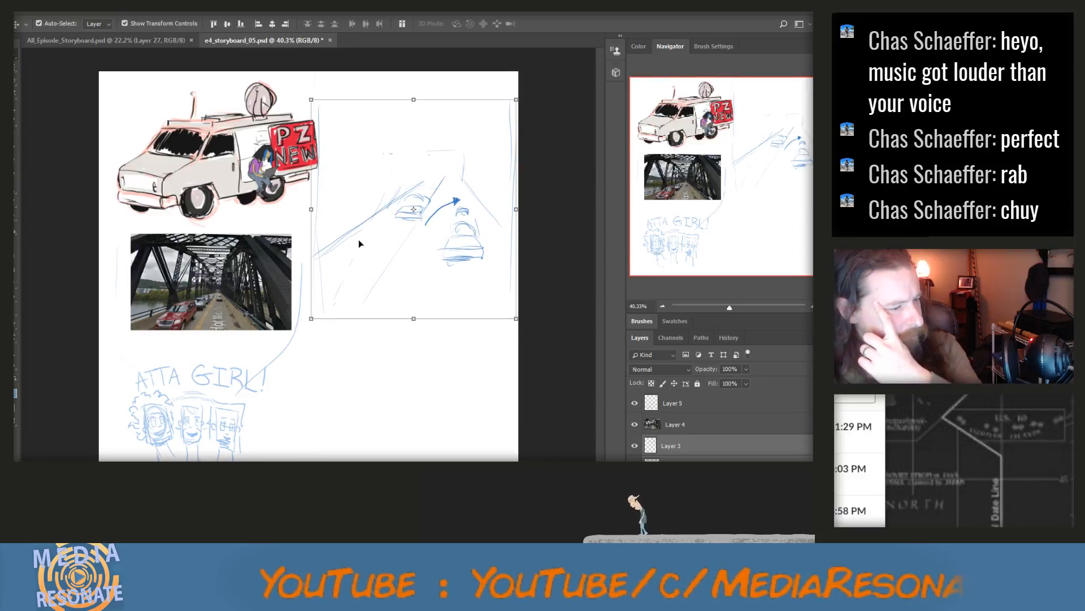
Scale the bridge photo to about 77% and place it just beneath the van
click(241, 279)
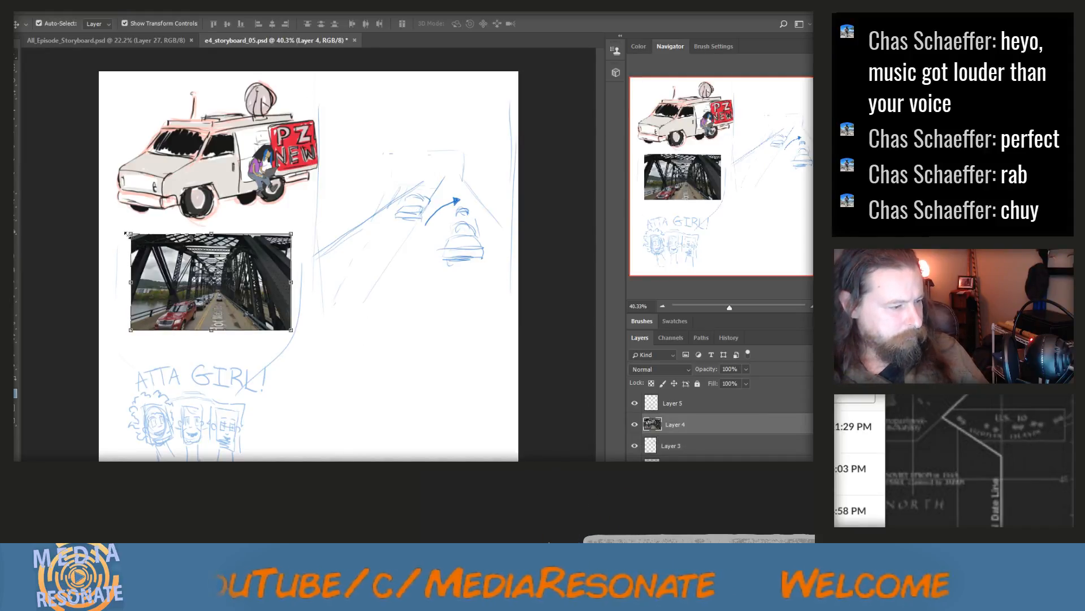
drag(131, 233, 168, 256)
drag(220, 286, 252, 255)
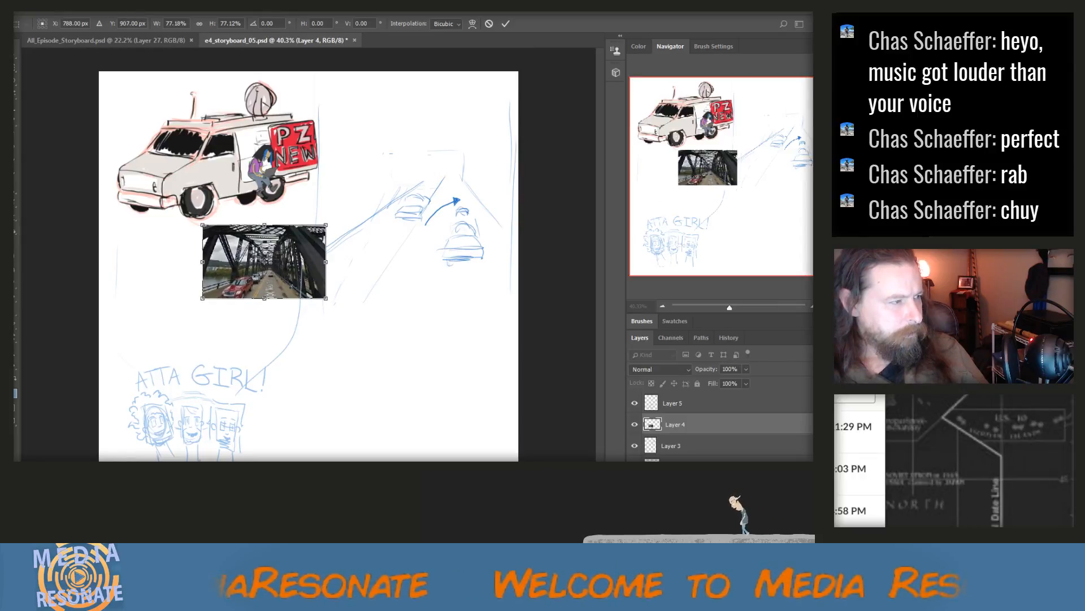
click(15, 55)
click(373, 227)
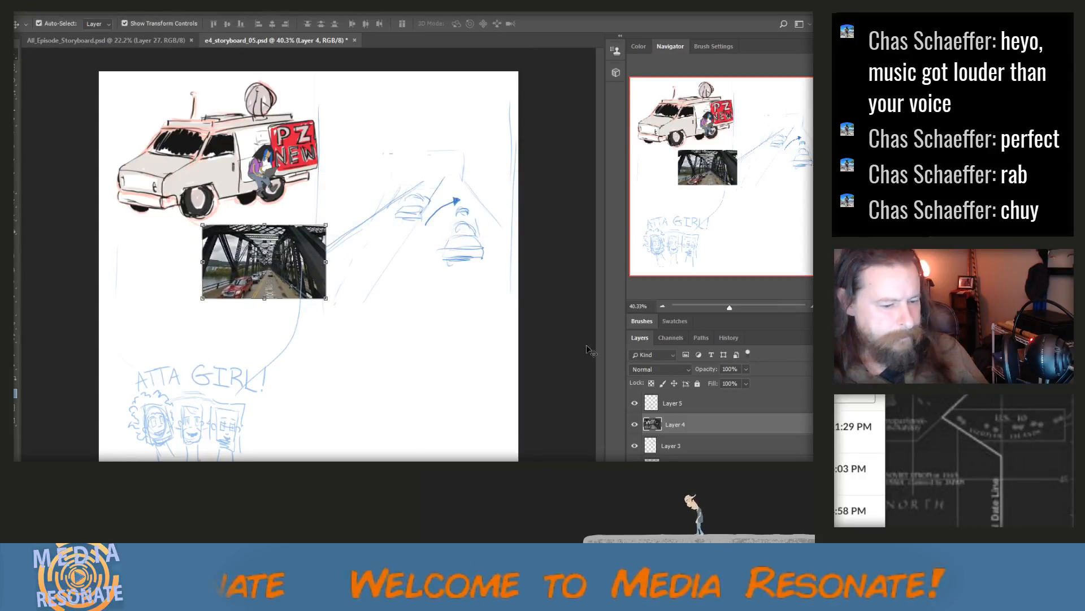
Add a new layer directly above the bridge photo's layer for brush drawing
click(824, 338)
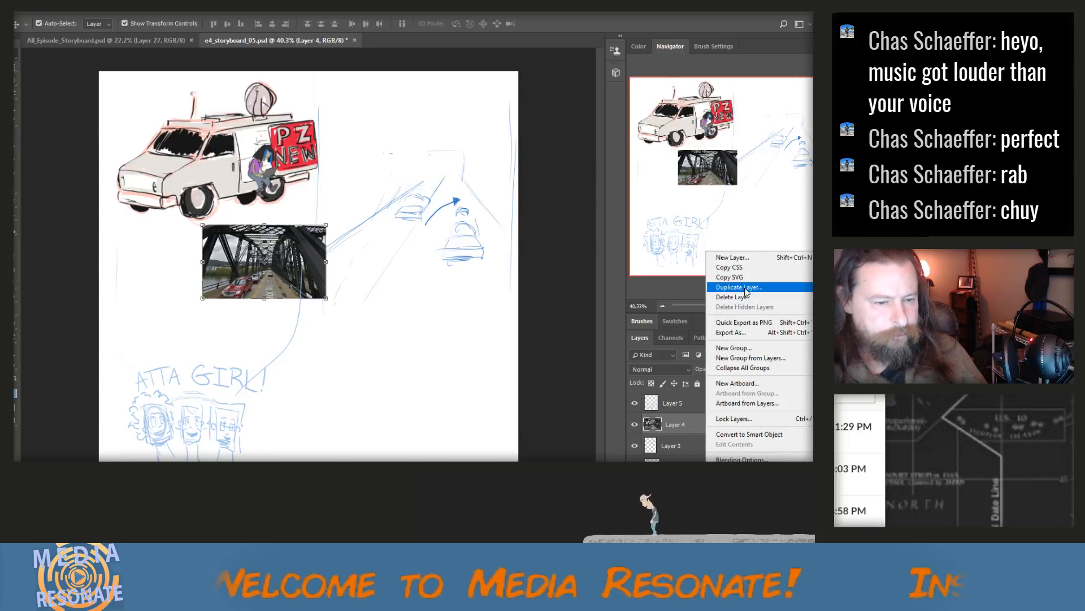
click(746, 258)
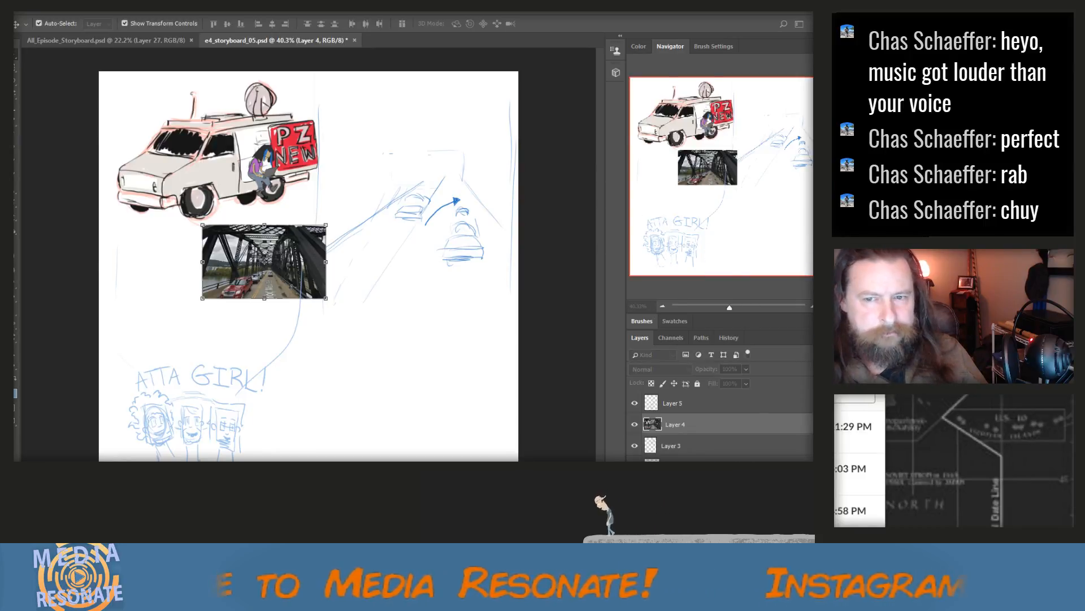
key(Return)
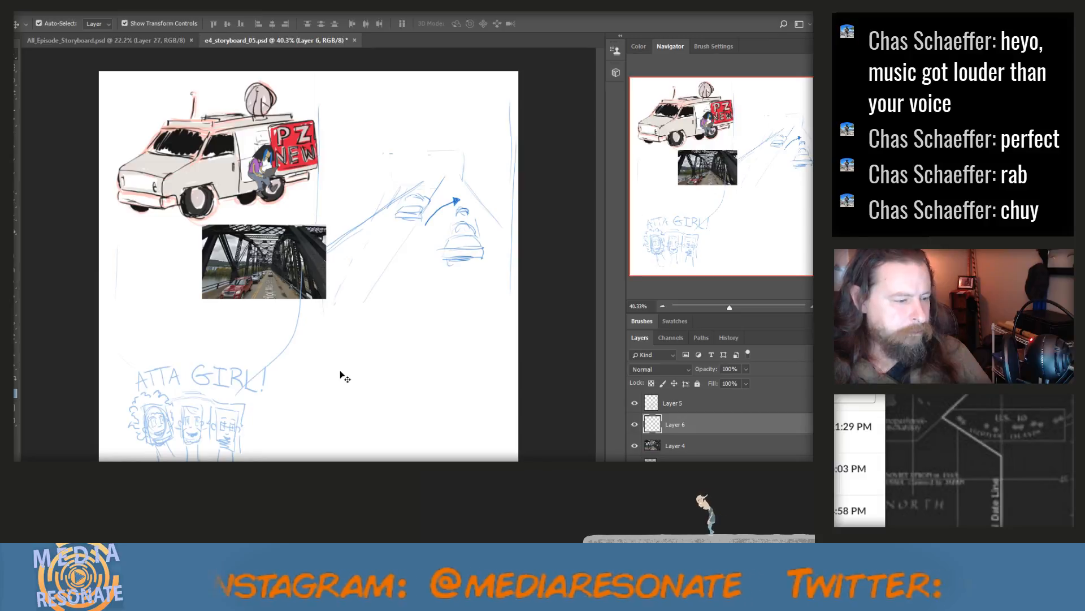
key(b)
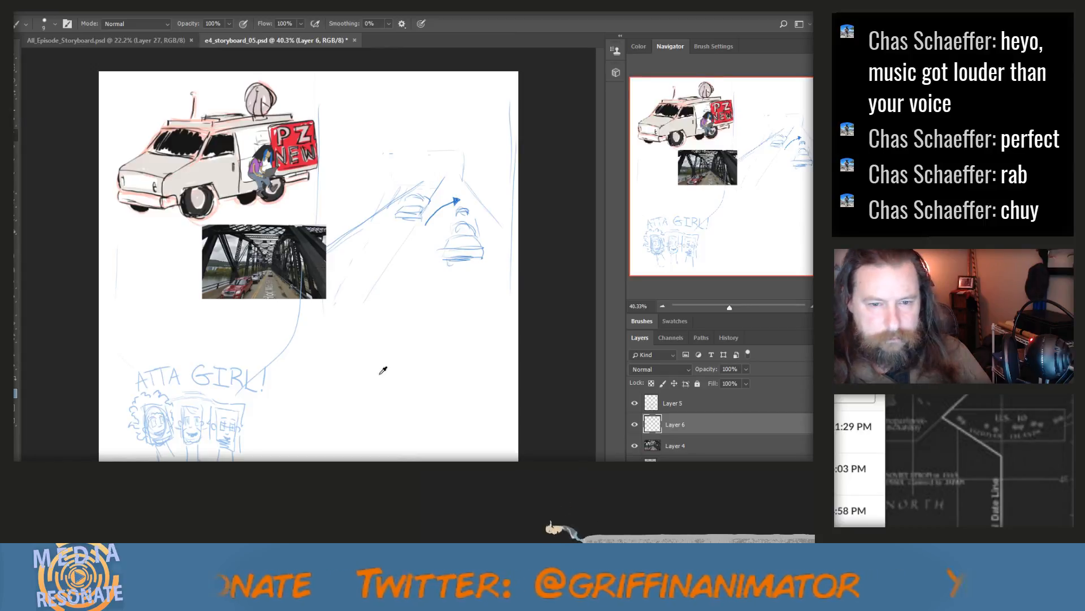
Draw a faint panel border below the traffic sketch and rough in boxy background shapes and an oval inside it
scroll(383, 369, up, 1)
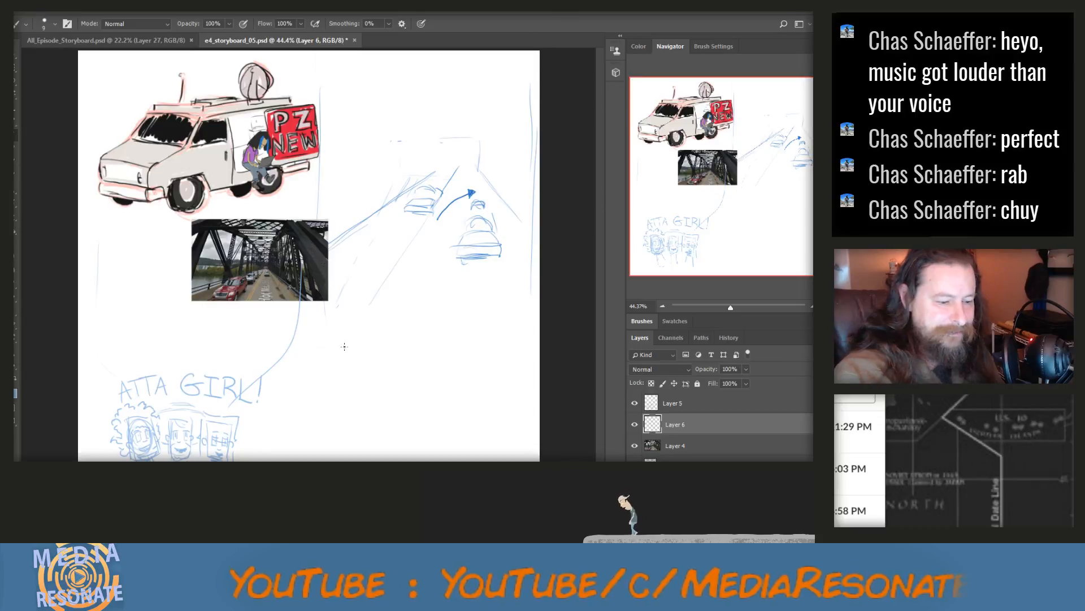
drag(310, 343, 412, 341)
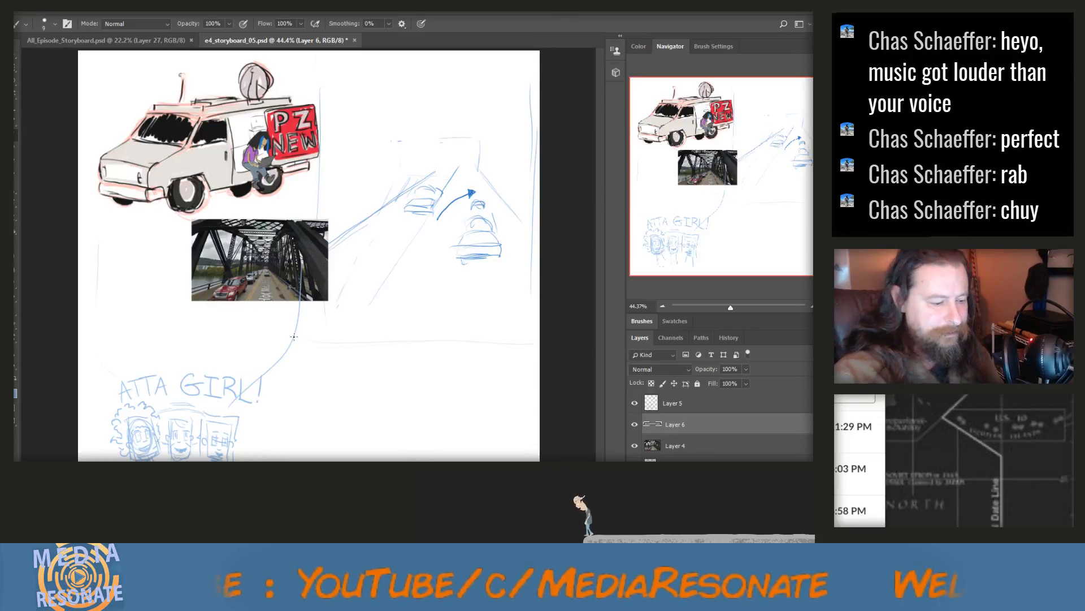
drag(291, 346, 286, 459)
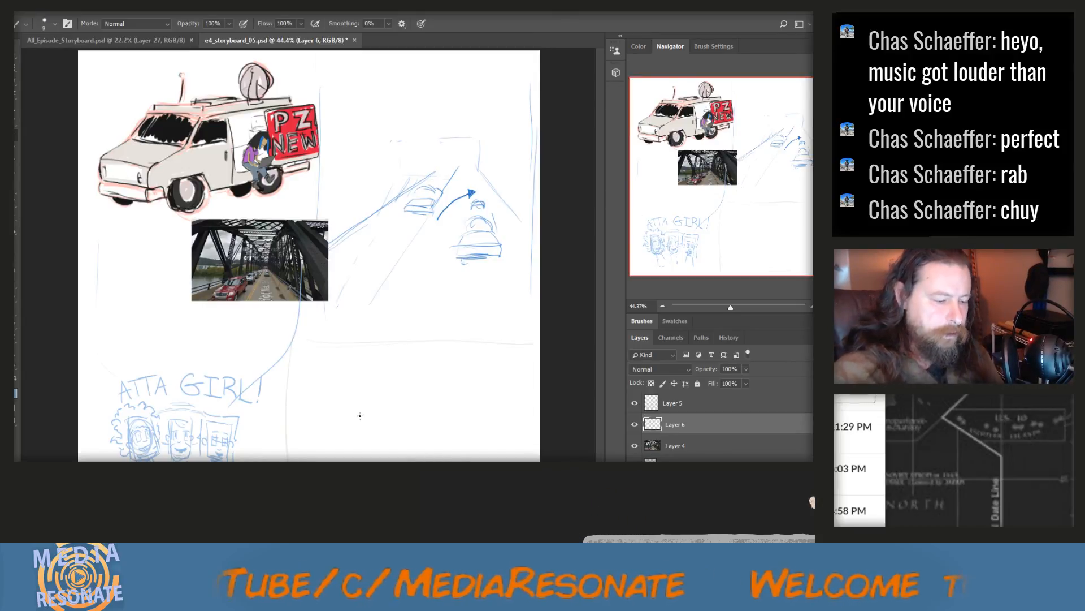
drag(368, 412, 367, 451)
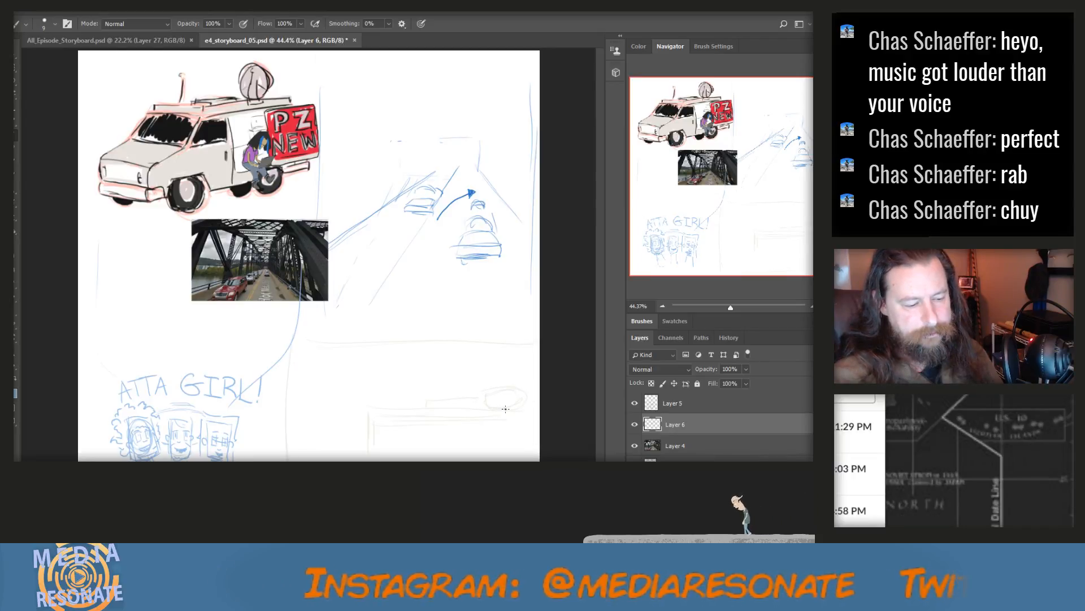
mouse_move(490, 436)
mouse_down()
mouse_move(517, 437)
mouse_move(510, 442)
mouse_up()
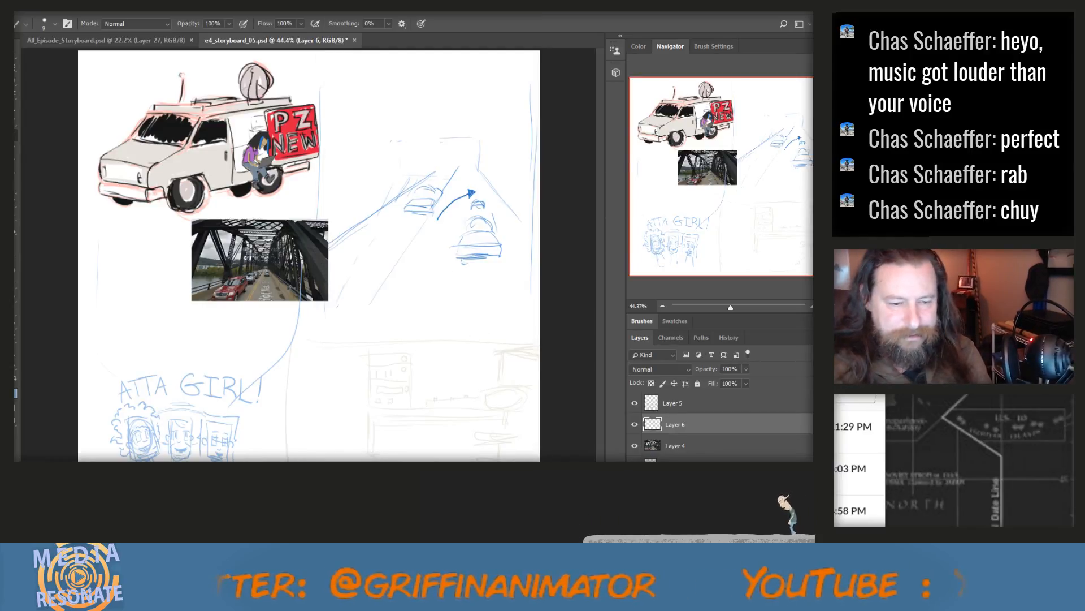
On another new layer, sketch a bearded man's head with glasses in the new panel, consulting the All_Episode_Storyboard.psd board for reference
click(824, 337)
click(754, 258)
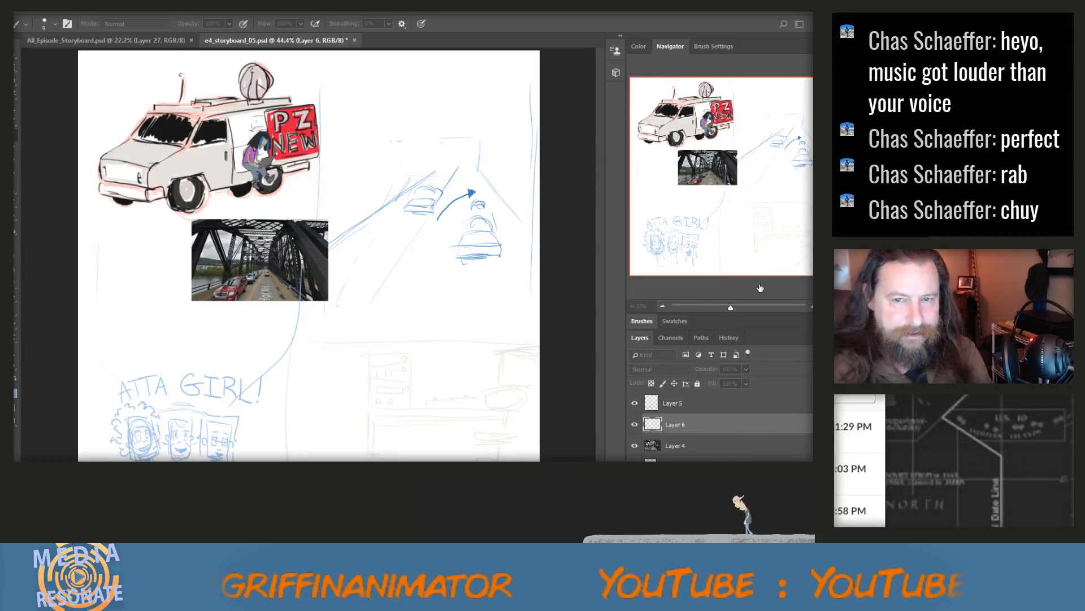
key(Return)
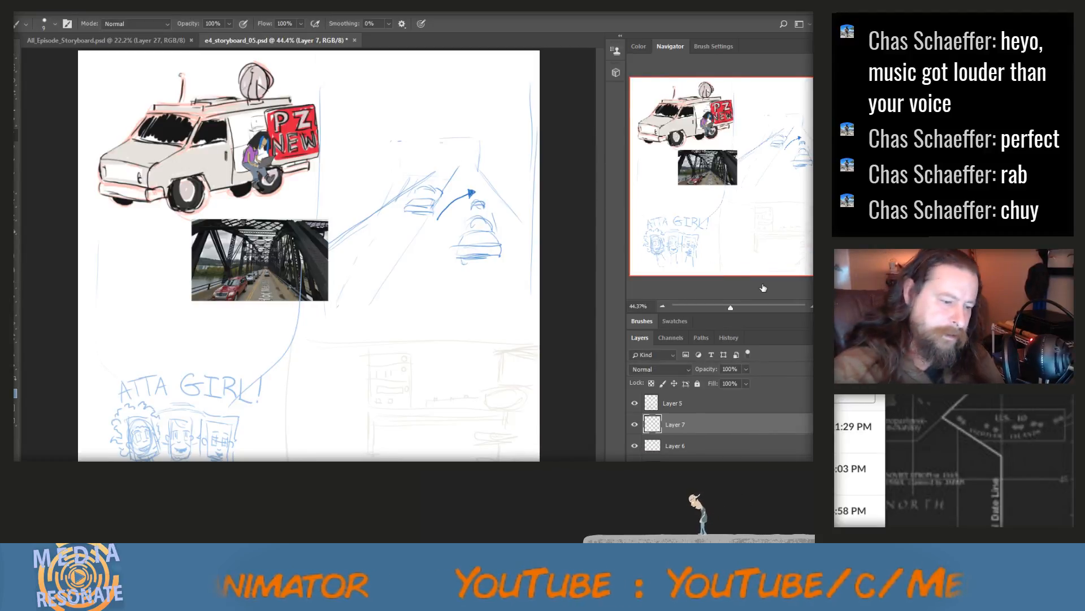
mouse_move(424, 398)
mouse_down()
mouse_move(457, 366)
mouse_move(418, 388)
mouse_move(452, 364)
mouse_move(444, 440)
mouse_move(466, 423)
mouse_up()
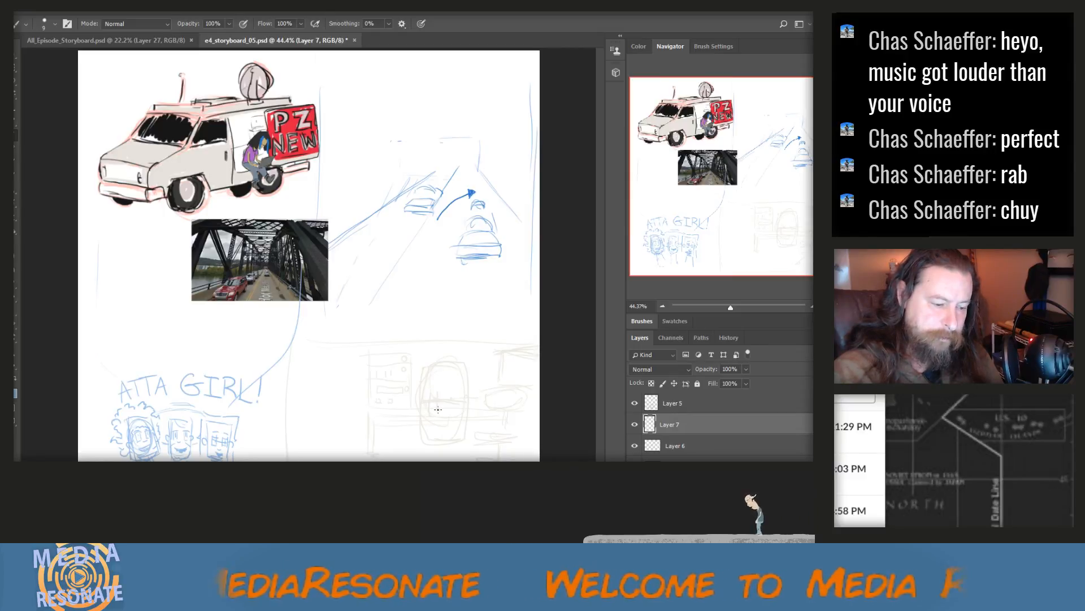
mouse_move(442, 391)
mouse_down()
mouse_move(432, 394)
mouse_move(442, 410)
mouse_move(465, 394)
mouse_move(462, 408)
mouse_up()
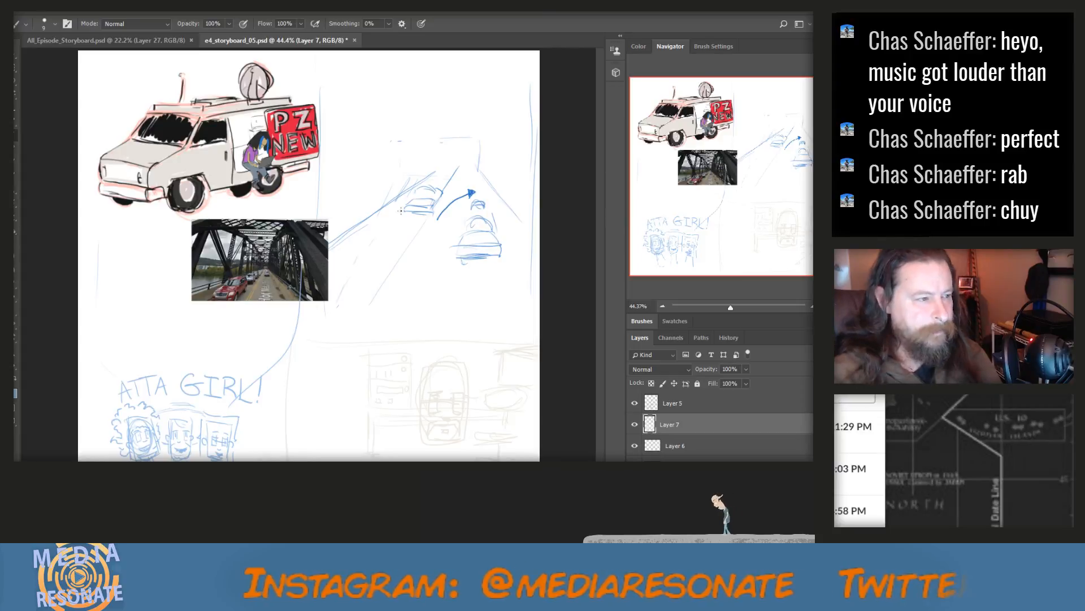
click(93, 41)
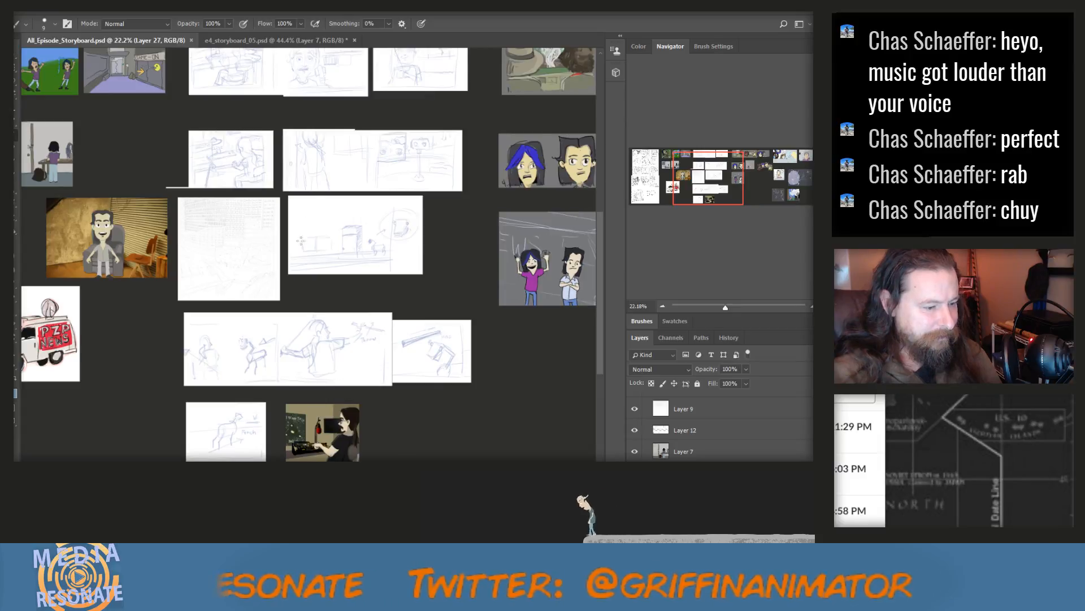
click(245, 40)
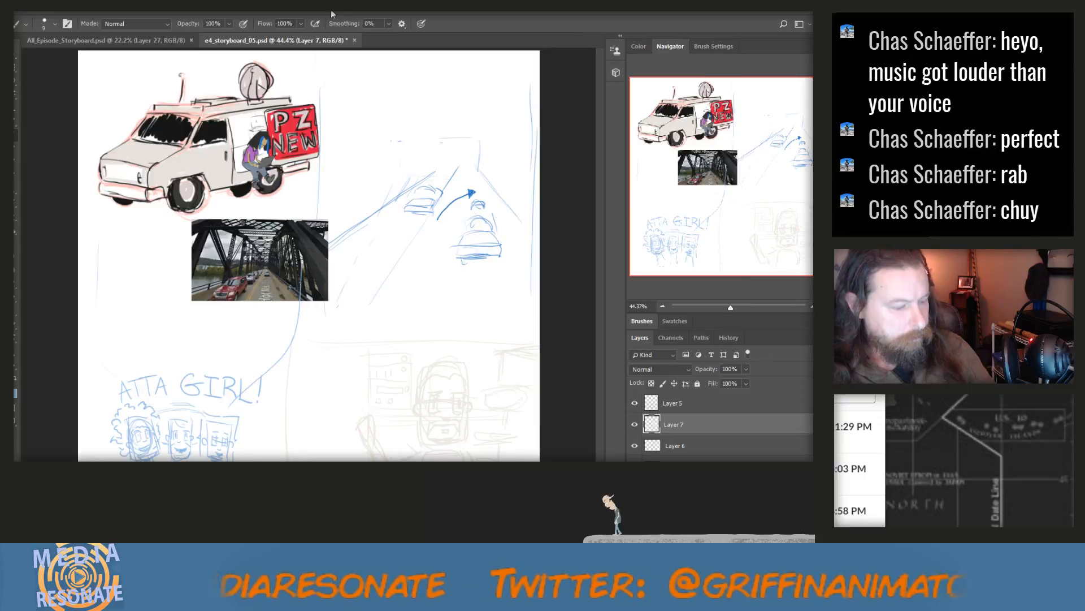
Save e4_storyboard_05.psd and create a new 2000 x 2000 px, 300 ppi document from the "2000 pixel grid" preset
key(ctrl+s)
click(28, 12)
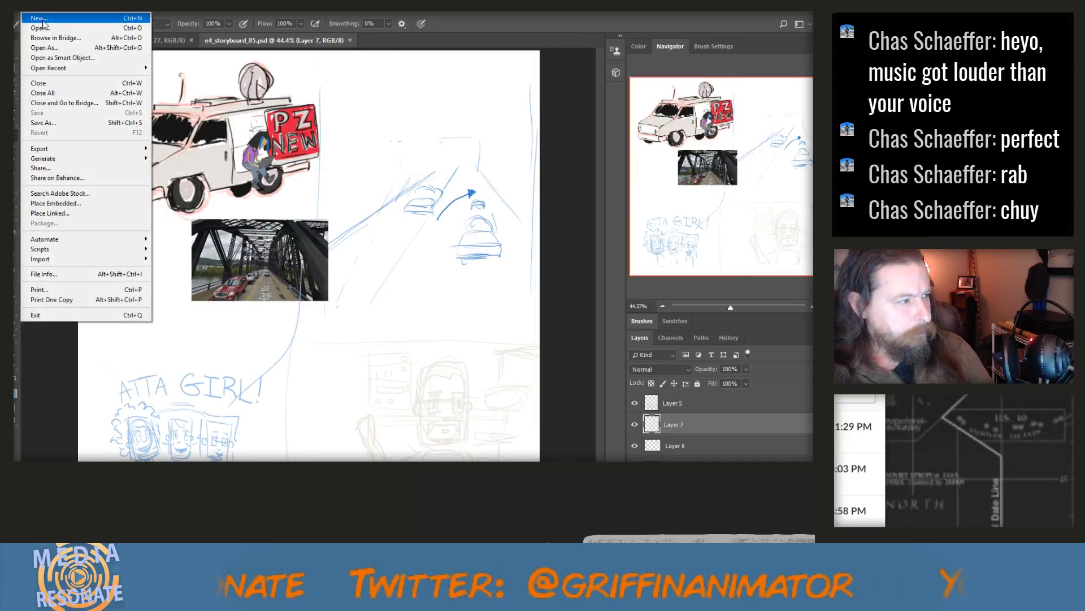
click(44, 18)
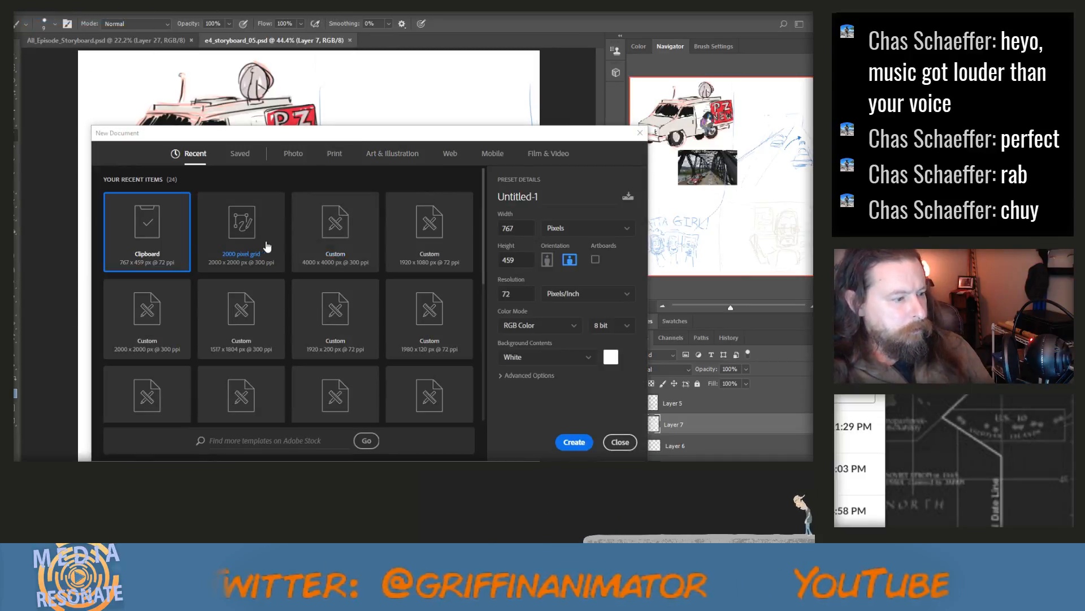
click(243, 249)
click(573, 442)
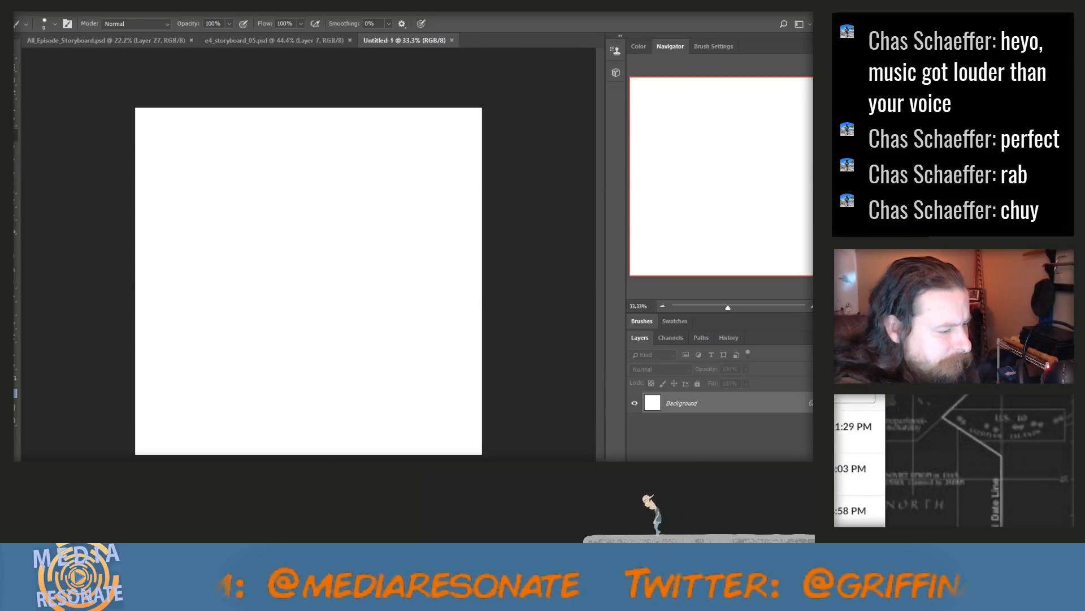
Choose a blue foreground colour and sketch a tall, faint panel border in the upper-left part of the blank page
click(10, 388)
click(478, 369)
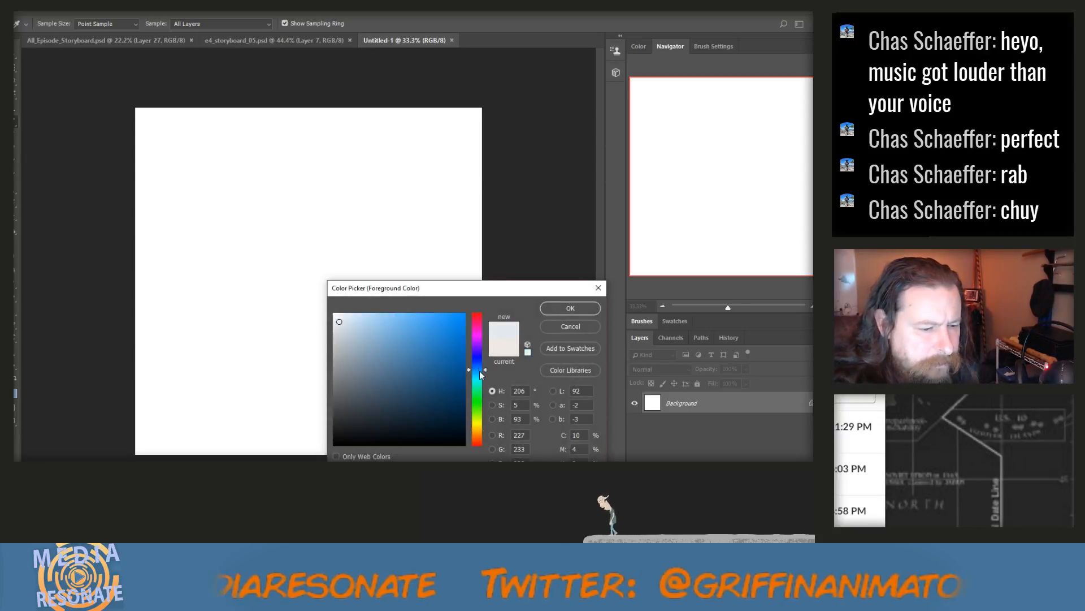
click(375, 327)
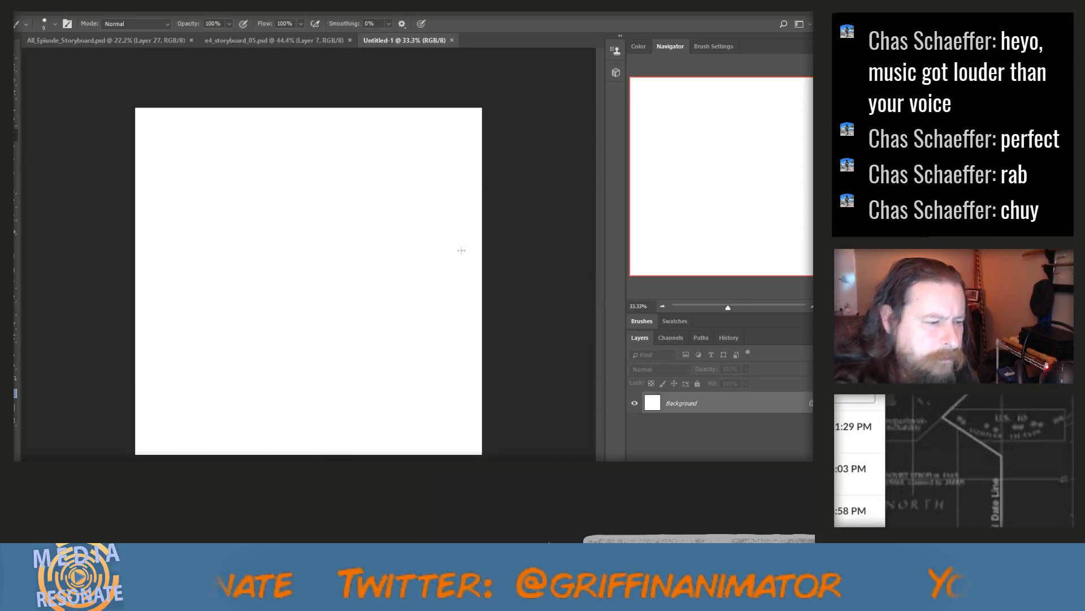
click(565, 310)
drag(162, 255, 161, 274)
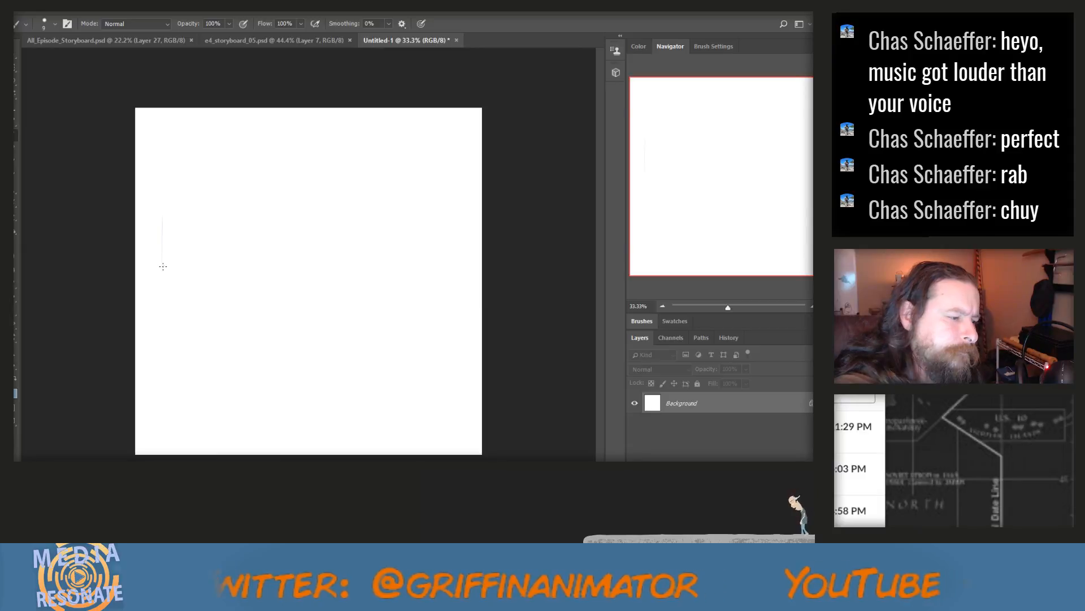
mouse_move(160, 347)
mouse_down()
mouse_move(158, 142)
mouse_move(225, 144)
mouse_move(274, 193)
mouse_move(272, 235)
mouse_up()
mouse_move(279, 155)
mouse_down()
mouse_move(266, 345)
mouse_move(280, 347)
mouse_move(280, 154)
mouse_move(282, 226)
mouse_up()
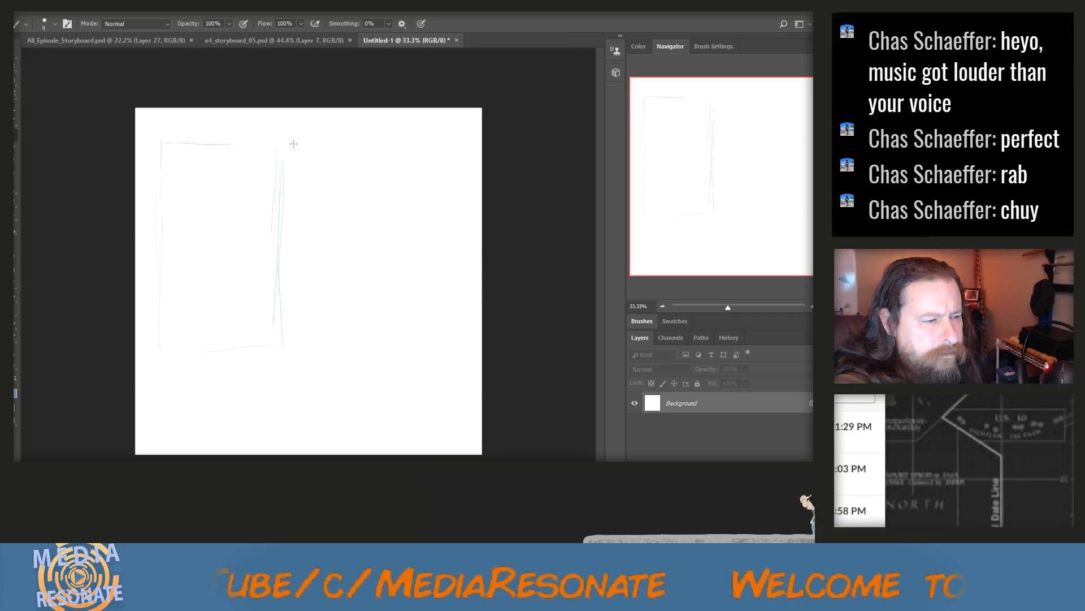
Sketch a second tall panel border of similar size directly to the right of the first one
mouse_move(292, 147)
mouse_down()
mouse_move(366, 148)
mouse_move(399, 163)
mouse_move(395, 232)
mouse_up()
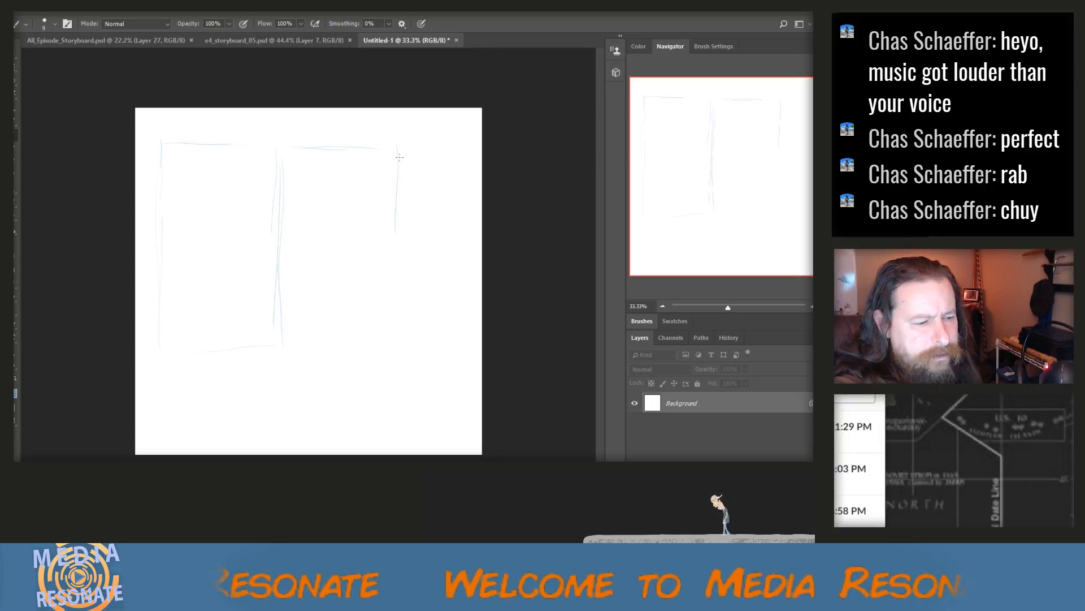
drag(398, 148, 396, 344)
drag(304, 345, 402, 353)
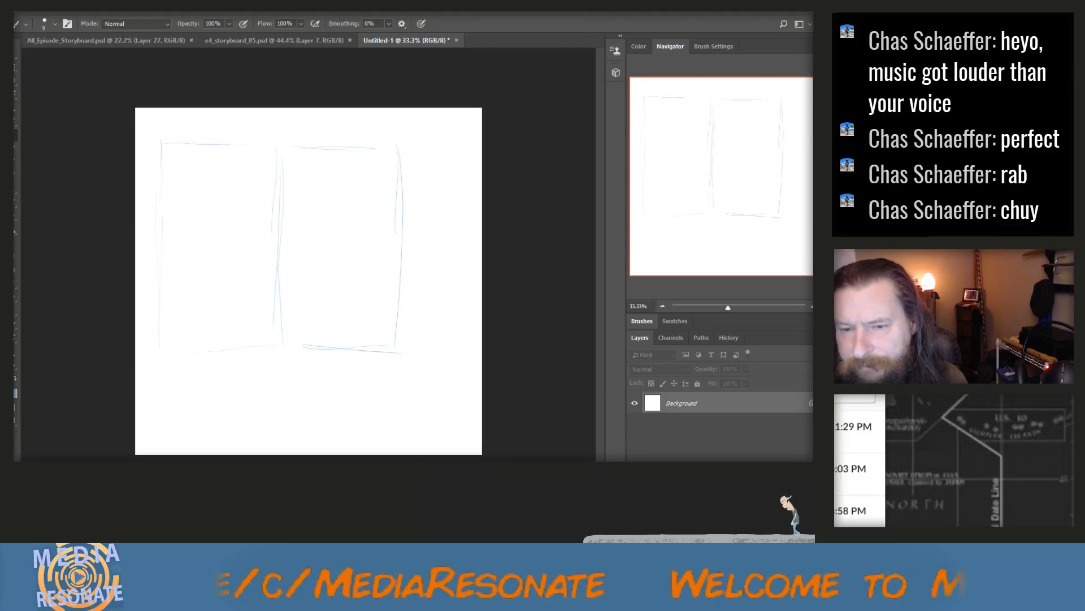
Capture two reference photos of the brick house with the white balcony and paste each onto the page as a new layer
click(497, 362)
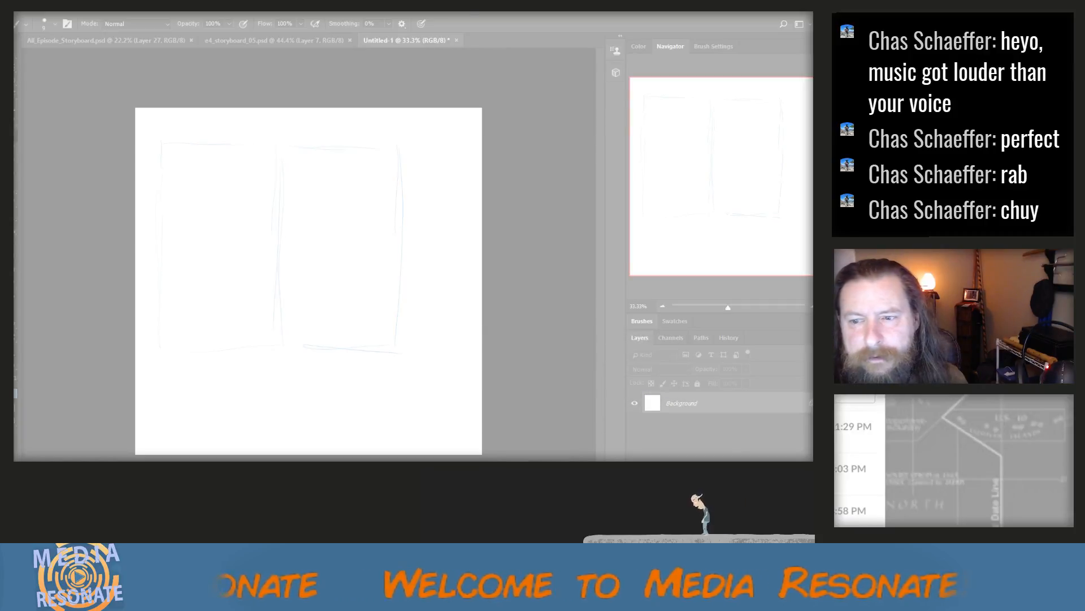
key(Escape)
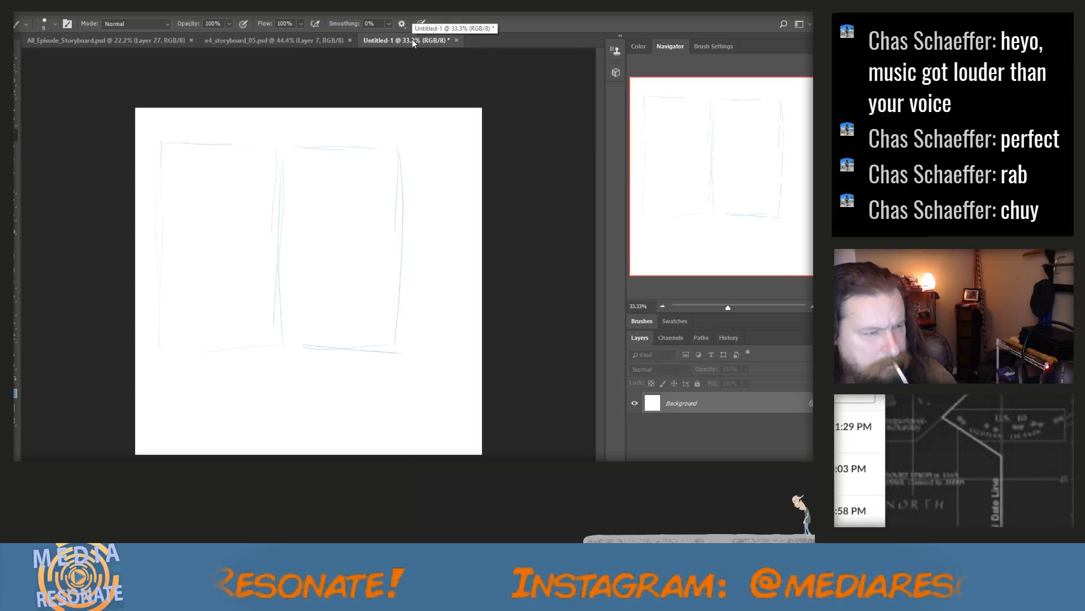
key(ctrl+v)
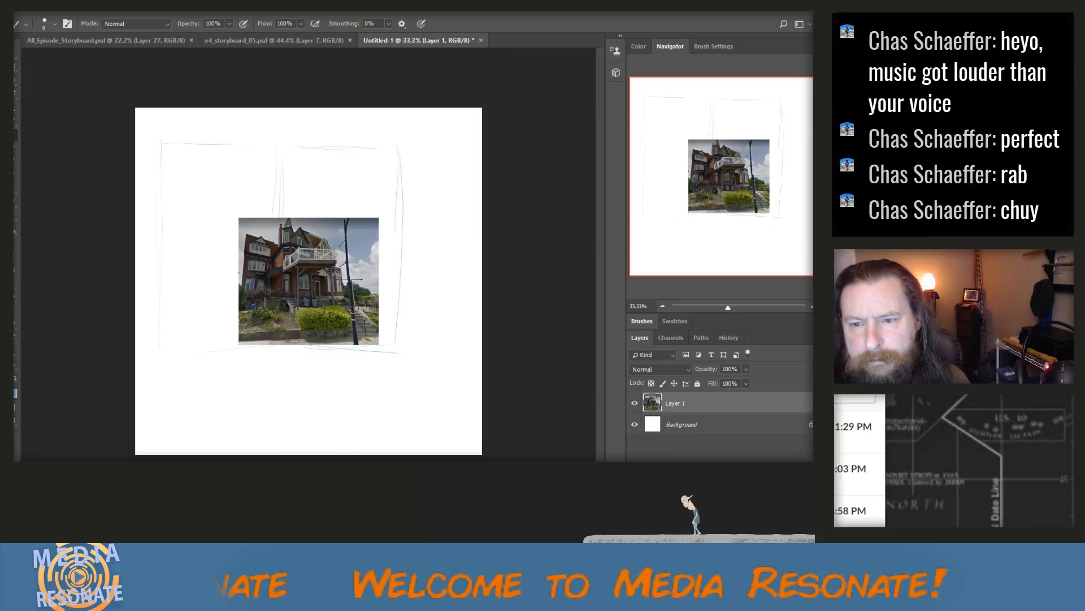
key(ctrl+n)
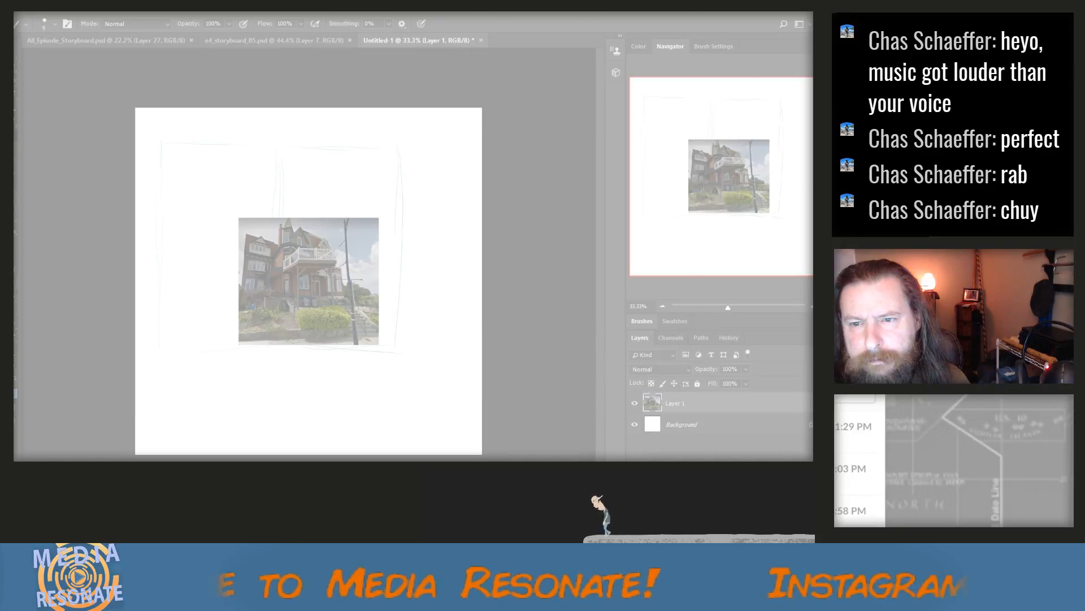
key(Escape)
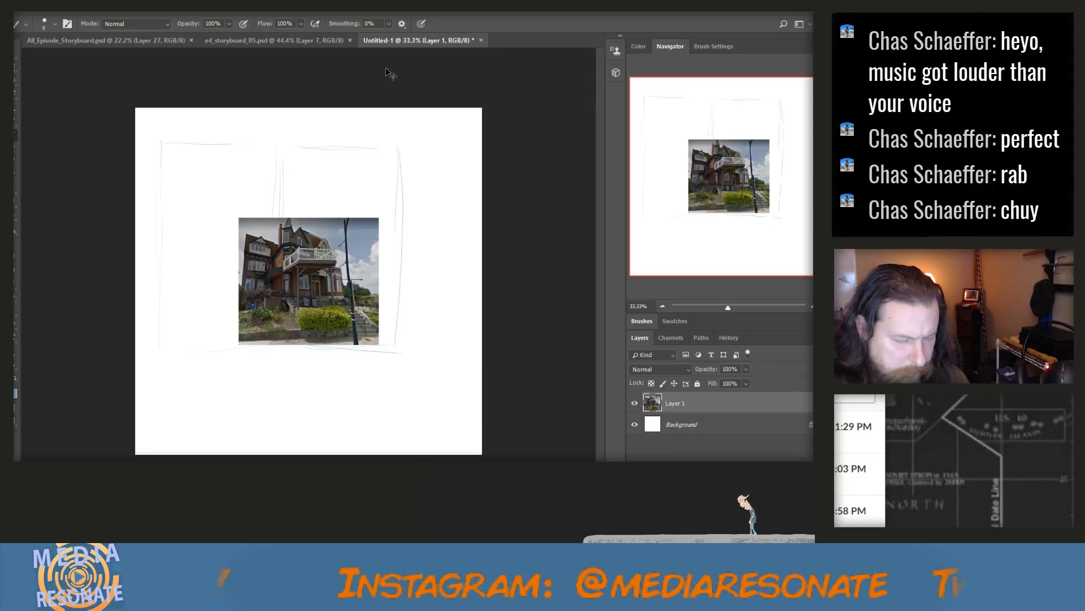
key(ctrl+v)
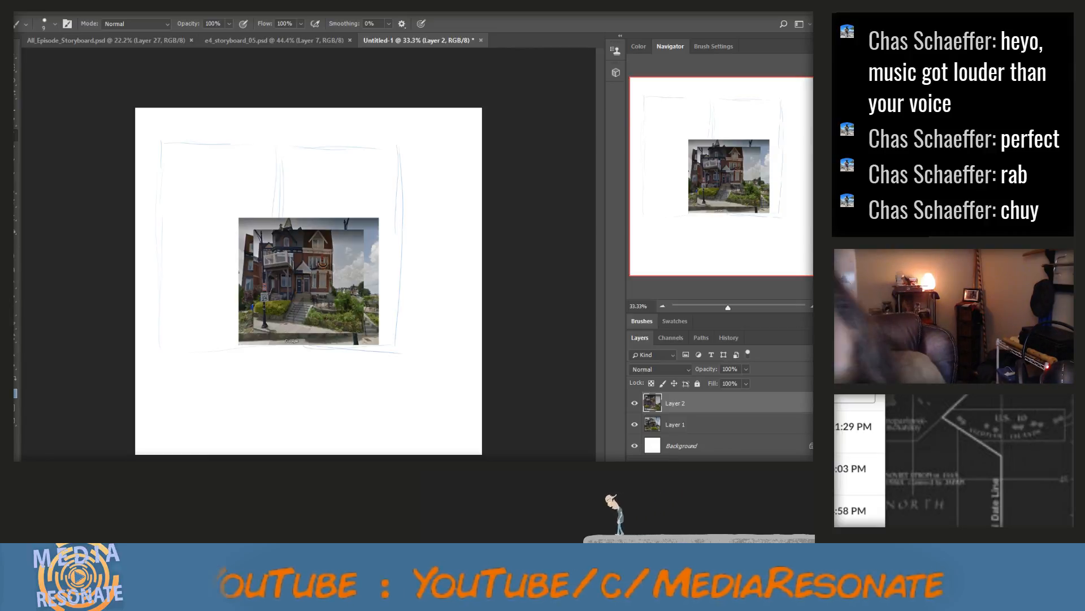
Capture the city skyline overlook and the grey townhouses with garages, and paste each photo onto its own new layer
key(alt+Tab)
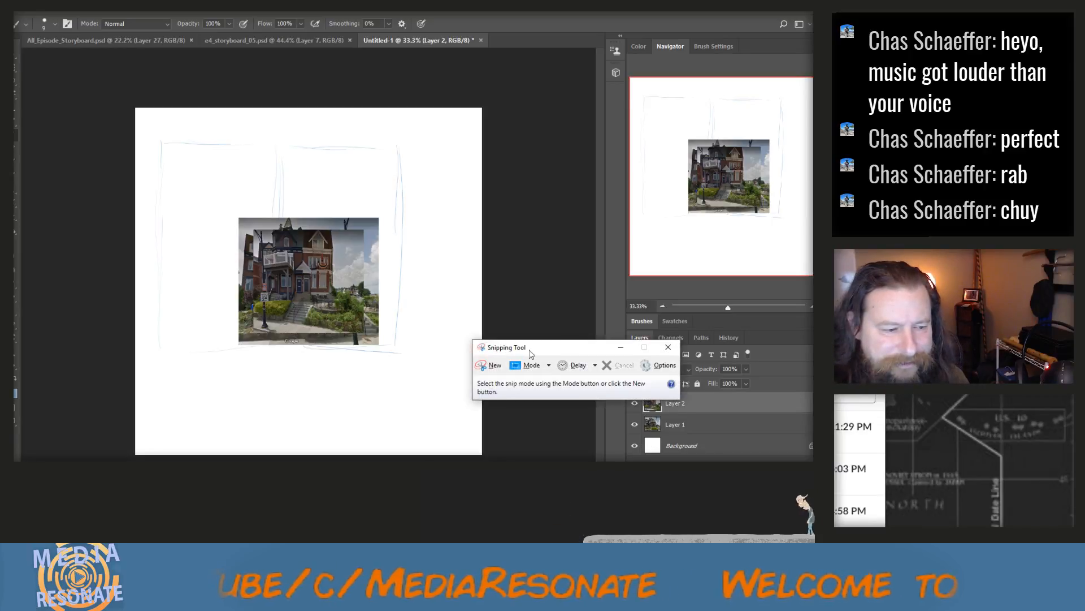
click(494, 364)
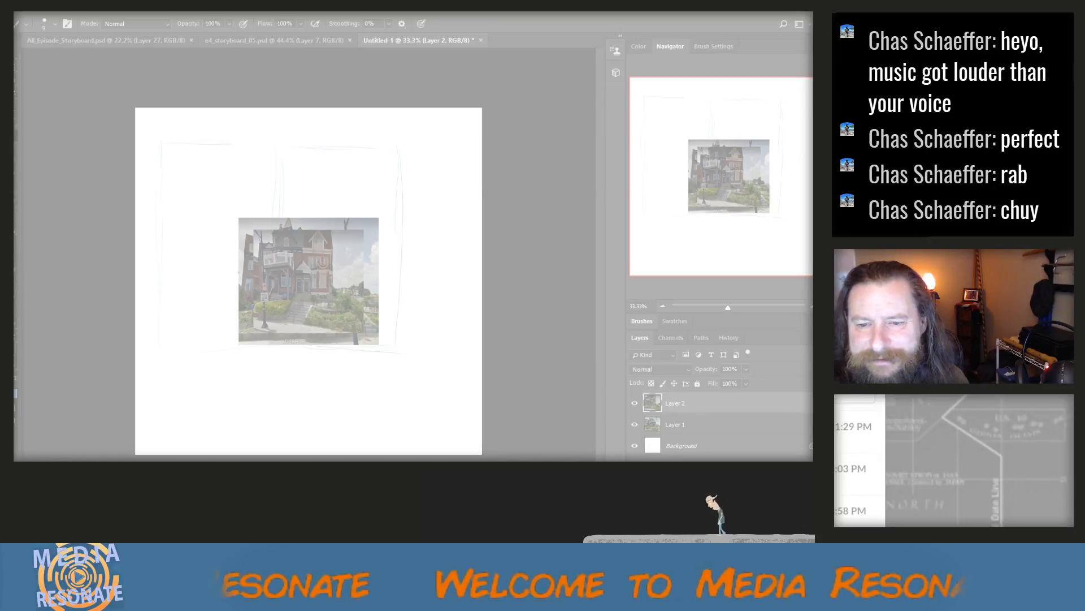
key(Escape)
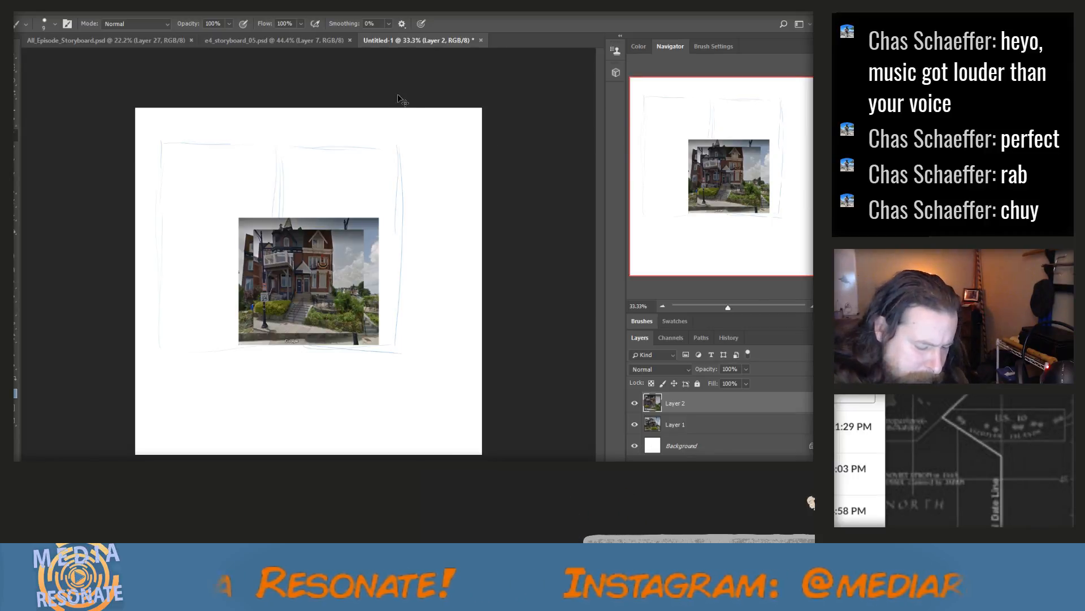
key(ctrl+v)
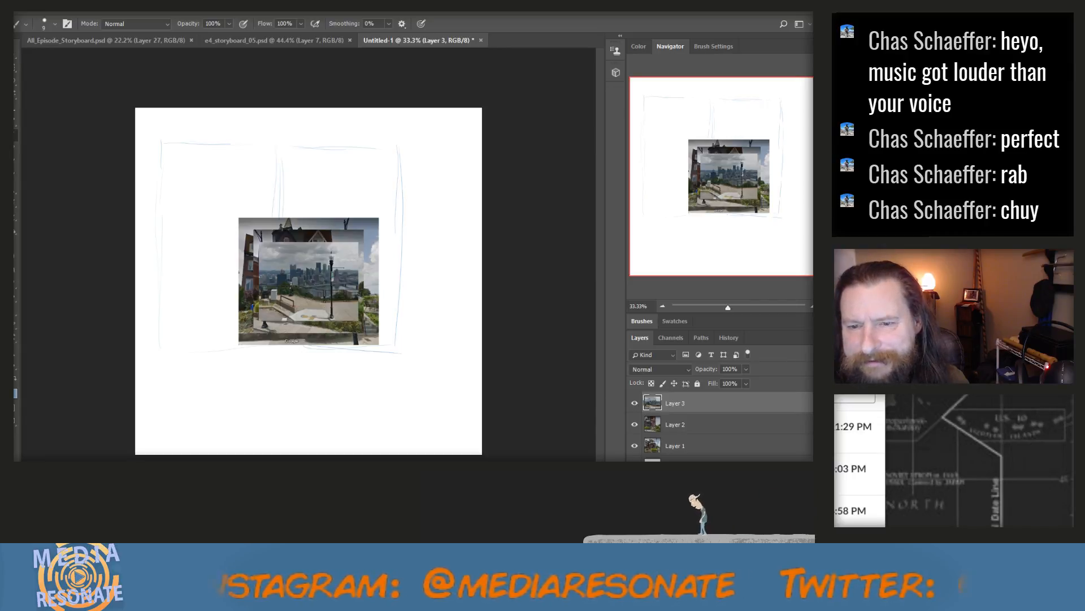
key(ctrl+n)
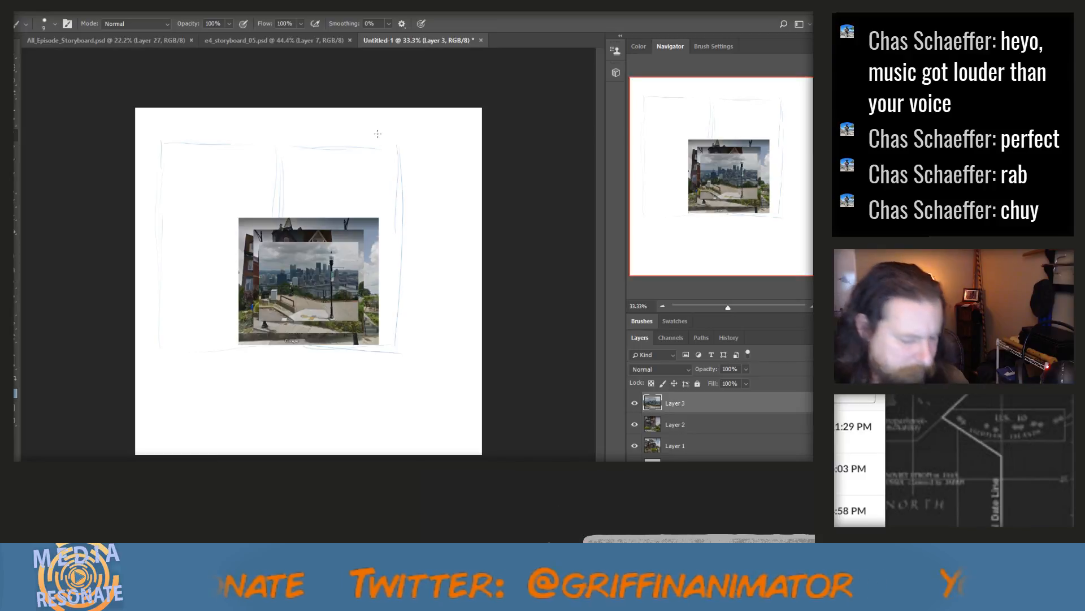
key(ctrl+v)
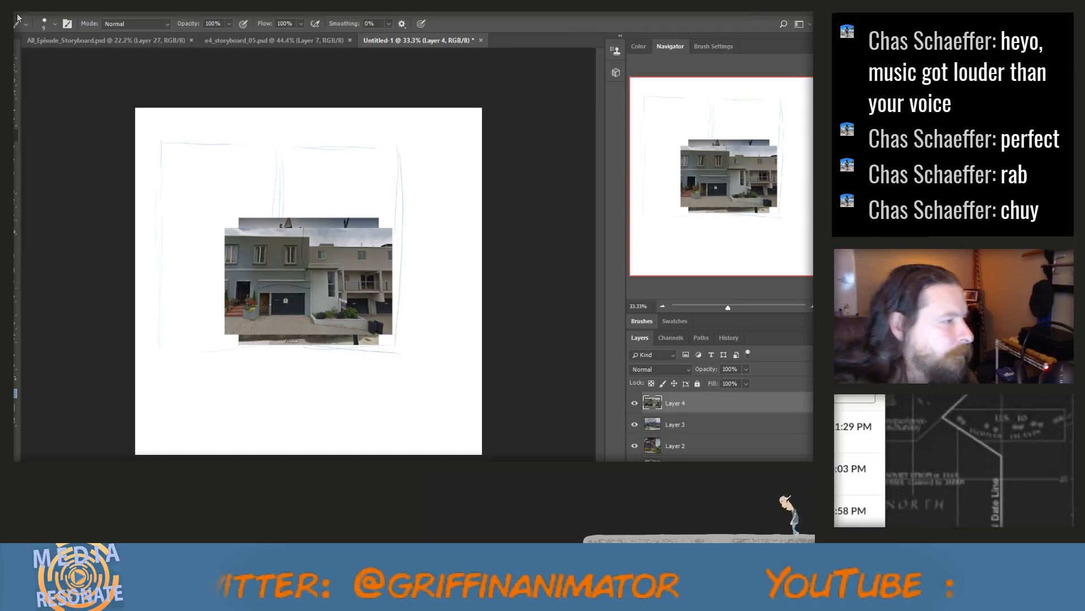
Review the All_Episode_Storyboard.psd board and the e4_storyboard_05.psd page, and return to the new page
click(80, 39)
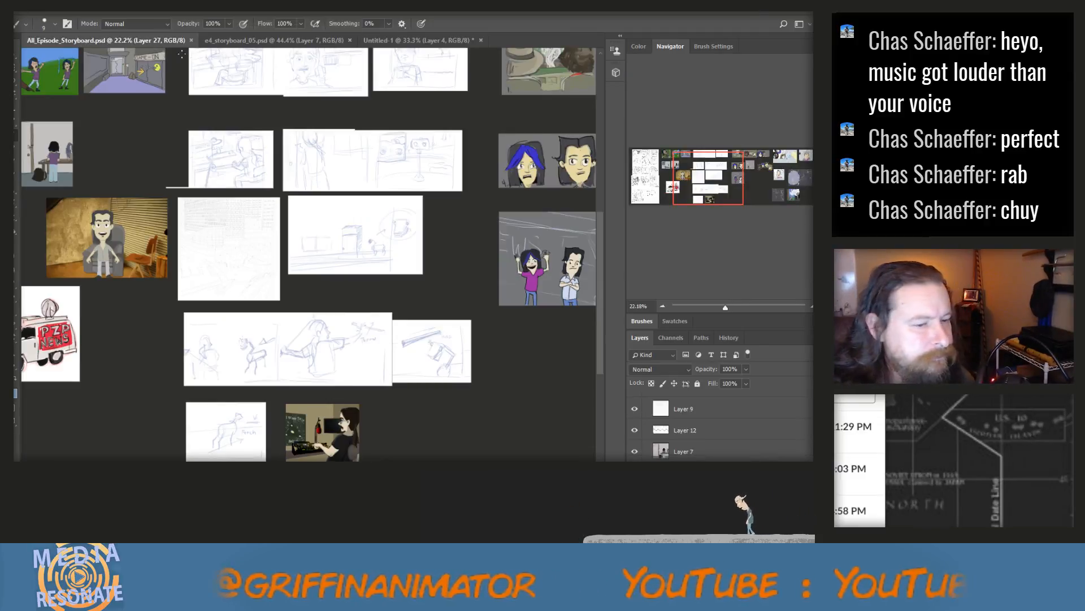
scroll(339, 357, down, 5)
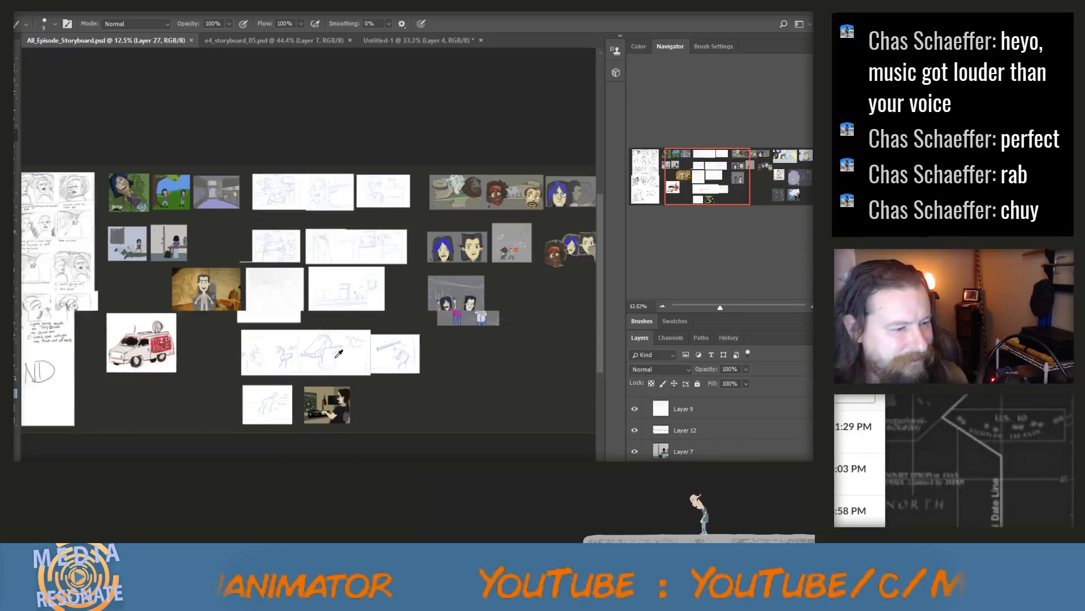
scroll(334, 343, down, 1)
click(261, 39)
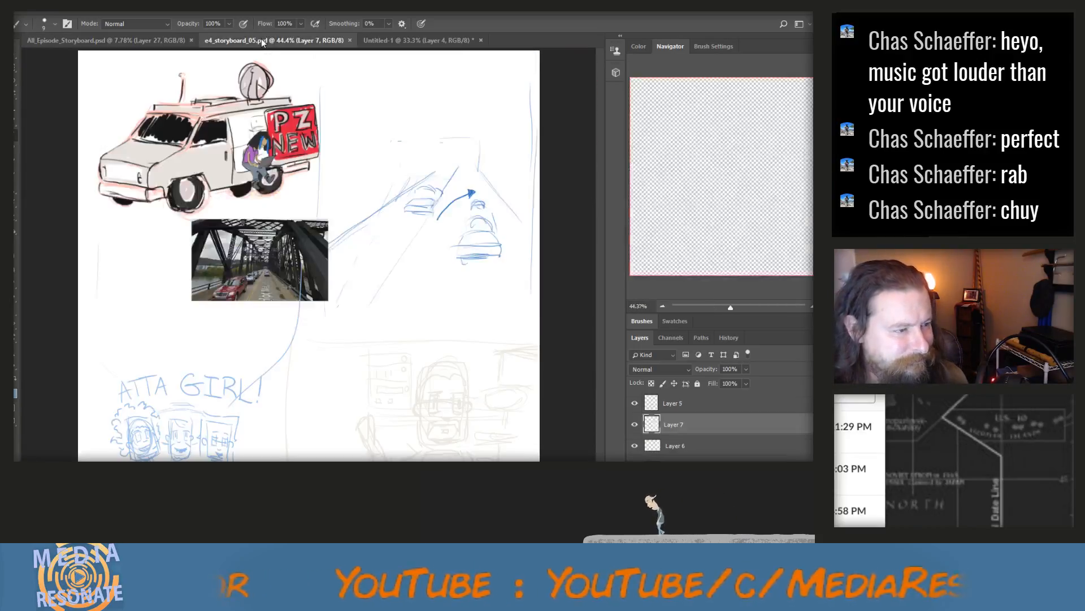
click(428, 43)
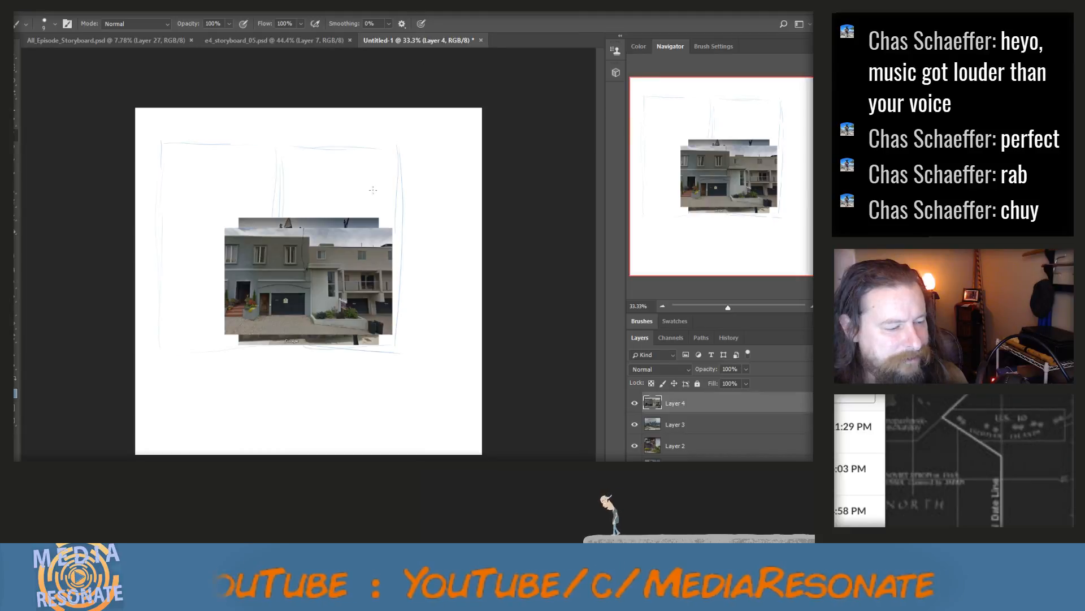
Hide the two brick house photo layers and move the townhouse photo up to the top of the left panel
scroll(308, 218, up, 1)
click(634, 445)
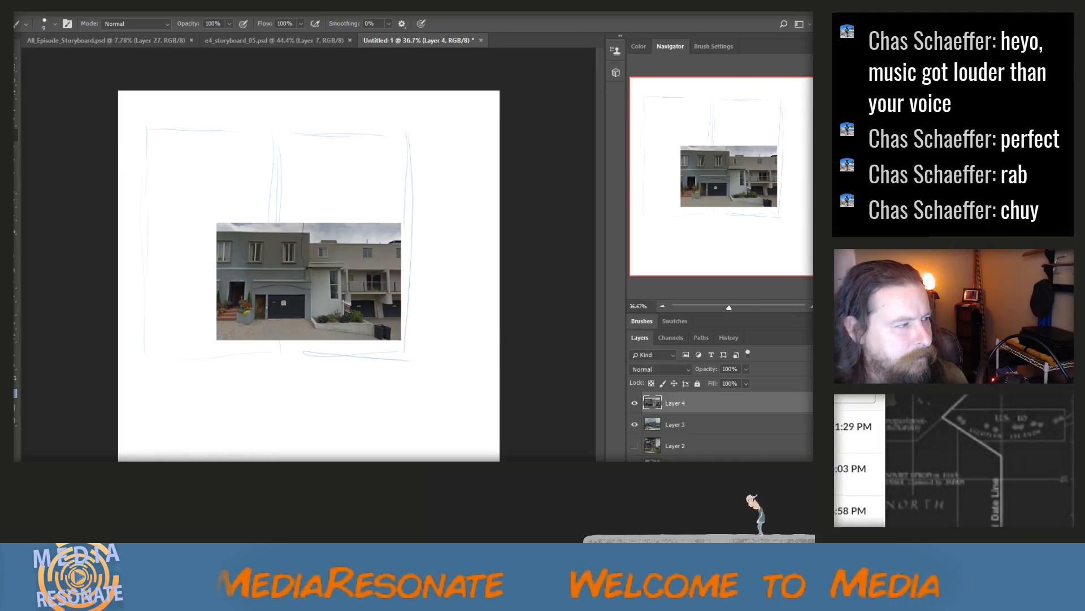
key(v)
drag(337, 290, 268, 175)
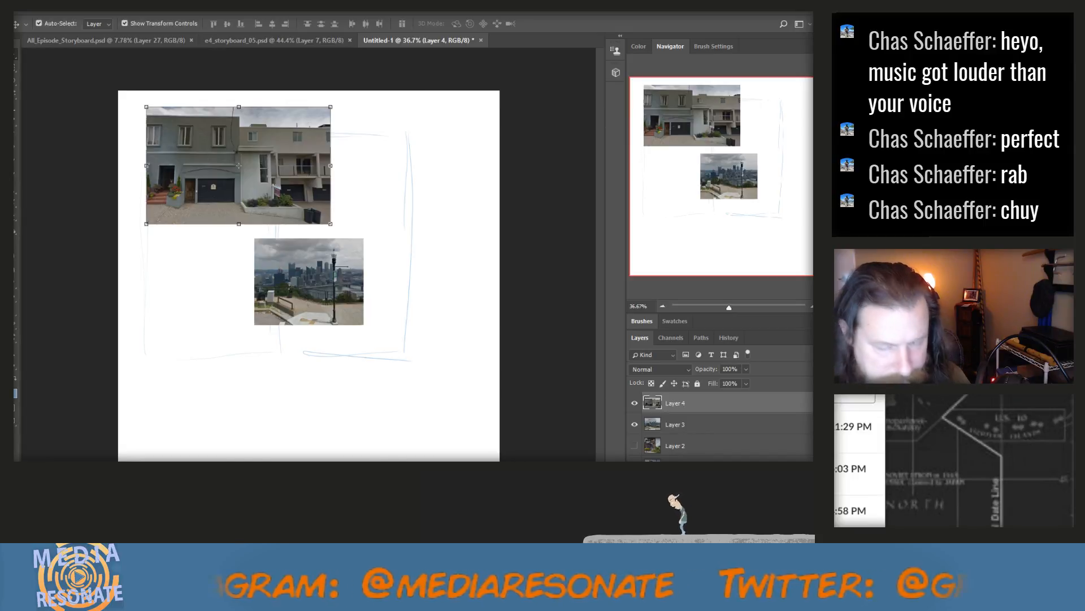
Save the new page as e4_storyboard_06.psd and deselect the townhouse photo's layer
key(Return)
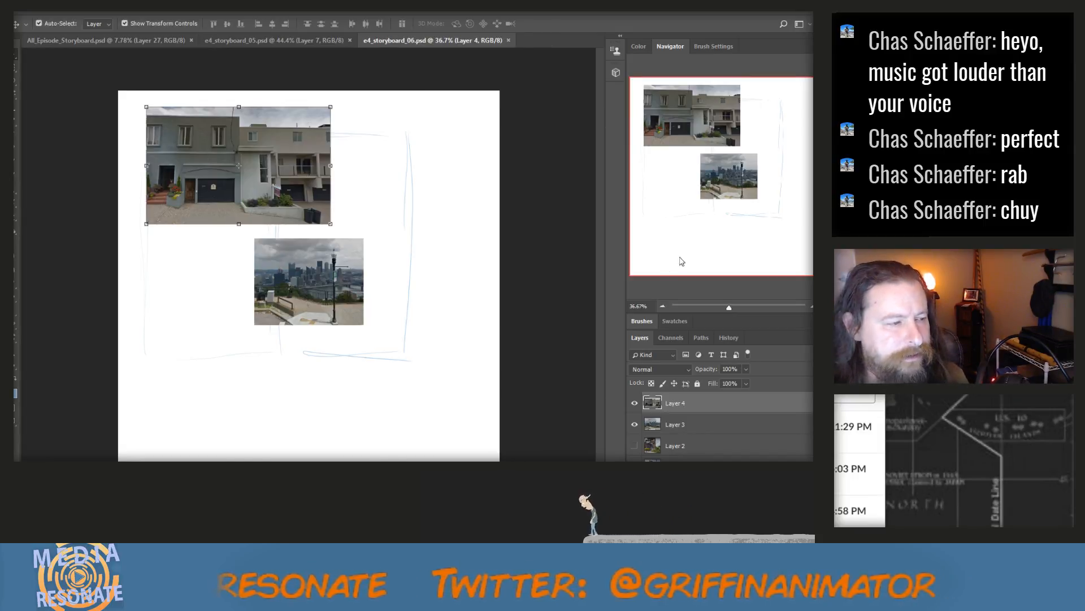
click(466, 380)
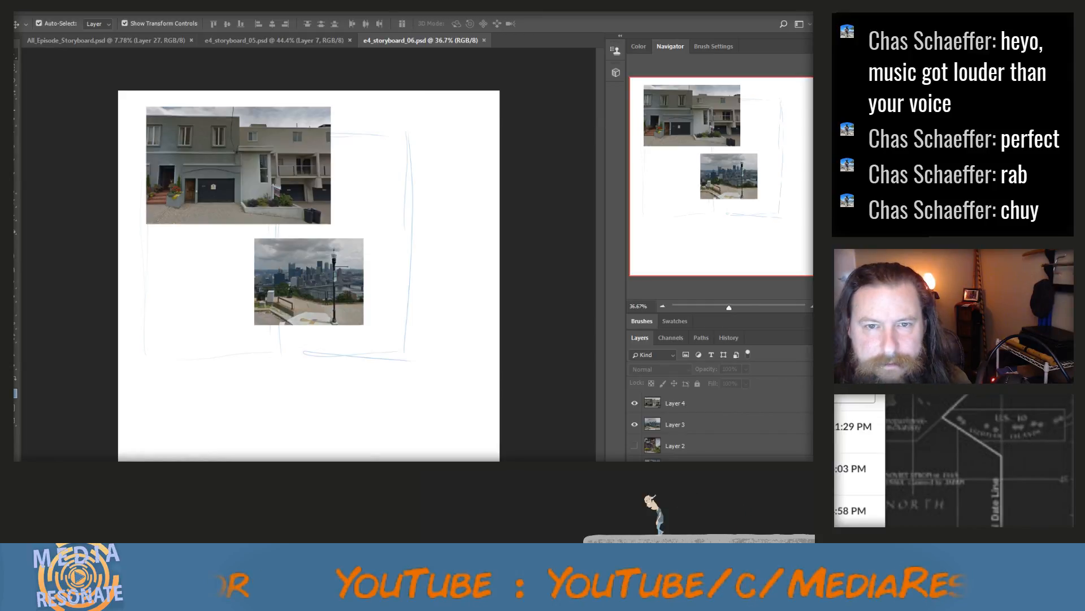
Snip the townhouse photo from the page with the Snipping Tool and return to the document
key(super+shift+s)
drag(146, 107, 335, 226)
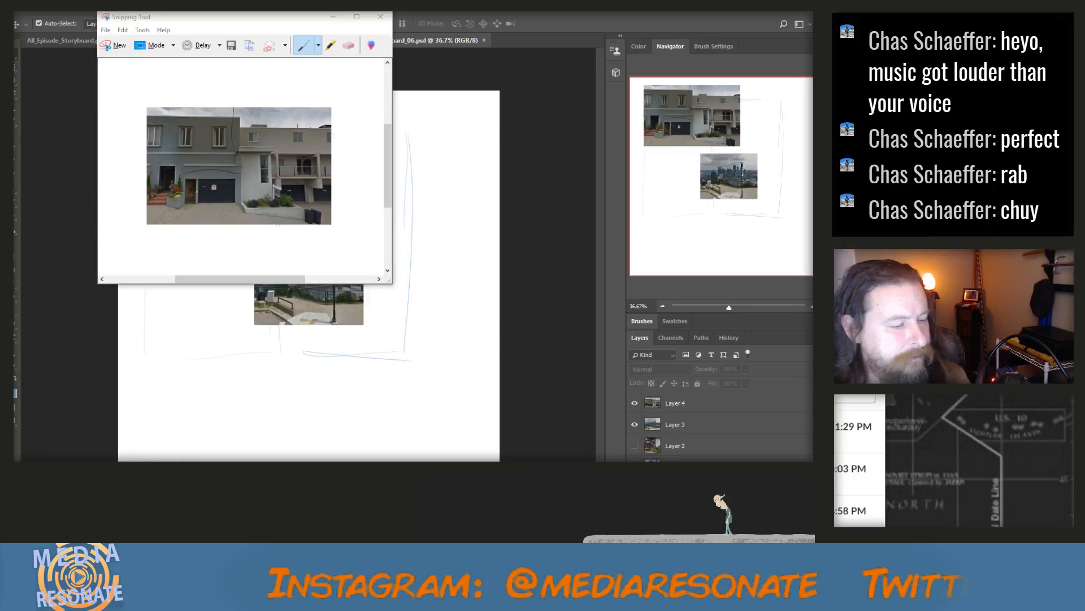
click(429, 120)
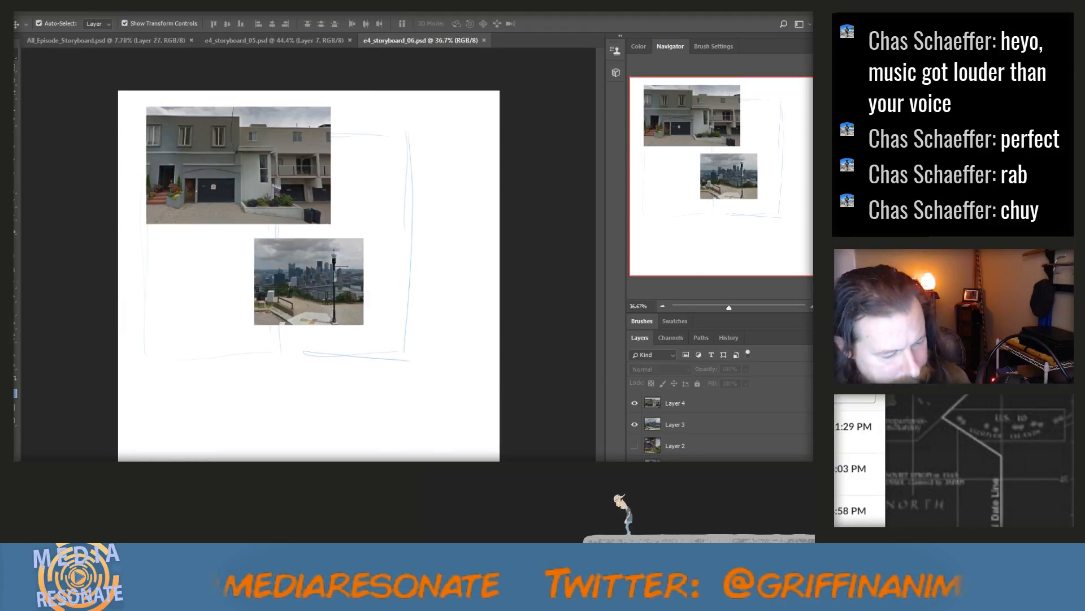
Snip the city skyline photo from the page and close the Snipping Tool without saving the snip
key(alt+Tab)
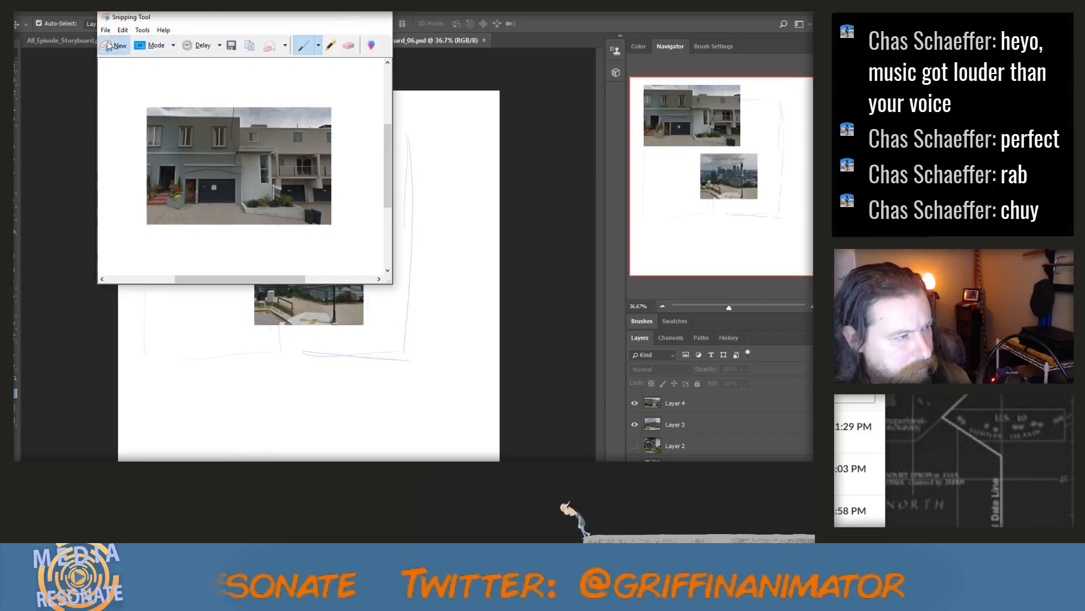
key(alt+Tab)
drag(262, 242, 364, 323)
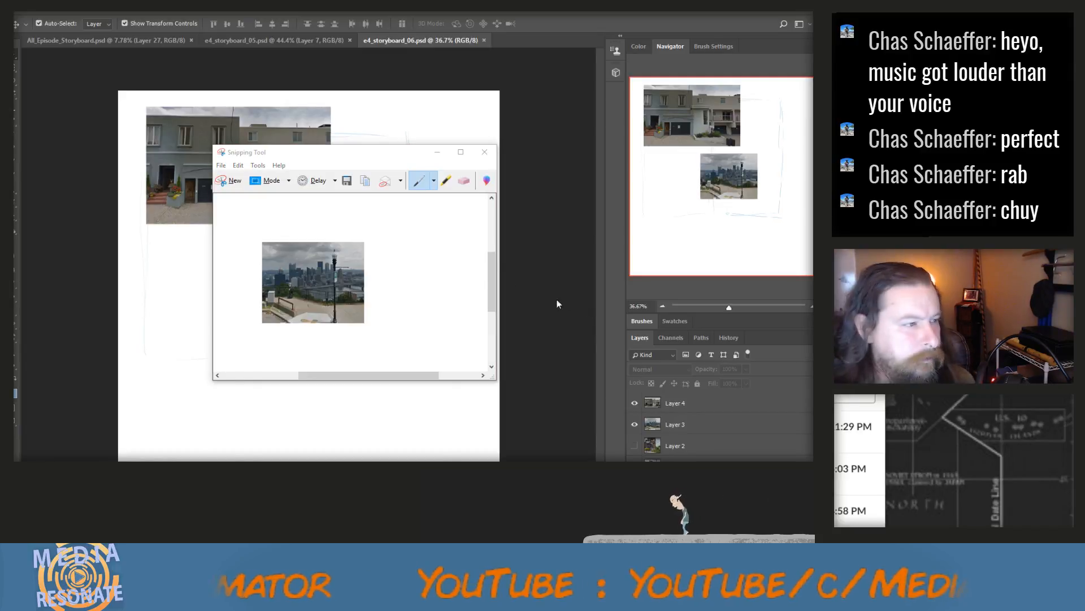
click(484, 151)
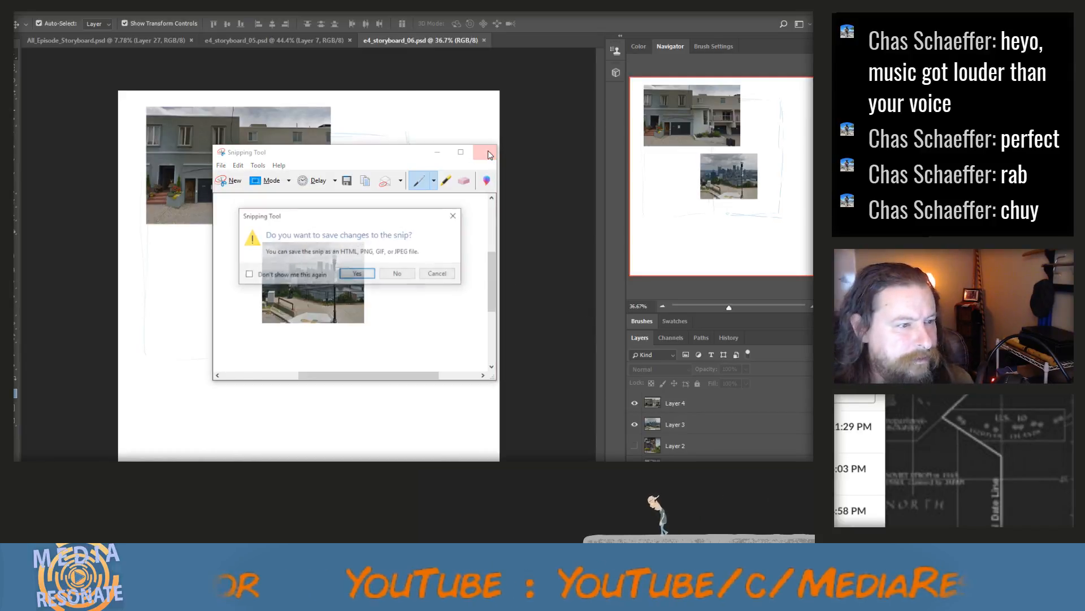
click(398, 274)
Check the e4_storyboard_05.psd page and return to e4_storyboard_06.psd
click(250, 40)
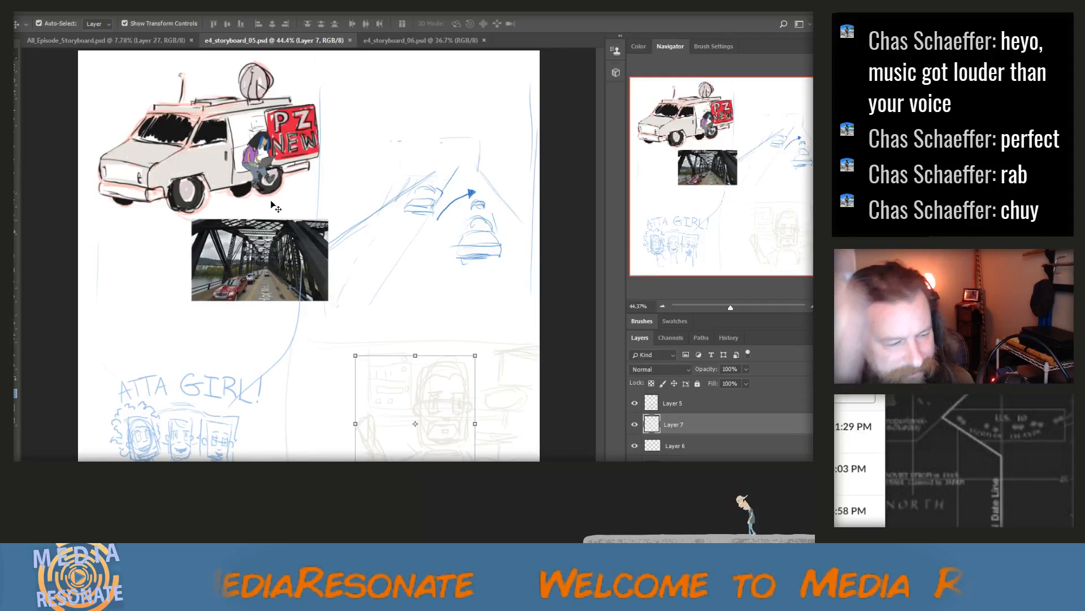
click(407, 43)
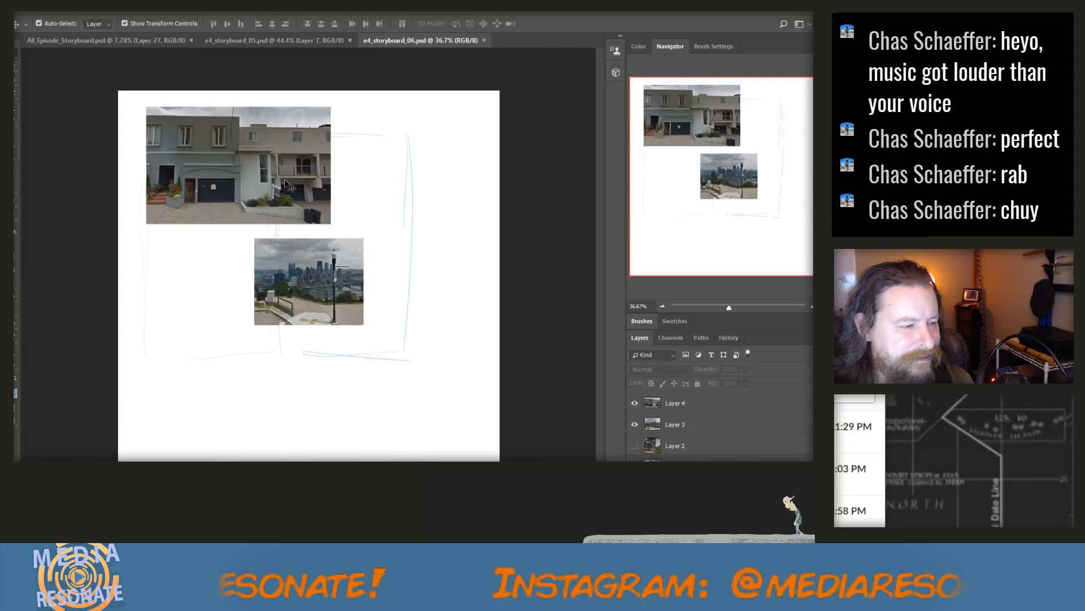